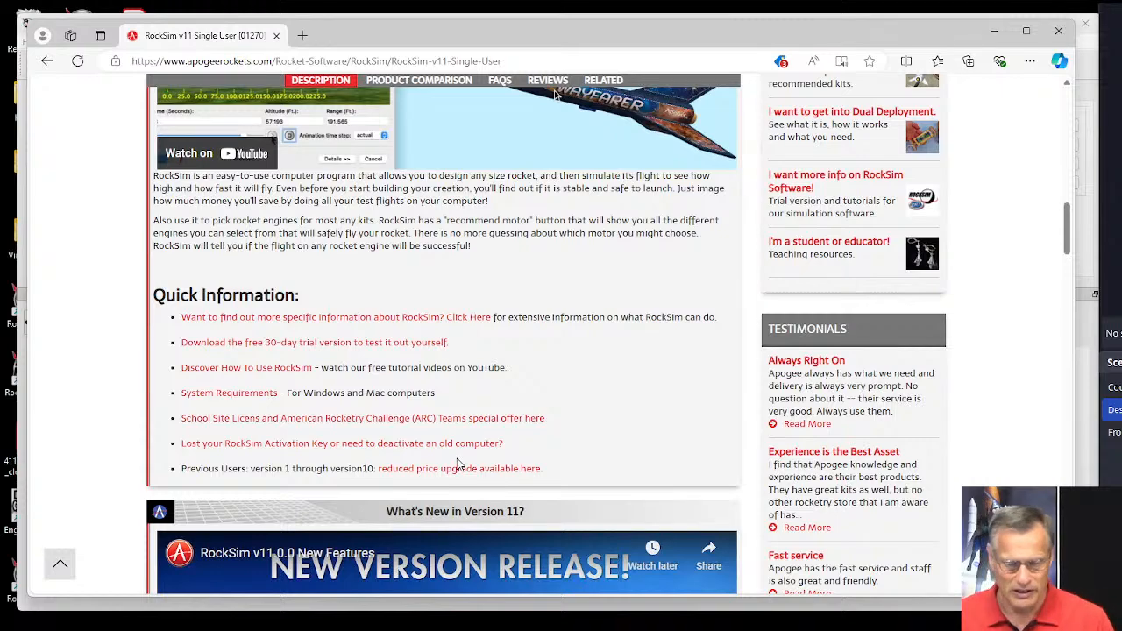
Open the RS Live Training page from the site's software how-to guides.
scroll(529, 424, down, 2)
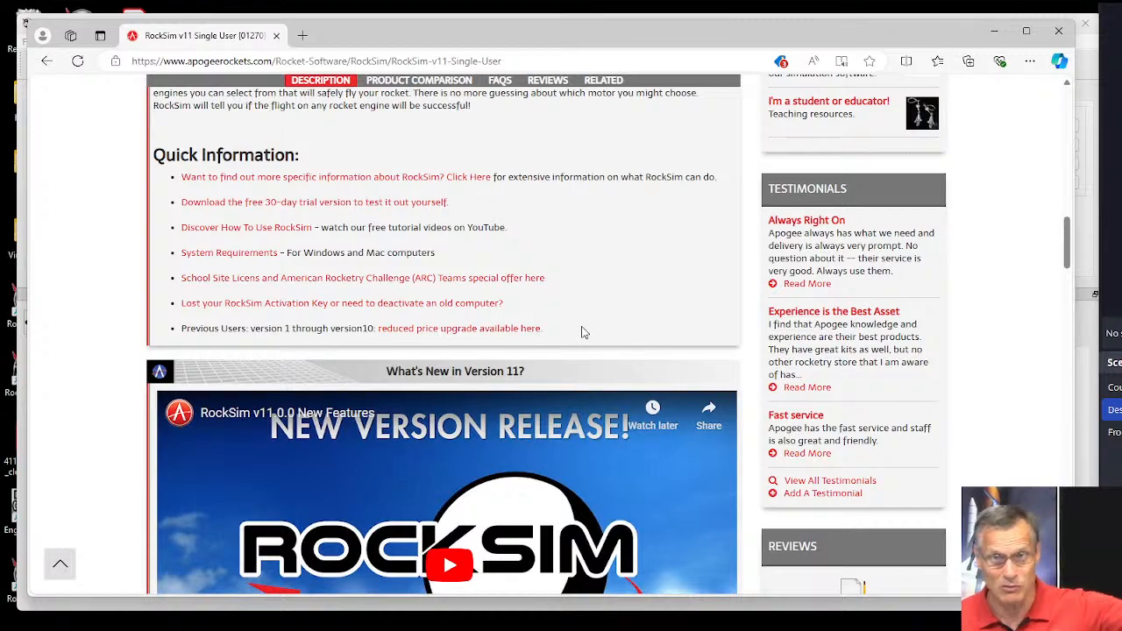
scroll(580, 332, down, 1)
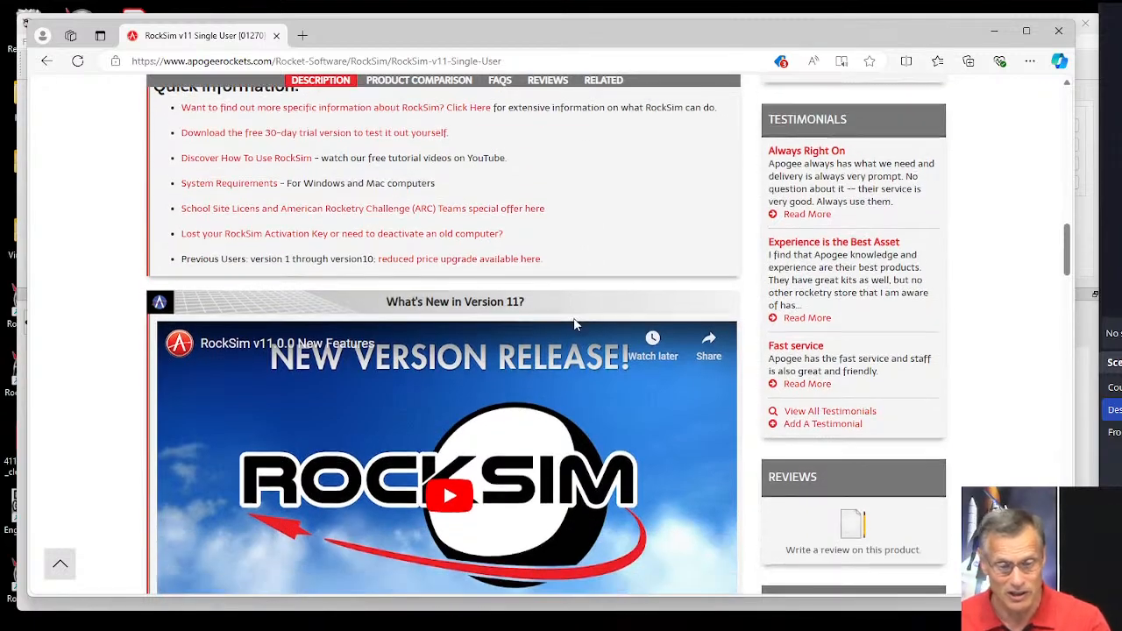
scroll(574, 324, up, 6)
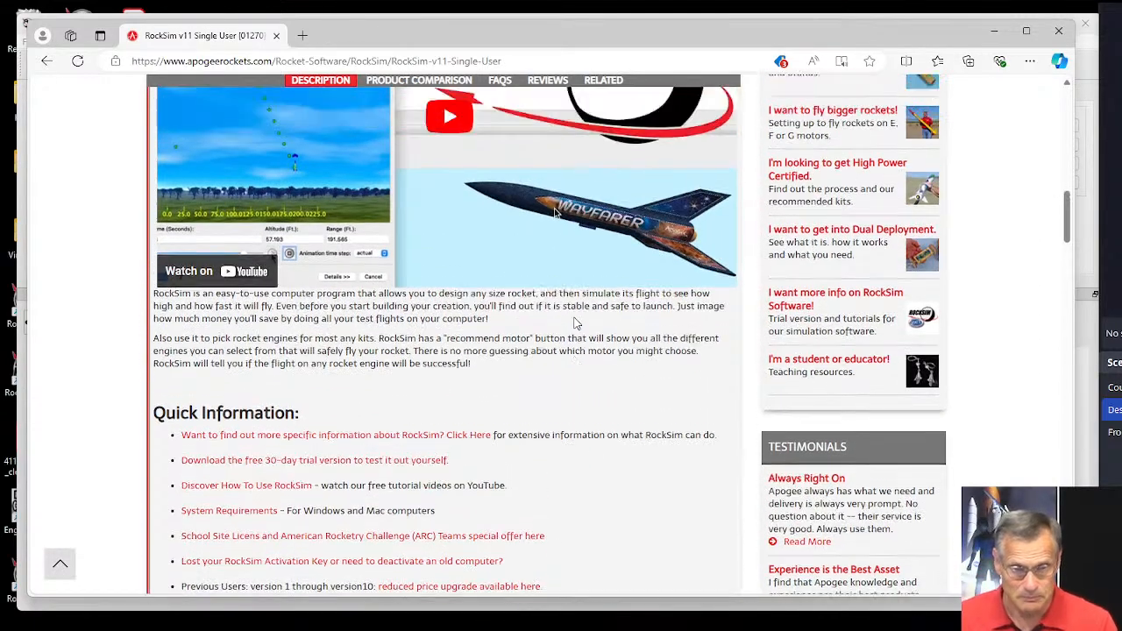
scroll(522, 312, up, 9)
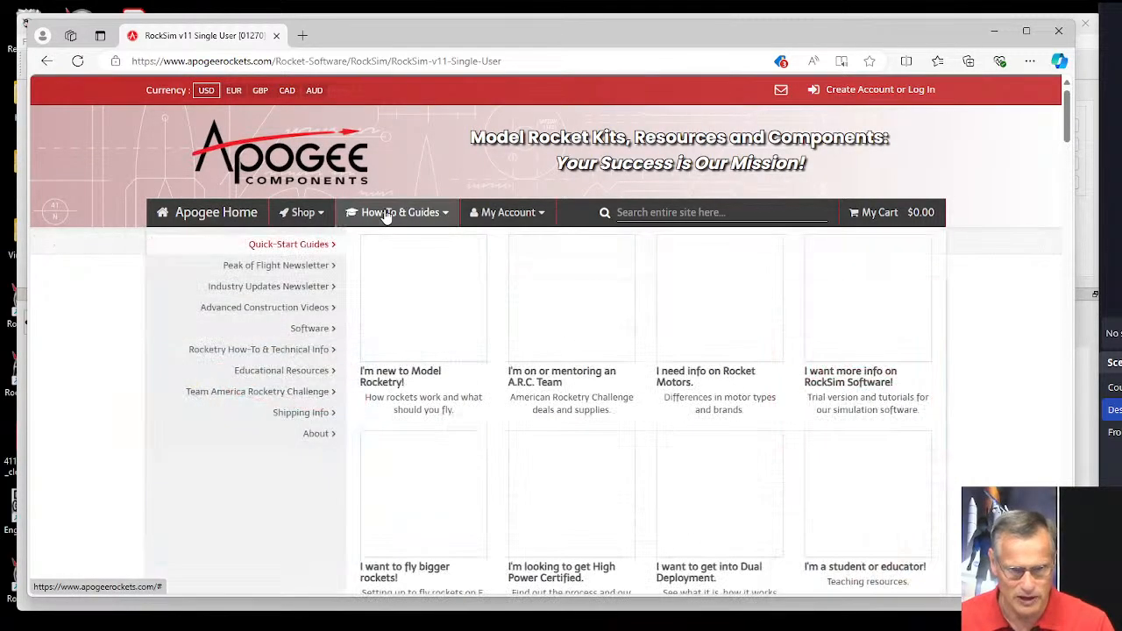
mouse_move(383, 218)
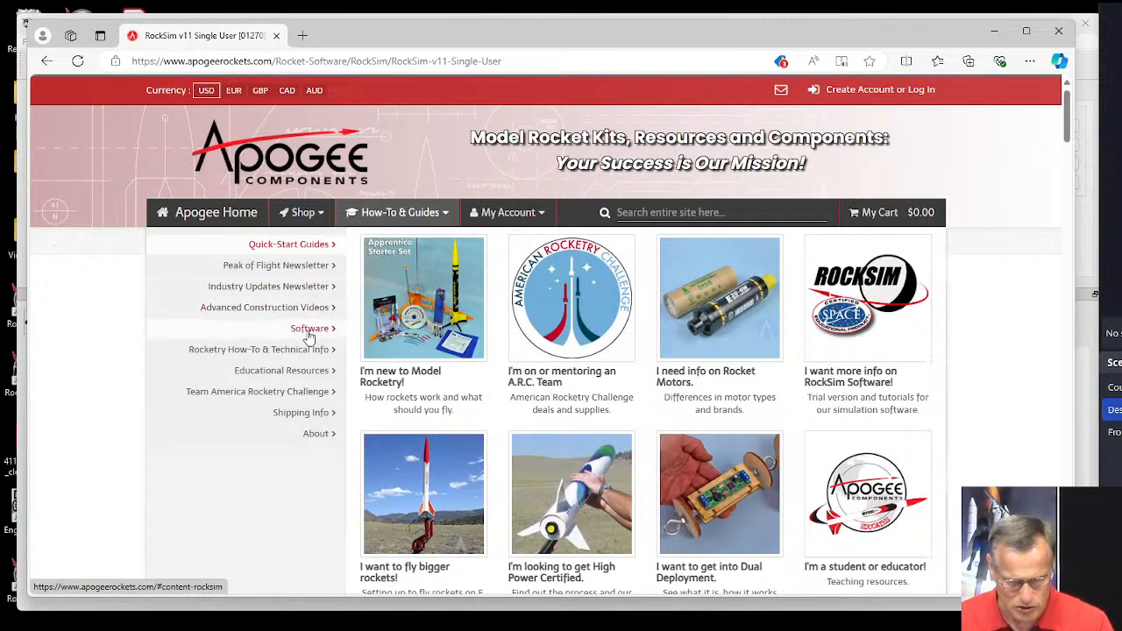
mouse_move(308, 337)
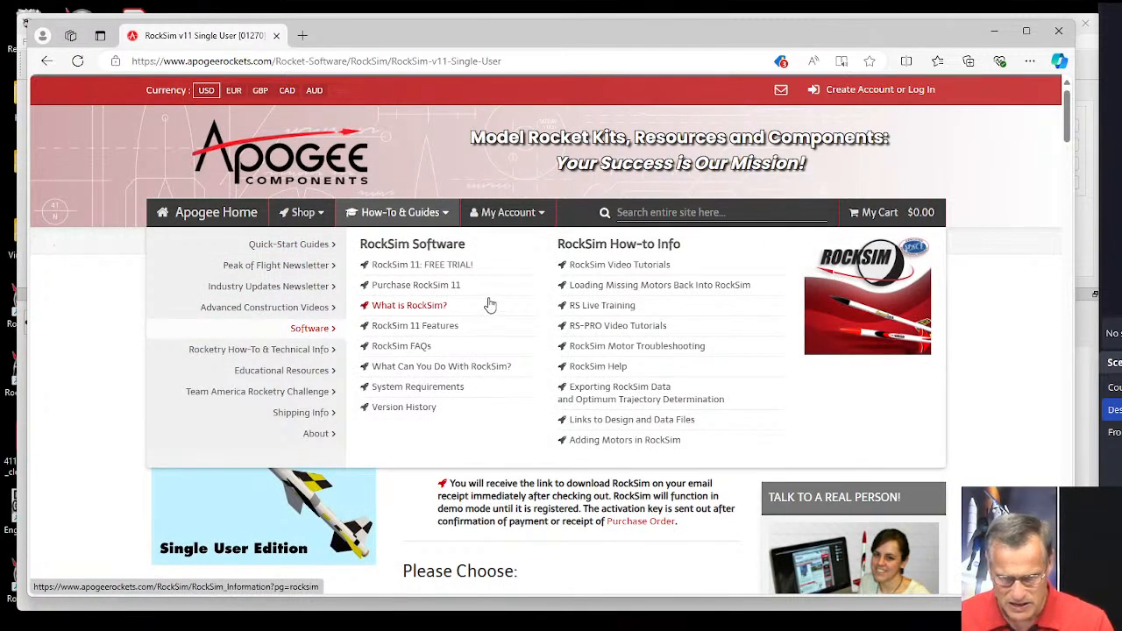
click(604, 307)
Dismiss the newsletter sign-up pop-up and look through the most recent archived live training episodes and their topics.
scroll(570, 313, down, 1)
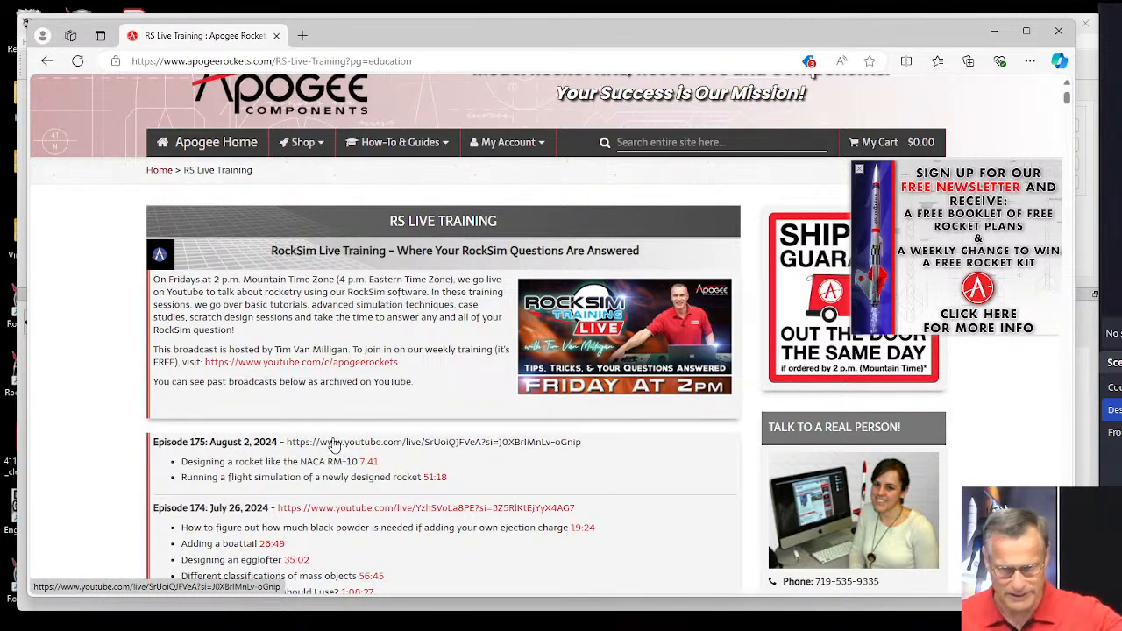
click(856, 168)
scroll(464, 336, down, 2)
scroll(393, 328, down, 2)
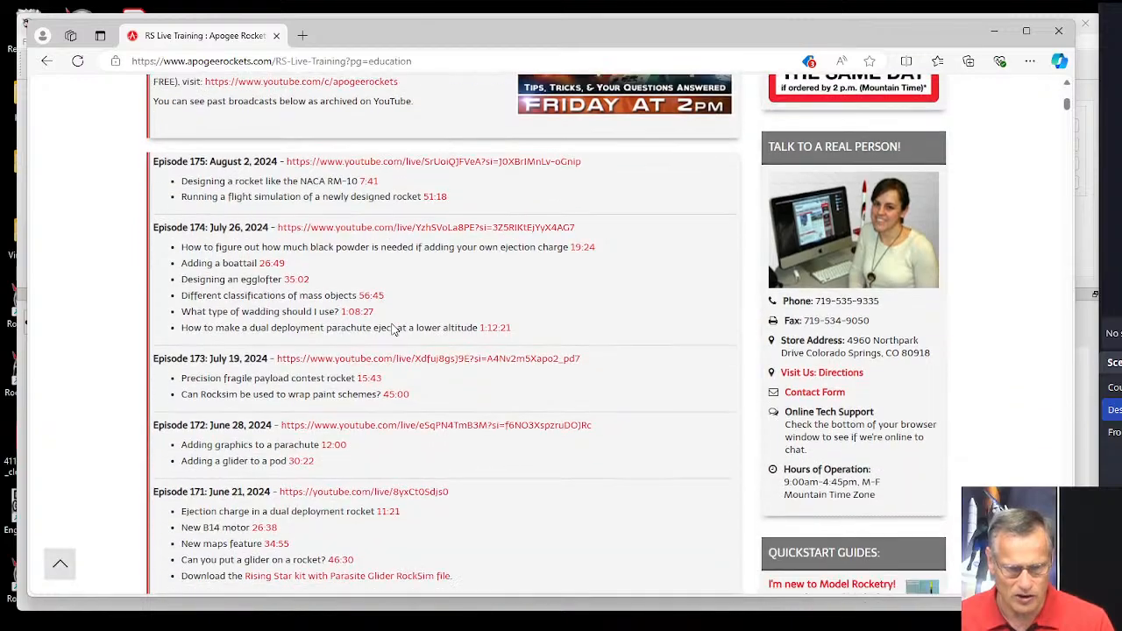
scroll(394, 329, down, 3)
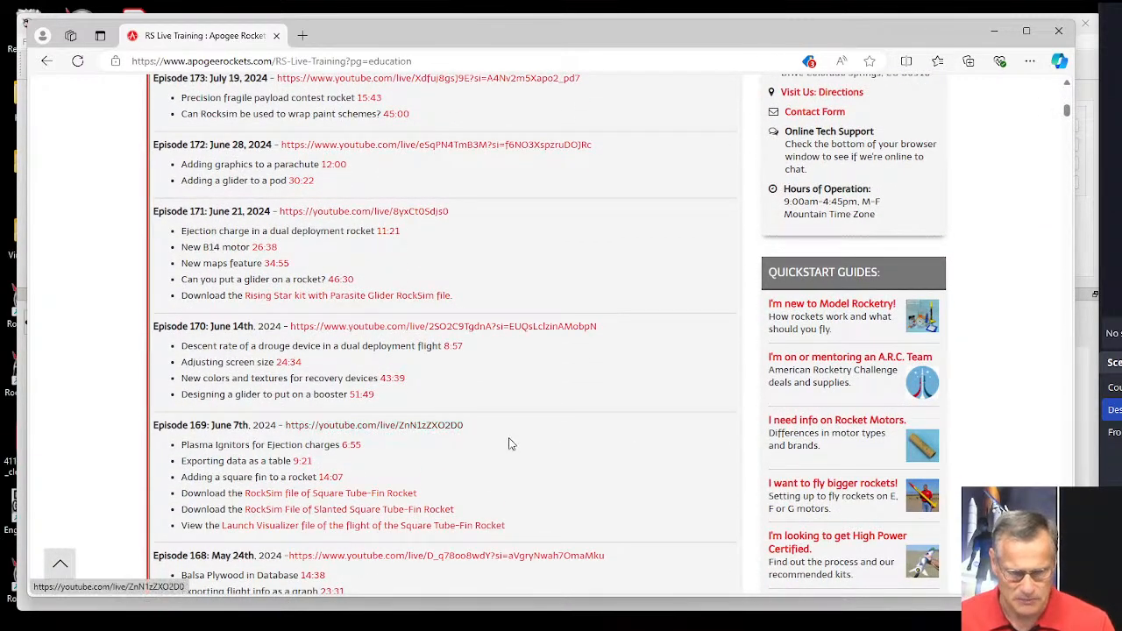
scroll(508, 442, up, 1)
scroll(513, 433, up, 5)
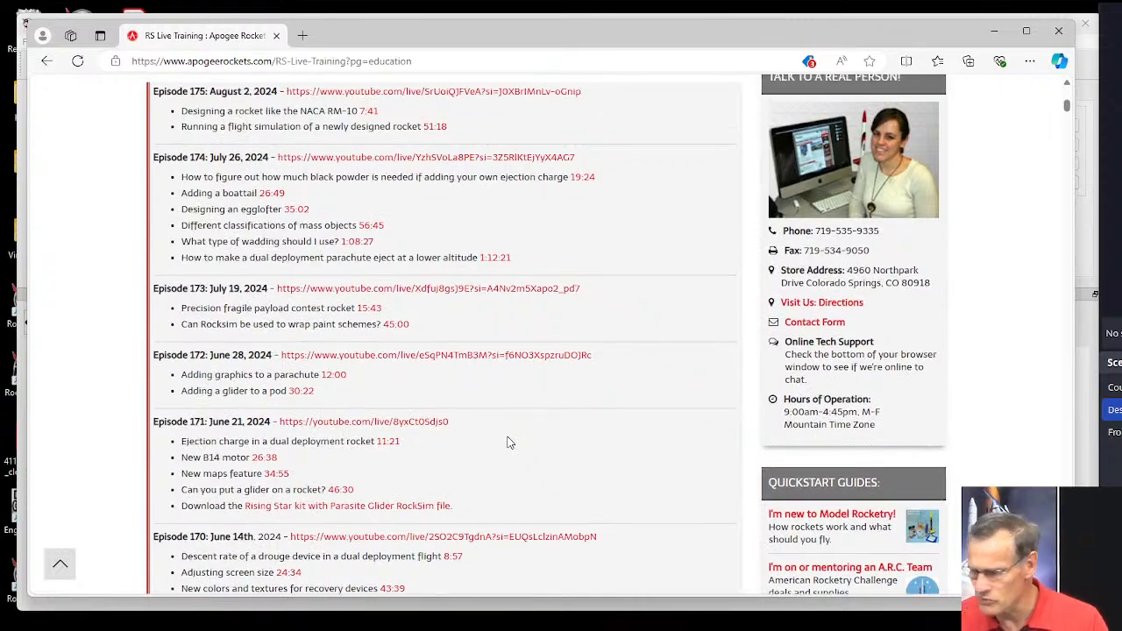
scroll(521, 410, up, 2)
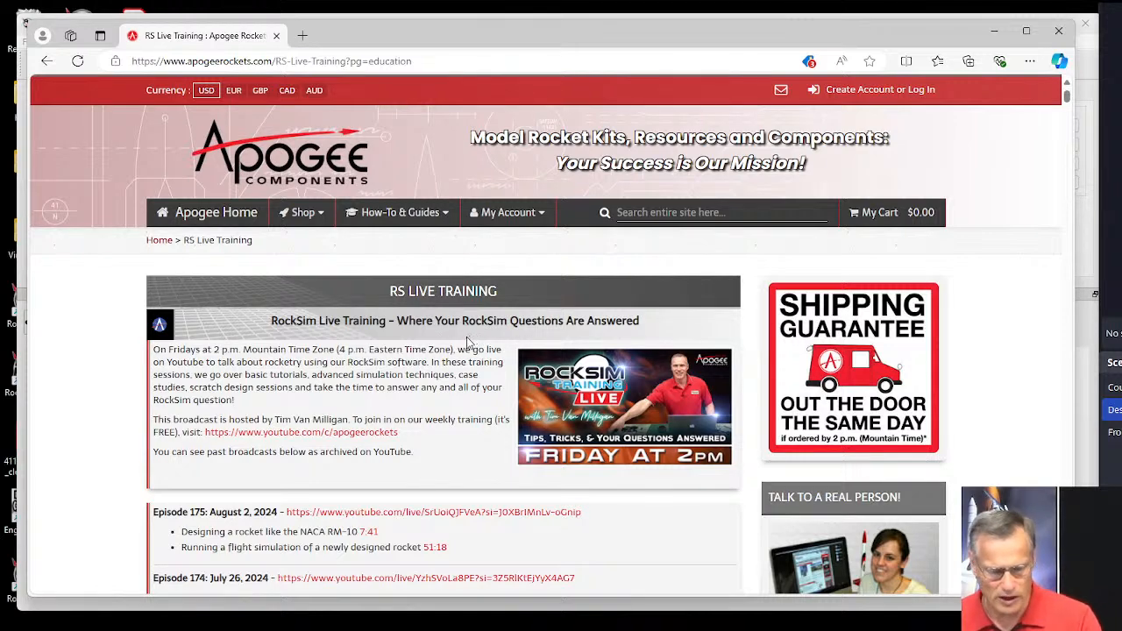
Search the training page for "print fin", and shorten the search term to "print".
key(ctrl+f)
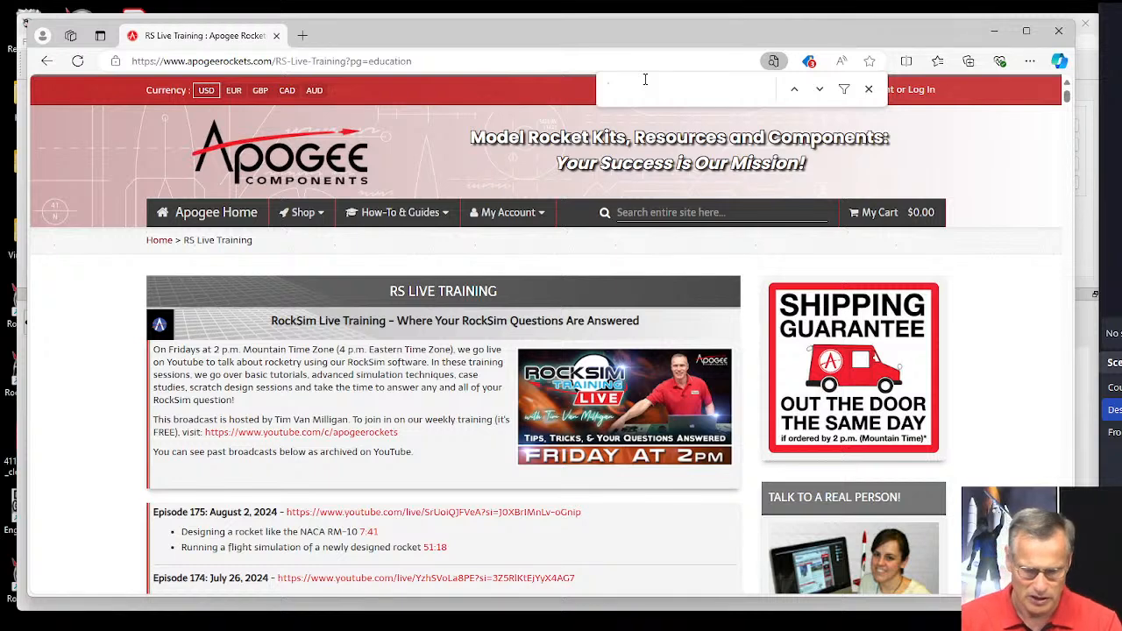
text(print )
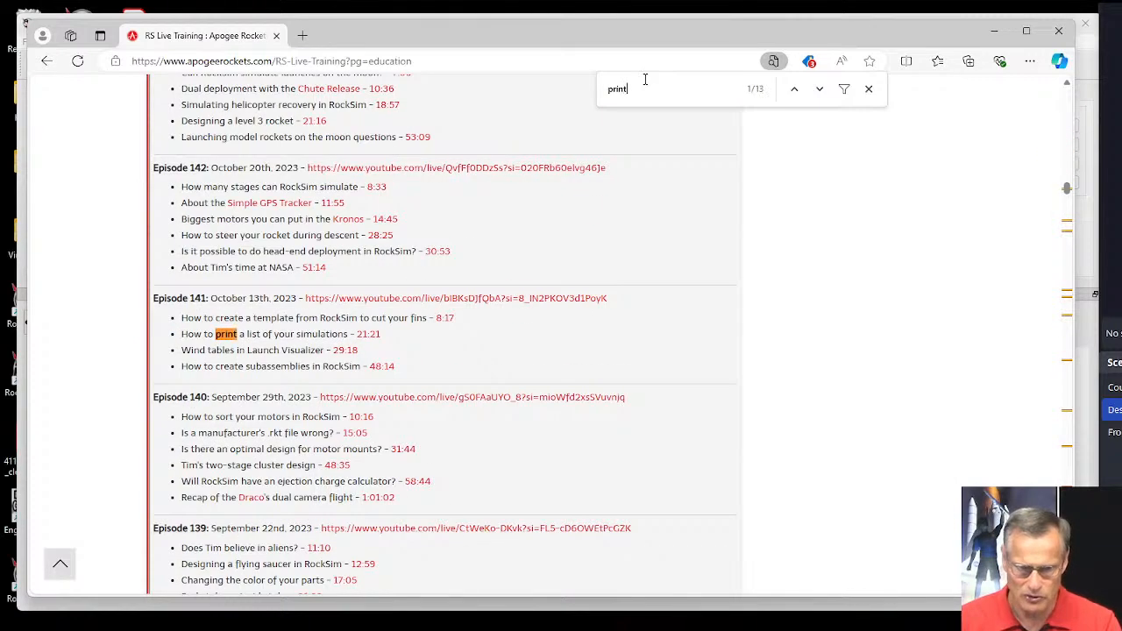
text(fin)
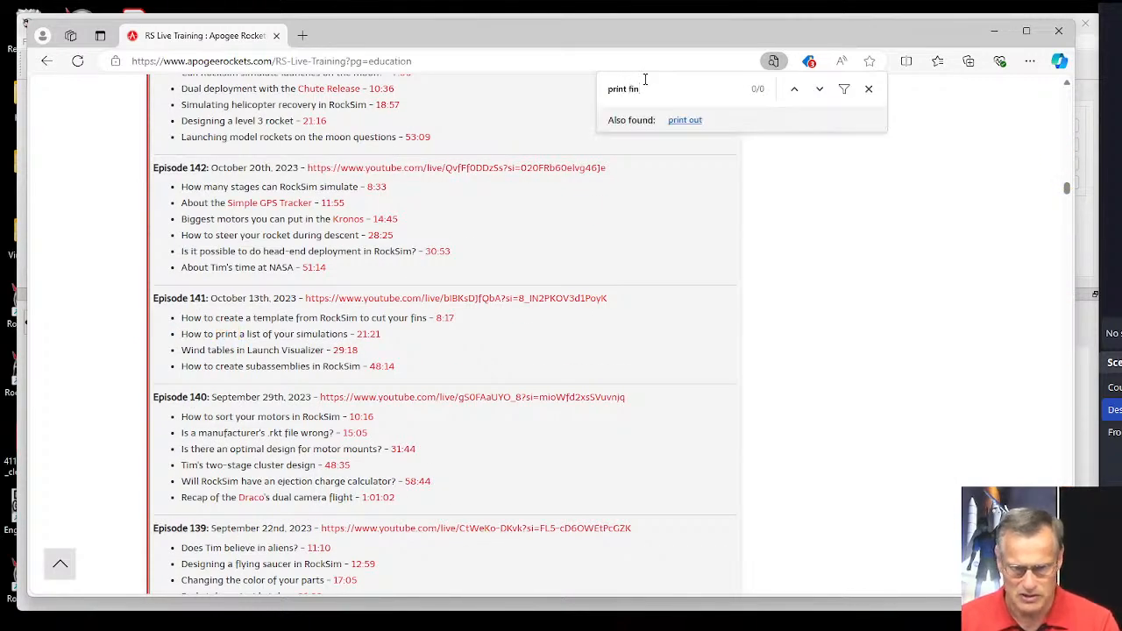
key(BackSpace)
key(BackSpace)
key(BackSpace)
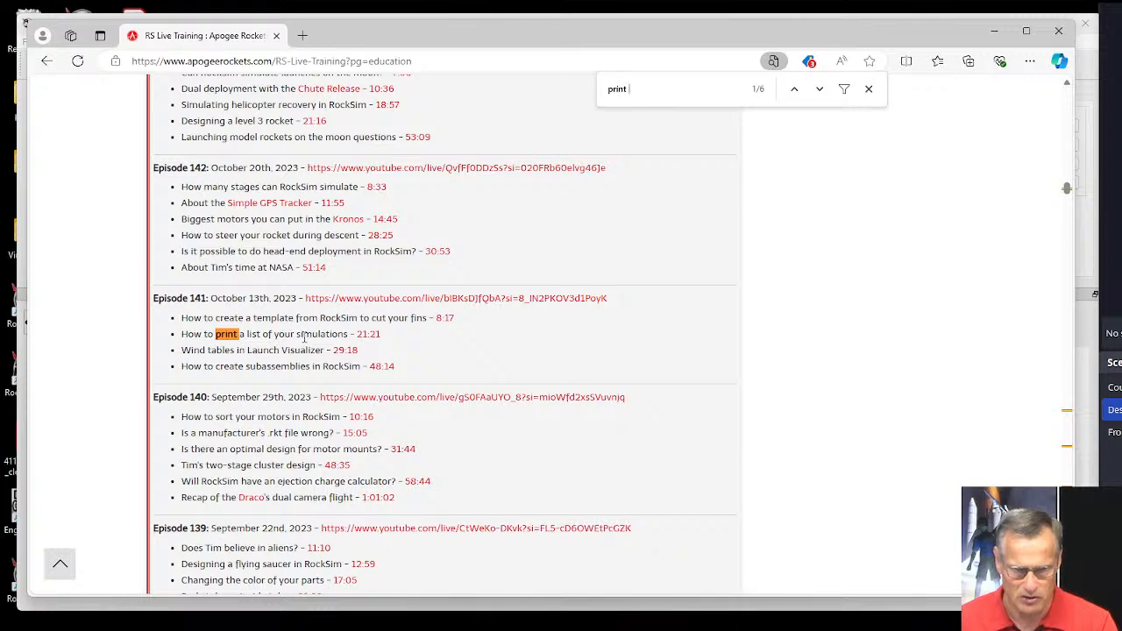
Go through the remaining "print" matches to examine which episodes cover printing.
click(819, 89)
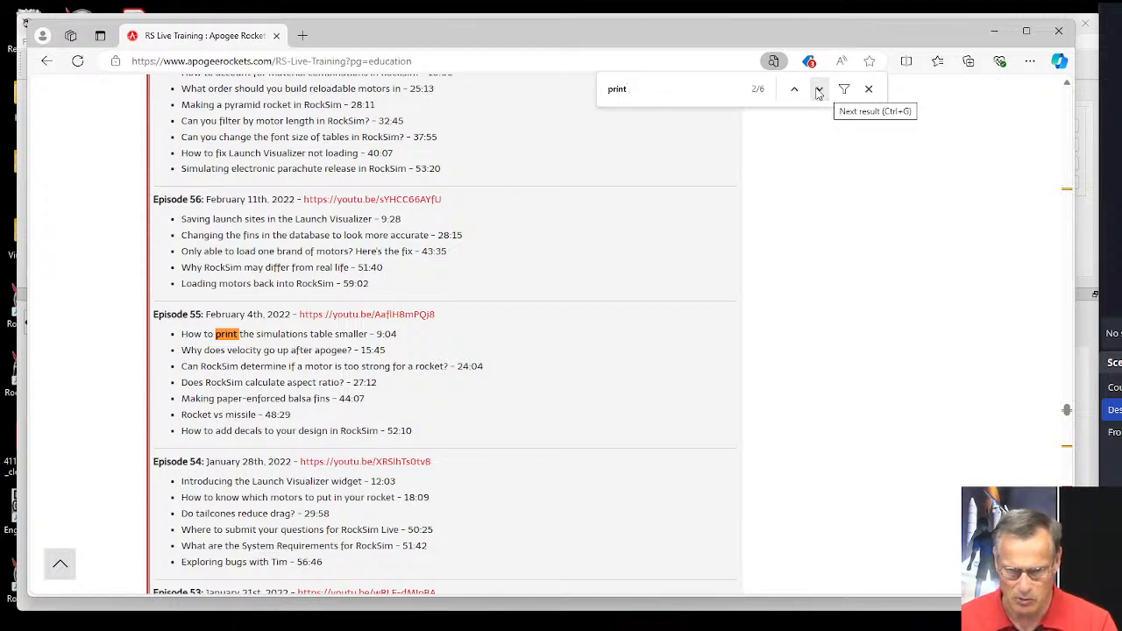
click(819, 91)
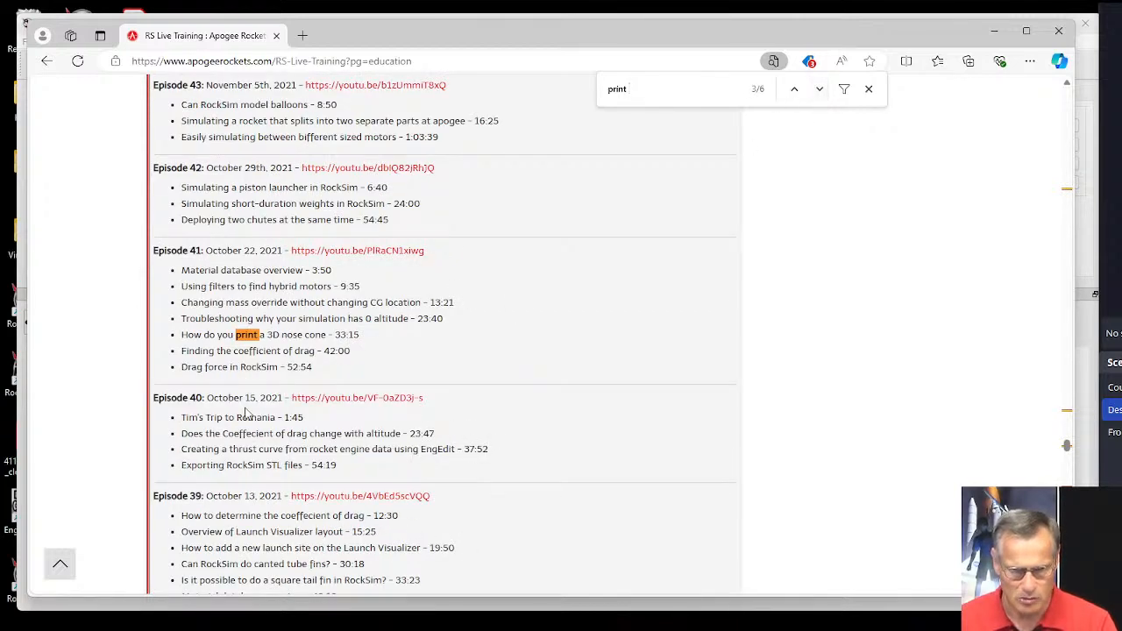
click(820, 91)
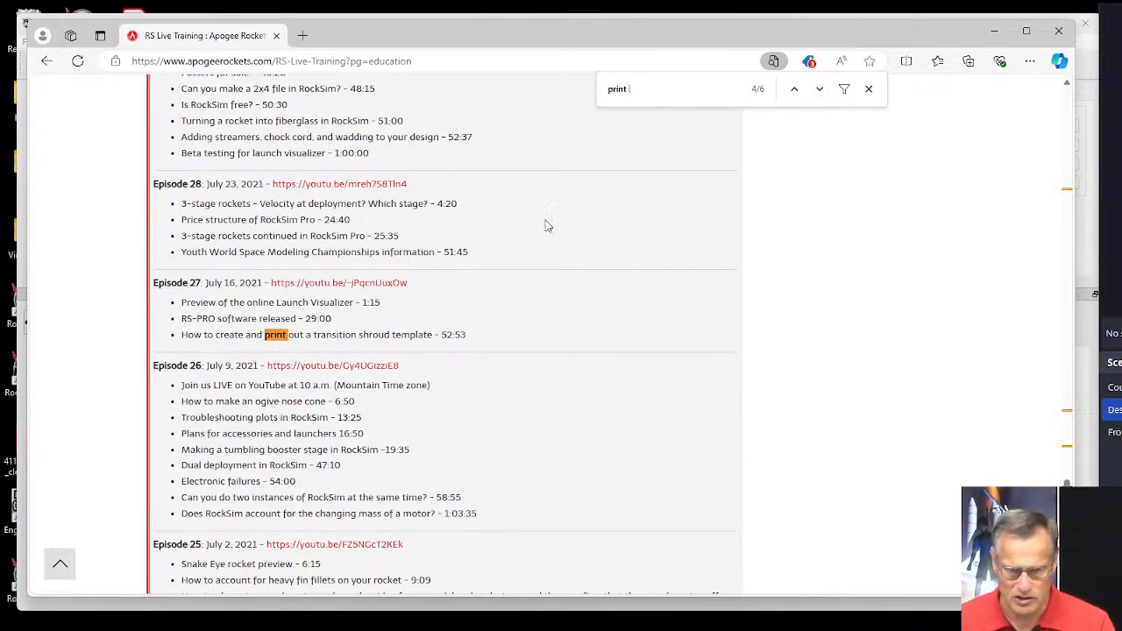
click(820, 90)
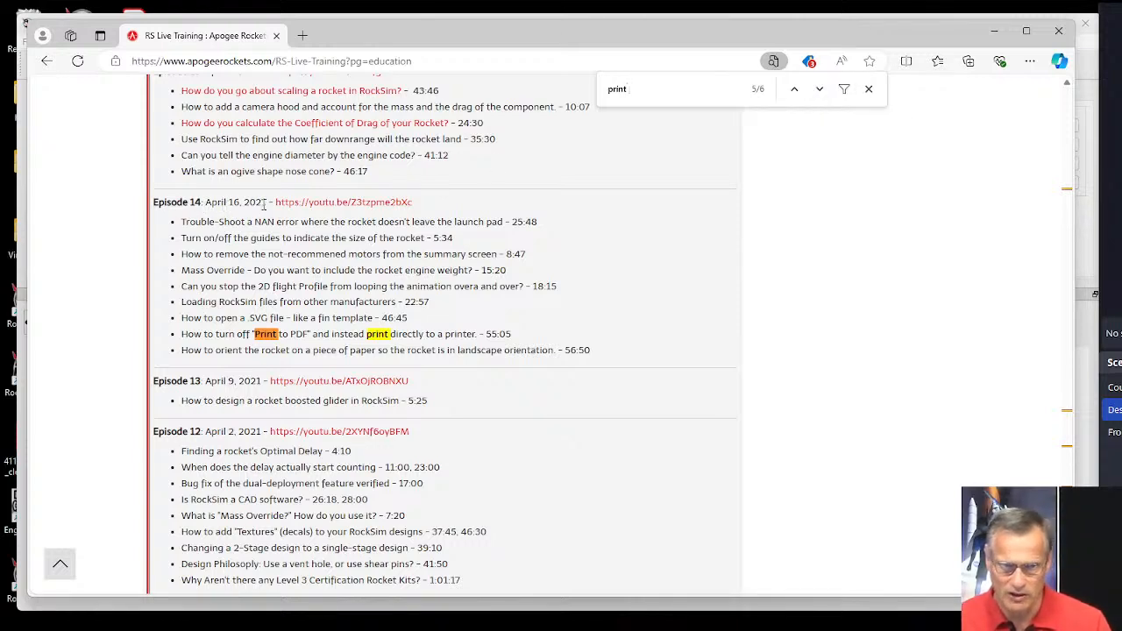
click(819, 90)
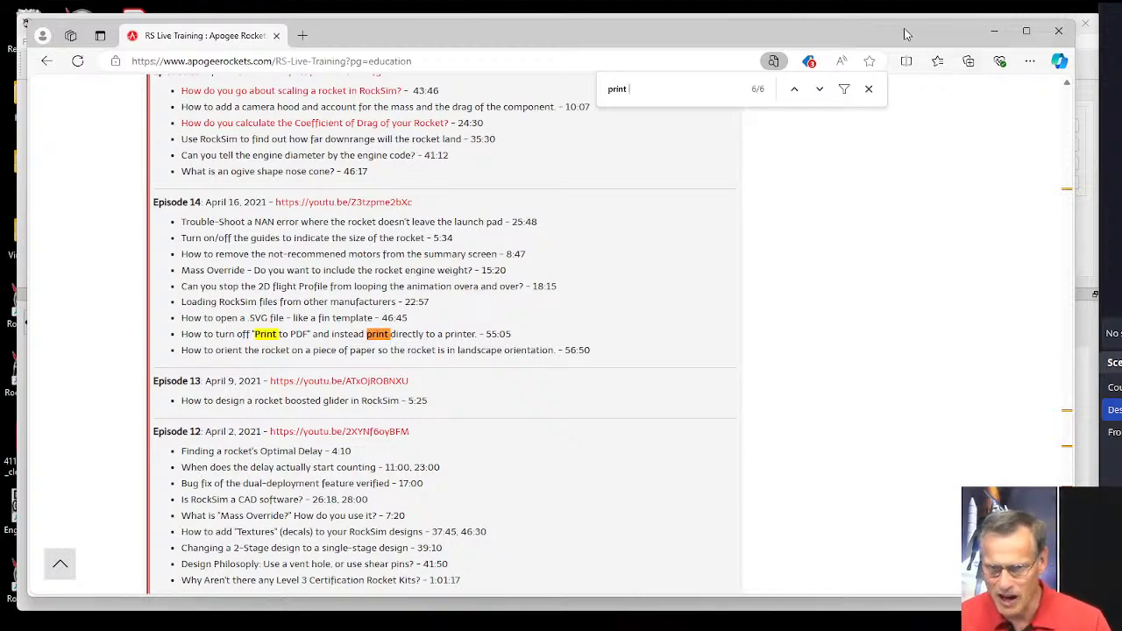
Switch to RockSim and open the design file Apogee SkyMetra.rkt from the Apogee Components folder.
drag(908, 37, 873, 54)
click(861, 28)
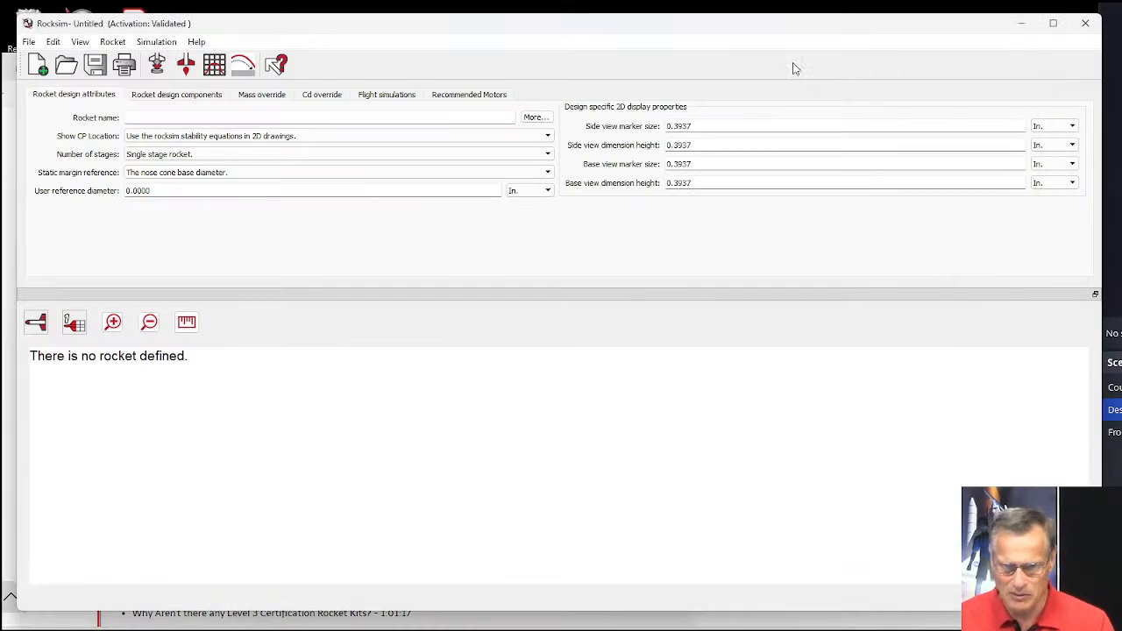
click(65, 70)
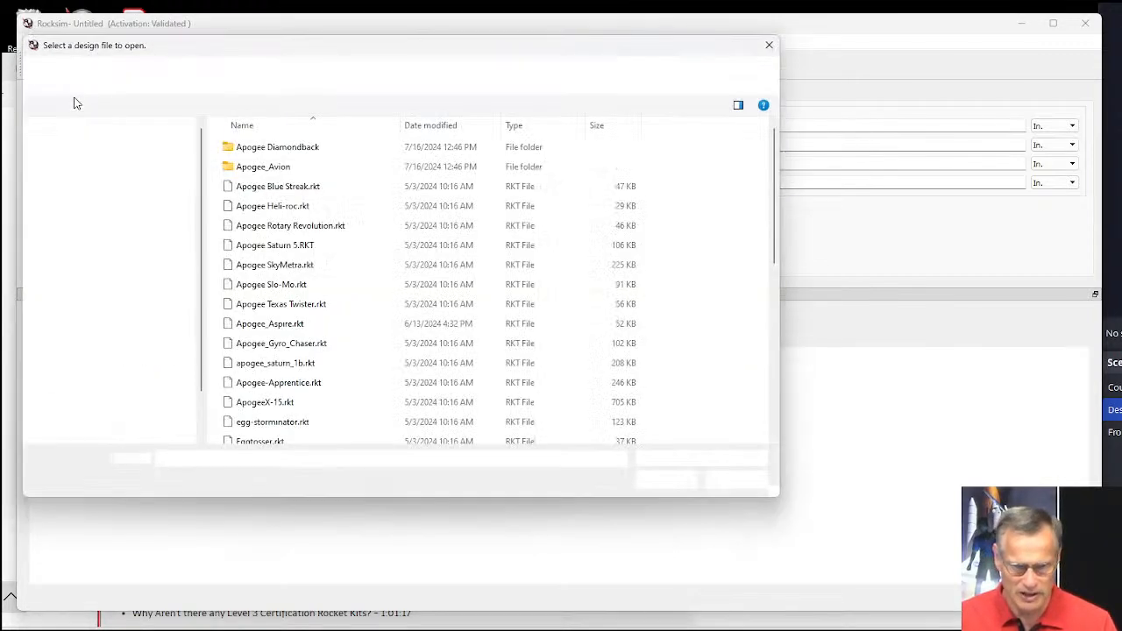
scroll(300, 289, down, 1)
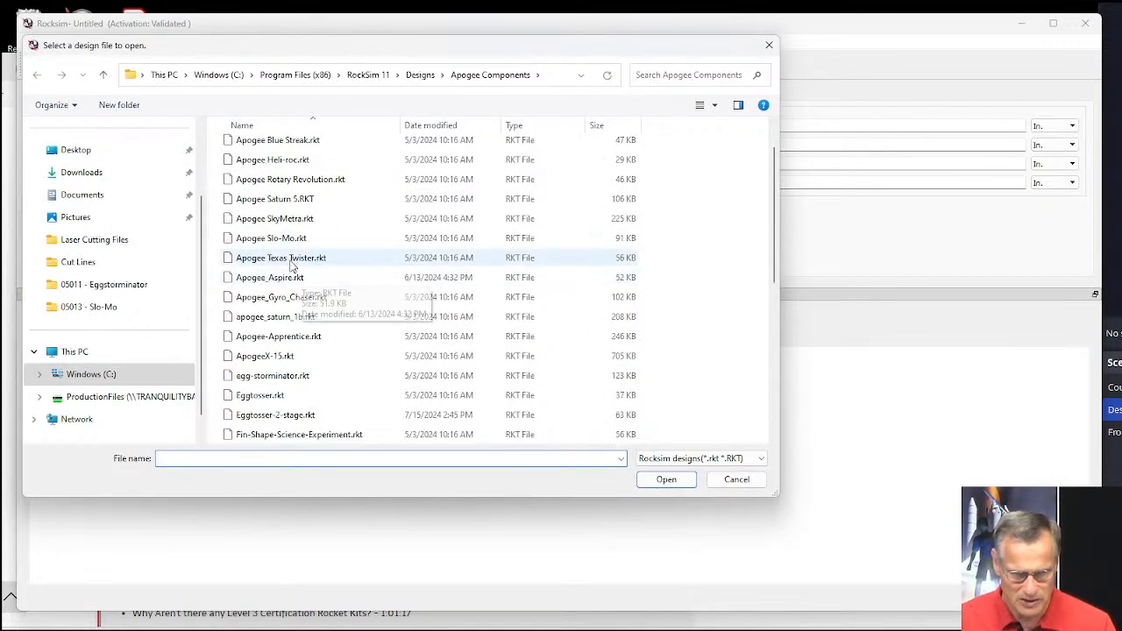
click(274, 219)
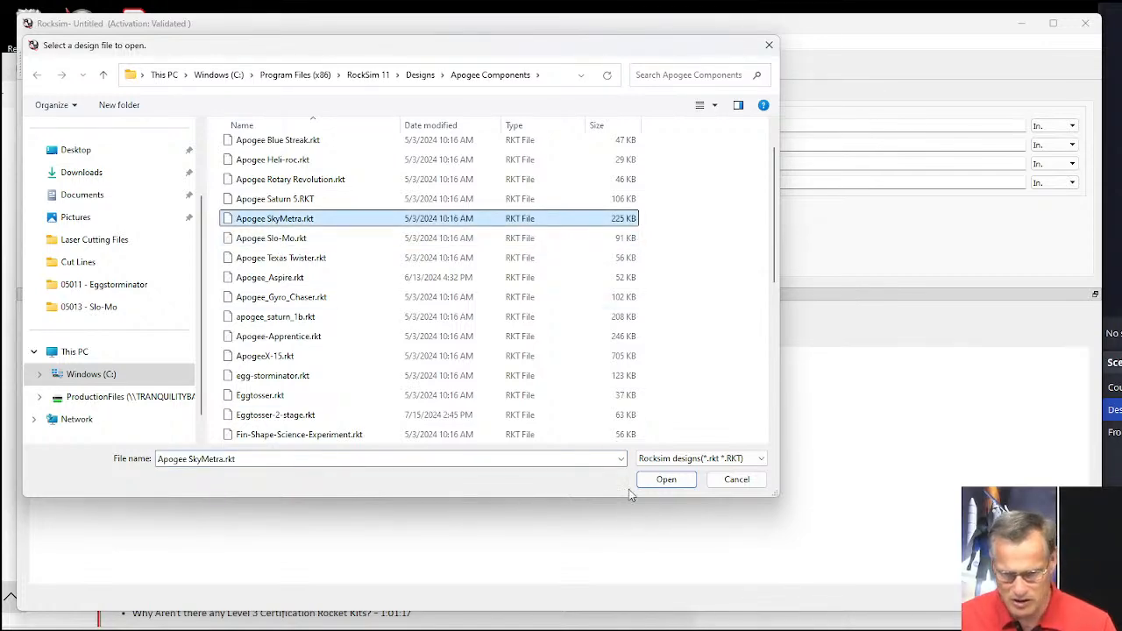
click(667, 480)
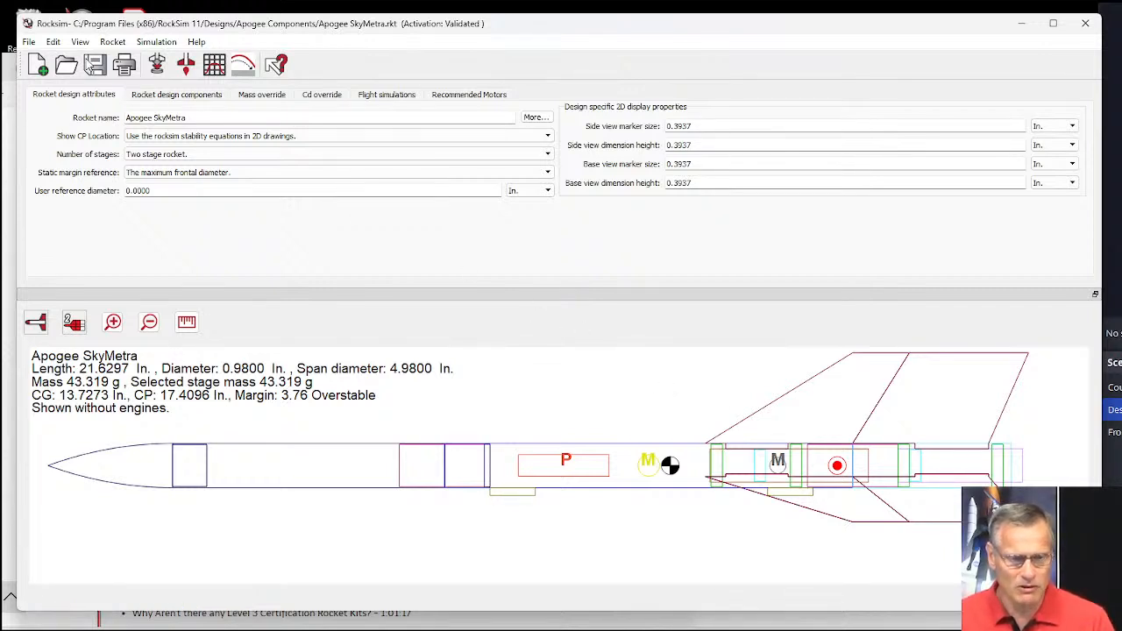
Review the available print selections for the rocket design and close them without printing.
click(124, 65)
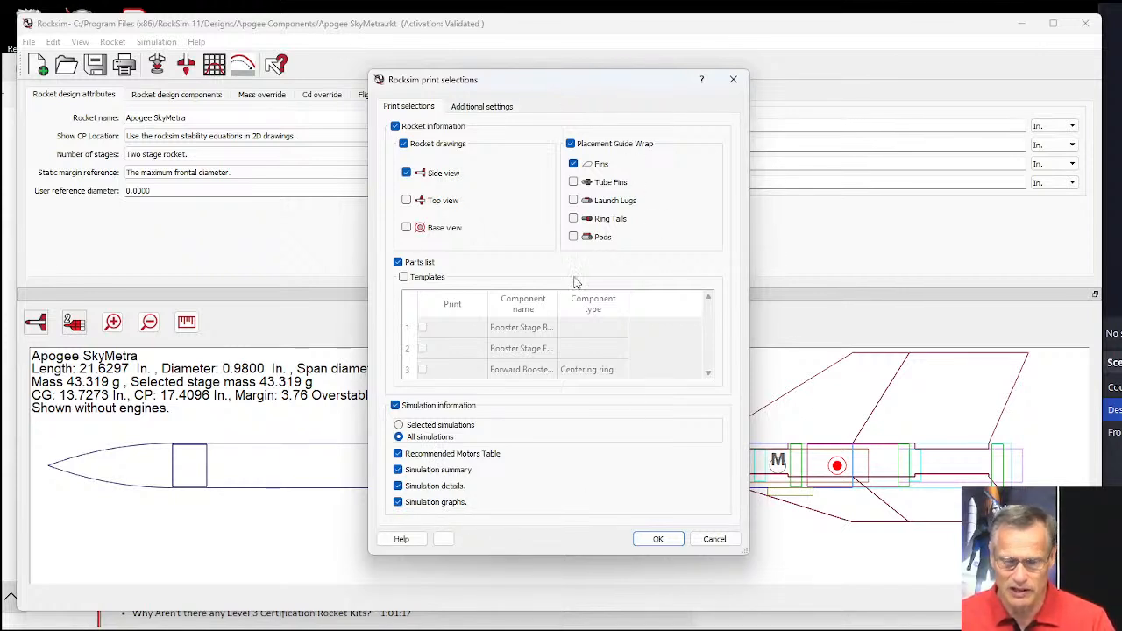
click(713, 539)
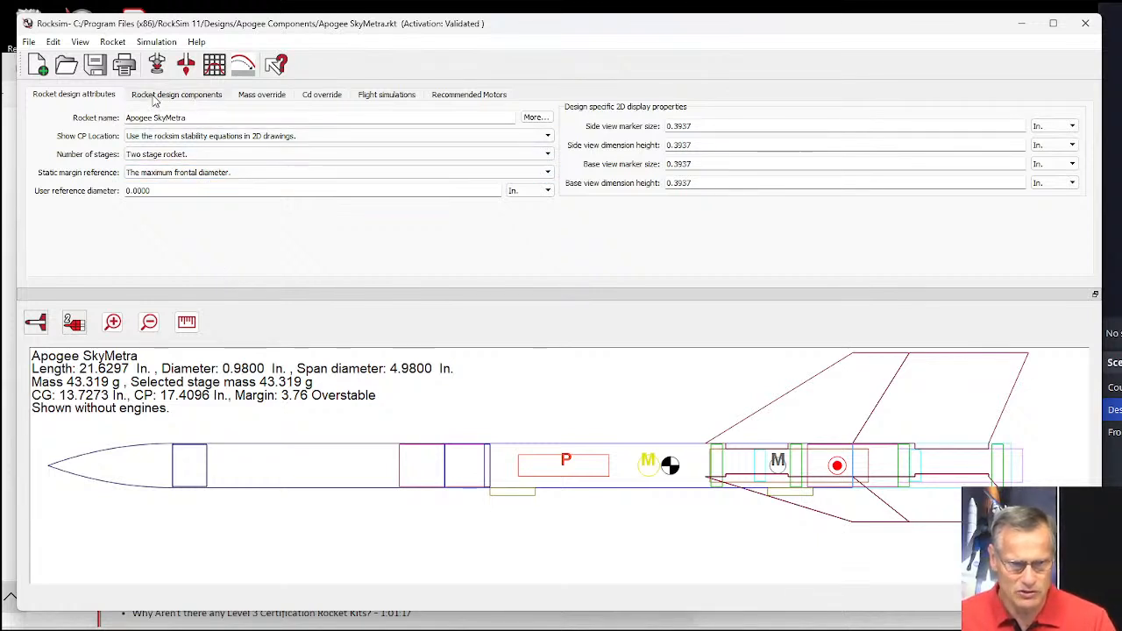
Find the sustainer's fin set among the rocket's design components and open its properties for editing.
click(207, 96)
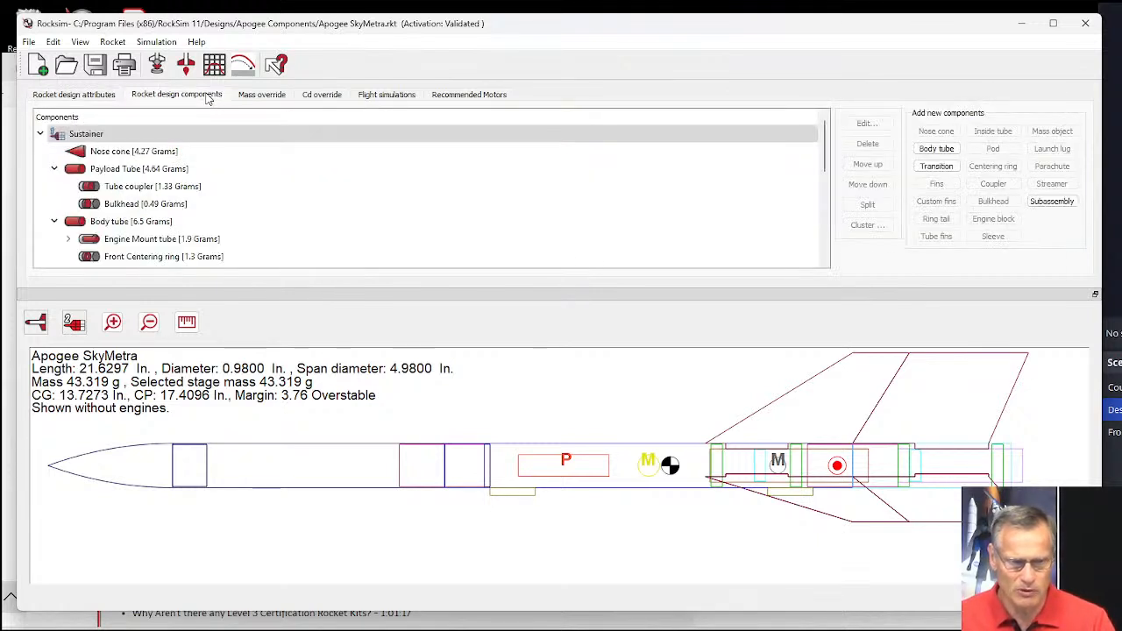
scroll(173, 184, down, 1)
scroll(173, 184, down, 2)
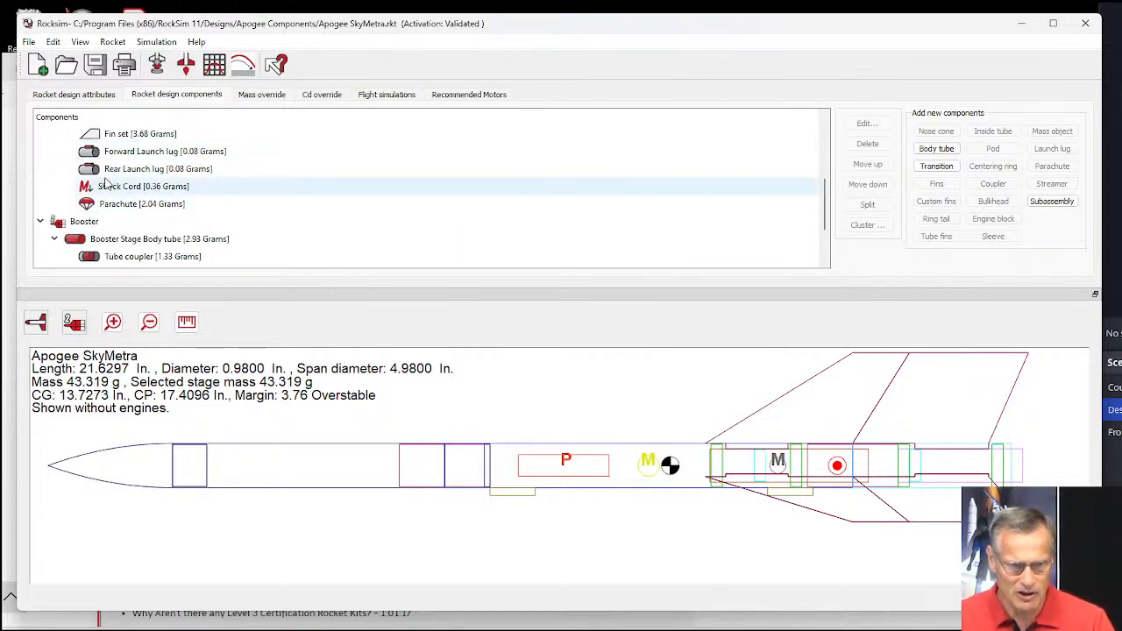
scroll(130, 193, up, 3)
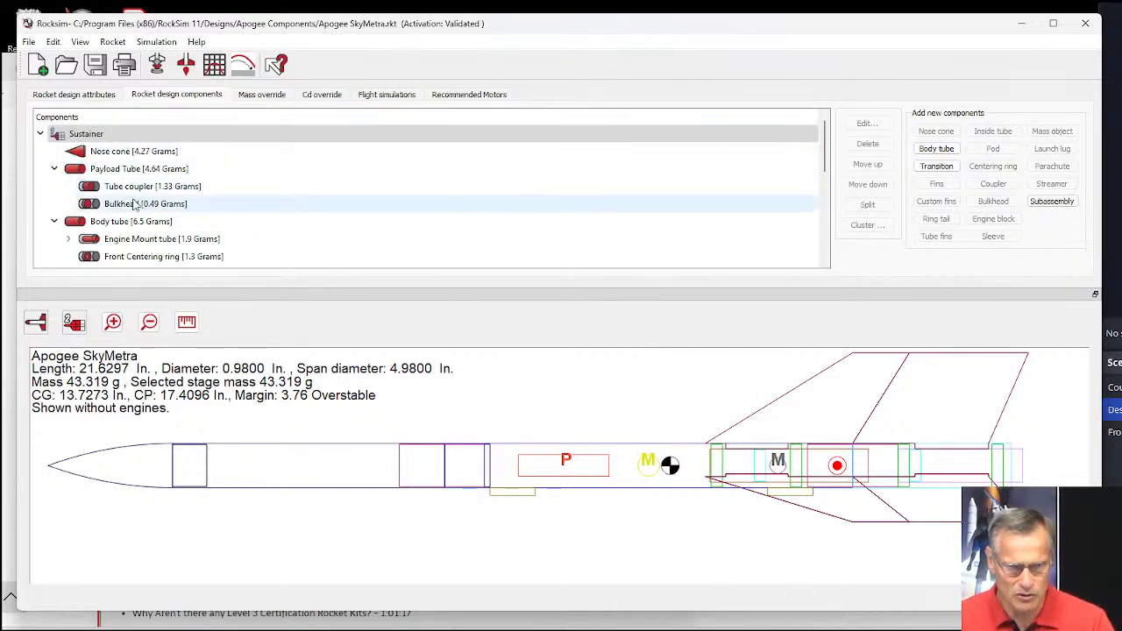
click(799, 393)
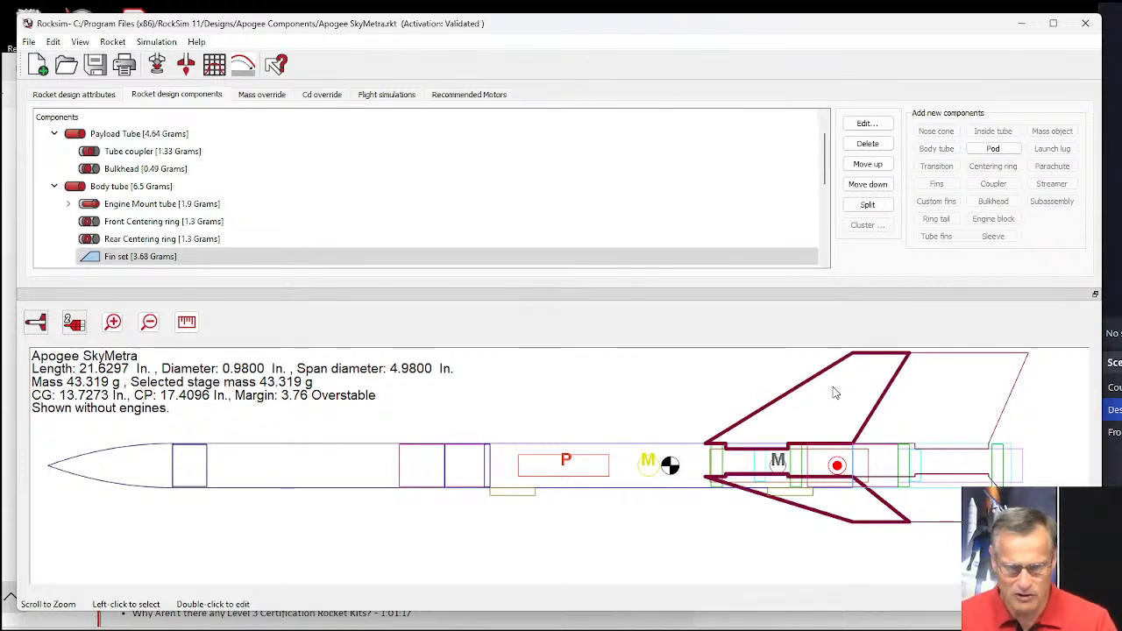
click(625, 256)
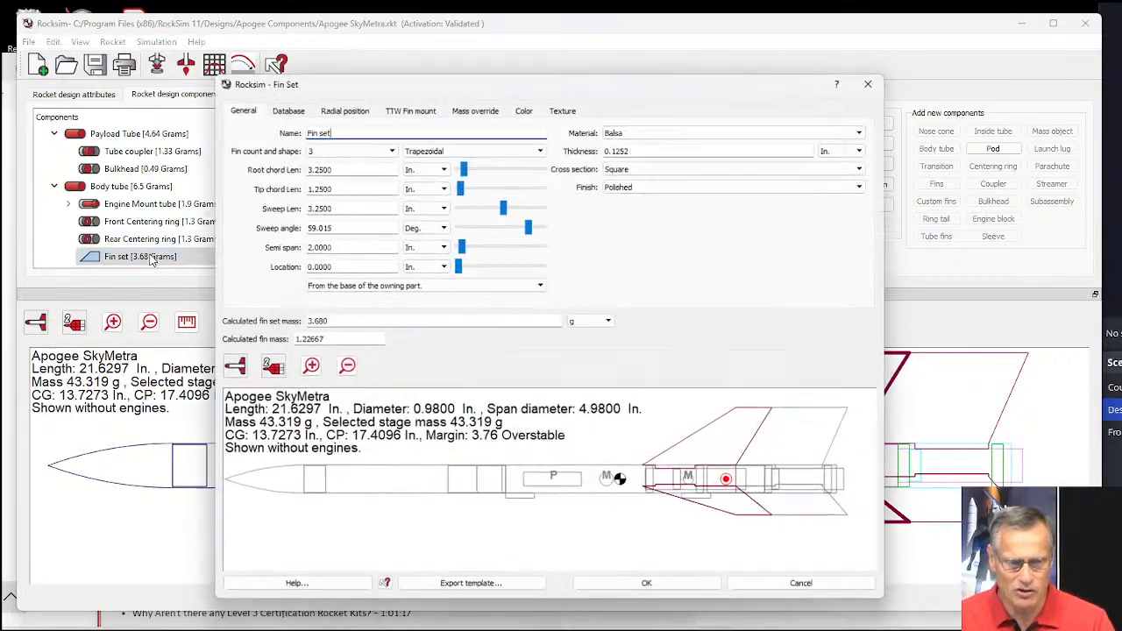
double_click(151, 258)
Enlarge the Fin Set window and export the fin template to the Desktop as the SVG file "Apogee SkyMetra Fin set".
drag(325, 83, 231, 27)
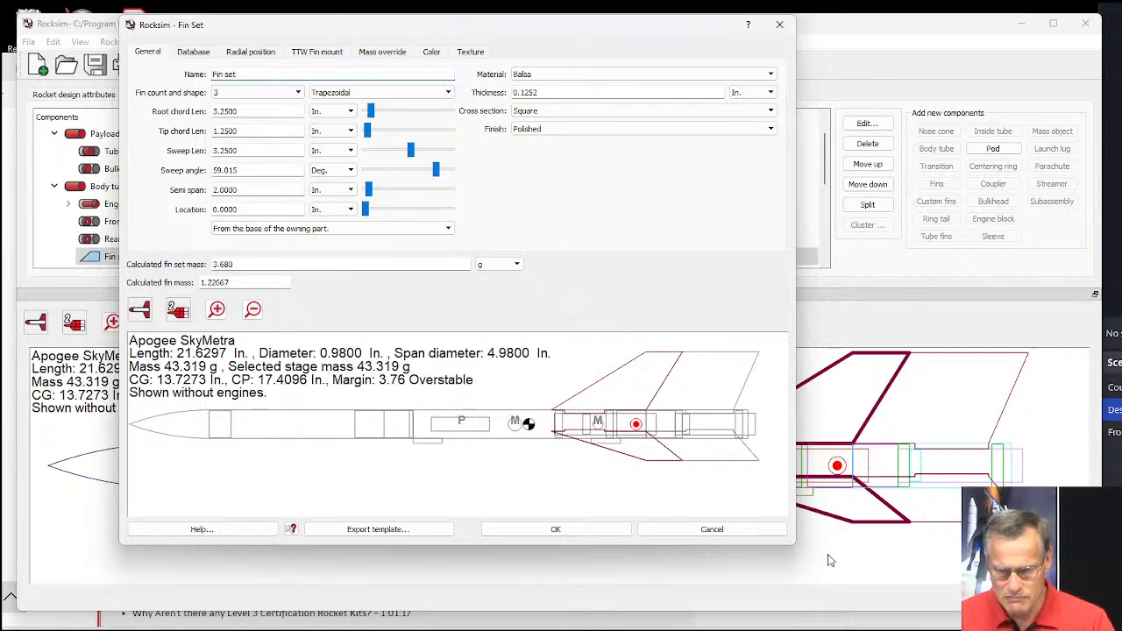
drag(796, 544, 962, 545)
drag(851, 548, 866, 617)
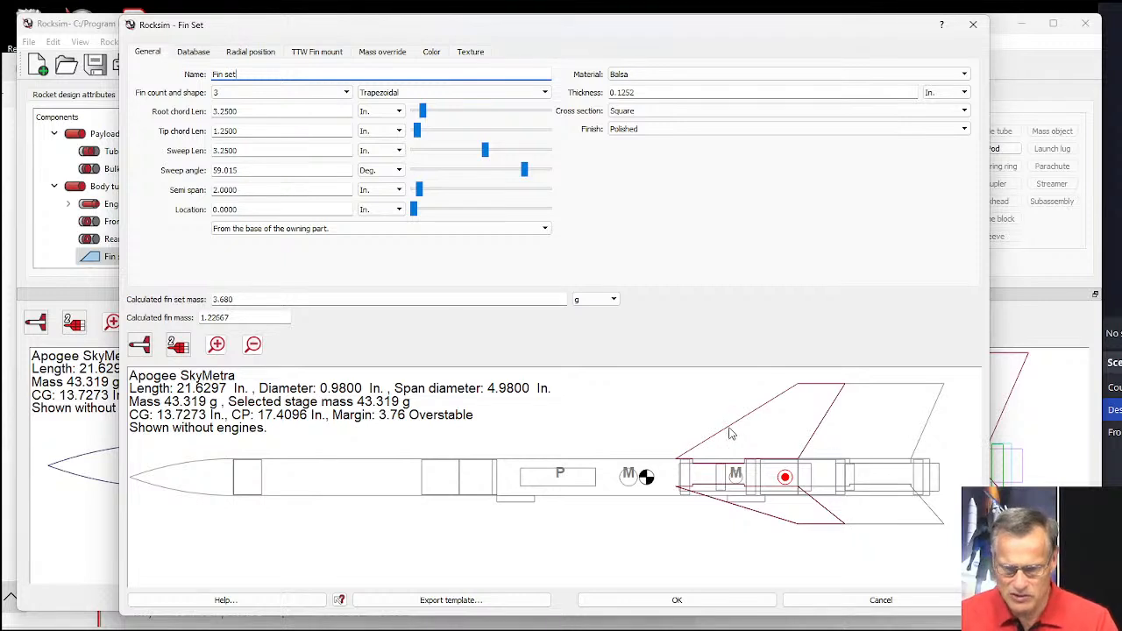
click(475, 603)
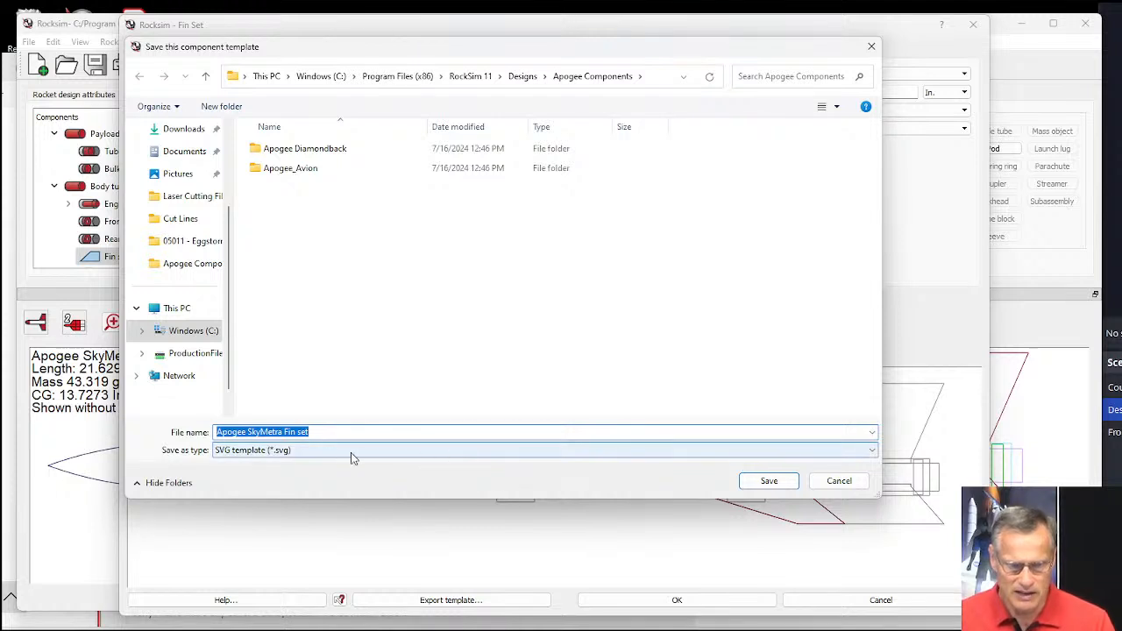
scroll(188, 175, up, 3)
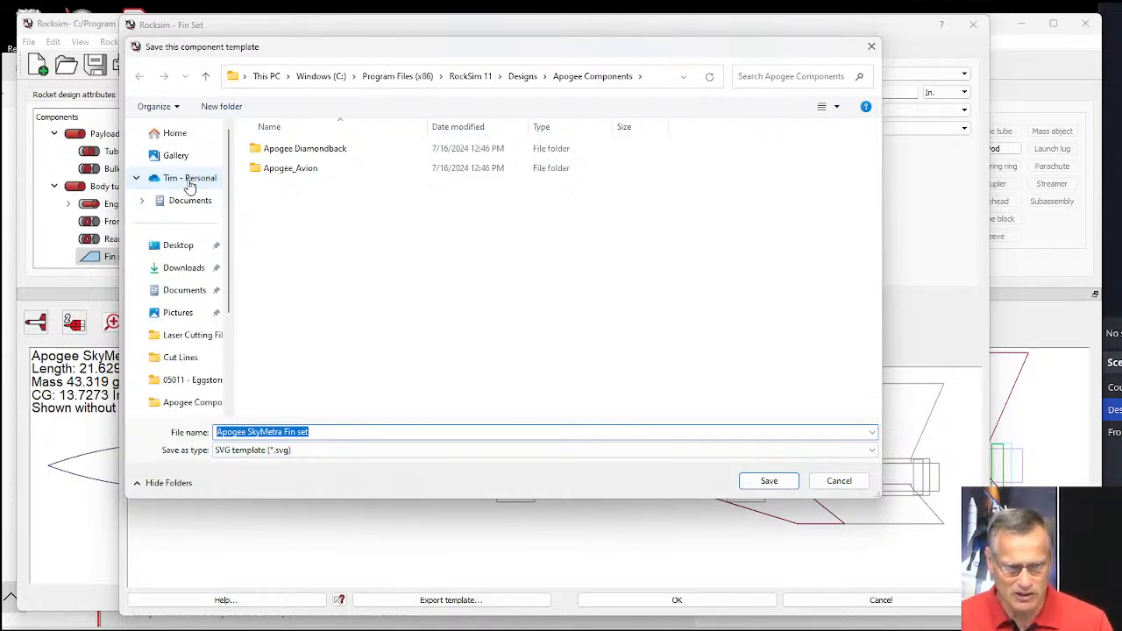
click(169, 248)
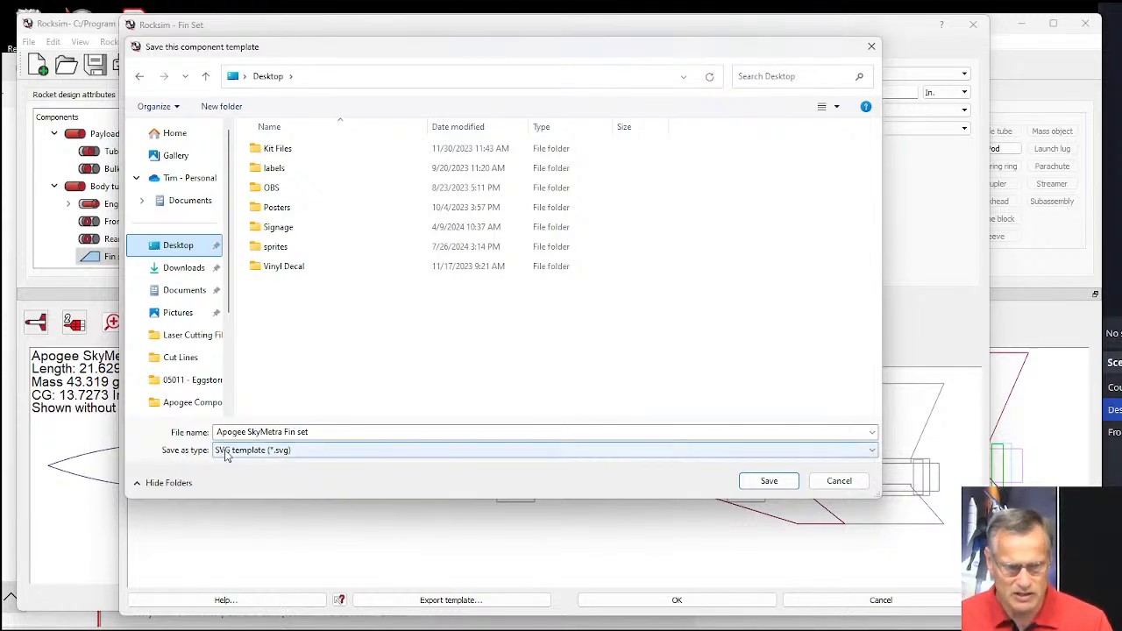
click(294, 451)
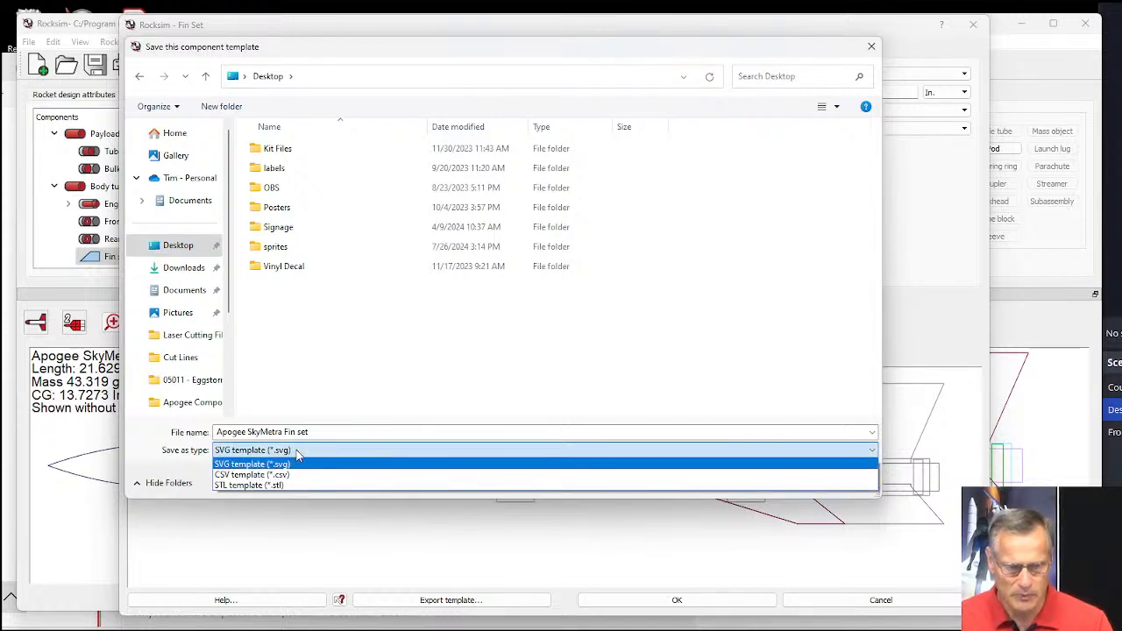
click(295, 451)
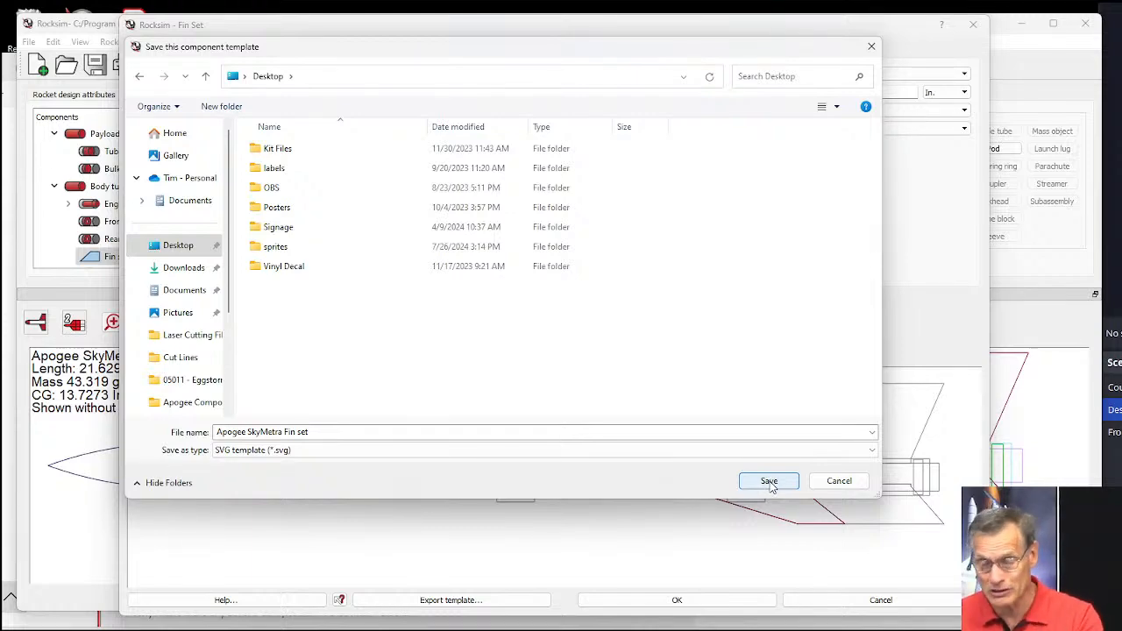
click(768, 482)
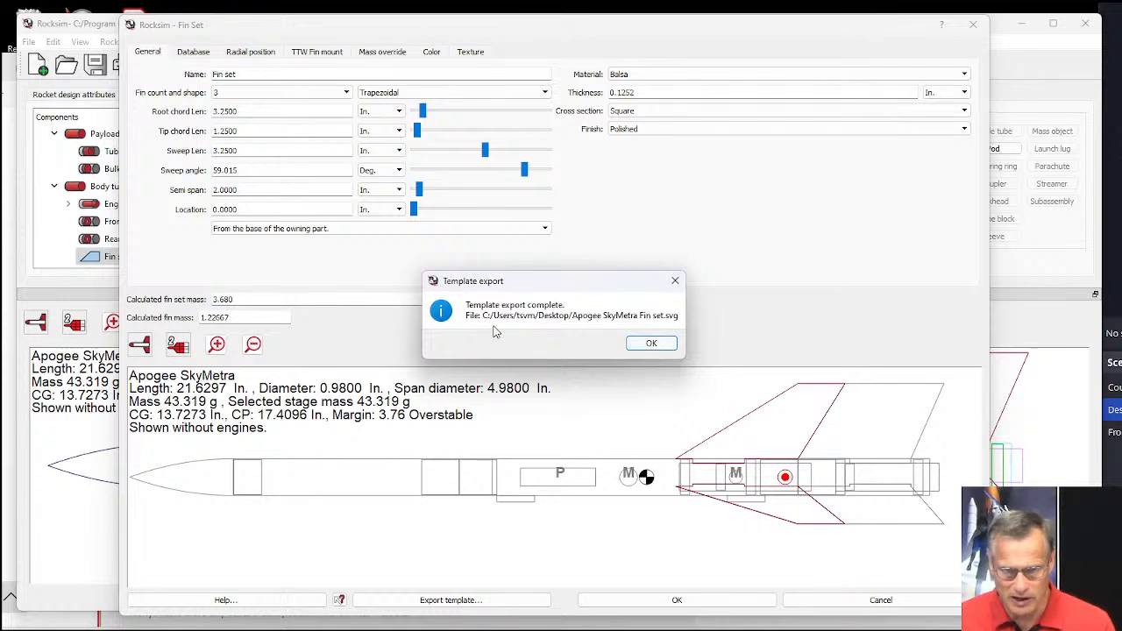
click(654, 344)
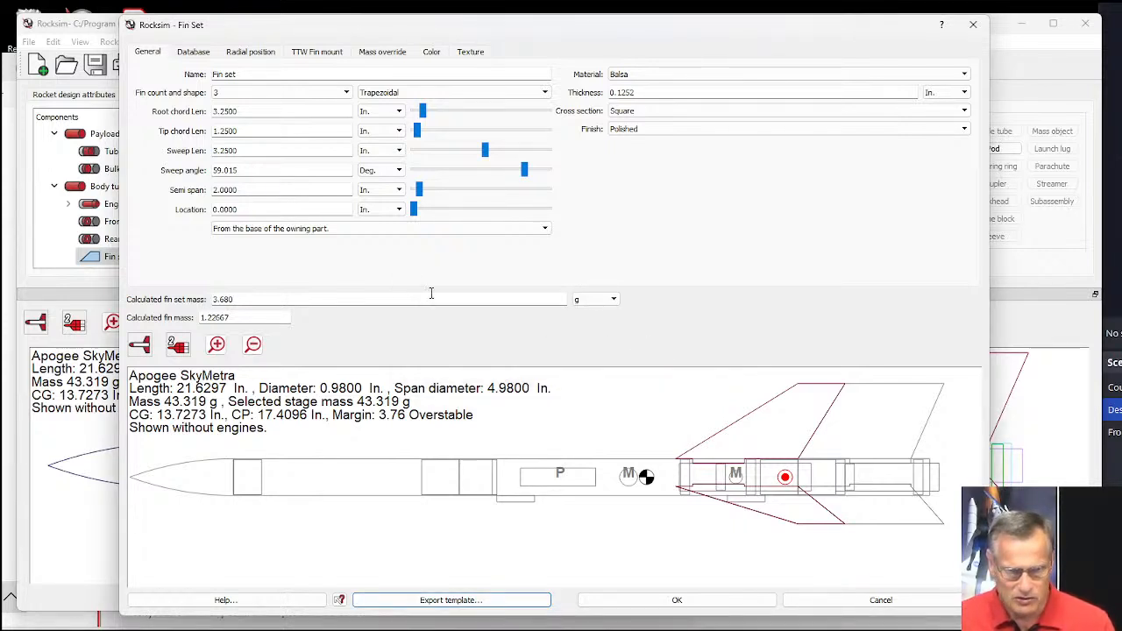
Switch to File Explorer, show the Desktop folder and launch Inkscape from its shortcut.
mouse_move(396, 629)
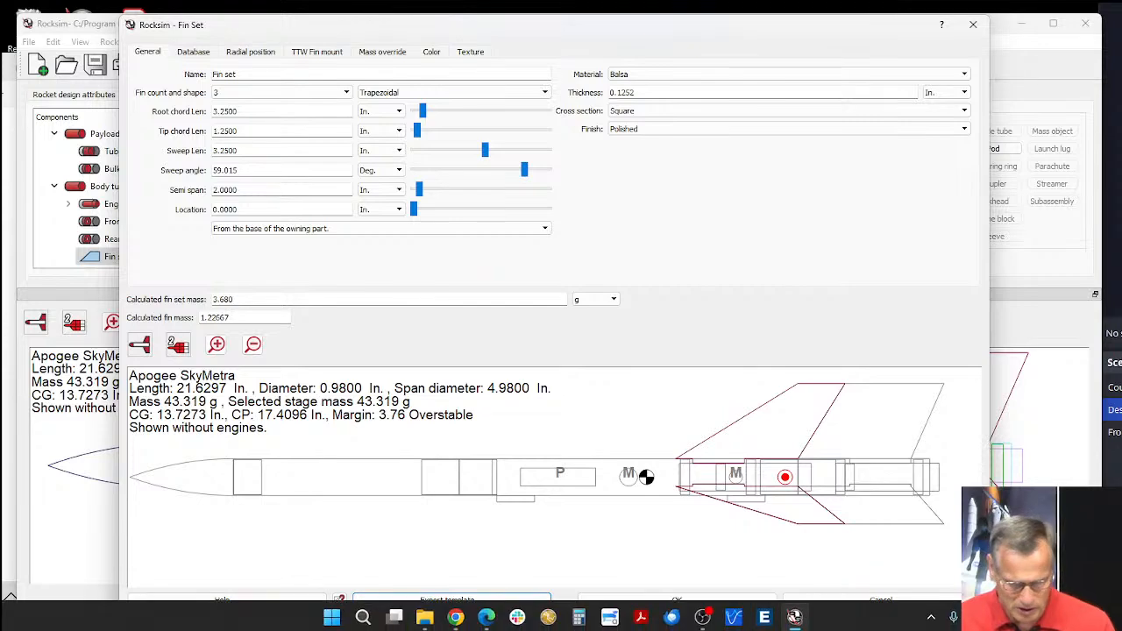
click(424, 618)
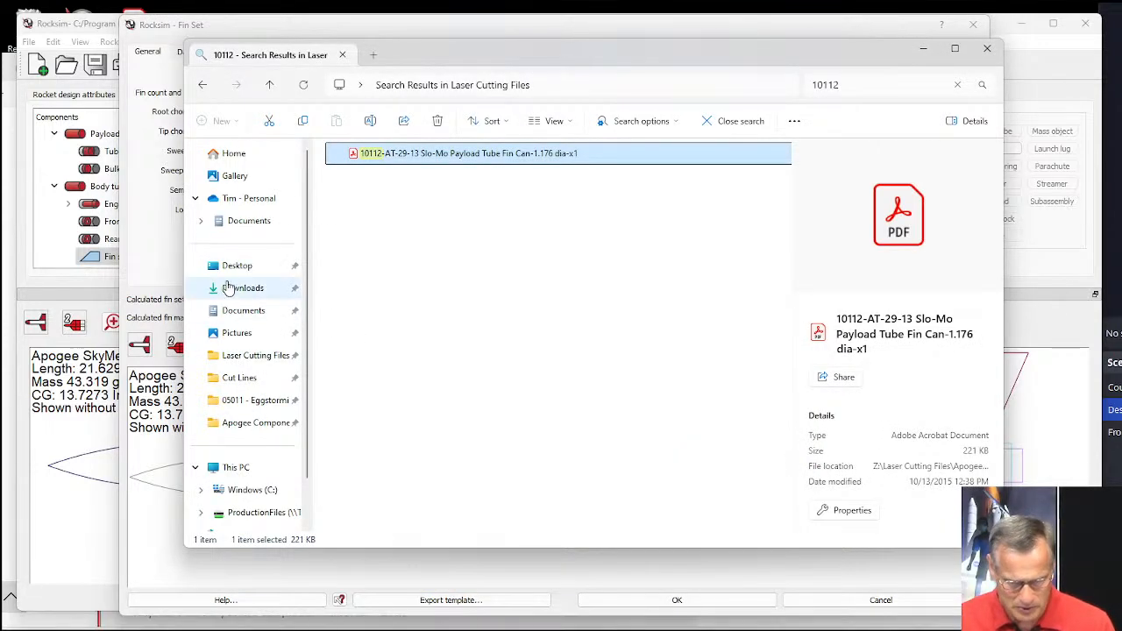
click(224, 267)
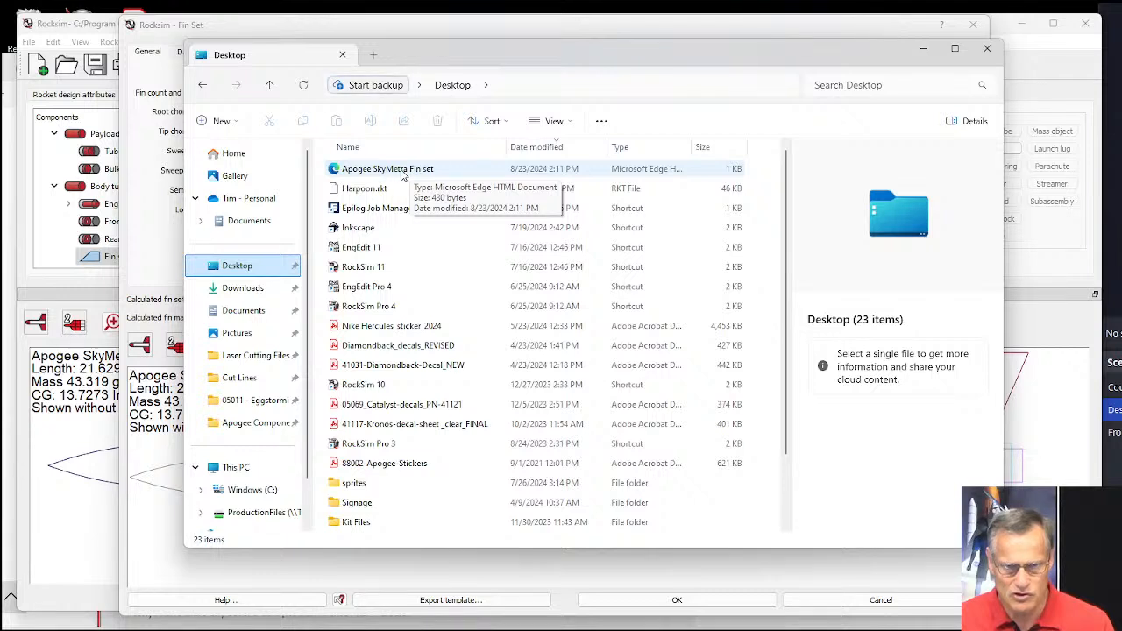
click(354, 231)
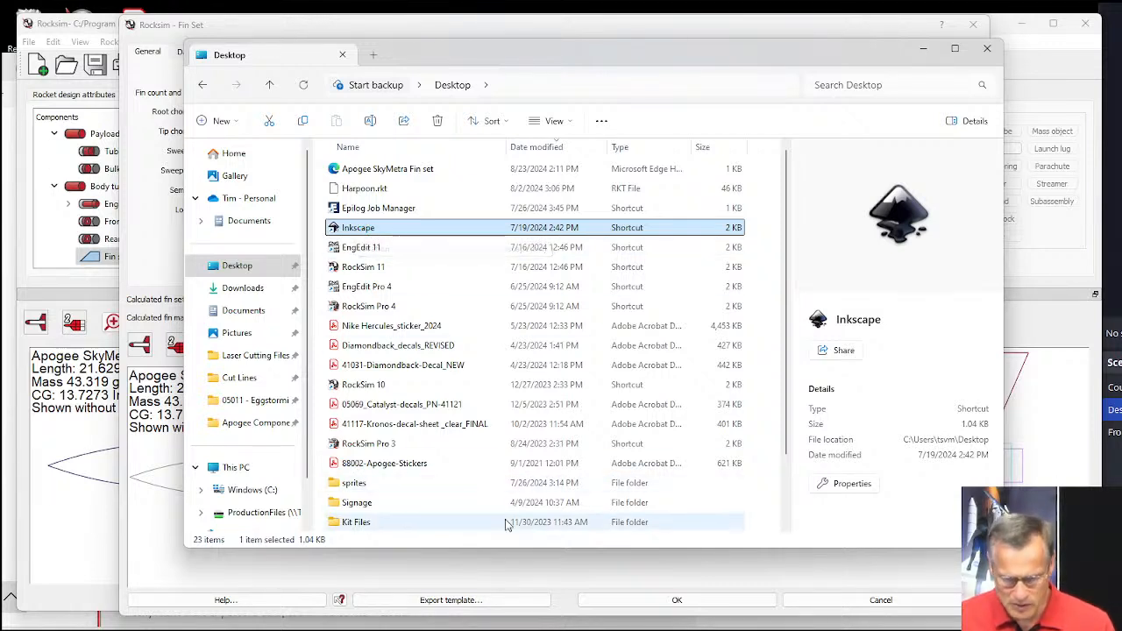
Switch to the RS Live Training page in the browser, search it for "inkscape" and close the search.
mouse_move(577, 629)
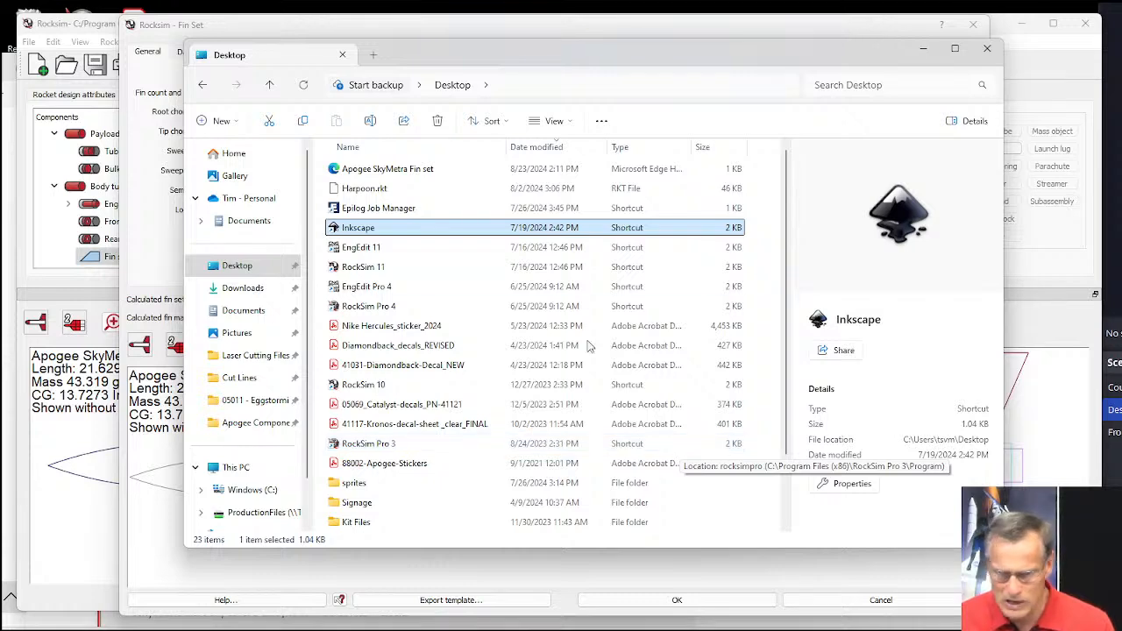
click(5, 513)
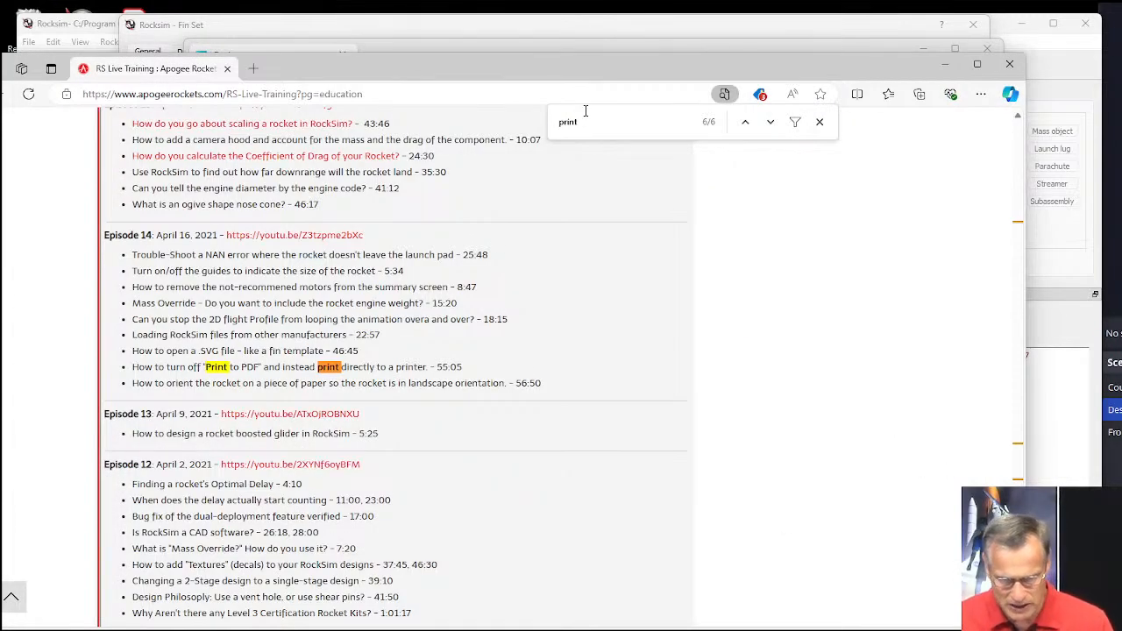
drag(586, 112, 550, 119)
text(ink)
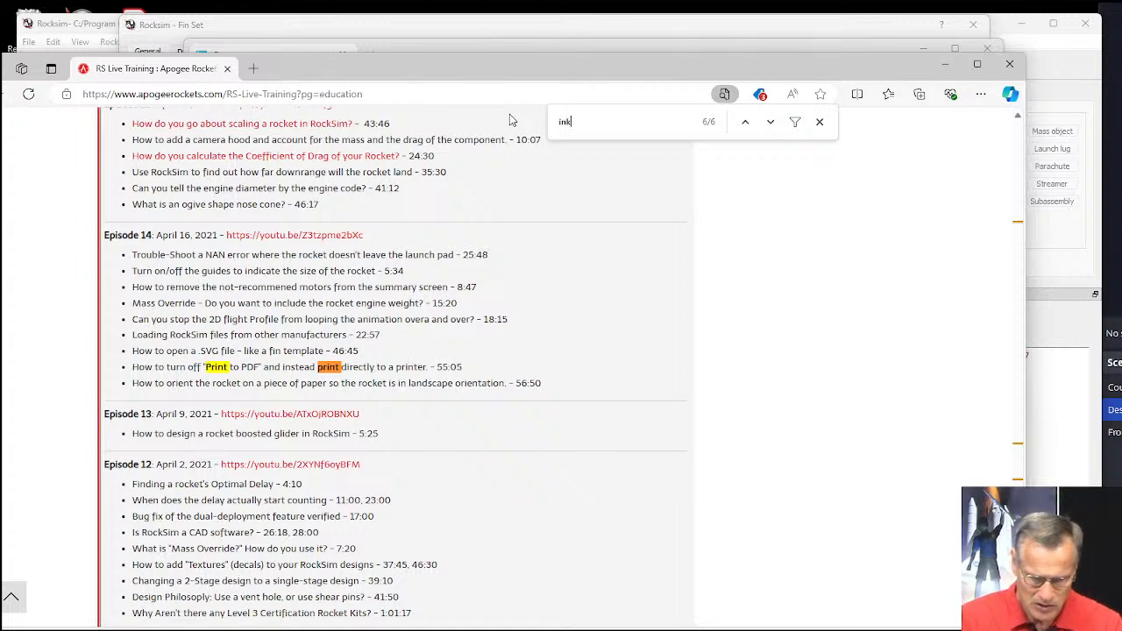
text(scape)
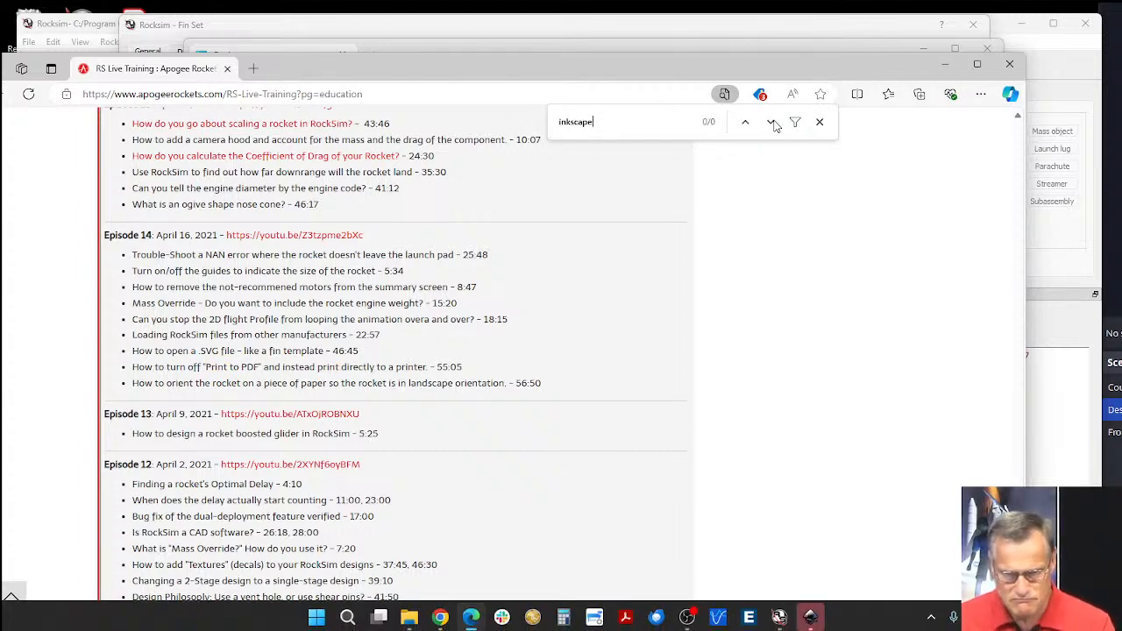
click(820, 123)
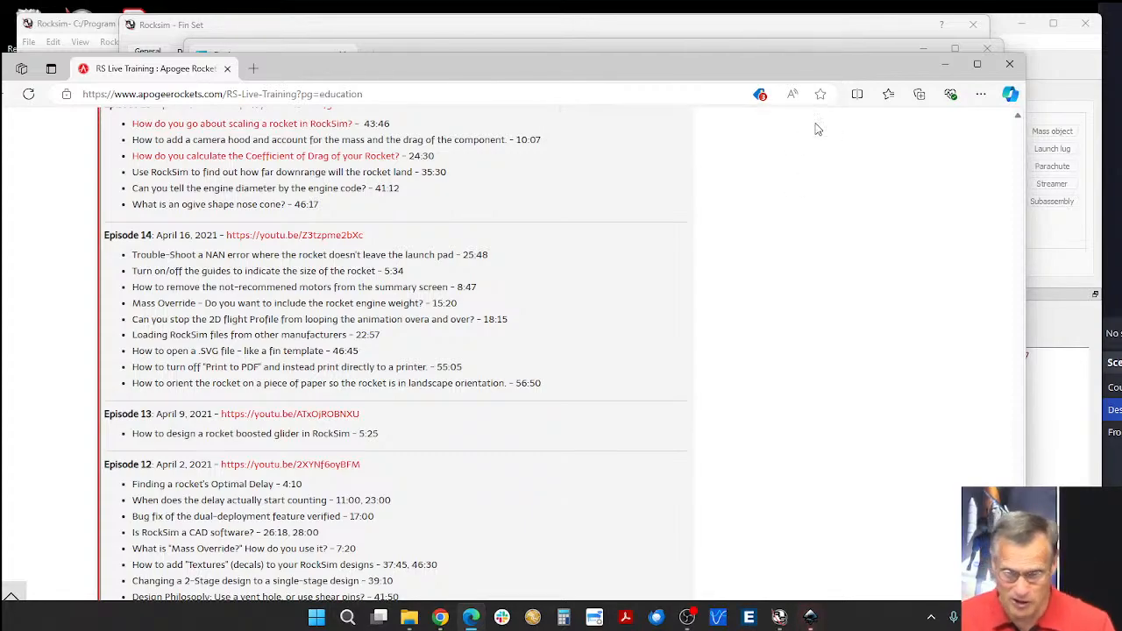
Return to the start of the RS Live Training page and look through the topics of the most recent 2024 episodes.
scroll(601, 257, up, 15)
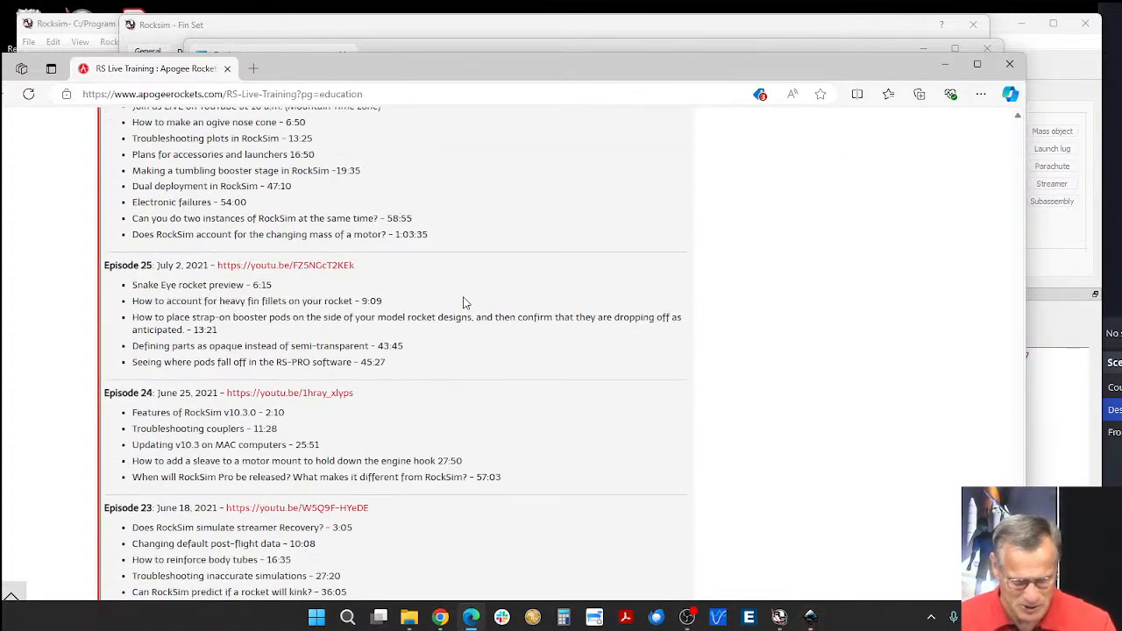
scroll(464, 302, up, 15)
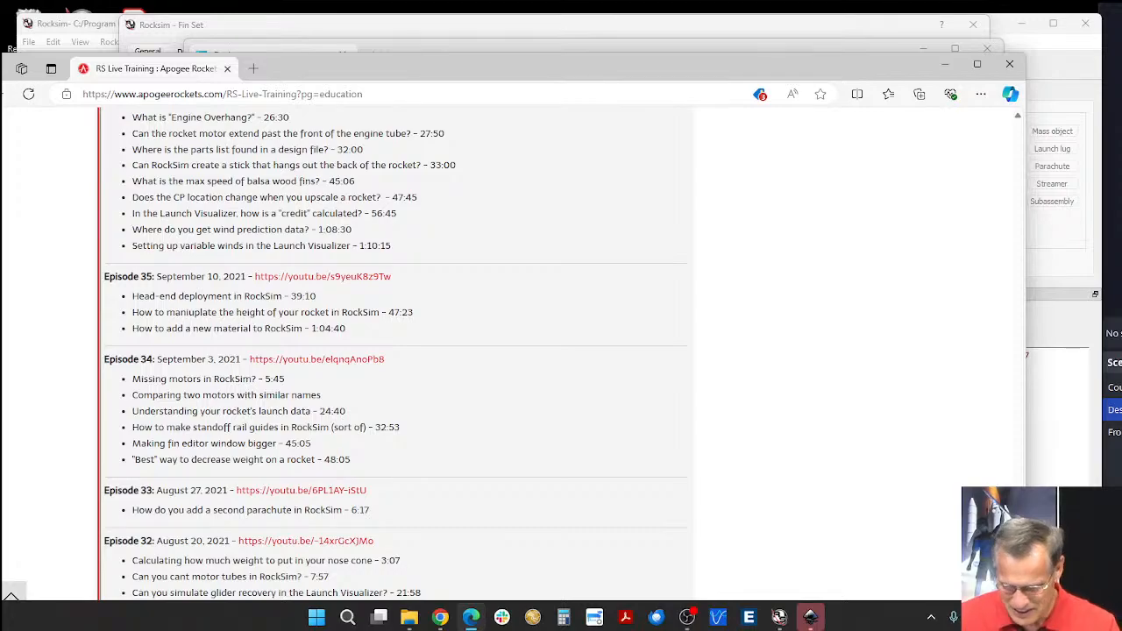
drag(1017, 497, 978, 109)
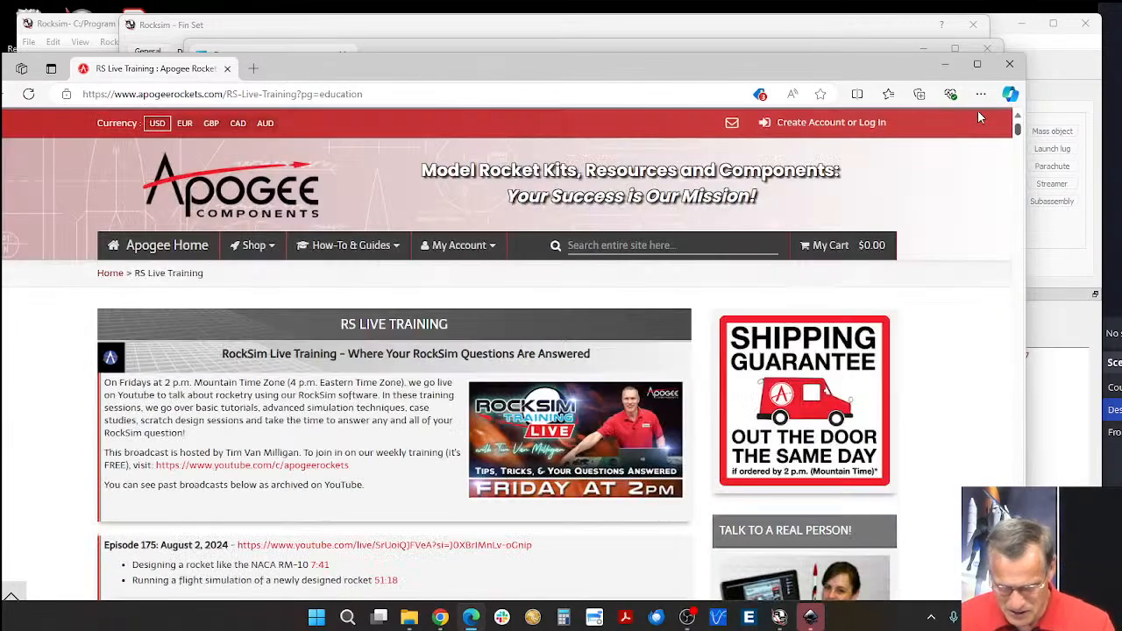
scroll(469, 408, down, 2)
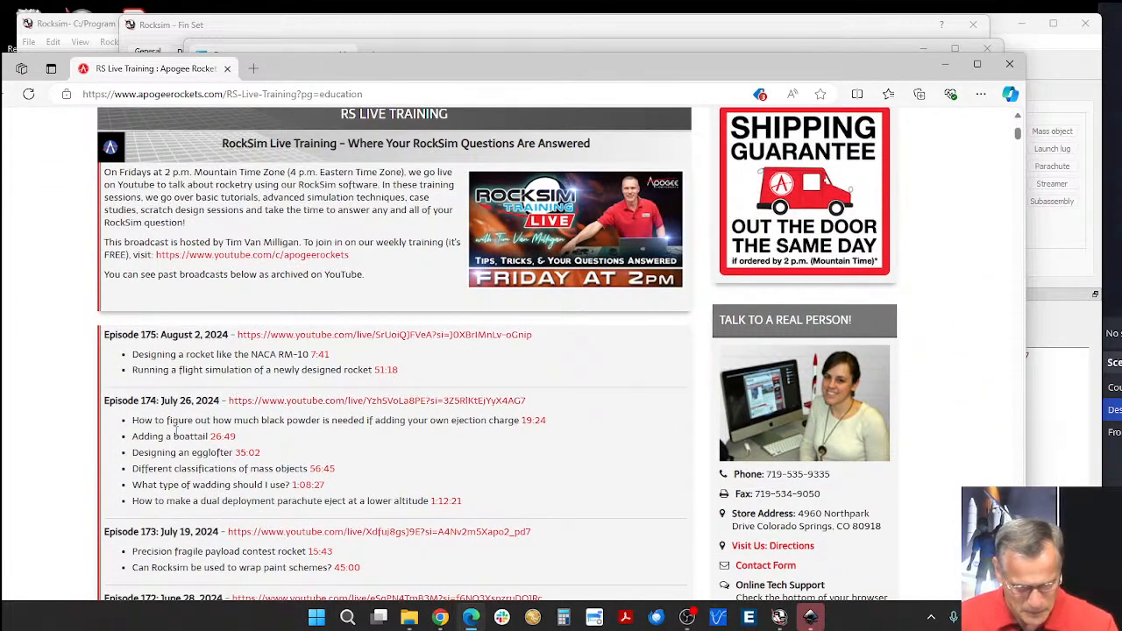
scroll(163, 473, down, 1)
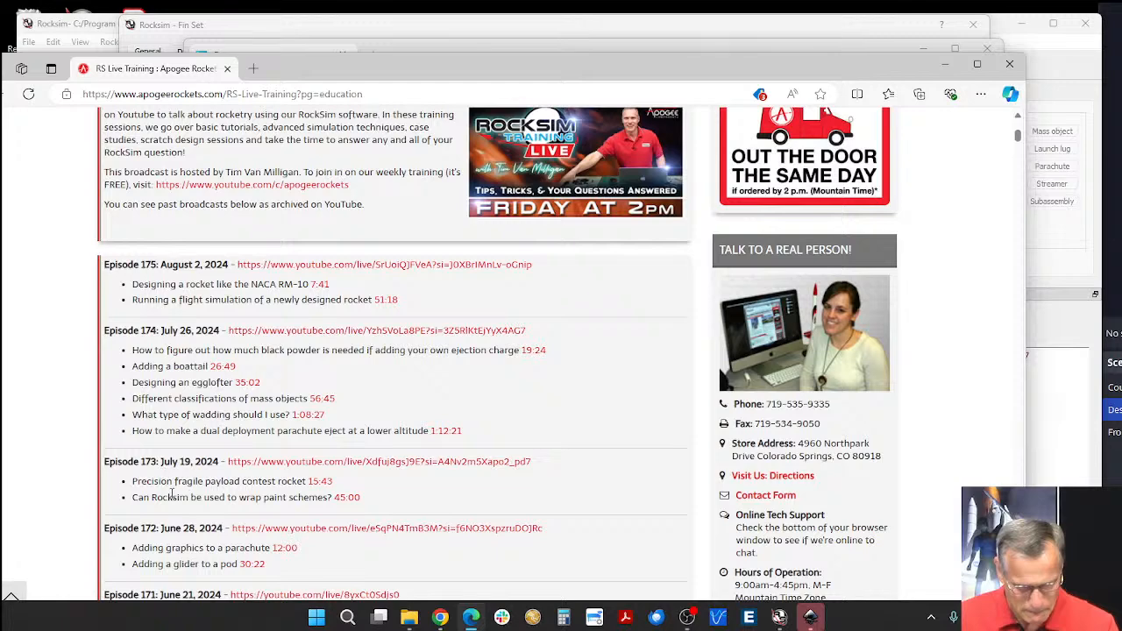
scroll(173, 494, down, 1)
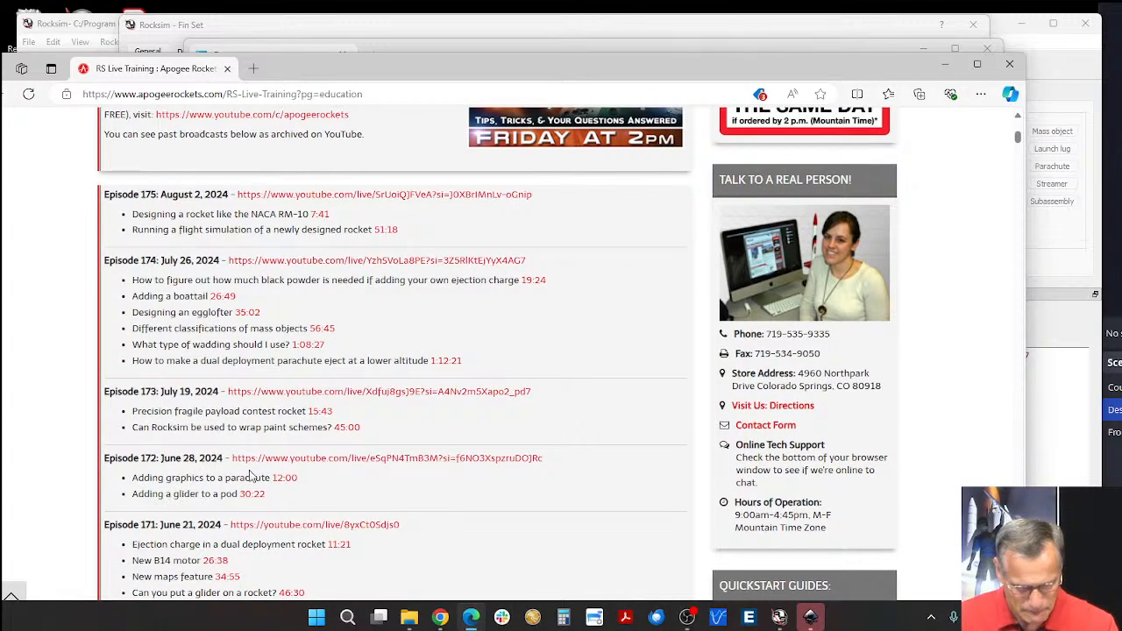
scroll(251, 476, down, 1)
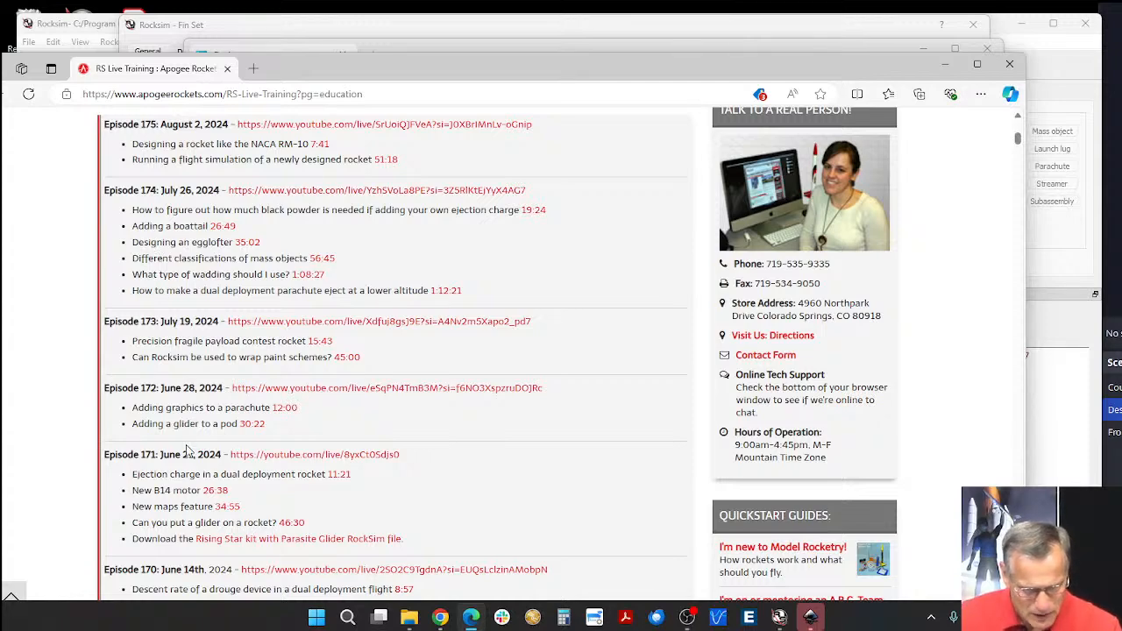
Switch to Inkscape and open the exported "Apogee SkyMetra Fin set" file from the Desktop.
drag(854, 74, 859, 179)
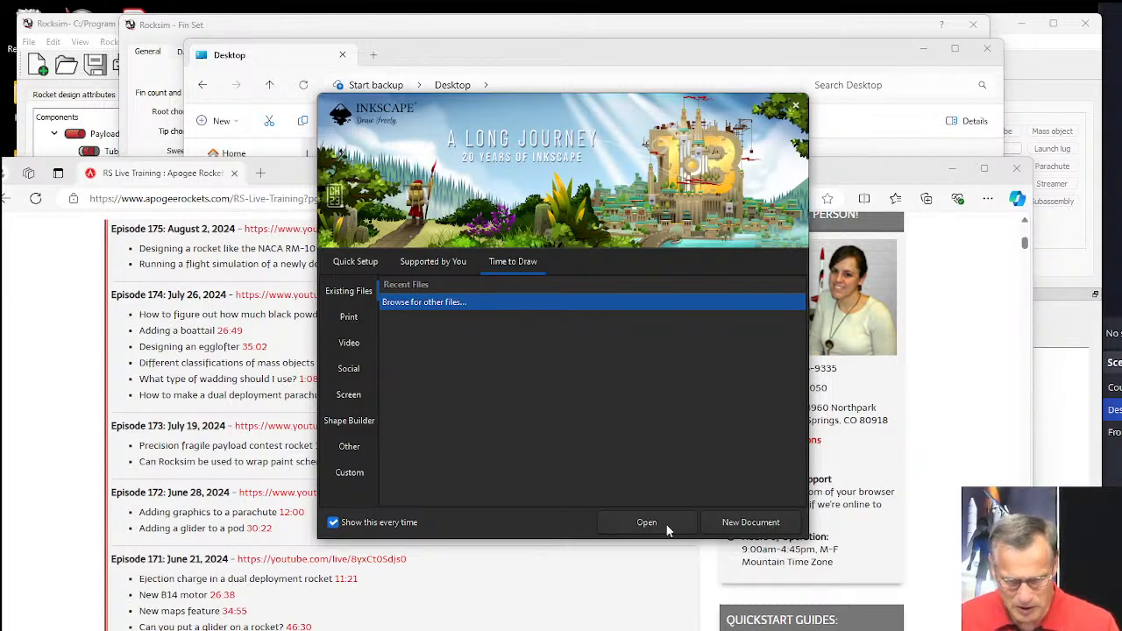
click(663, 523)
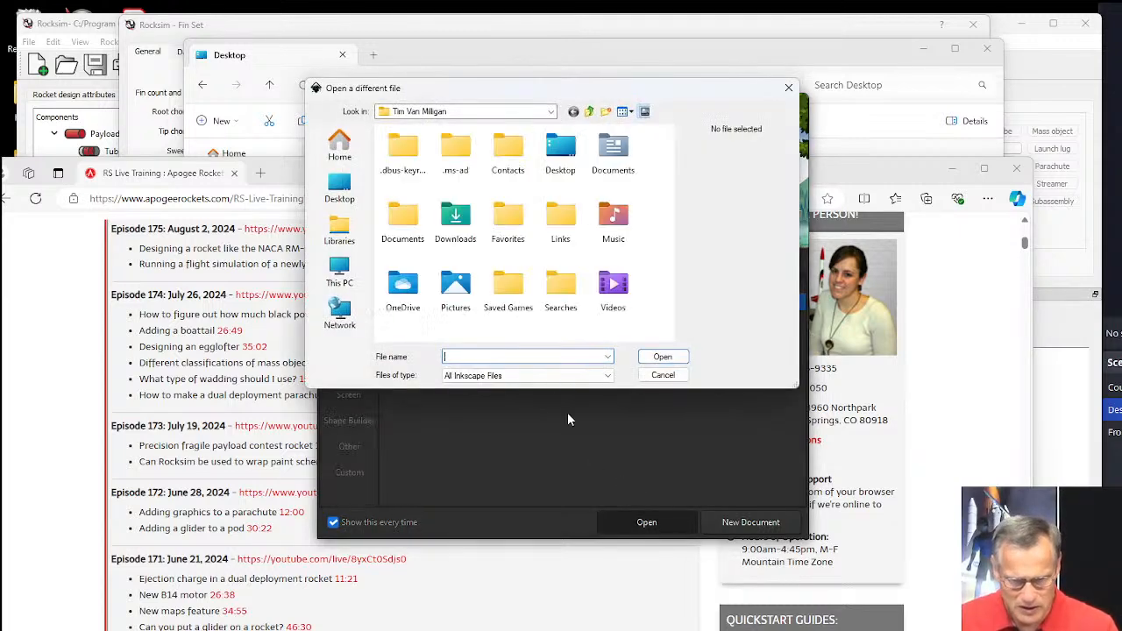
click(340, 188)
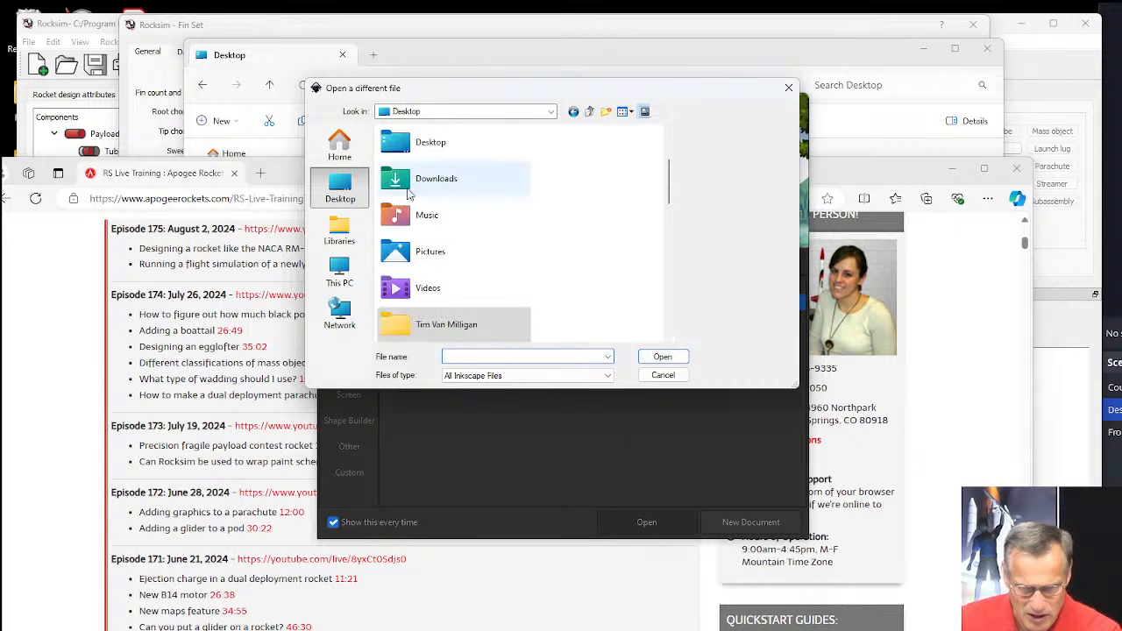
scroll(489, 200, down, 4)
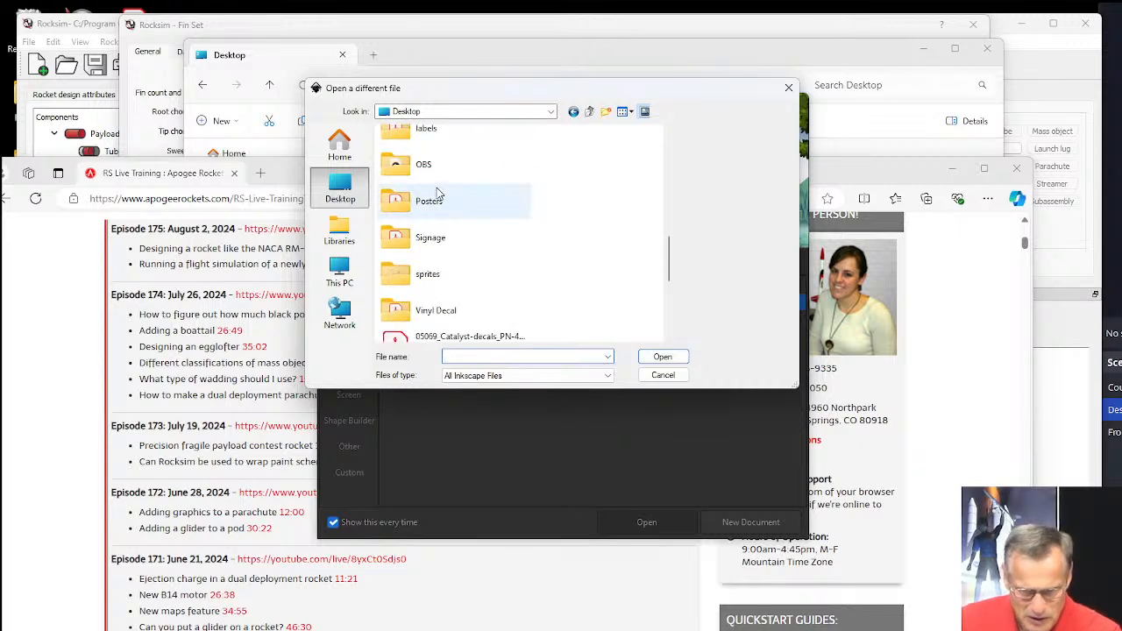
scroll(438, 199, up, 3)
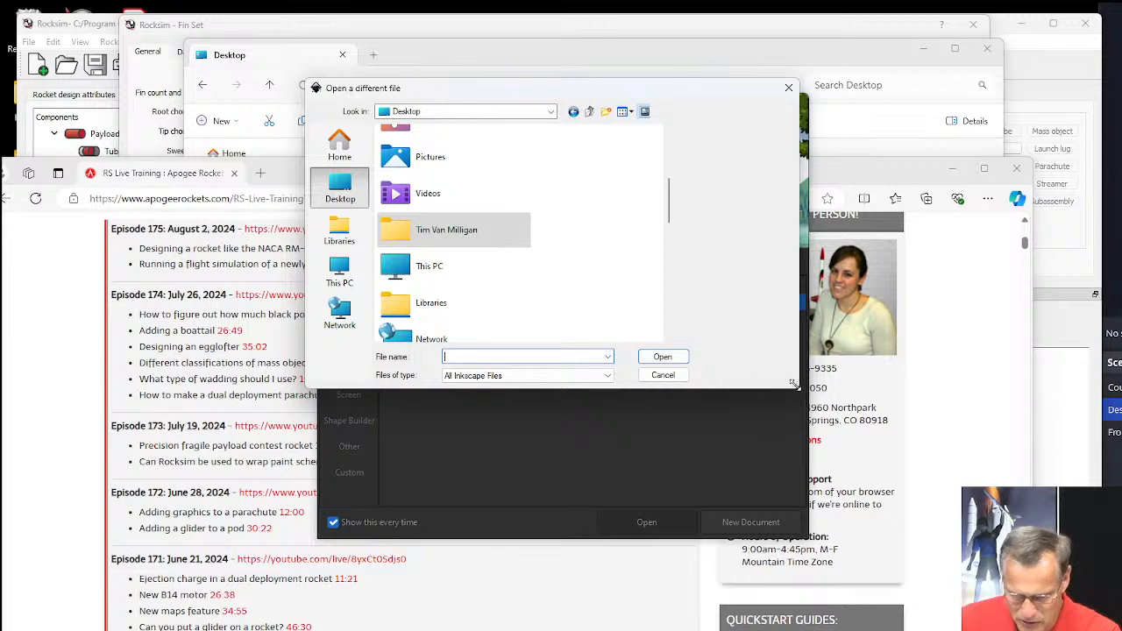
drag(795, 385, 989, 467)
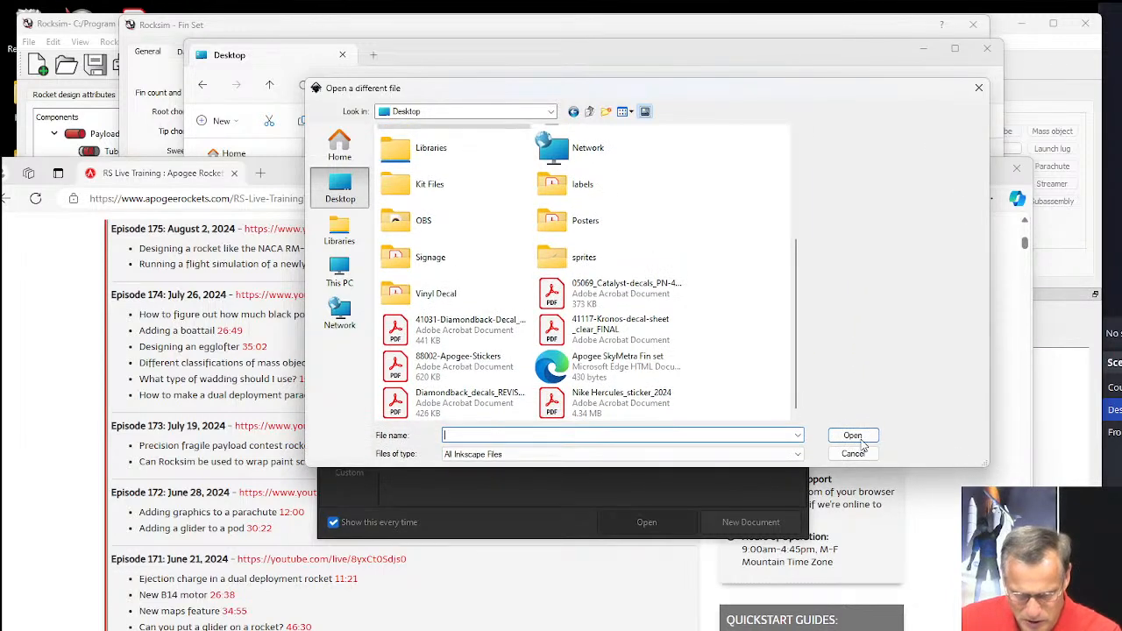
click(557, 368)
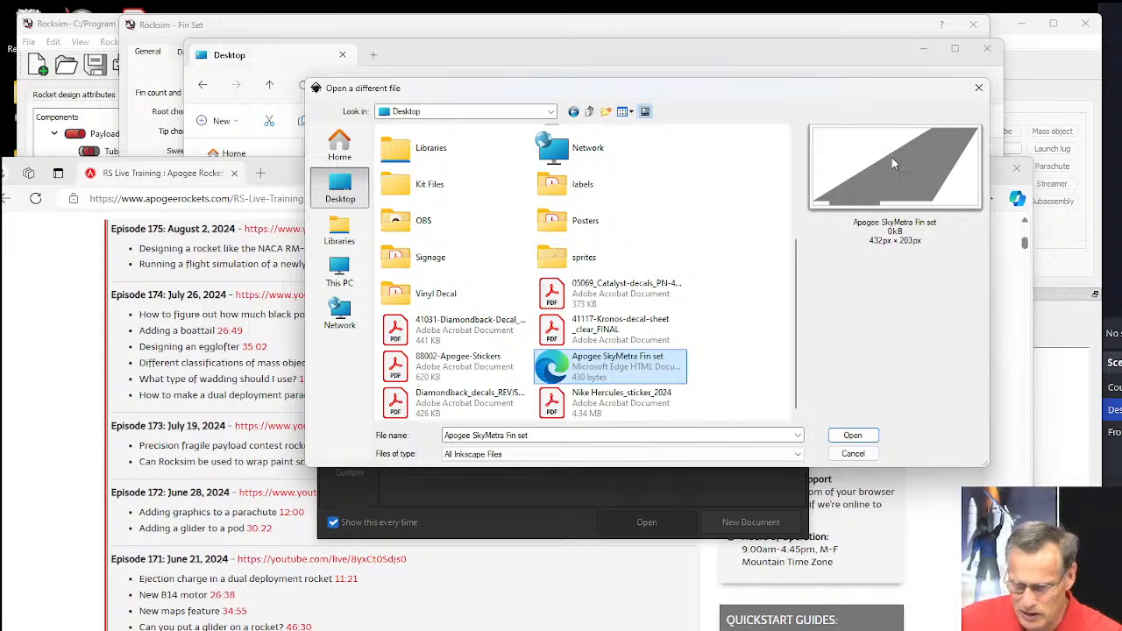
click(850, 436)
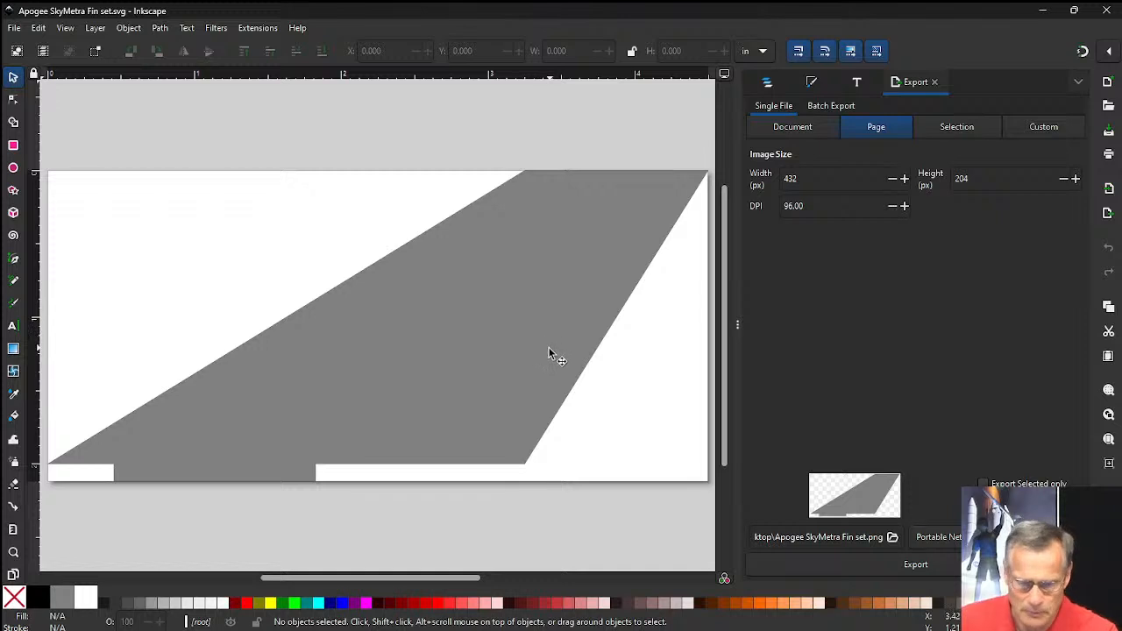
Select the grey fin shape and remove its fill, leaving only the outline.
click(479, 317)
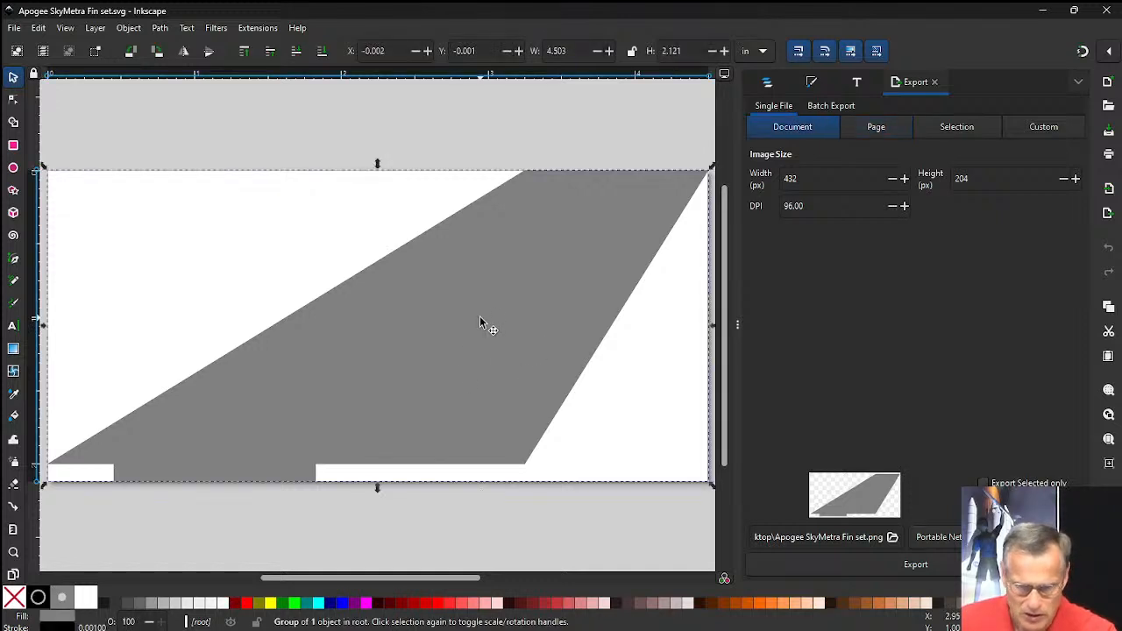
click(13, 598)
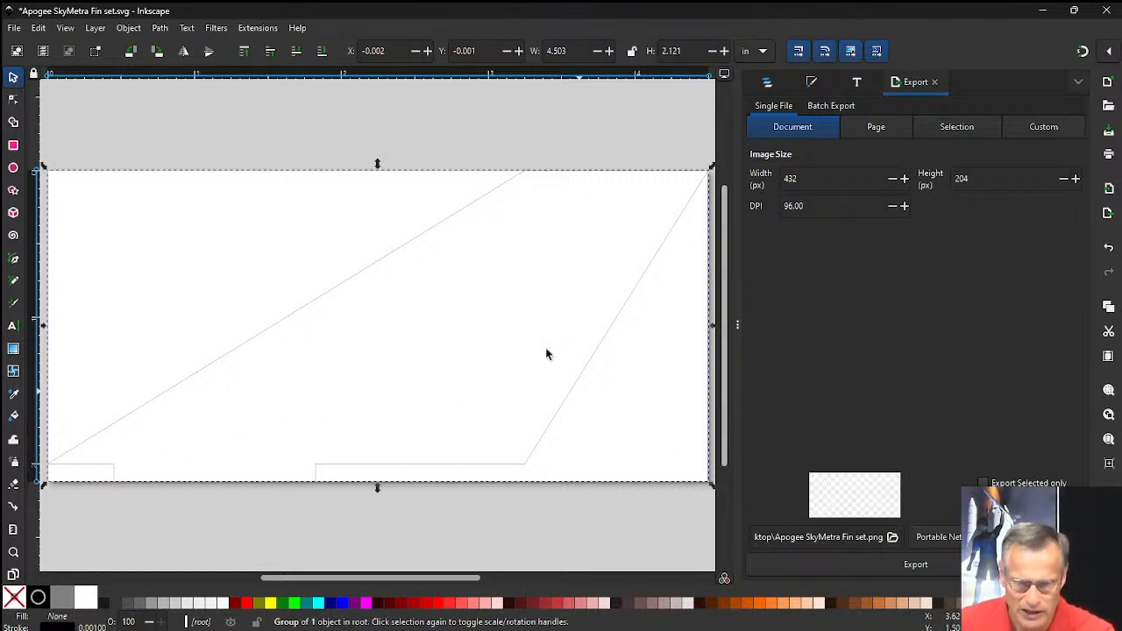
Print the fin outline document on the Epilog Engraver WinX64 Fusion printer with all pages included.
click(14, 28)
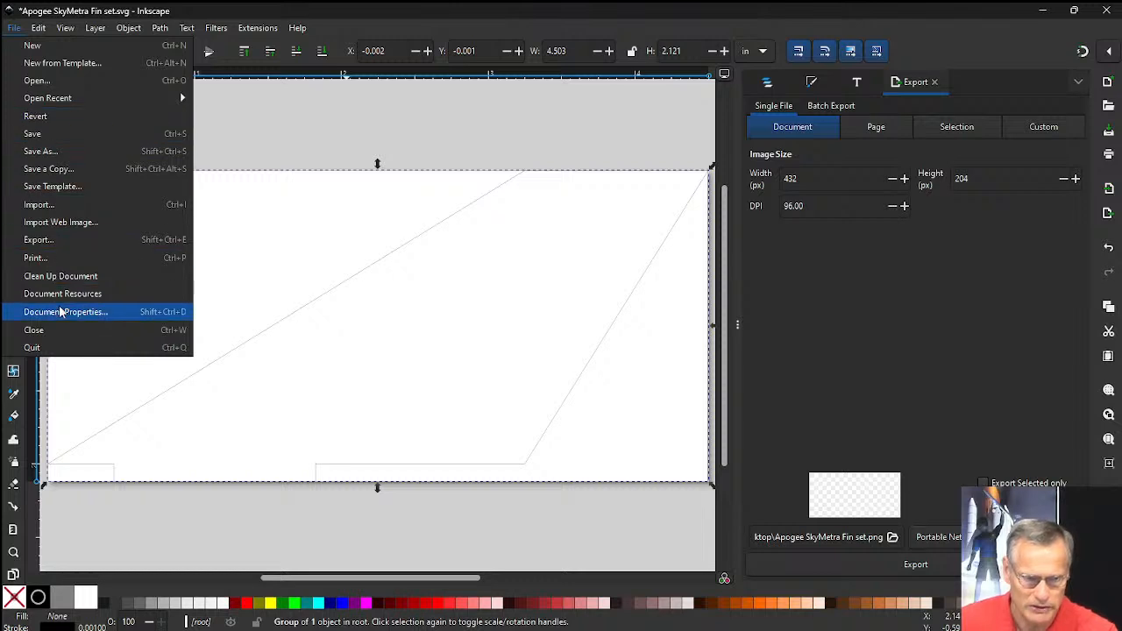
click(65, 255)
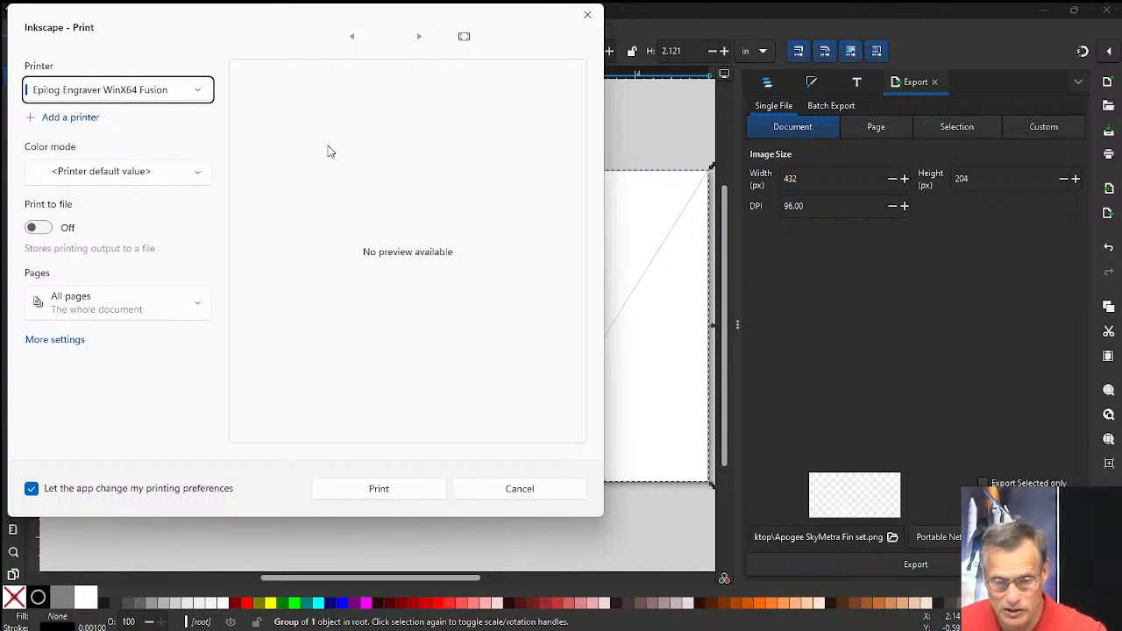
click(379, 489)
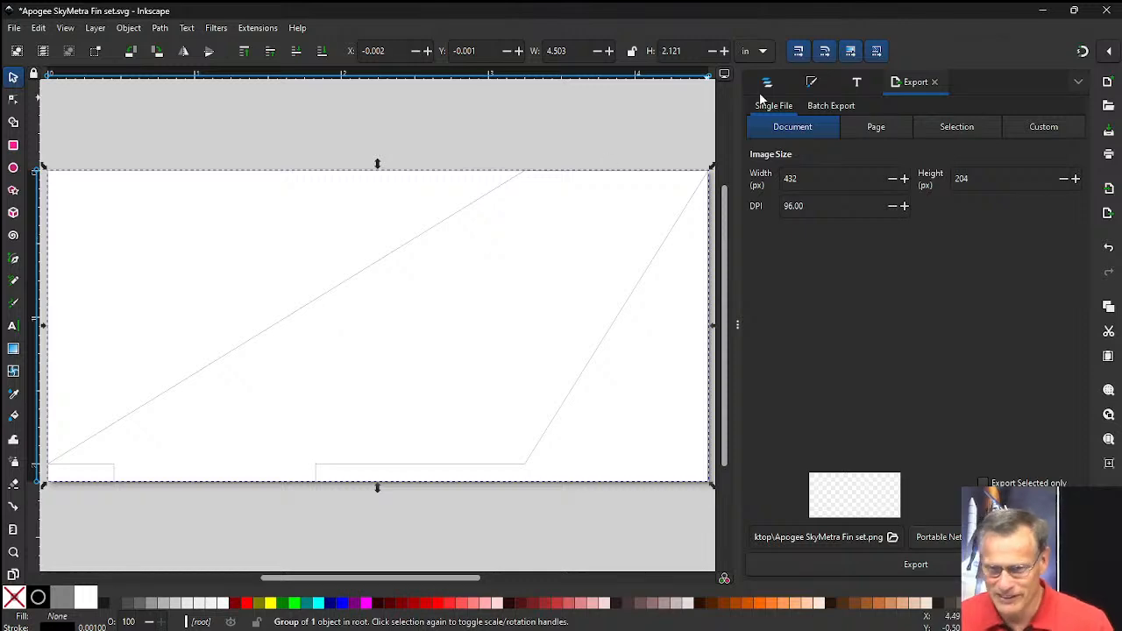
Switch from Inkscape to the RockSim fin set editor and close it without saving changes.
click(1043, 14)
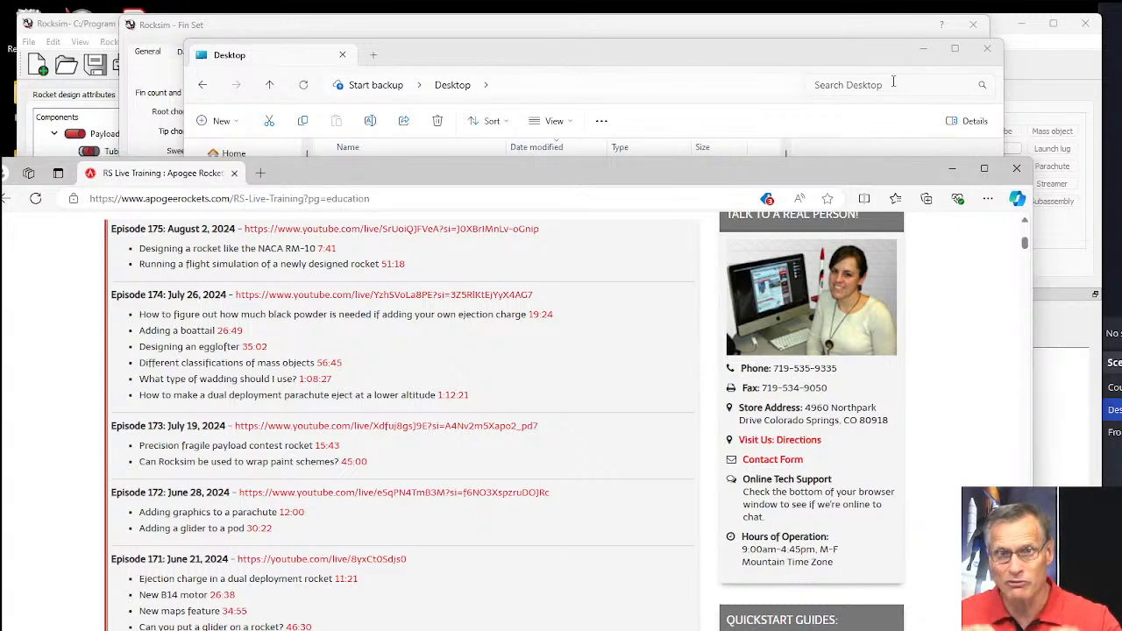
click(675, 61)
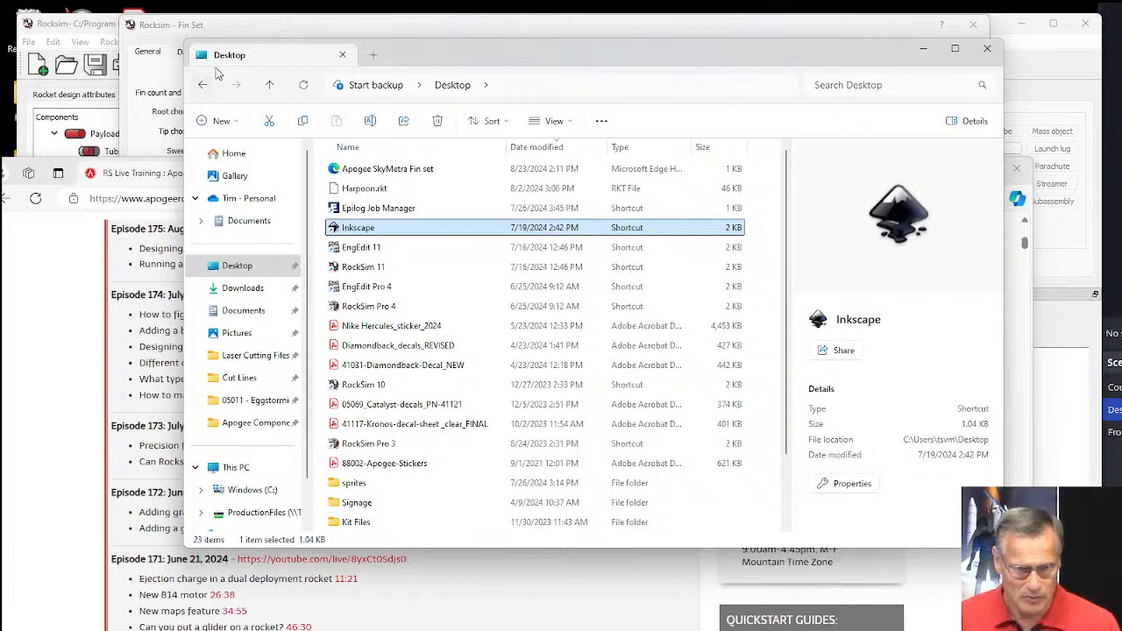
click(192, 25)
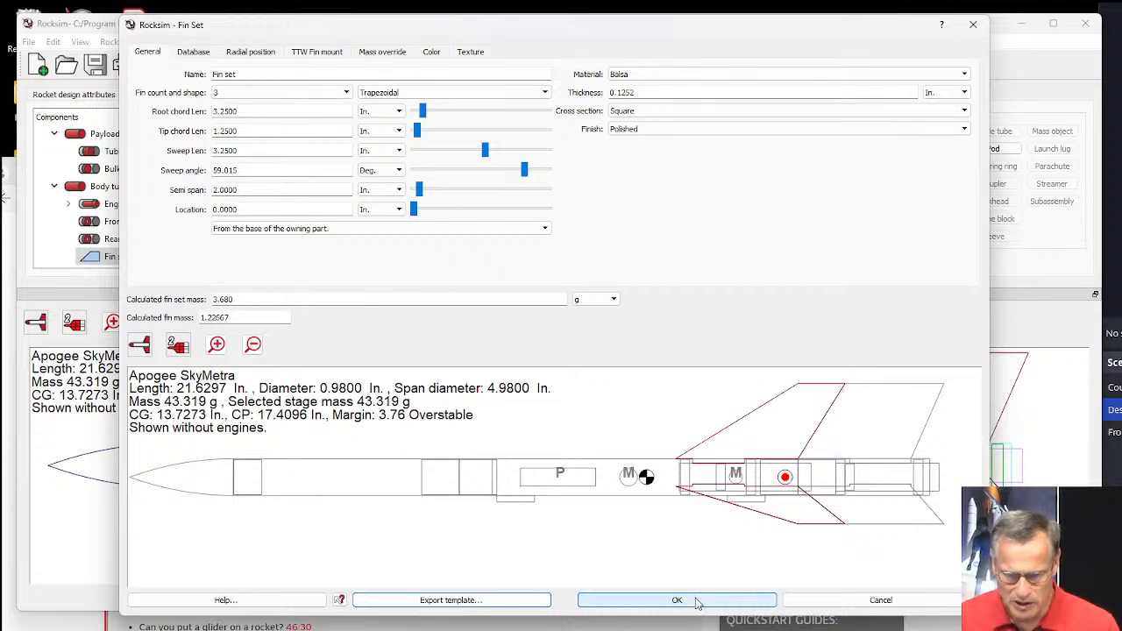
click(841, 602)
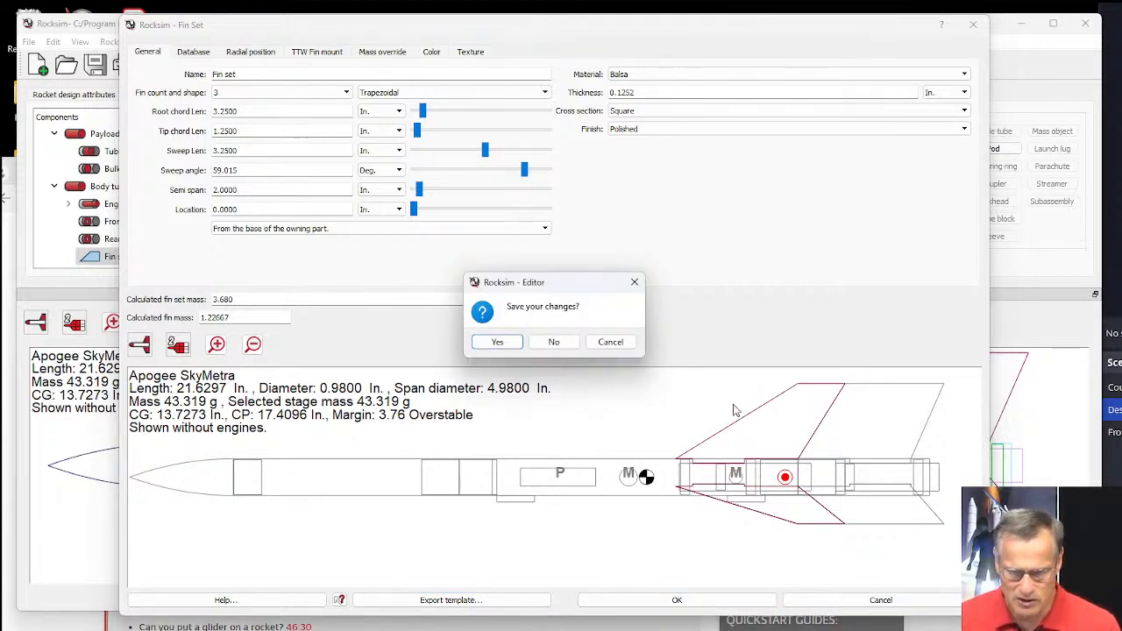
click(554, 343)
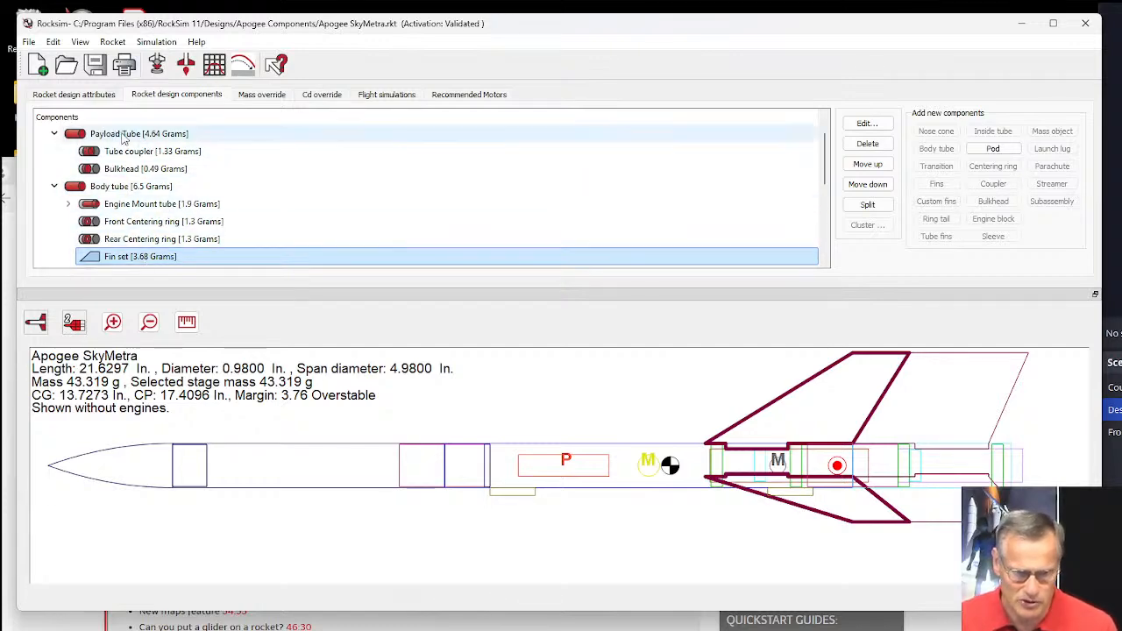
Open the RockSim print selections and exclude the parts list, simulation information, placement guide wrap and rocket drawings.
click(124, 64)
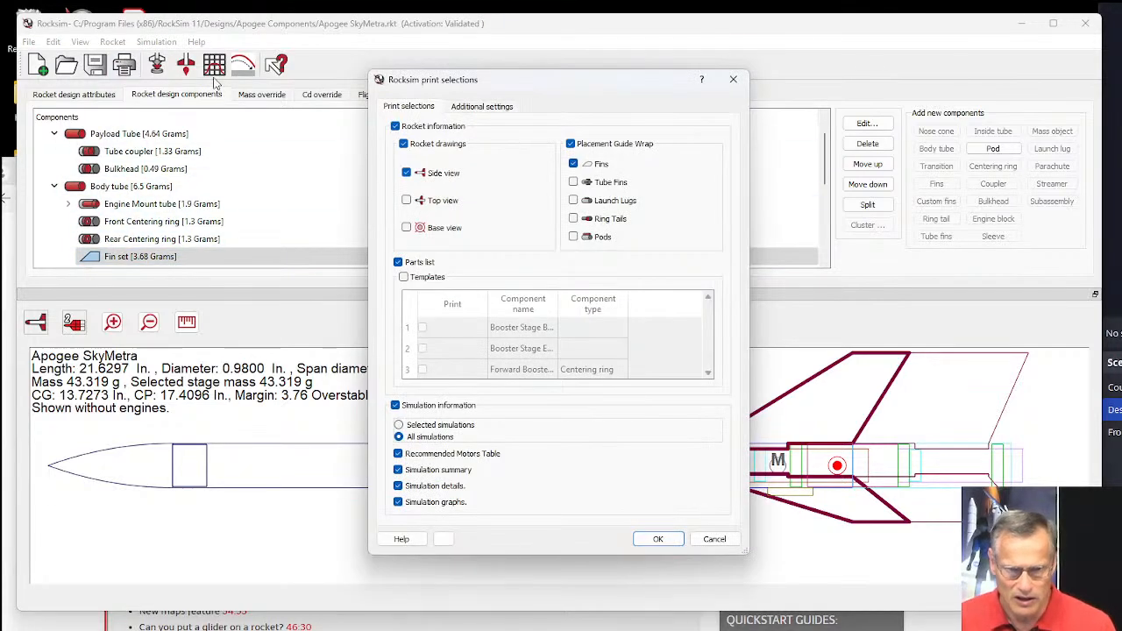
drag(466, 86, 396, 52)
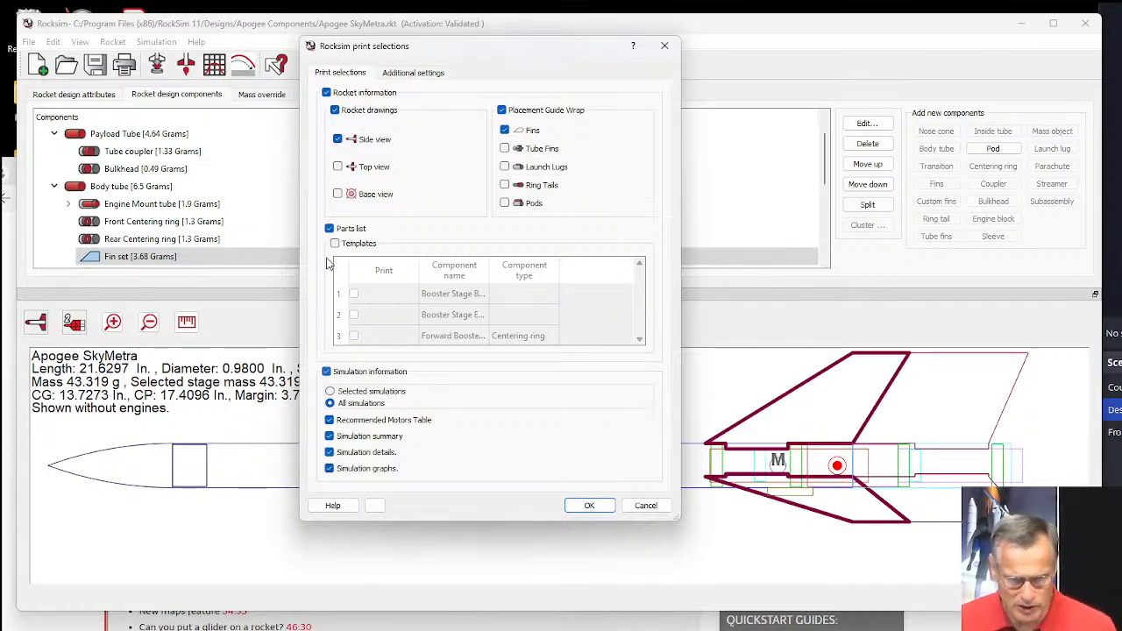
click(328, 373)
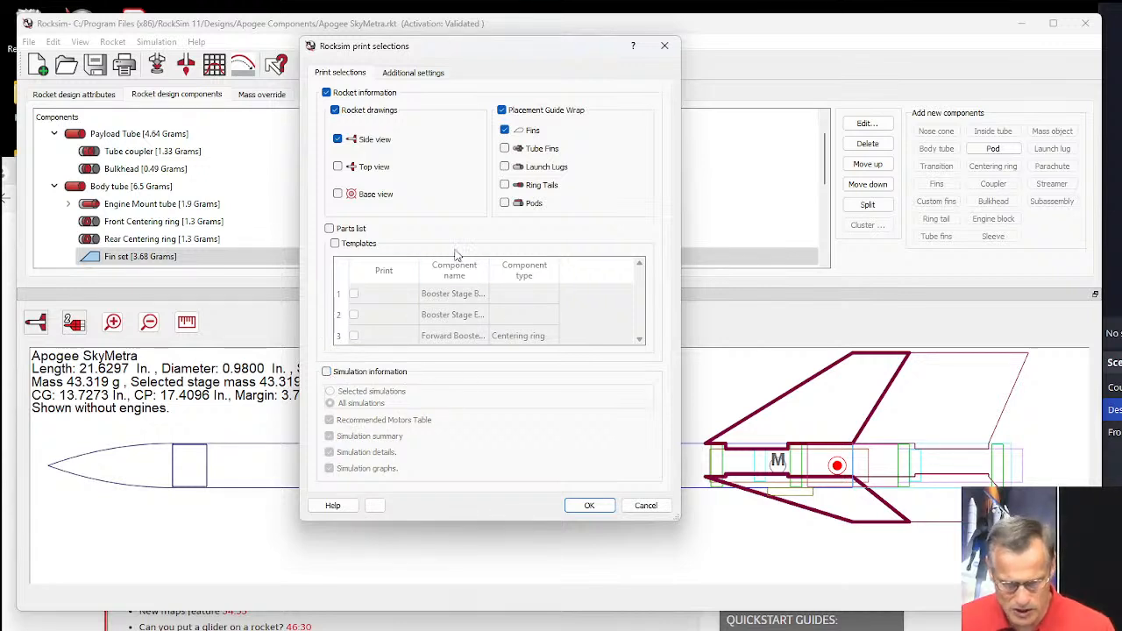
click(502, 111)
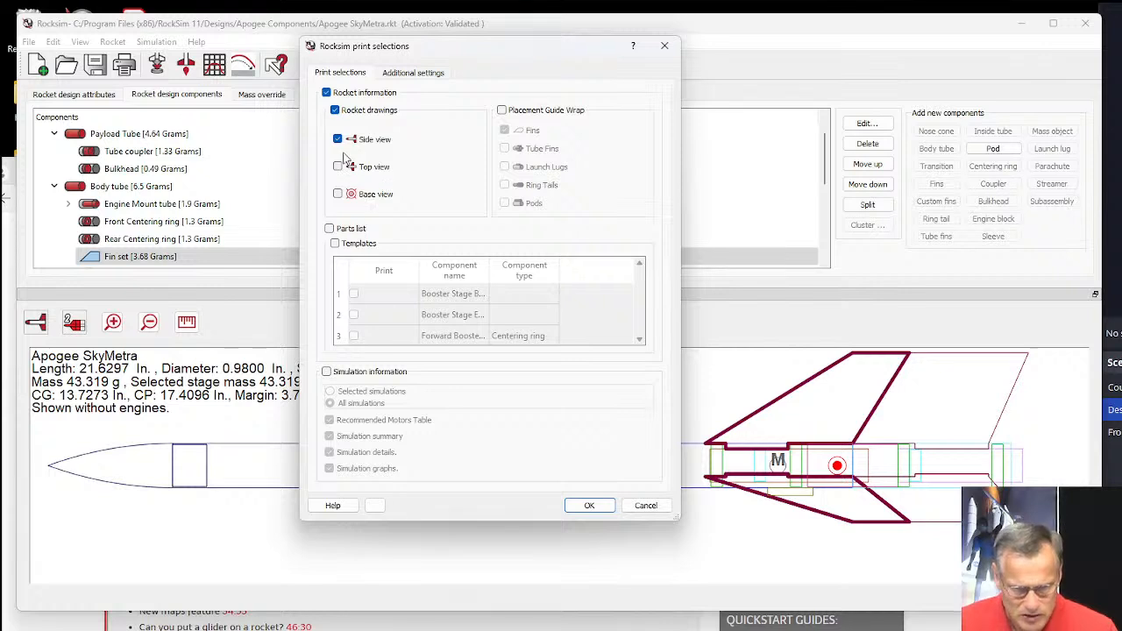
click(334, 110)
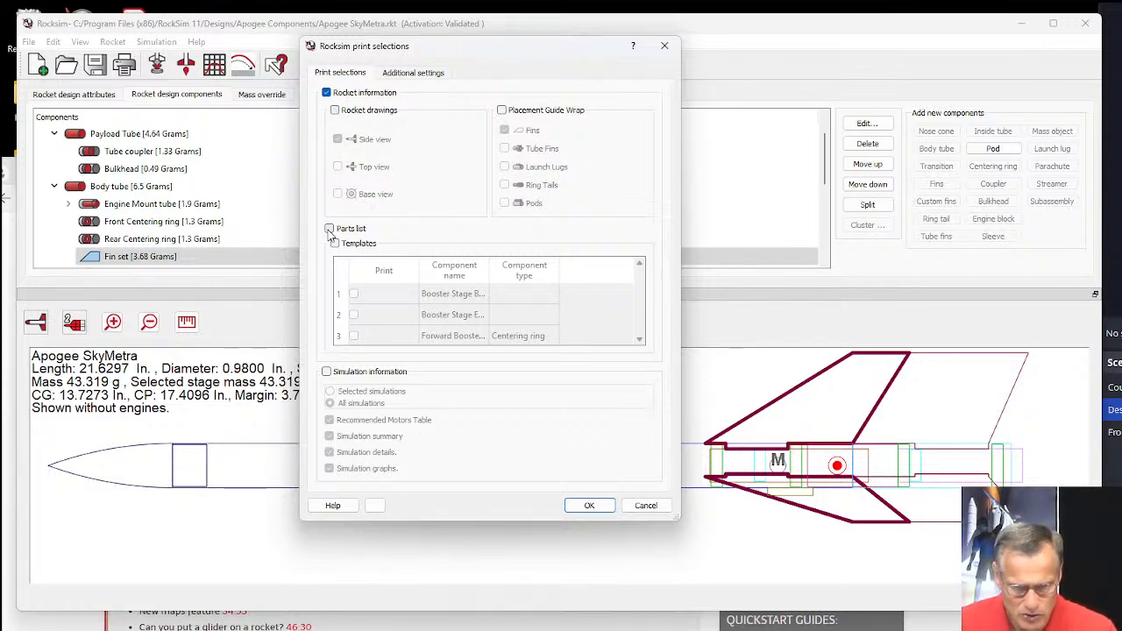
click(329, 229)
click(329, 230)
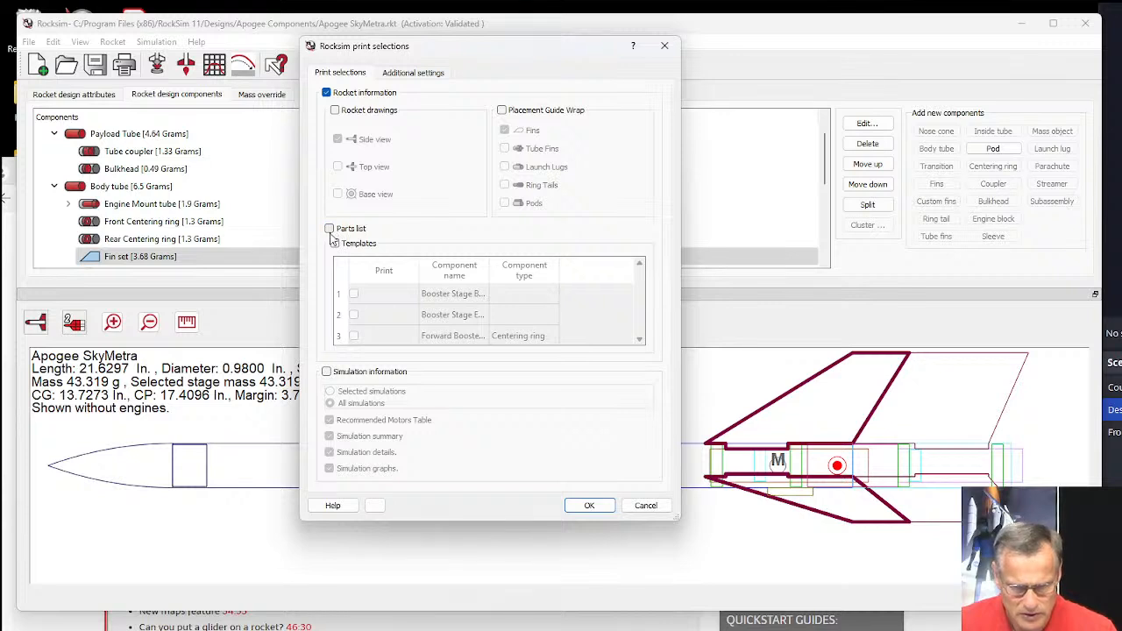
Enable template printing and mark the main Fin set in the component list as the only template.
click(334, 243)
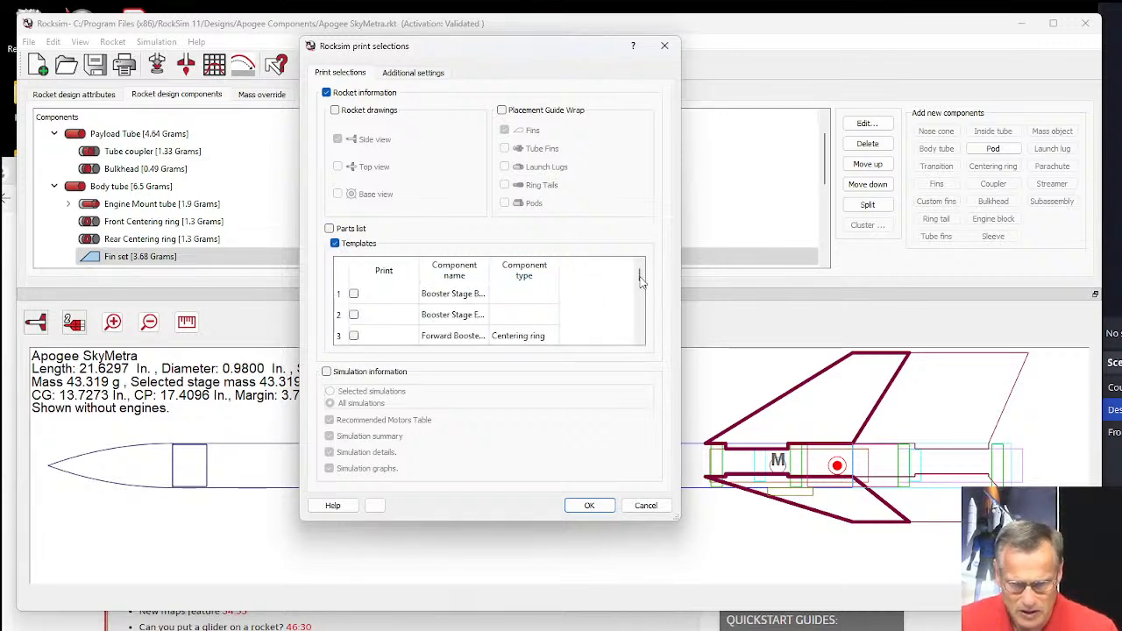
drag(640, 281, 641, 295)
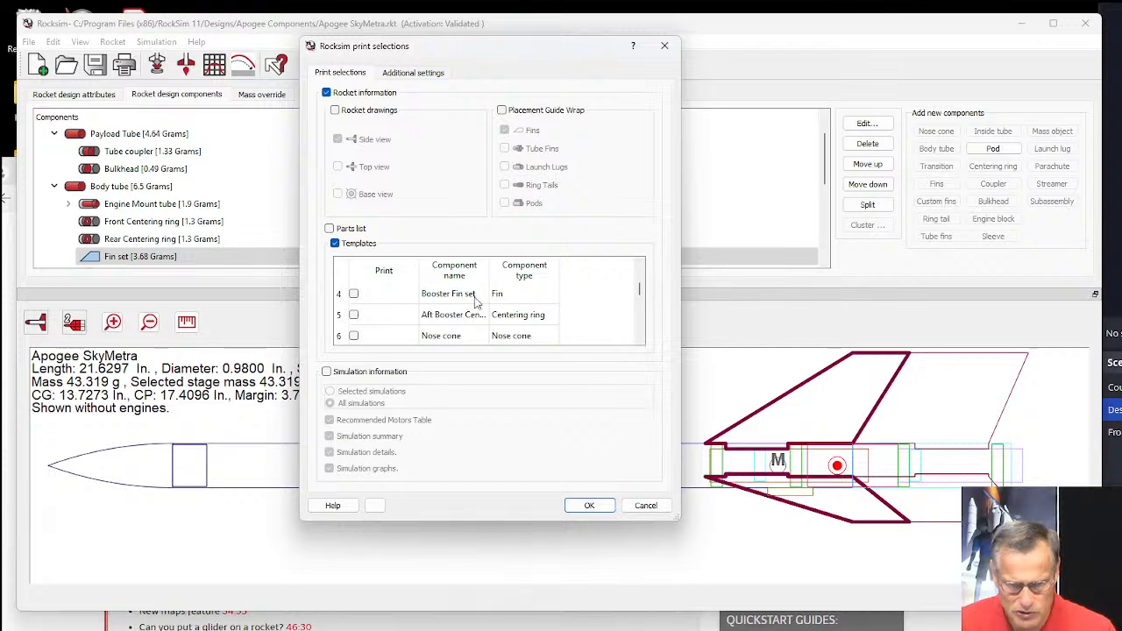
drag(640, 290, 644, 326)
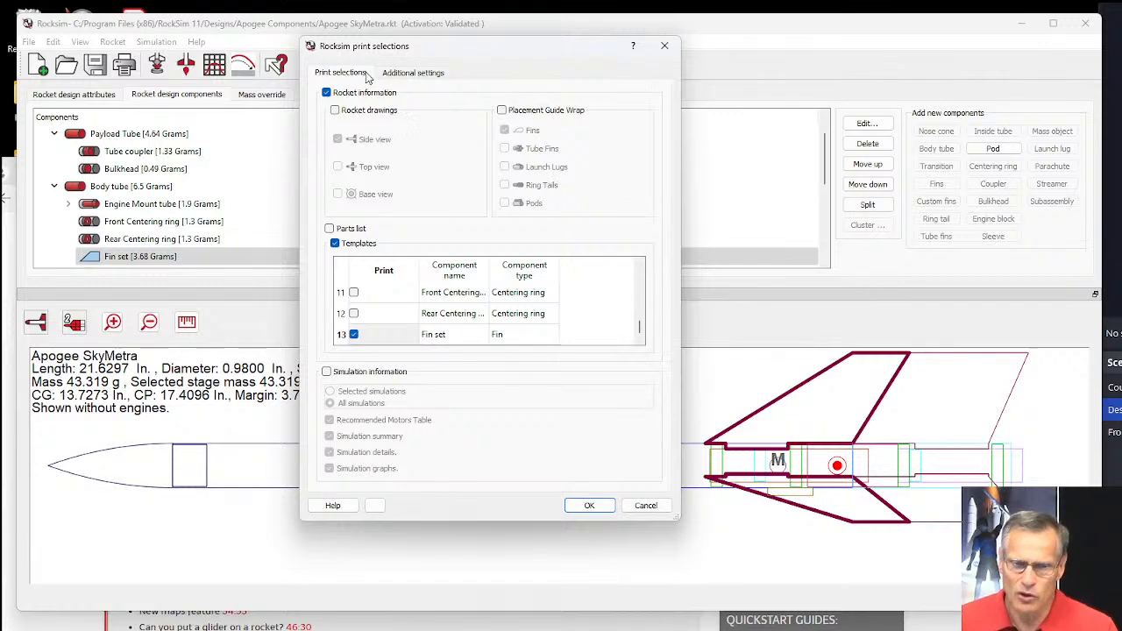
Enable printing to PDF format in the additional print settings and confirm the print selections.
click(415, 76)
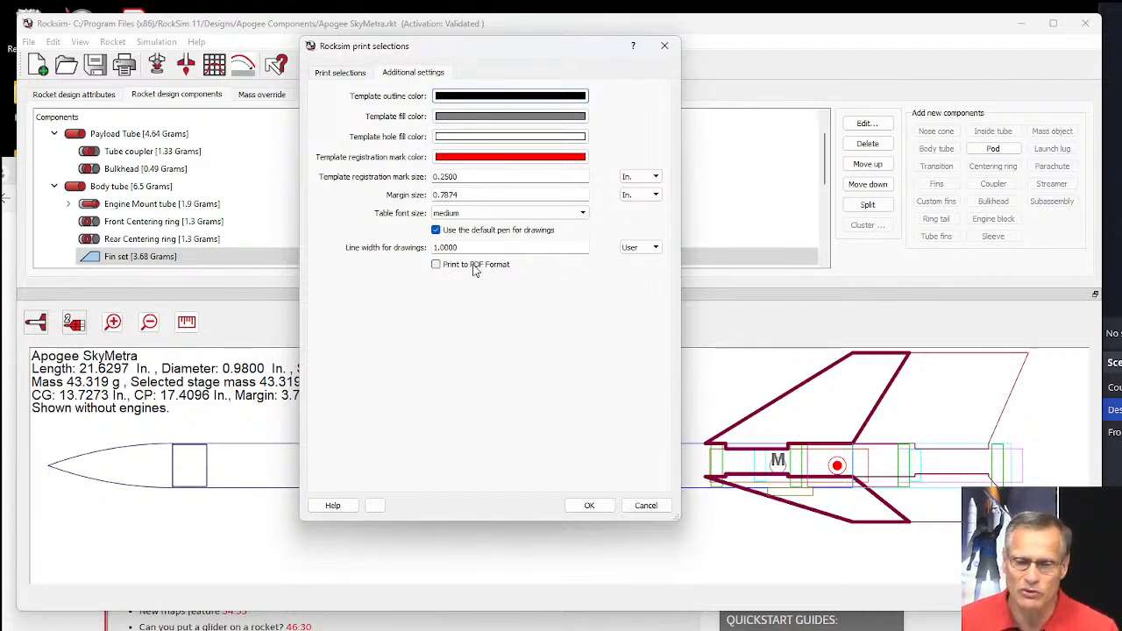
click(436, 265)
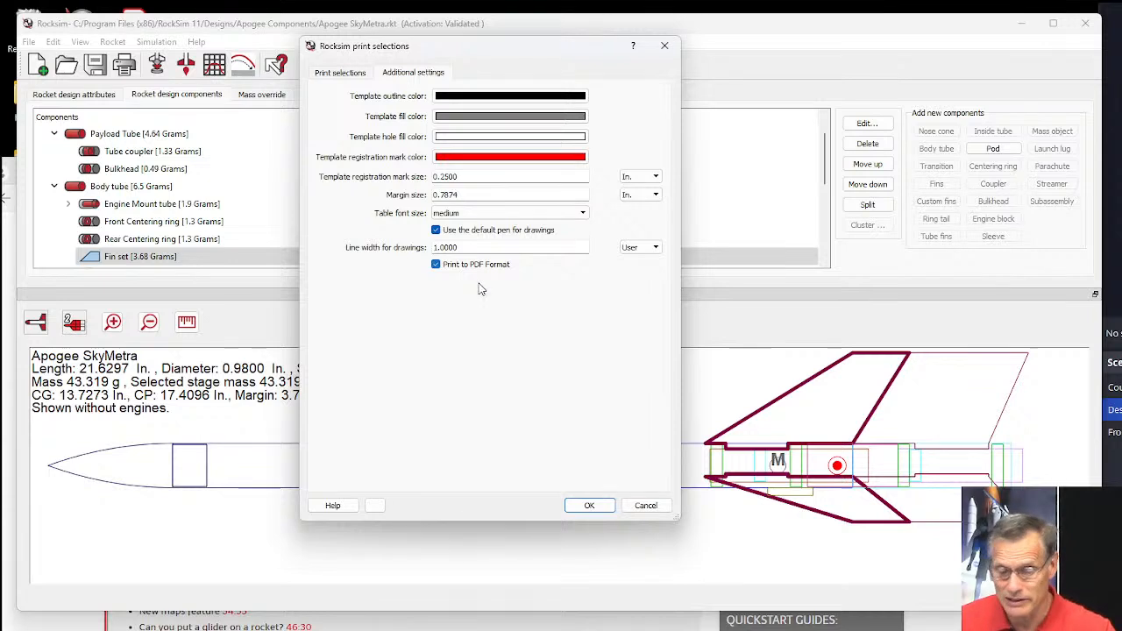
click(586, 507)
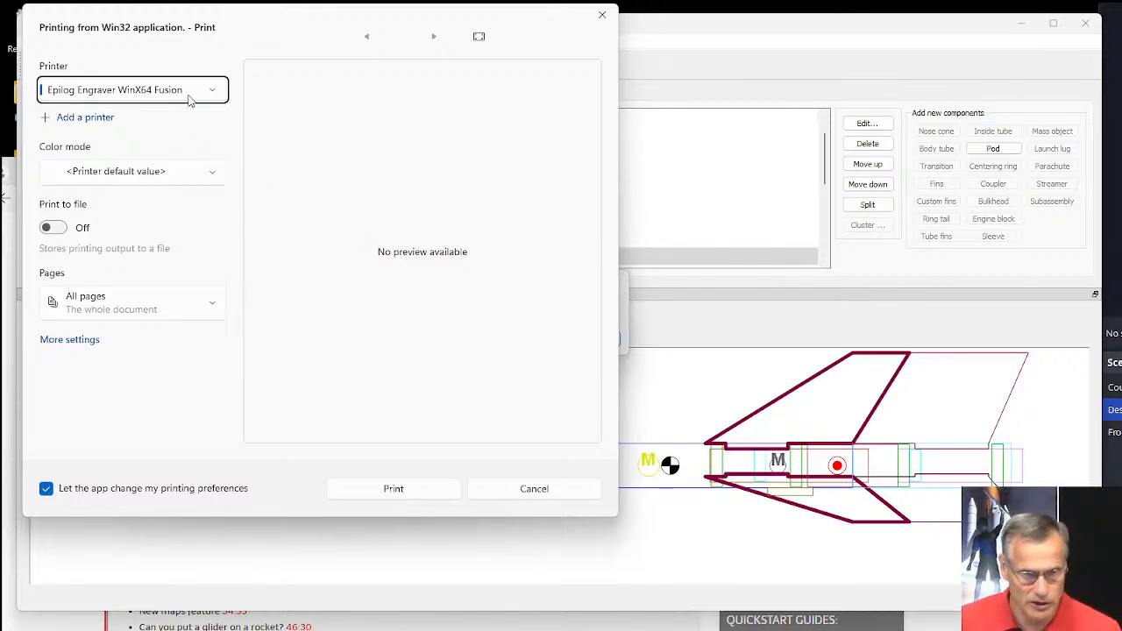
Check the available printers, keep Epilog Engraver WinX64 Fusion, and print the template documents to the Desktop folder.
click(215, 95)
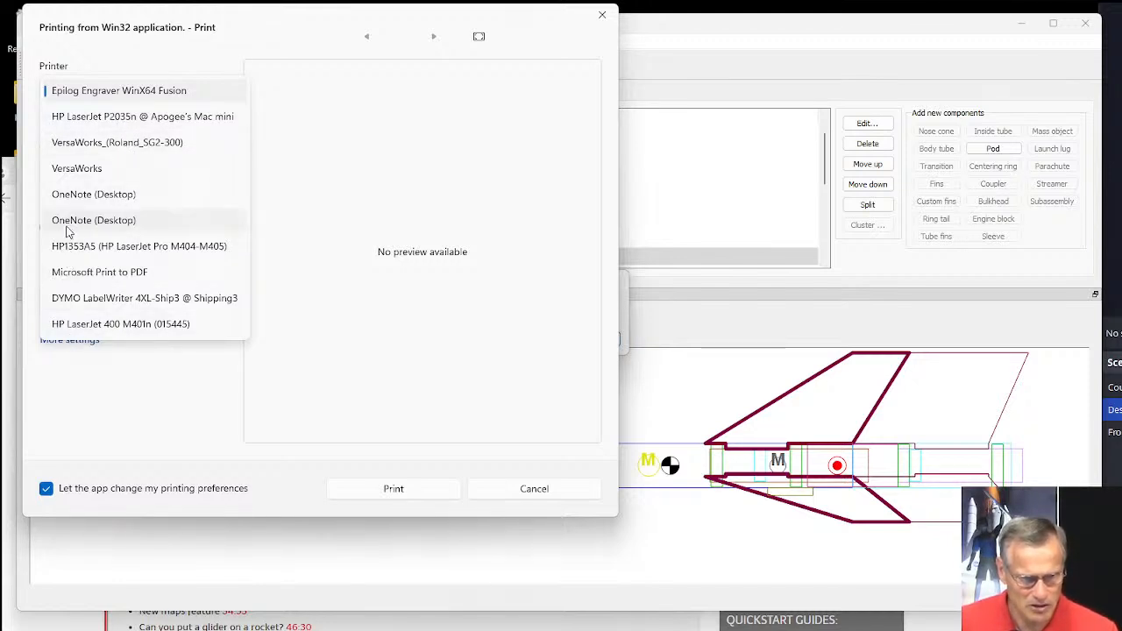
click(116, 66)
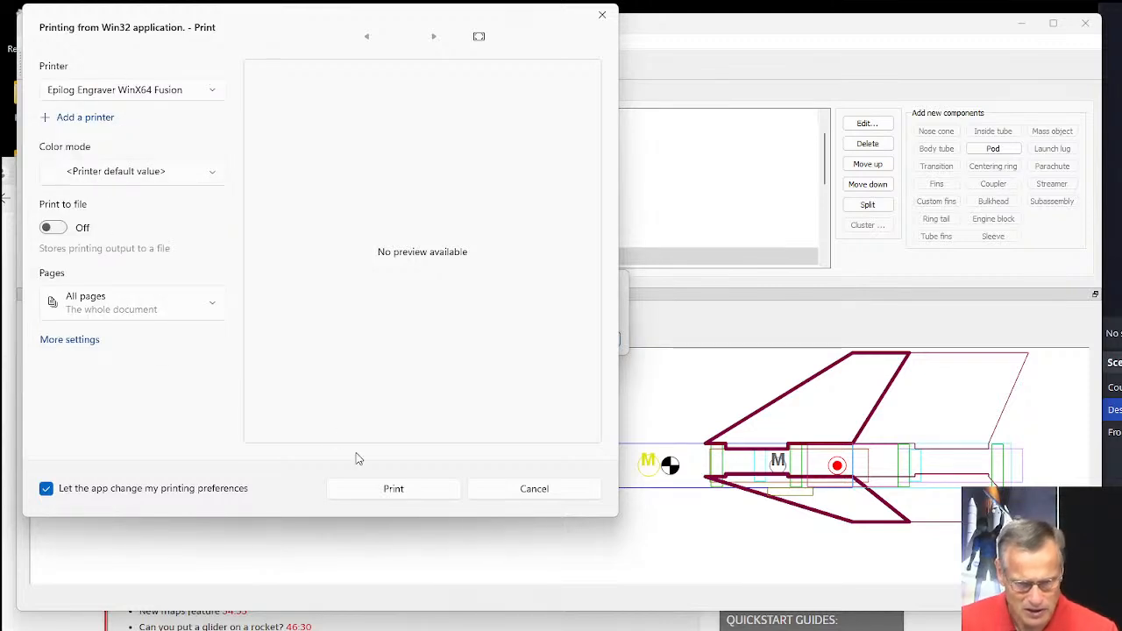
click(393, 491)
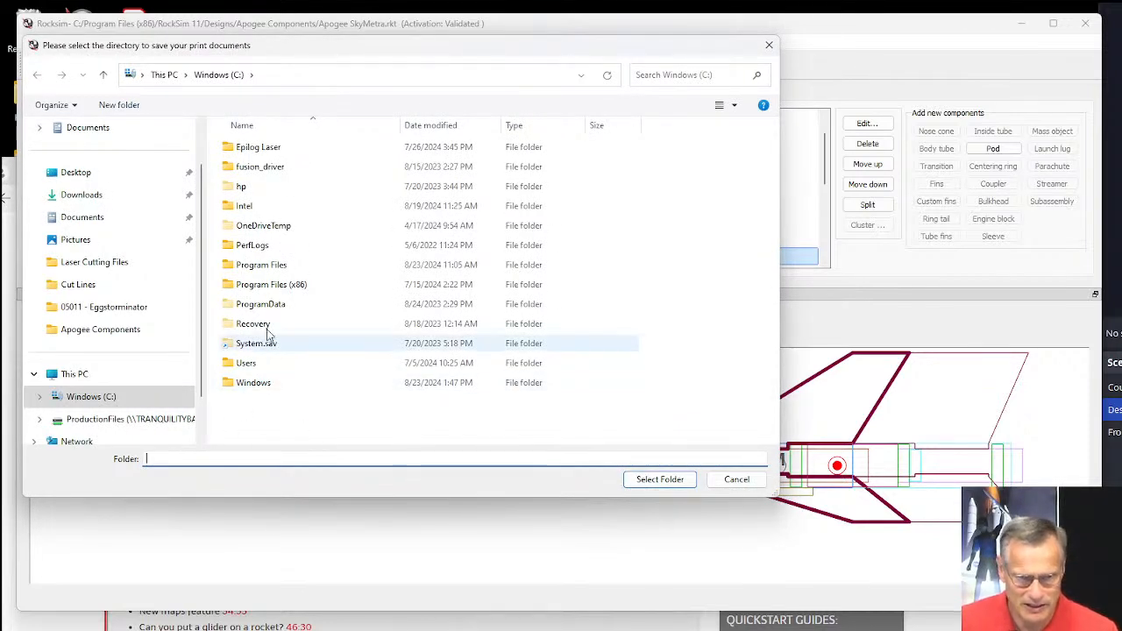
click(76, 175)
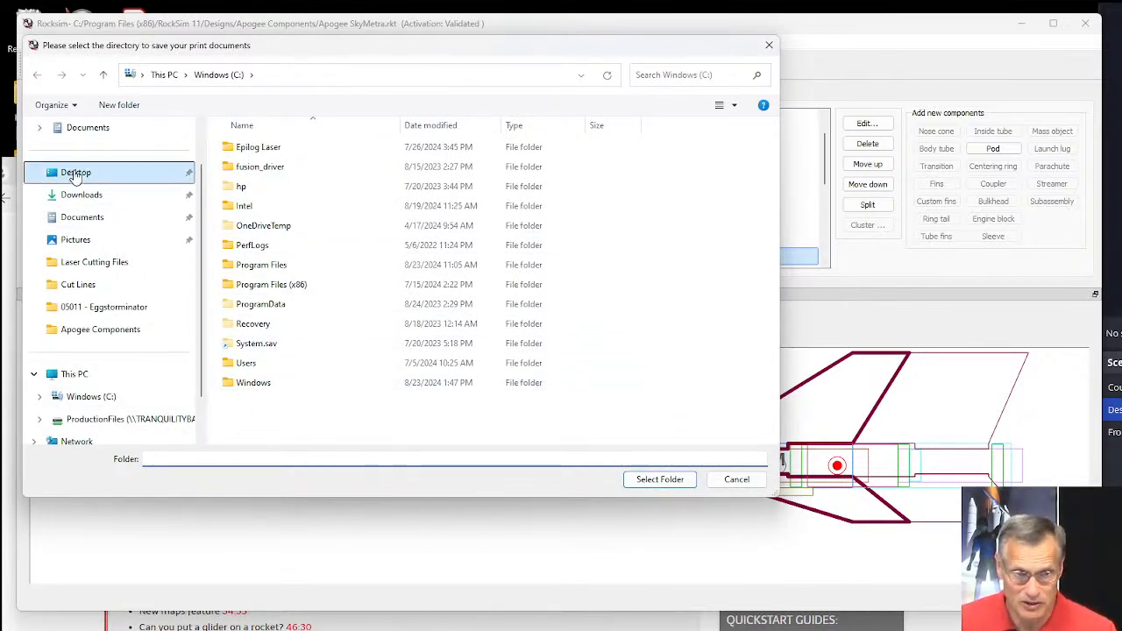
click(186, 461)
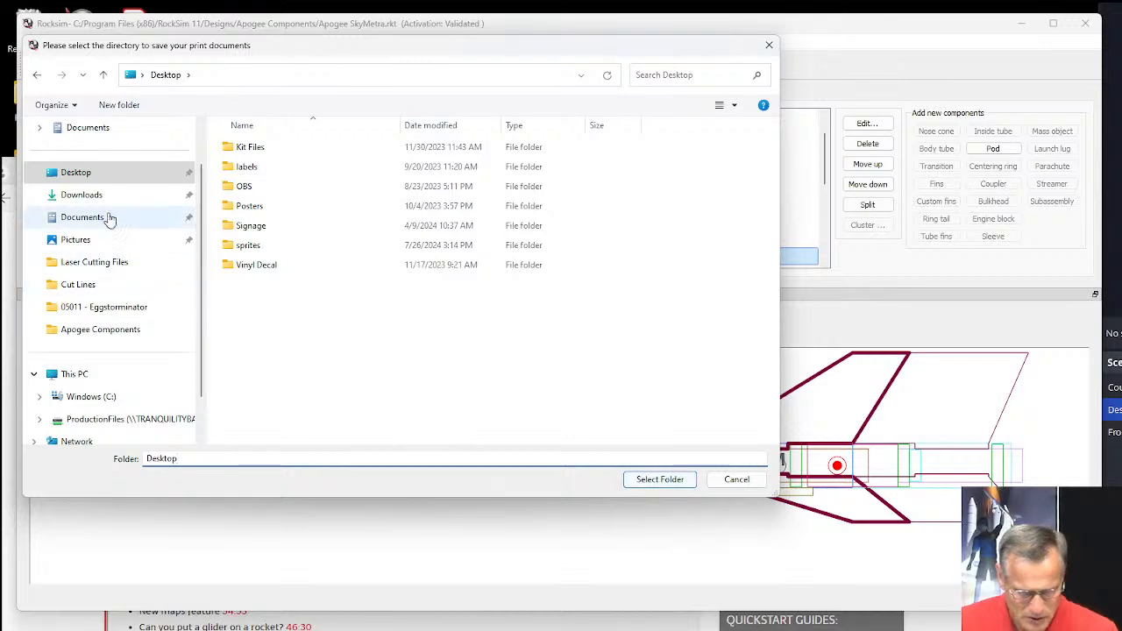
click(670, 480)
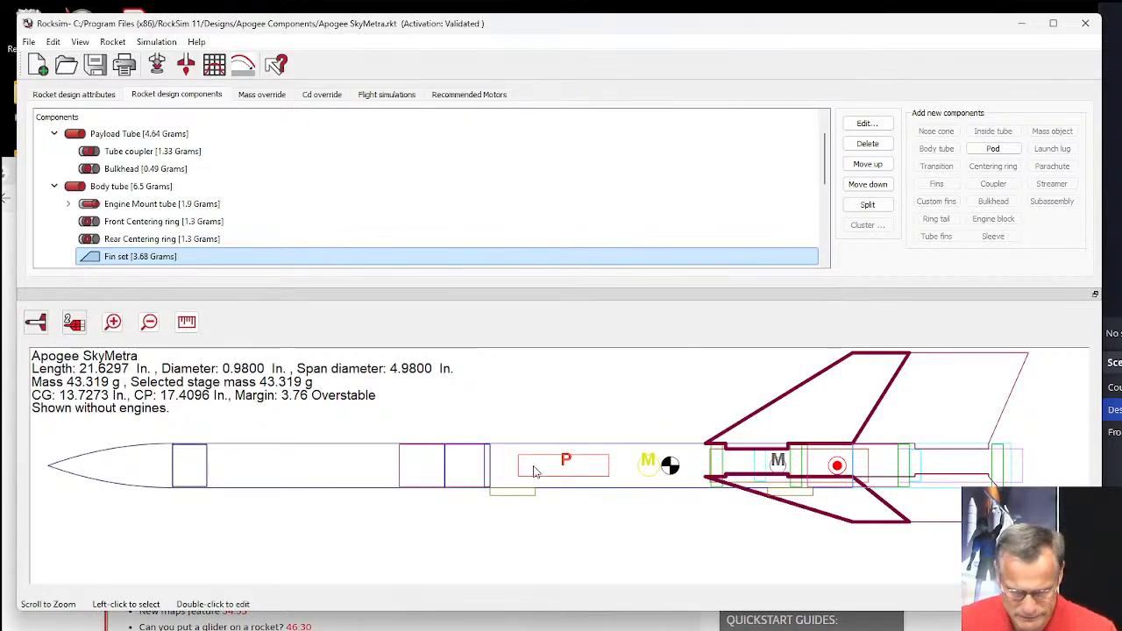
Switch to the Desktop folder in File Explorer, sort it by newest modification date and open the Fin set PDF.
mouse_move(408, 617)
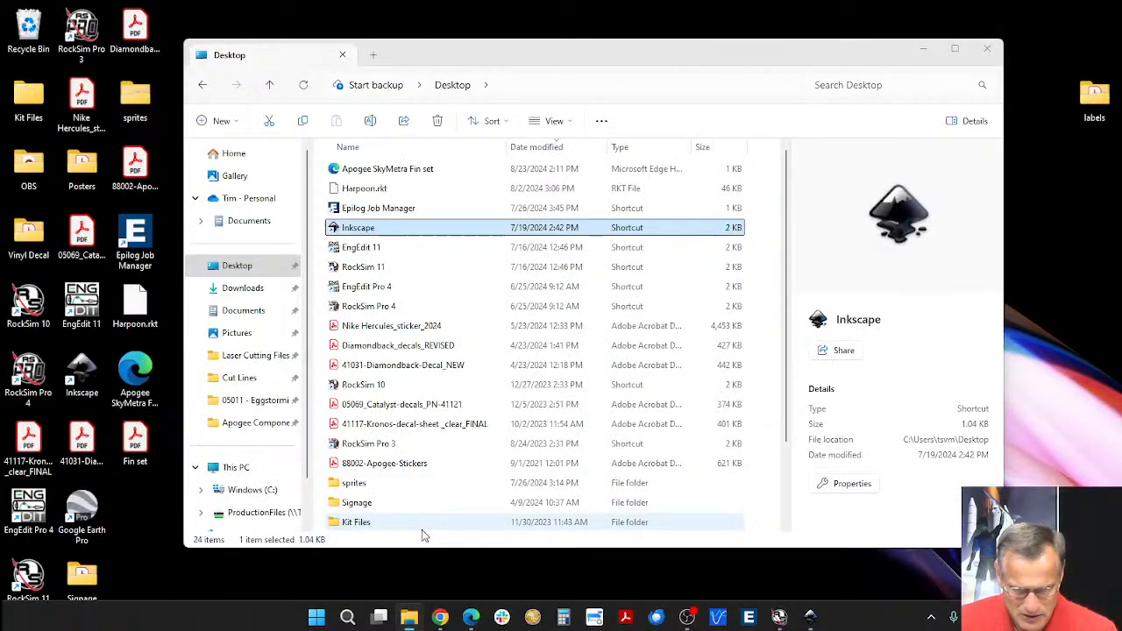
click(421, 529)
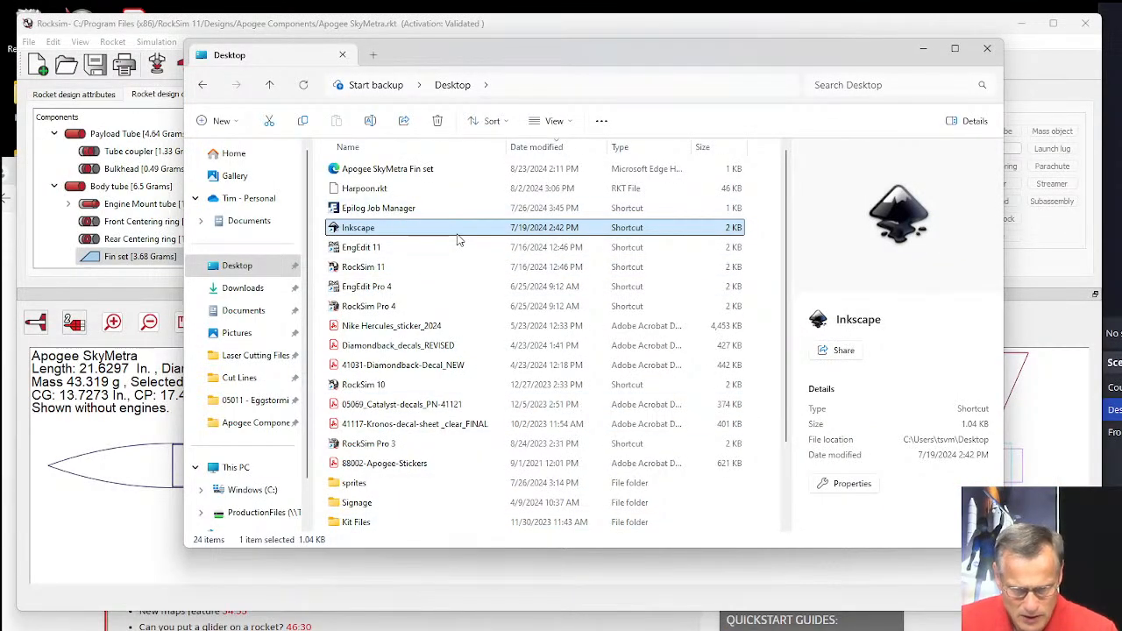
click(538, 149)
click(538, 150)
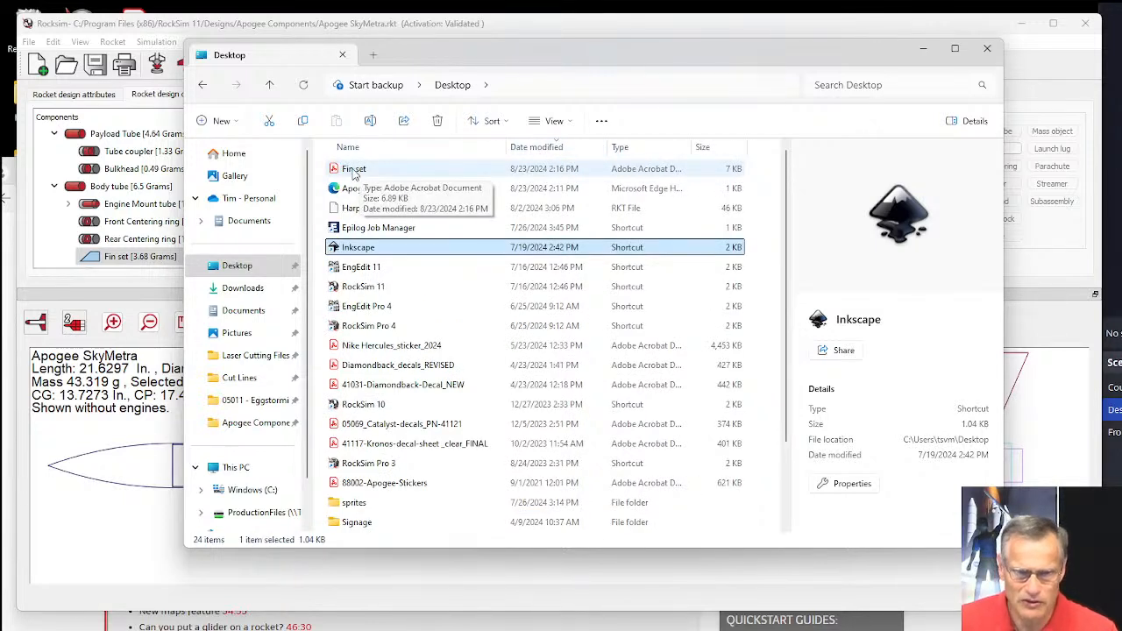
click(359, 171)
double_click(358, 168)
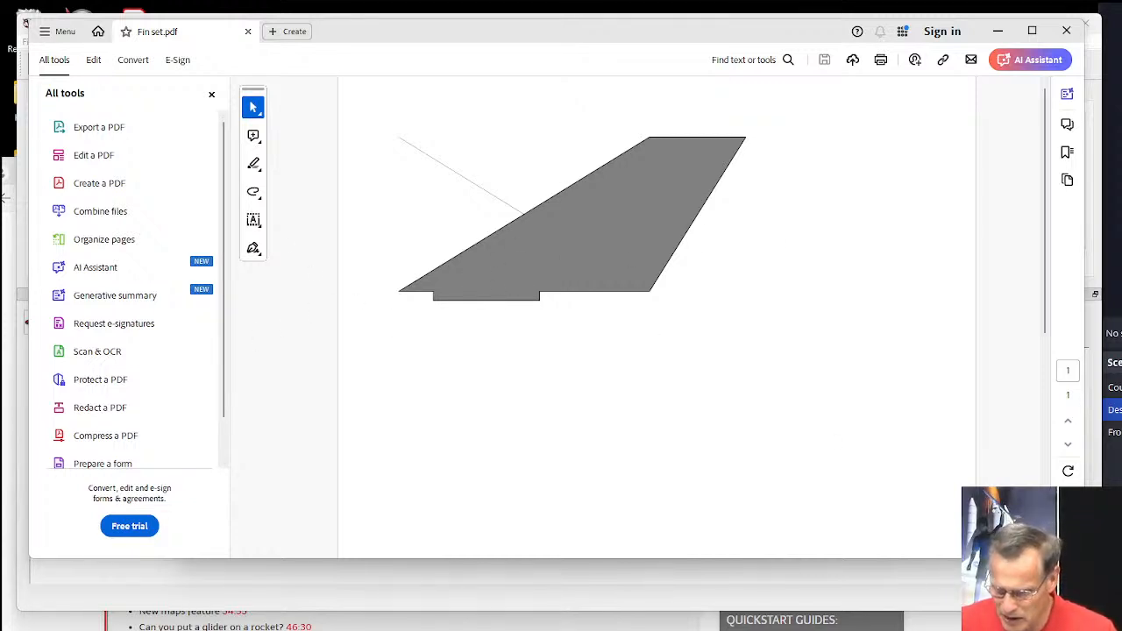
Examine the whole page of the Fin set PDF, highlight its footer text and close the document.
click(1067, 542)
click(1067, 542)
click(1067, 541)
click(1068, 542)
click(1068, 541)
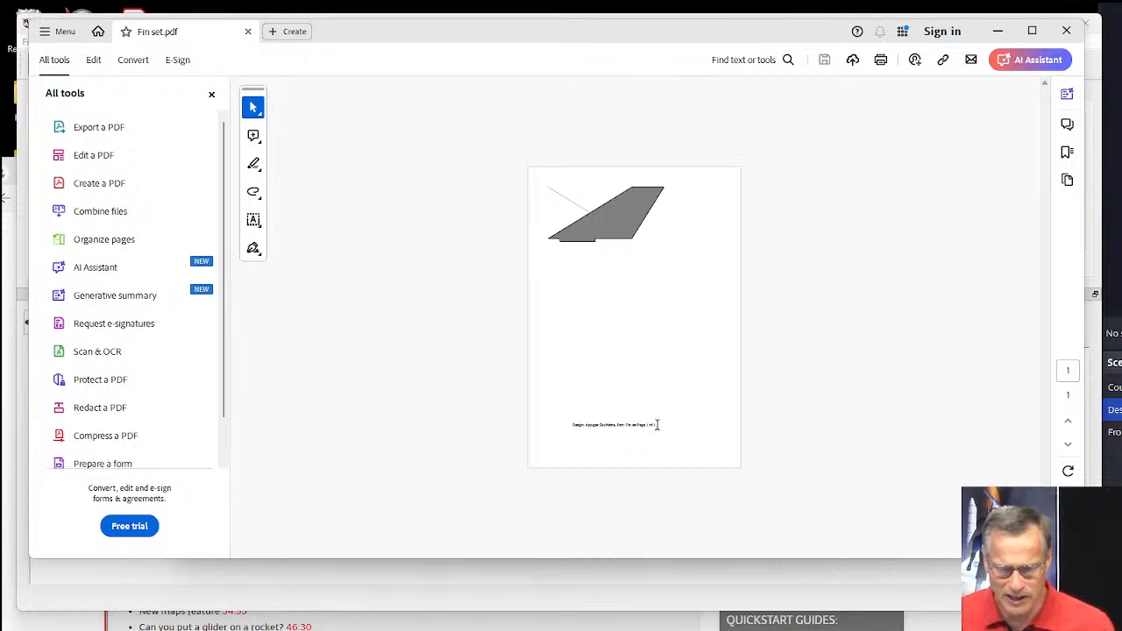
drag(656, 426, 560, 420)
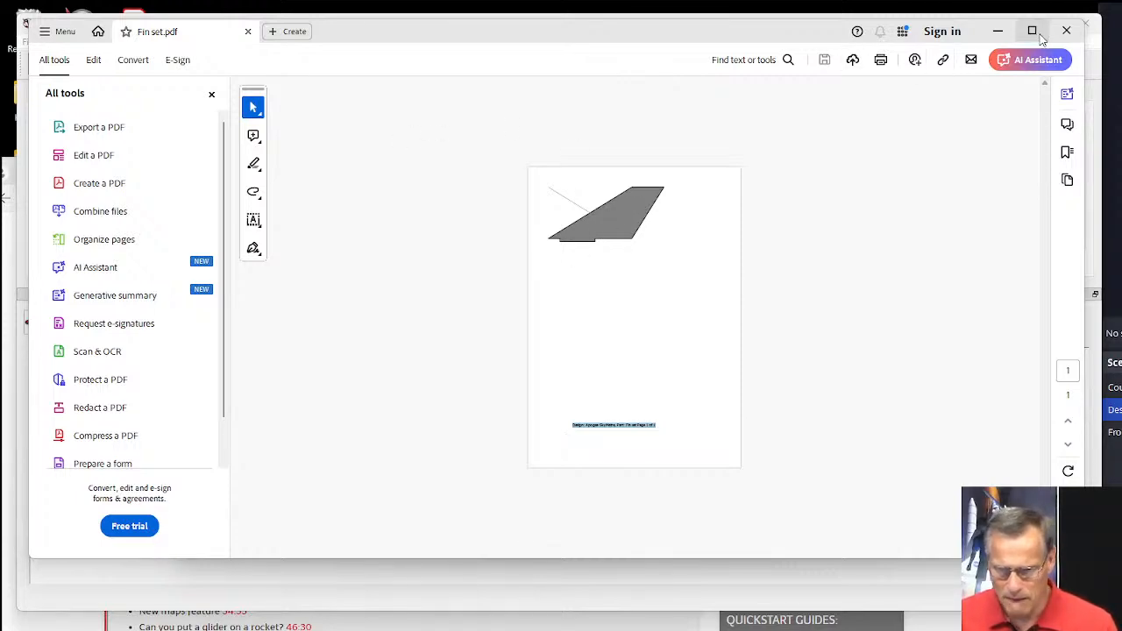
click(1065, 30)
Switch to Inkscape and open the Fin set PDF from the Desktop, keeping the default internal import settings.
mouse_move(724, 624)
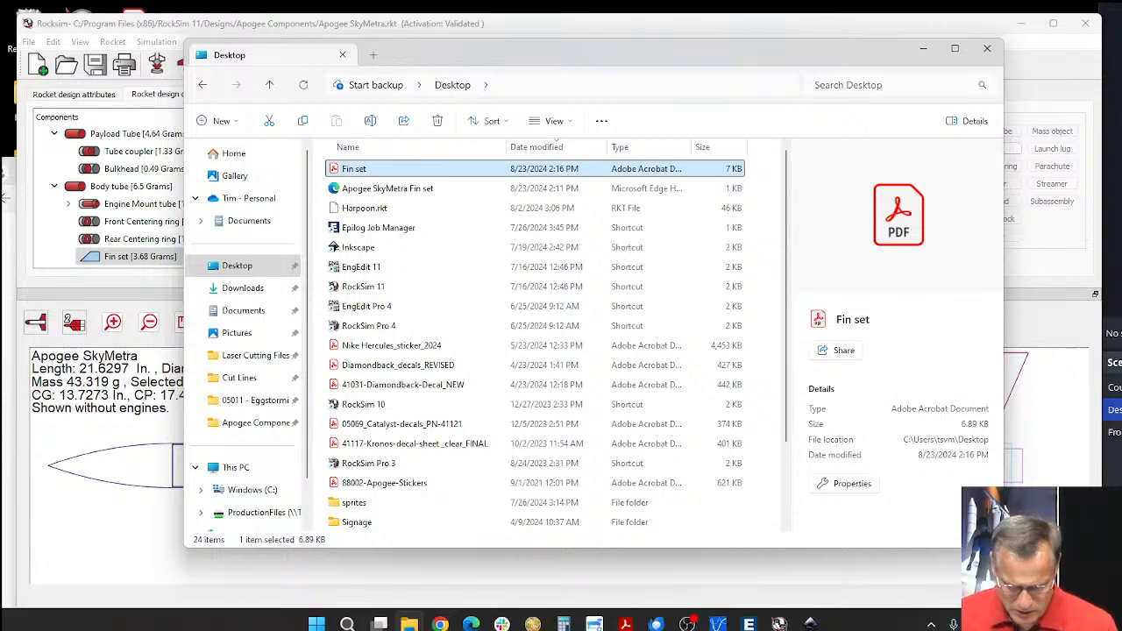
click(807, 618)
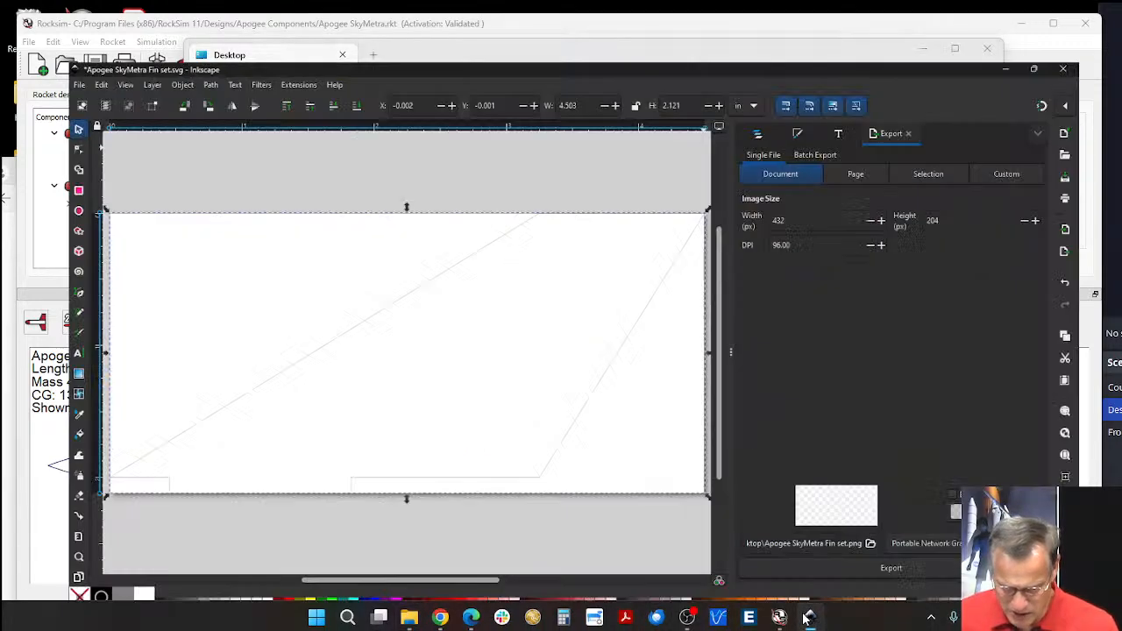
click(17, 29)
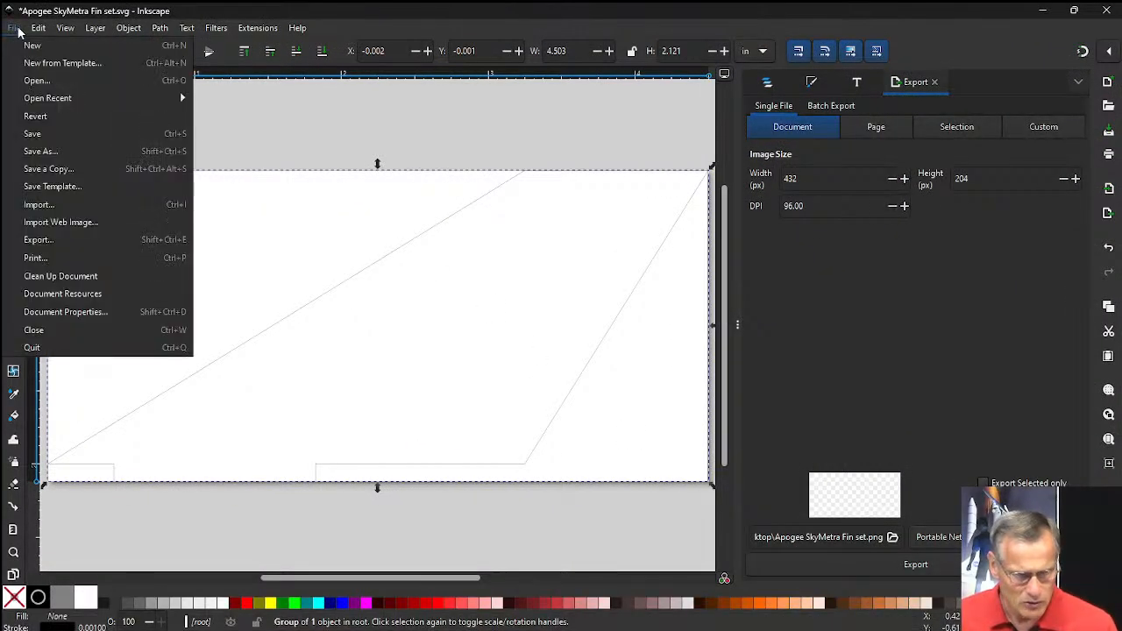
click(33, 78)
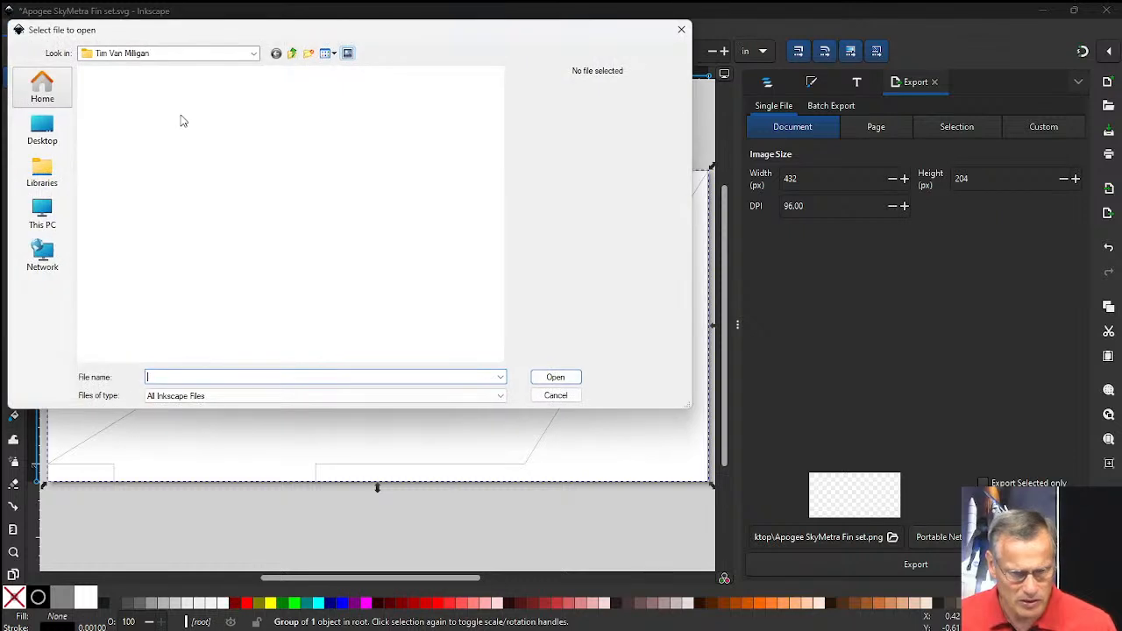
click(43, 129)
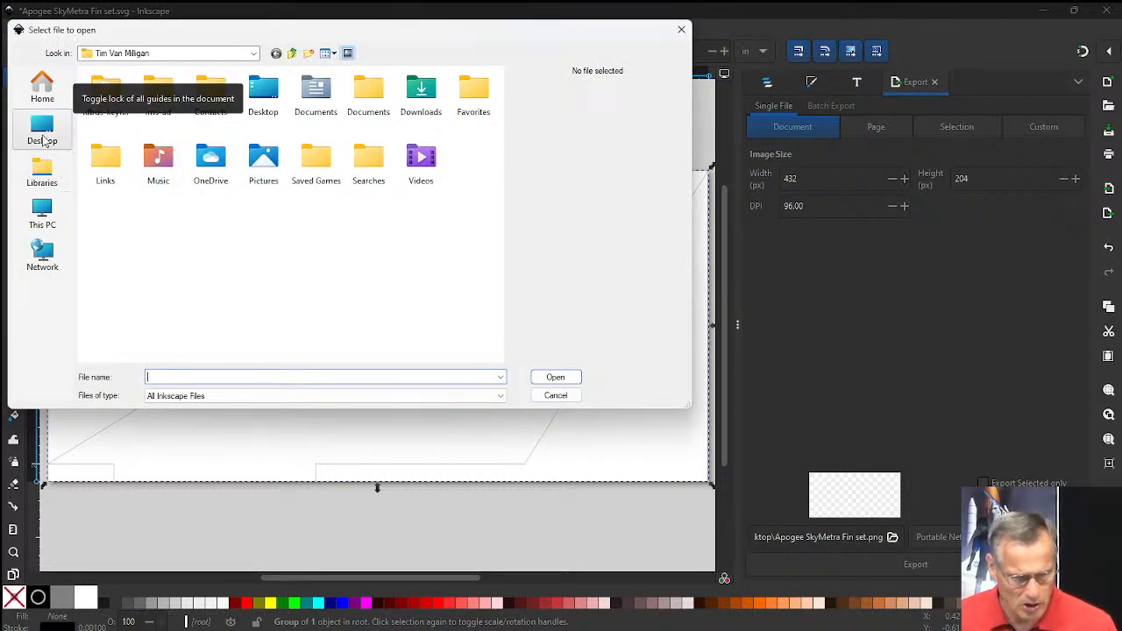
scroll(330, 281, down, 5)
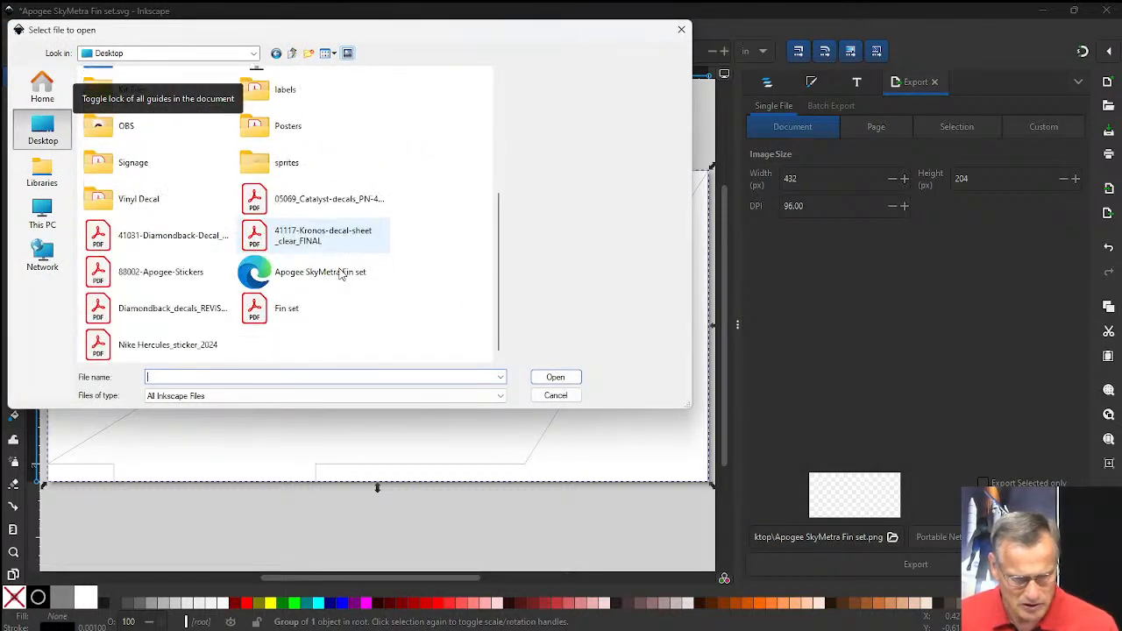
click(255, 310)
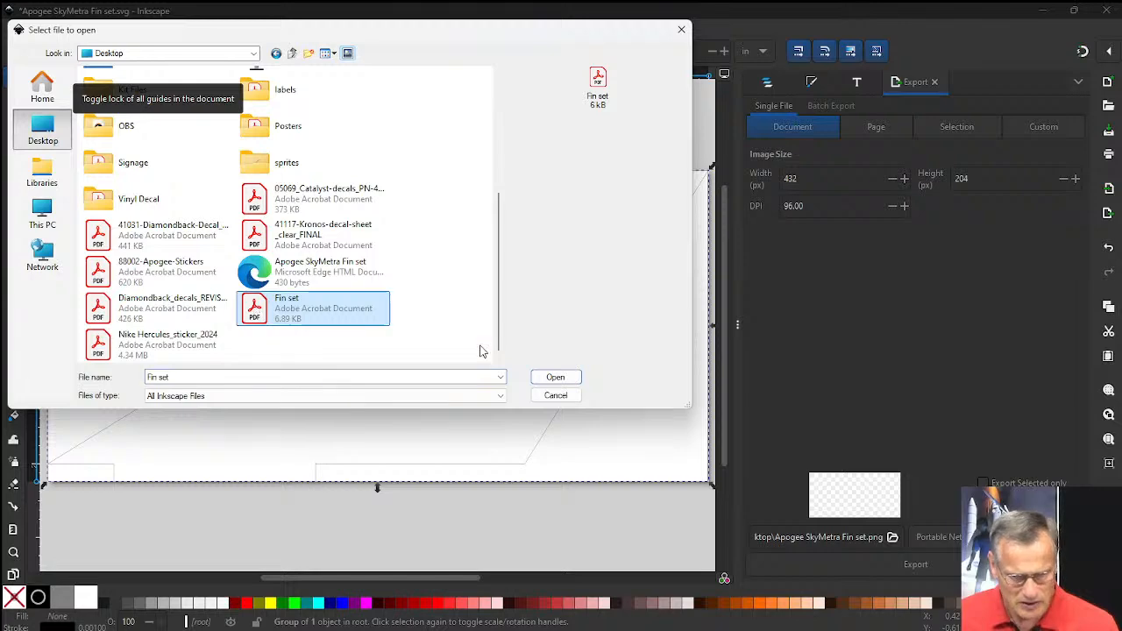
click(552, 378)
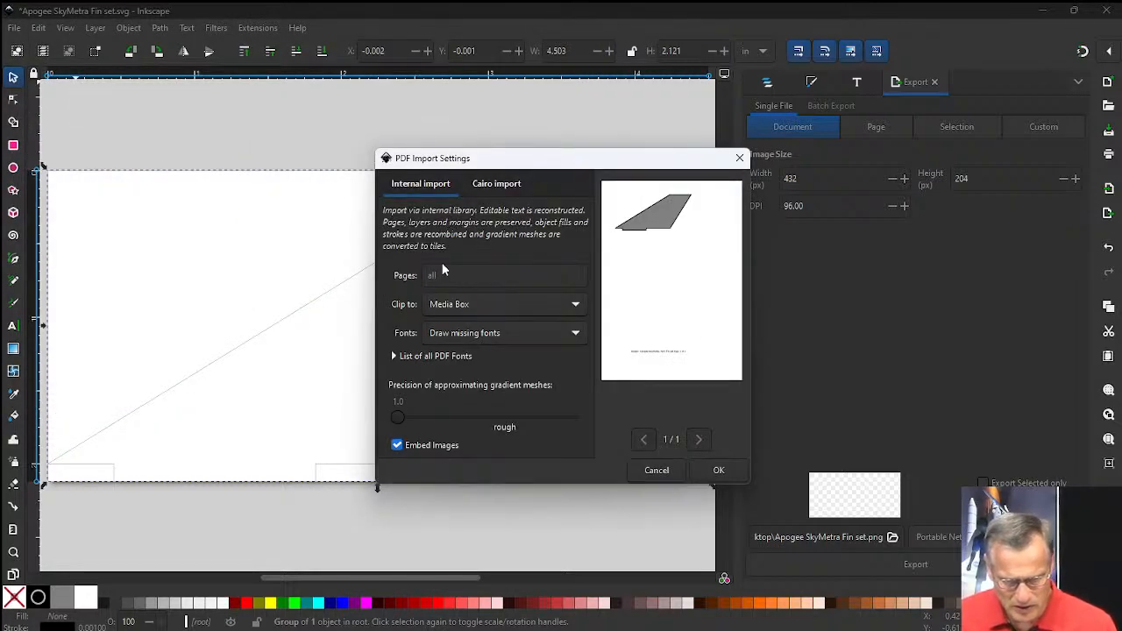
click(714, 471)
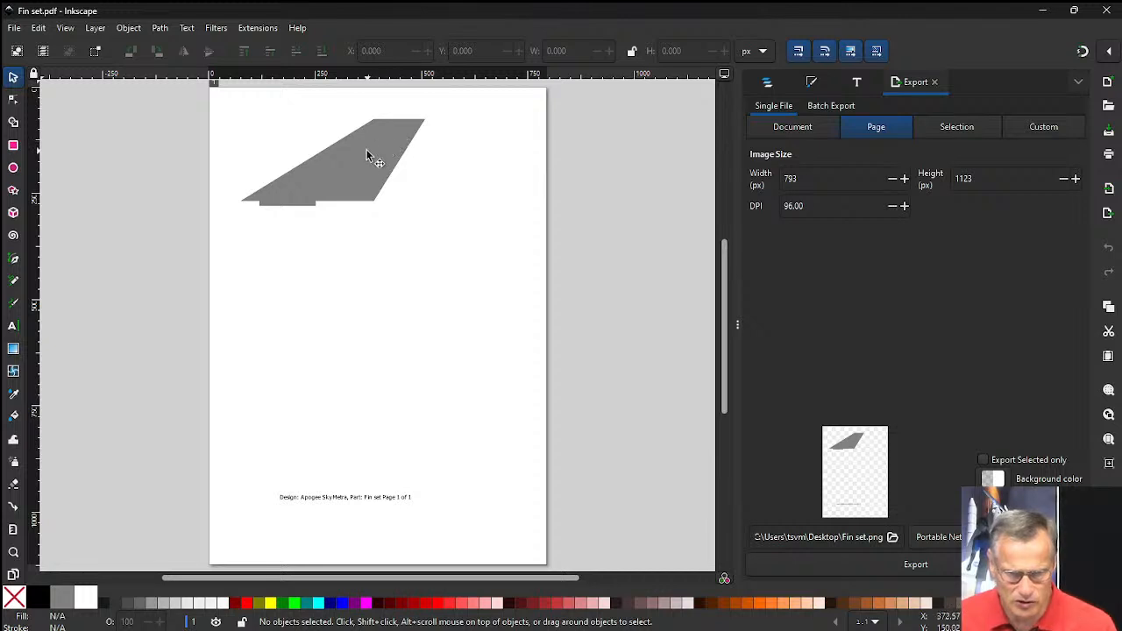
Move the grey filled fin shapes off the thin fin outline and delete them.
click(355, 173)
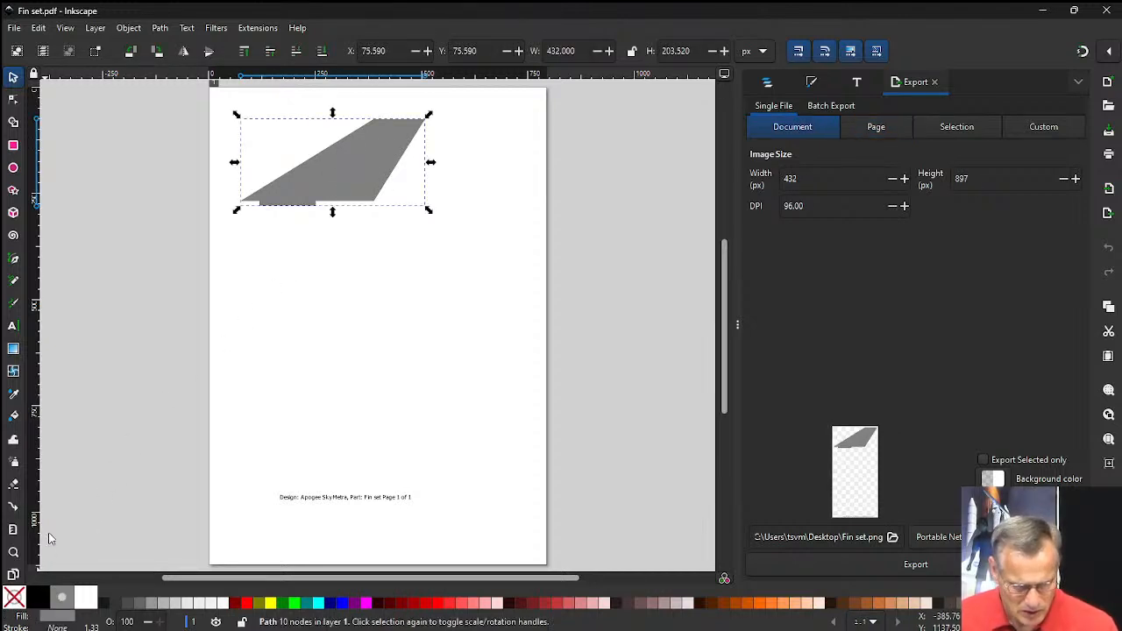
drag(333, 174, 404, 304)
key(ctrl+v)
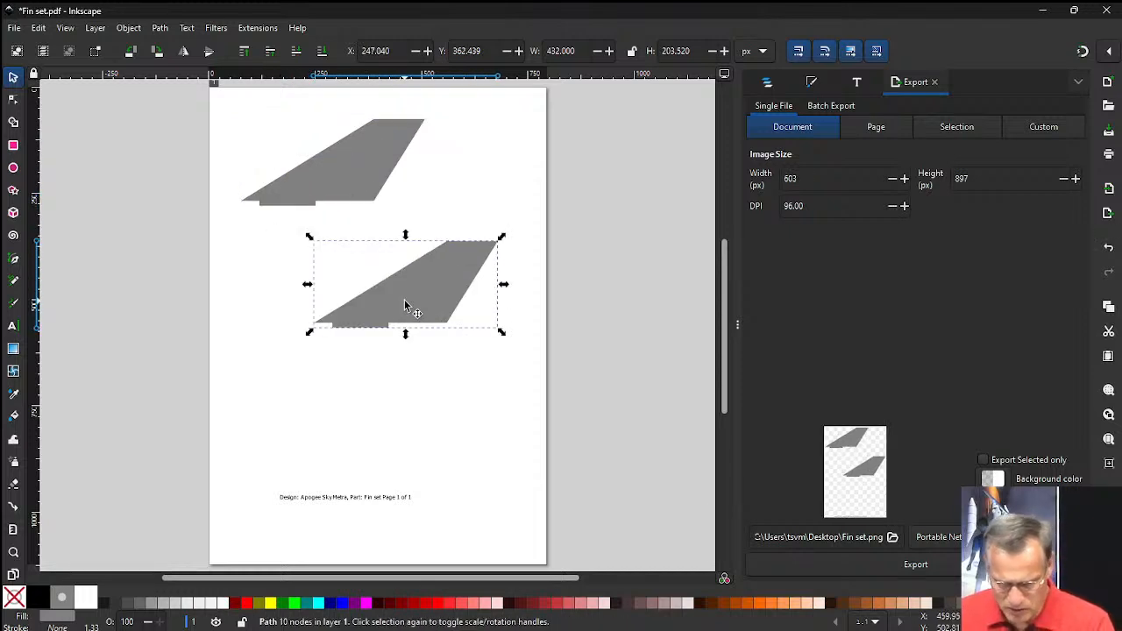
key(Delete)
drag(359, 191, 379, 271)
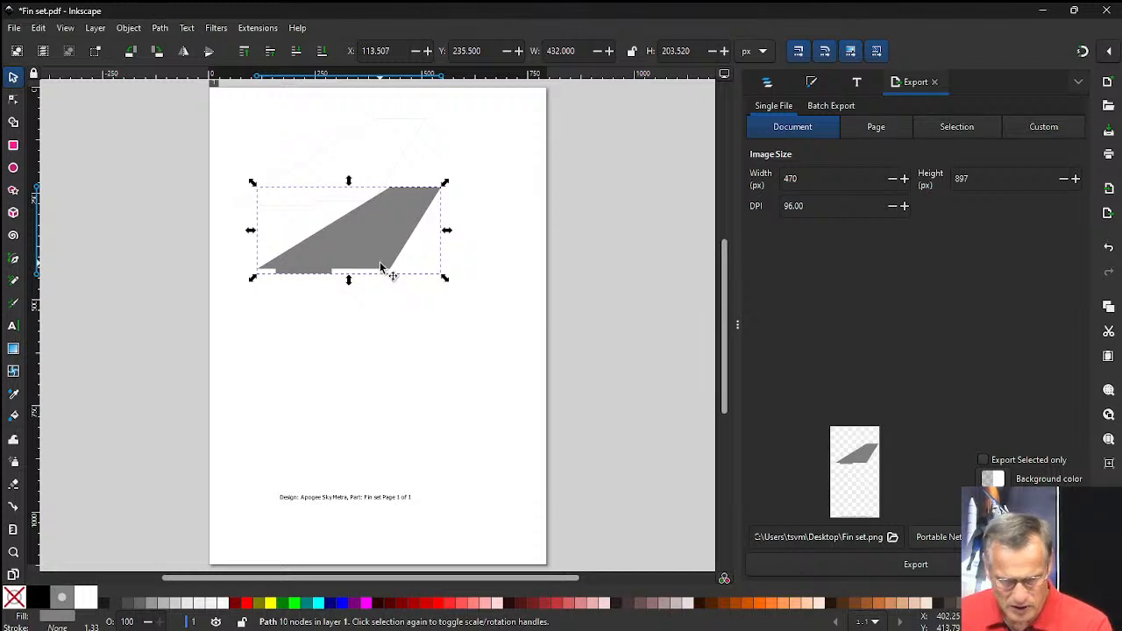
key(Delete)
Check the remaining fin outline and delete the design and part footer text from the page.
click(327, 207)
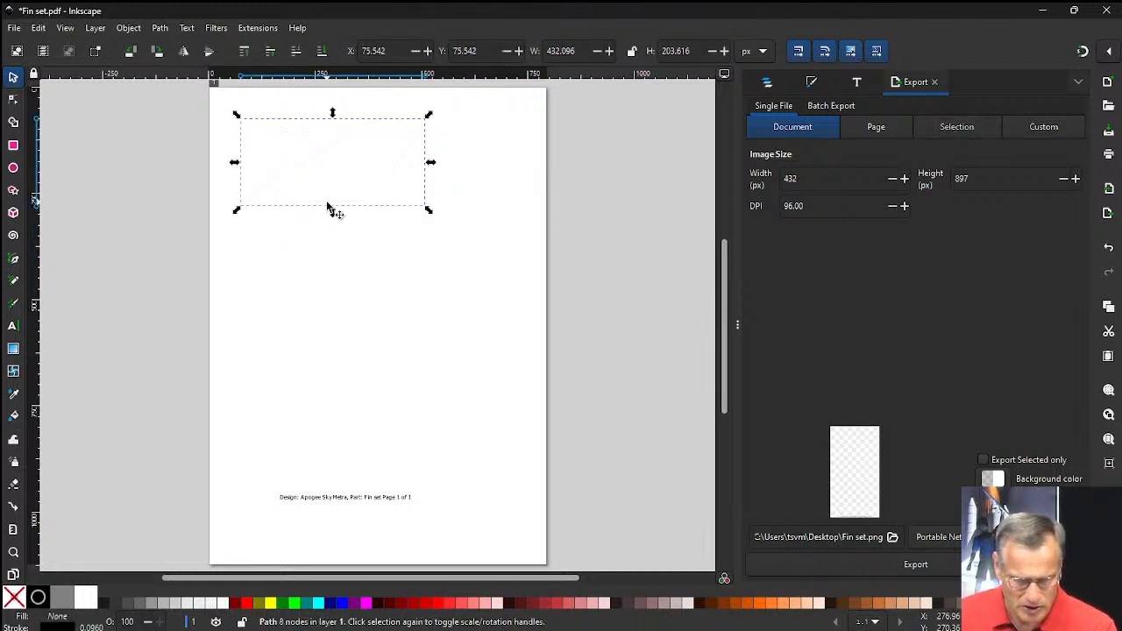
click(309, 503)
click(313, 501)
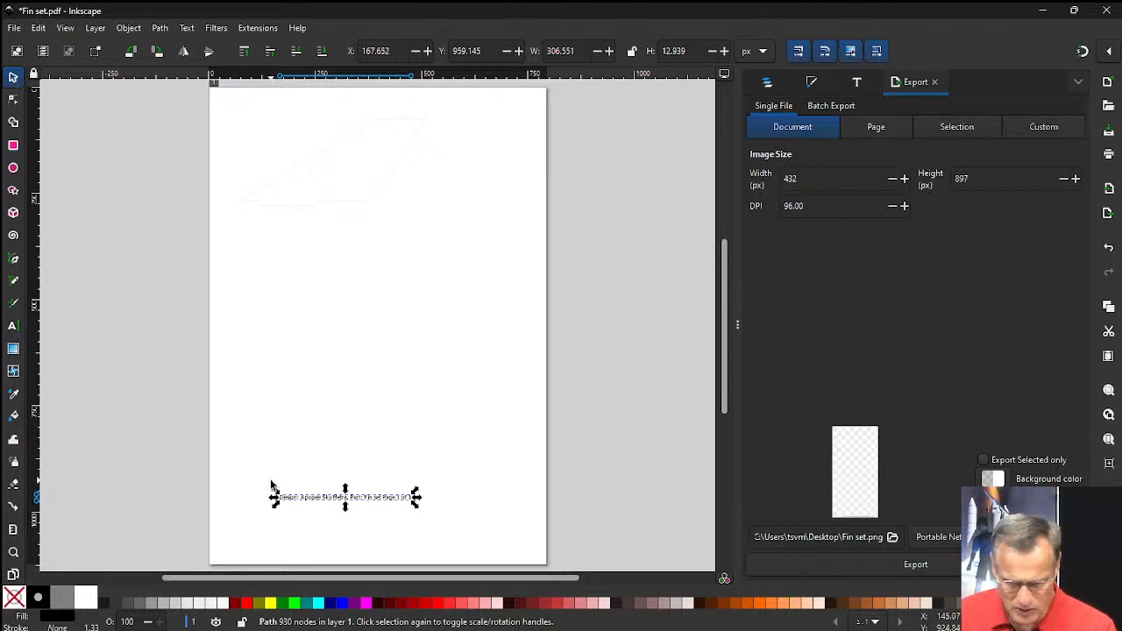
key(Delete)
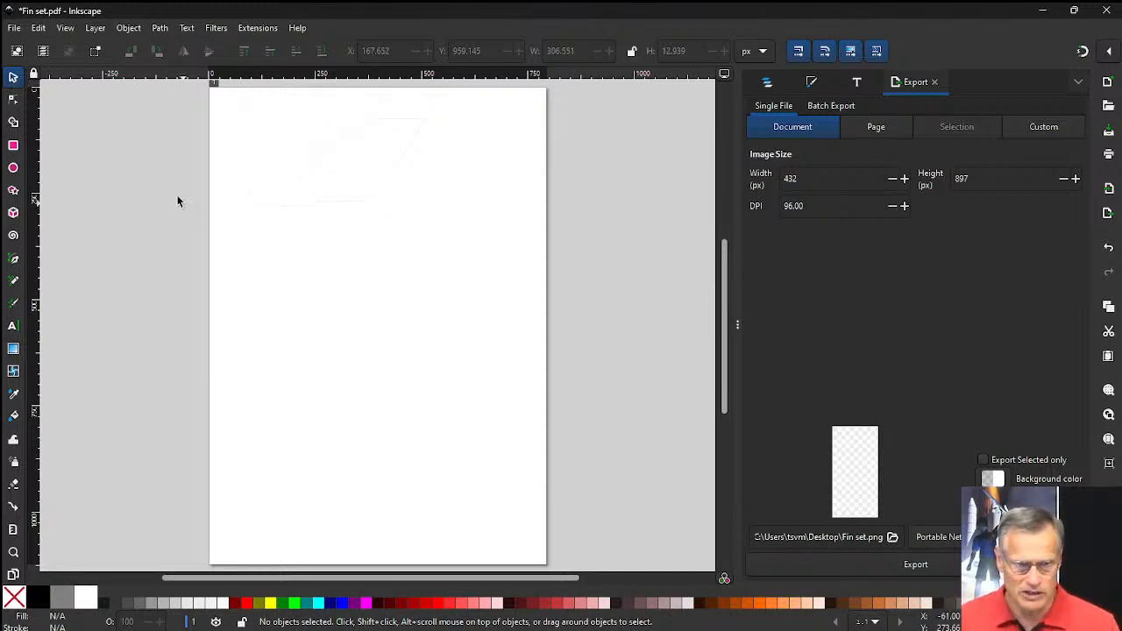
click(16, 30)
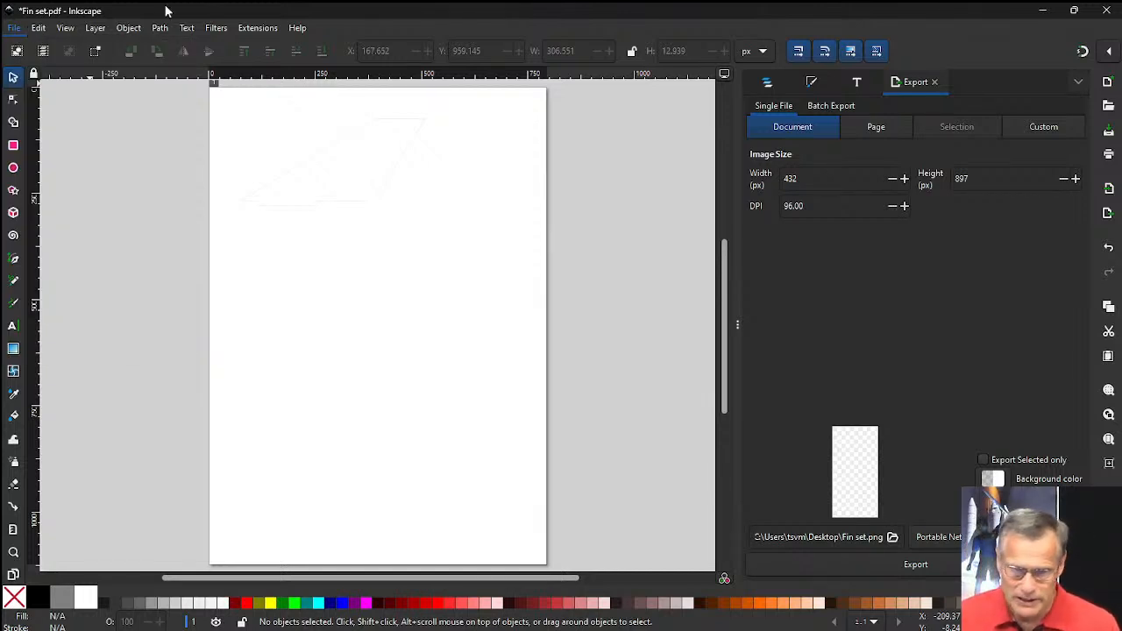
click(1109, 13)
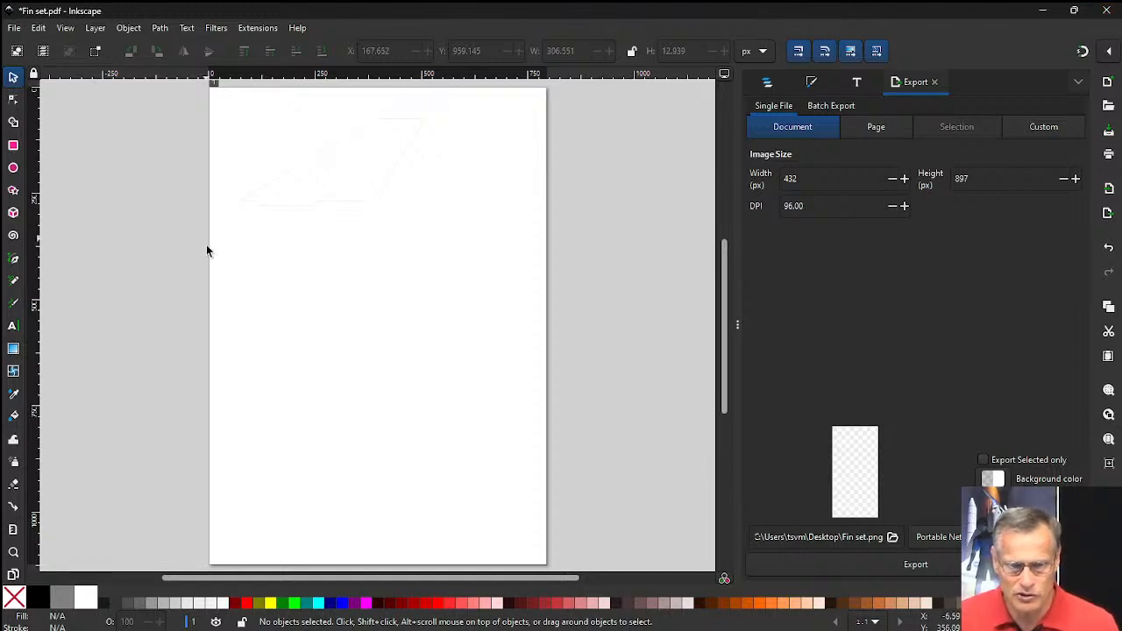
Copy the fin outline, paste a duplicate and place it at about X 255, Y 213 px, overlapping the original.
click(329, 209)
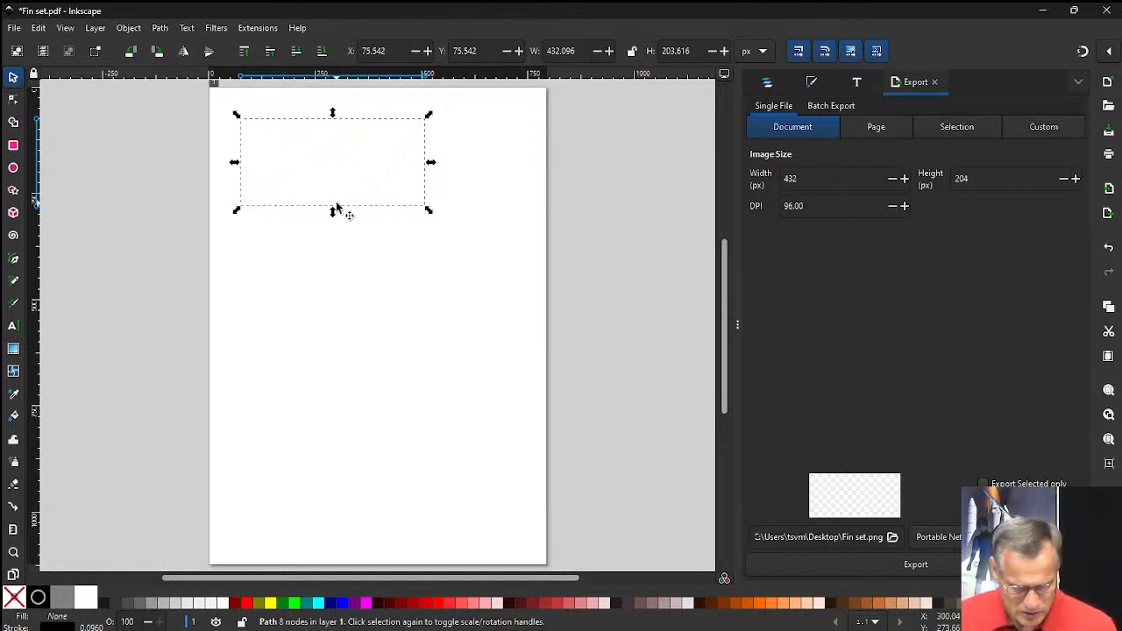
click(38, 27)
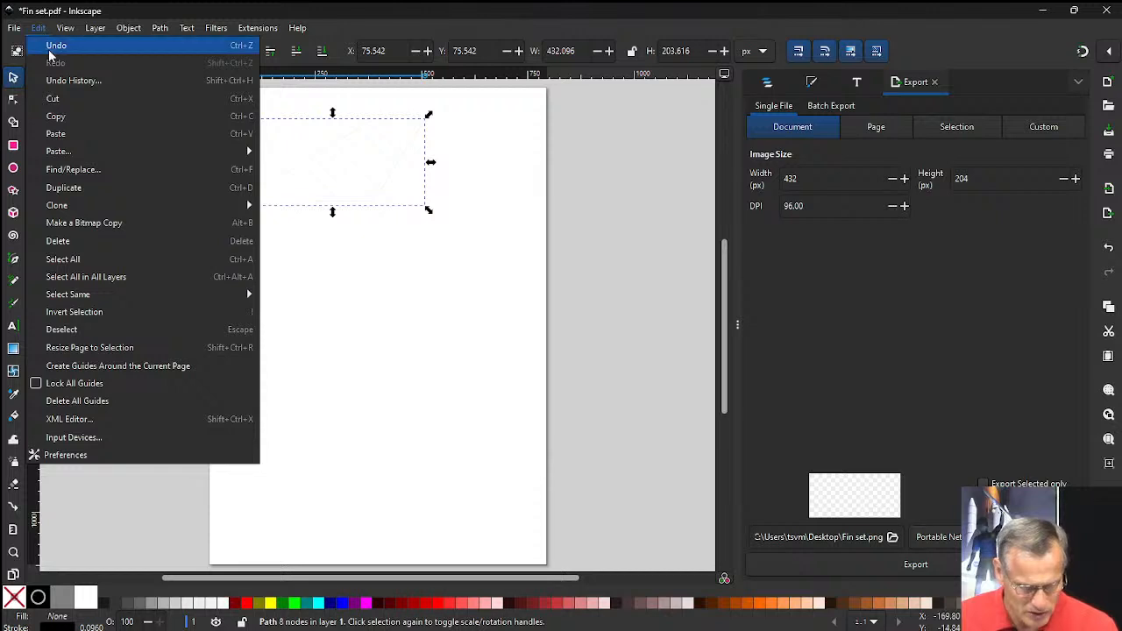
click(59, 116)
click(299, 281)
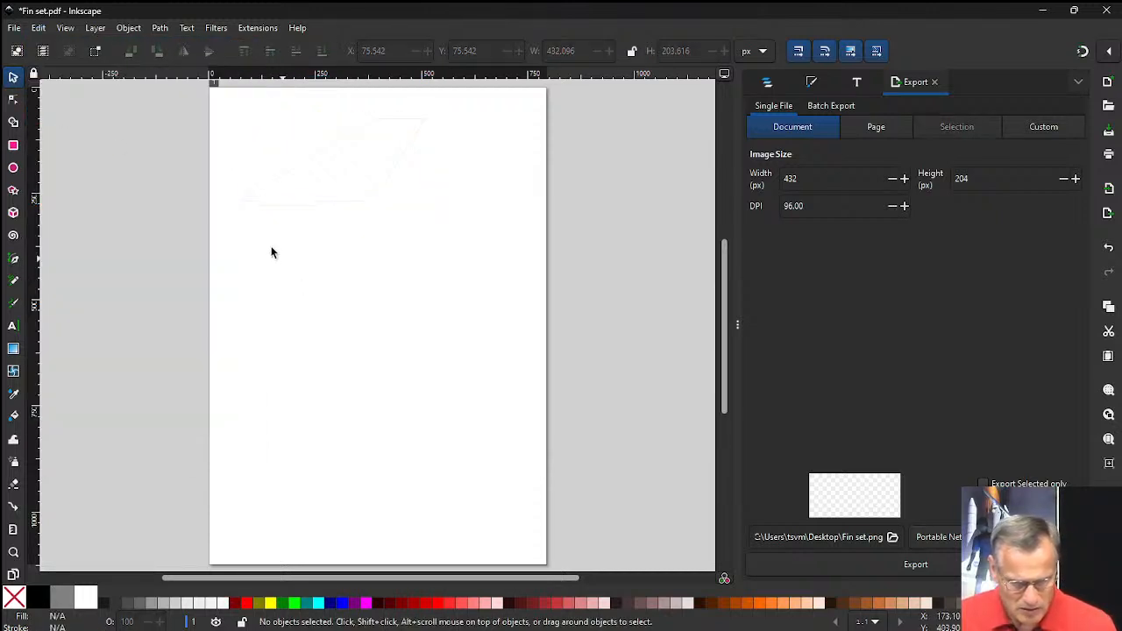
click(38, 27)
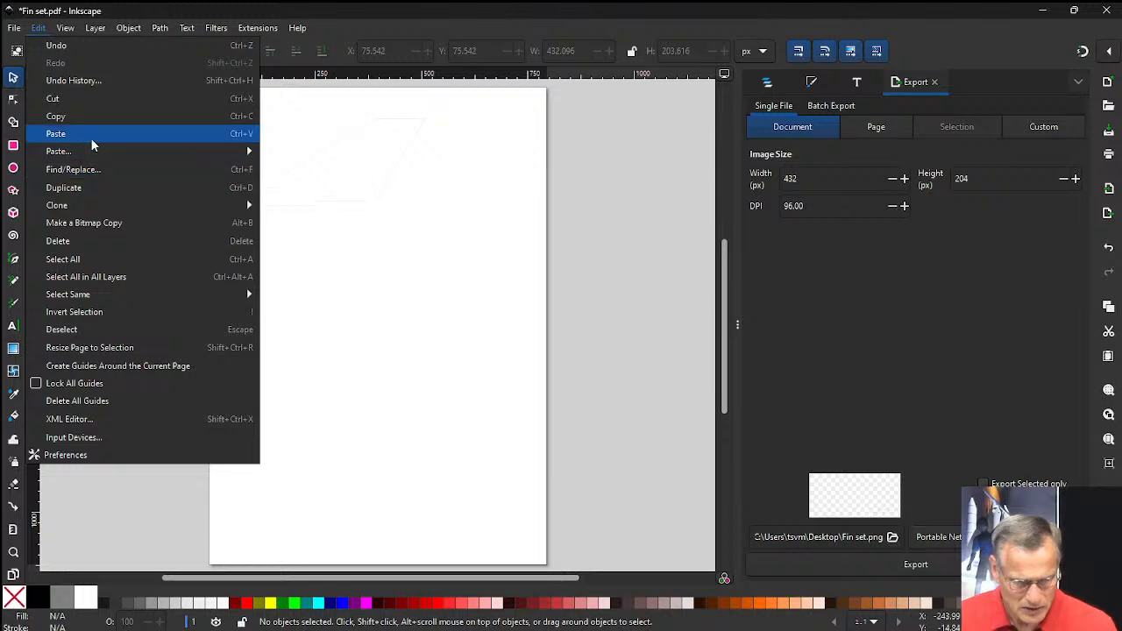
click(52, 131)
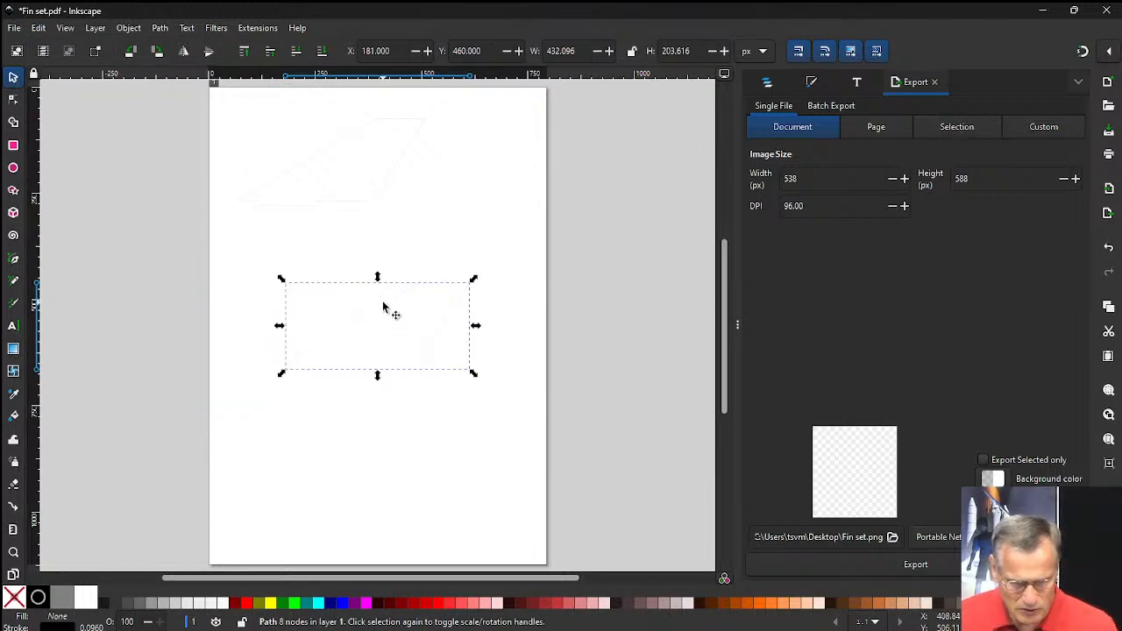
drag(384, 308, 425, 193)
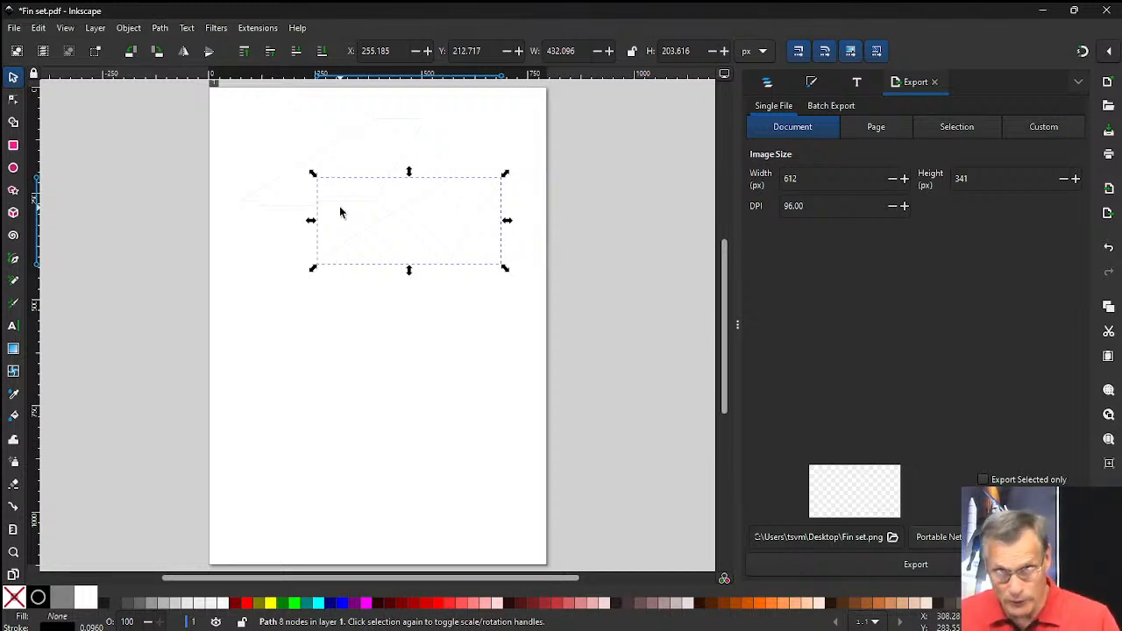
click(263, 194)
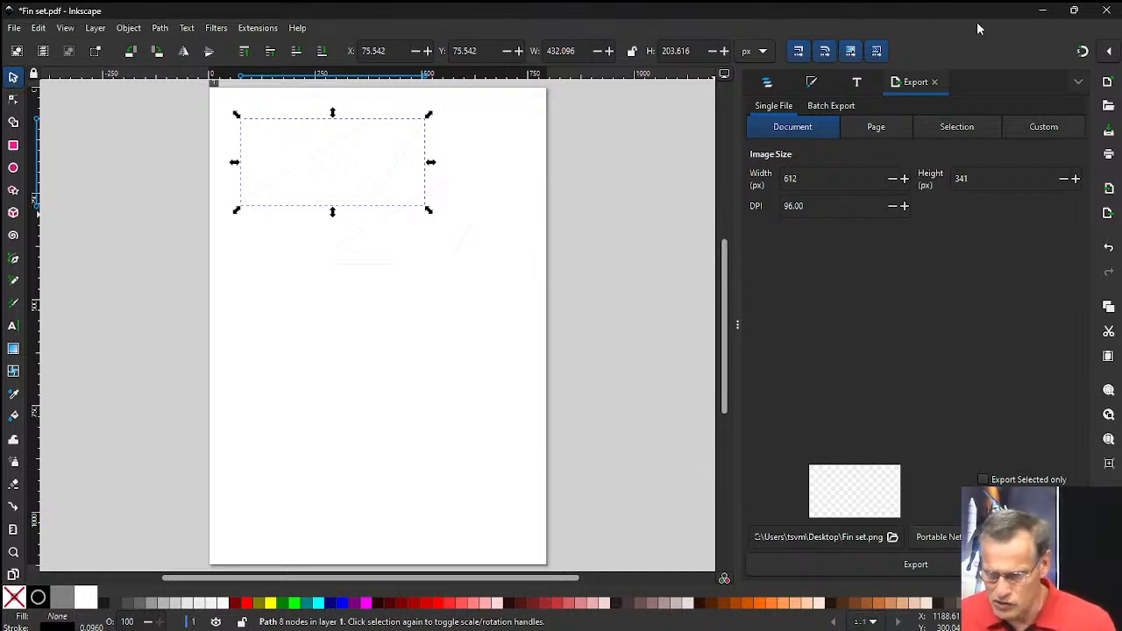
Close the Fin set PDF and the Apogee SkyMetra Fin set SVG without saving and return to RockSim.
click(1106, 12)
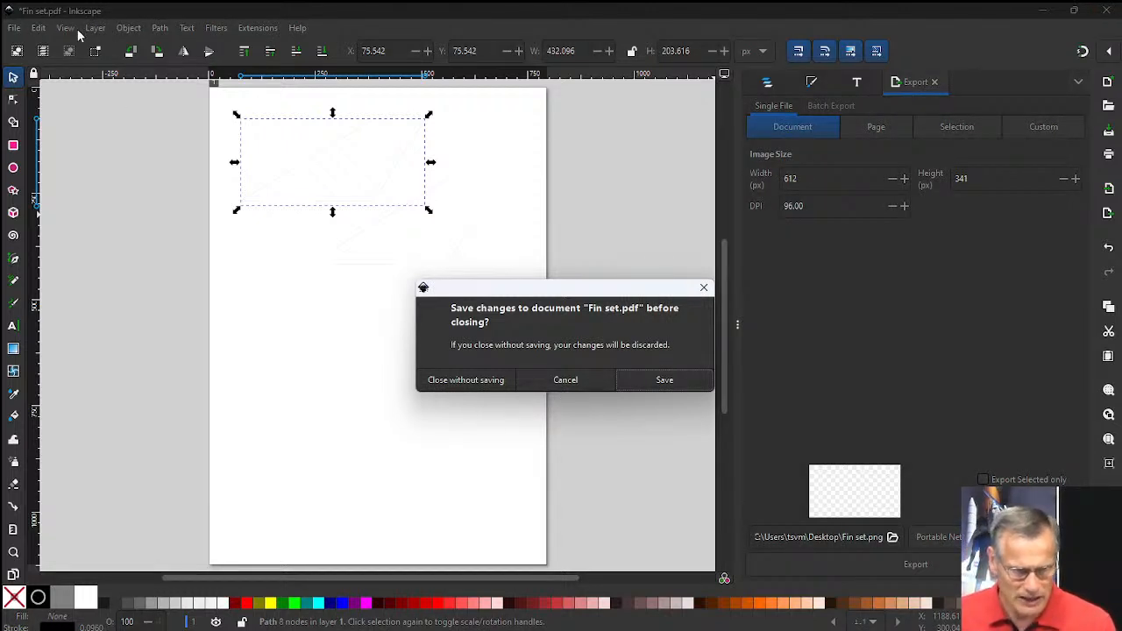
click(491, 381)
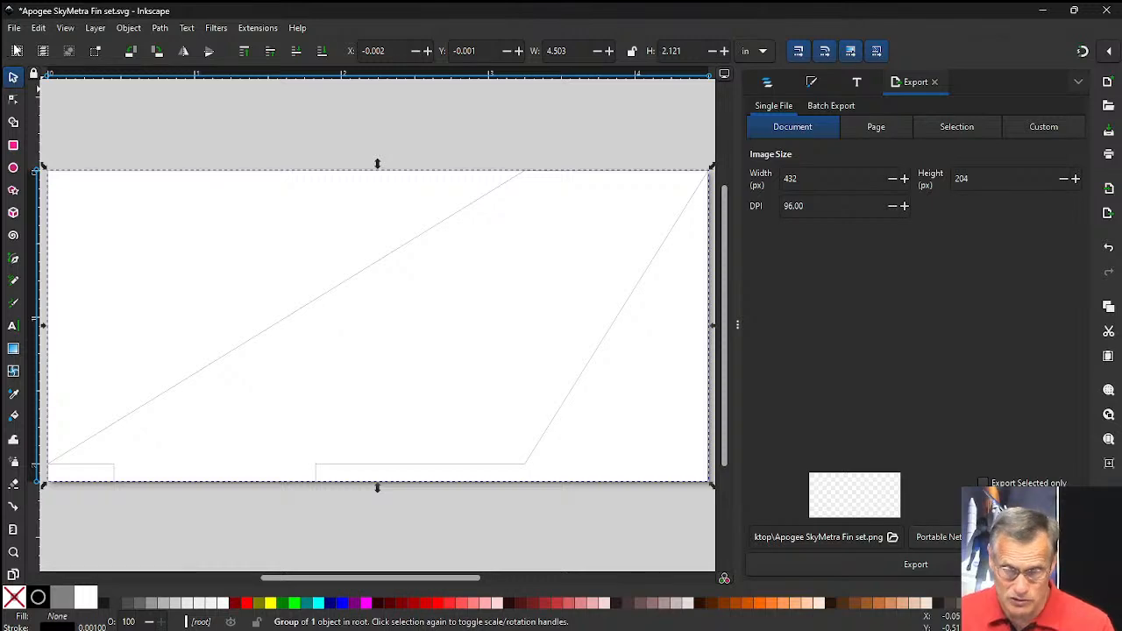
click(1106, 11)
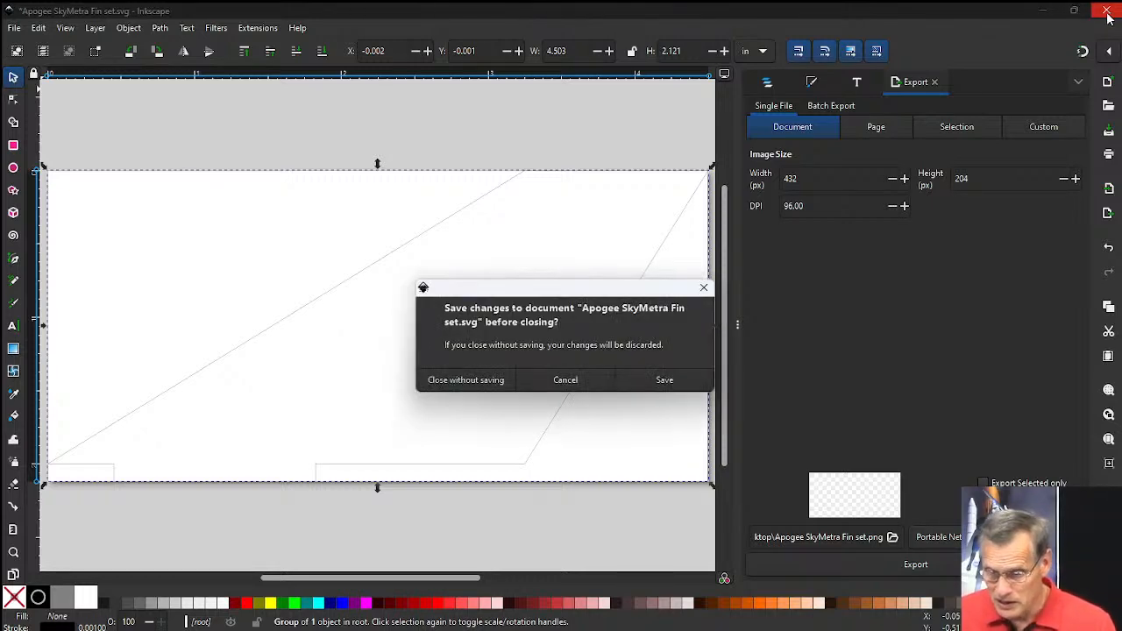
click(491, 383)
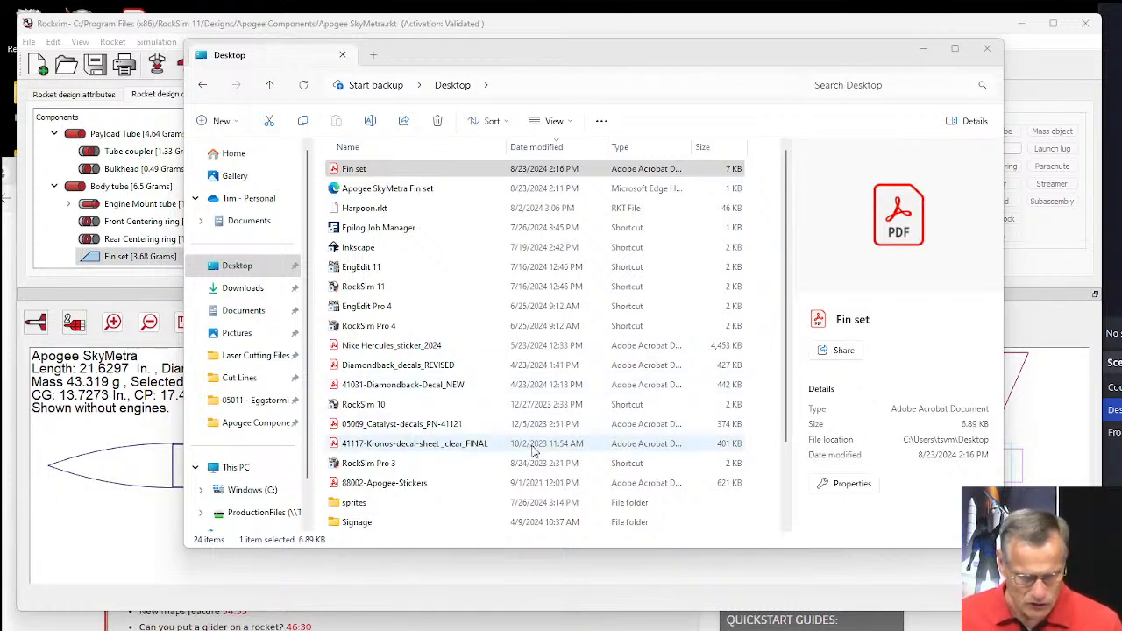
click(136, 376)
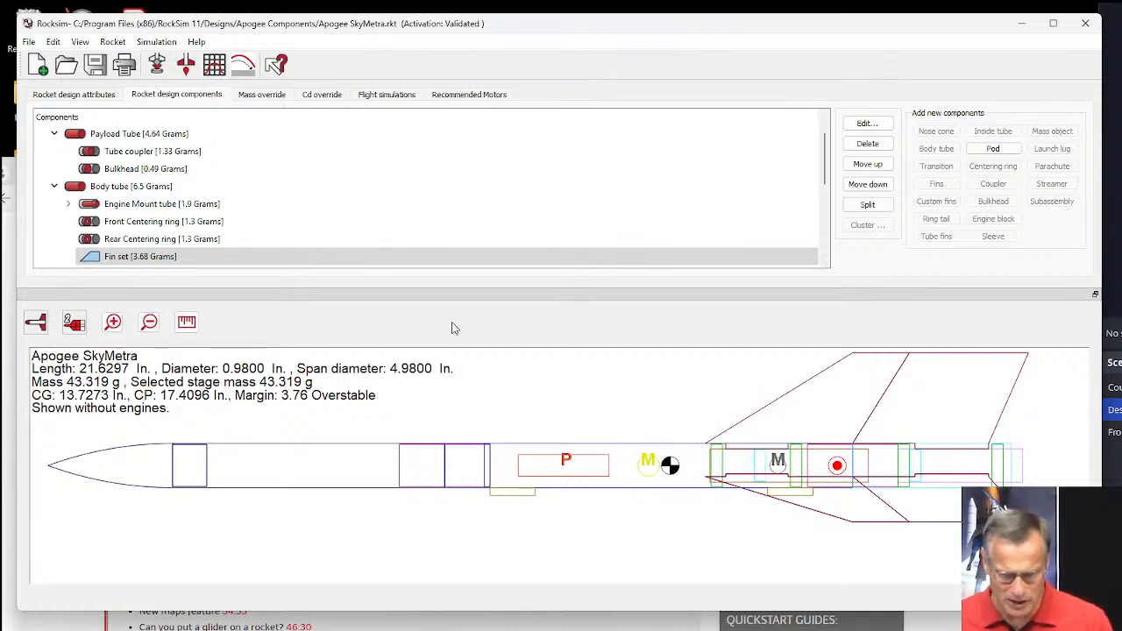
Switch to Slack, go to the general channel and open the shared file 19930092188.pdf.
mouse_move(579, 628)
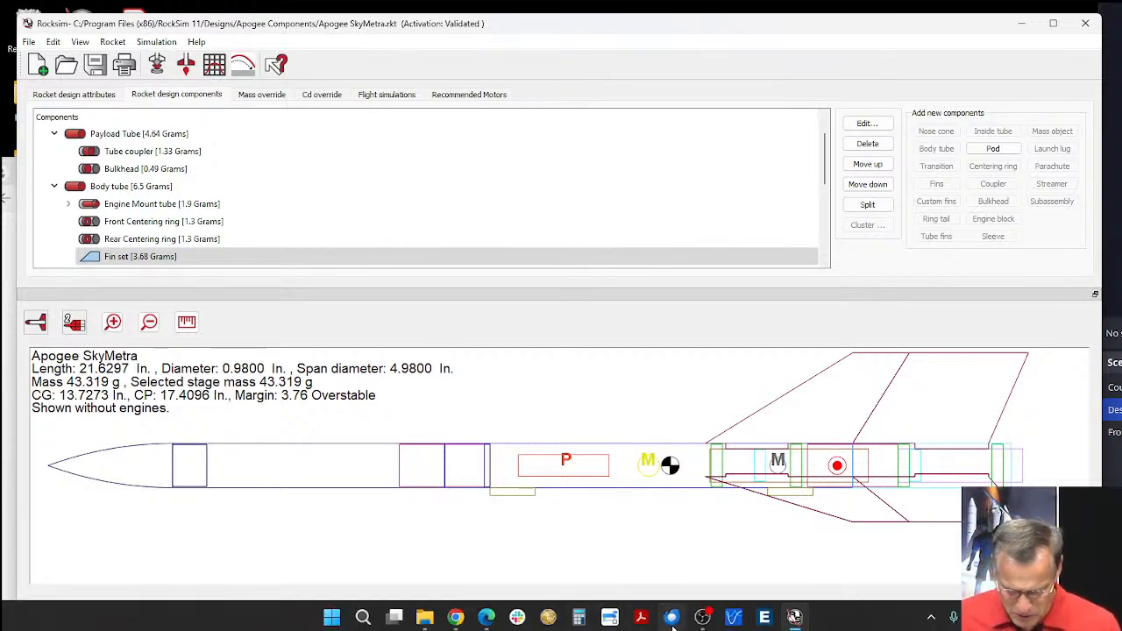
click(518, 618)
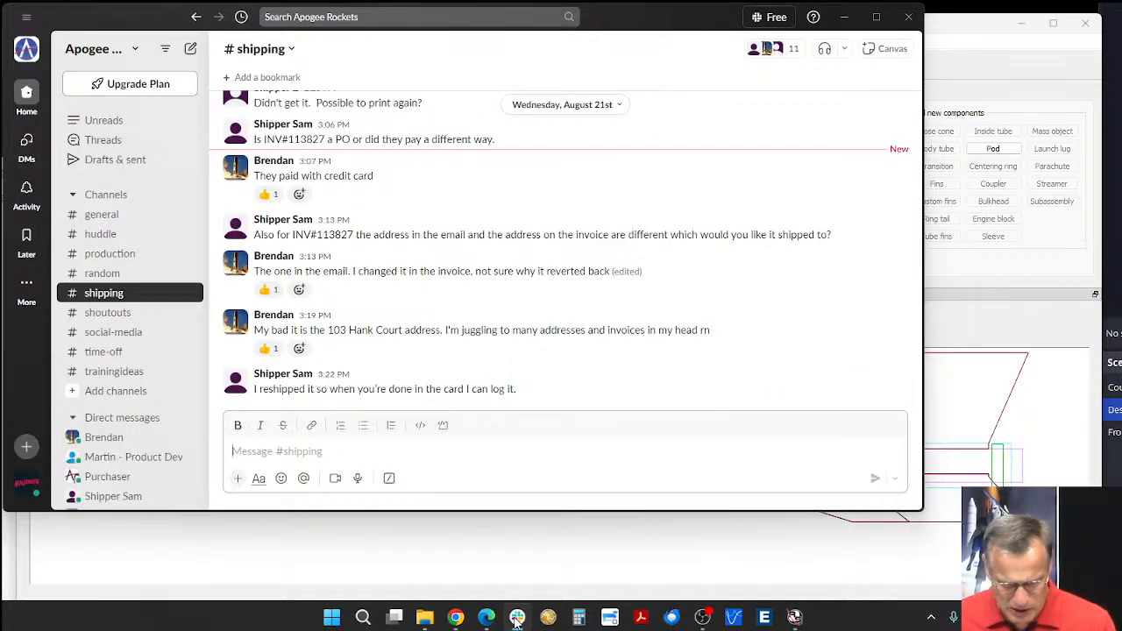
click(487, 618)
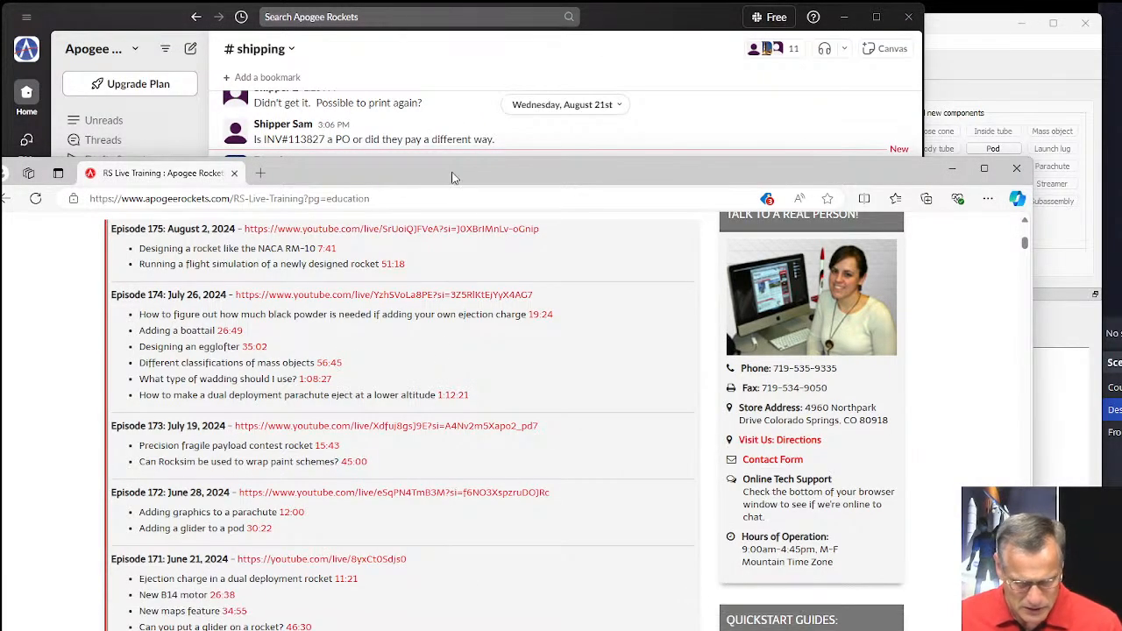
drag(464, 83, 472, 138)
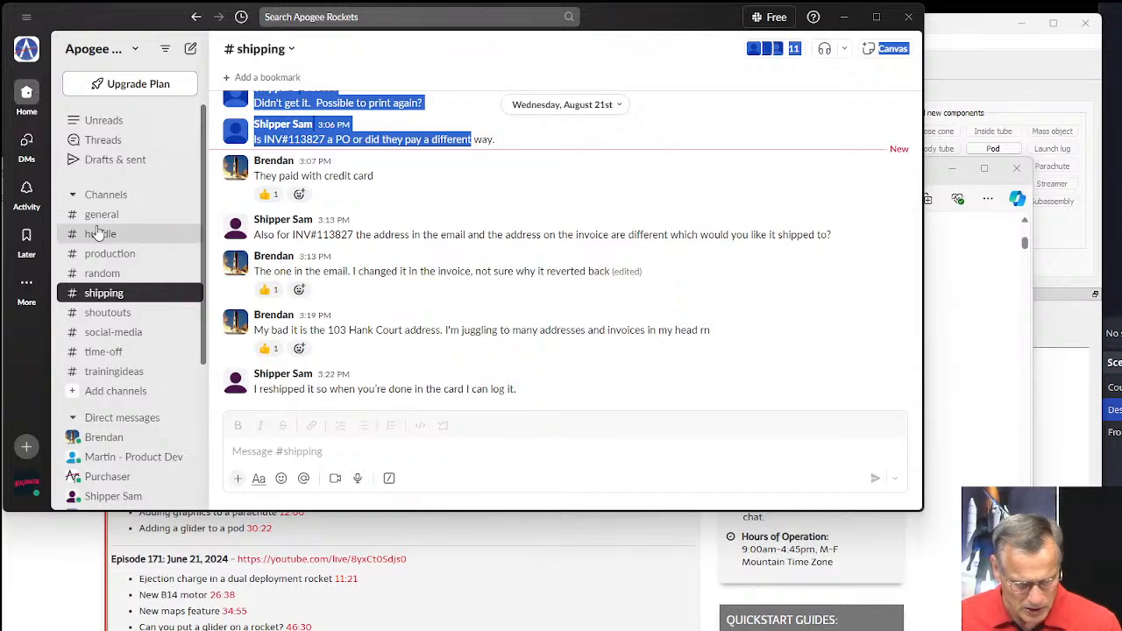
click(130, 219)
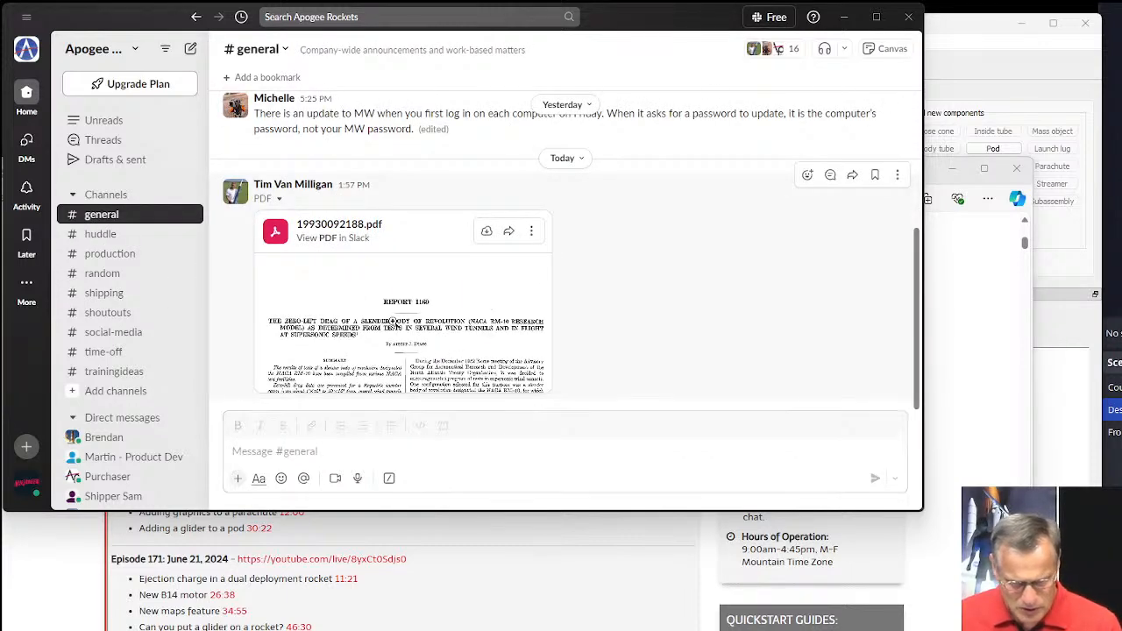
click(412, 342)
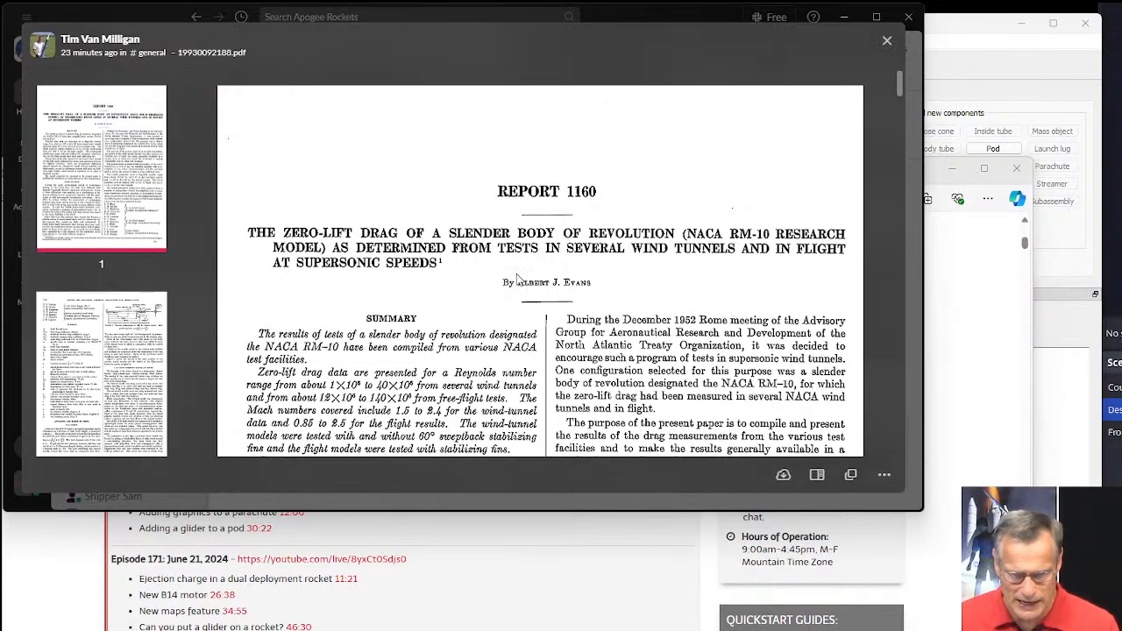
Look through the previewed report as far as the RM-10 configuration drawing on page 110 and enlarge the Slack window.
scroll(451, 292, down, 2)
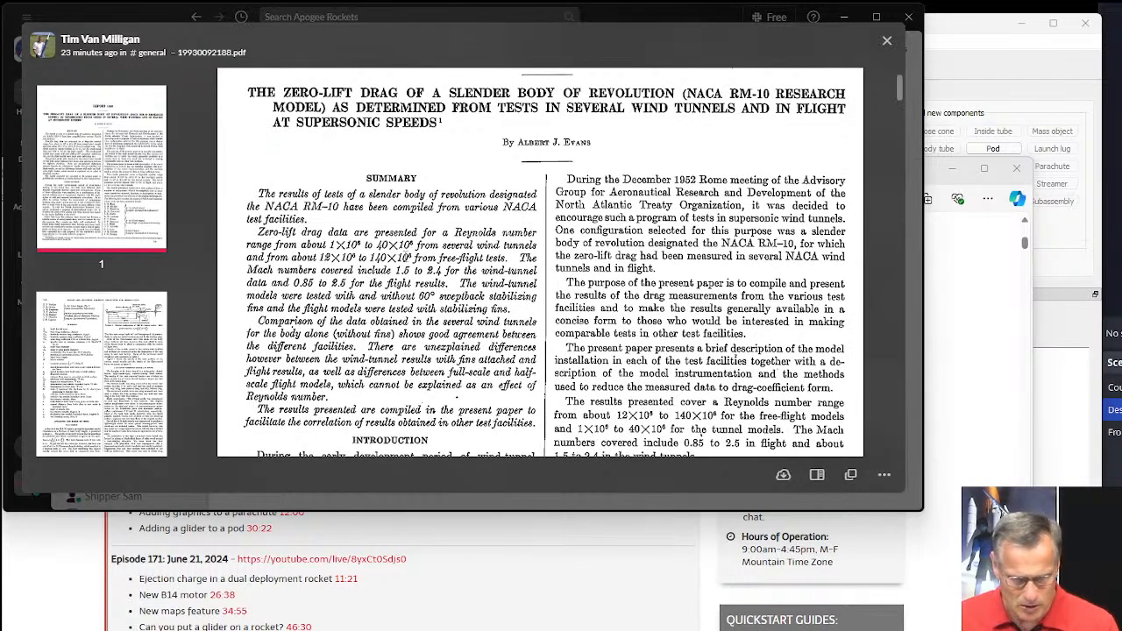
scroll(412, 232, up, 2)
scroll(505, 253, down, 8)
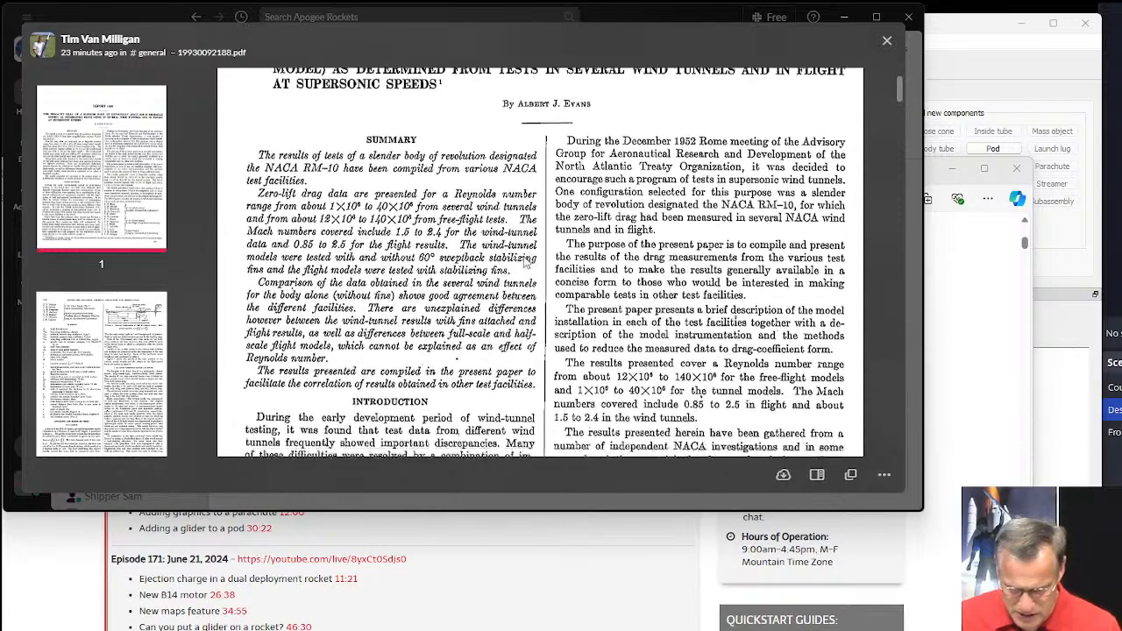
scroll(525, 261, down, 4)
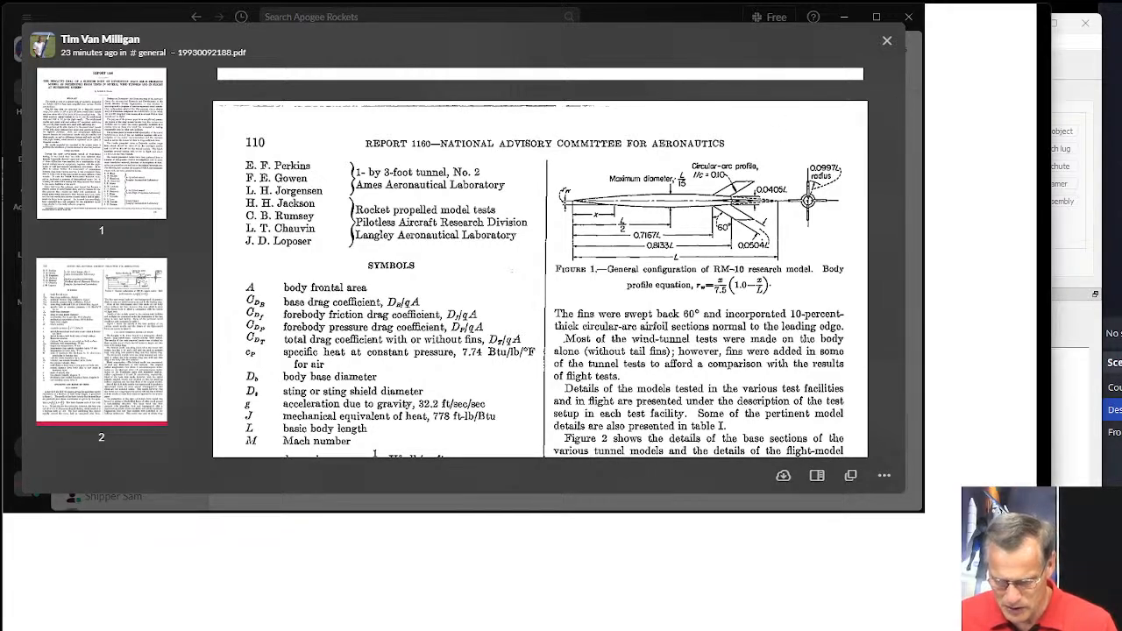
drag(923, 508, 1043, 627)
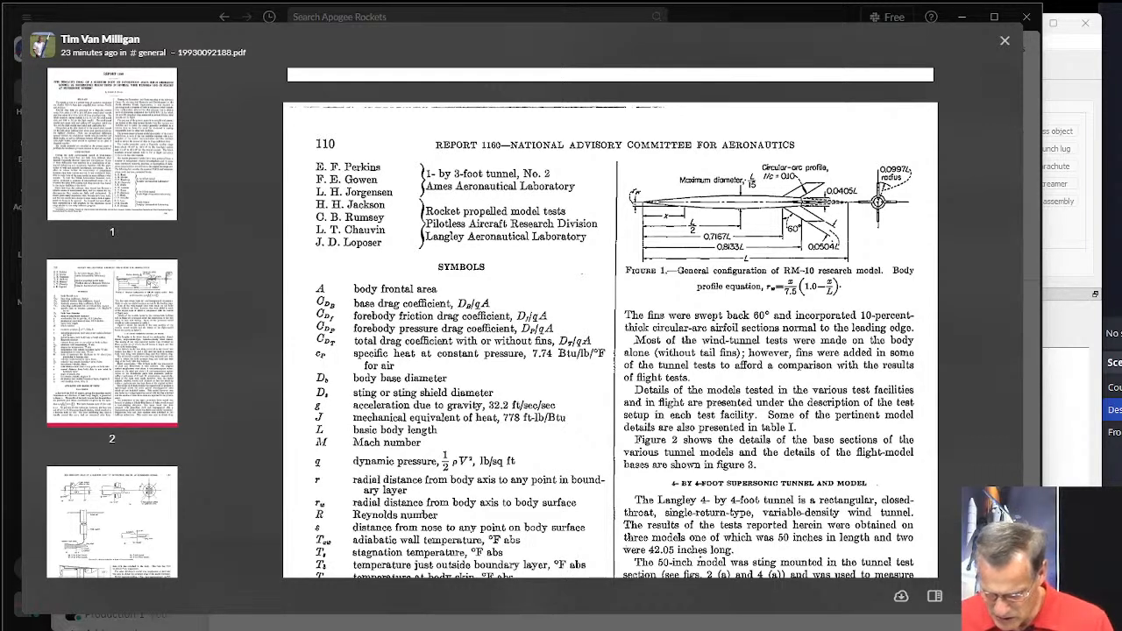
Check the additional file options of the PDF preview and close the preview to return to the general channel.
click(1002, 596)
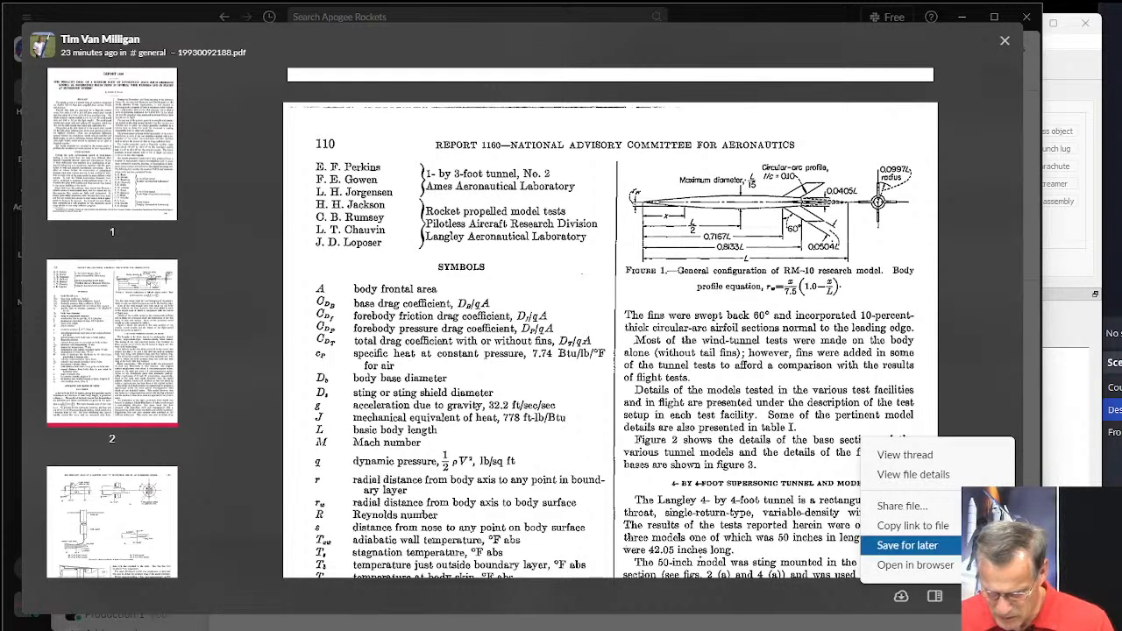
click(973, 379)
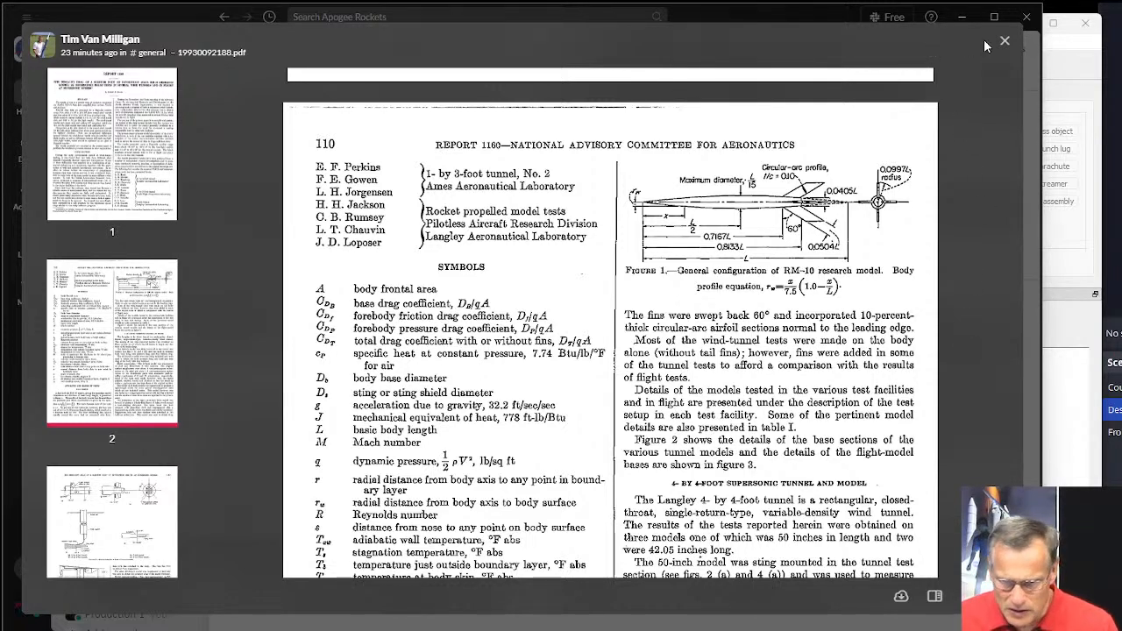
scroll(742, 250, up, 3)
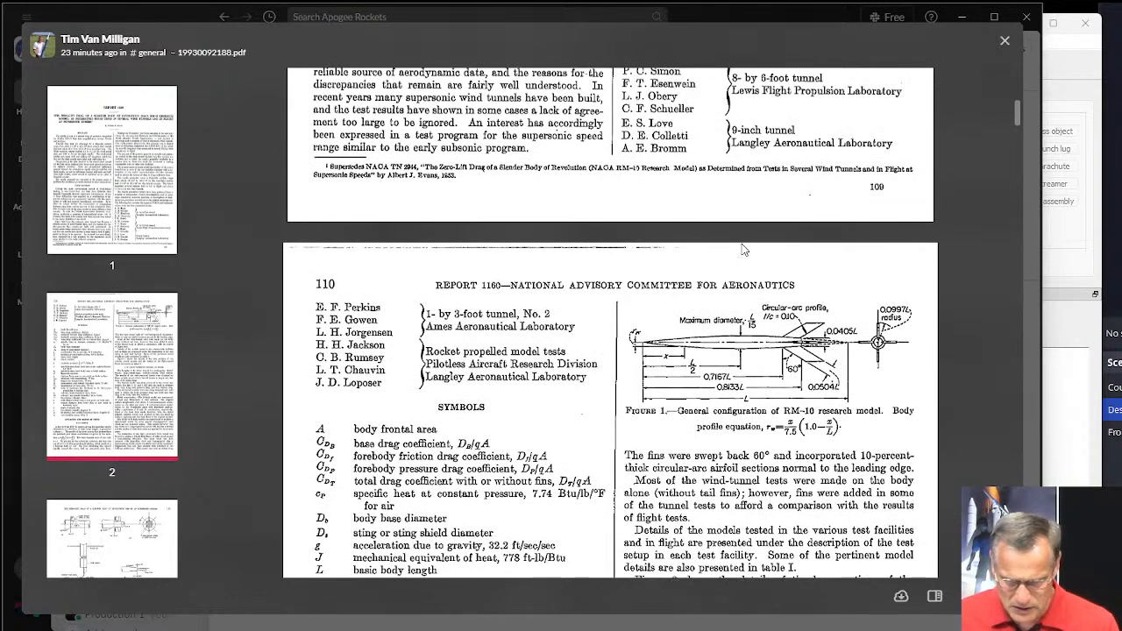
click(1005, 41)
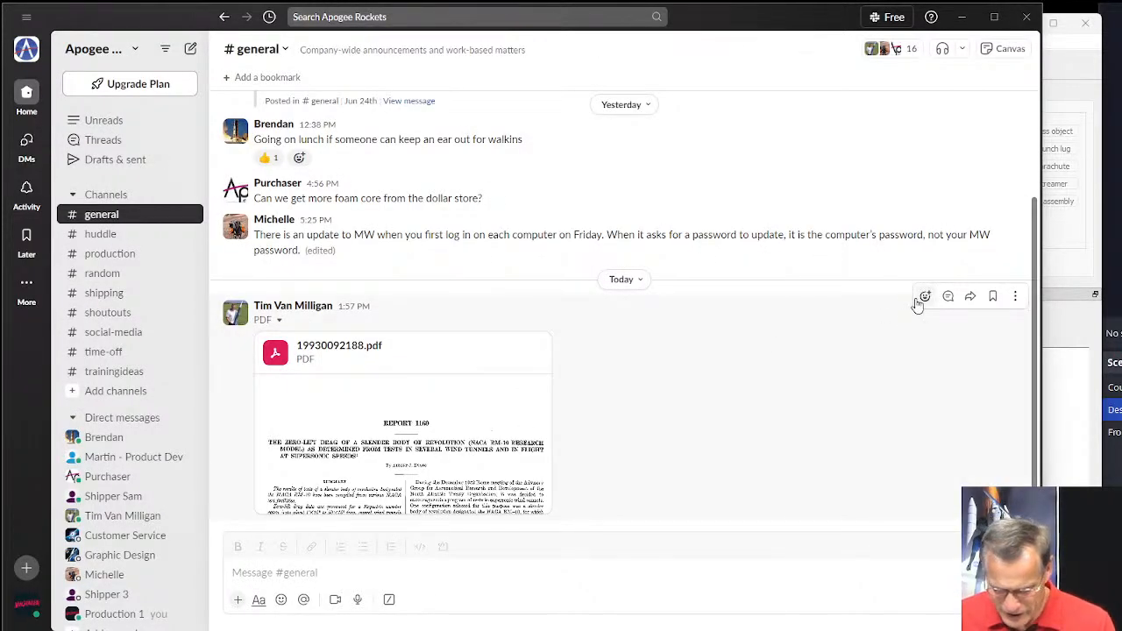
click(493, 470)
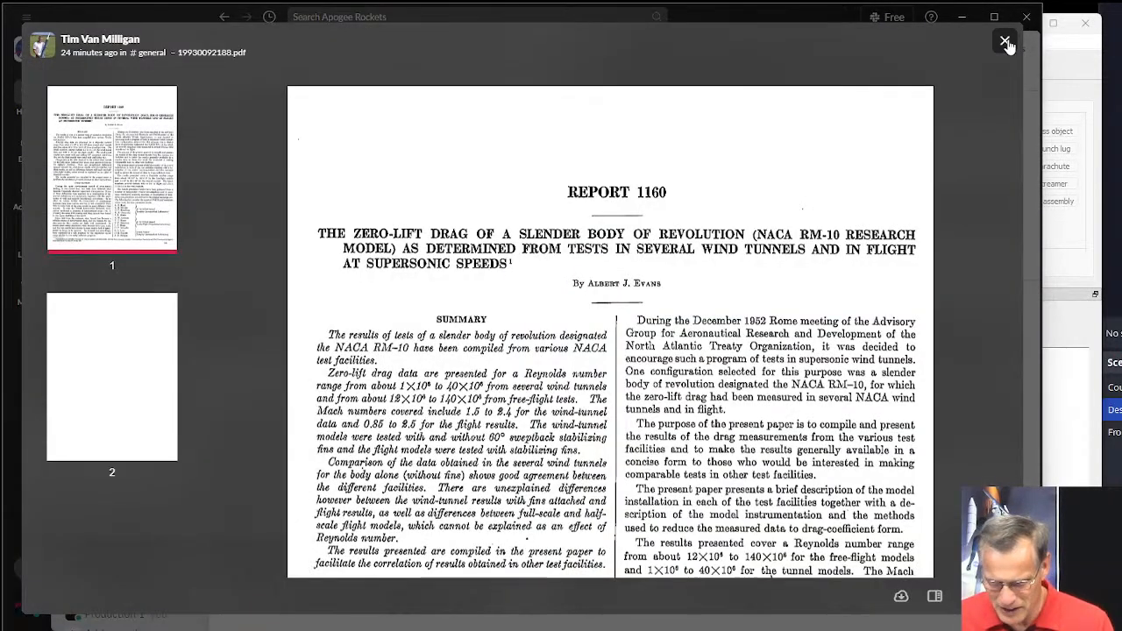
click(1006, 42)
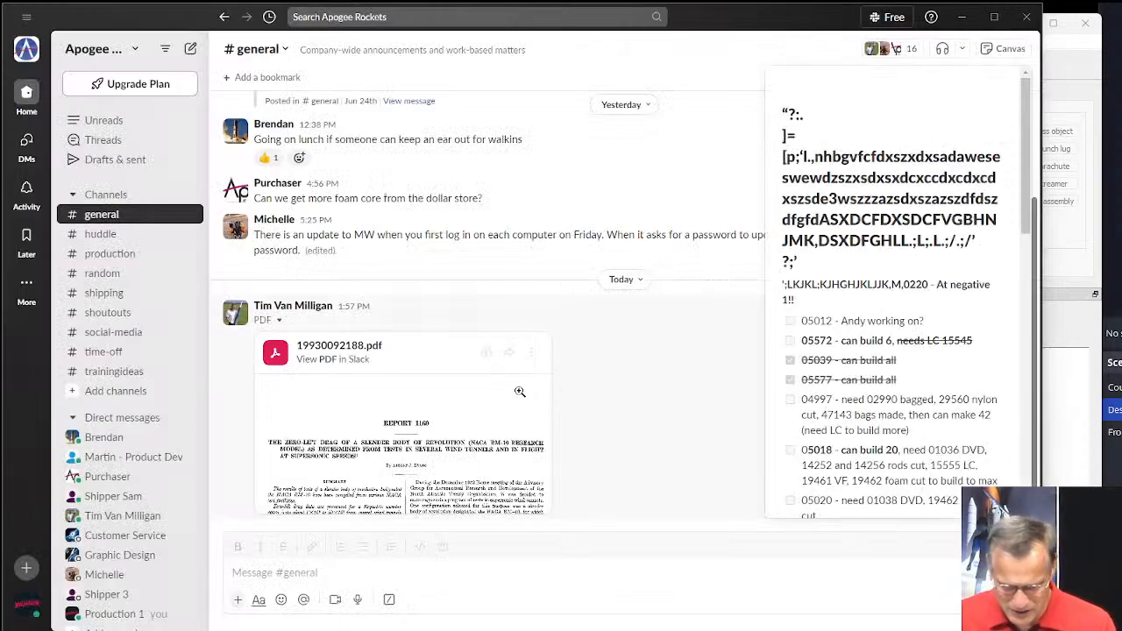
Download 19930092188.pdf from the channel and open it from the Downloads folder in Adobe Acrobat.
click(486, 353)
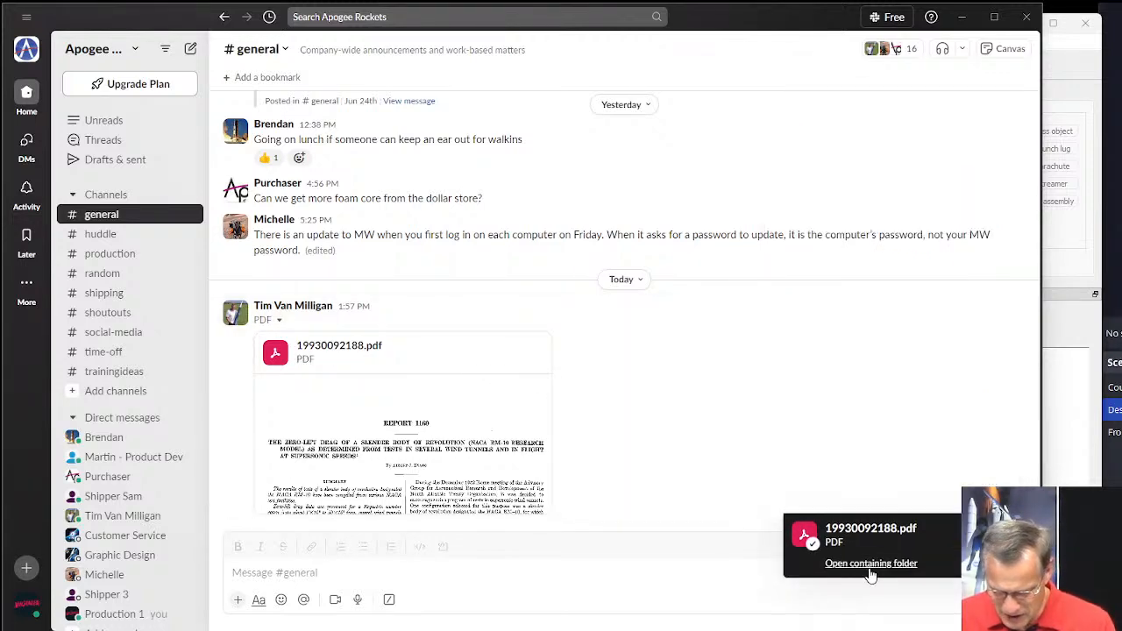
click(870, 564)
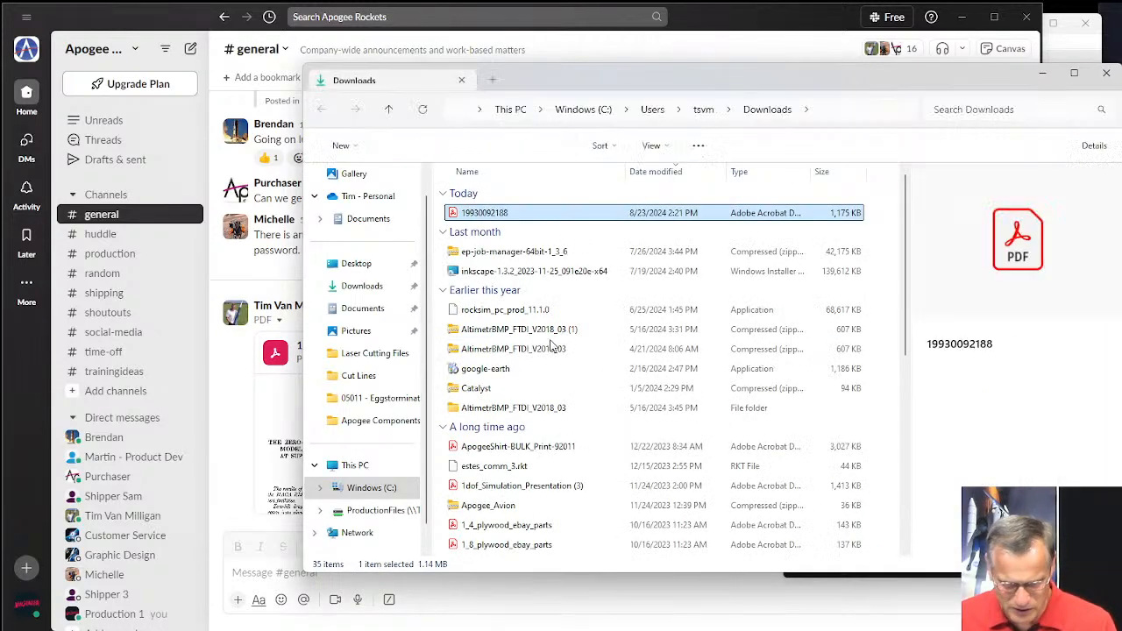
double_click(473, 213)
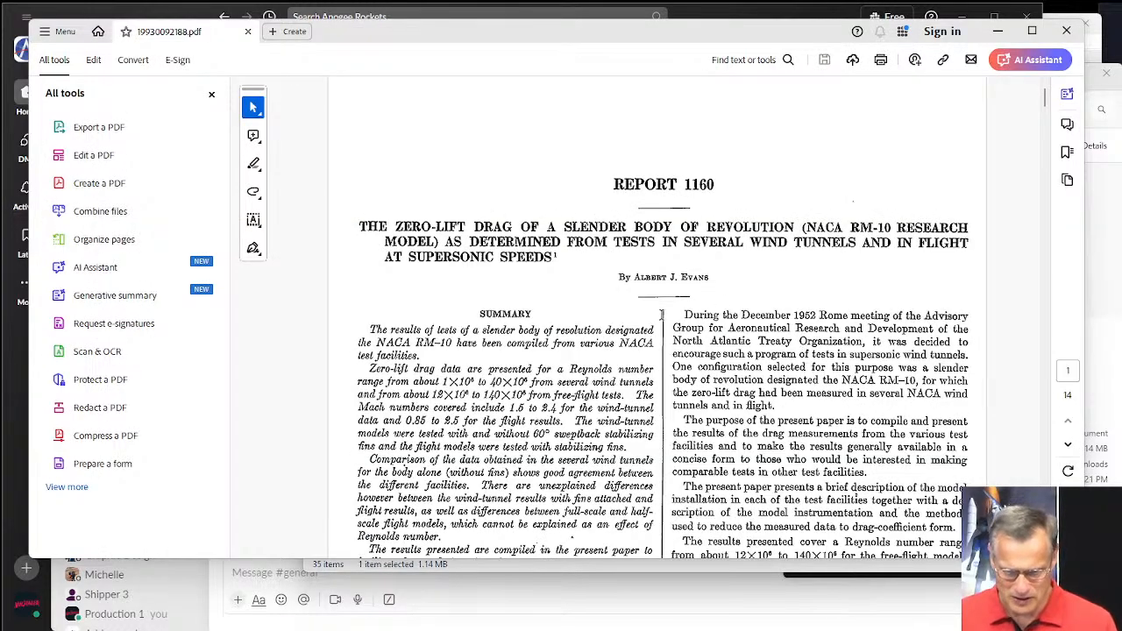
Examine Figure 1, the general configuration of the RM-10 research model on page 110, enlarged to 200%.
scroll(746, 306, down, 10)
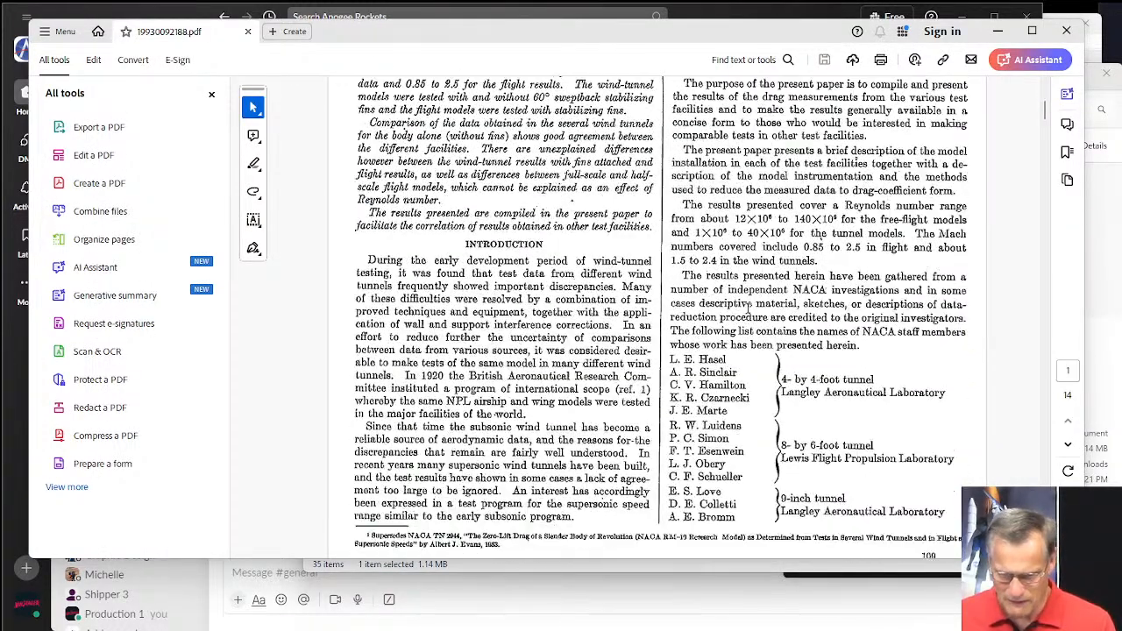
scroll(773, 325, down, 5)
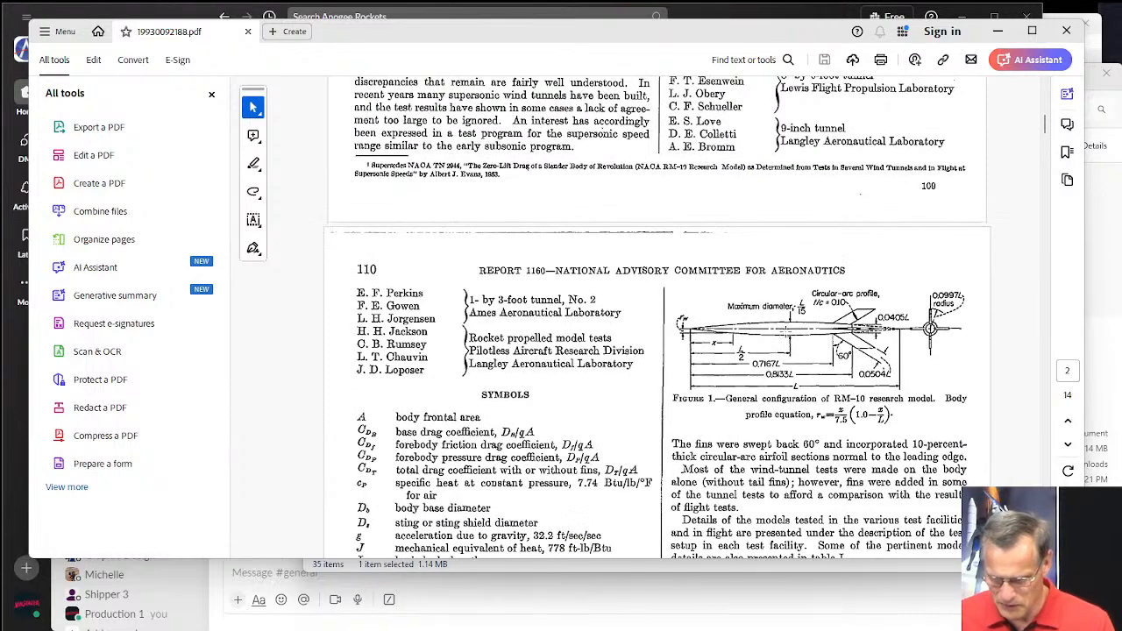
key(ctrl+equal)
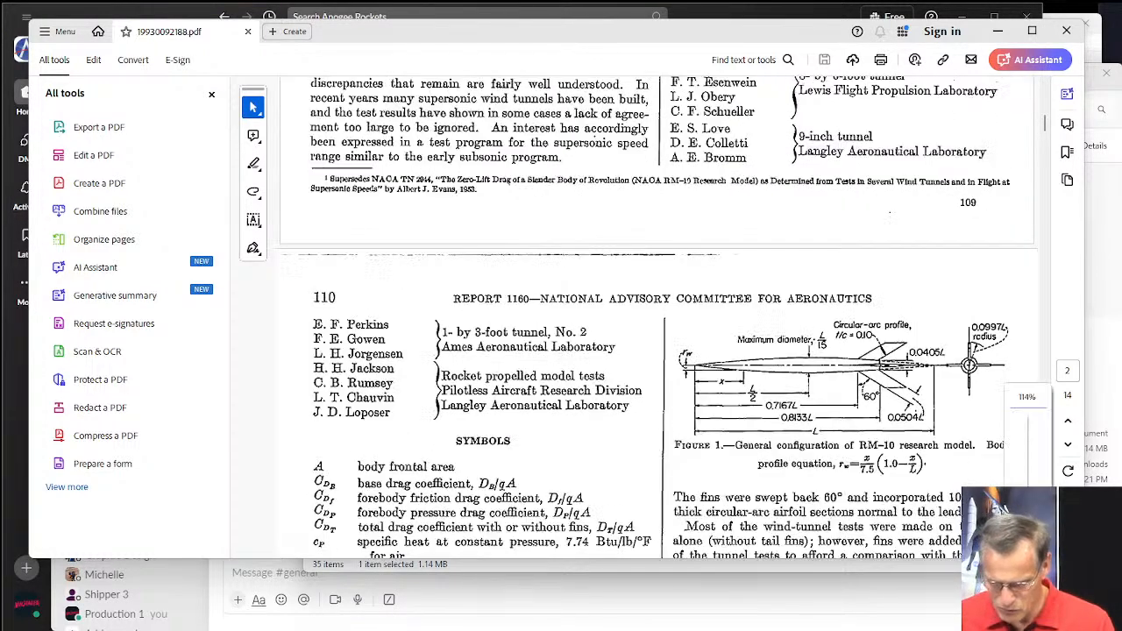
key(ctrl+equal)
key(ctrl+equal)
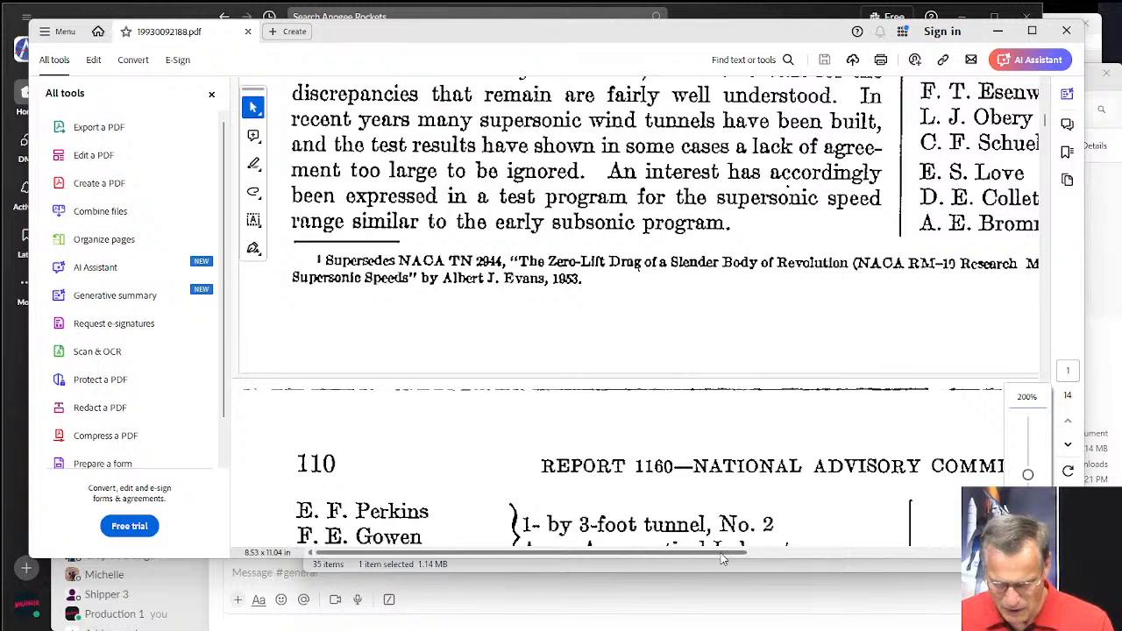
drag(722, 554, 984, 552)
scroll(863, 444, down, 7)
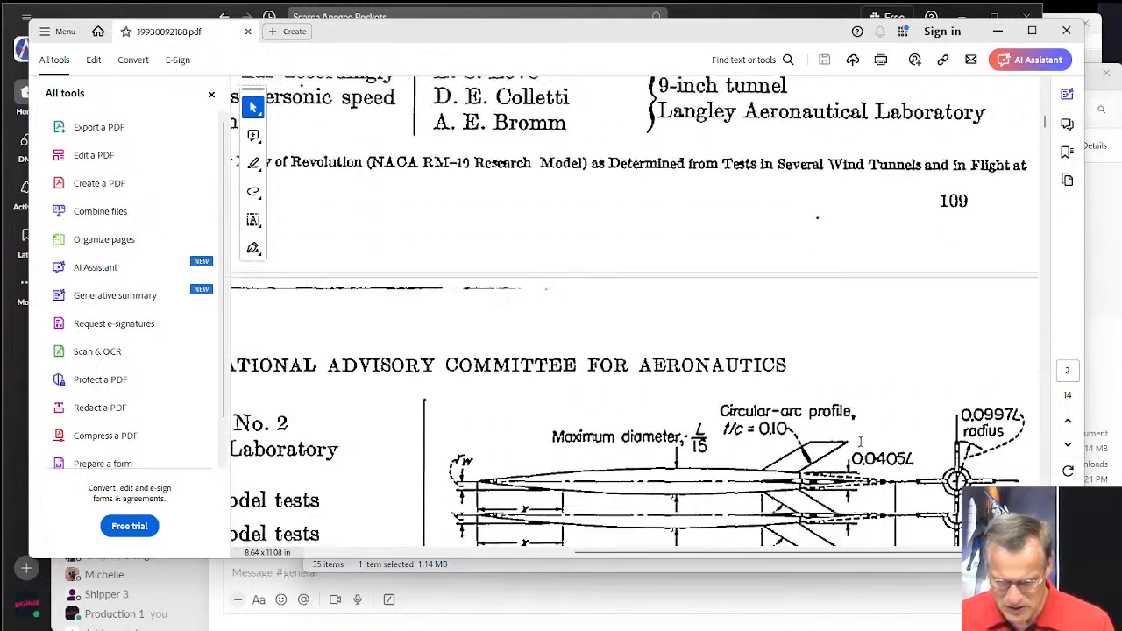
scroll(863, 444, down, 2)
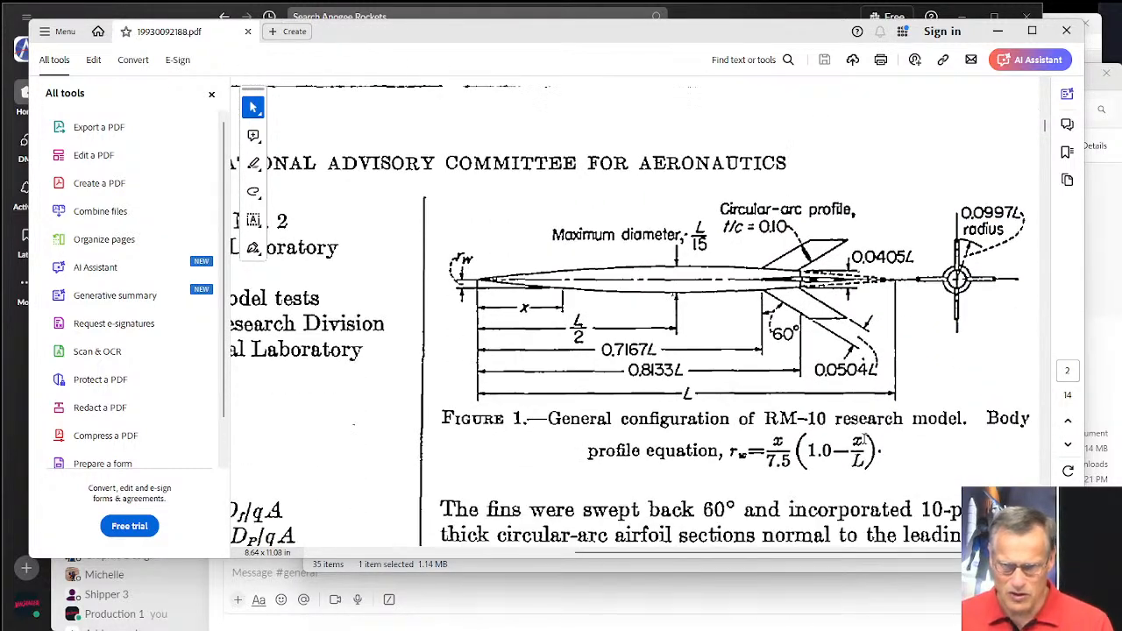
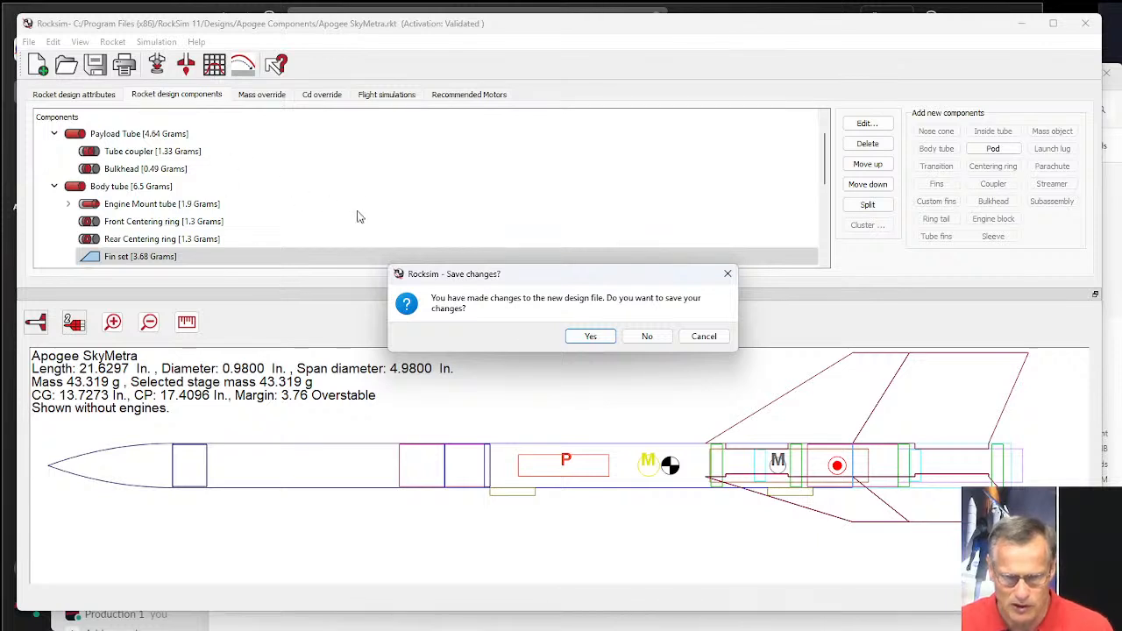
Start a blank rocket design without saving the SkyMetra changes, and close the Slack and Downloads windows.
click(646, 340)
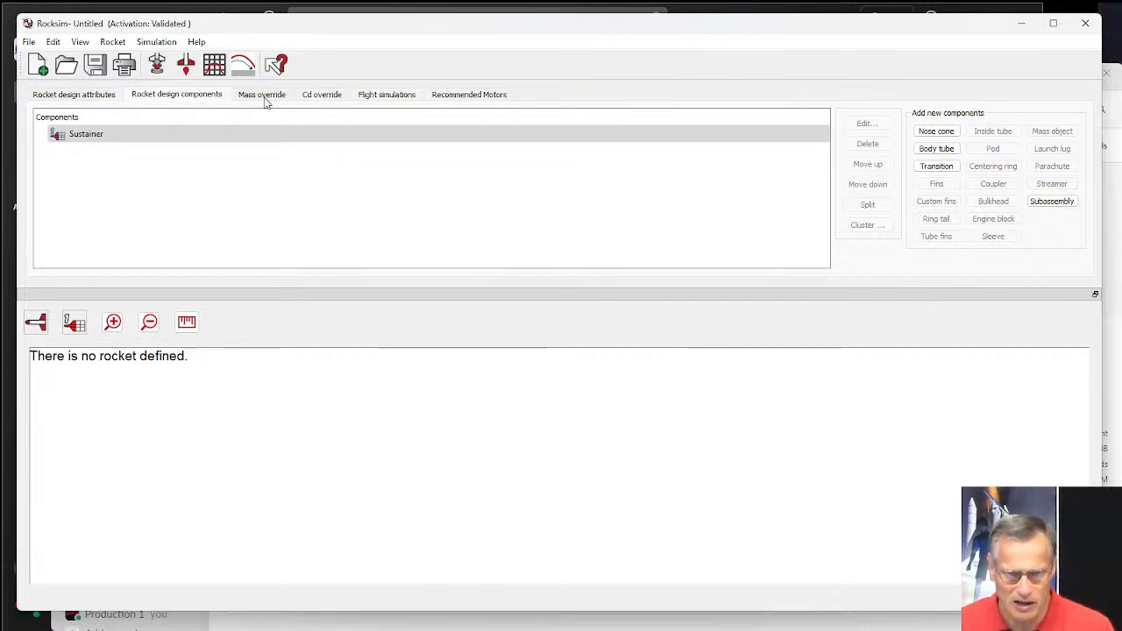
click(67, 96)
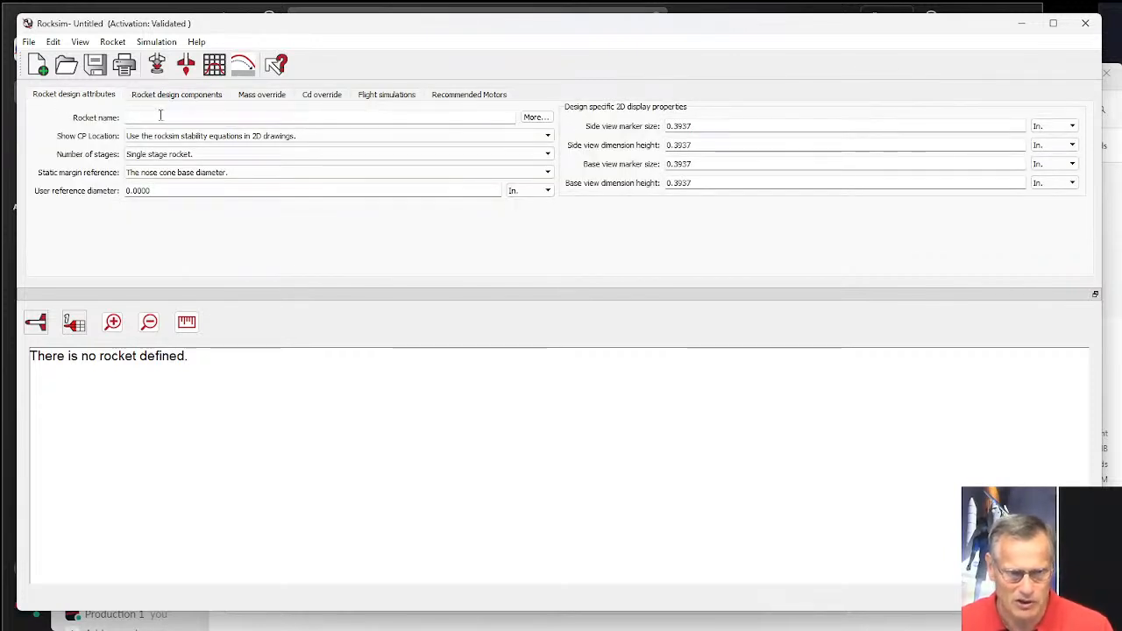
click(449, 625)
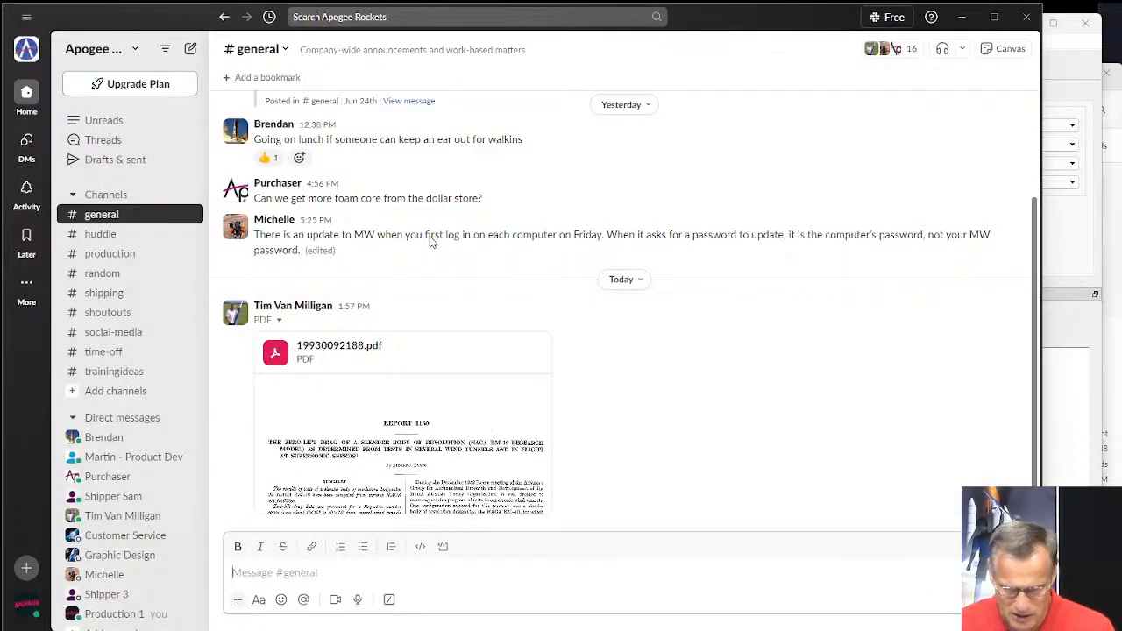
click(1026, 17)
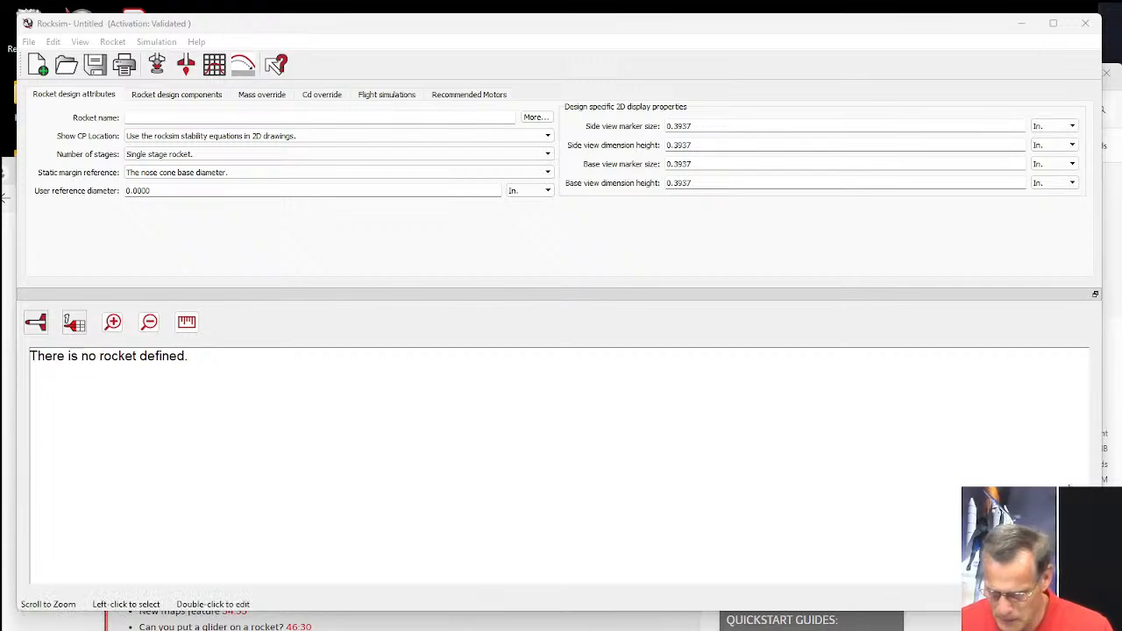
click(1108, 462)
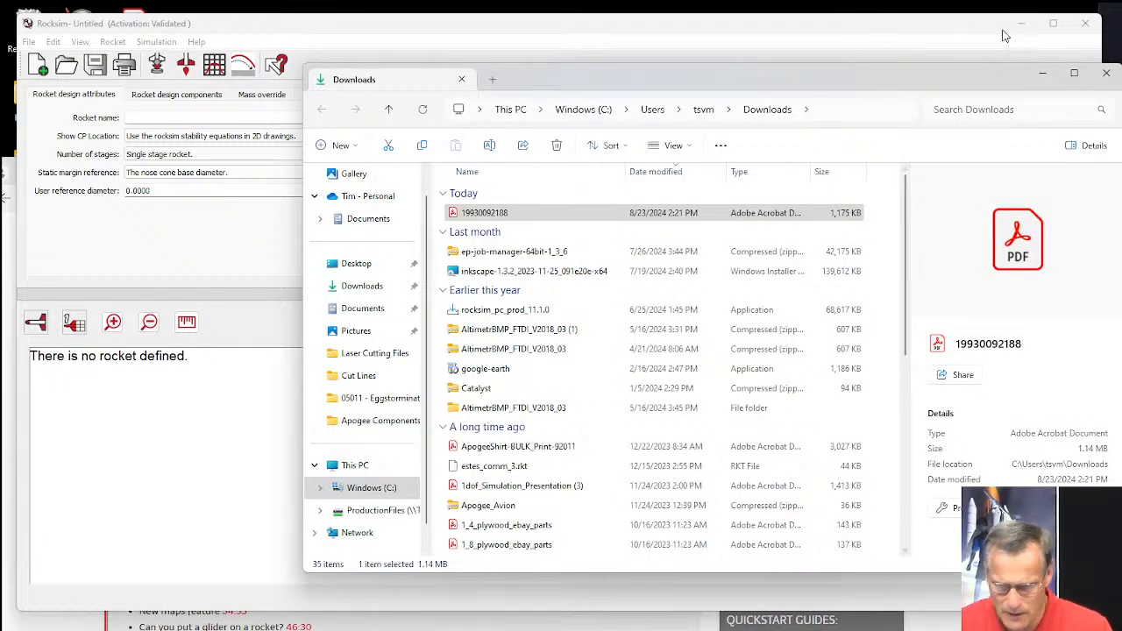
click(1107, 77)
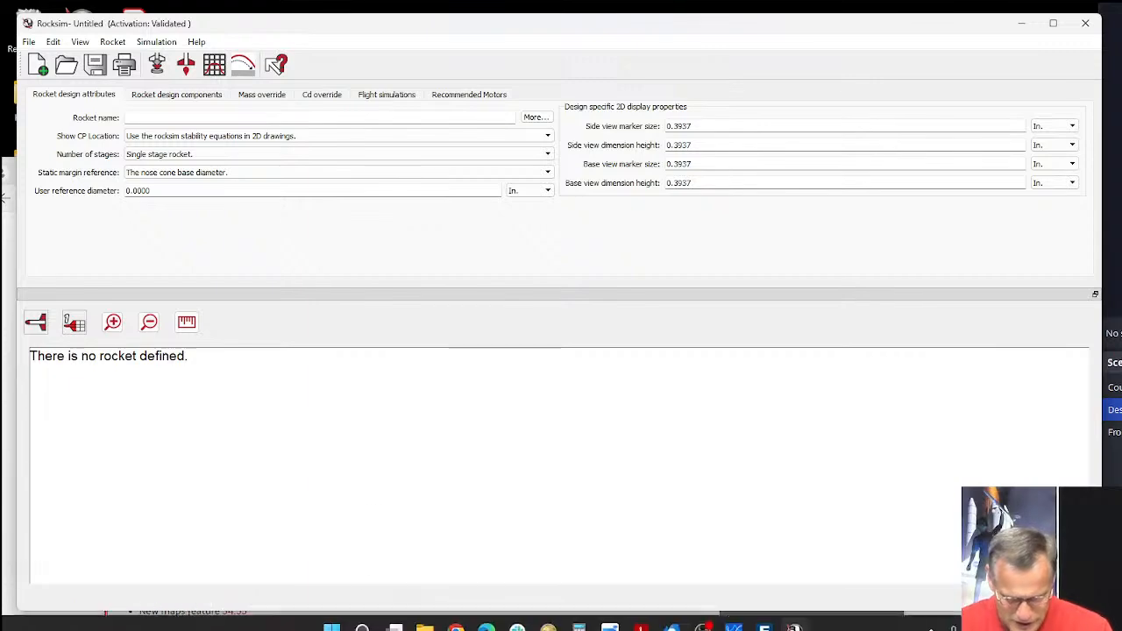
Check the model designation in the Figure 1 caption of 19930092188.pdf in Adobe Acrobat and name the new RockSim design MR-10.
click(641, 617)
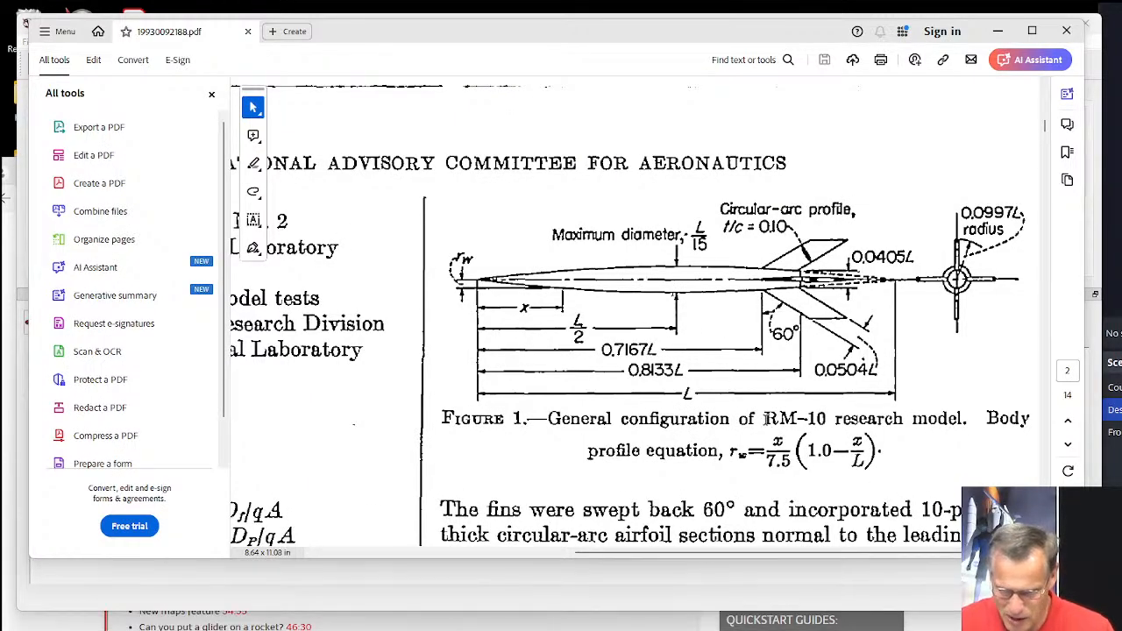
drag(764, 419, 837, 460)
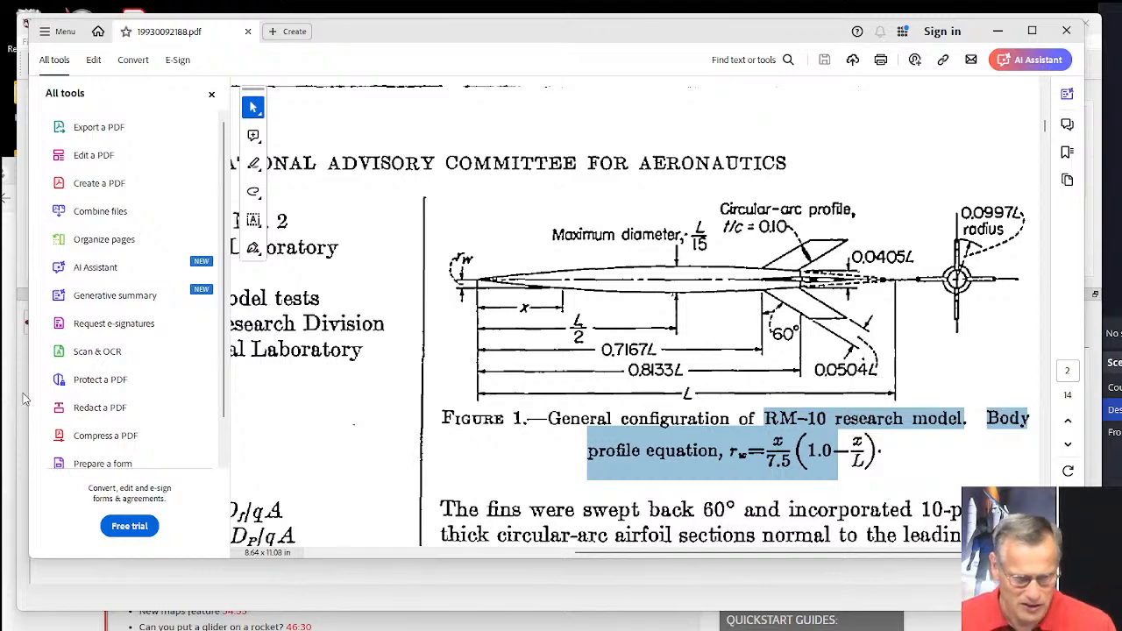
click(66, 574)
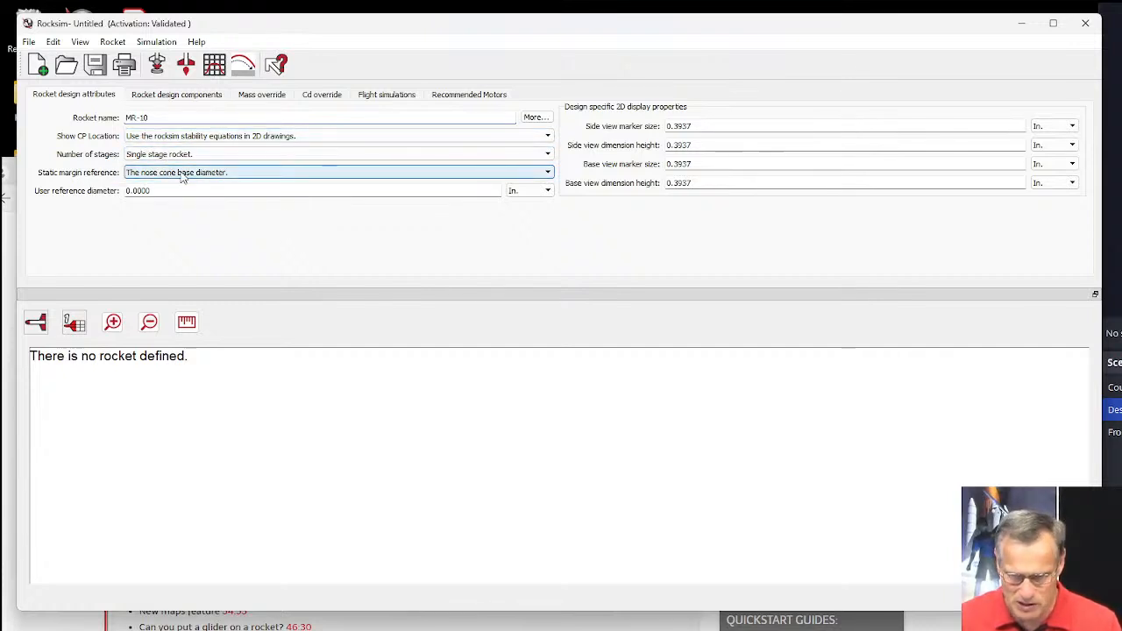
Add a nose cone to the sustainer from the parts database sorted by diameter, choosing Apogee part 20069 (PNC-41.6).
click(204, 100)
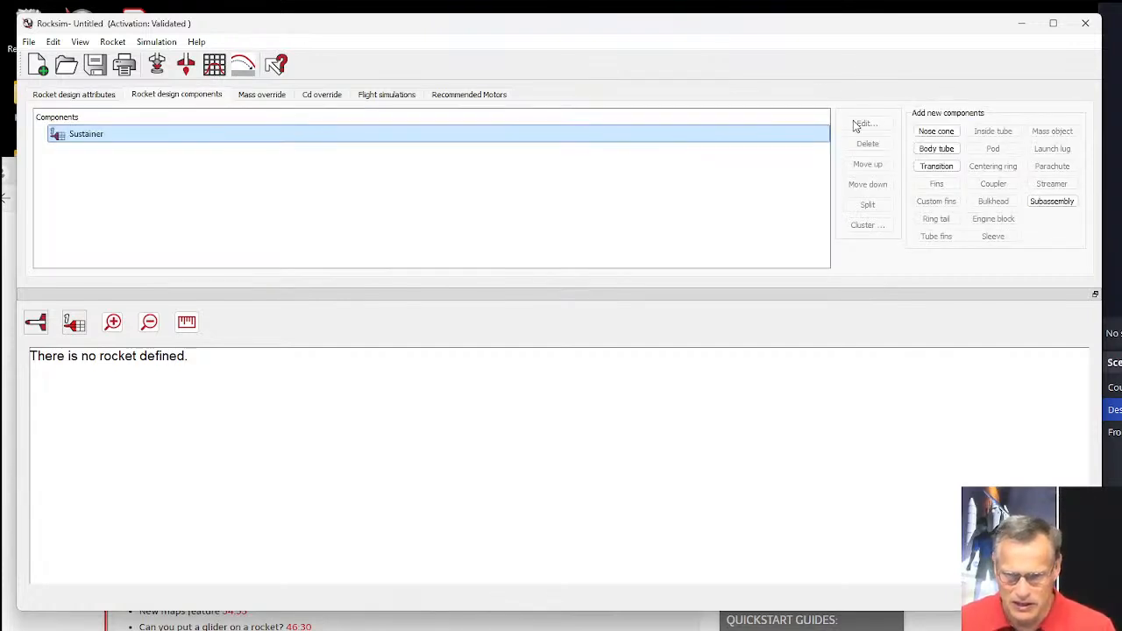
click(936, 132)
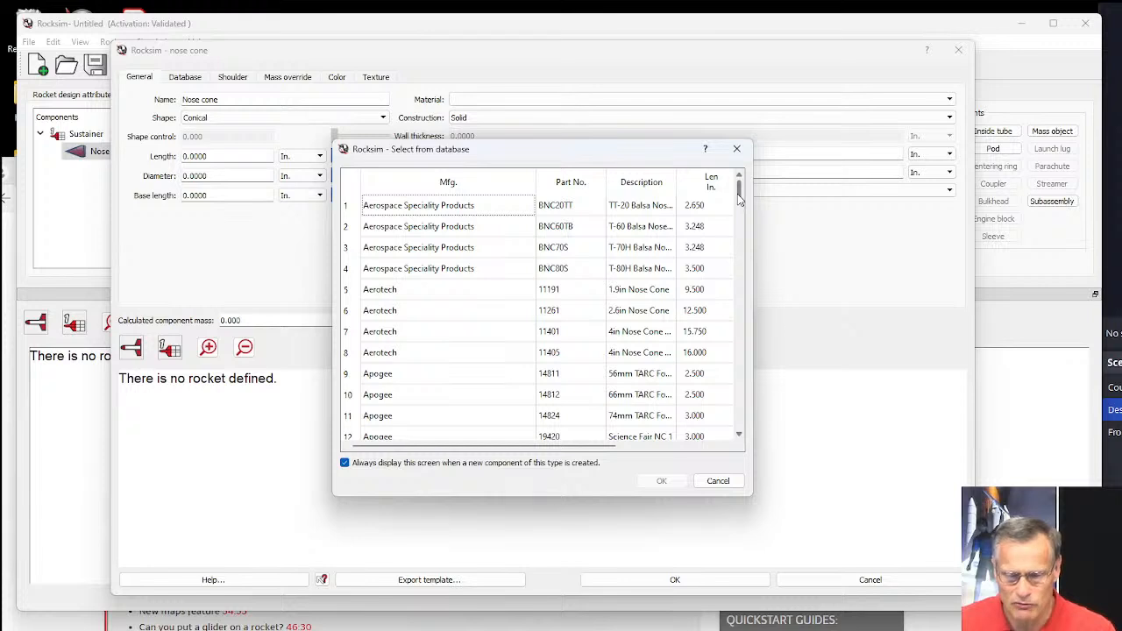
mouse_move(737, 193)
mouse_down()
mouse_move(745, 218)
mouse_move(747, 192)
mouse_up()
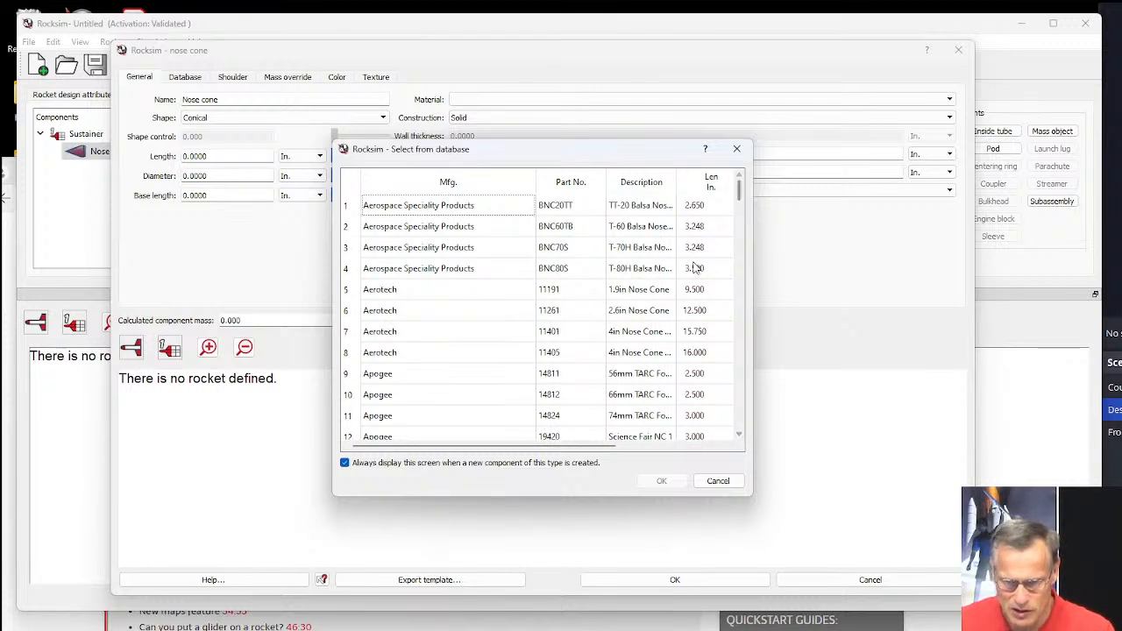
drag(600, 456, 679, 453)
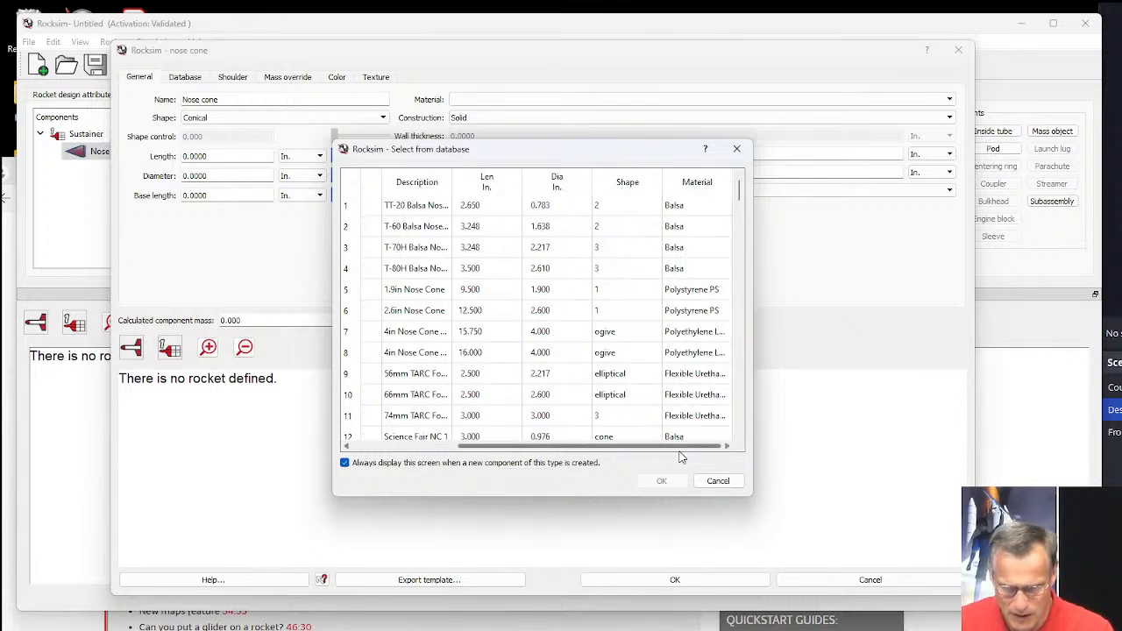
click(549, 187)
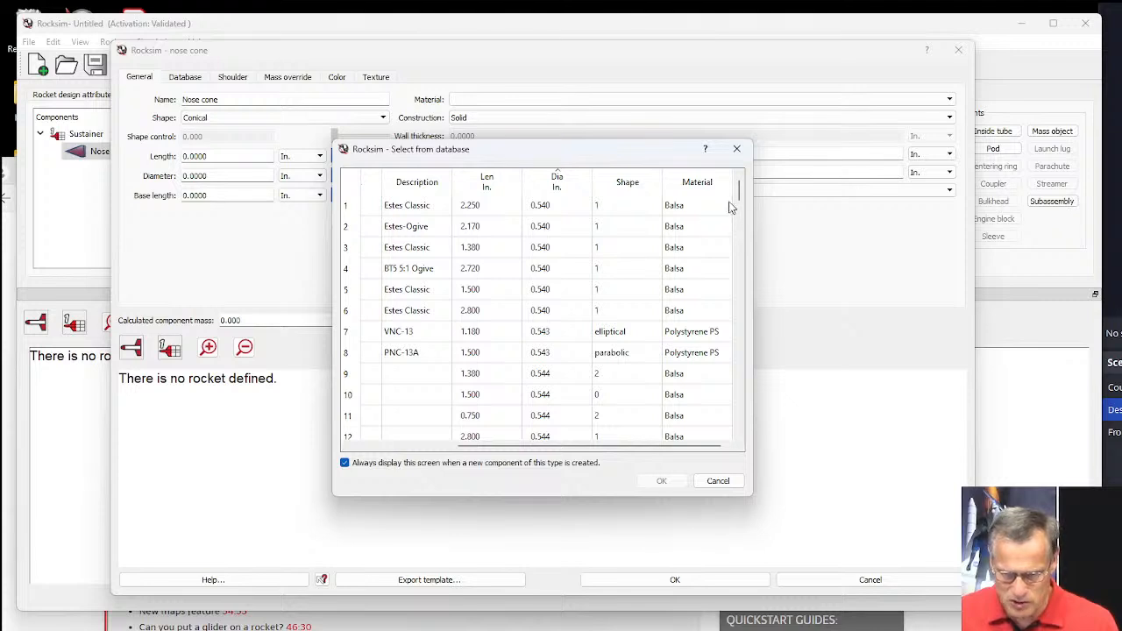
drag(741, 197, 732, 311)
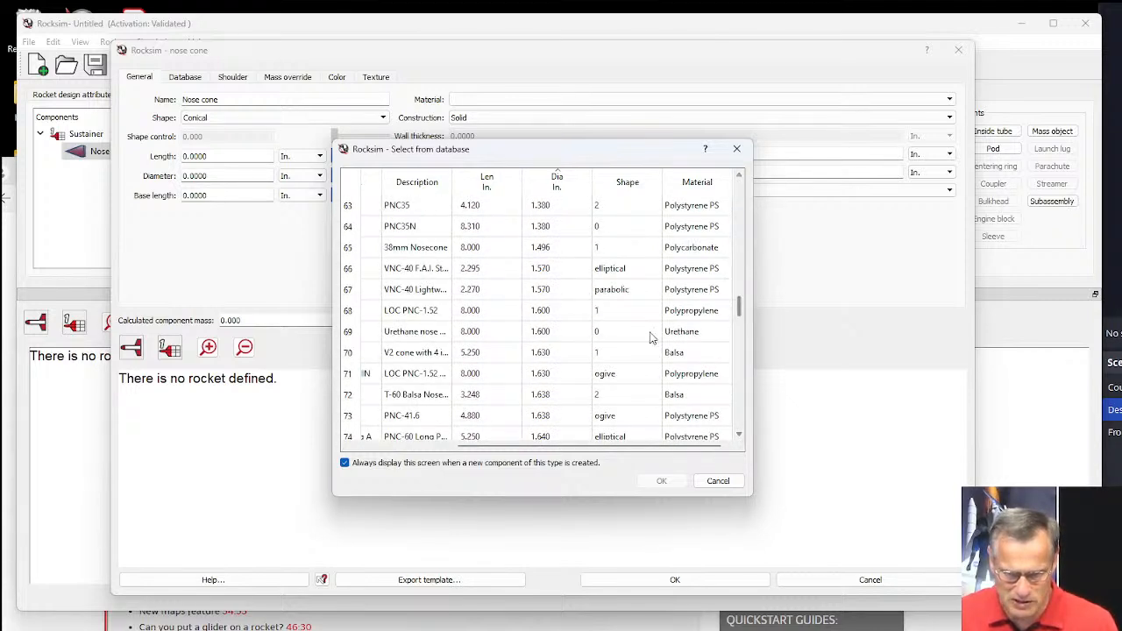
click(537, 360)
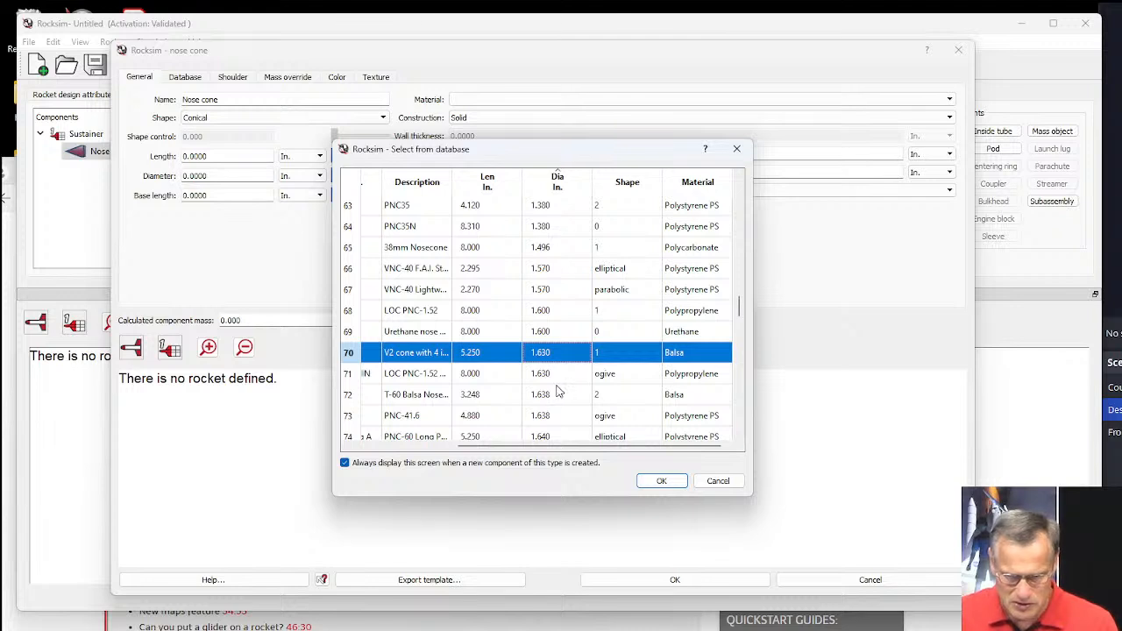
drag(546, 451, 453, 451)
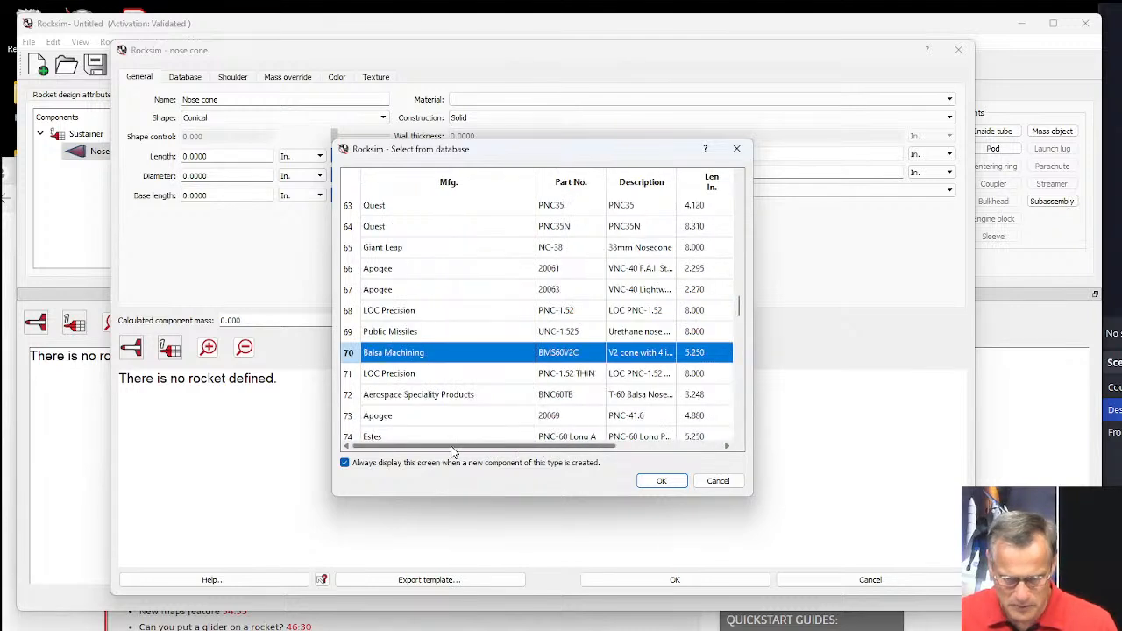
click(638, 419)
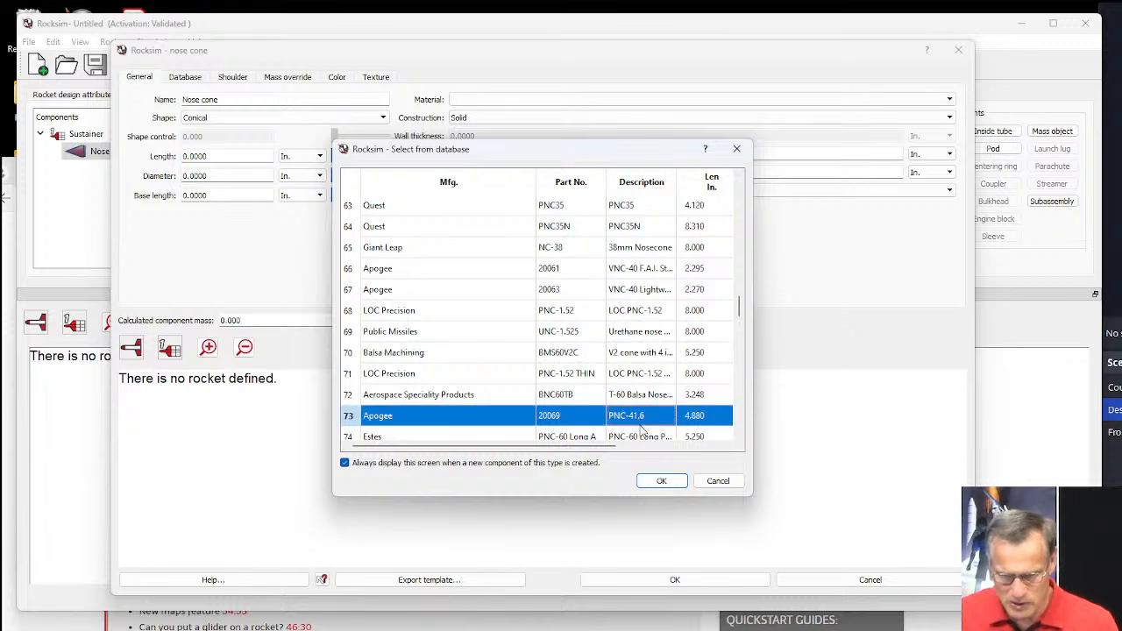
click(662, 480)
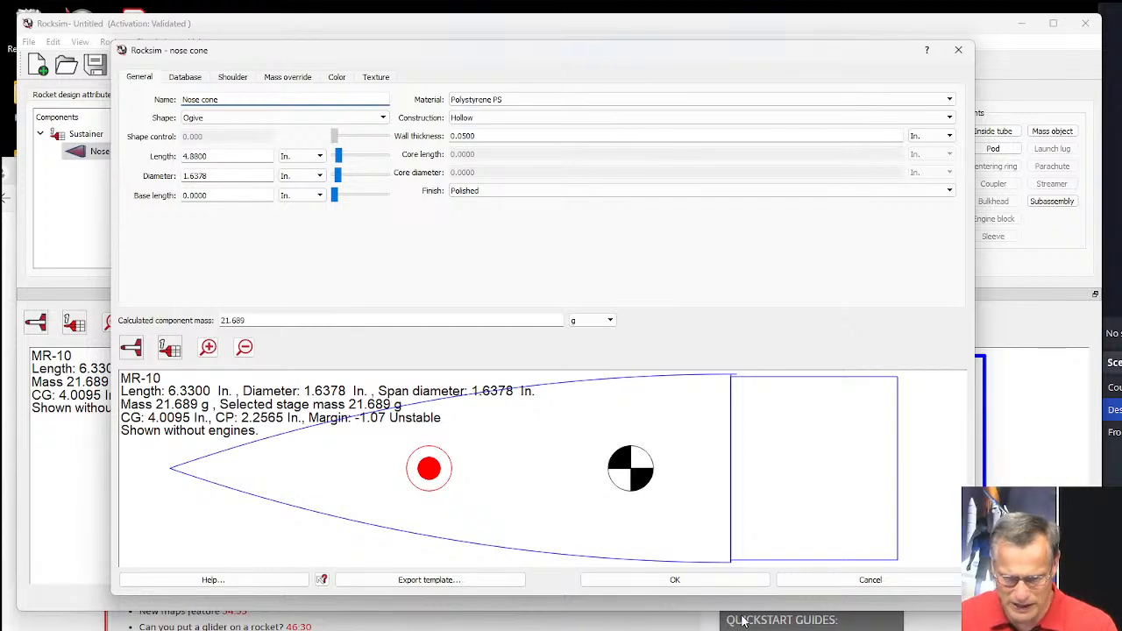
Check the body proportions in the report's RM-10 drawing and lengthen the nose cone to 10.625 in.
click(981, 621)
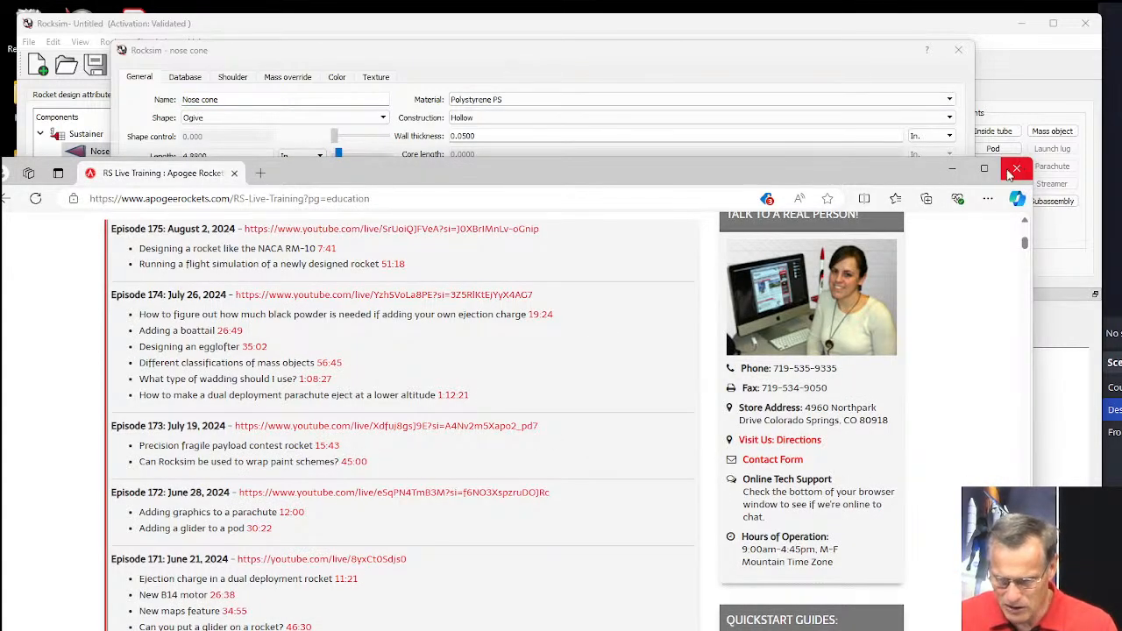
click(955, 171)
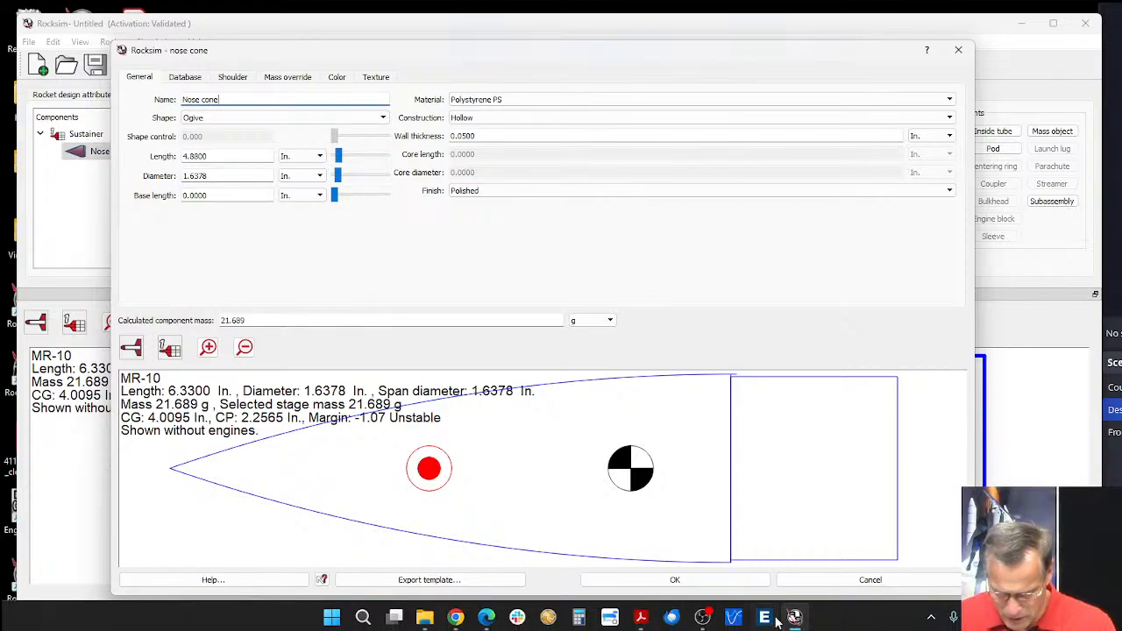
click(642, 619)
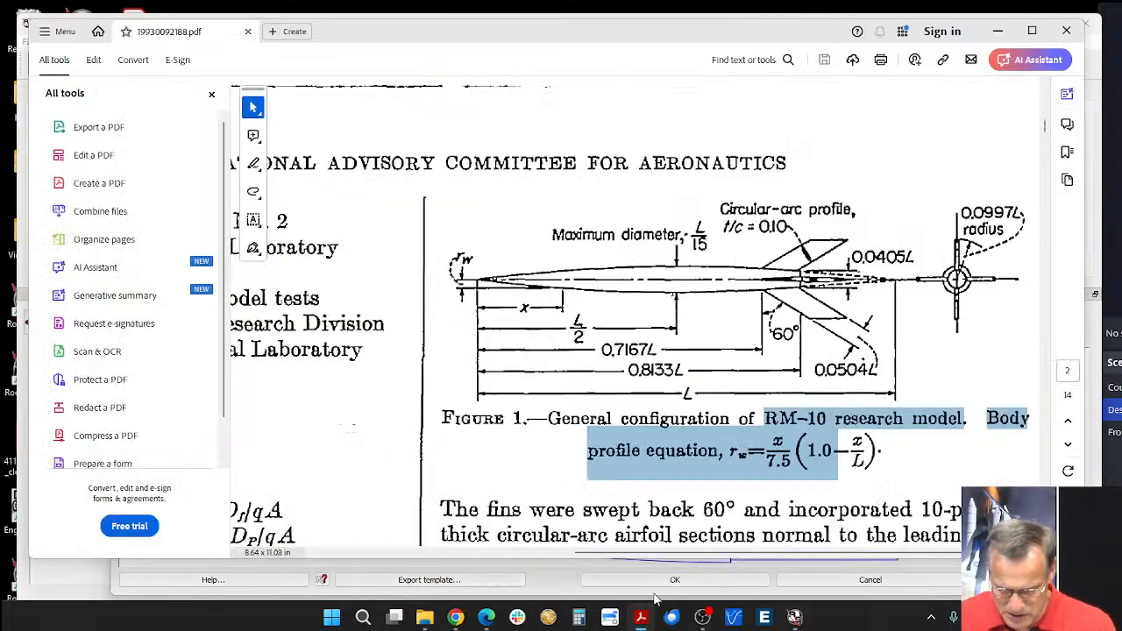
drag(757, 38, 813, 204)
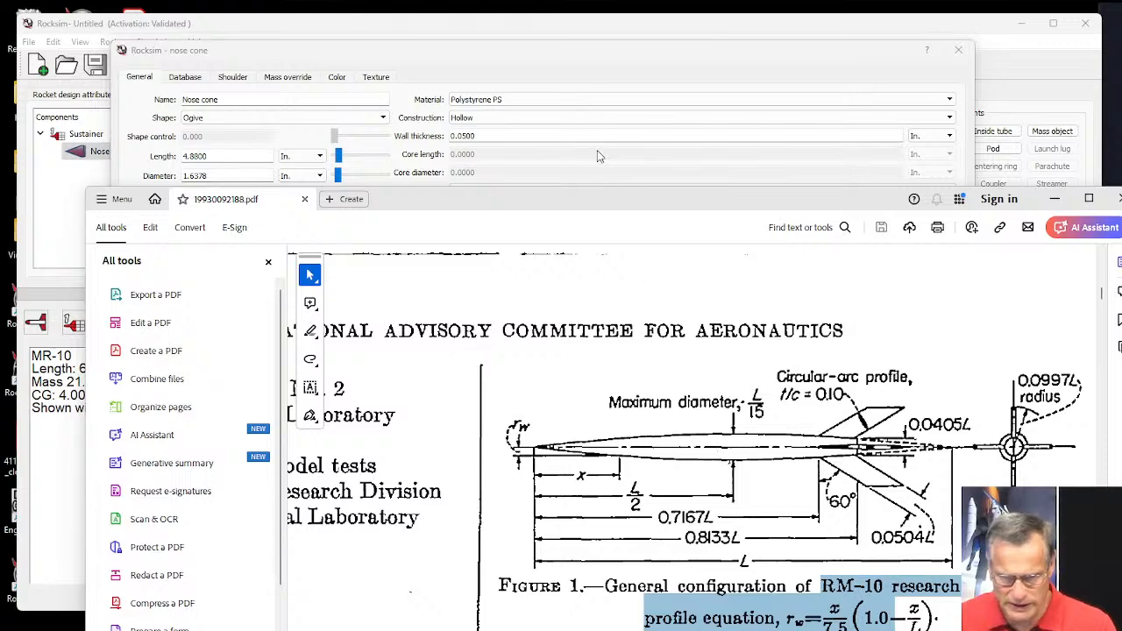
drag(530, 49, 529, 30)
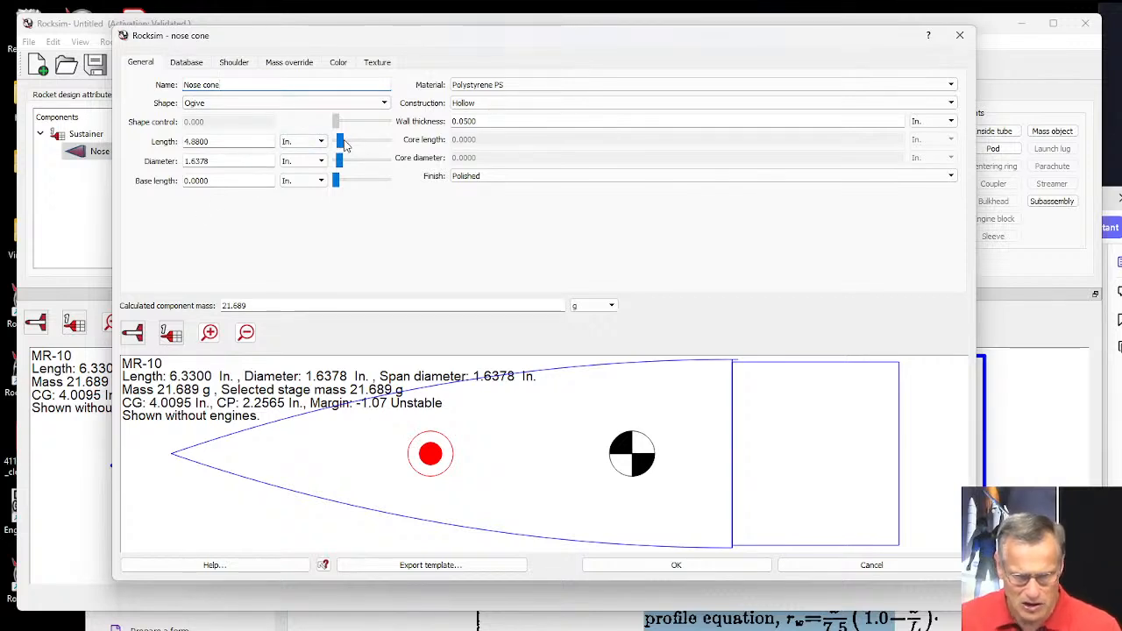
drag(340, 141, 348, 145)
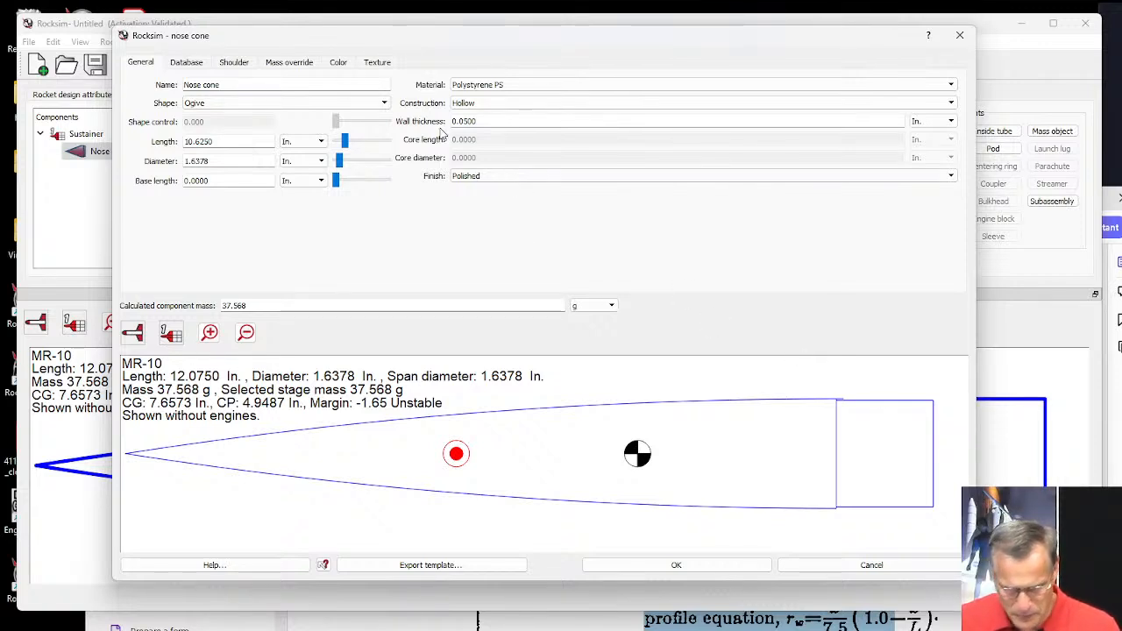
Set the nose cone's shoulder length to 0.25 in. and accept the nose cone.
click(230, 63)
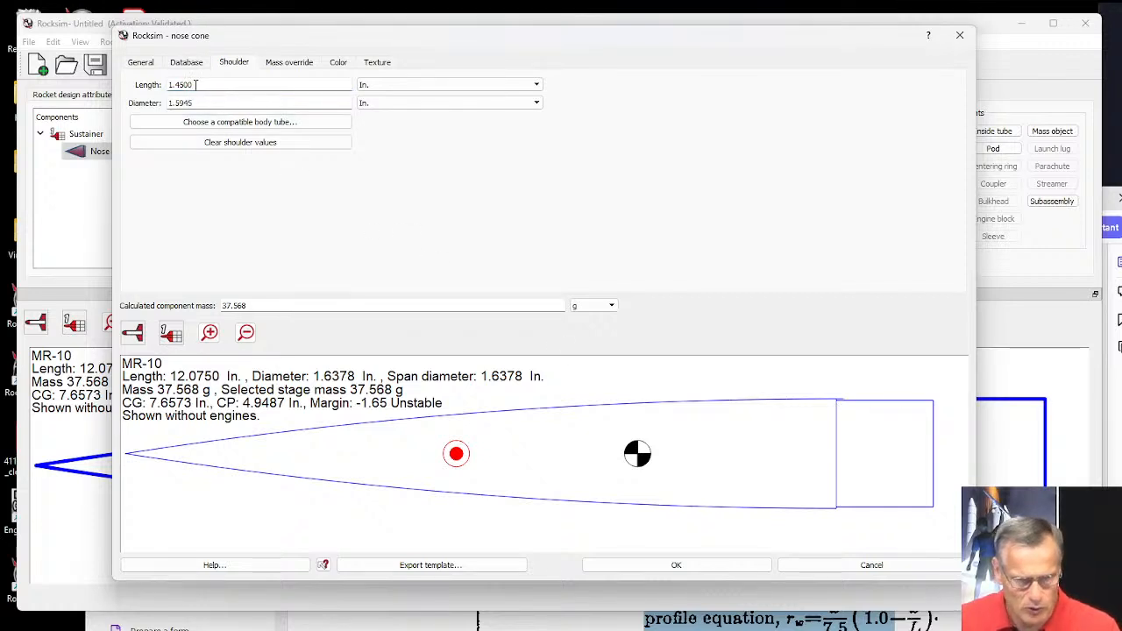
drag(196, 84, 163, 84)
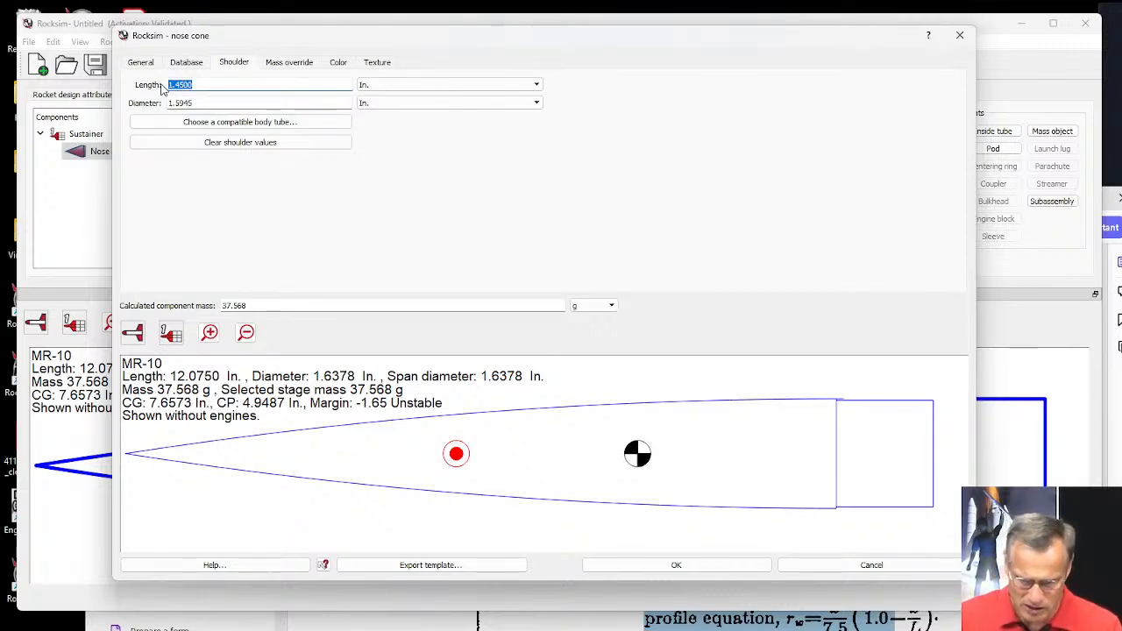
text(2)
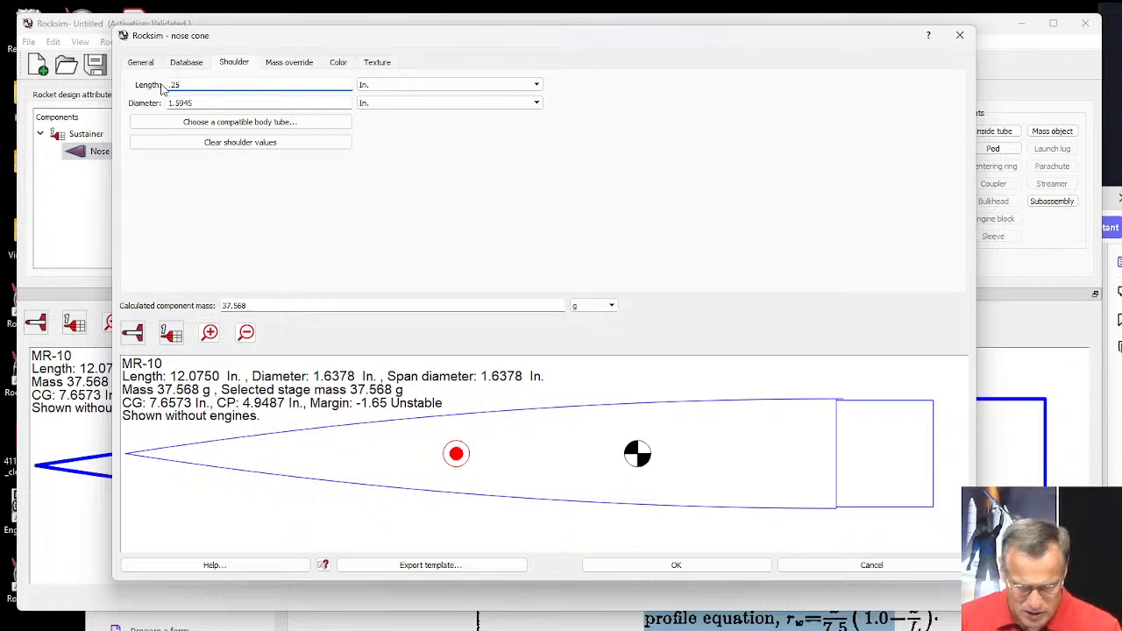
text(5)
key(Tab)
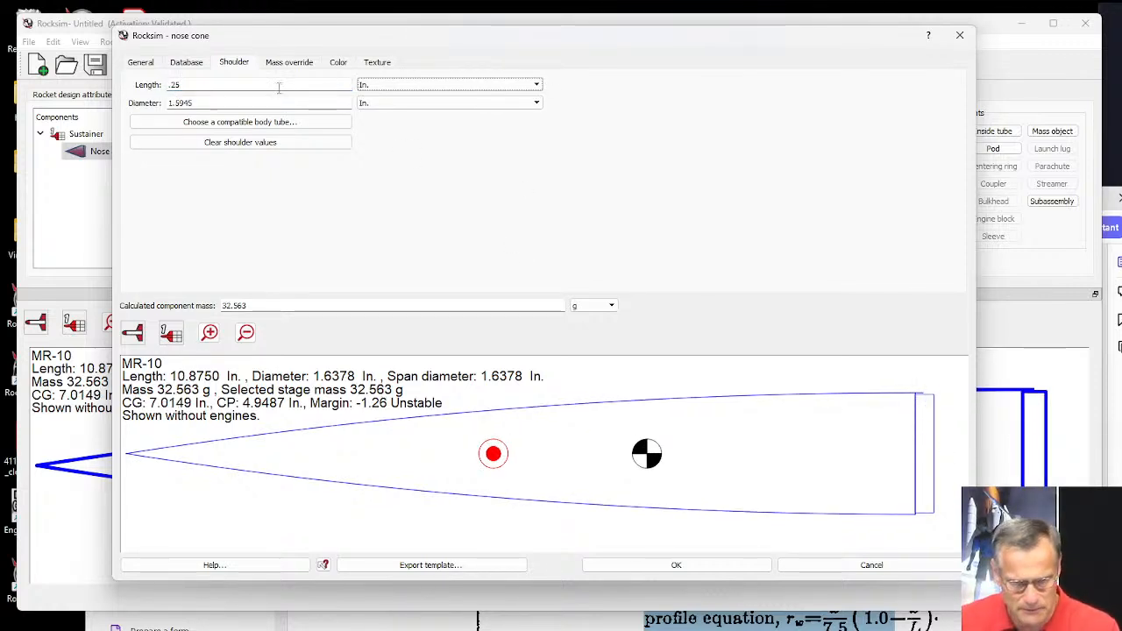
click(677, 566)
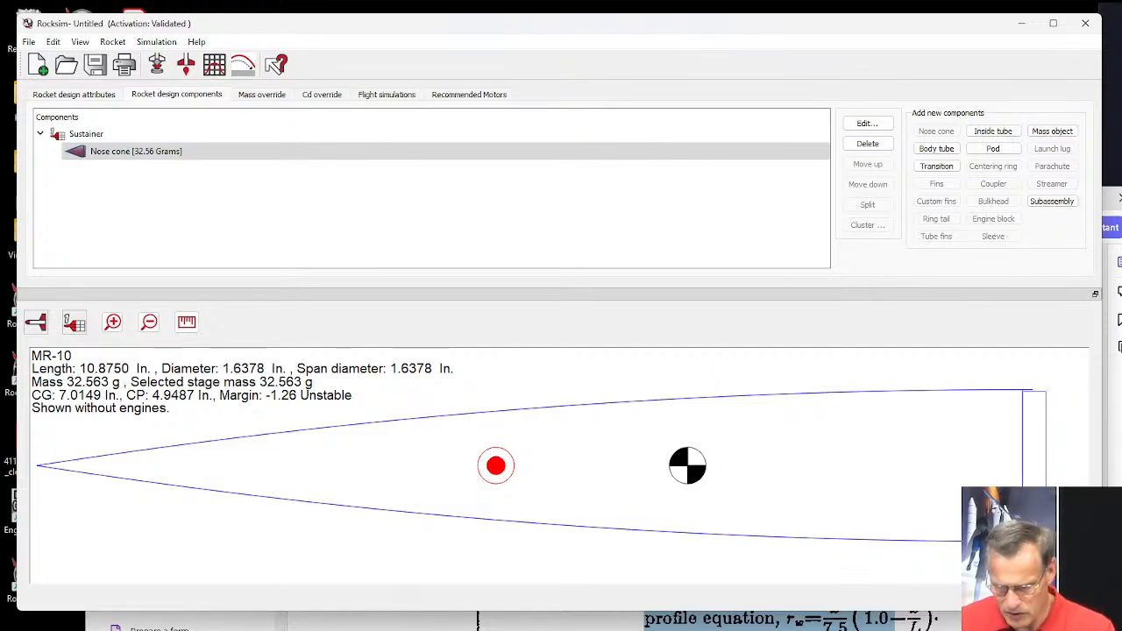
Review the RM-10 configuration drawing in the Acrobat report again and return to the RockSim design.
click(764, 622)
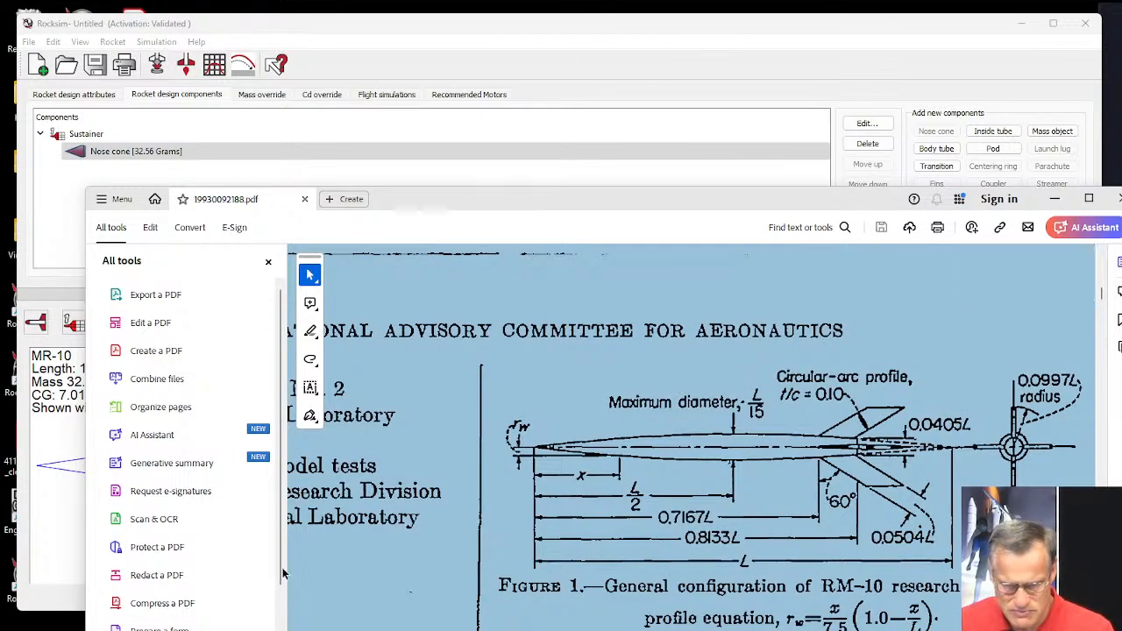
click(261, 549)
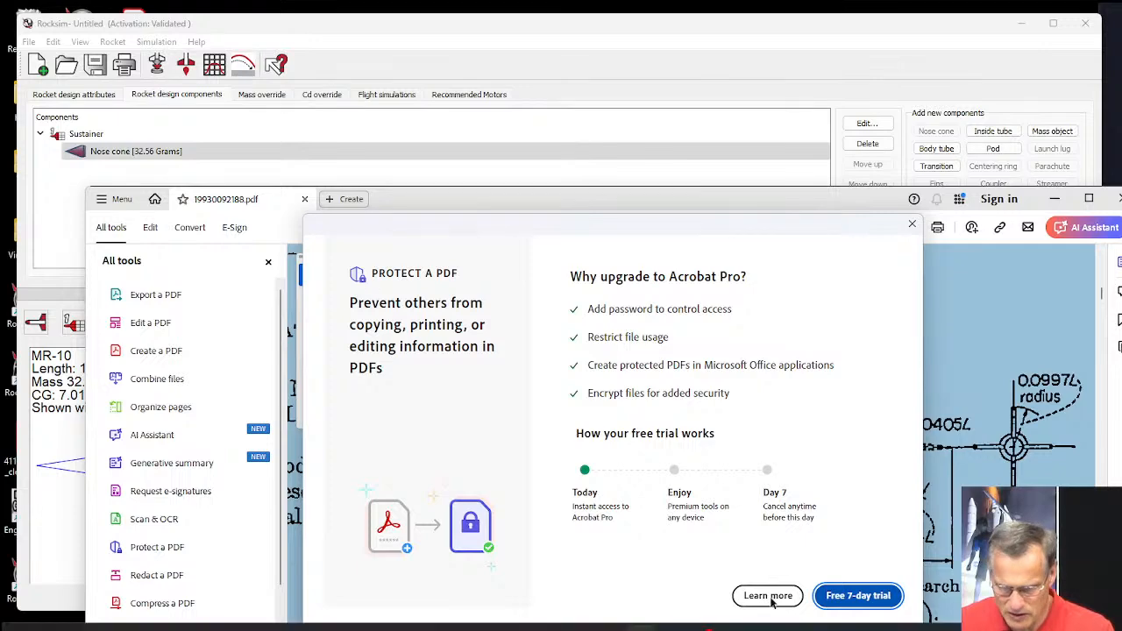
click(911, 223)
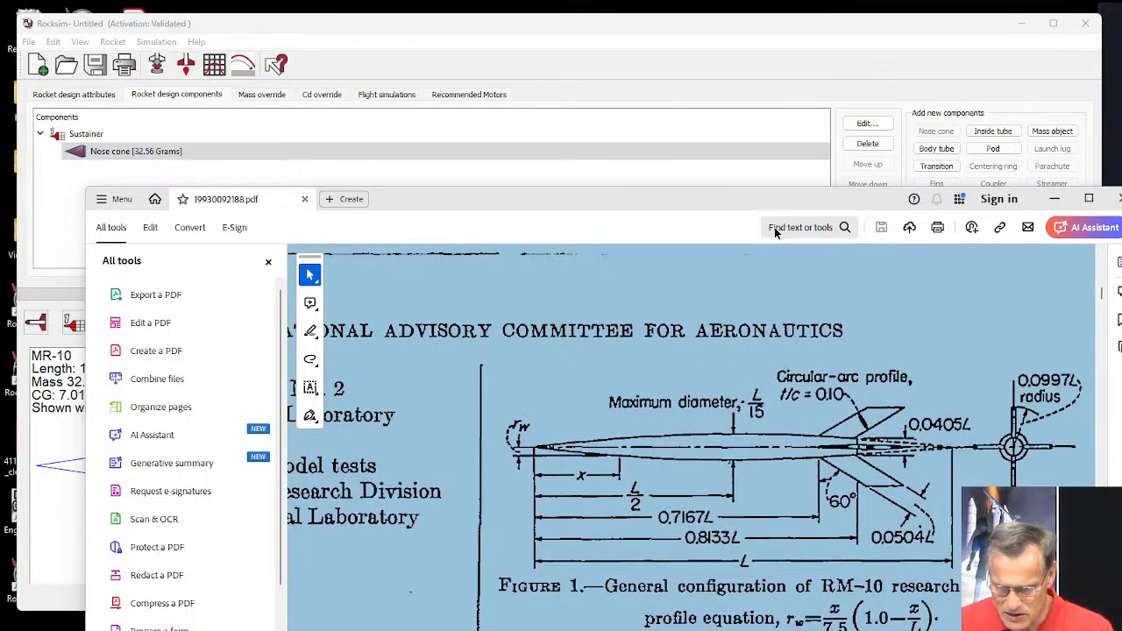
key(Escape)
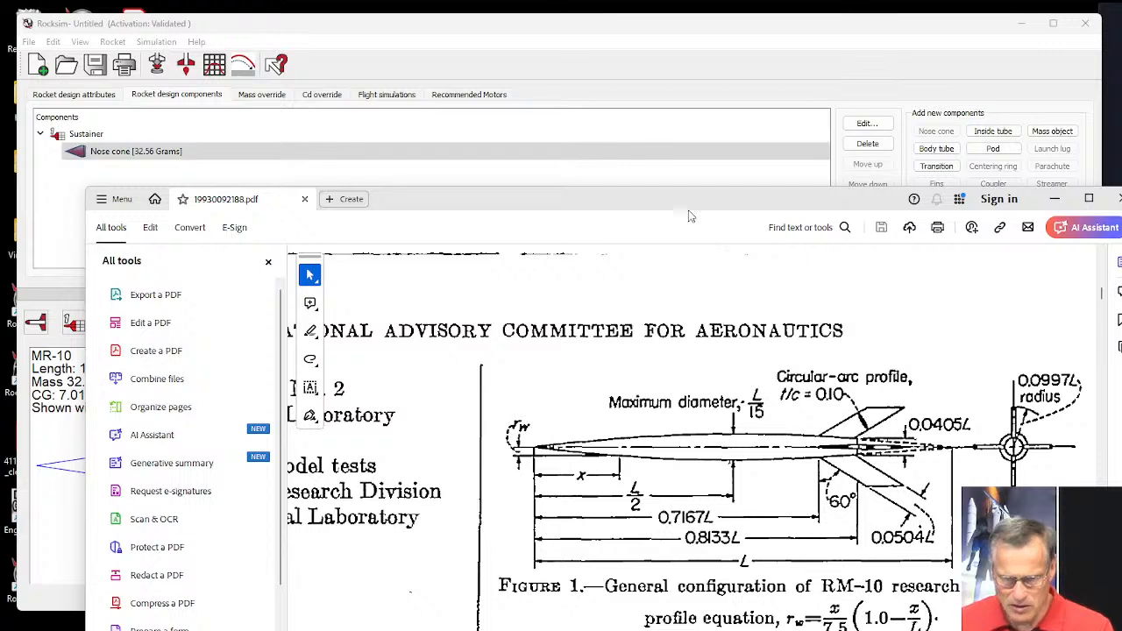
click(727, 42)
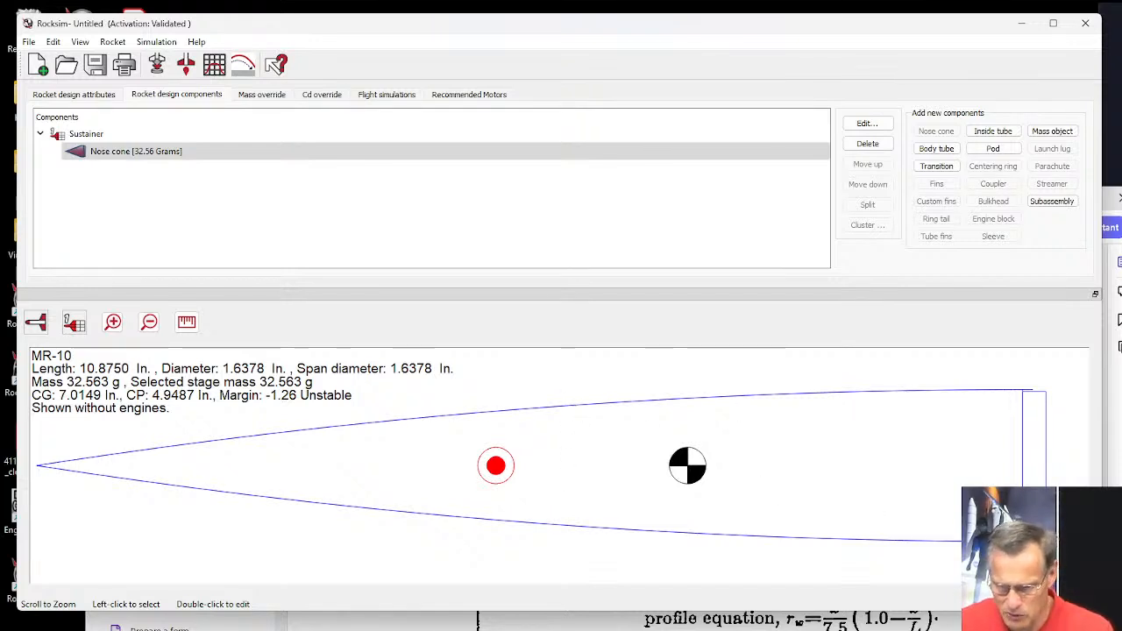
Glance at the RM-10 drawing, then add a transition after the nose cone without a database part and enlarge its properties window.
key(alt+Tab)
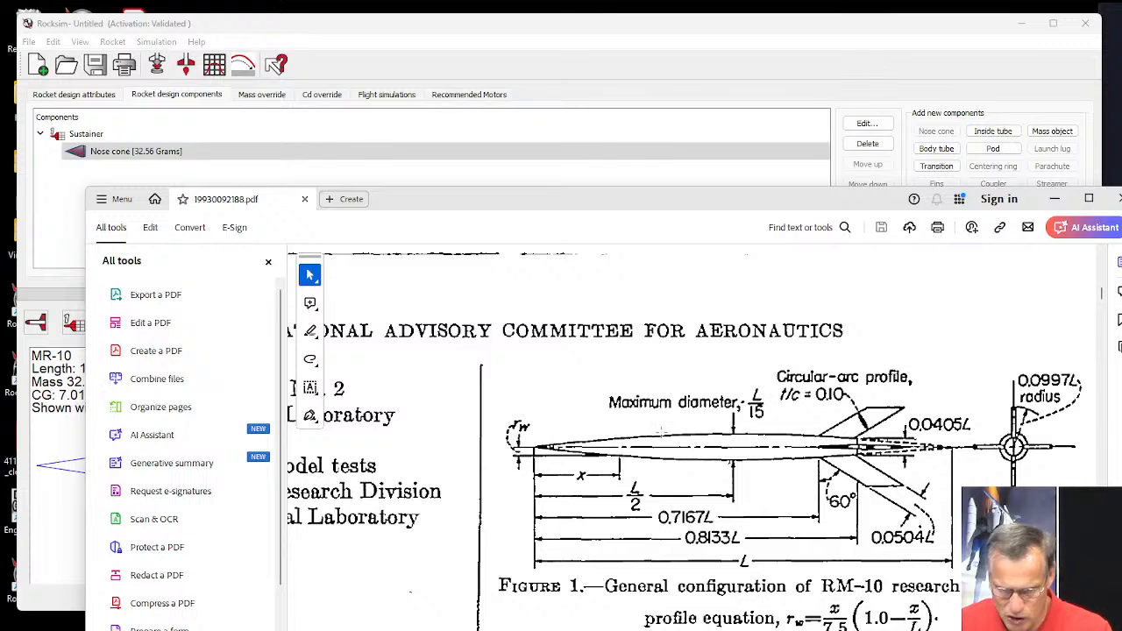
click(859, 76)
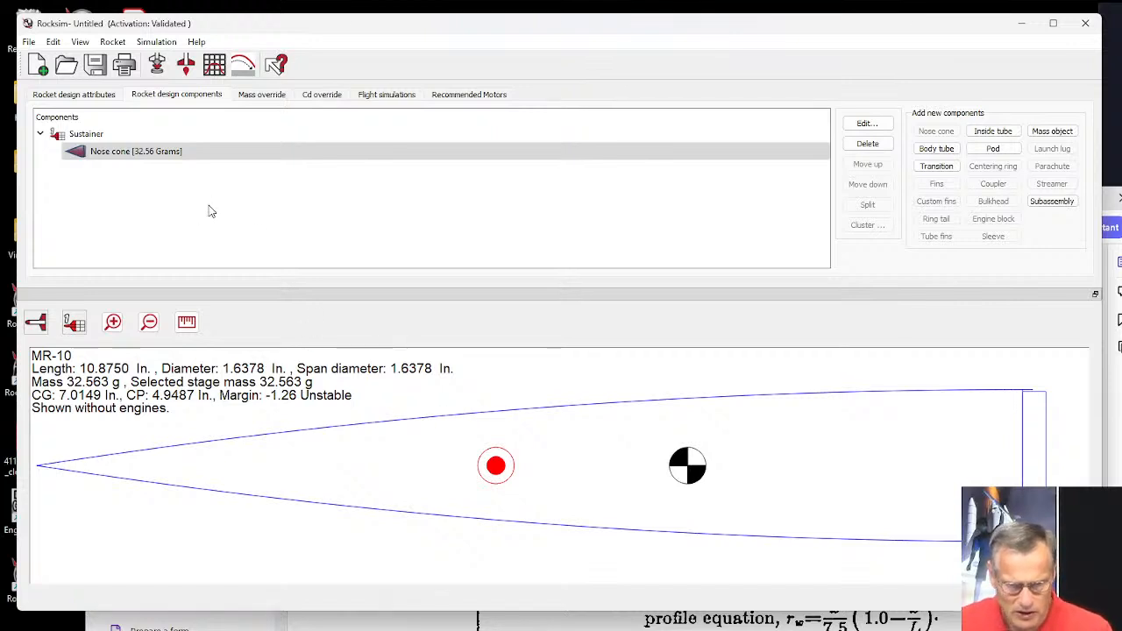
click(937, 168)
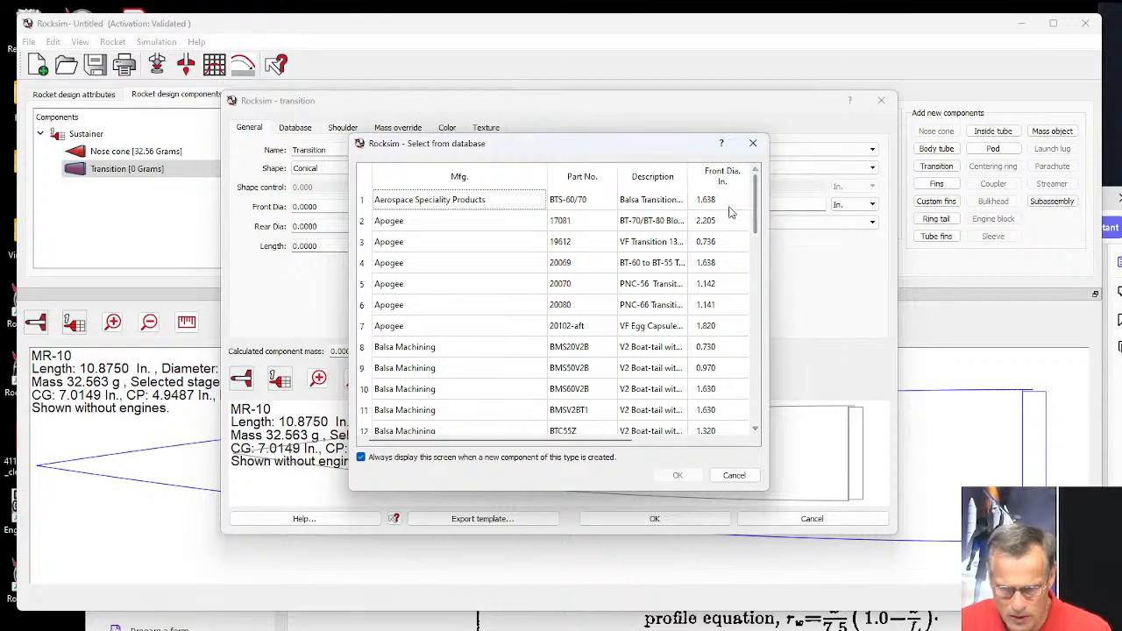
click(734, 475)
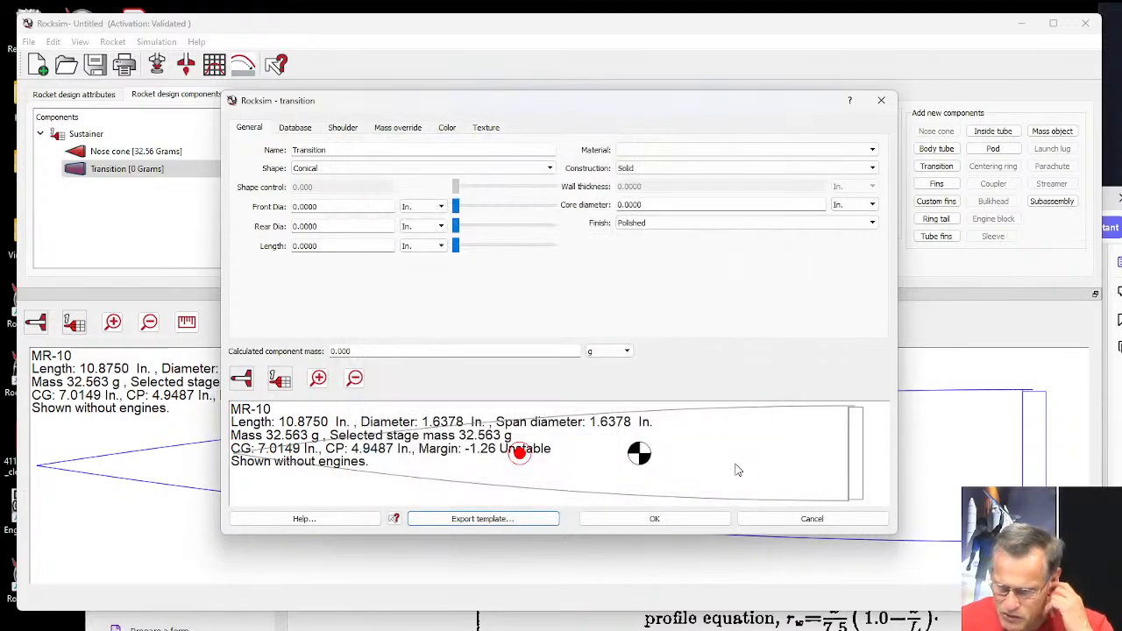
drag(336, 110, 180, 36)
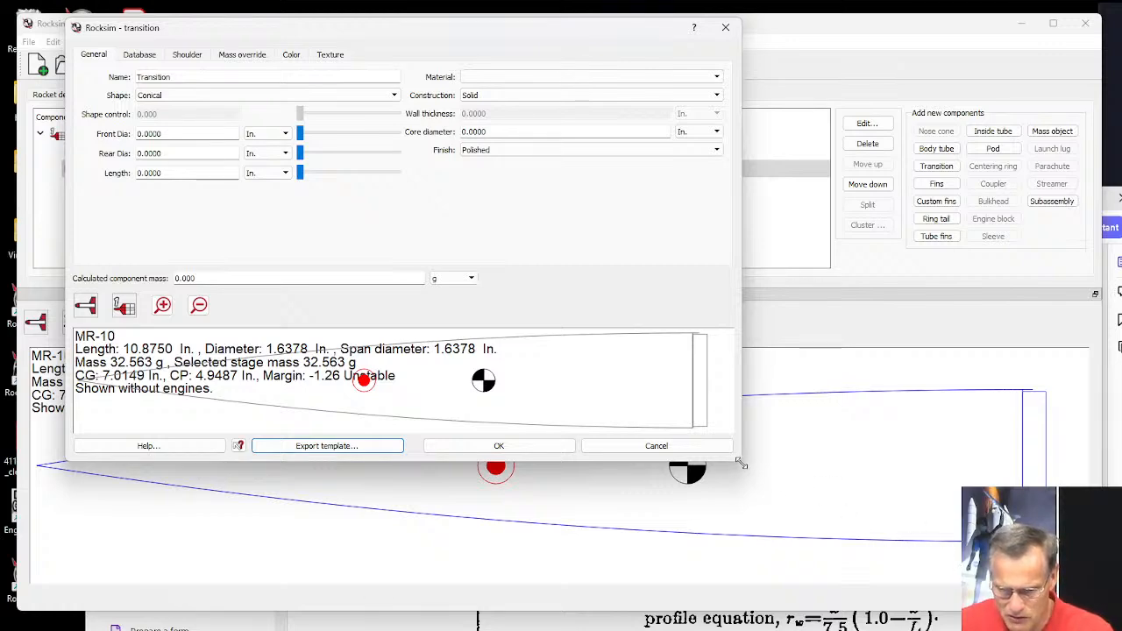
drag(738, 460, 1091, 606)
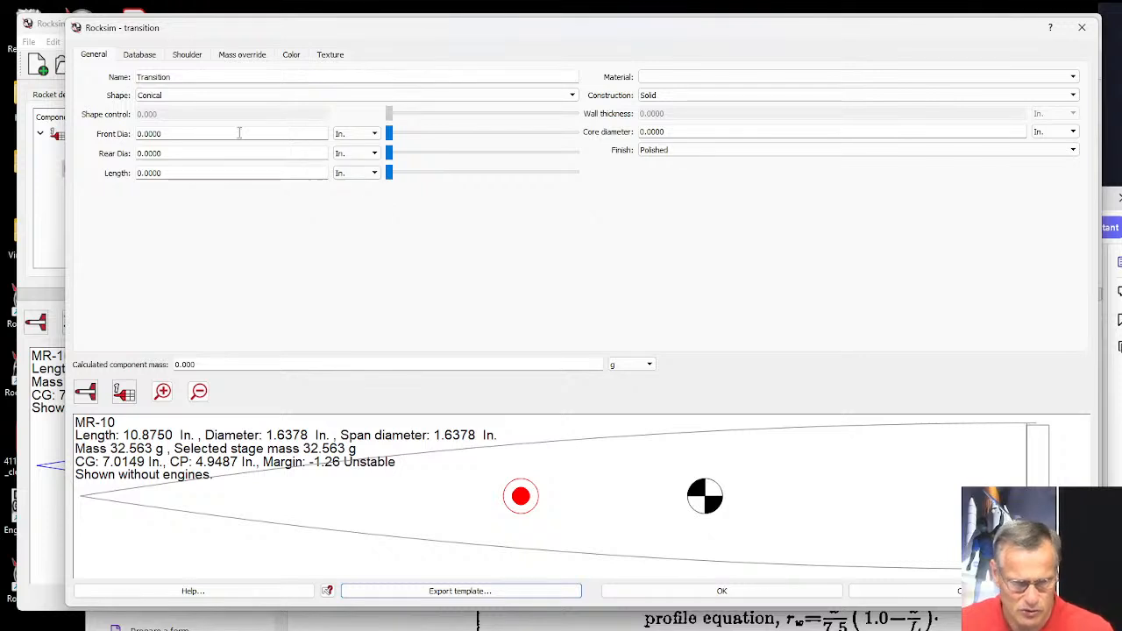
Fit the transition's front shoulder to Apogee body tube 10144, chosen from the compatible tubes sorted by outer diameter.
click(195, 58)
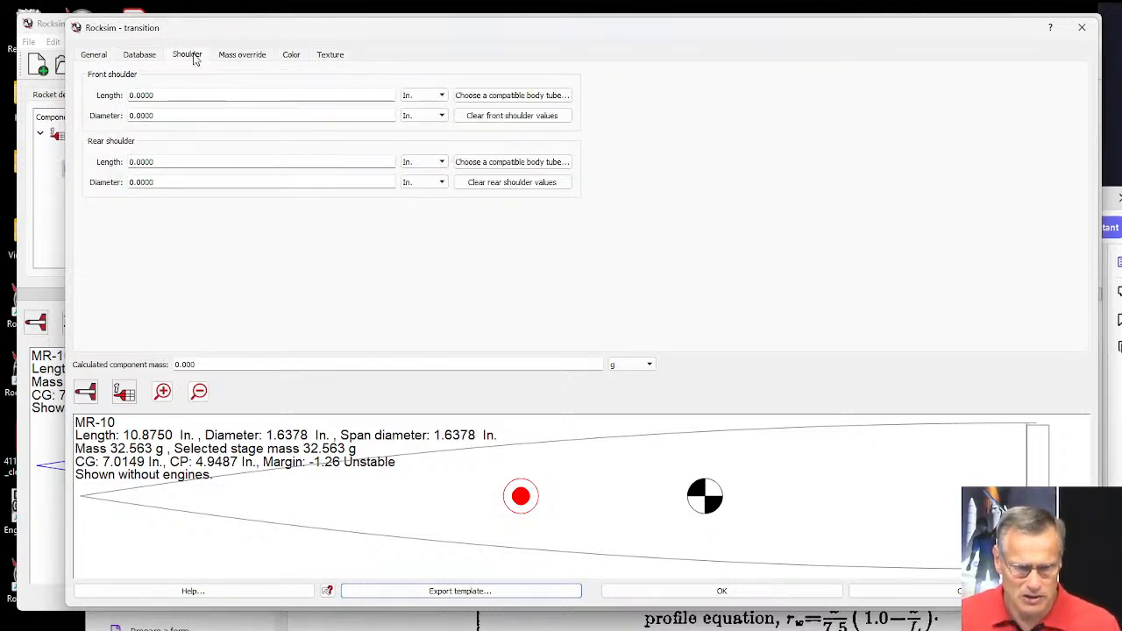
click(526, 98)
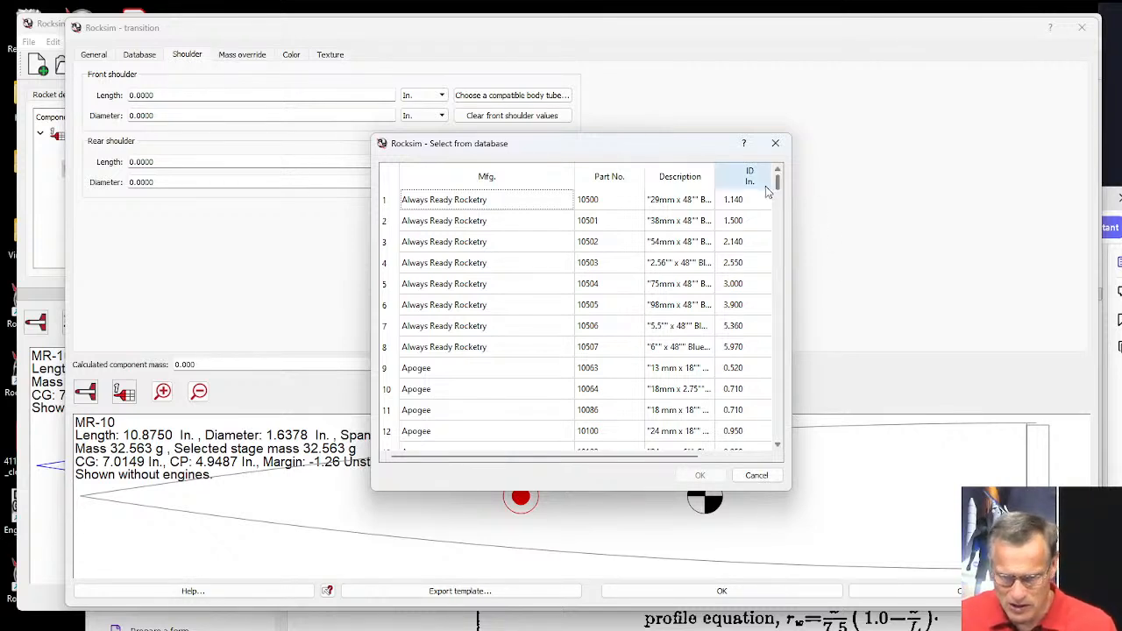
drag(684, 457, 743, 458)
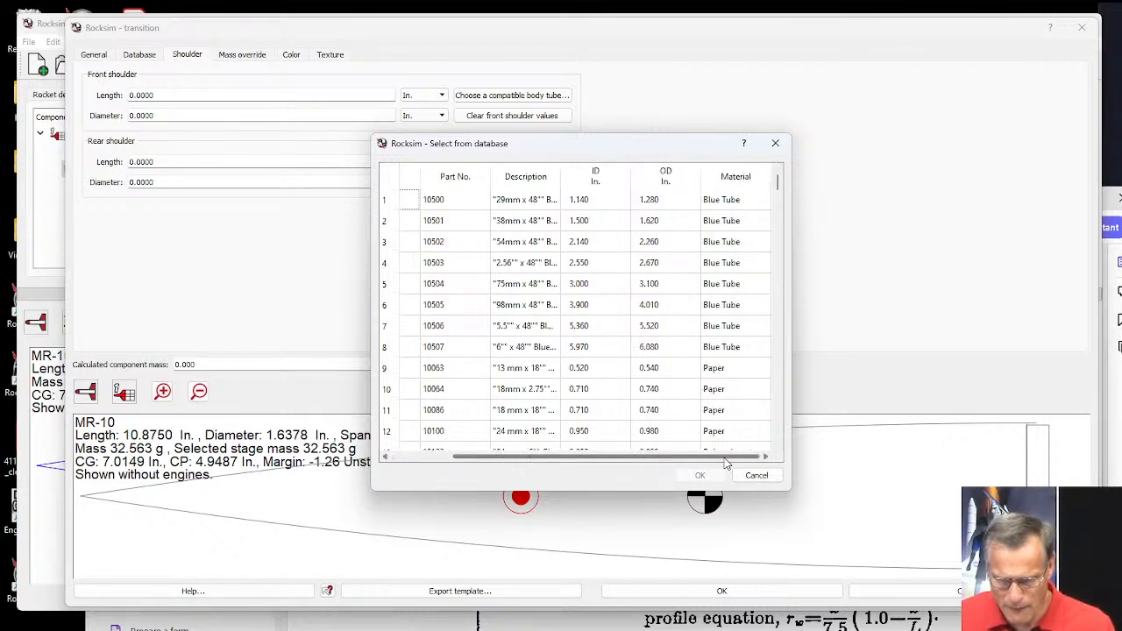
click(656, 186)
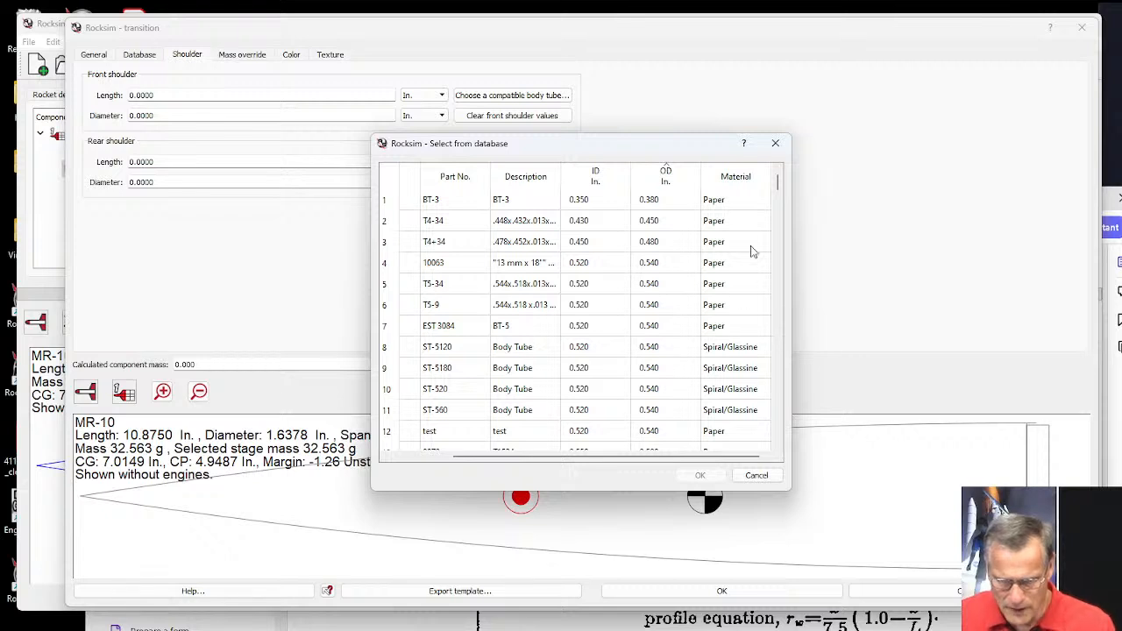
drag(777, 180, 779, 326)
click(502, 351)
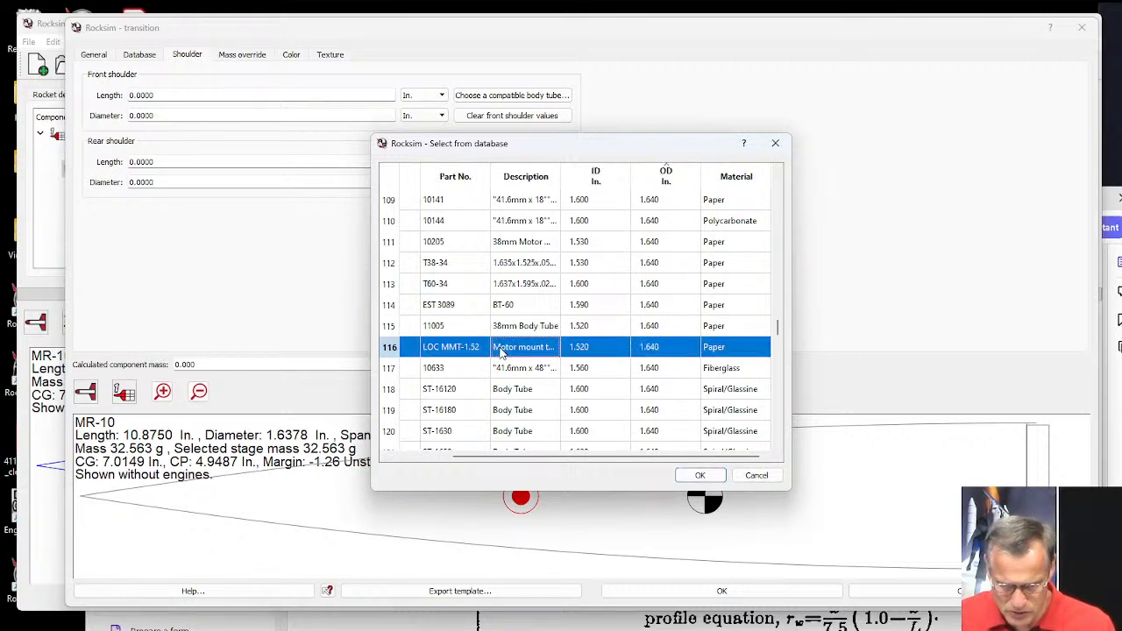
scroll(561, 455, left, 3)
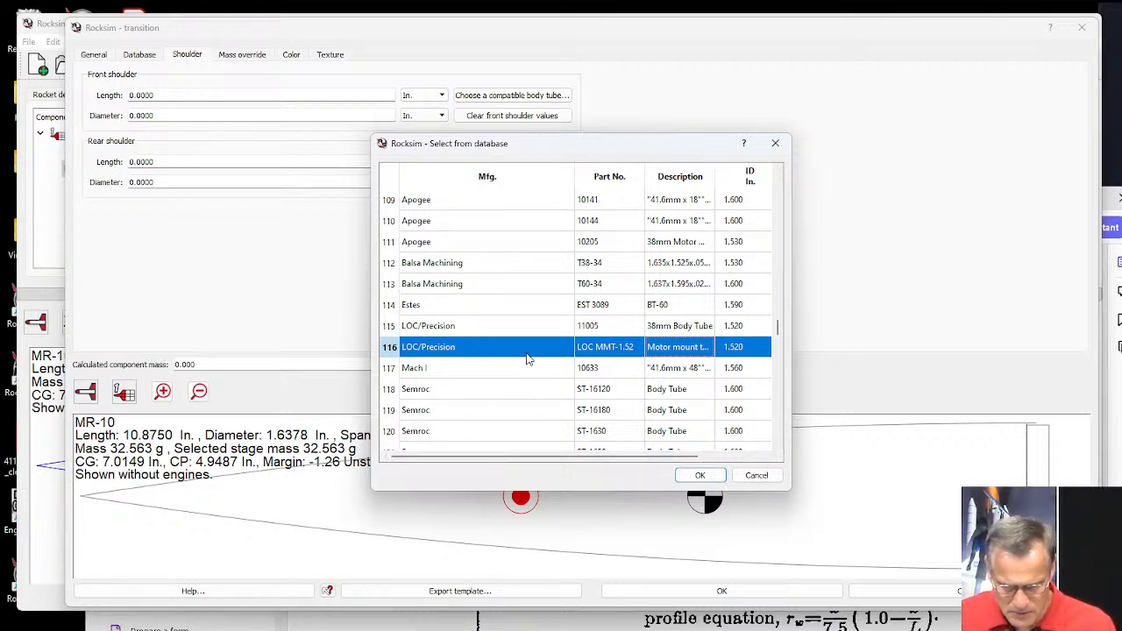
click(577, 226)
click(699, 476)
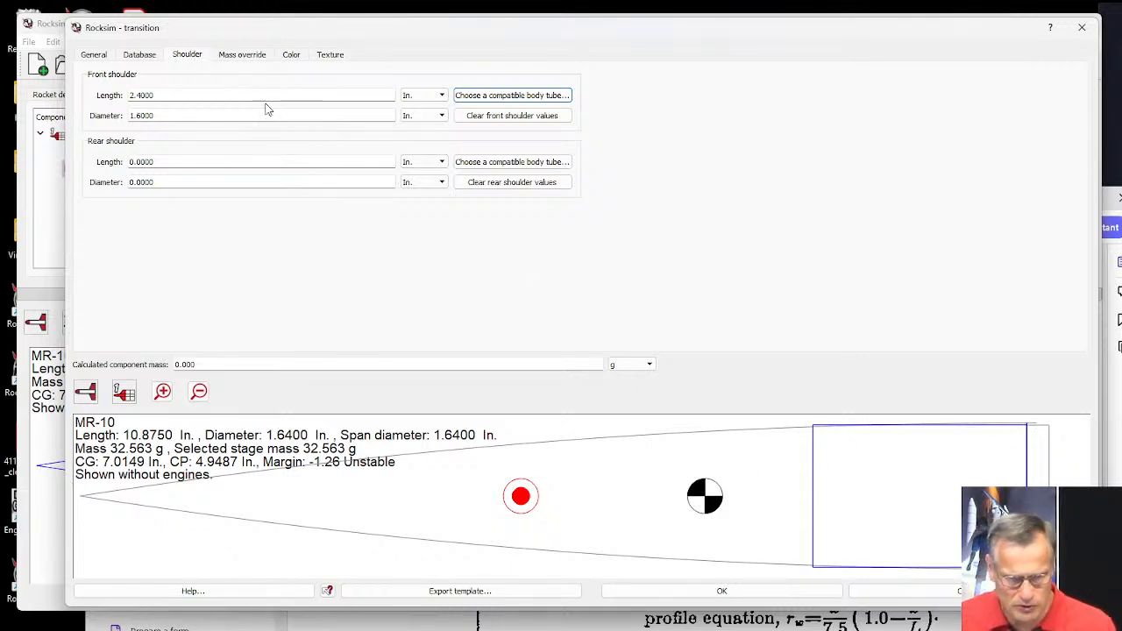
Clear the transition's front shoulder values and go back to its general front and rear diameter settings.
click(501, 121)
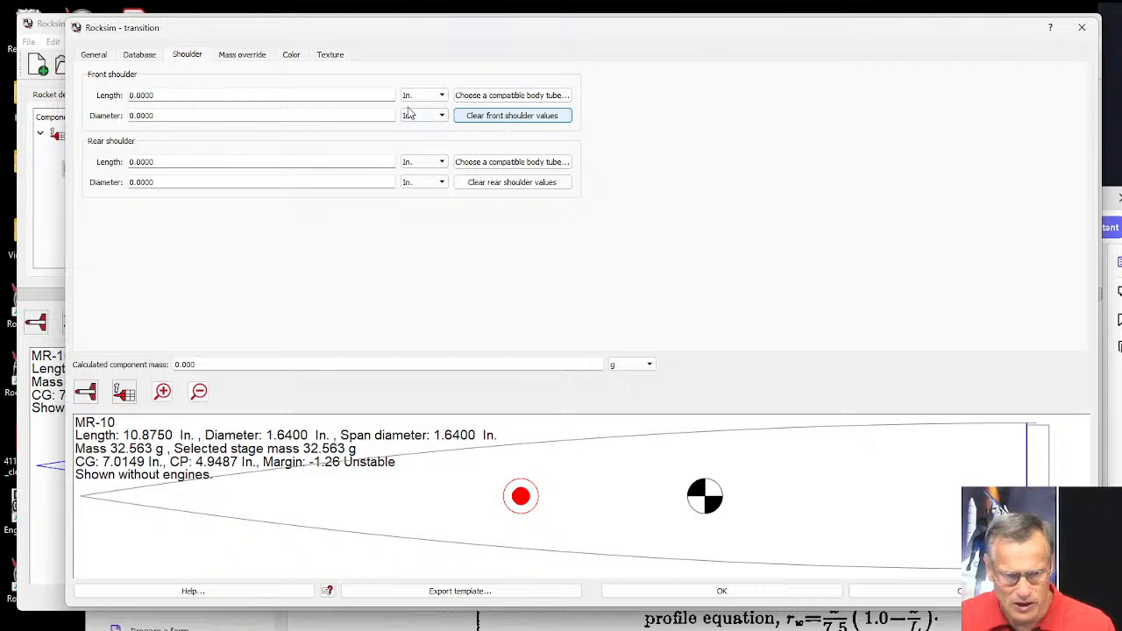
click(94, 56)
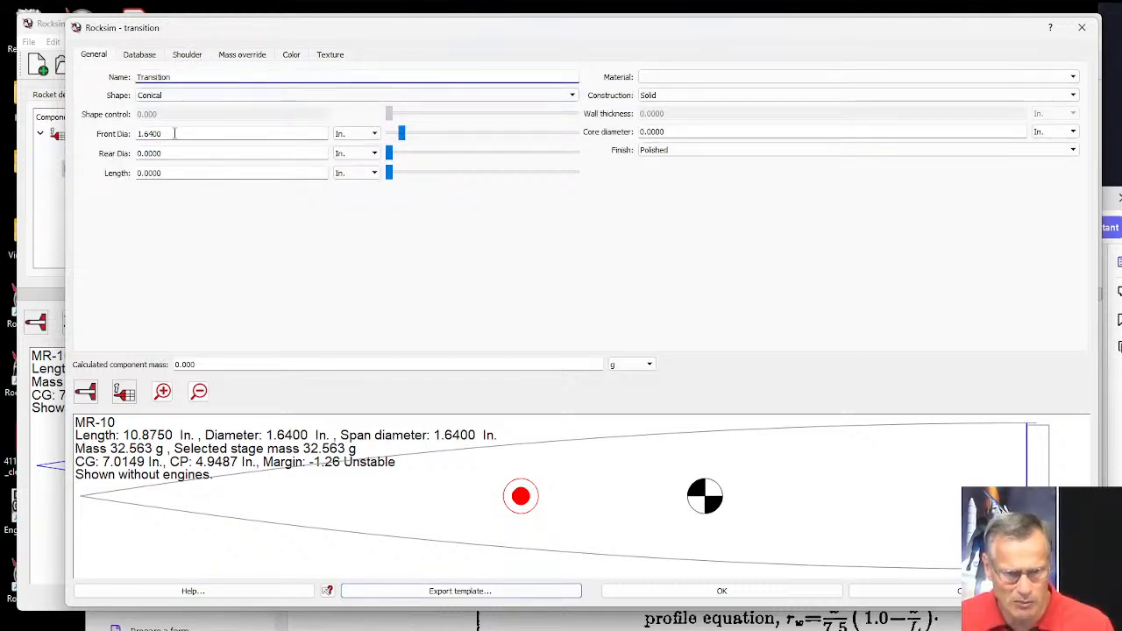
drag(172, 134, 138, 133)
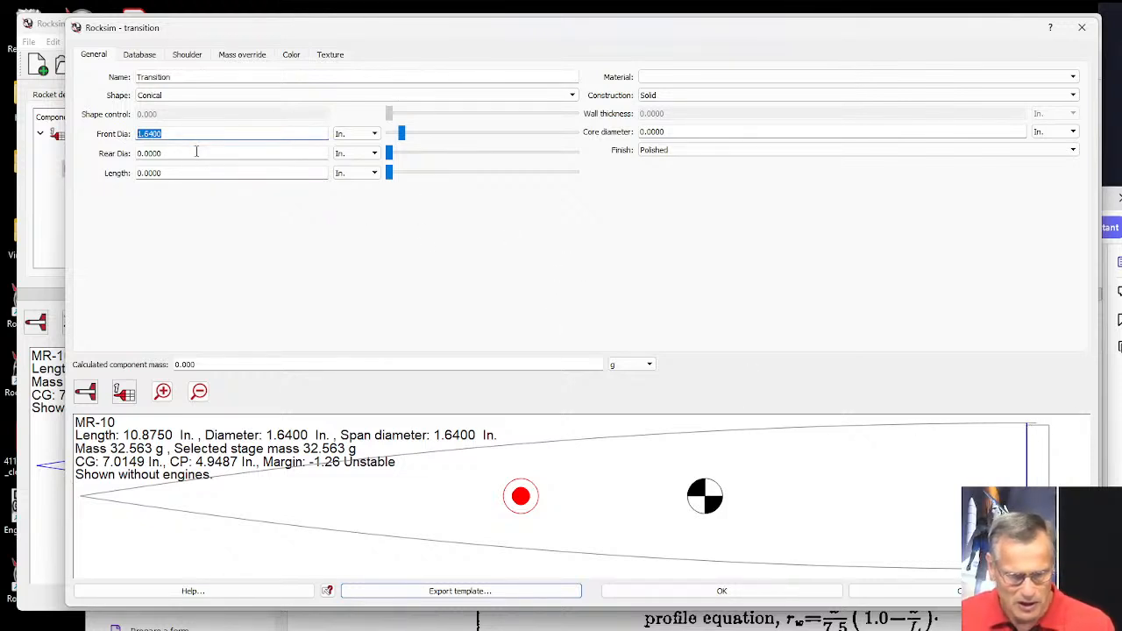
drag(181, 155, 125, 156)
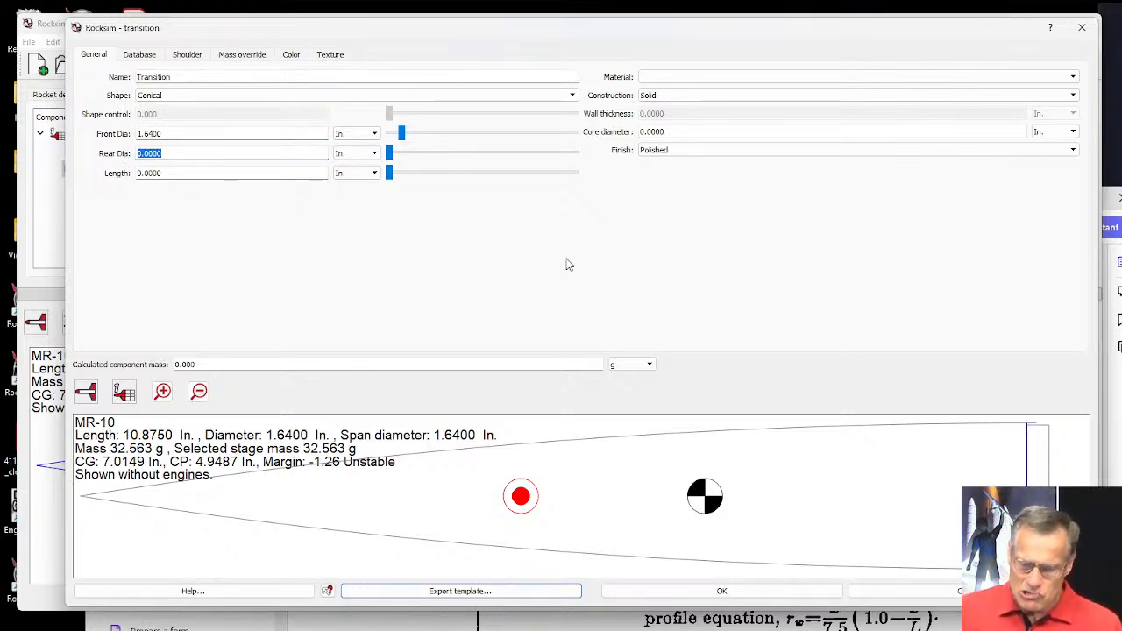
click(1114, 202)
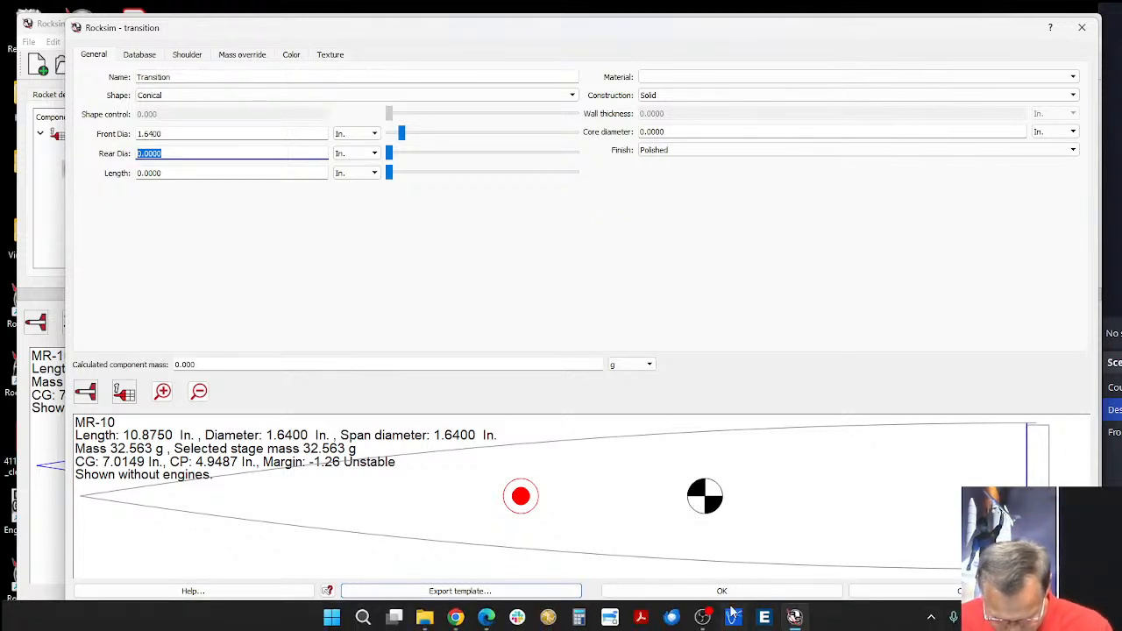
click(643, 618)
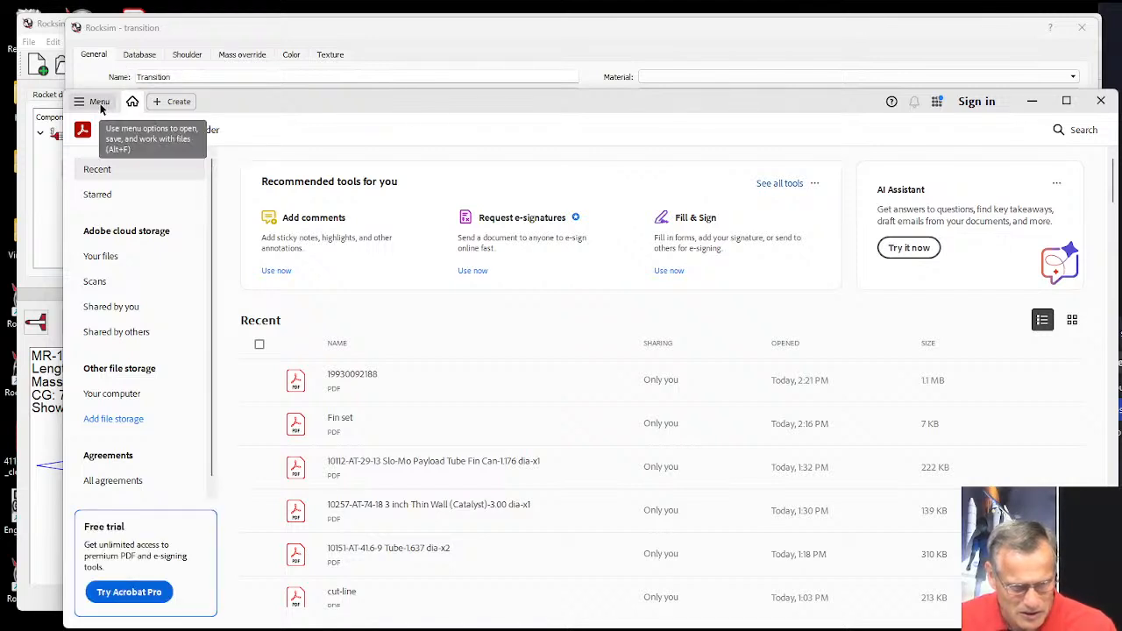
click(349, 377)
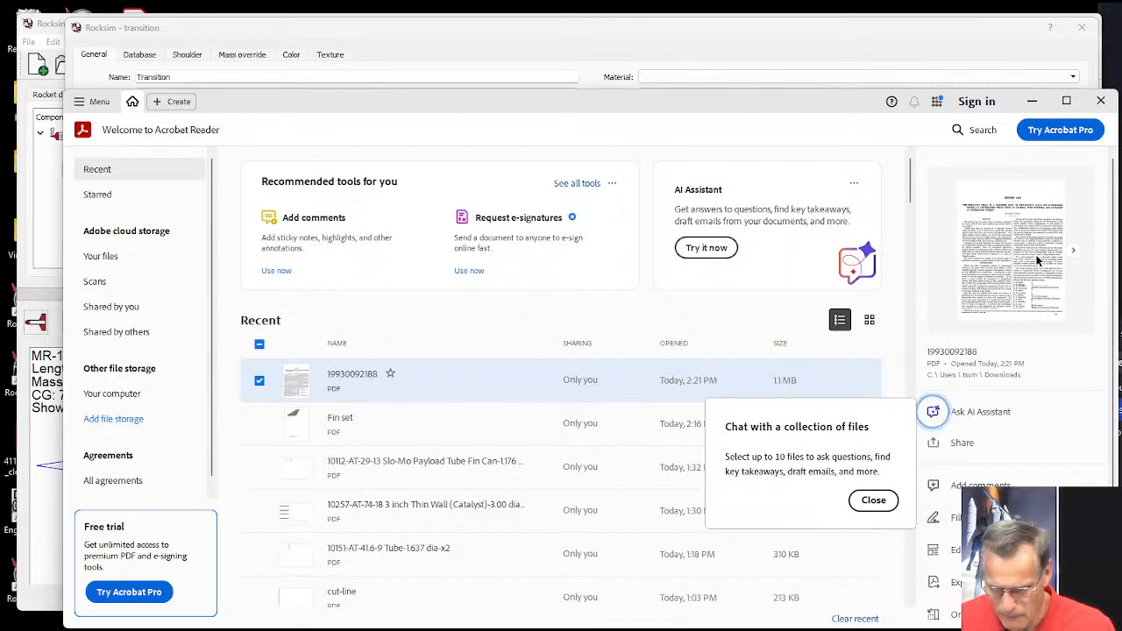
drag(793, 99, 780, 35)
double_click(326, 315)
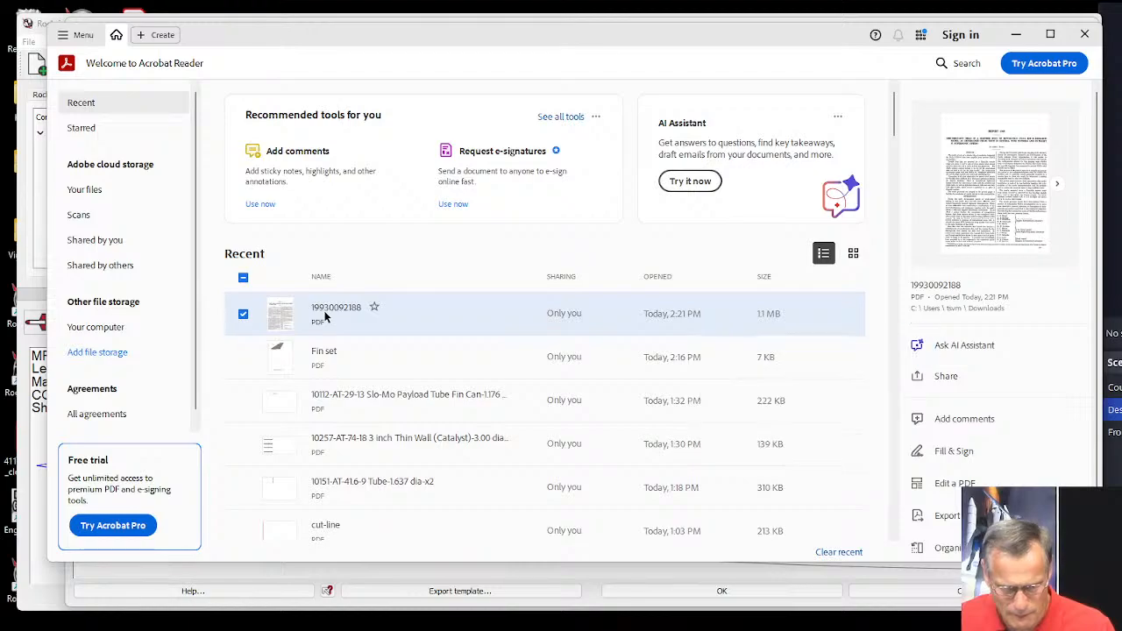
Examine the rear body and base proportions in Figure 1 of the report, then return to the RockSim transition settings.
scroll(937, 201, down, 10)
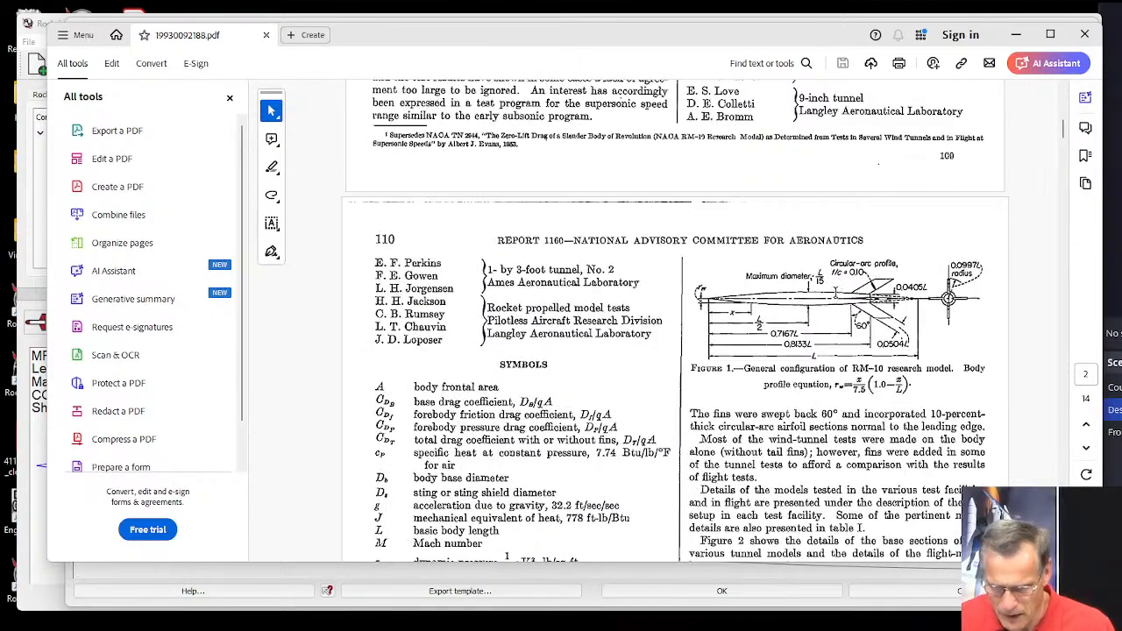
key(ctrl+equal)
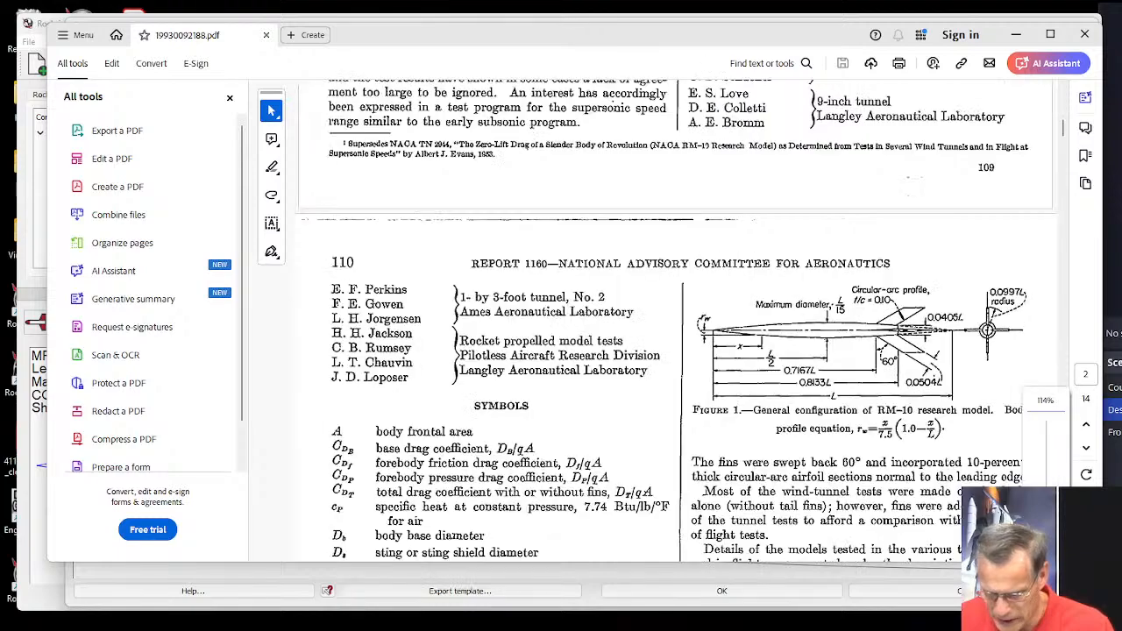
key(ctrl+equal)
key(ctrl+equal)
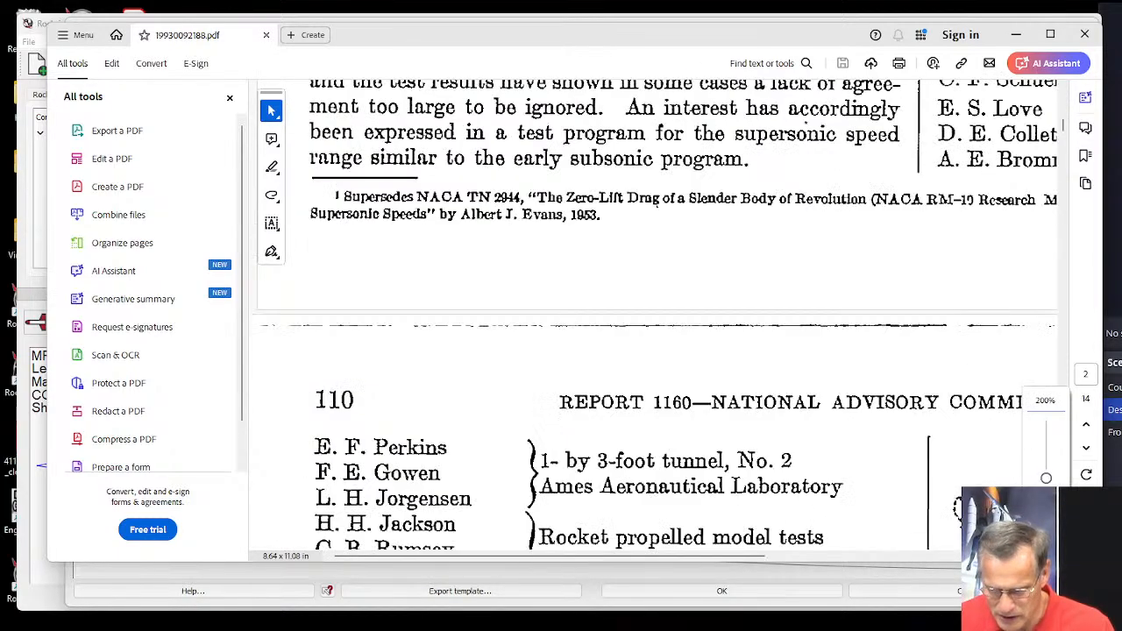
drag(726, 561, 960, 558)
scroll(815, 378, down, 5)
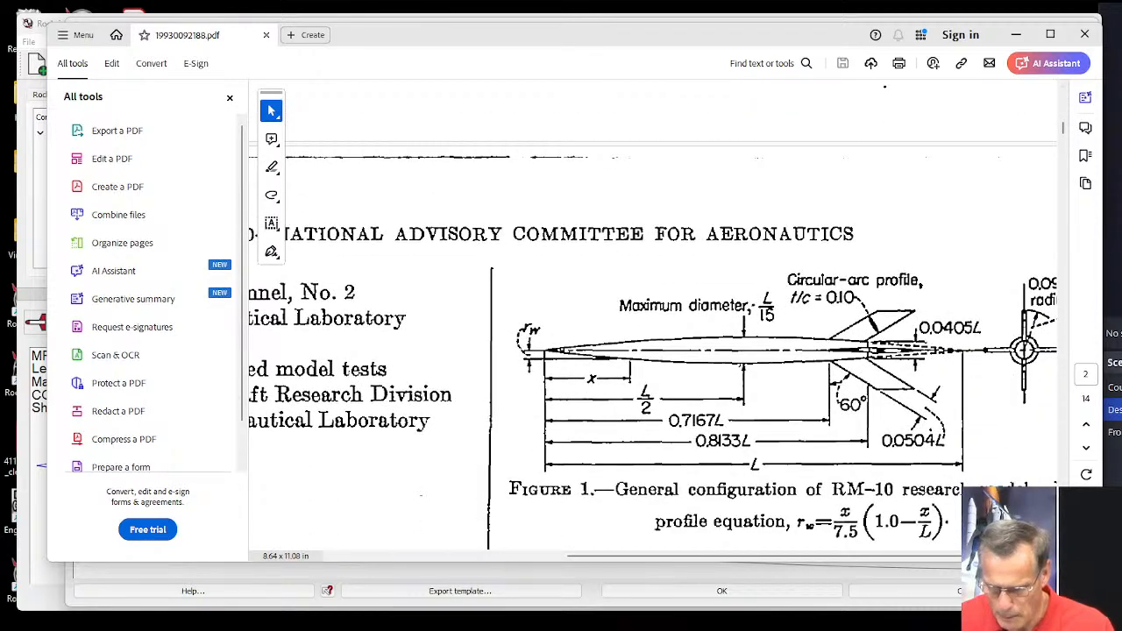
key(ctrl+equal)
drag(814, 561, 934, 561)
scroll(889, 419, down, 1)
scroll(889, 419, down, 2)
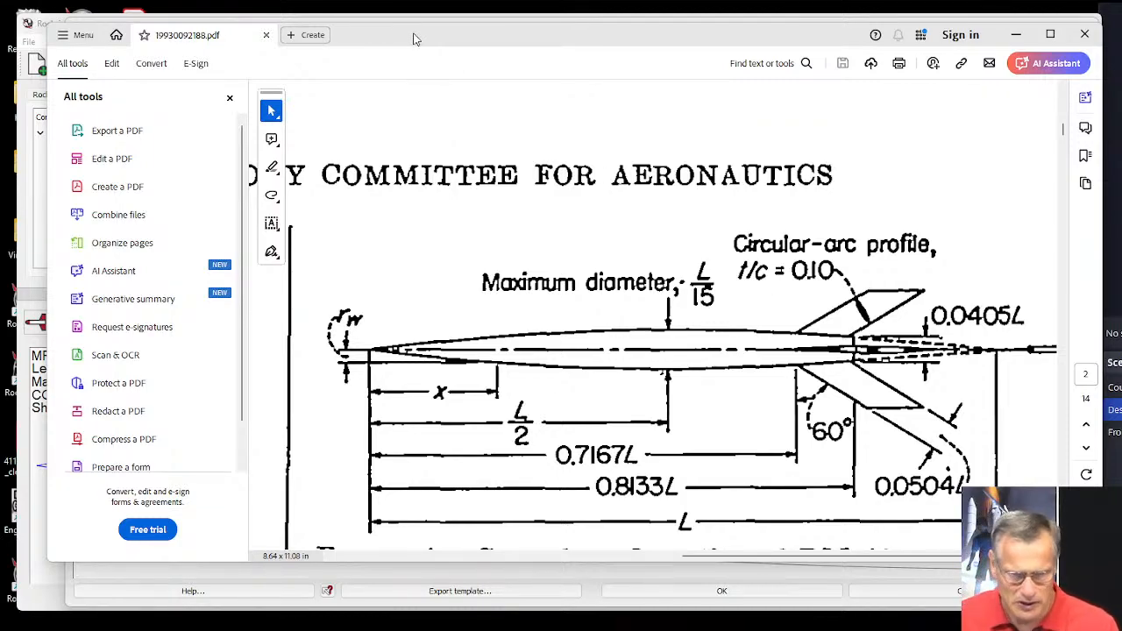
drag(416, 38, 478, 57)
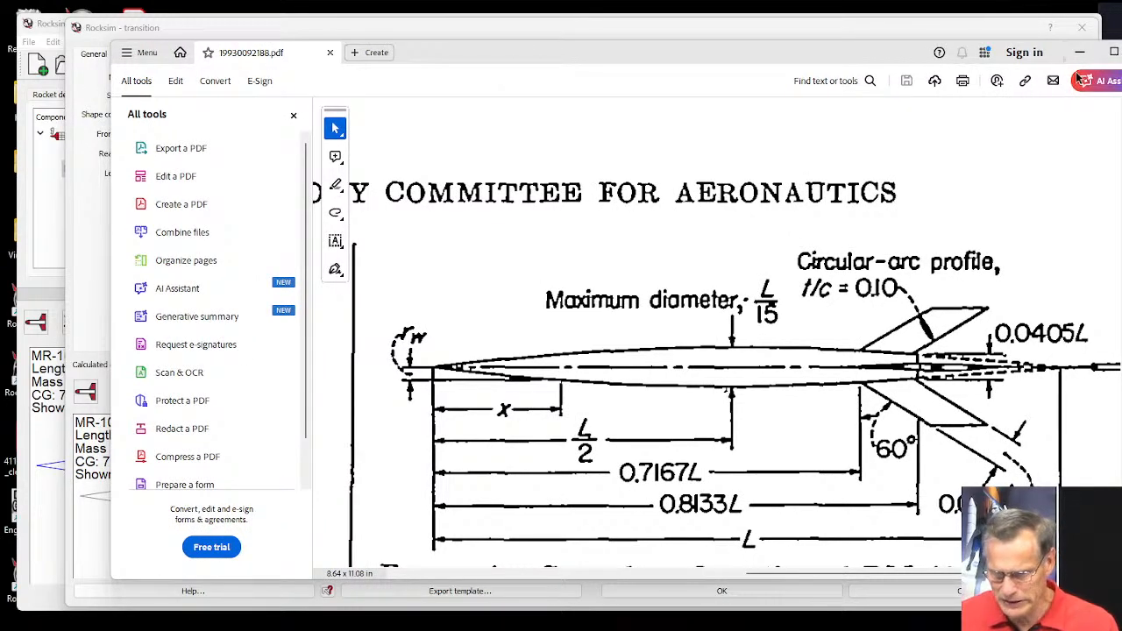
click(587, 36)
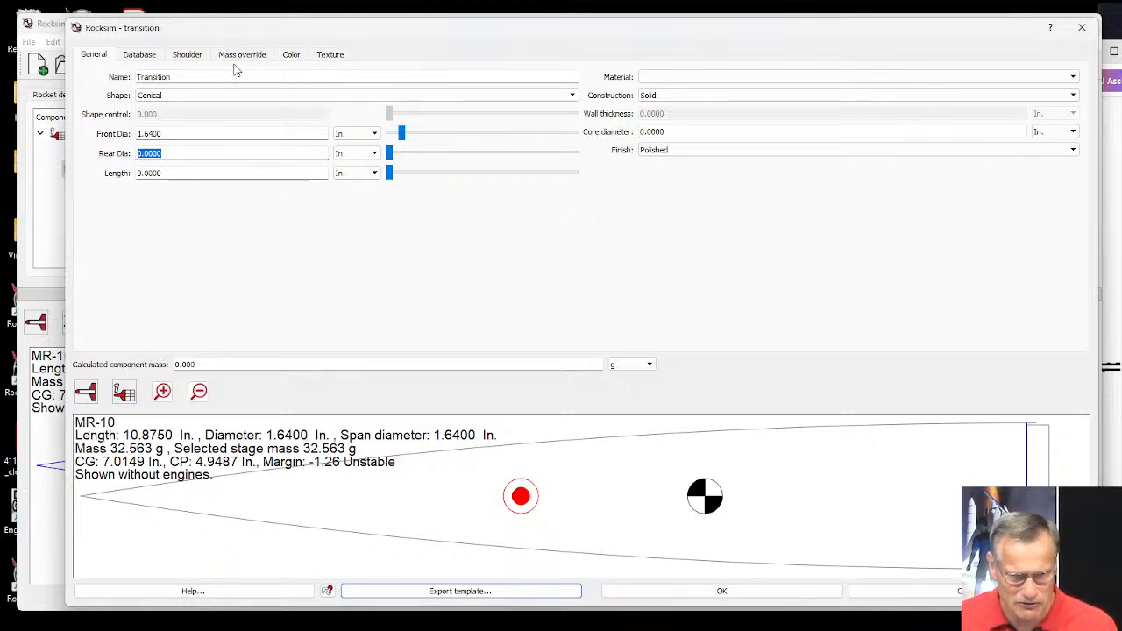
Fit the transition's rear shoulder to Apogee 24 mm body tube 10100 from the compatible tube database.
click(187, 56)
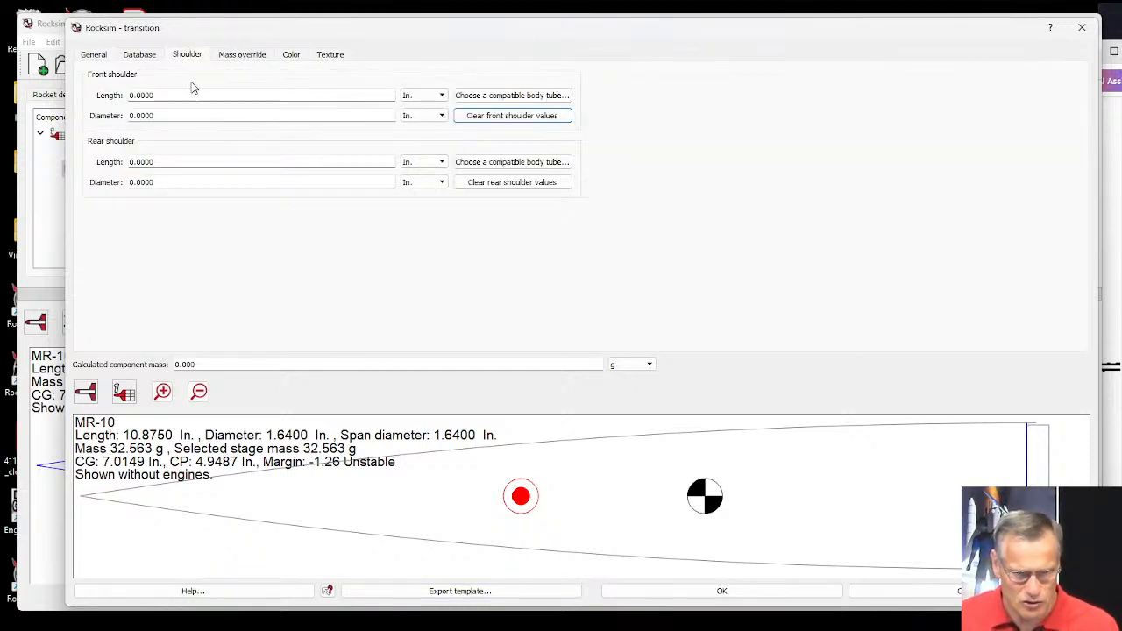
click(515, 162)
scroll(681, 337, down, 1)
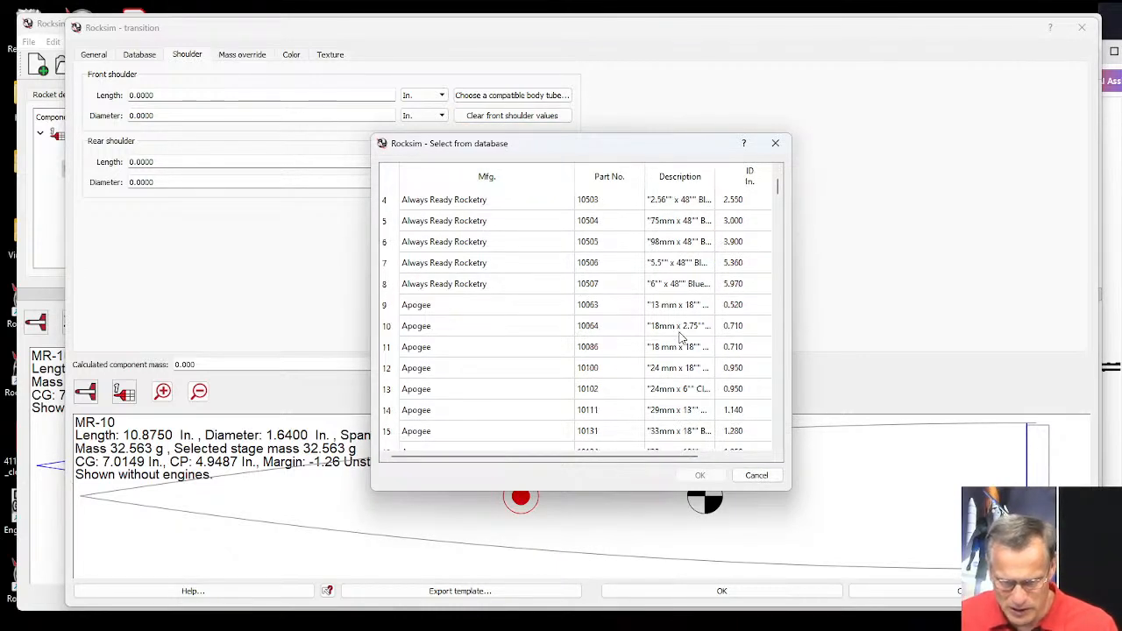
click(663, 375)
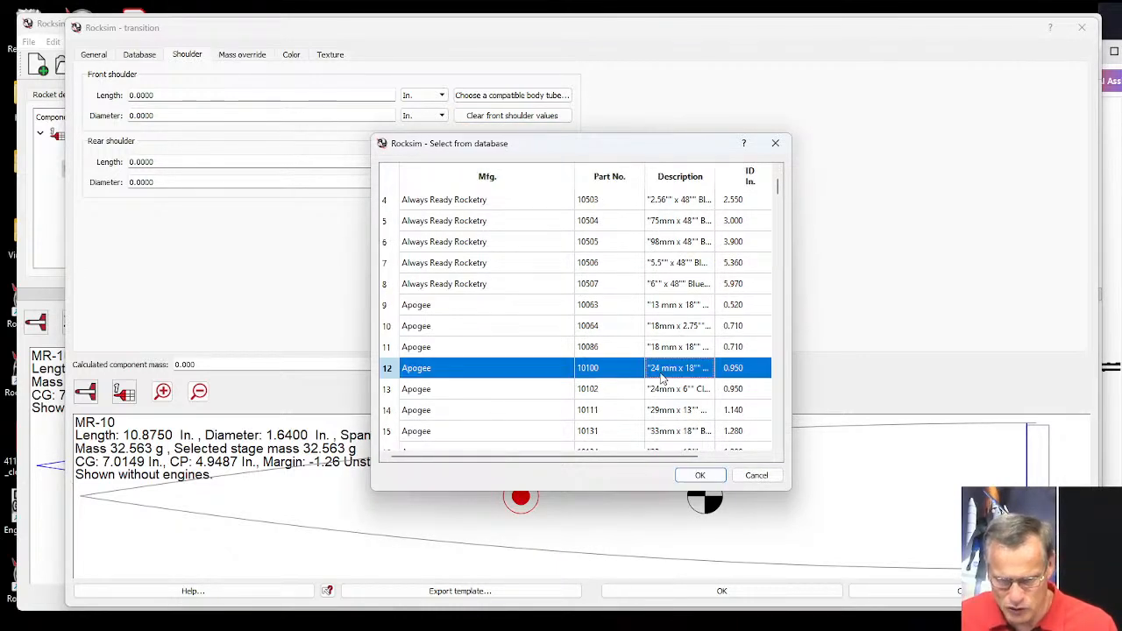
click(701, 475)
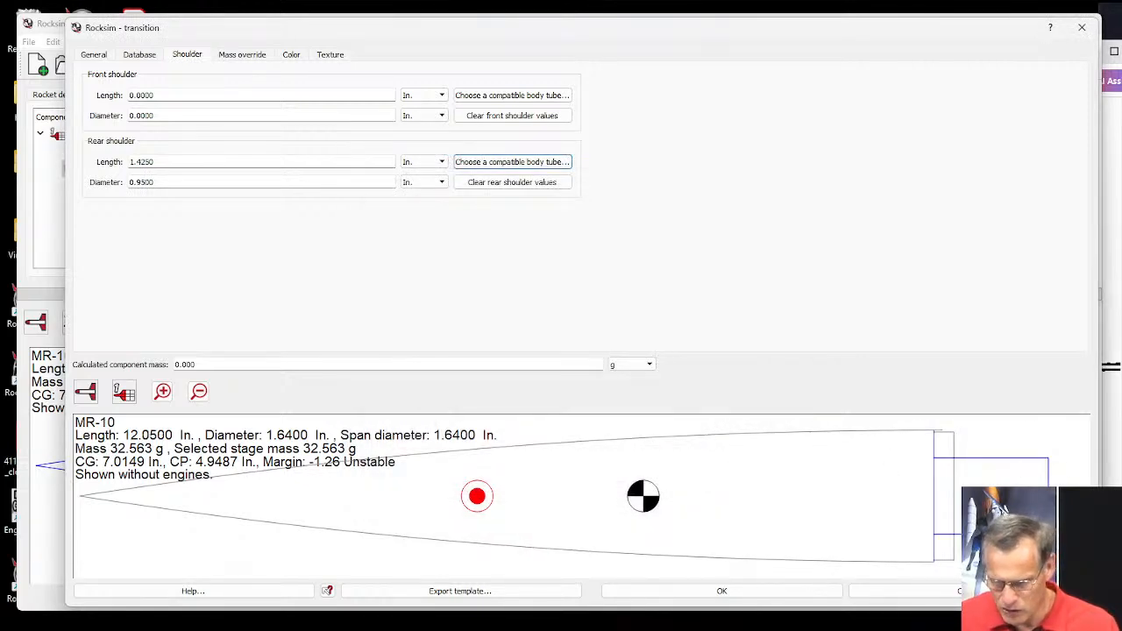
Clear the transition's rear shoulder values and set the transition's length to 11.125 in.
click(495, 184)
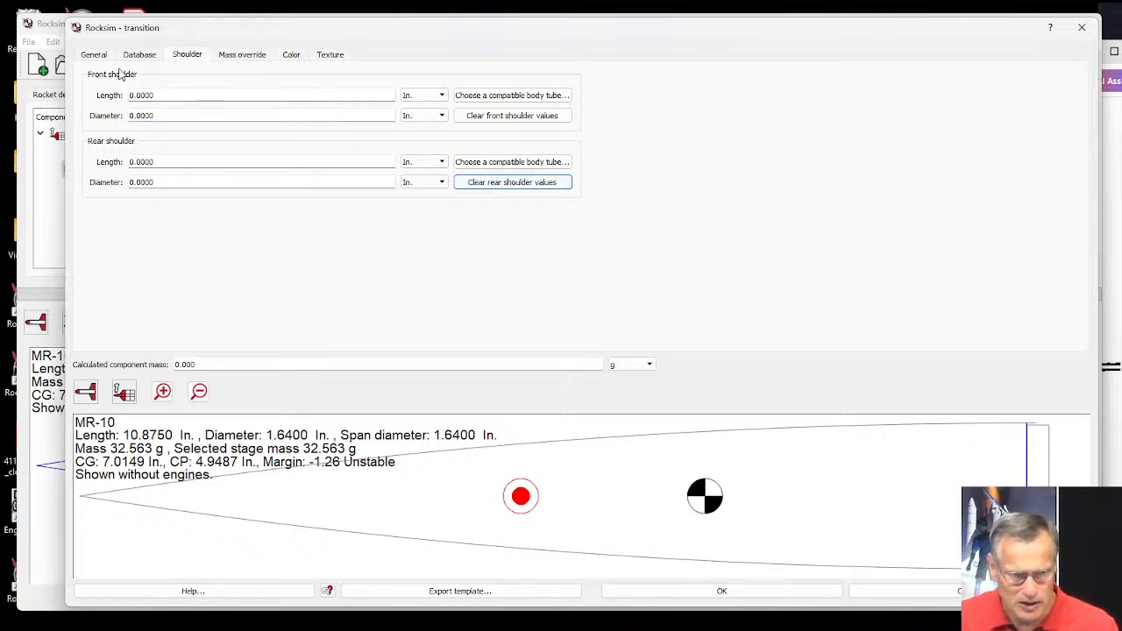
click(93, 56)
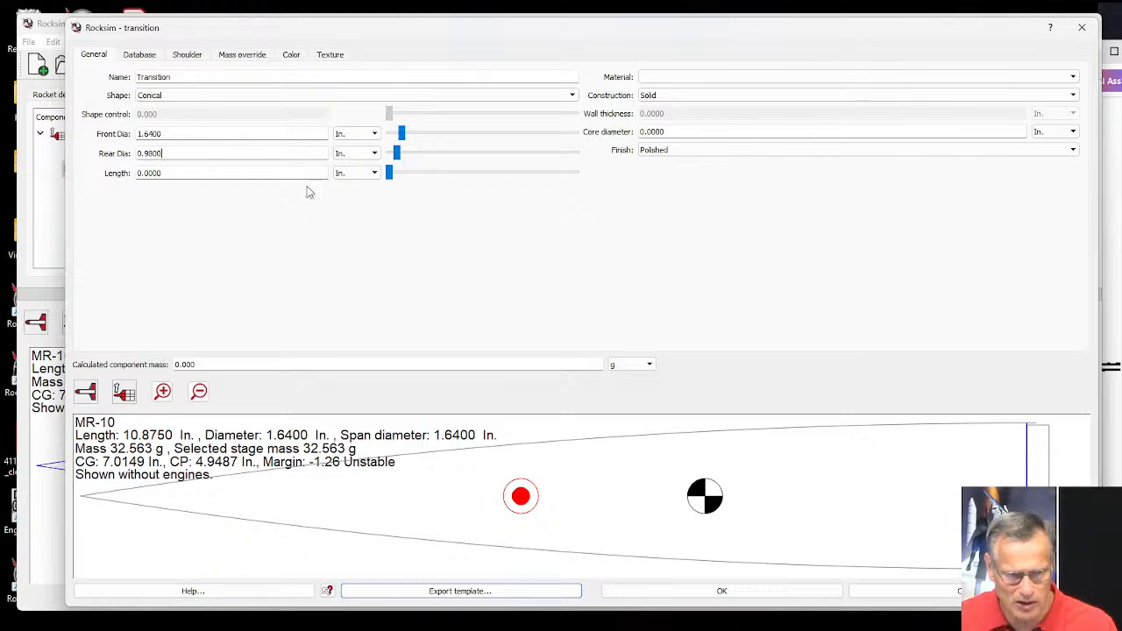
drag(392, 176, 425, 176)
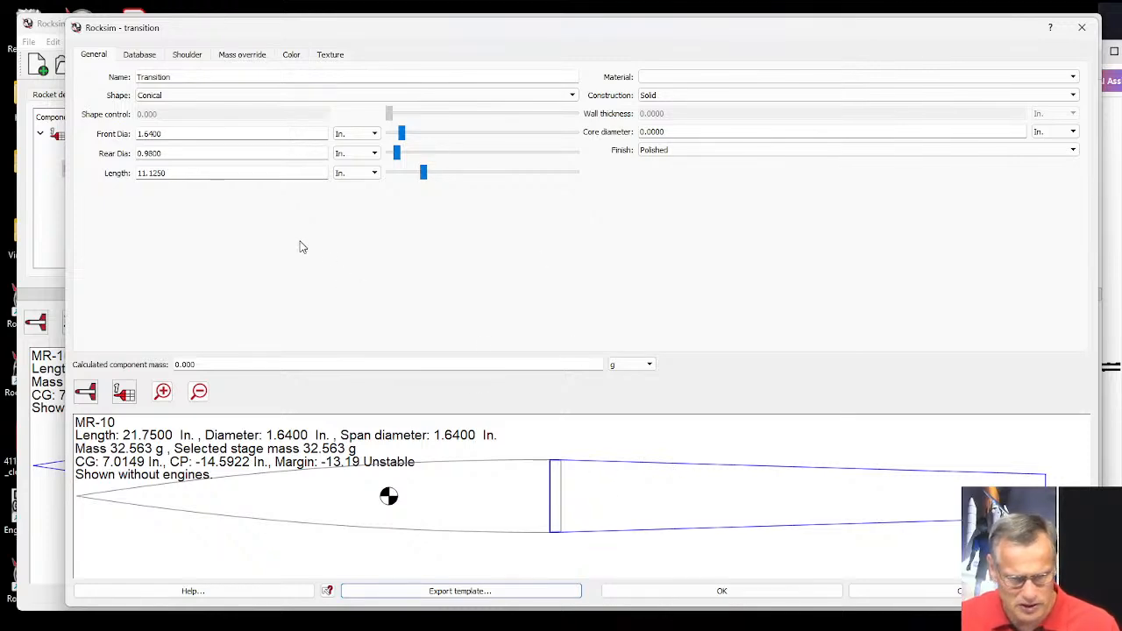
Check the rear body outline in Figure 1 of the report, and set the transition's shape to Ogive.
click(1111, 317)
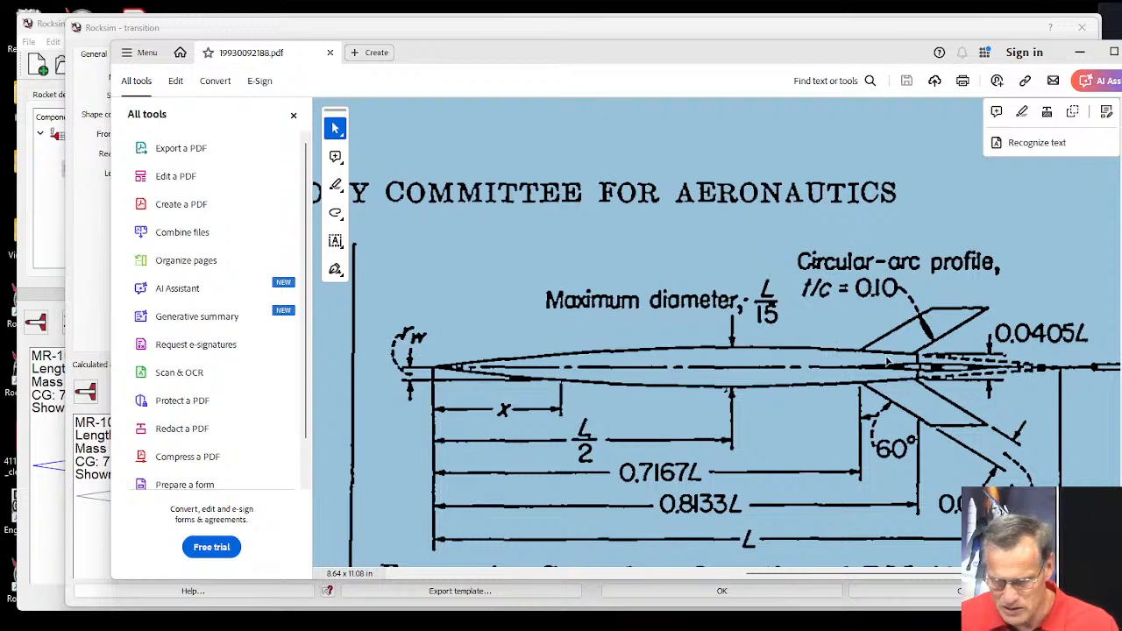
click(339, 501)
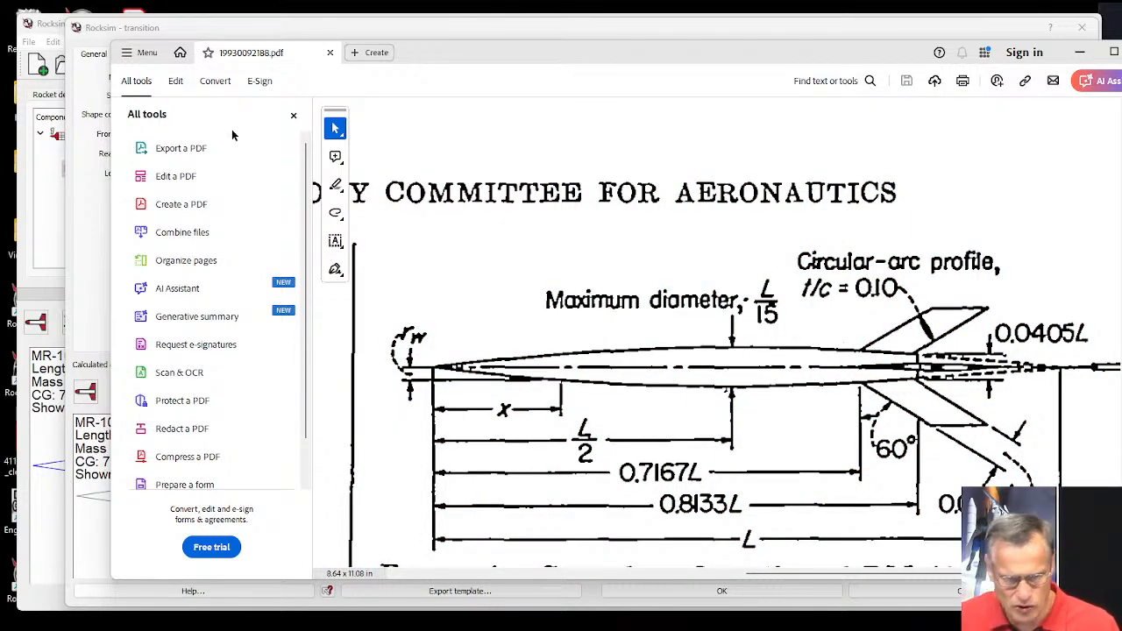
click(88, 228)
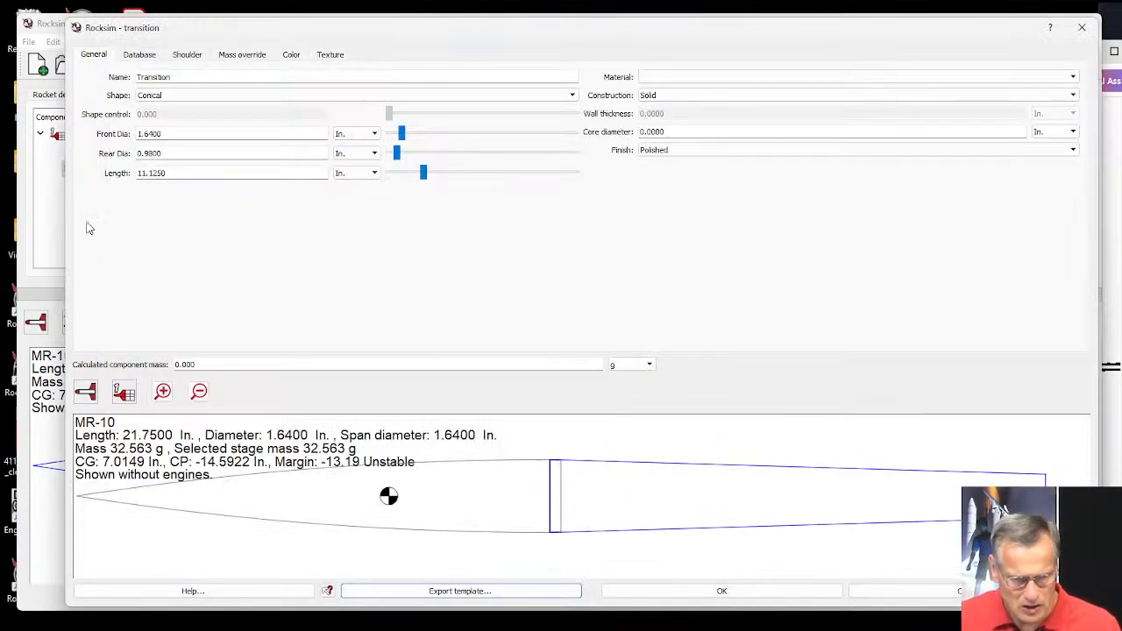
click(155, 95)
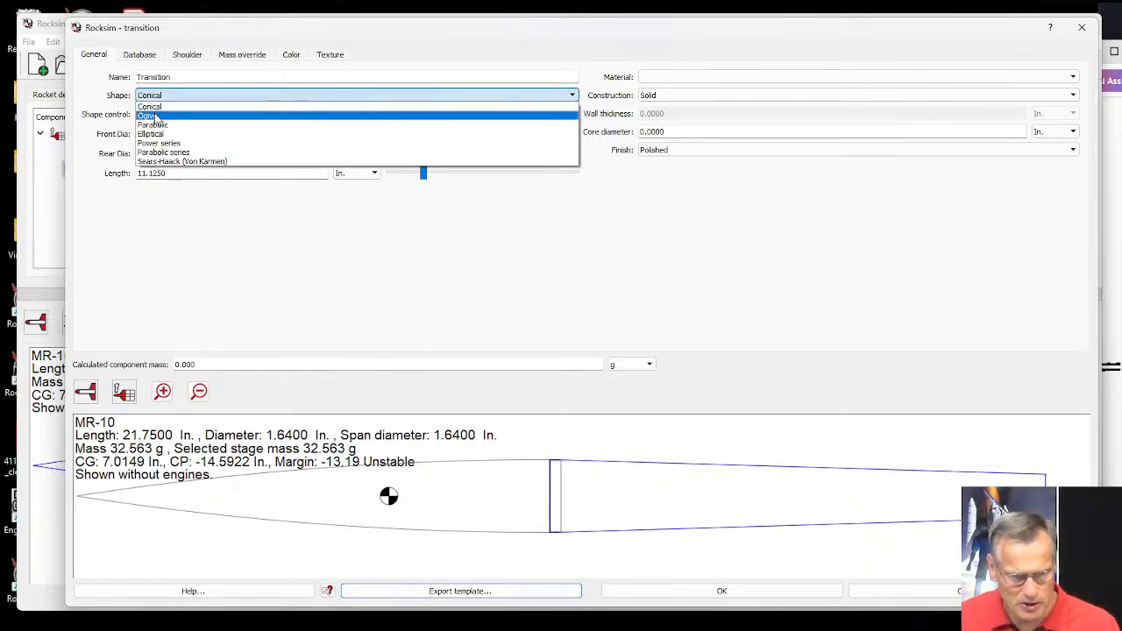
click(161, 117)
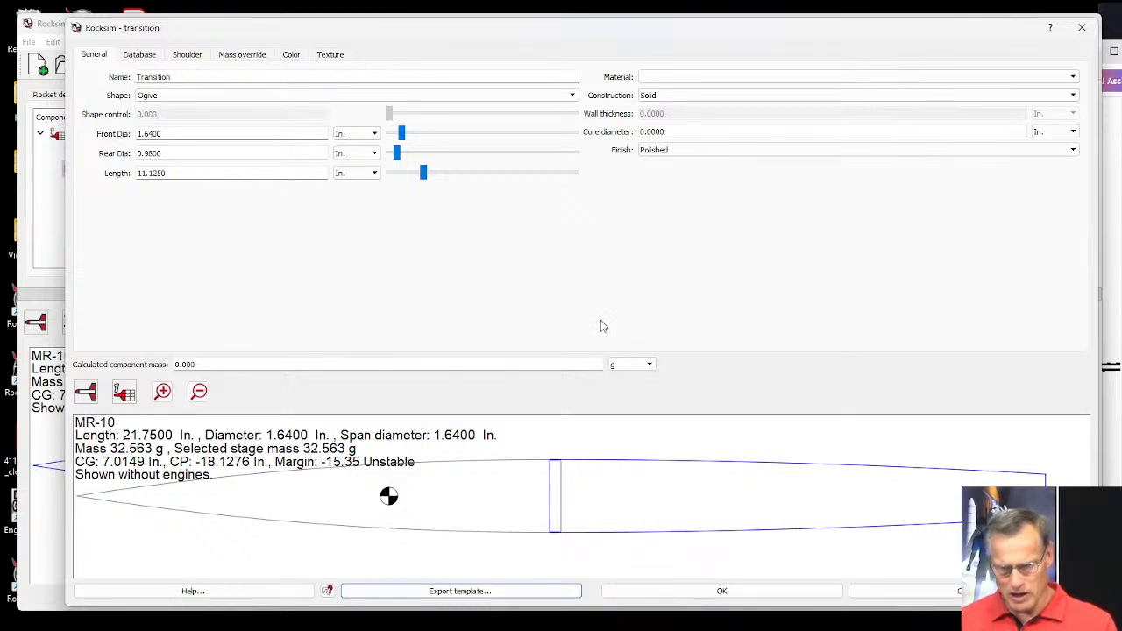
Set the transition's material to Polystyrene PS with hollow construction and a wall thickness of 0.05 in.
click(688, 77)
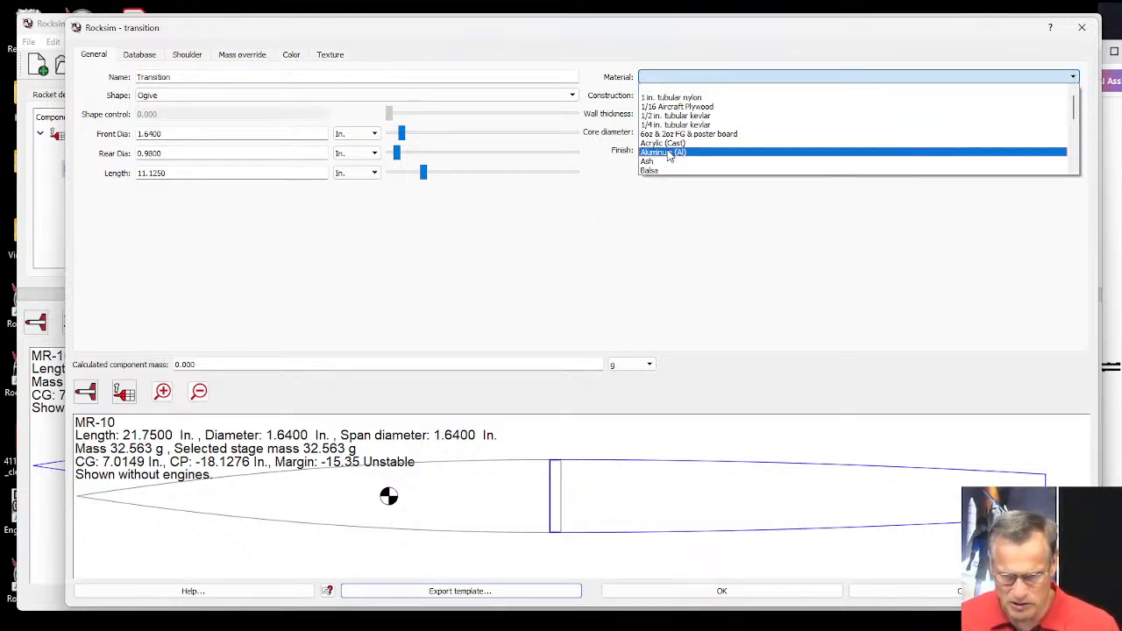
scroll(671, 149, down, 2)
scroll(673, 149, down, 3)
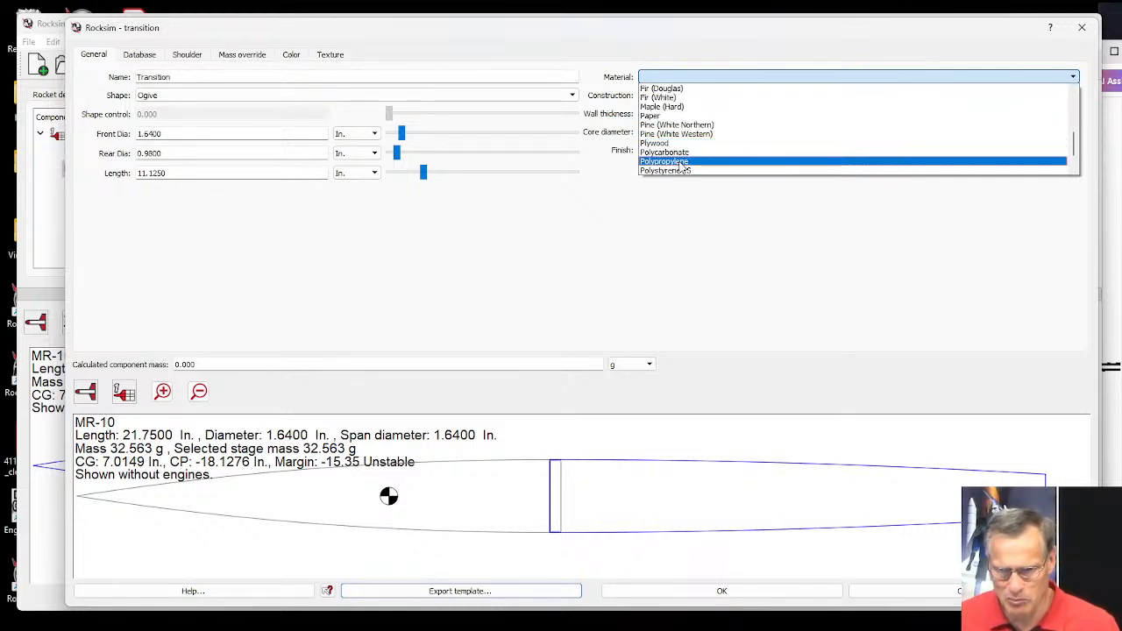
click(681, 171)
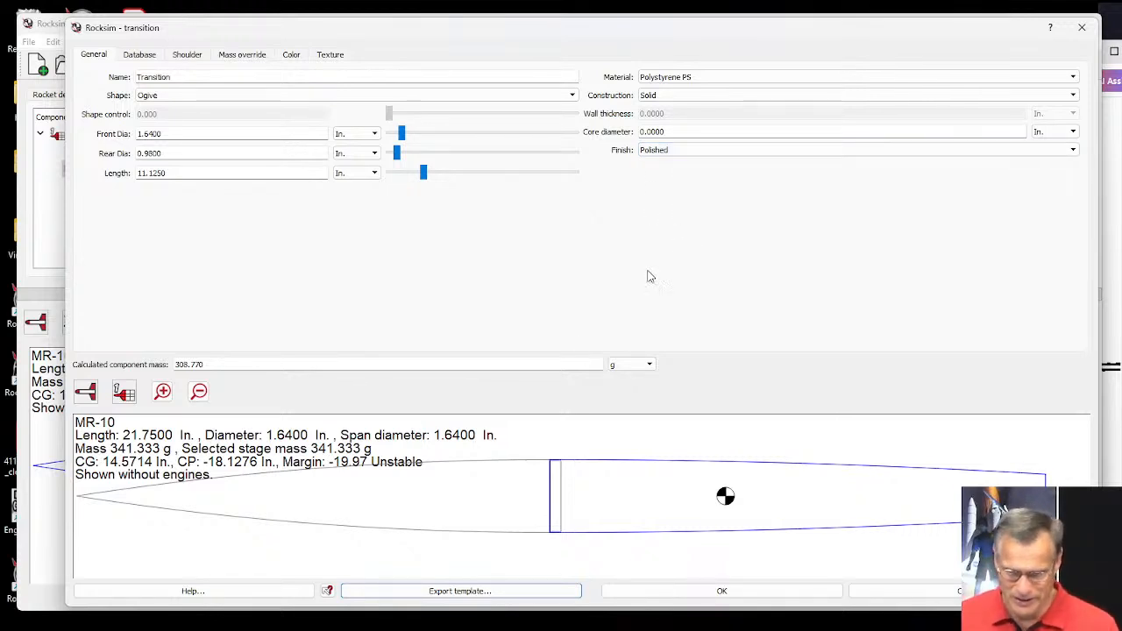
click(661, 97)
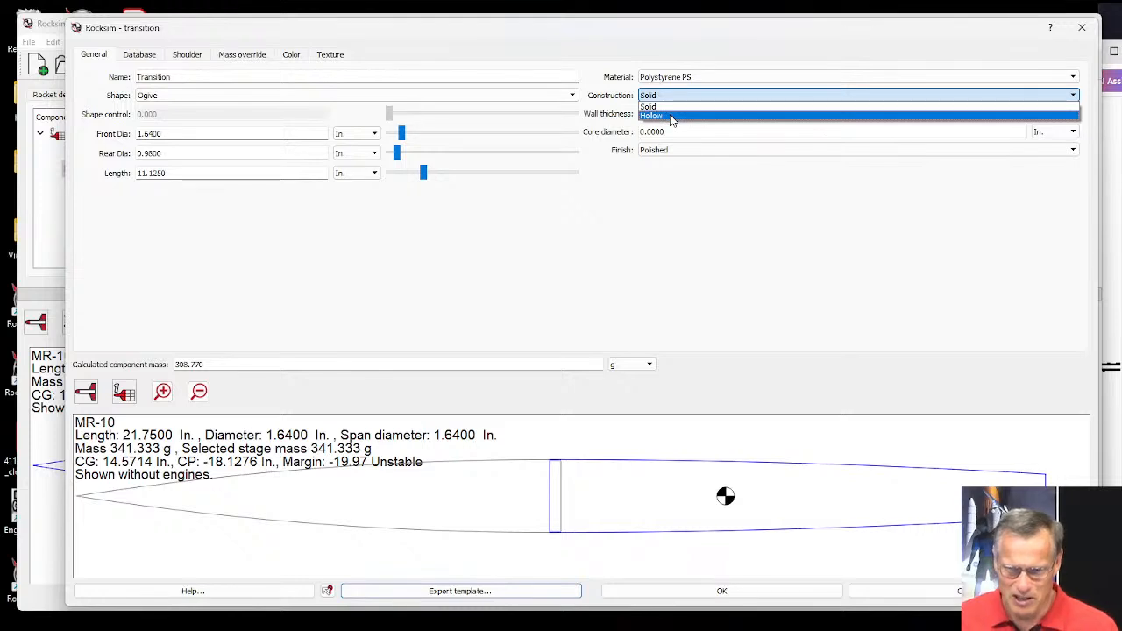
click(661, 113)
drag(667, 114, 649, 114)
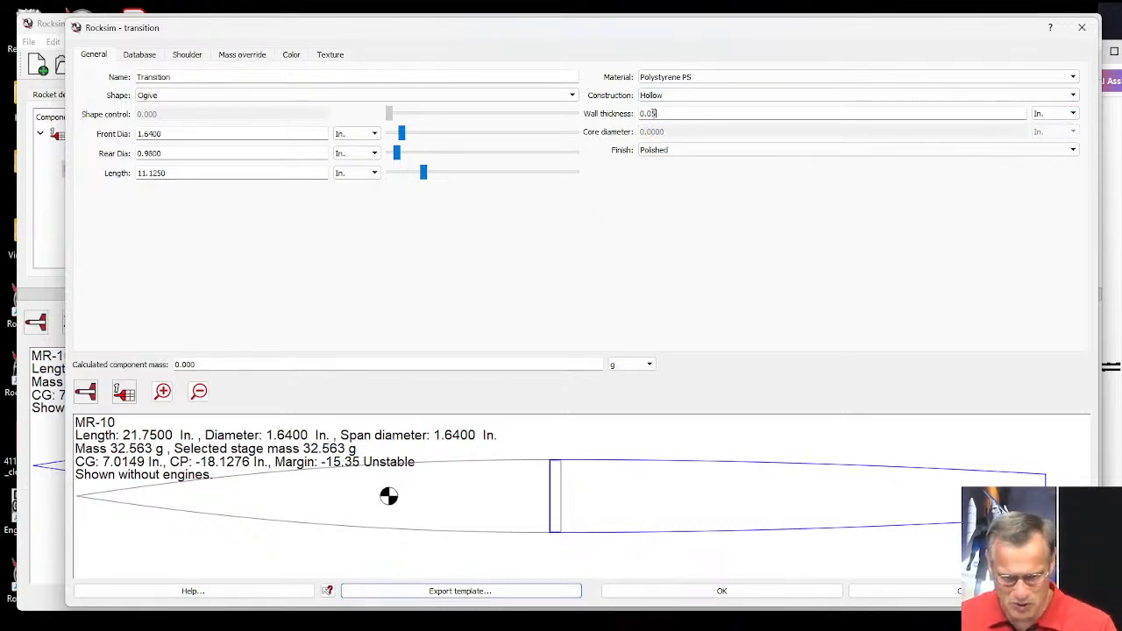
text(5)
key(Tab)
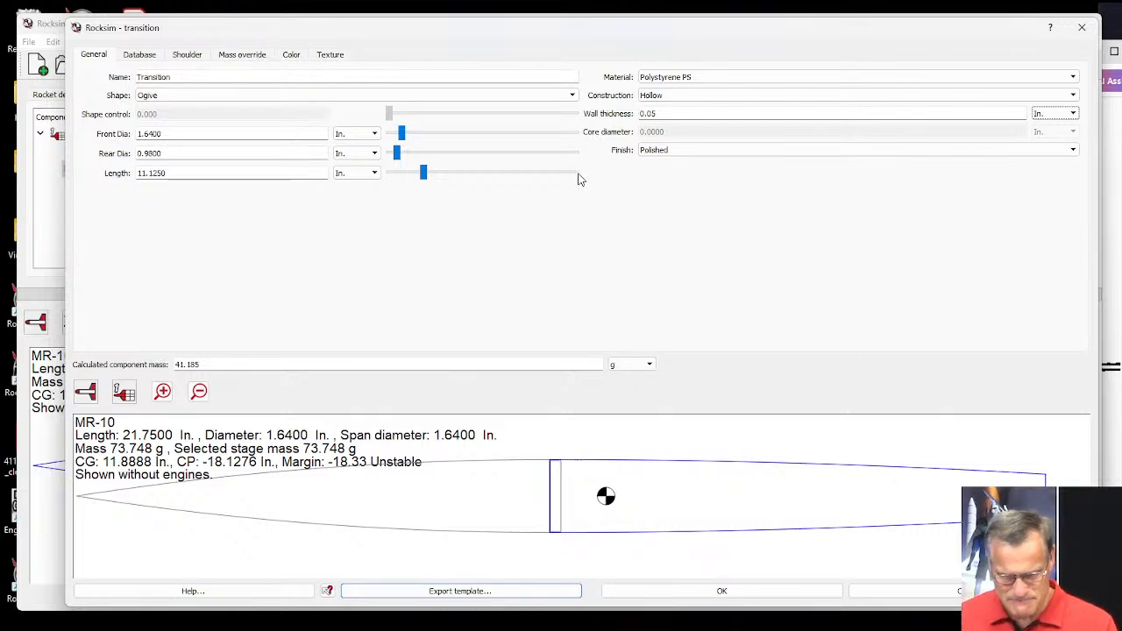
Change the transition's diffuse 3D color to the near-white pink #ffeff5.
click(291, 56)
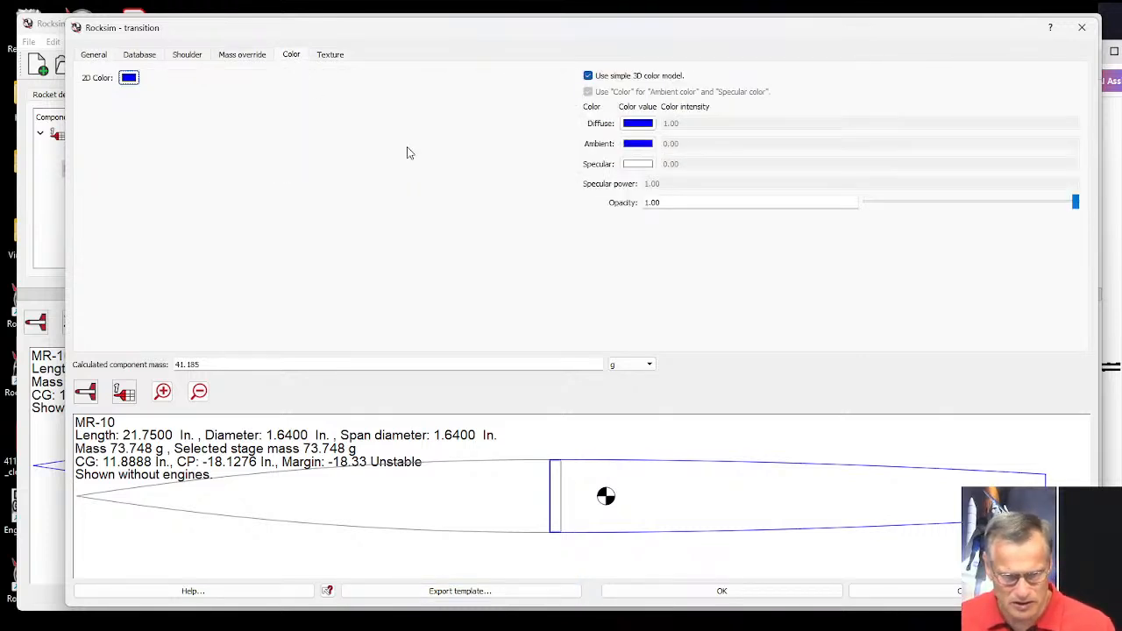
click(637, 123)
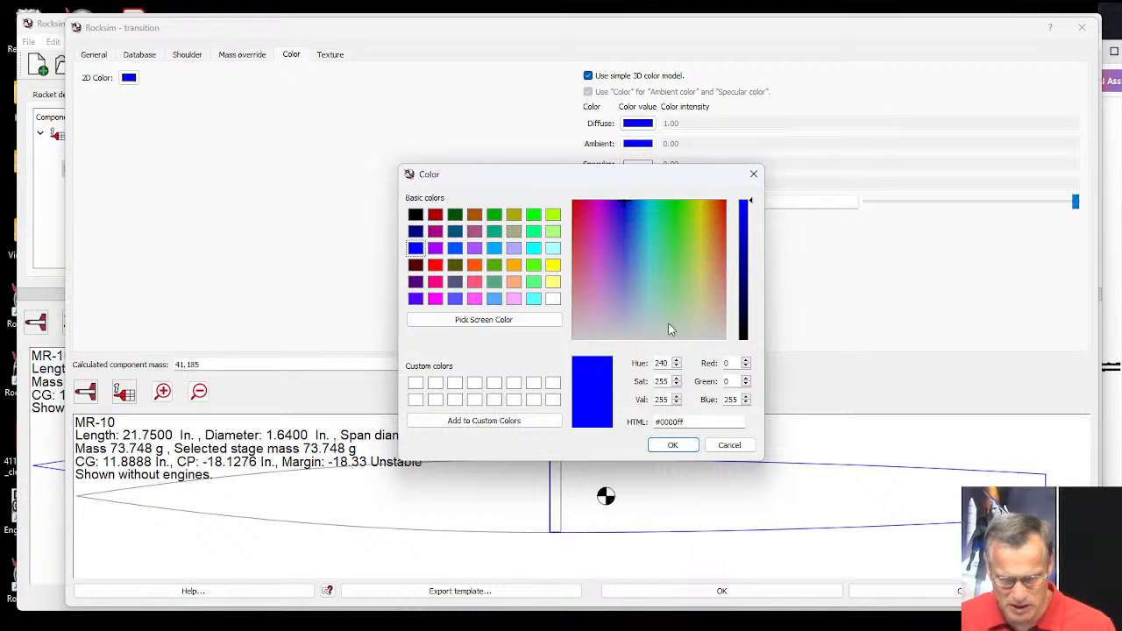
click(580, 332)
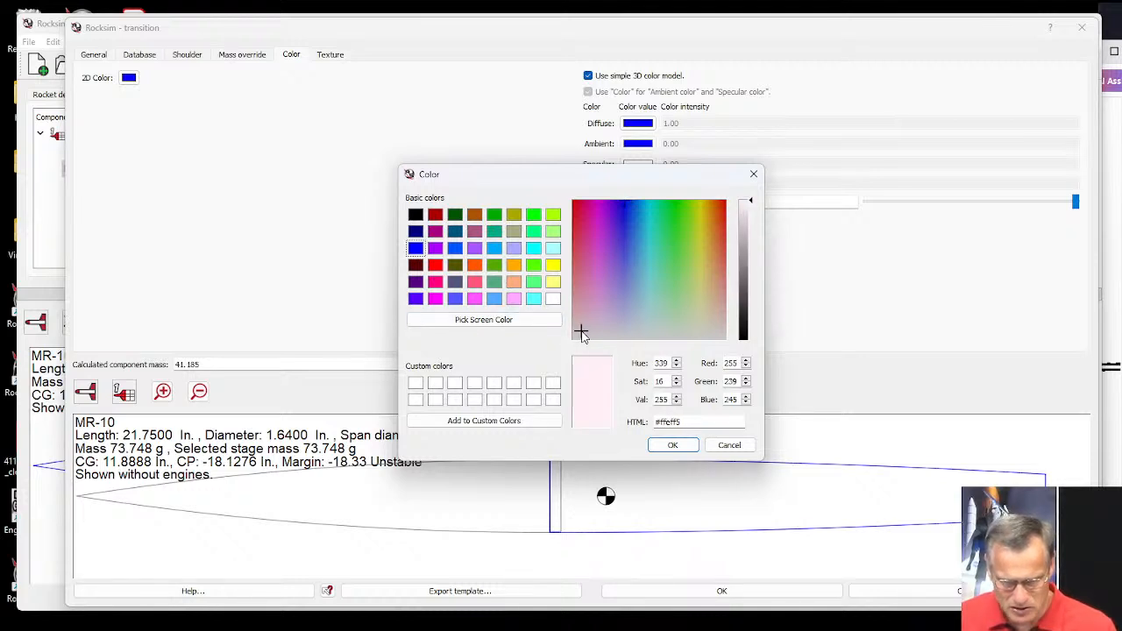
click(672, 445)
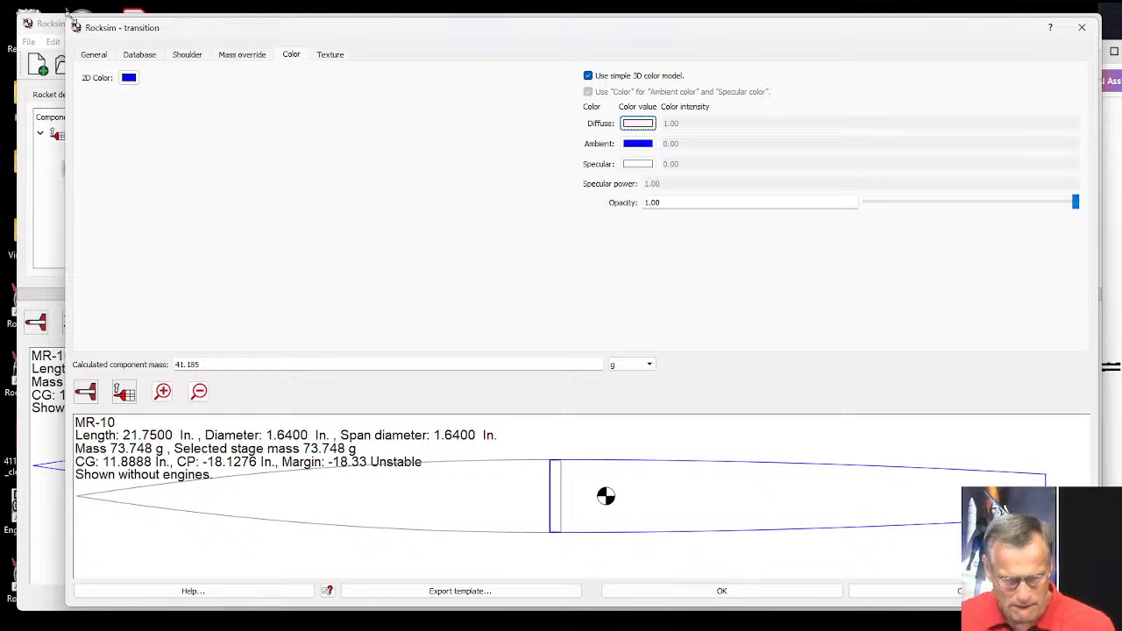
Set the transition's 2D color to orange and accept the transition settings.
click(129, 77)
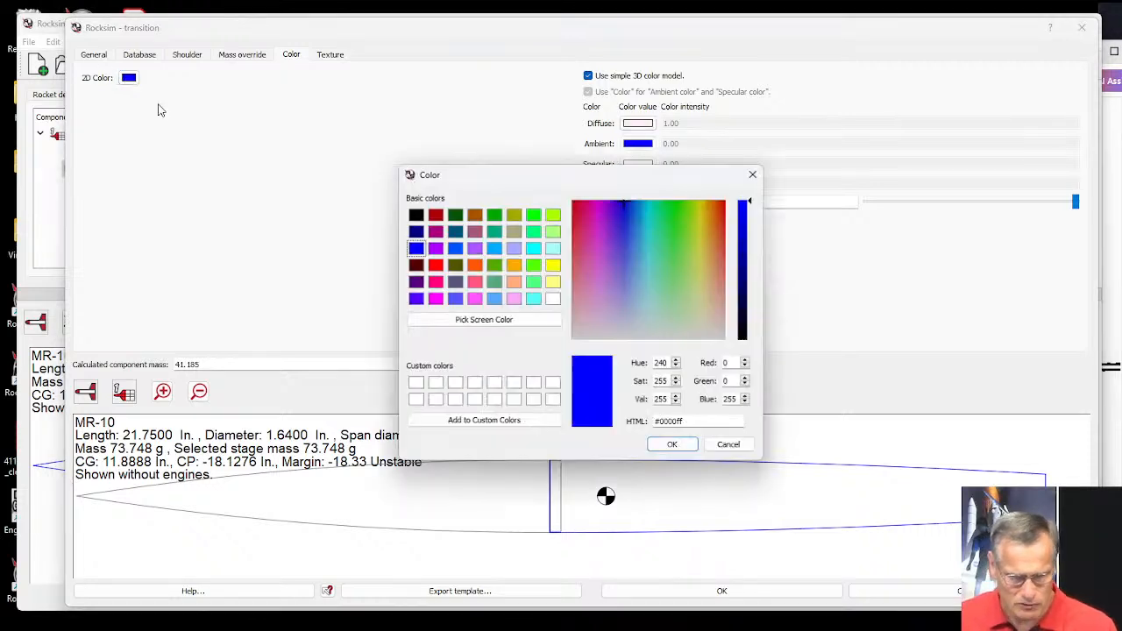
click(494, 265)
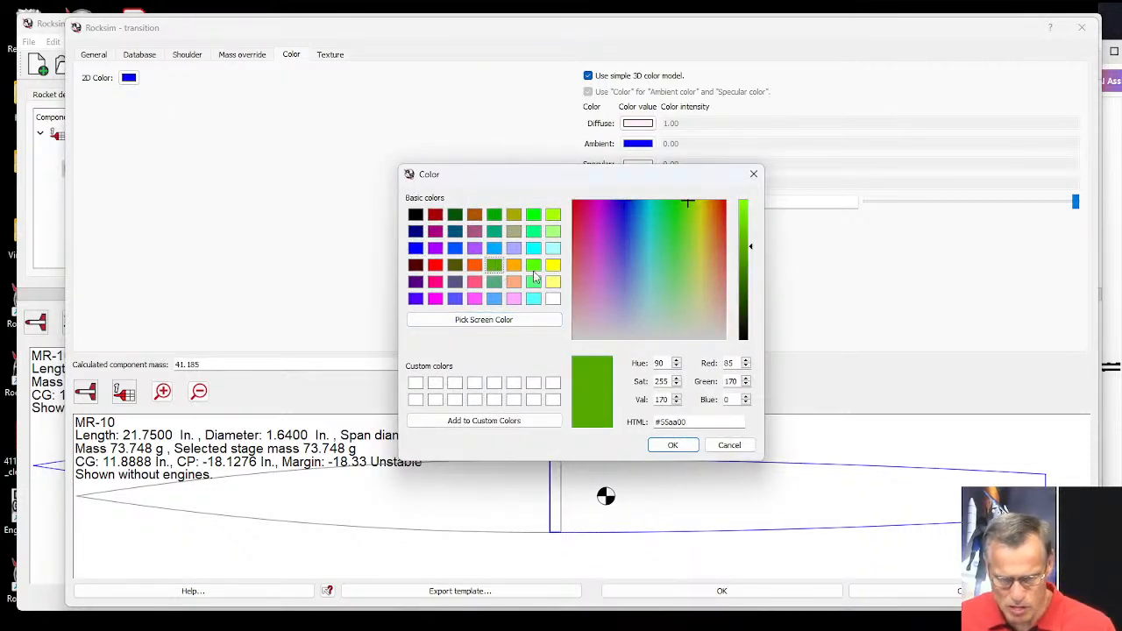
click(514, 265)
click(655, 445)
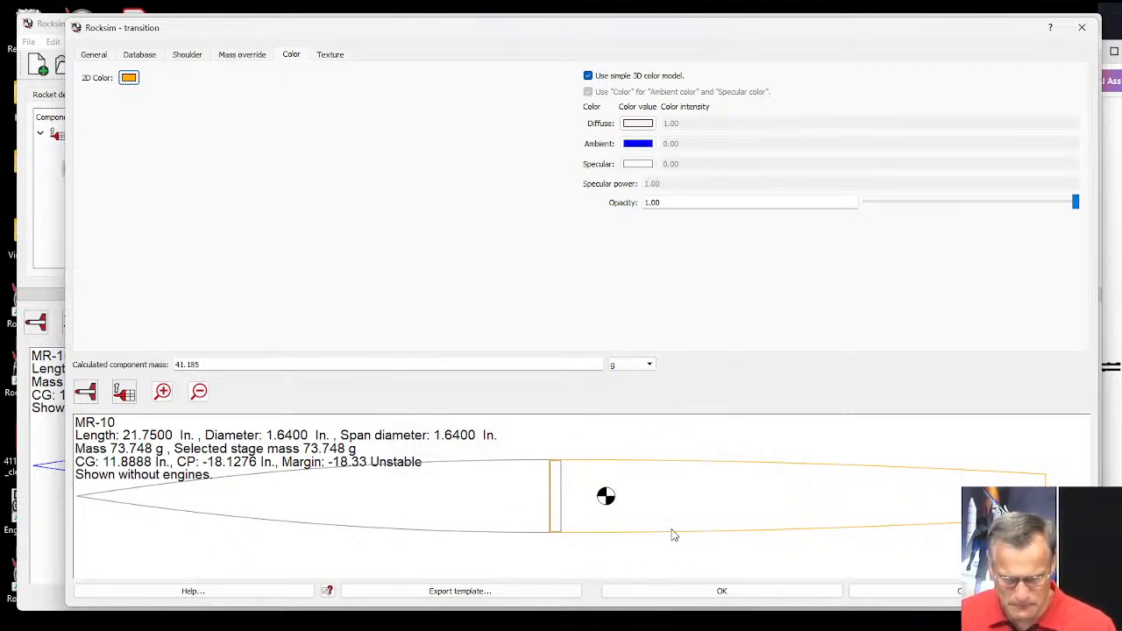
click(94, 55)
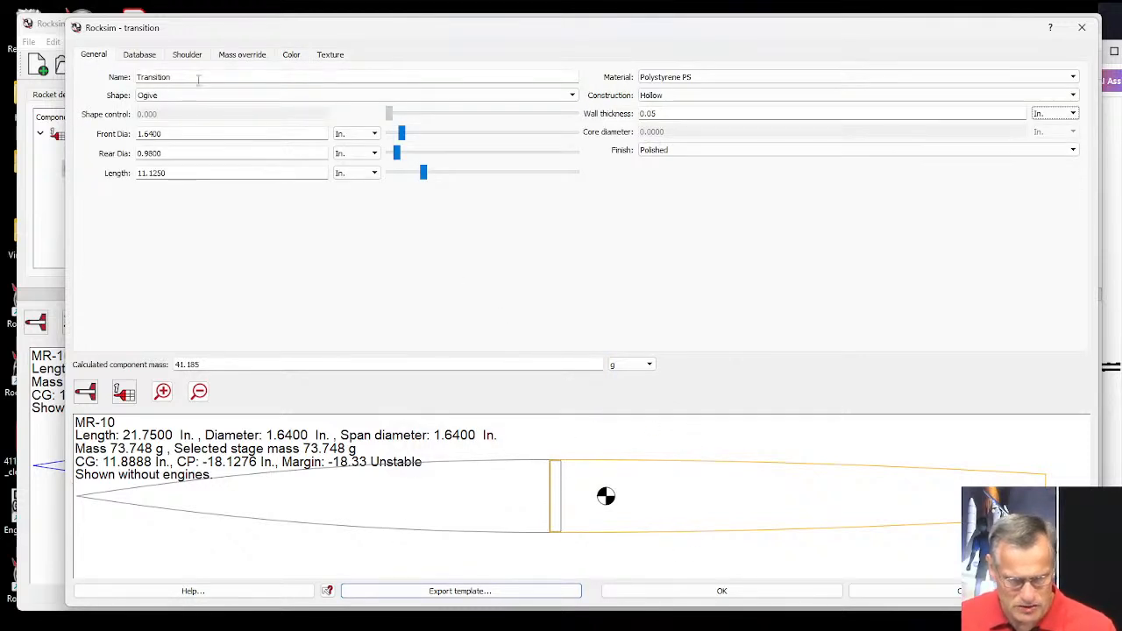
click(703, 593)
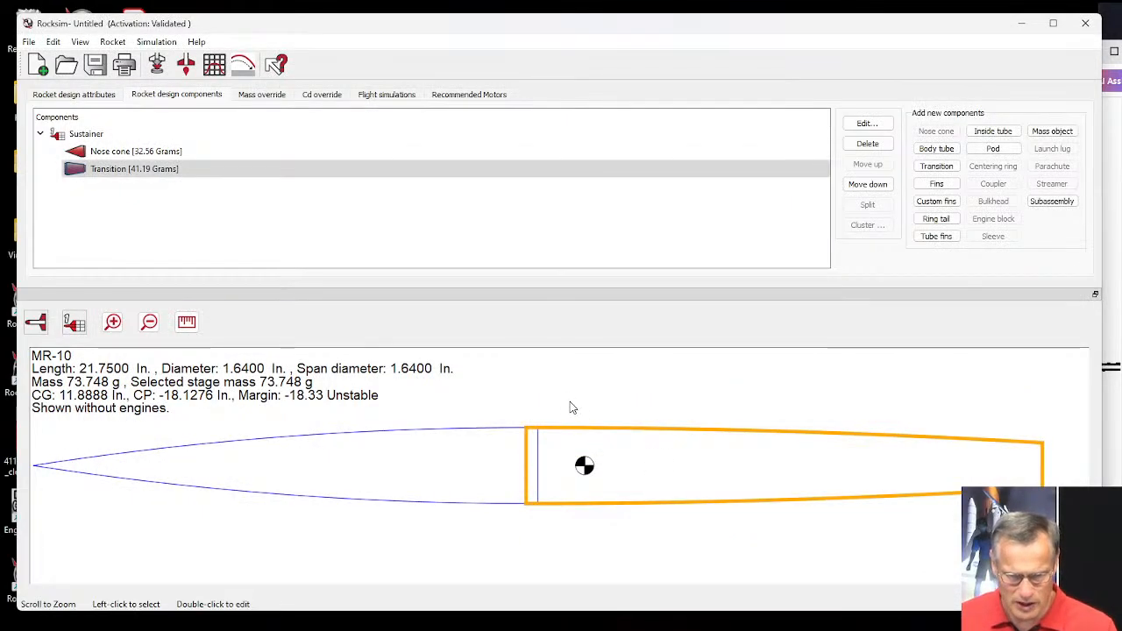
Show the rocket design in the 3D view and examine the body up close.
click(35, 323)
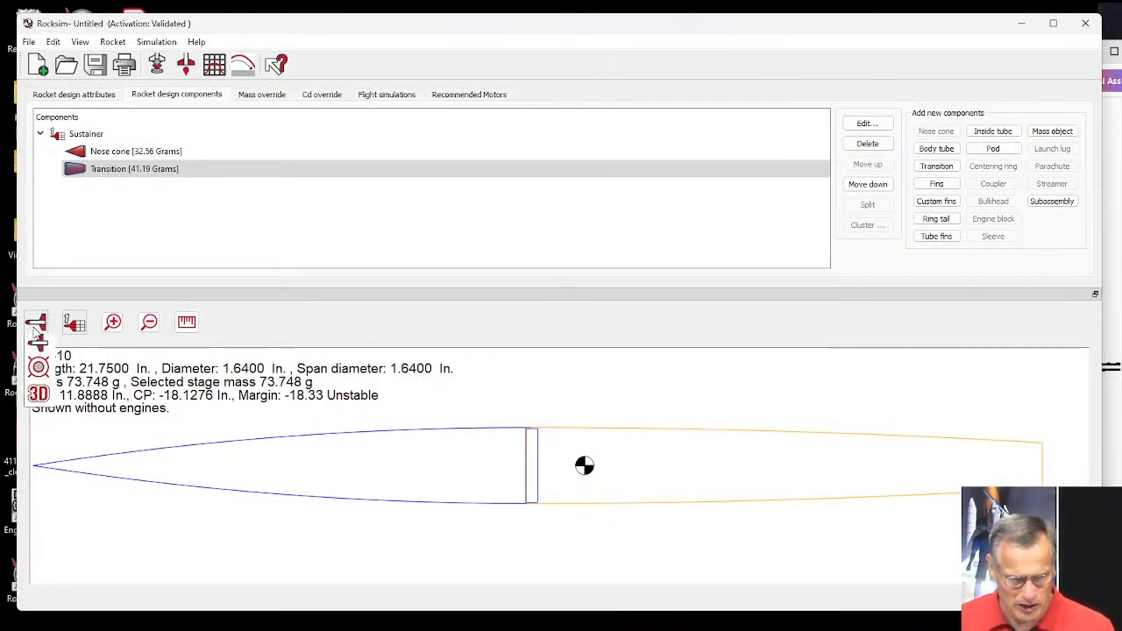
click(42, 416)
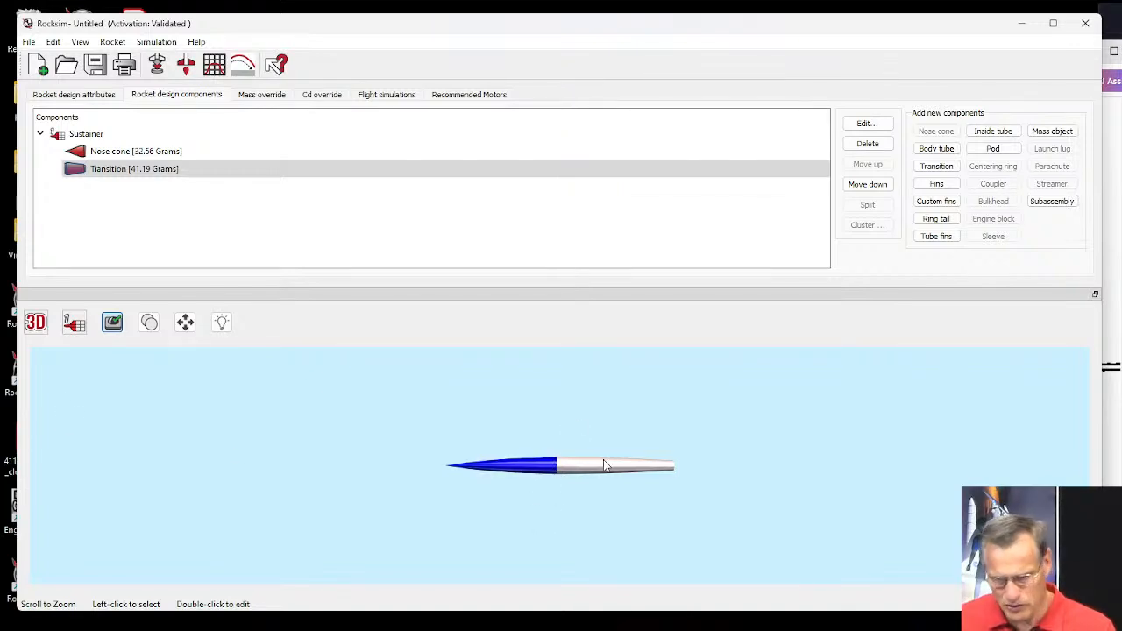
scroll(598, 476, up, 5)
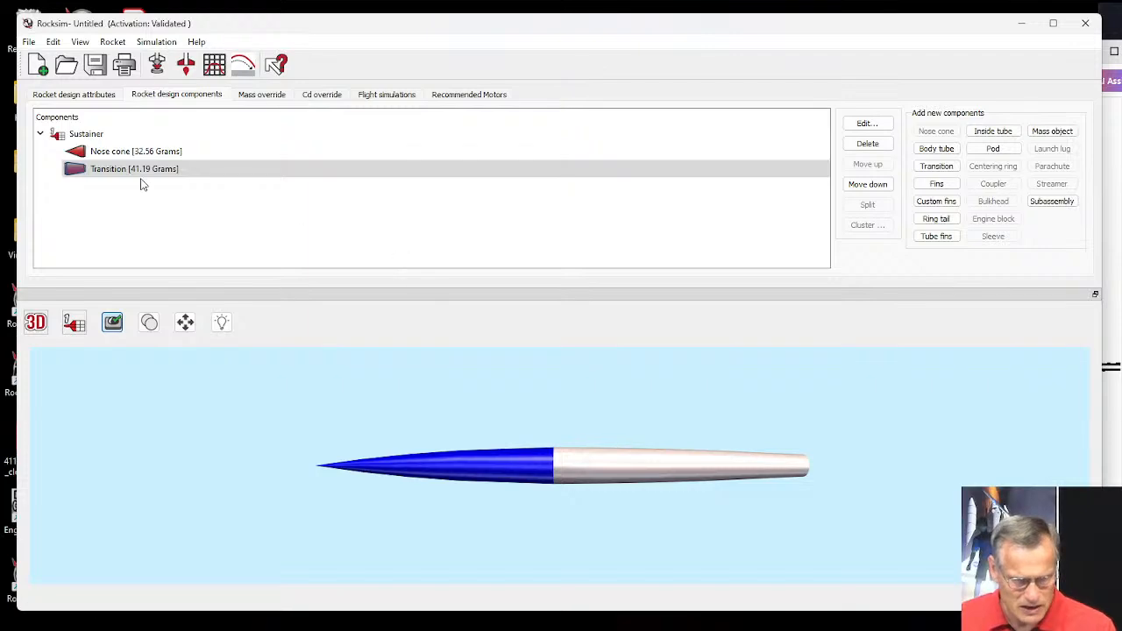
Open the nose cone's color settings and change its diffuse 3D color to the near-white pink #fff2f7.
double_click(111, 153)
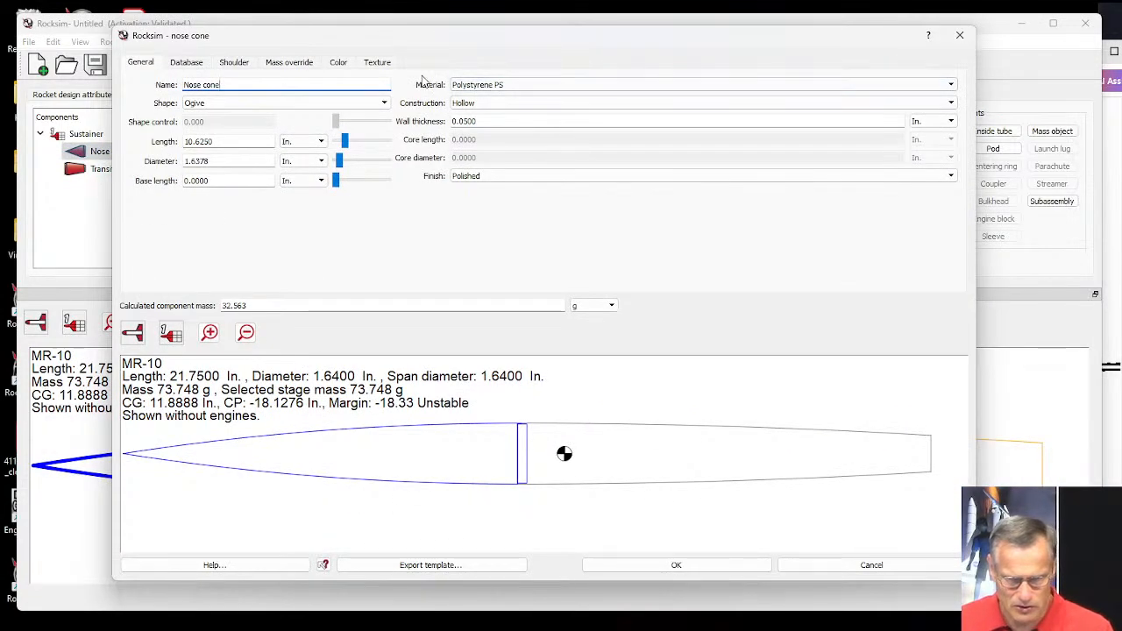
click(338, 65)
click(592, 131)
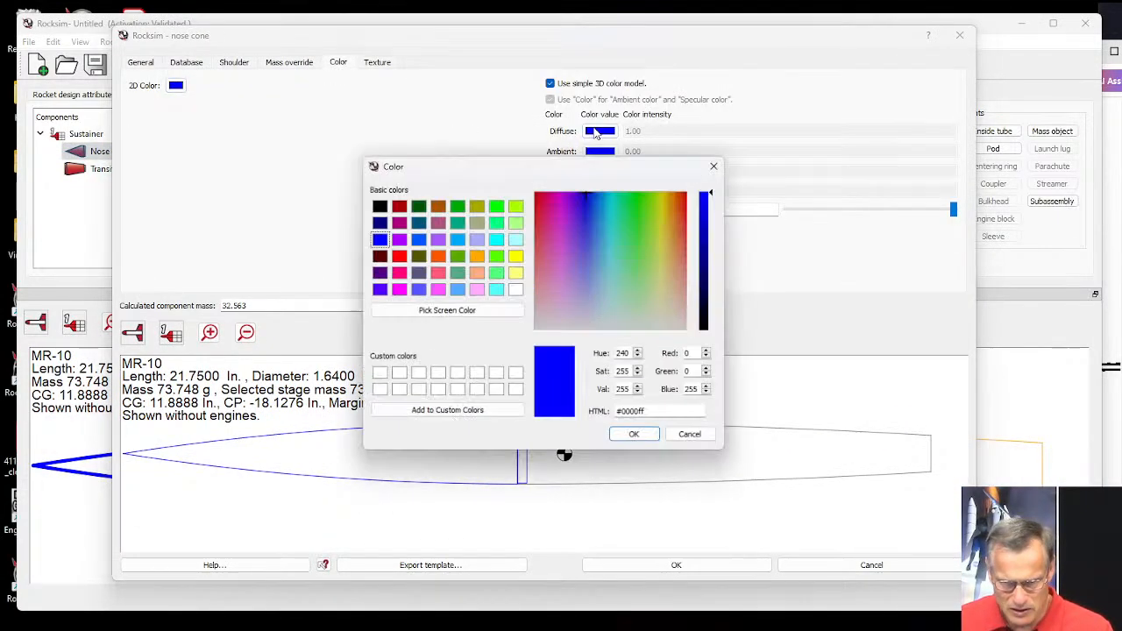
click(541, 322)
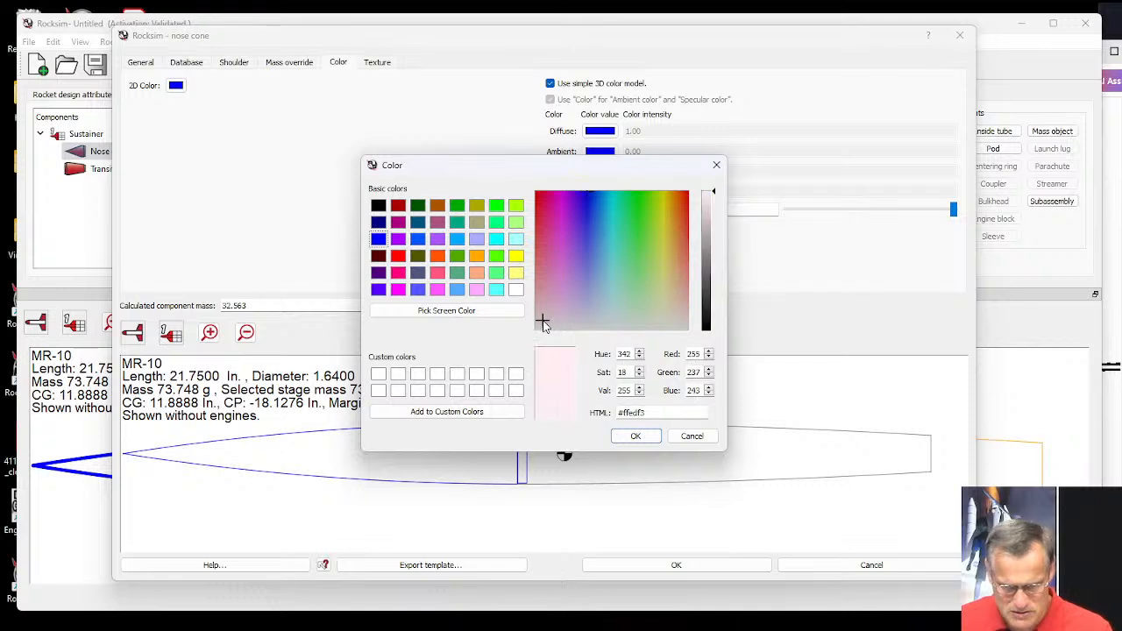
drag(545, 330, 545, 327)
click(636, 436)
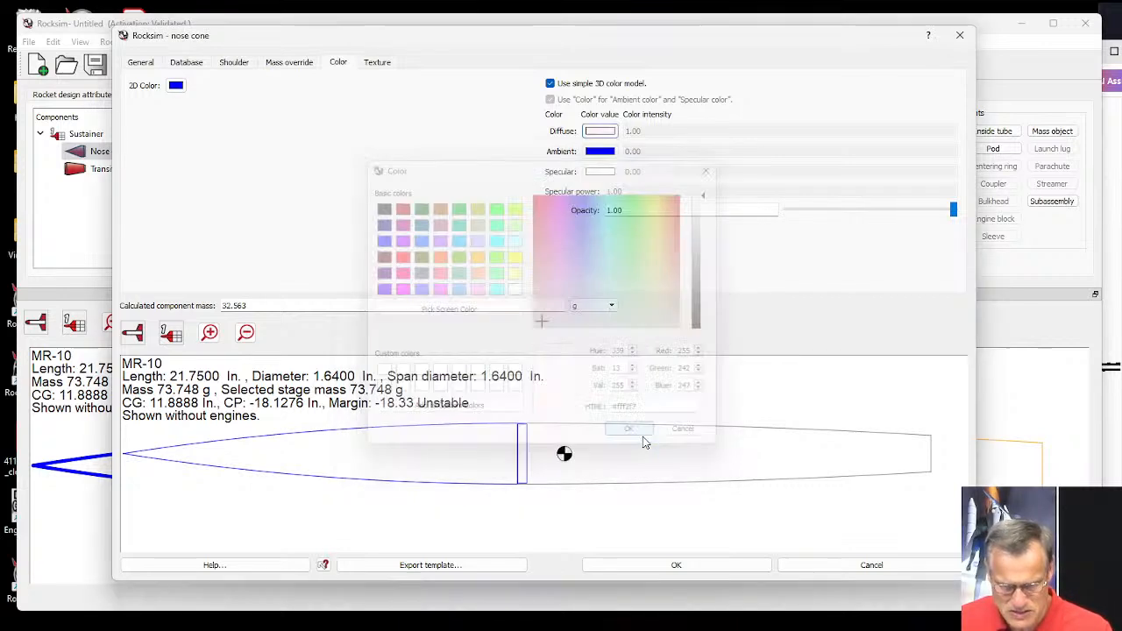
Set the nose cone's 2D color to the purple #aa007f and accept the nose cone settings.
click(176, 85)
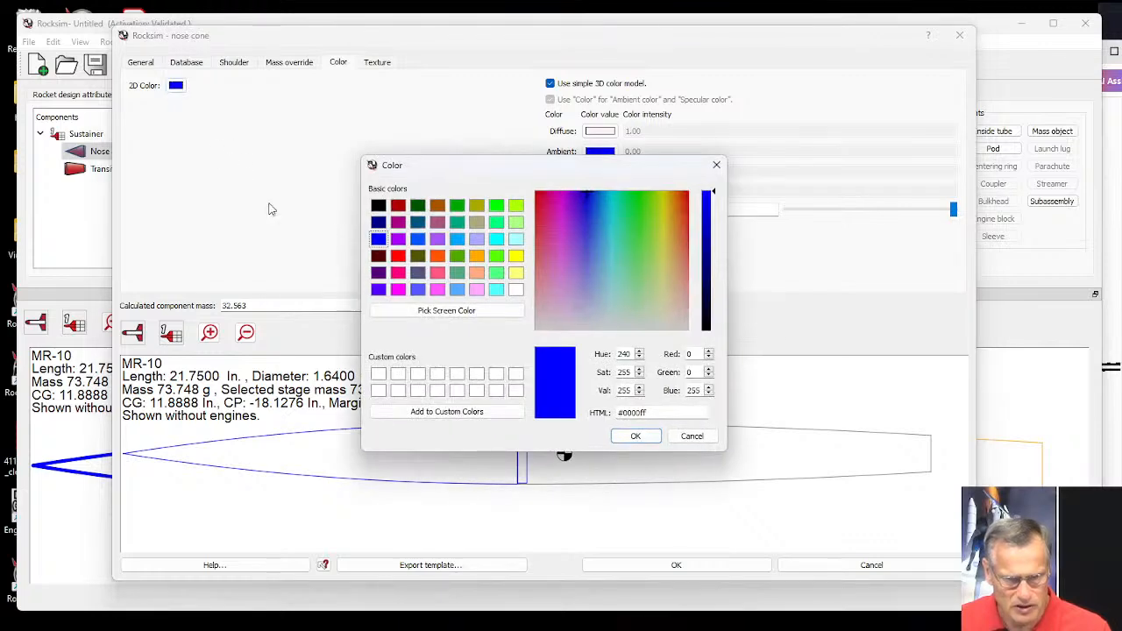
click(398, 224)
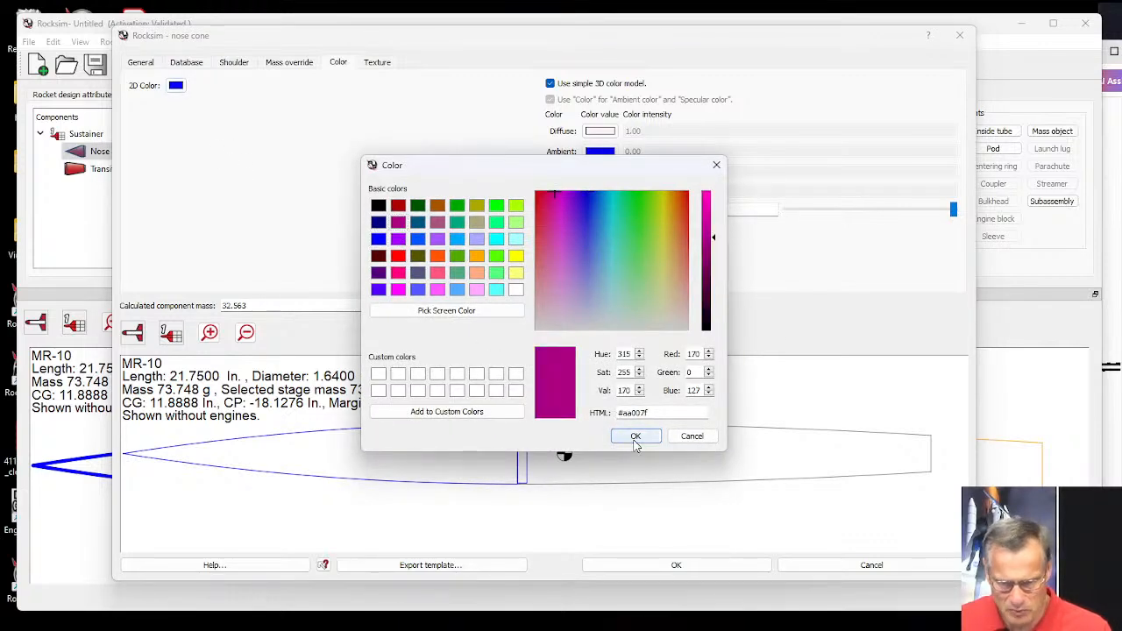
click(636, 436)
click(687, 563)
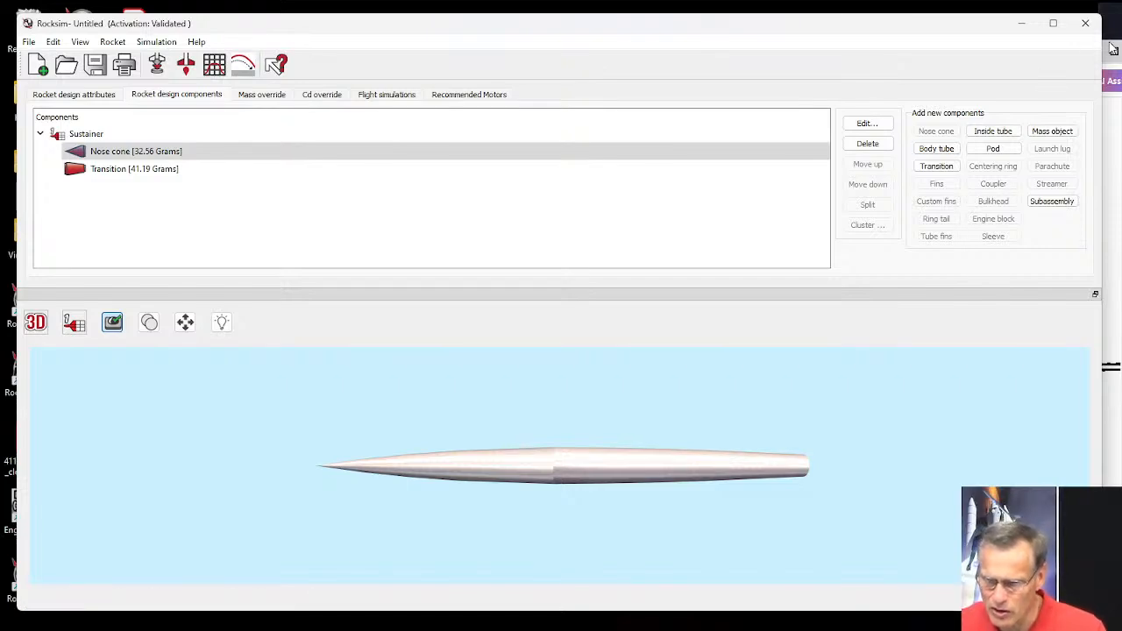
Compare the body proportions with Figure 1 of the report, and shorten the transition to 9.5 in.
mouse_move(1113, 49)
click(1102, 94)
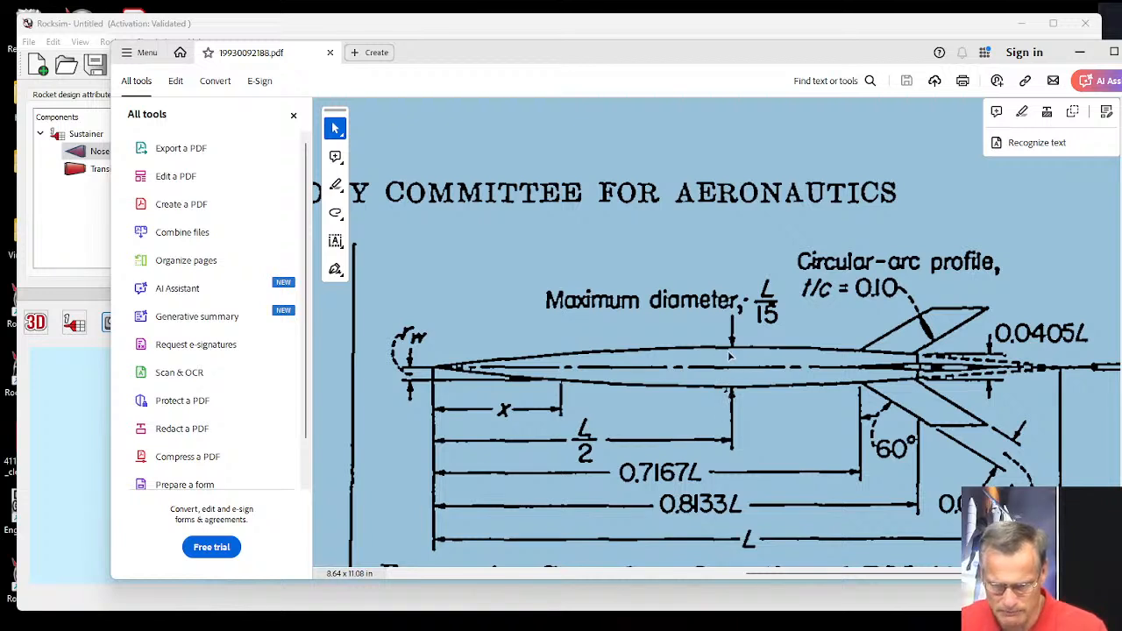
click(80, 452)
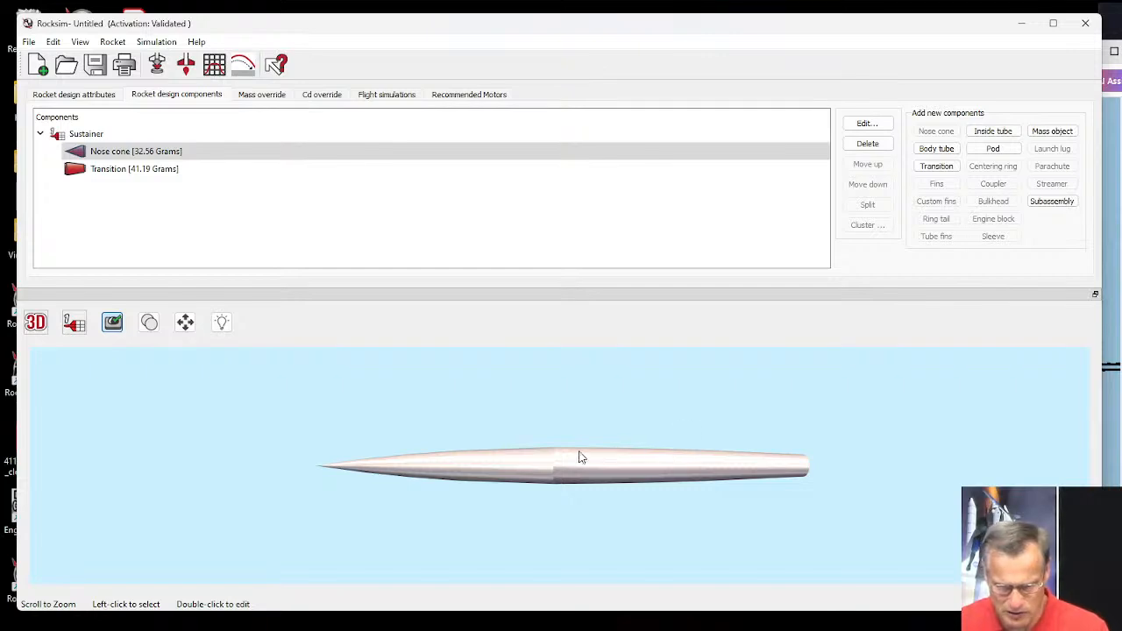
click(75, 171)
double_click(75, 171)
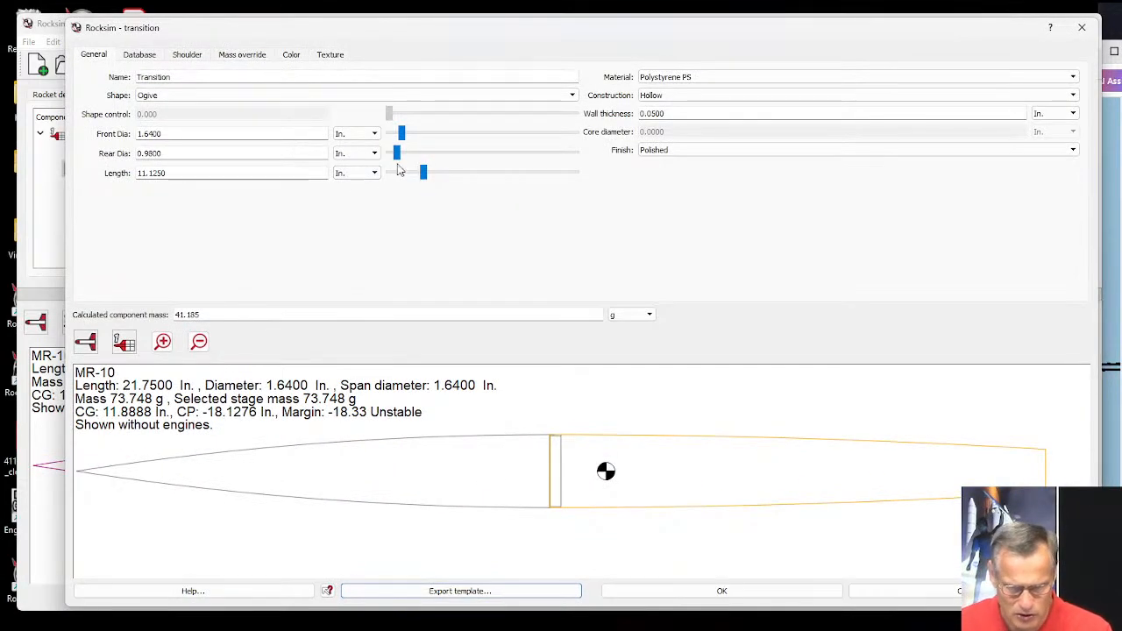
drag(419, 179, 421, 178)
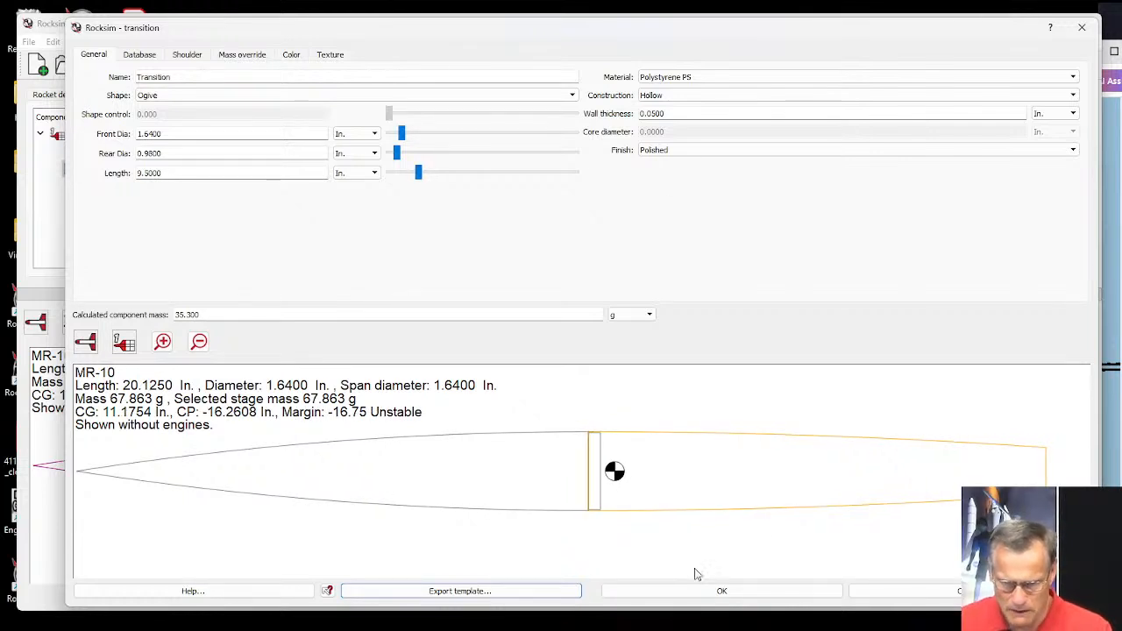
click(707, 589)
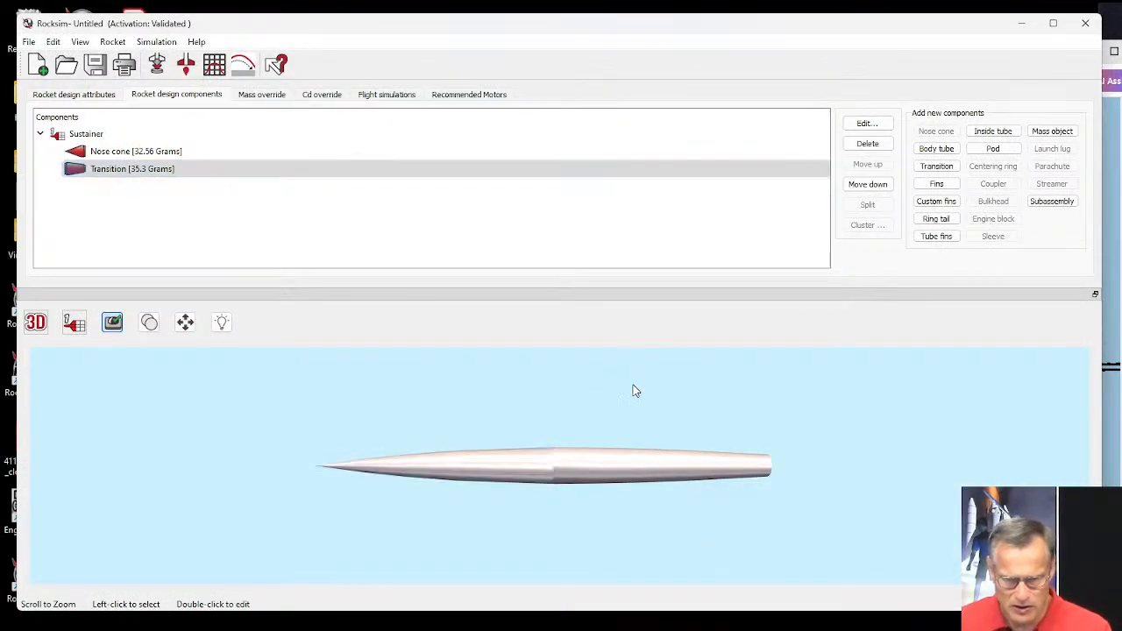
Show the rocket in the 2D side view, select the transition, and check the fin layout in Figure 1 of the report.
click(37, 326)
click(37, 345)
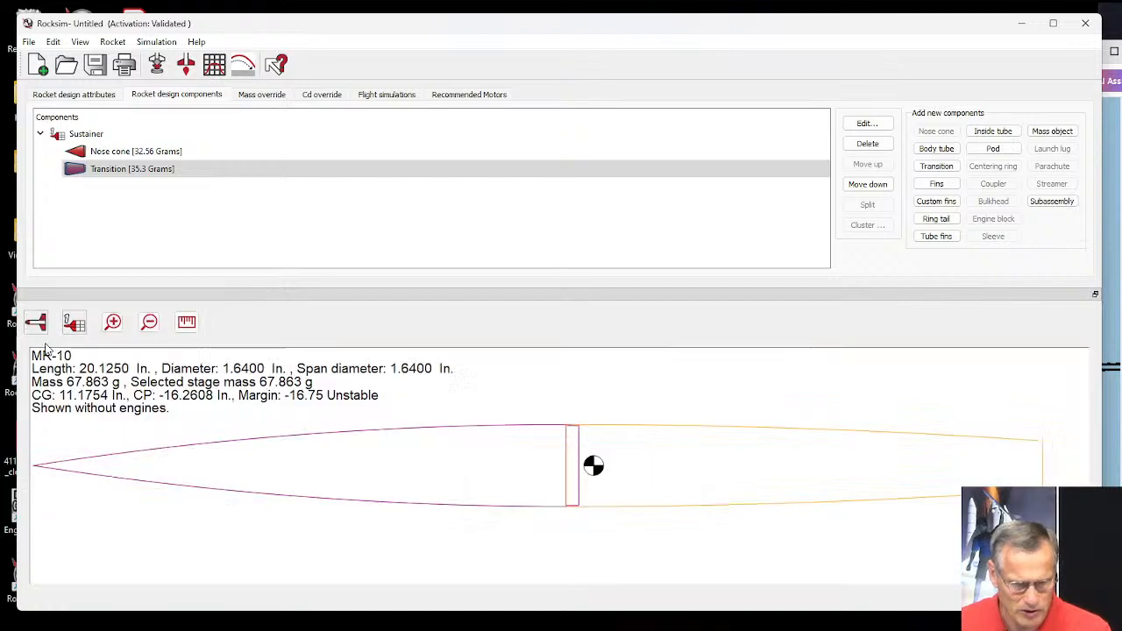
click(102, 170)
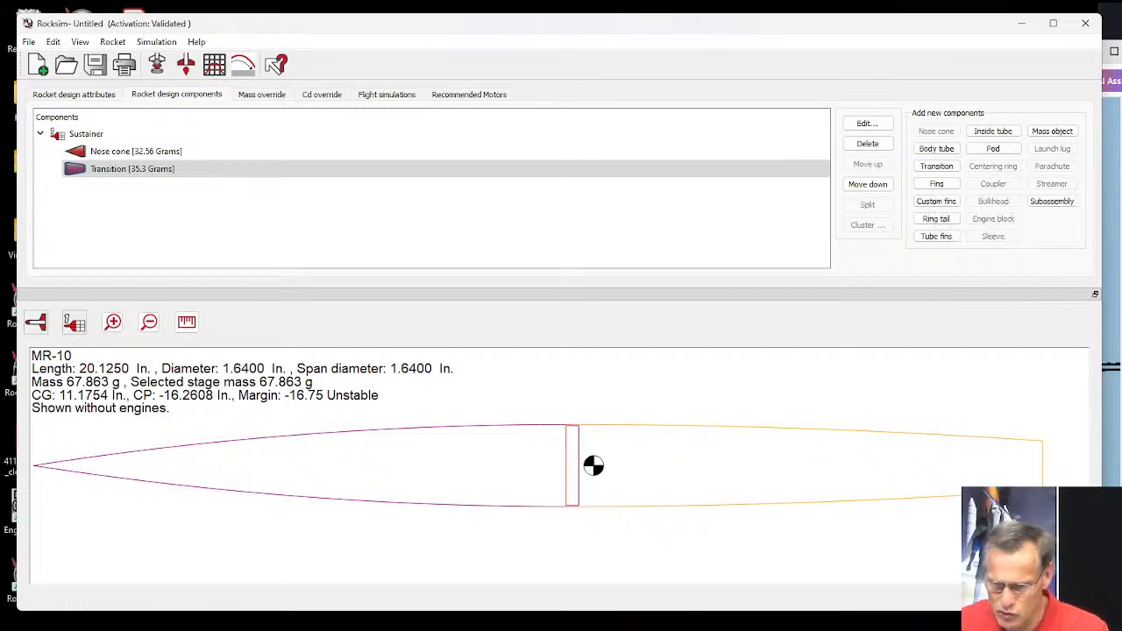
key(alt+Tab)
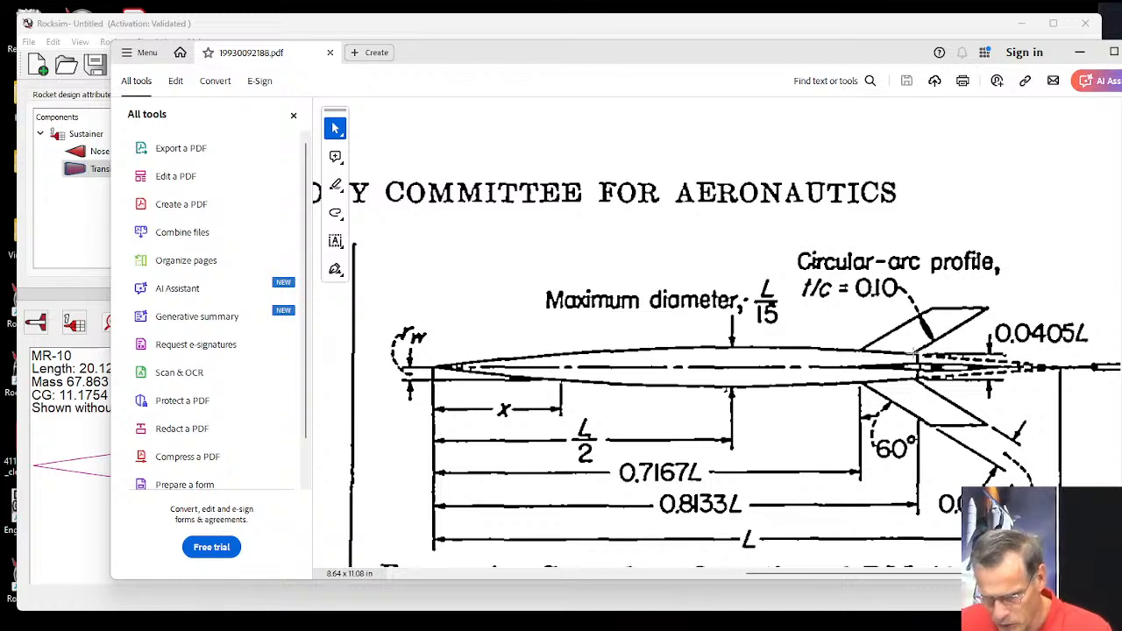
click(64, 526)
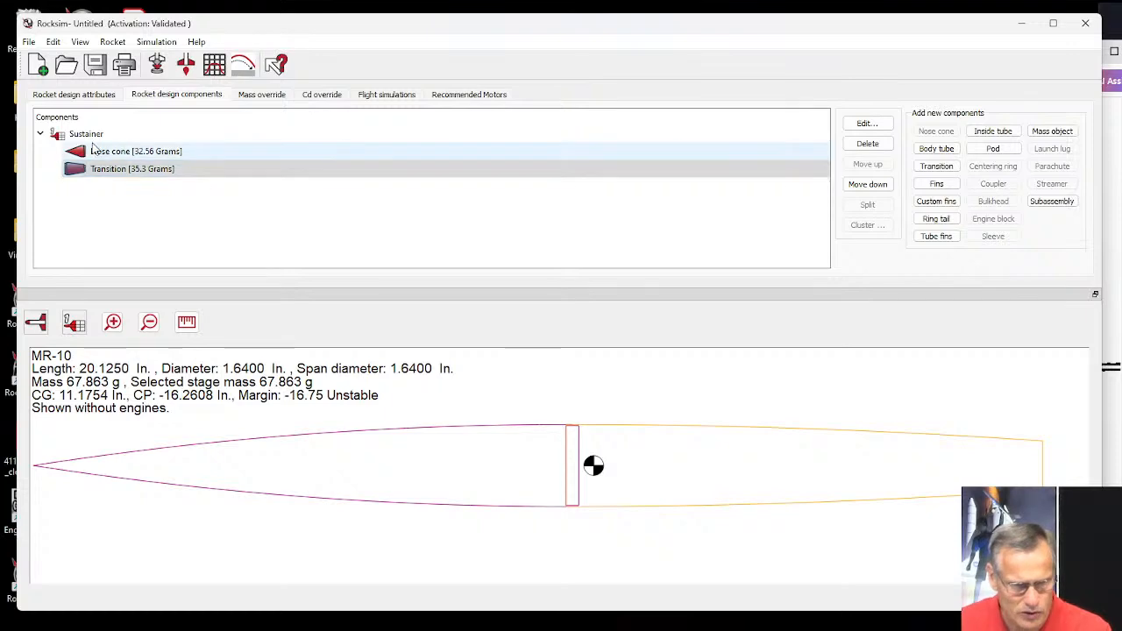
Add a fin set to the transition without choosing a database part, and enlarge the fin settings window.
click(936, 183)
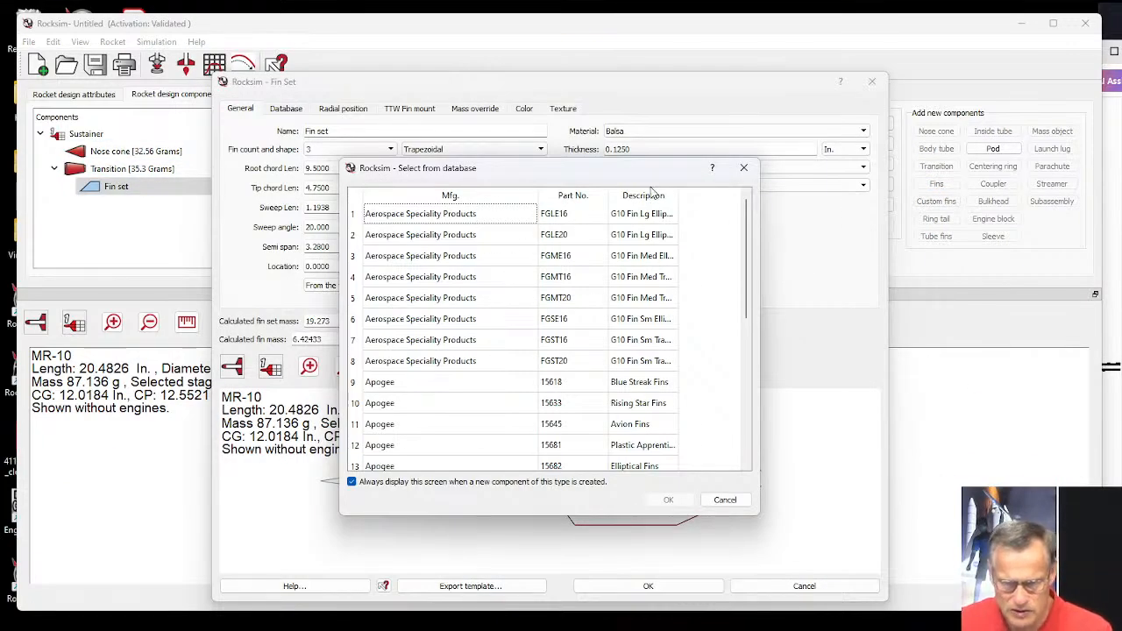
click(742, 169)
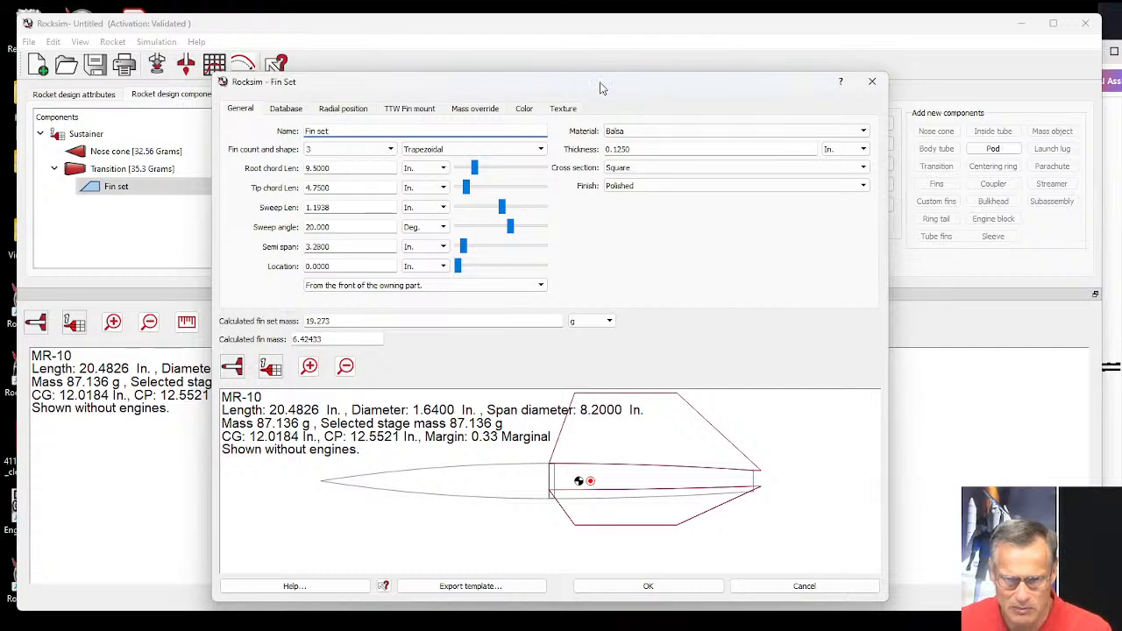
drag(607, 82, 545, 30)
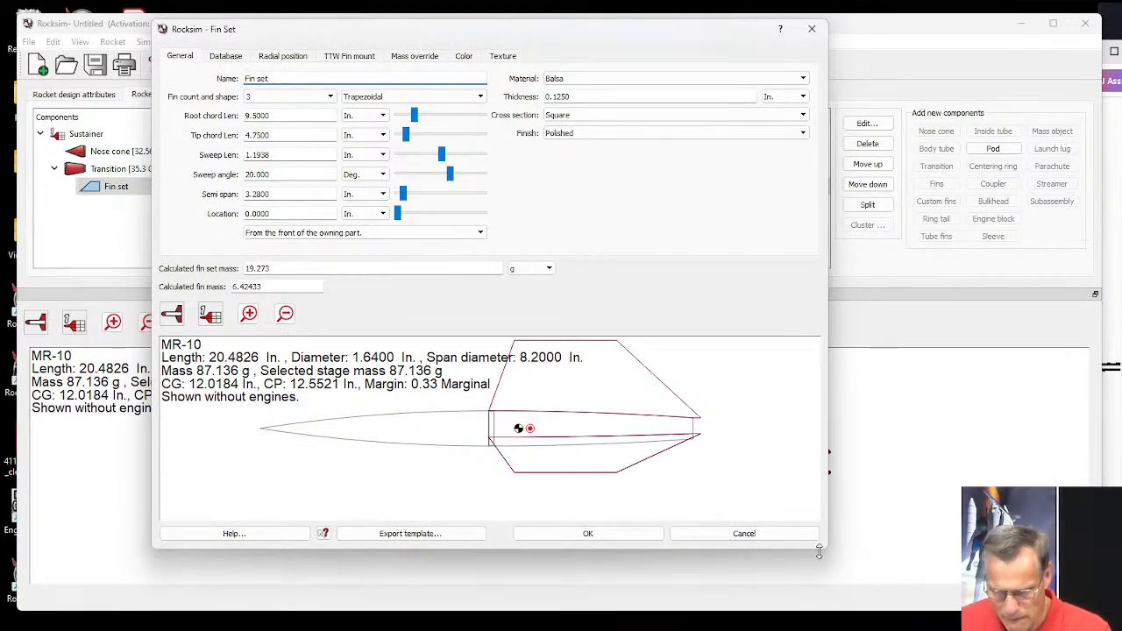
drag(824, 550, 1045, 603)
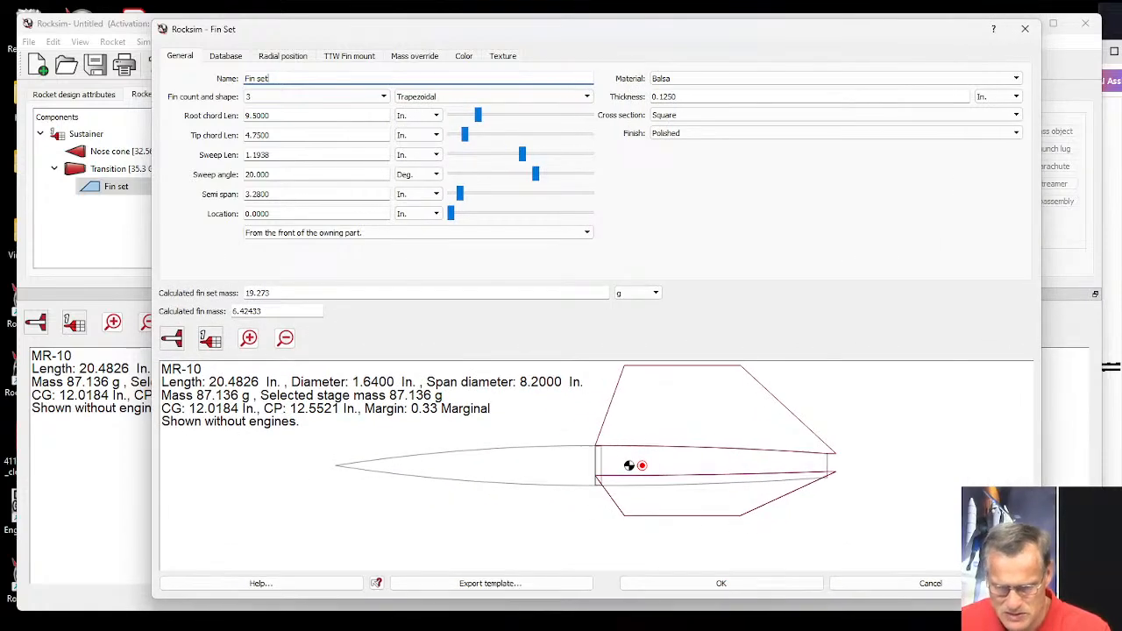
Locate the fin set 0 in. from the base of the owning part and set the fin count to 4.
click(277, 232)
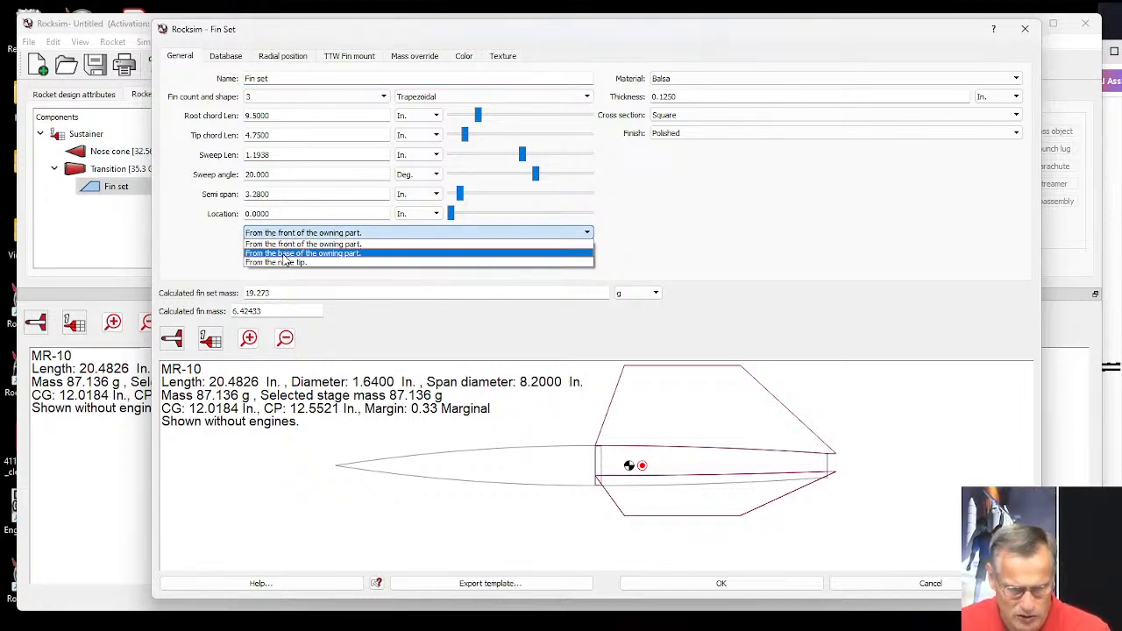
click(285, 254)
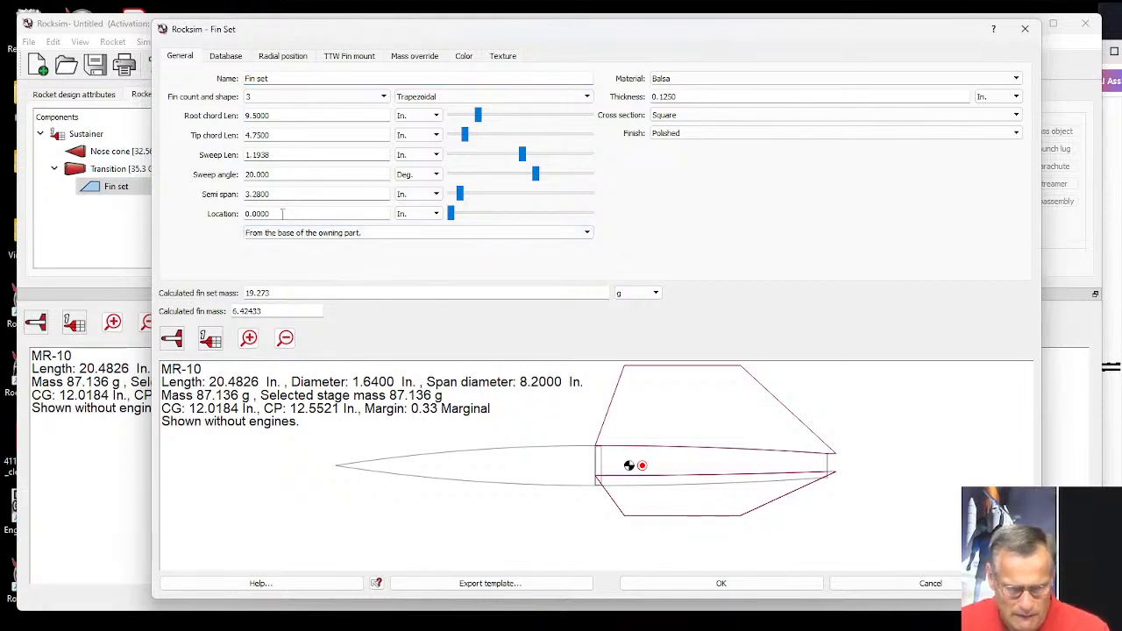
key(ctrl+a)
text(0)
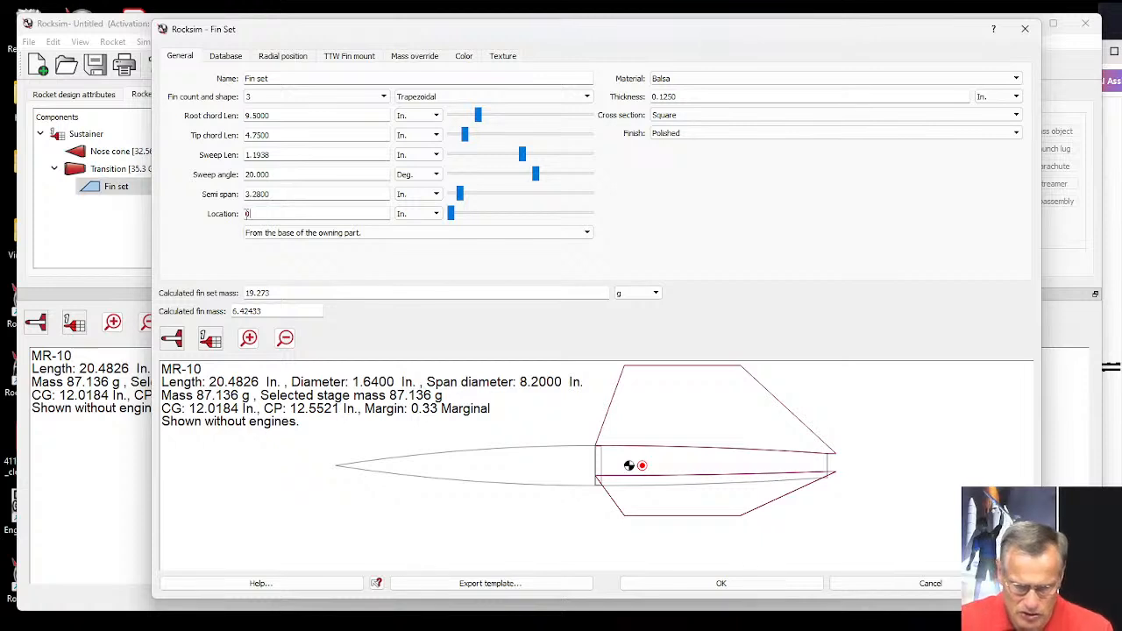
key(Tab)
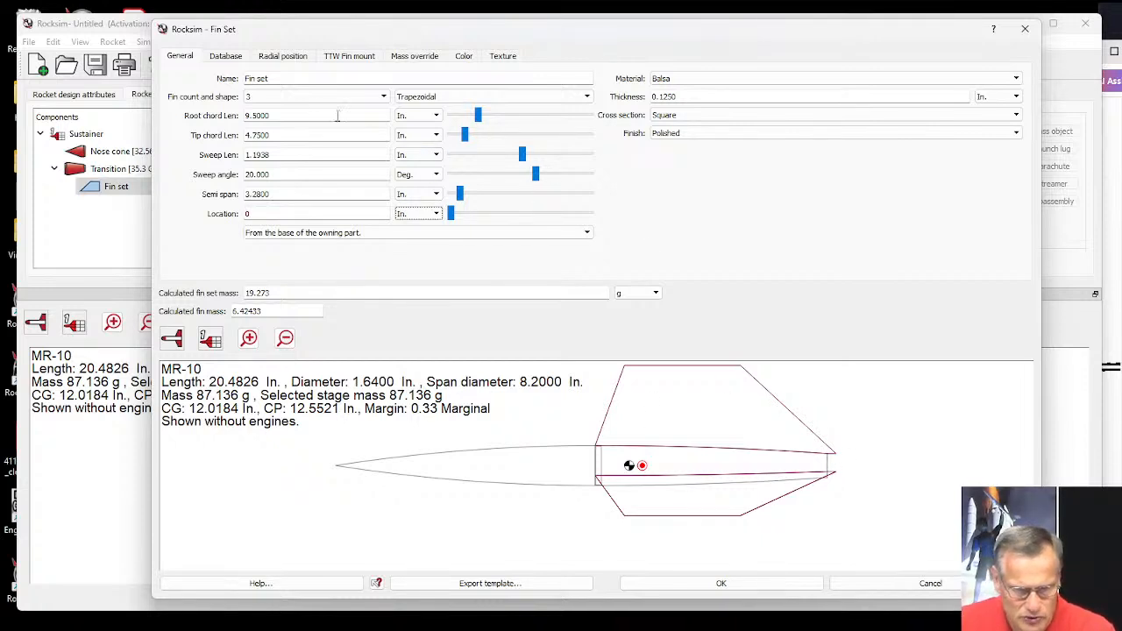
click(257, 96)
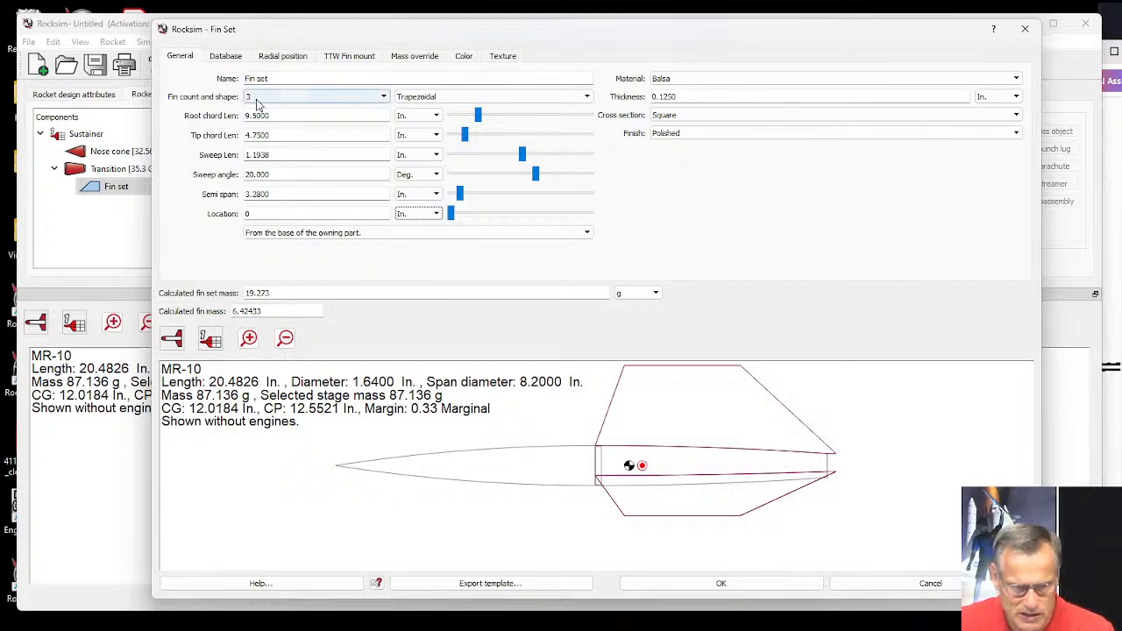
click(301, 133)
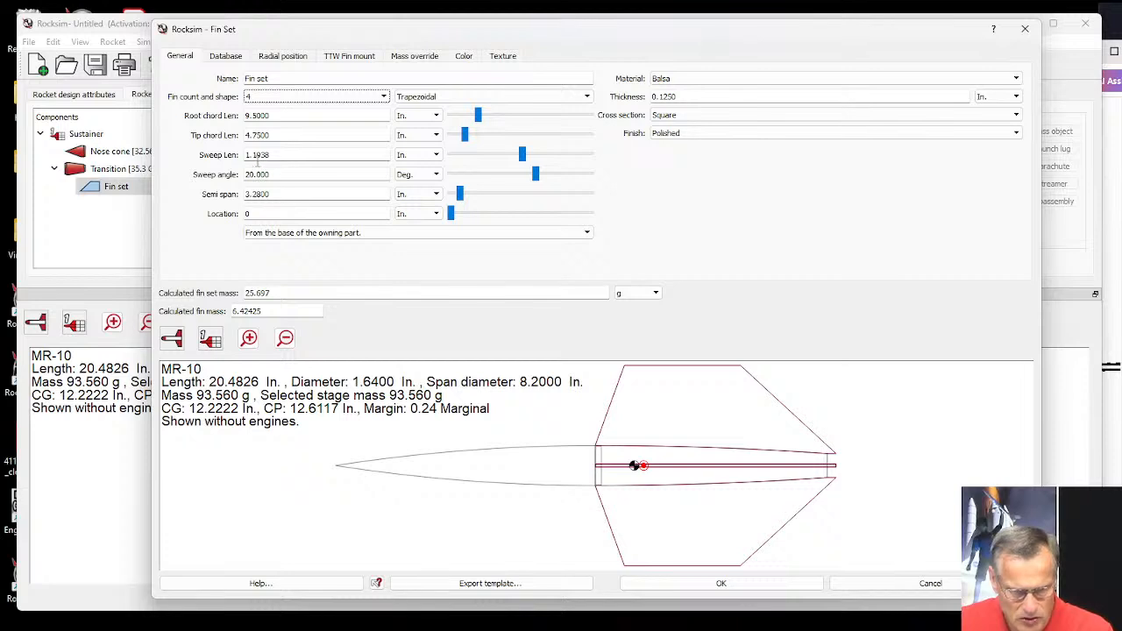
Set both the root chord length and the tip chord length of the fins to 2 in.
drag(272, 115, 243, 115)
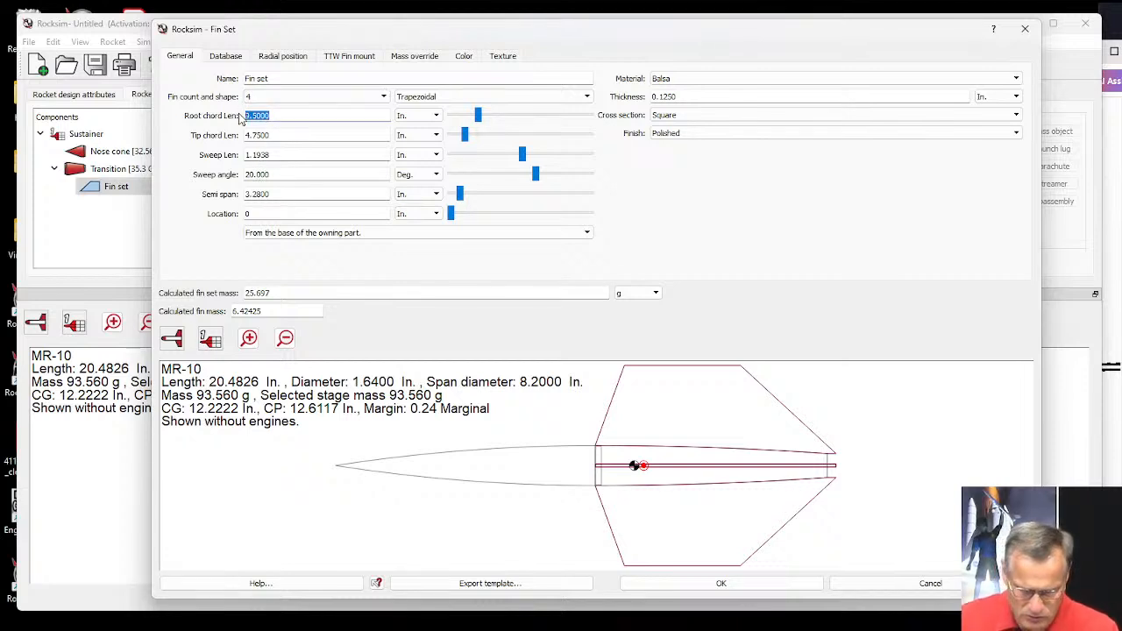
text(5)
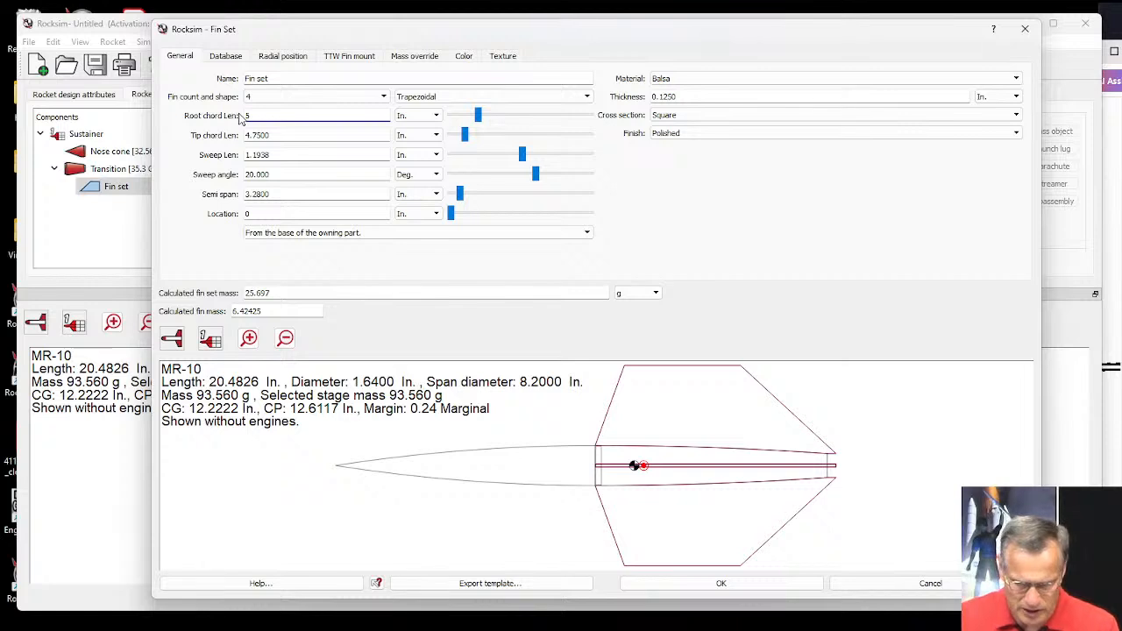
text(2)
key(Tab)
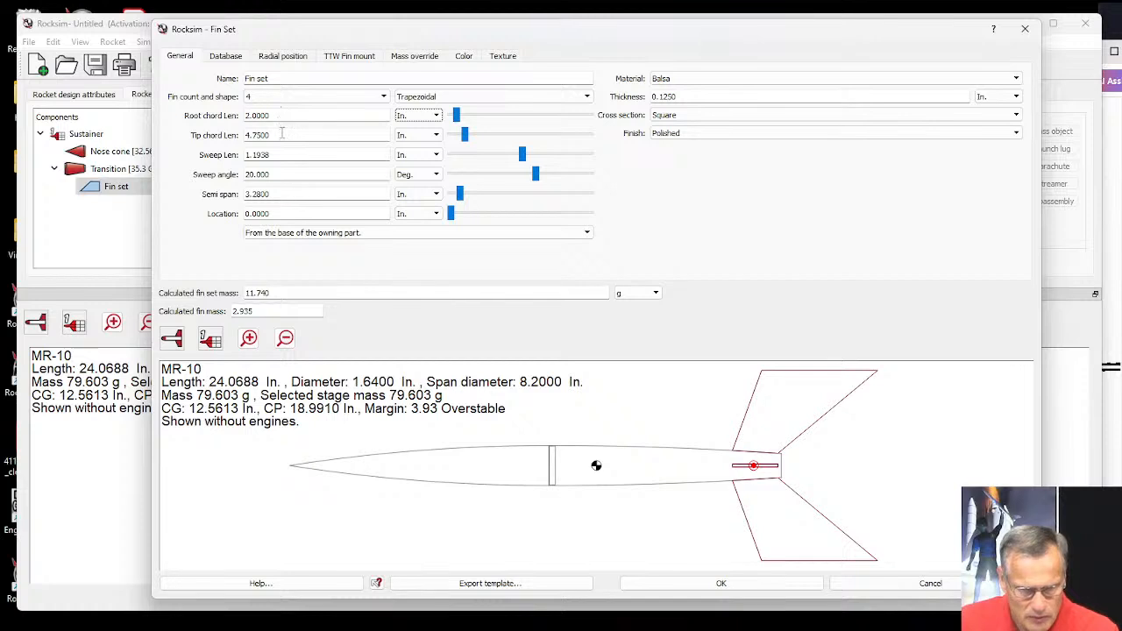
drag(281, 134, 242, 135)
text(2)
key(Tab)
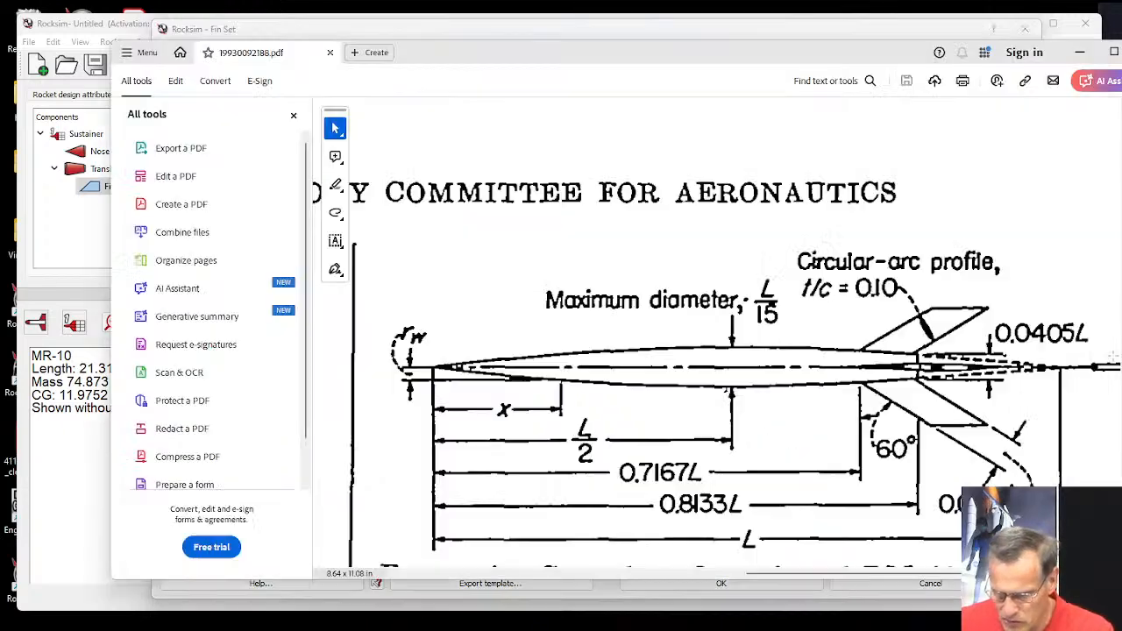
Switch to the PDF report and examine the fin shape and sweep angle in Figure 1.
click(1108, 362)
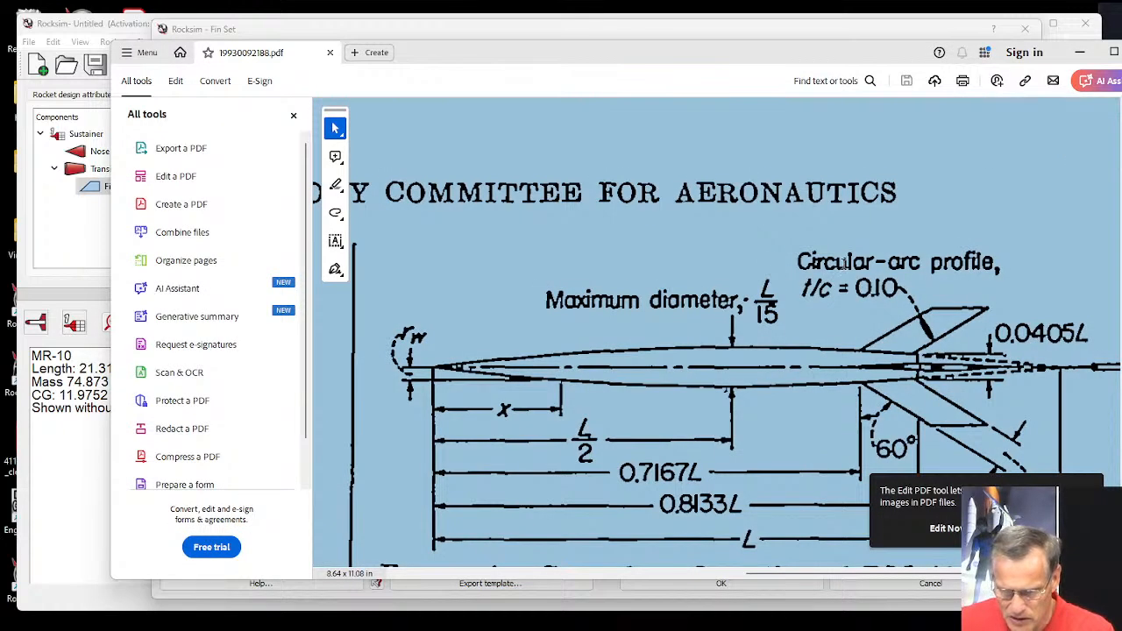
click(846, 263)
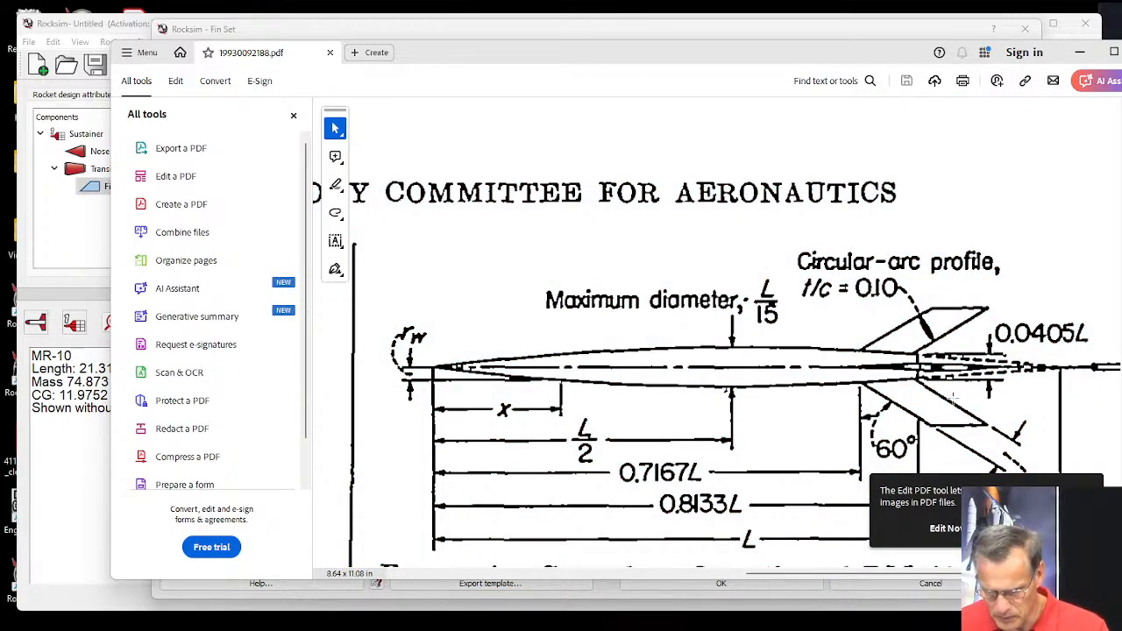
scroll(879, 410, down, 1)
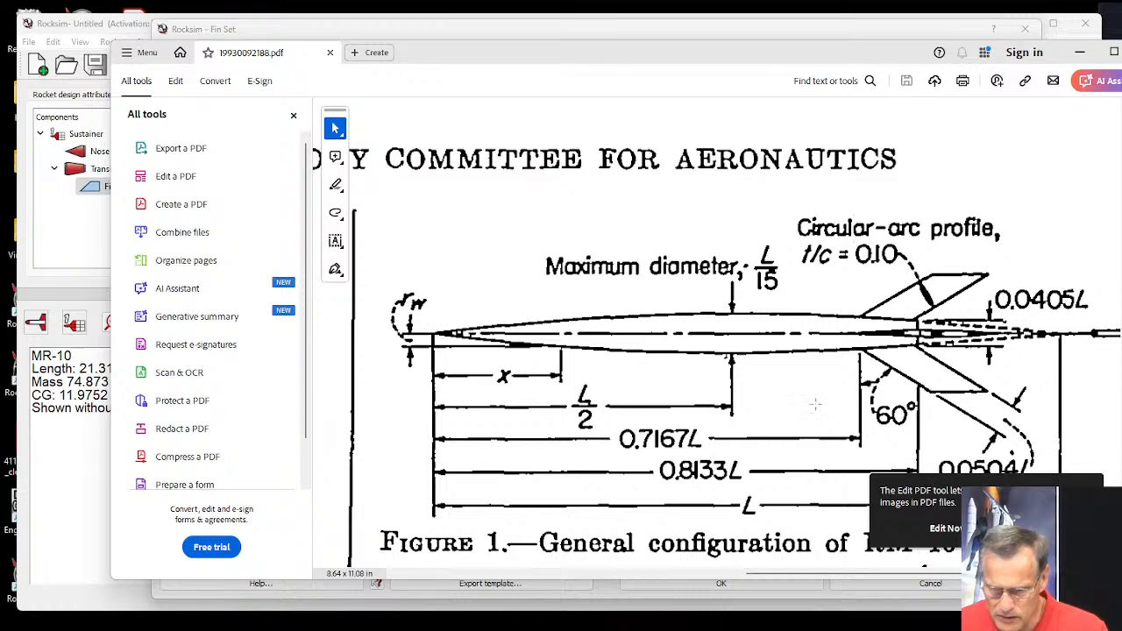
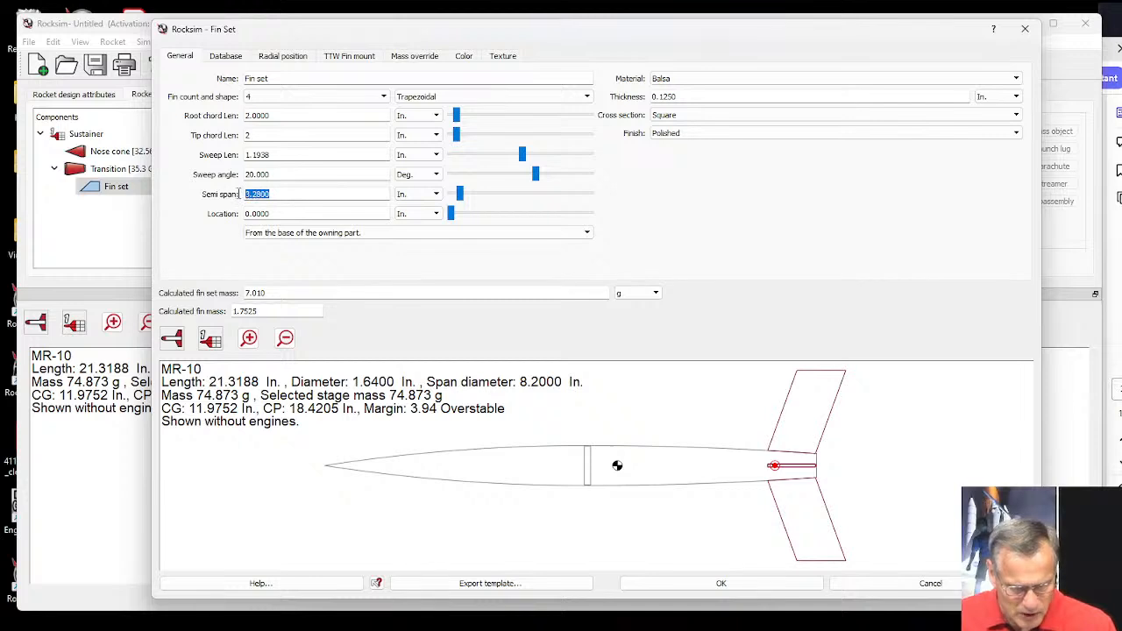
Set the fins' semi span to 2.09 in.
text(2.)
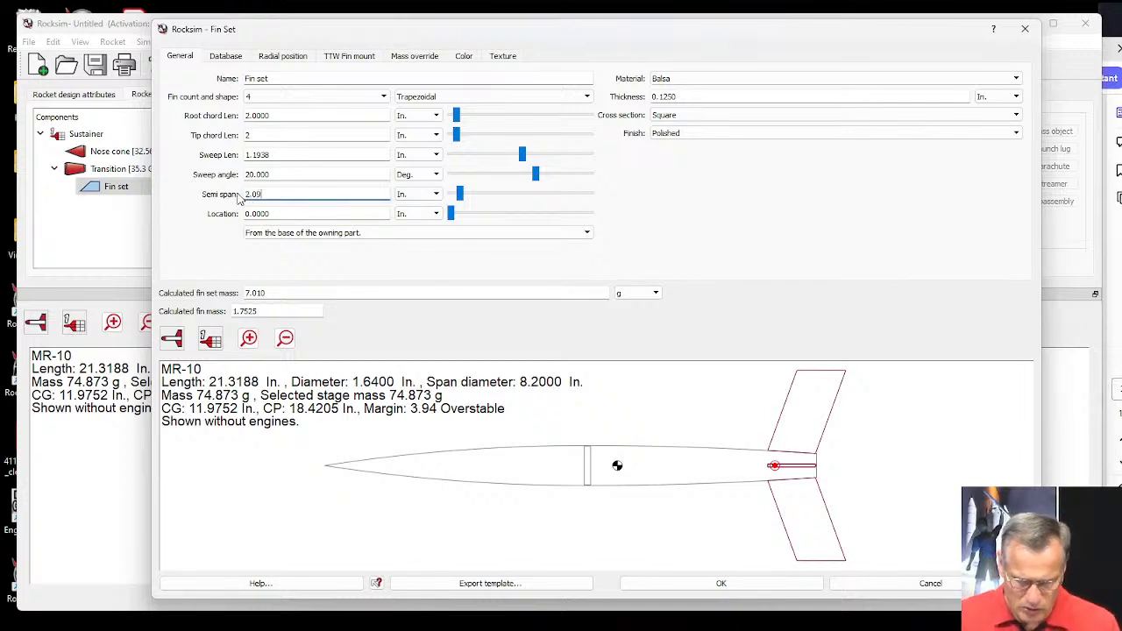
text(09)
key(Tab)
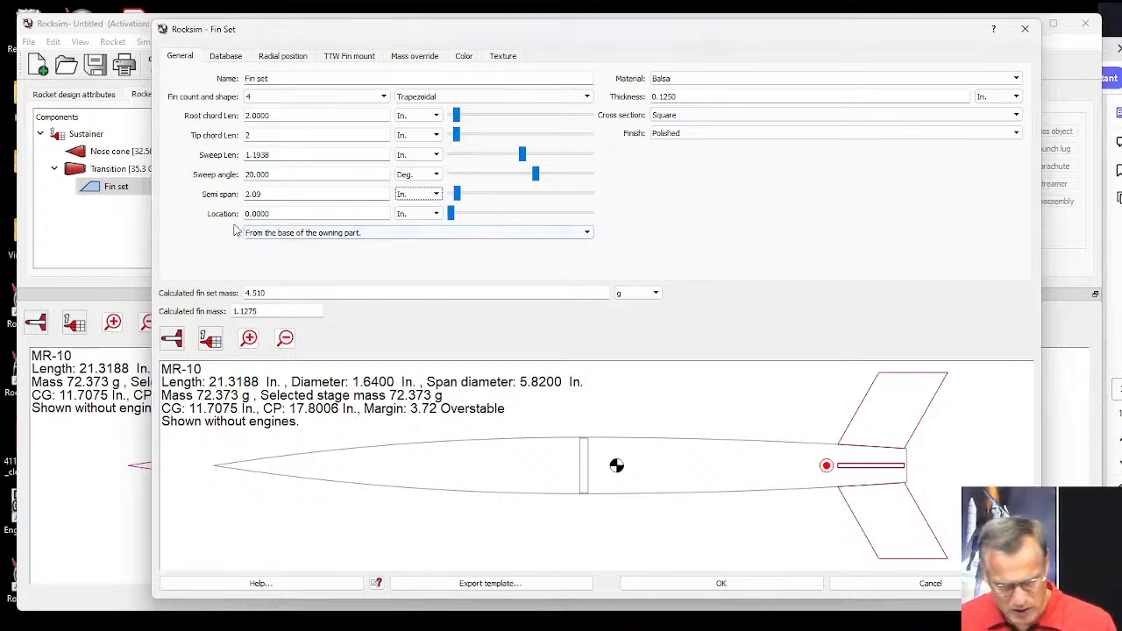
Try a fin semi span of 1.005 in., check Figure 1 in the PDF report, and return the semi span to 2.09 in.
drag(268, 194, 247, 193)
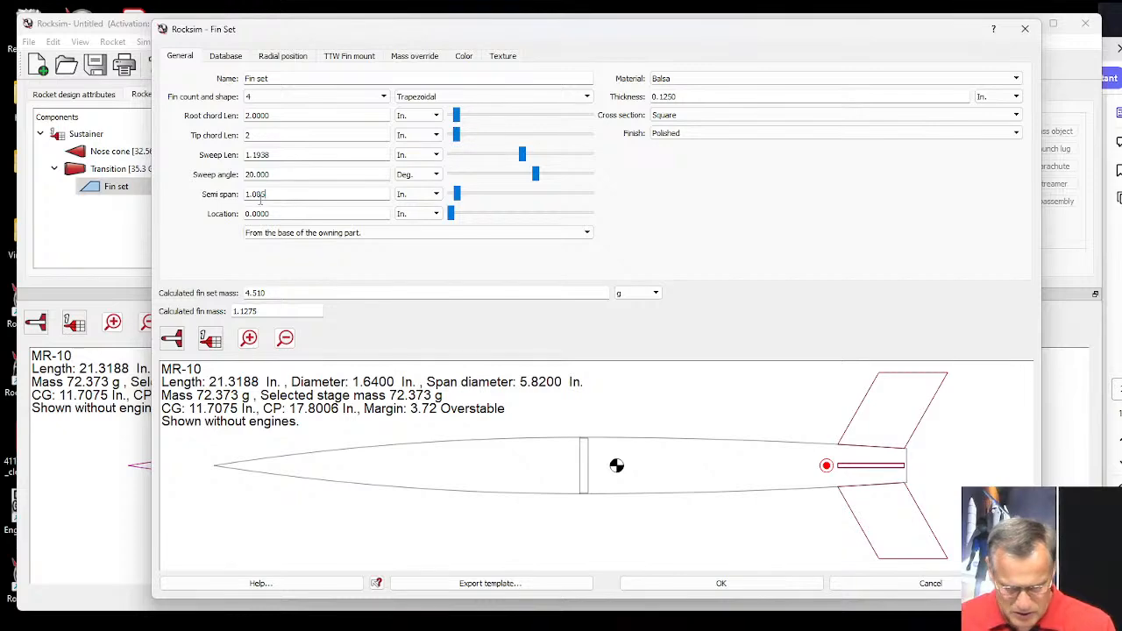
key(Tab)
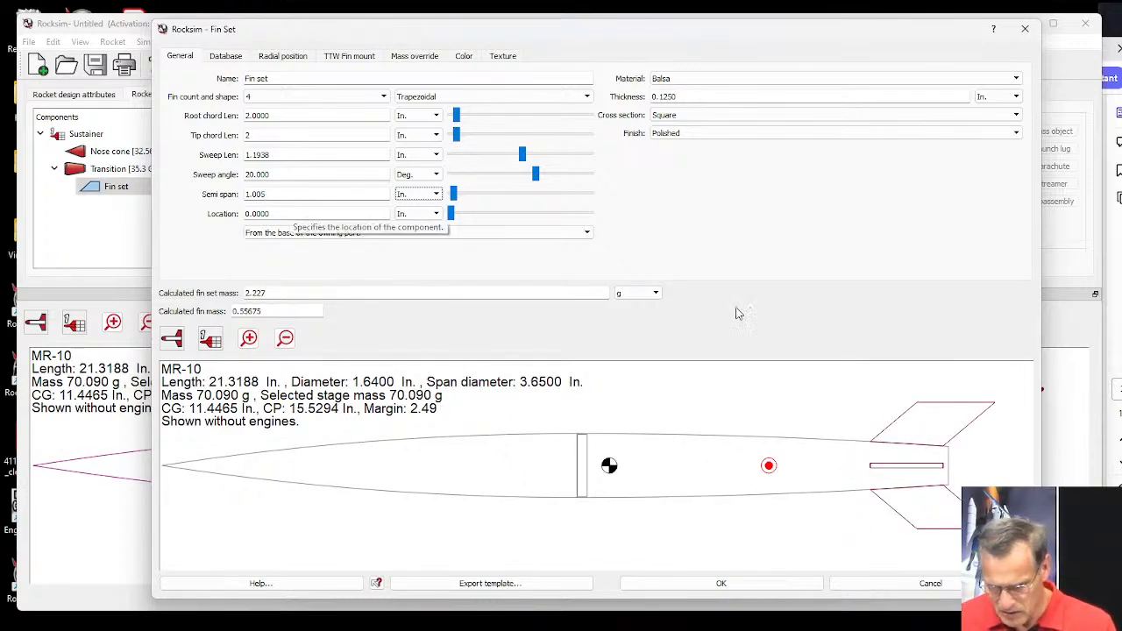
click(1111, 315)
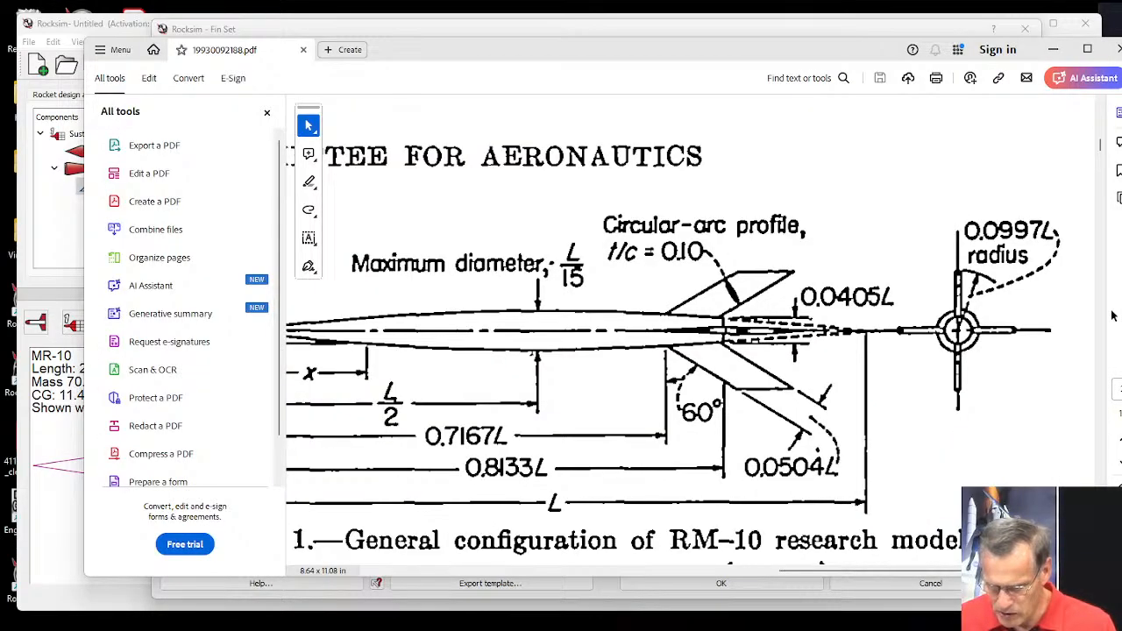
click(52, 501)
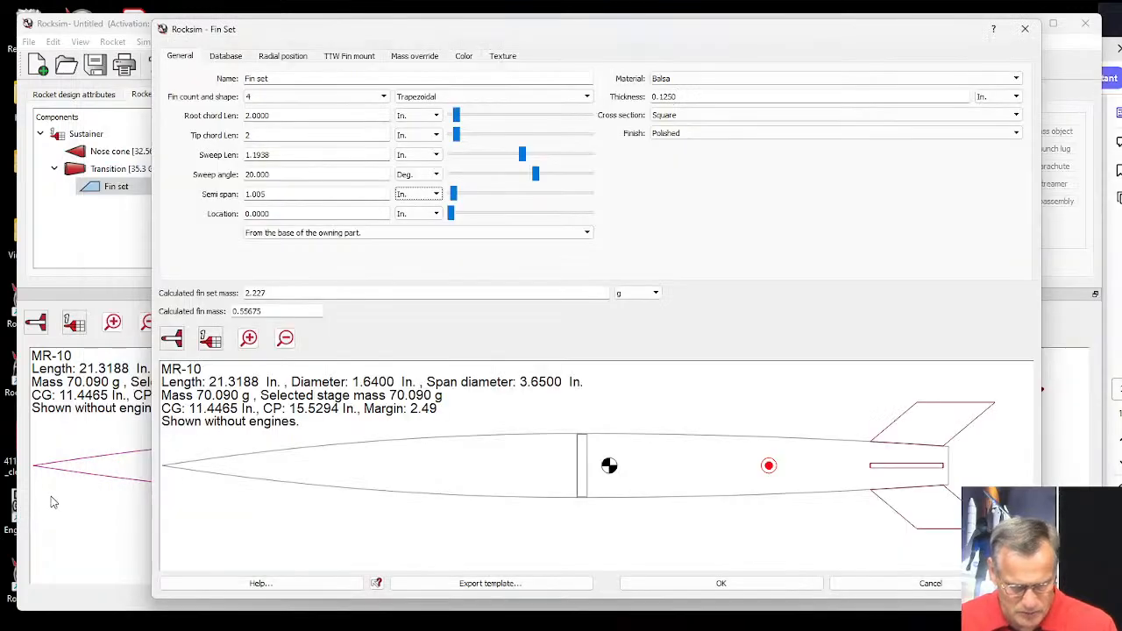
drag(273, 193, 238, 199)
text(2.0)
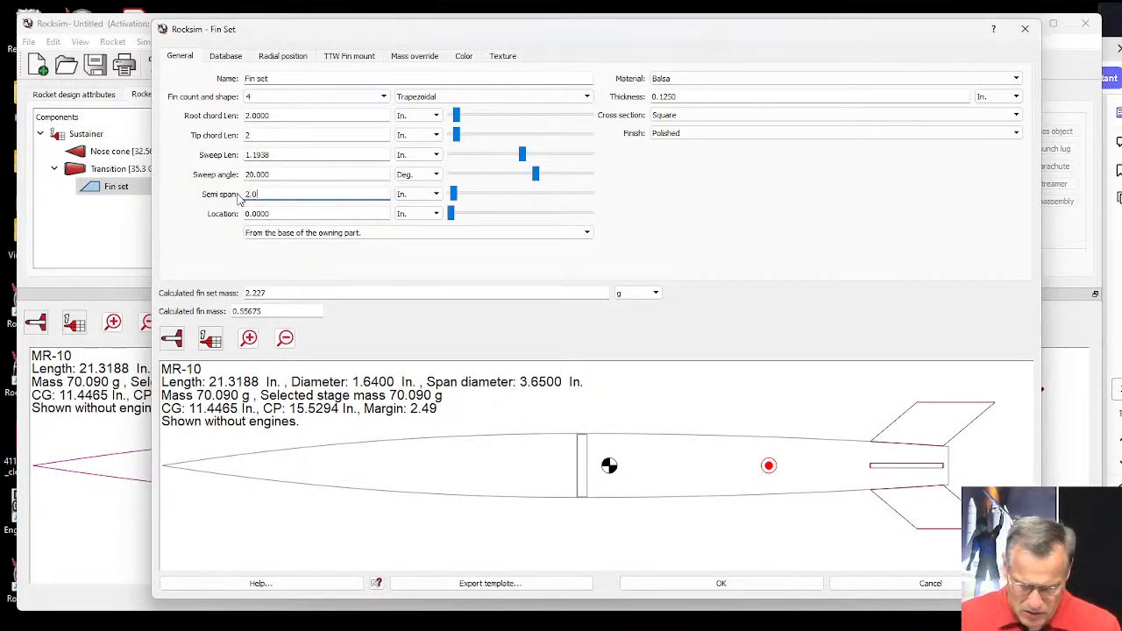
text(9)
key(Tab)
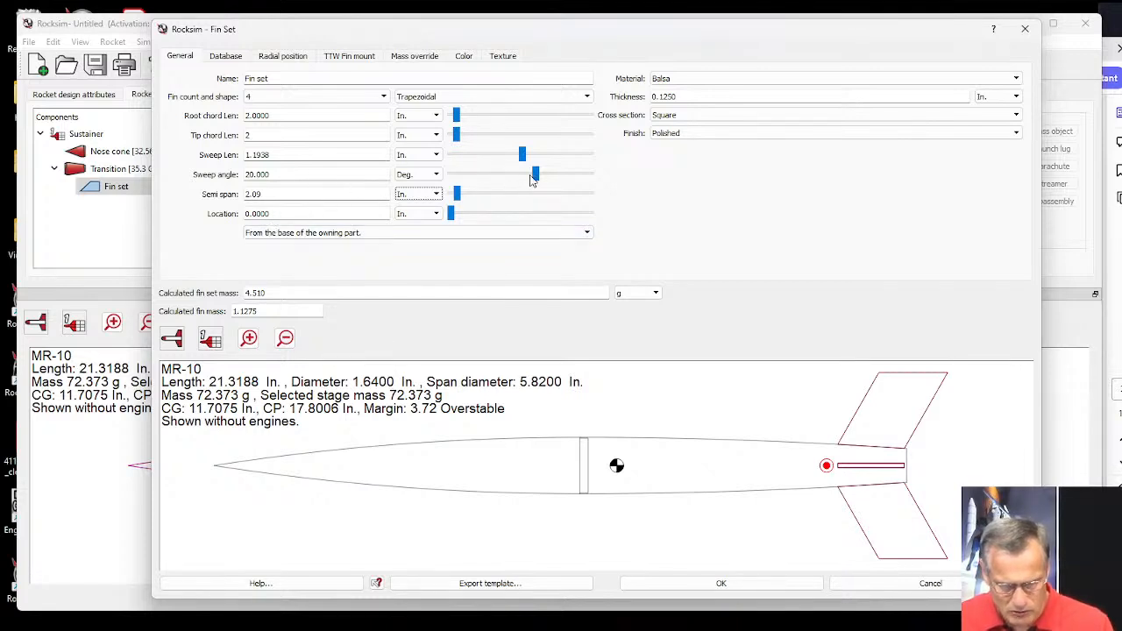
Set the fins' sweep angle to 45 degrees.
drag(316, 175, 238, 178)
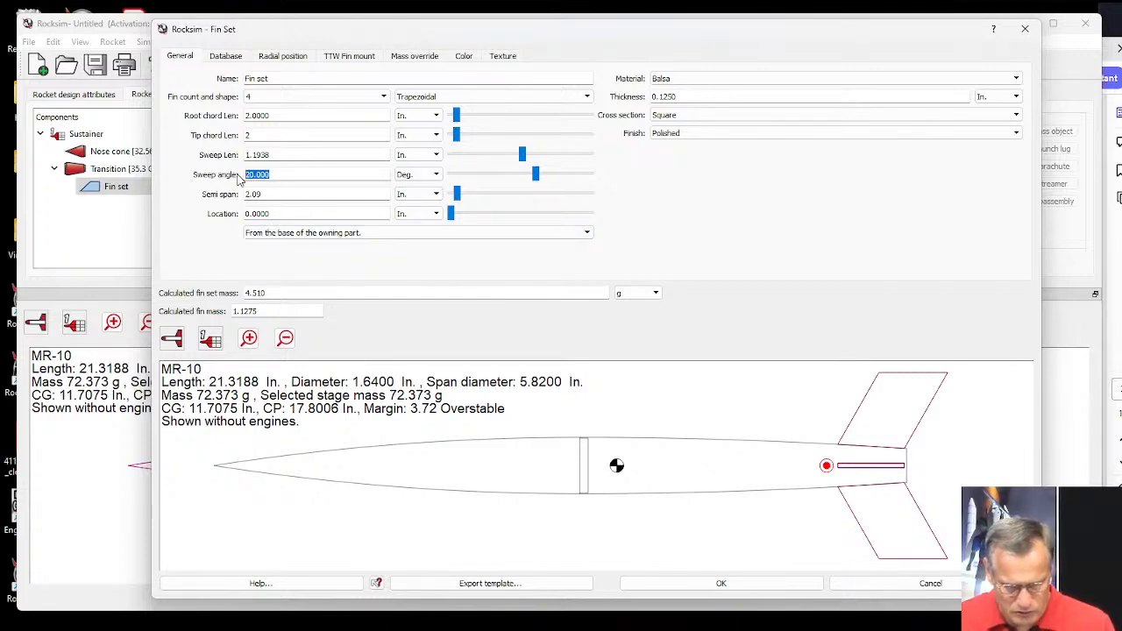
text(45)
key(Tab)
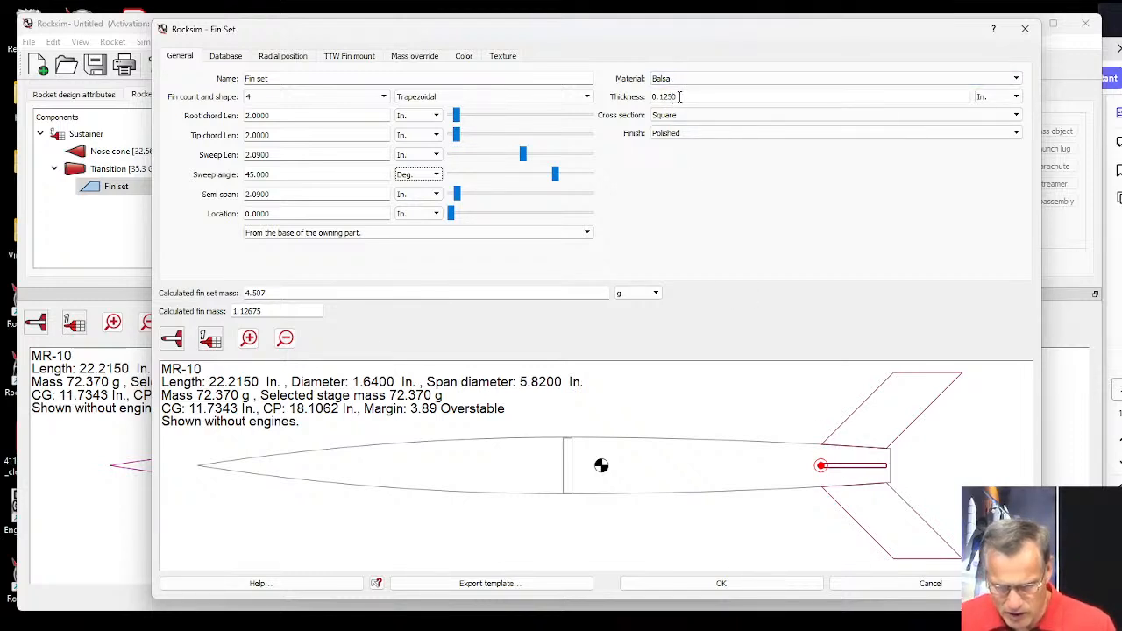
Change the fins' cross section to Airfoil.
click(676, 98)
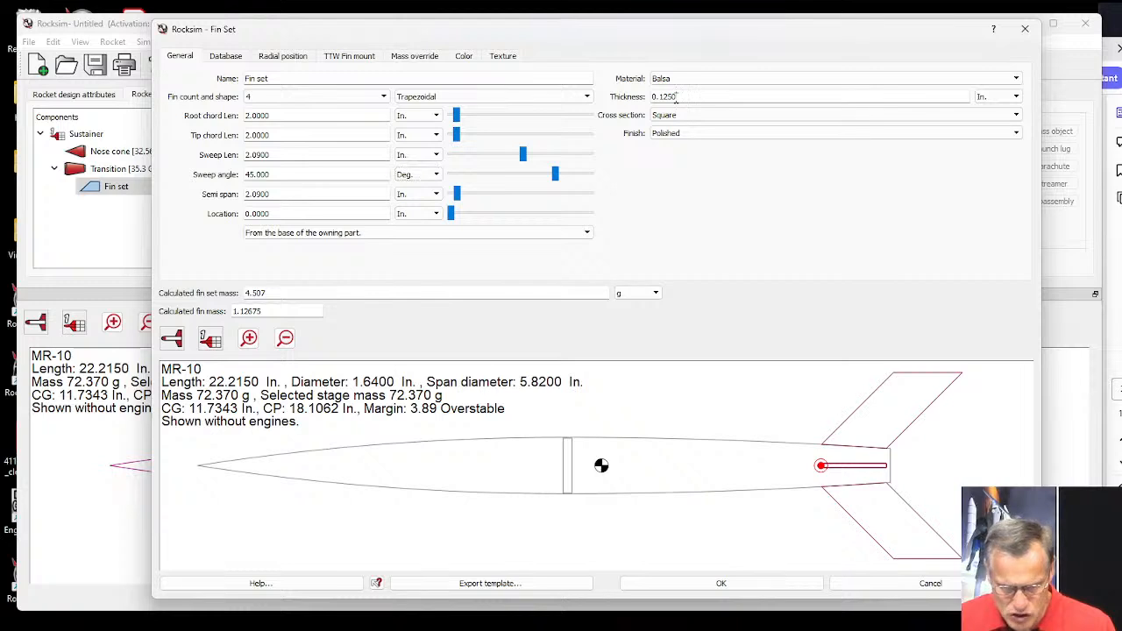
click(673, 119)
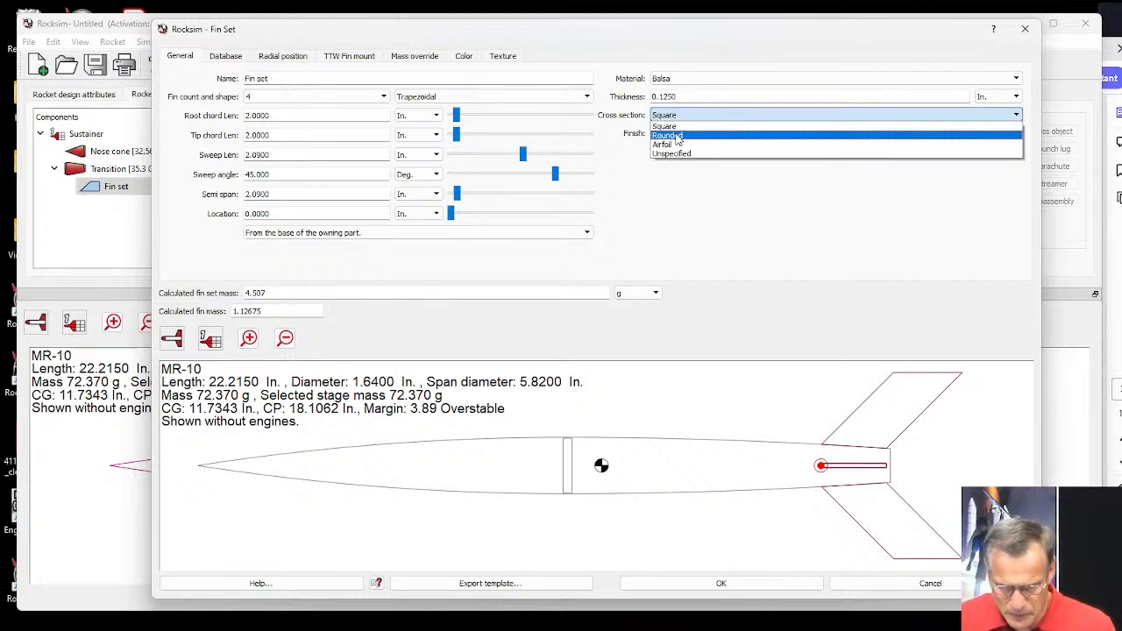
click(672, 145)
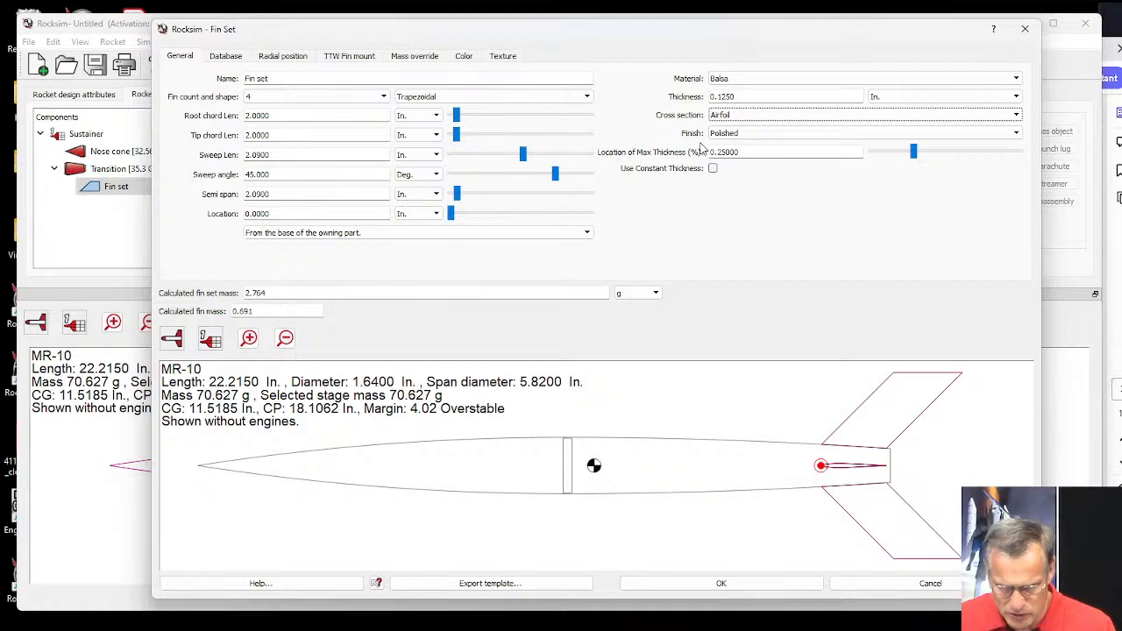
Show the rocket in a 3D preview and set the fin set's location to -.25 in. from the base of the owning part.
click(171, 340)
click(175, 440)
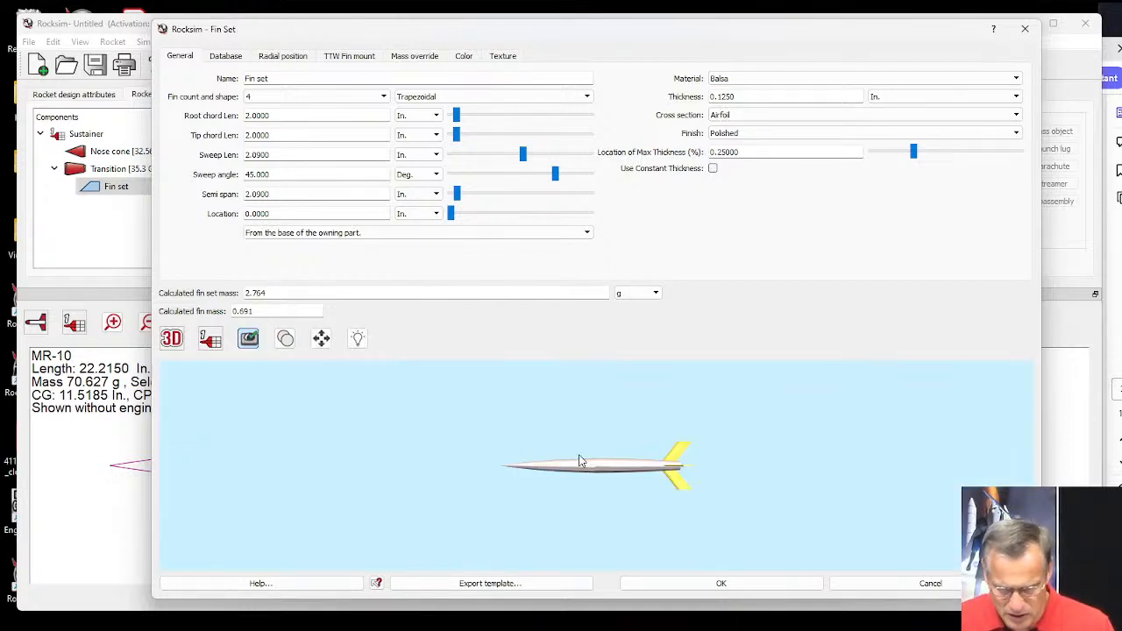
scroll(653, 445, up, 5)
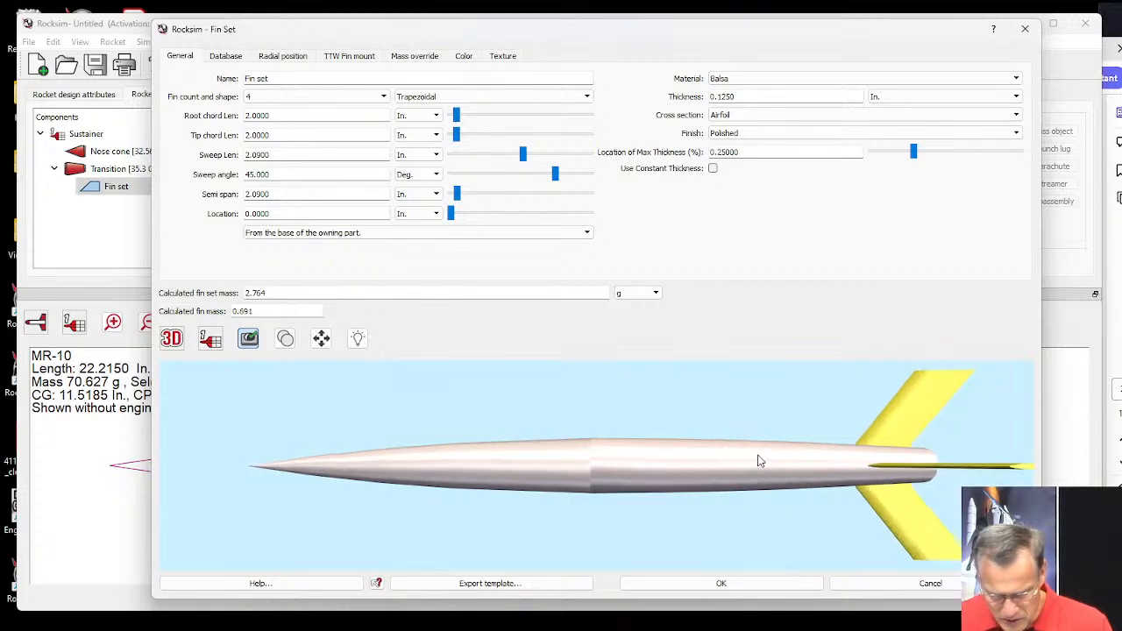
drag(774, 466, 474, 465)
drag(705, 479, 722, 472)
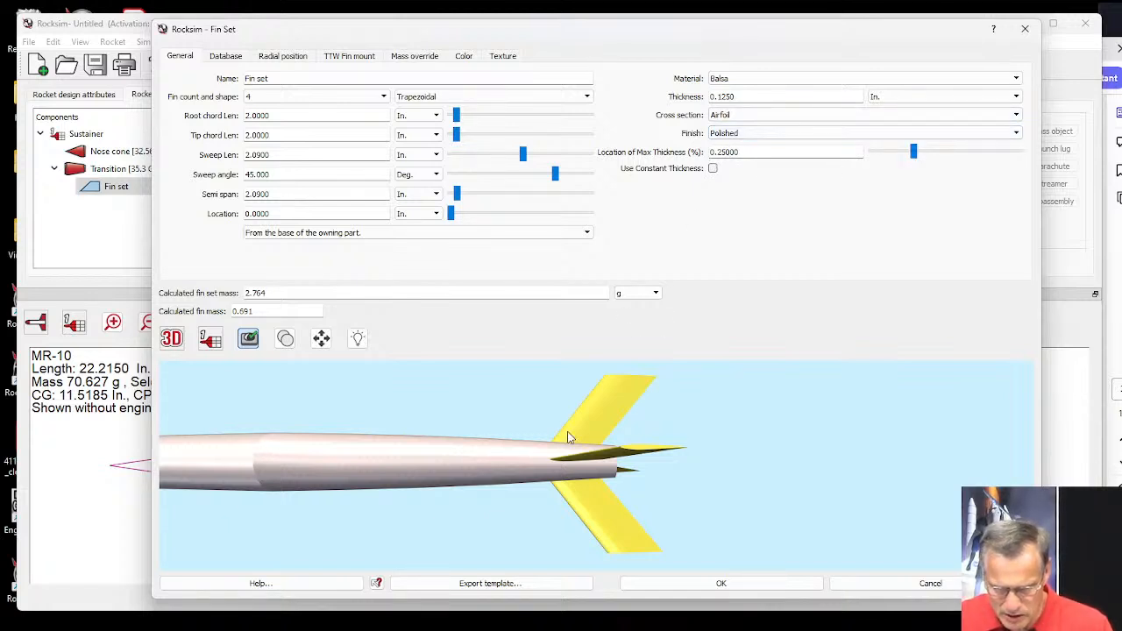
drag(646, 432, 610, 447)
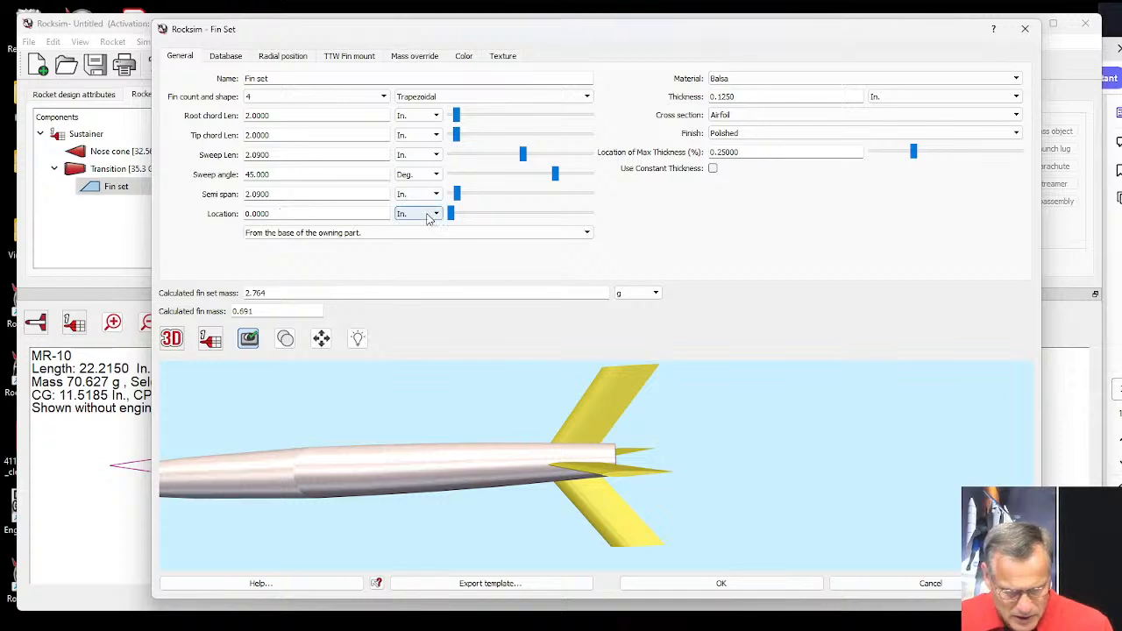
drag(257, 214, 246, 218)
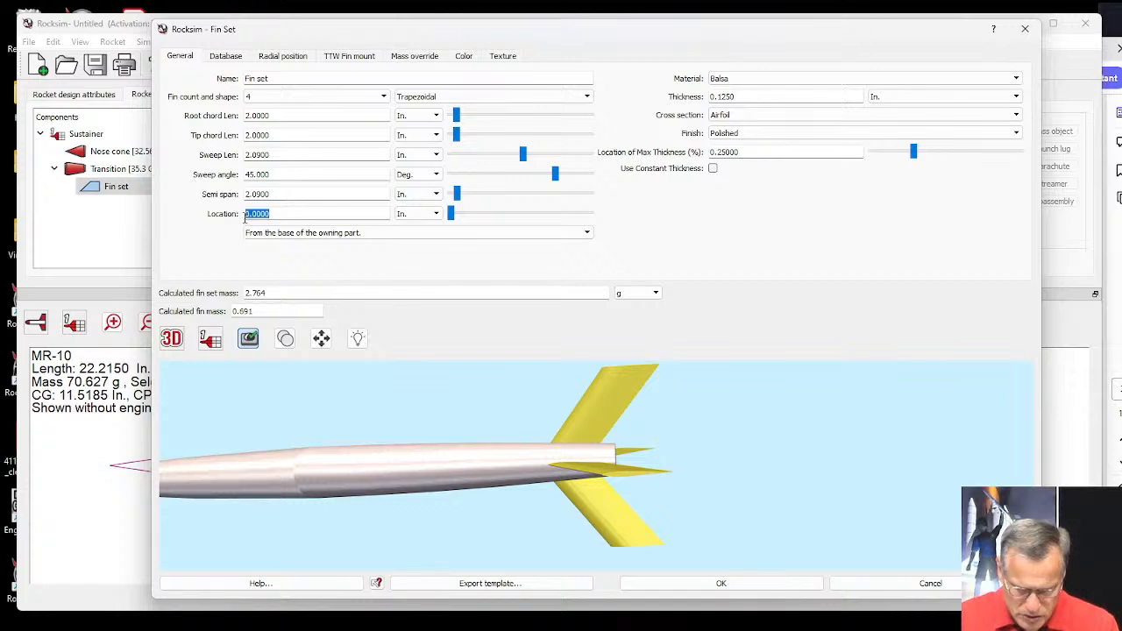
key(BackSpace)
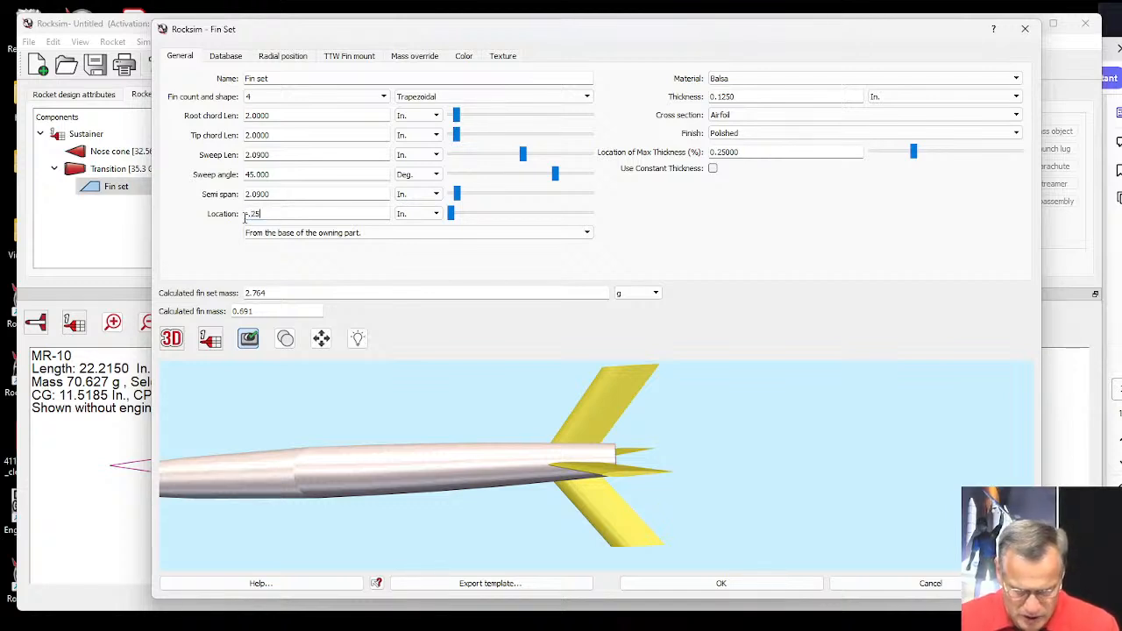
text(-.25)
key(Tab)
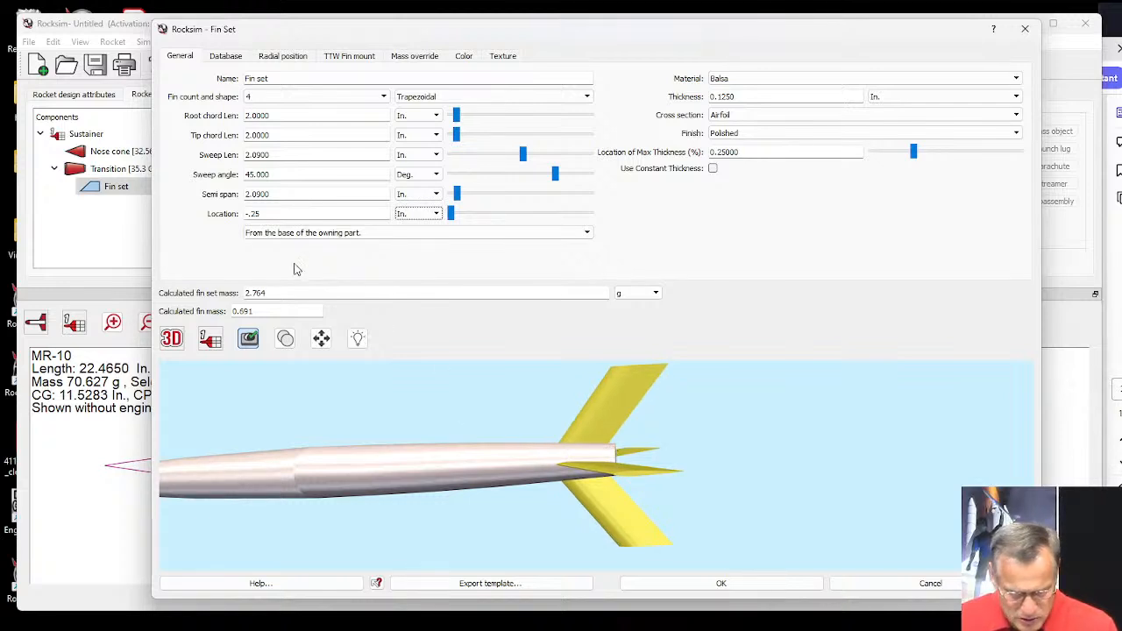
Set the fin set's location to -.35 in., check the fin-to-body joint, and accept the fin settings.
click(251, 214)
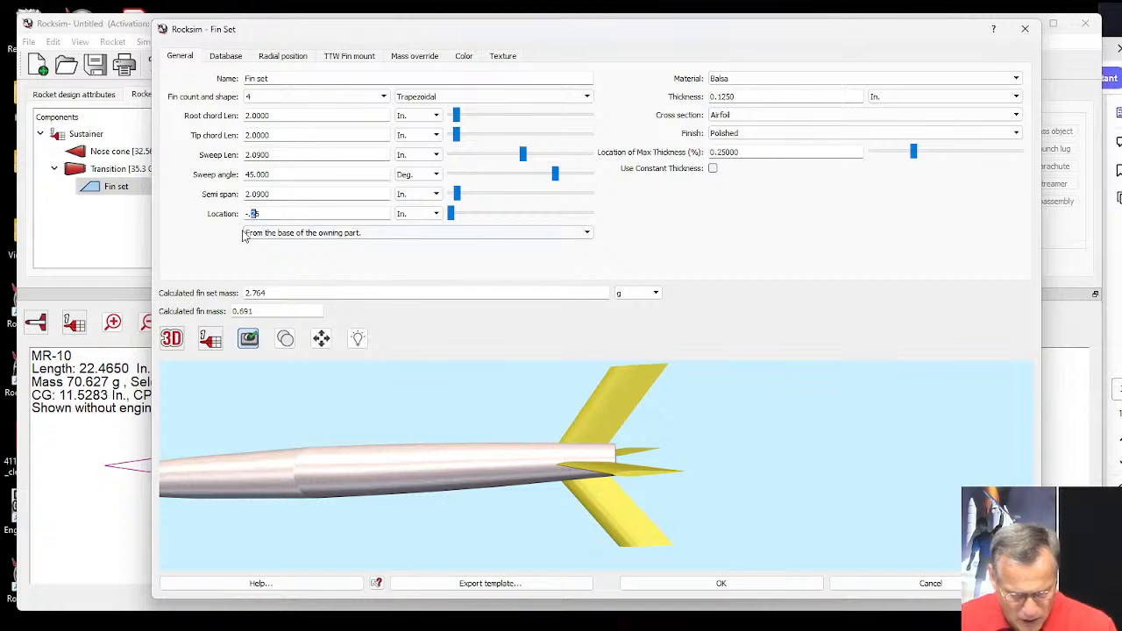
text(3)
key(Tab)
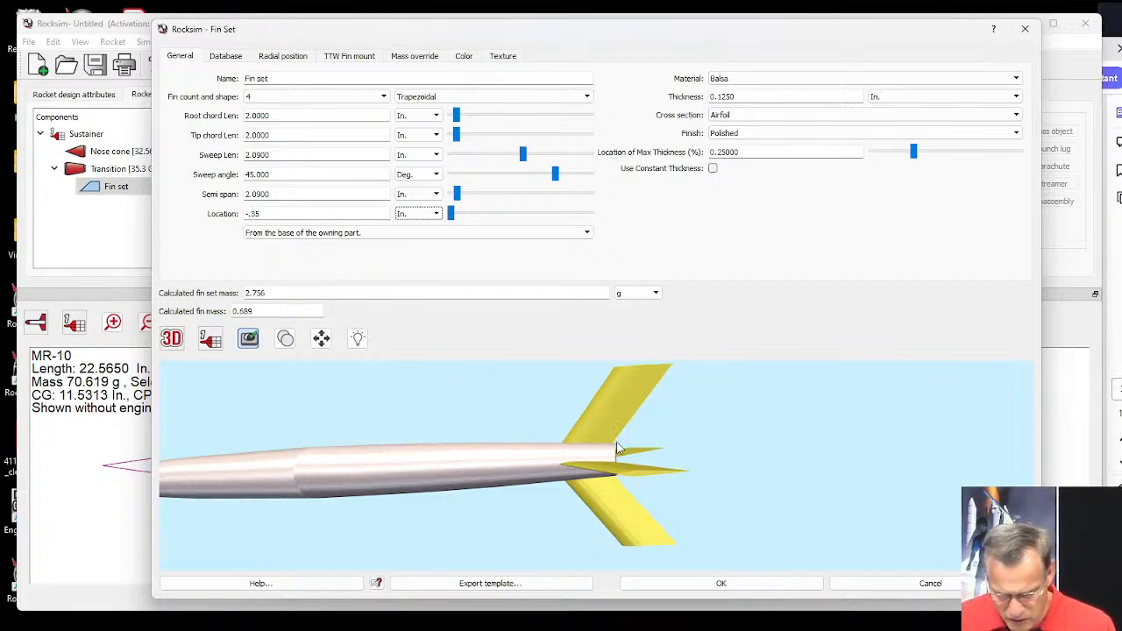
mouse_move(616, 443)
mouse_down()
mouse_move(628, 507)
mouse_move(650, 466)
mouse_move(508, 458)
mouse_move(563, 484)
mouse_move(563, 501)
mouse_move(599, 461)
mouse_up()
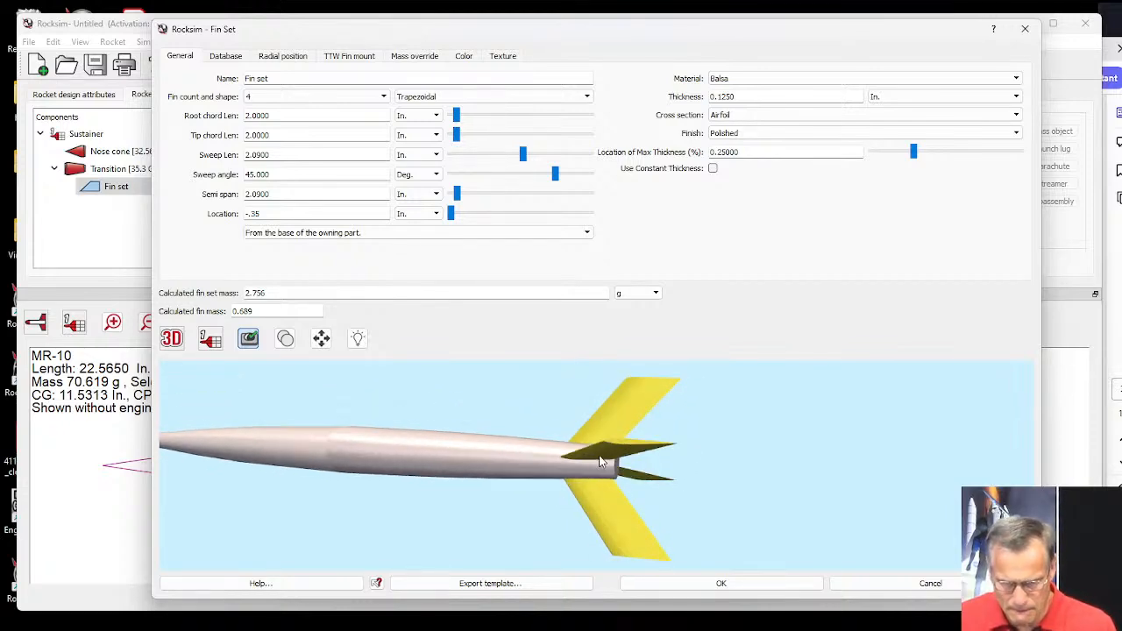
click(719, 584)
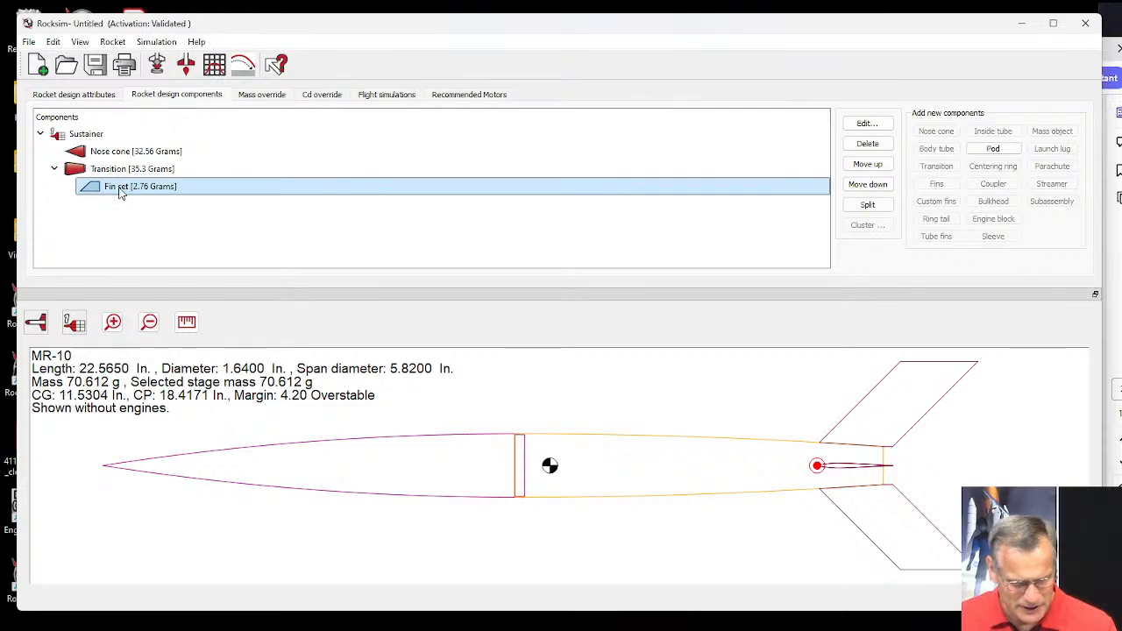
Display the main rocket view in 3D and examine the tail and fins from another angle.
click(35, 322)
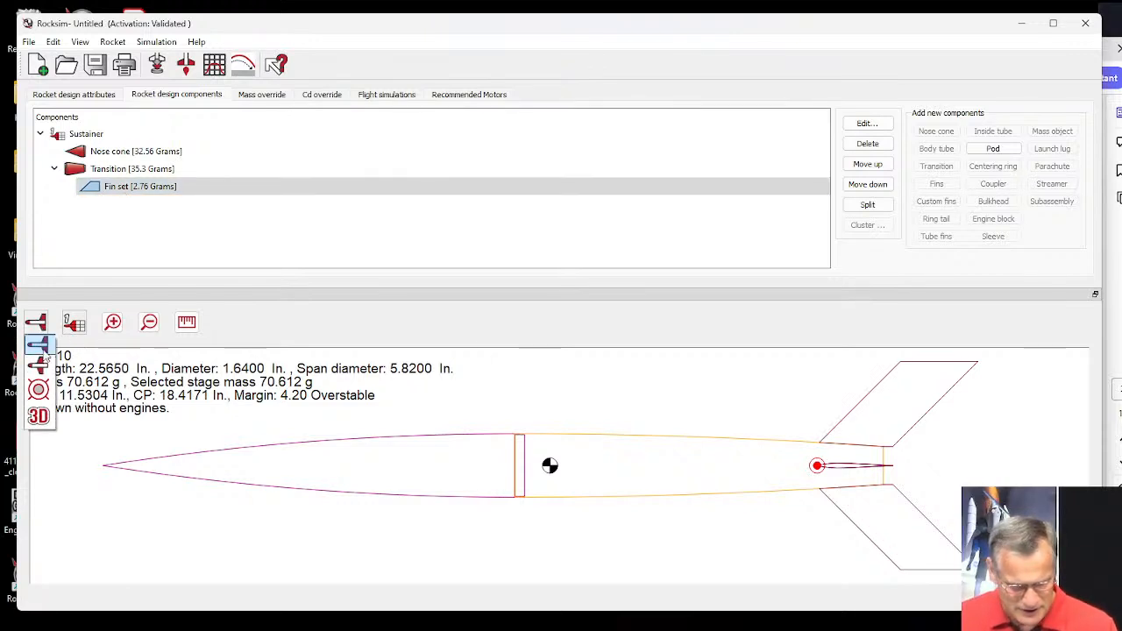
click(38, 417)
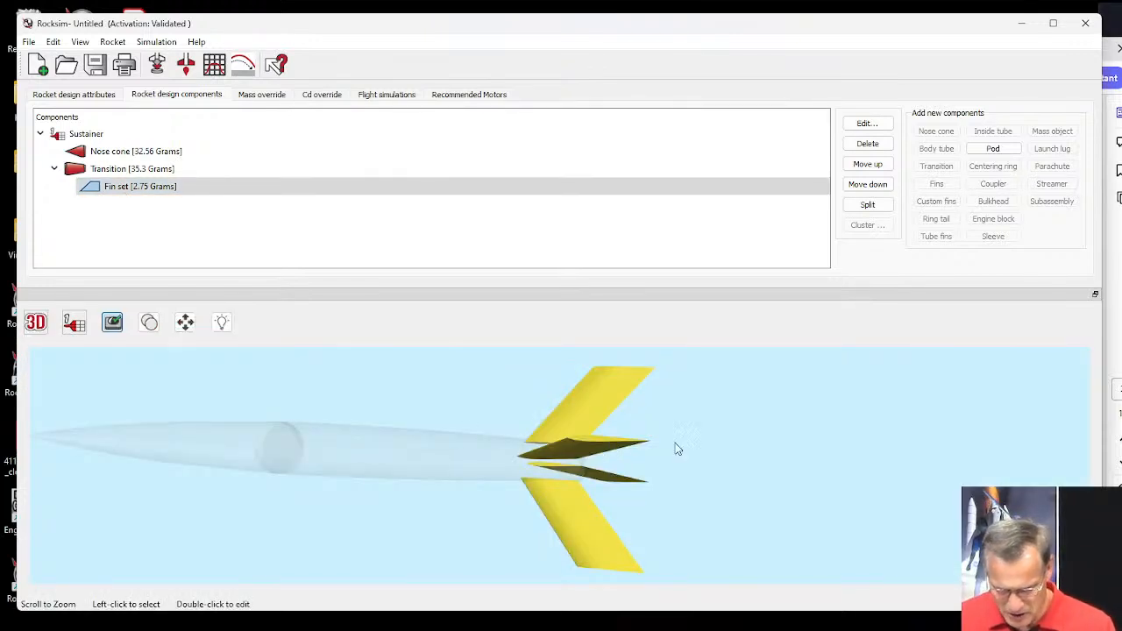
drag(694, 441, 742, 503)
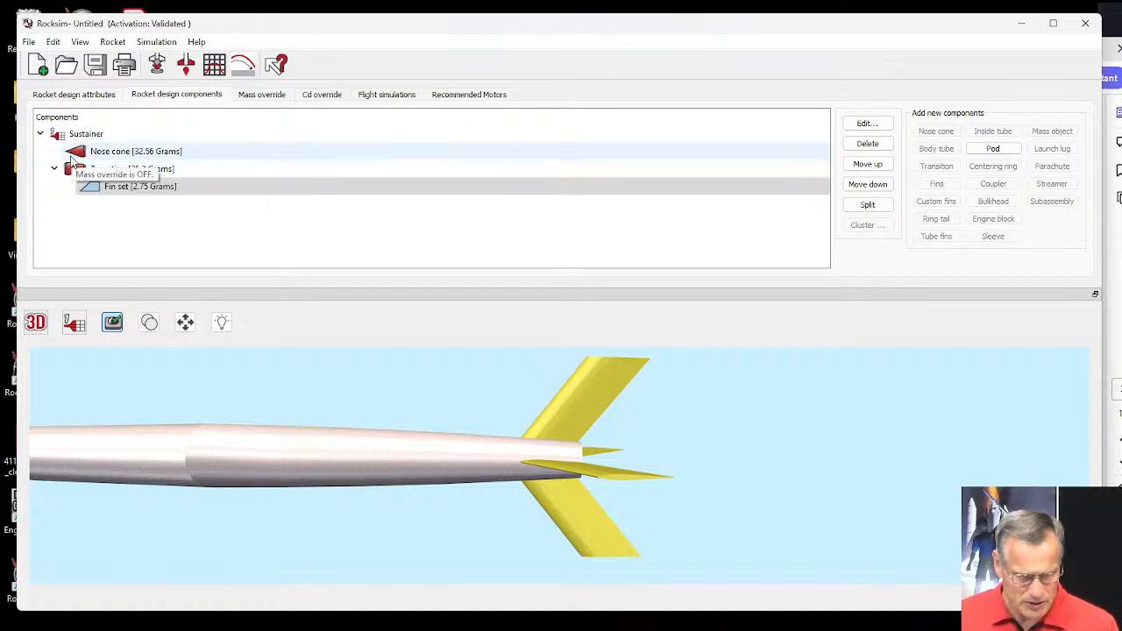
Add an inside tube to the transition using the Apogee 24 mm x 18" tube, part 10100, from the database.
click(72, 171)
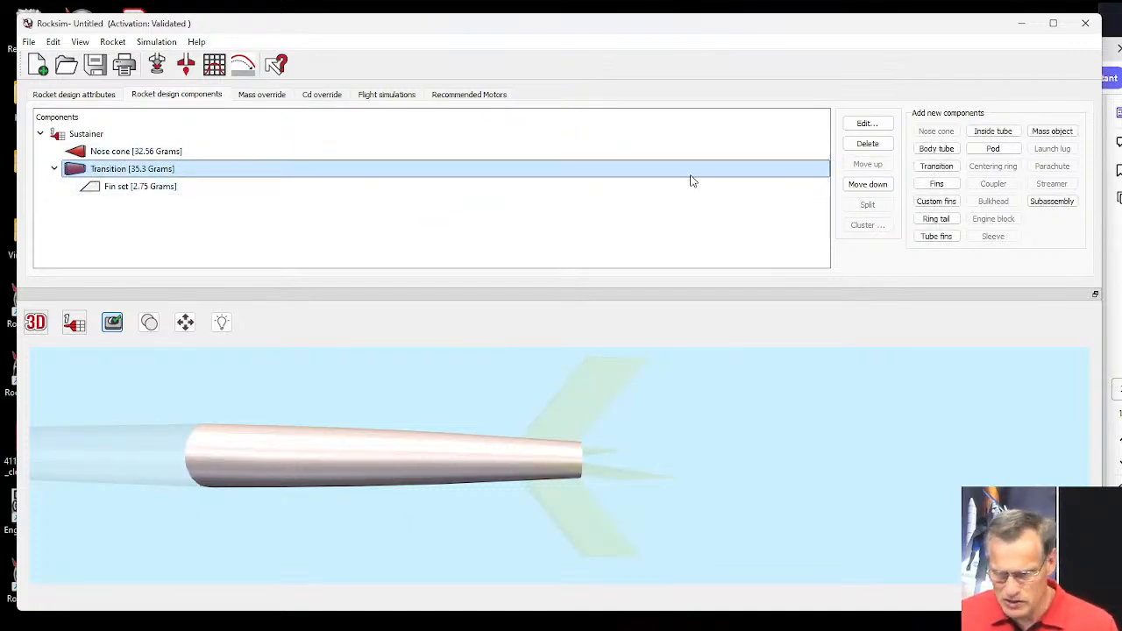
click(991, 134)
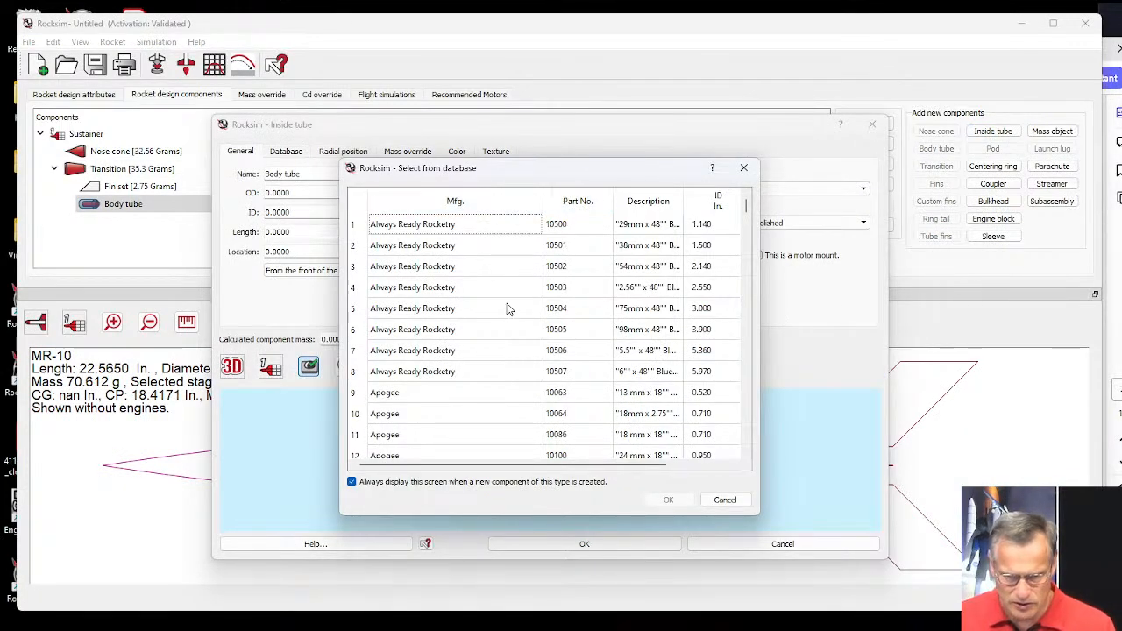
click(637, 457)
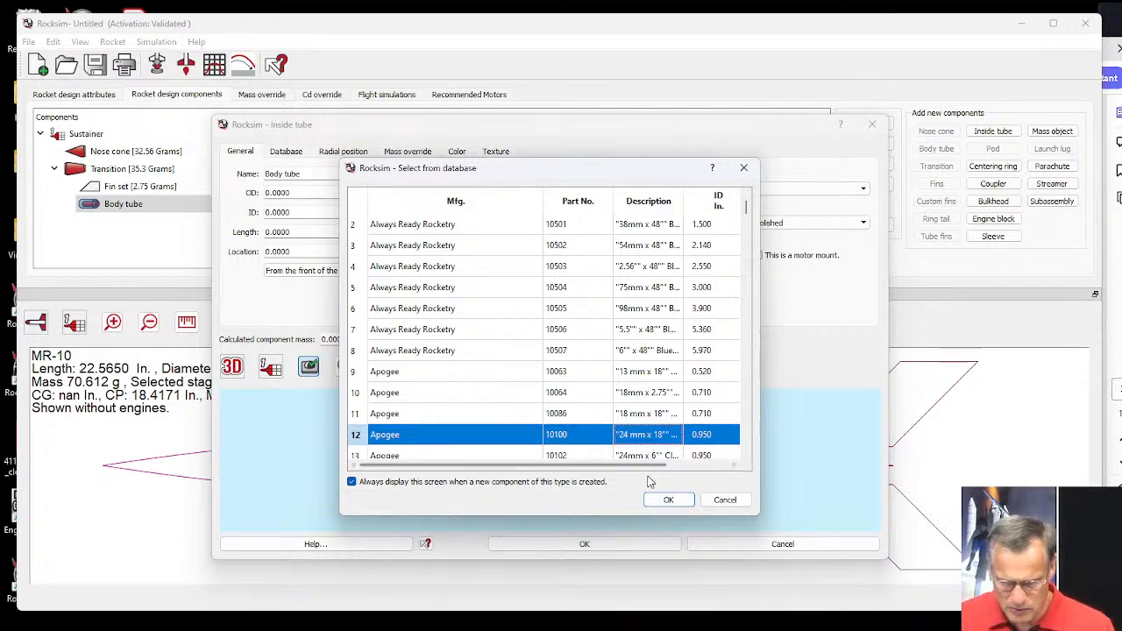
click(668, 499)
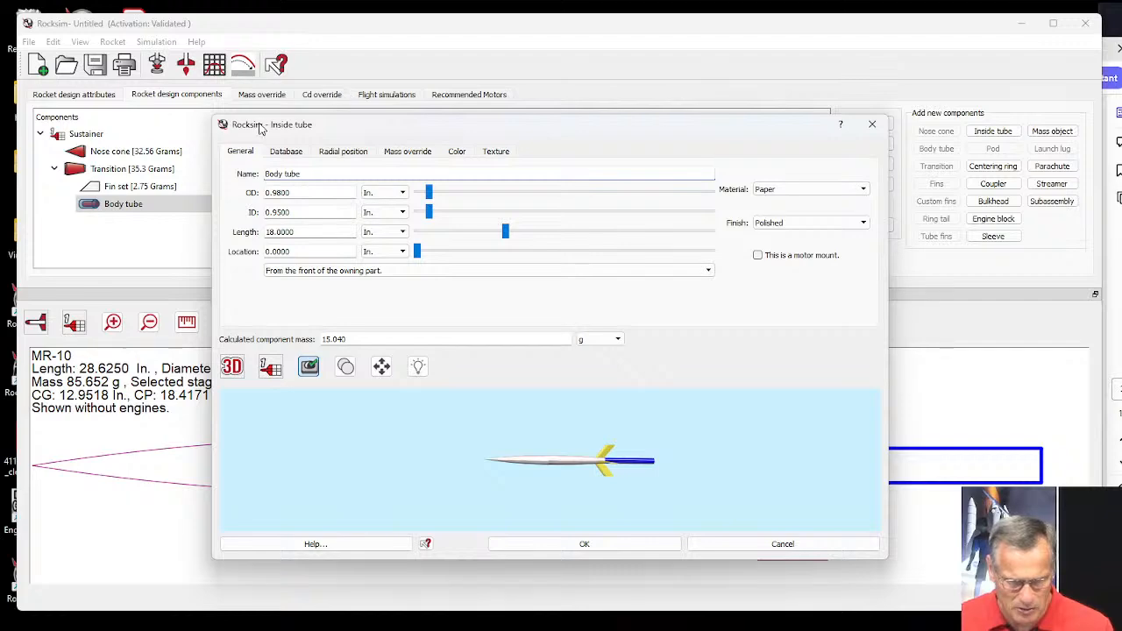
Enlarge the inside tube settings window and switch its preview from 3D to the 2D side view.
drag(215, 123, 68, 3)
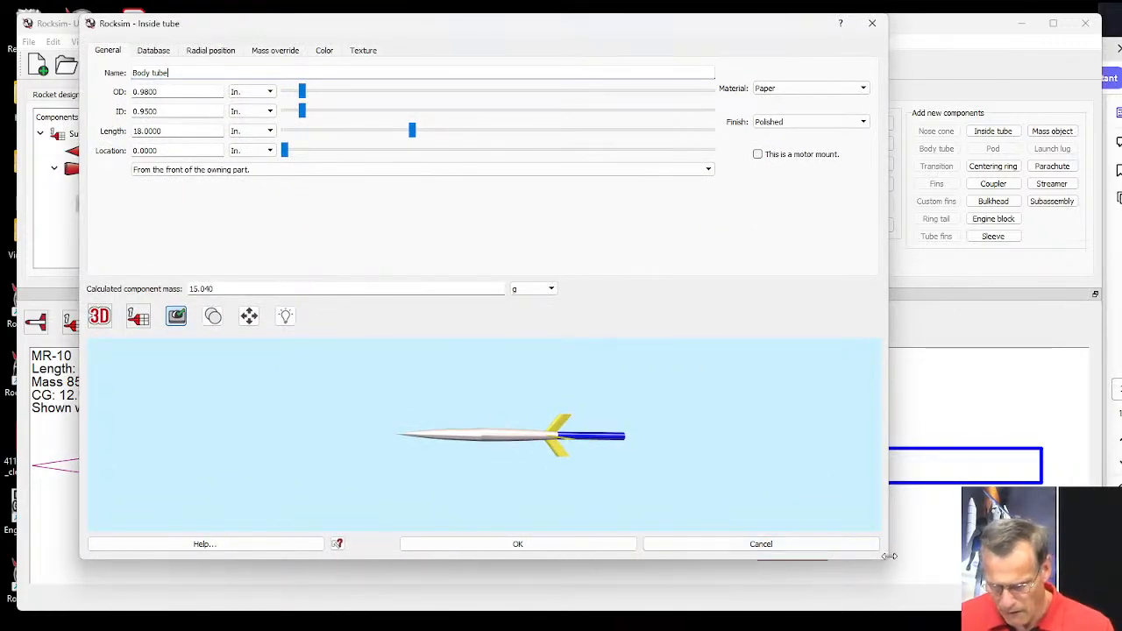
drag(887, 563, 1078, 607)
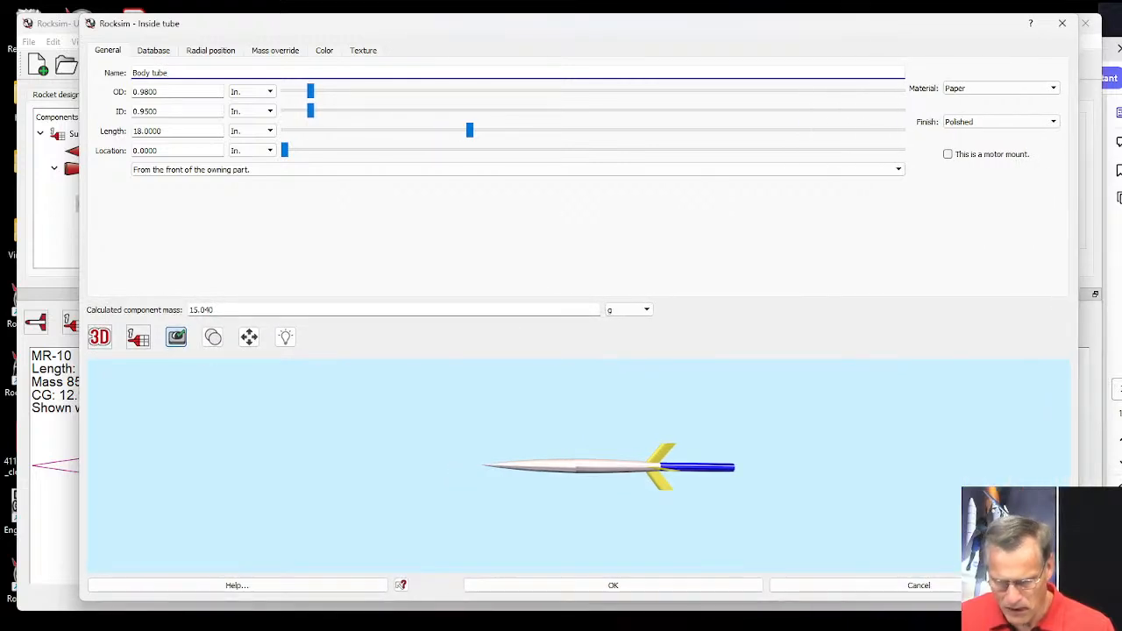
click(104, 342)
click(102, 359)
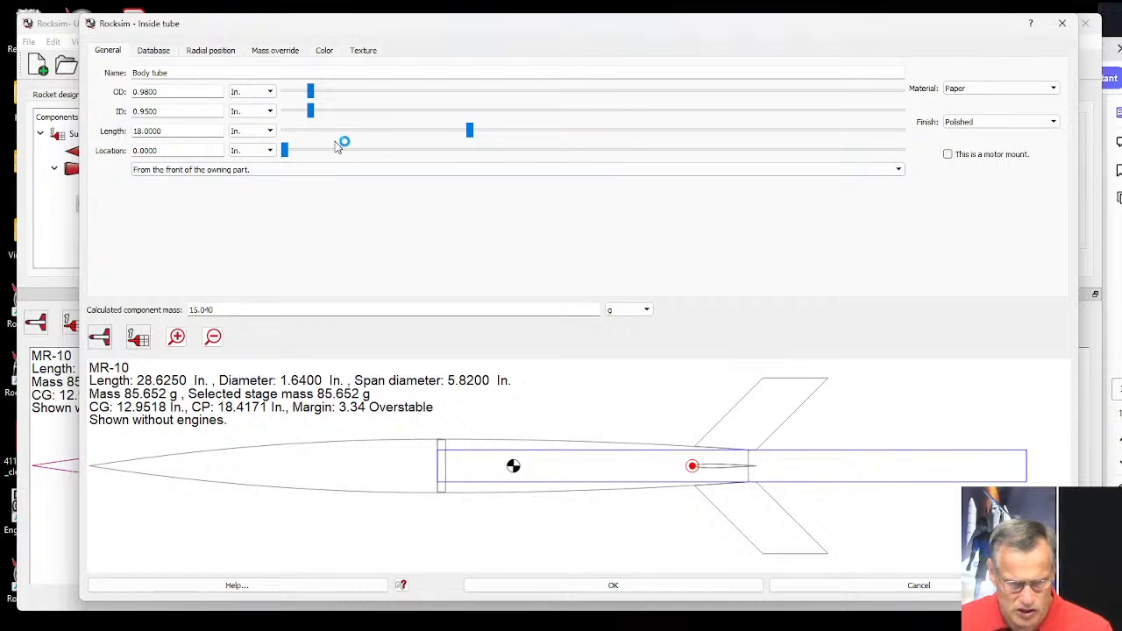
Shorten the inside tube to 7.25 in. and locate it 0 in. from the base of the owning part.
drag(470, 131, 359, 138)
click(250, 170)
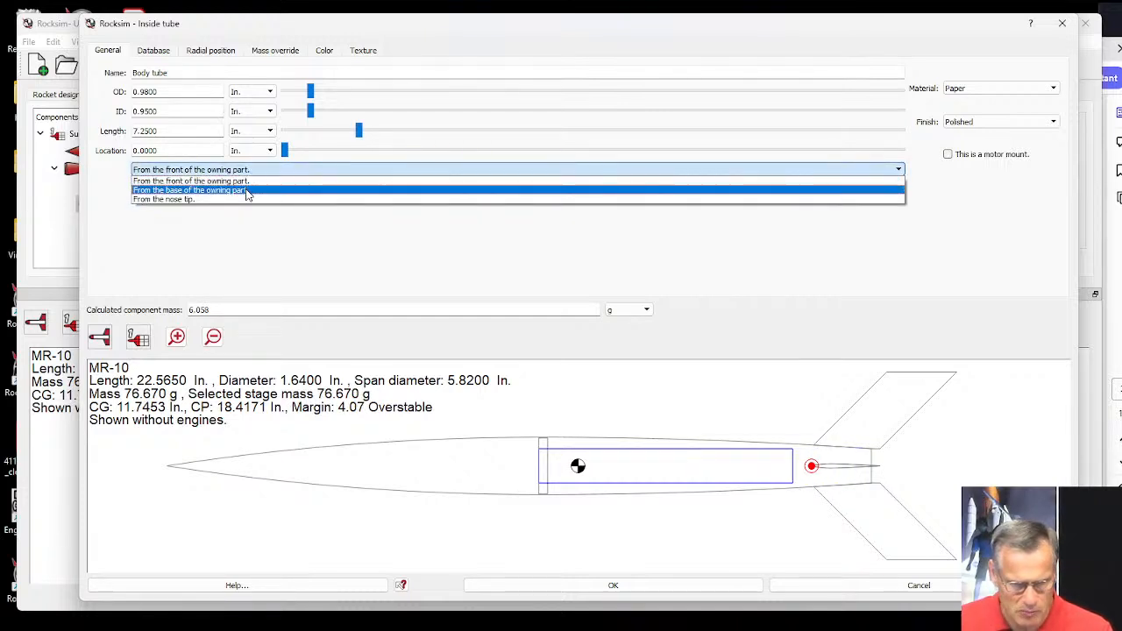
click(247, 193)
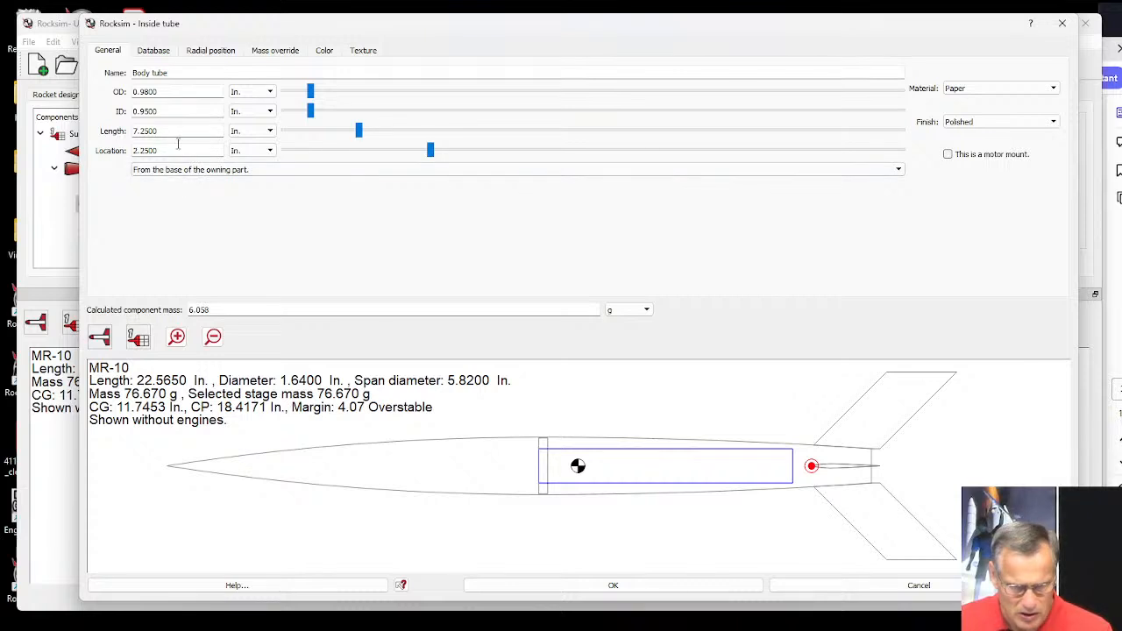
drag(178, 150, 131, 152)
text(0)
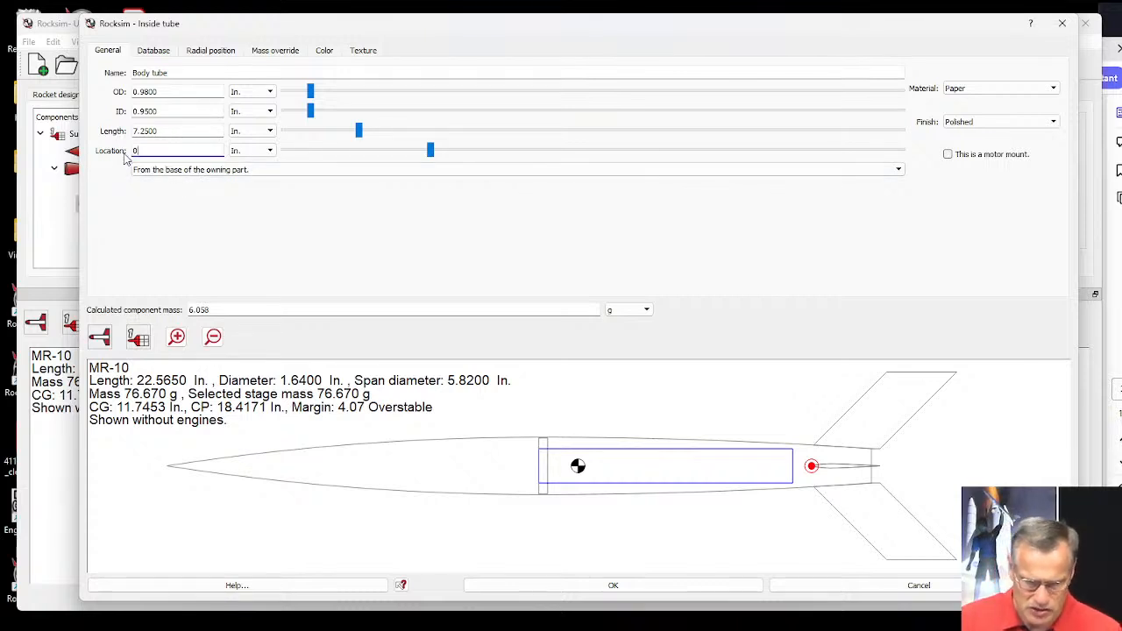
key(Tab)
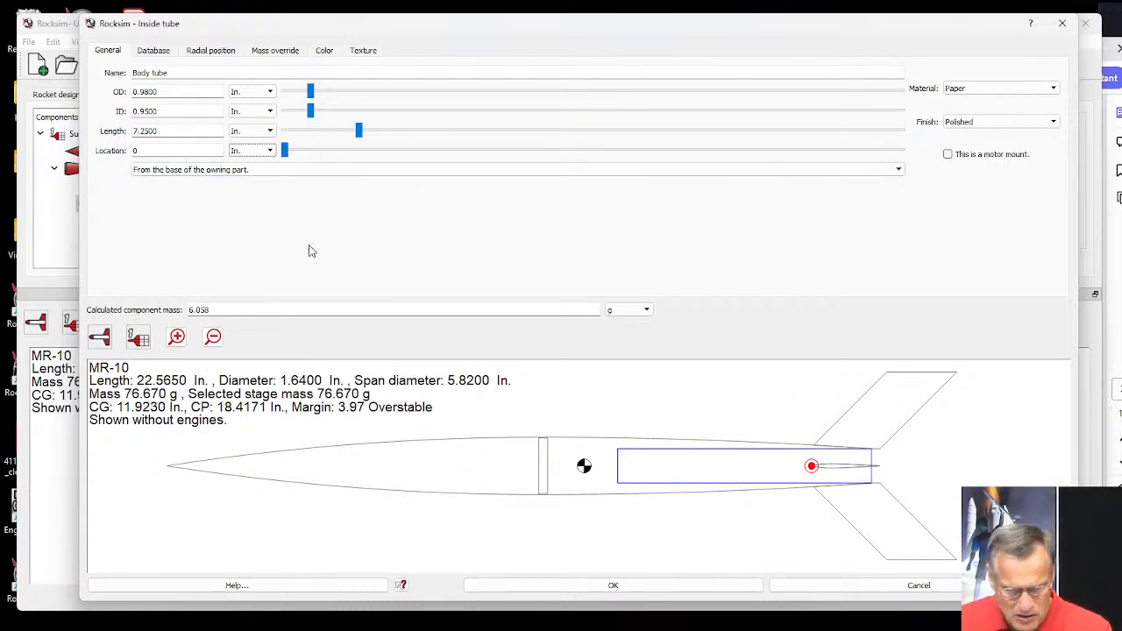
Set the inside tube's location to -.25 in. so that it extends past the base of the transition.
click(140, 150)
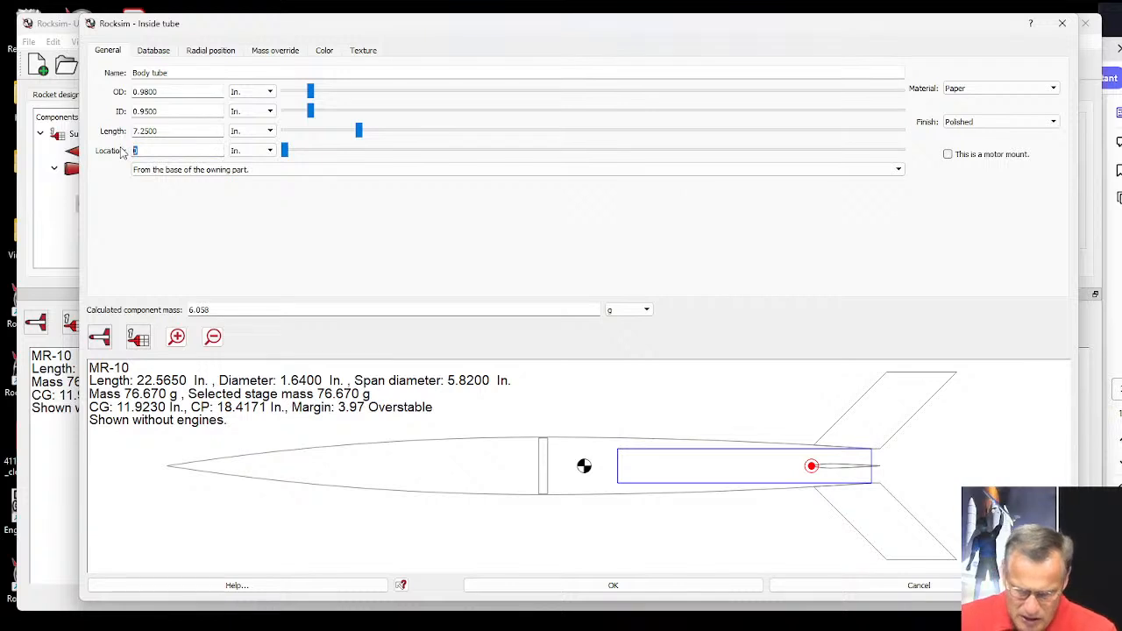
text(-2)
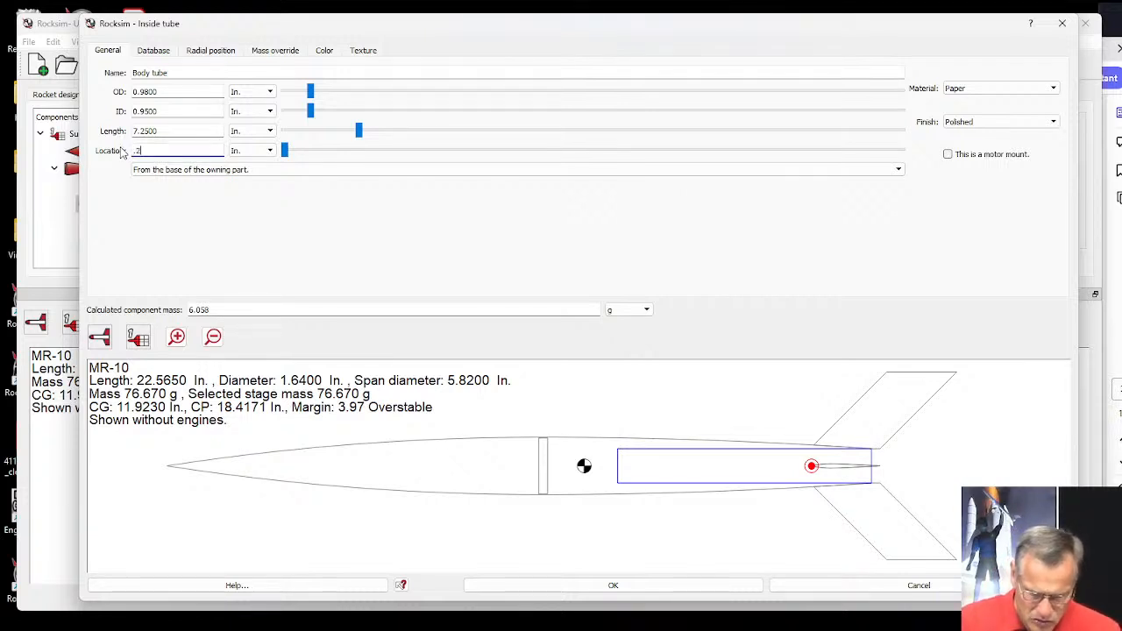
text(.25)
key(Tab)
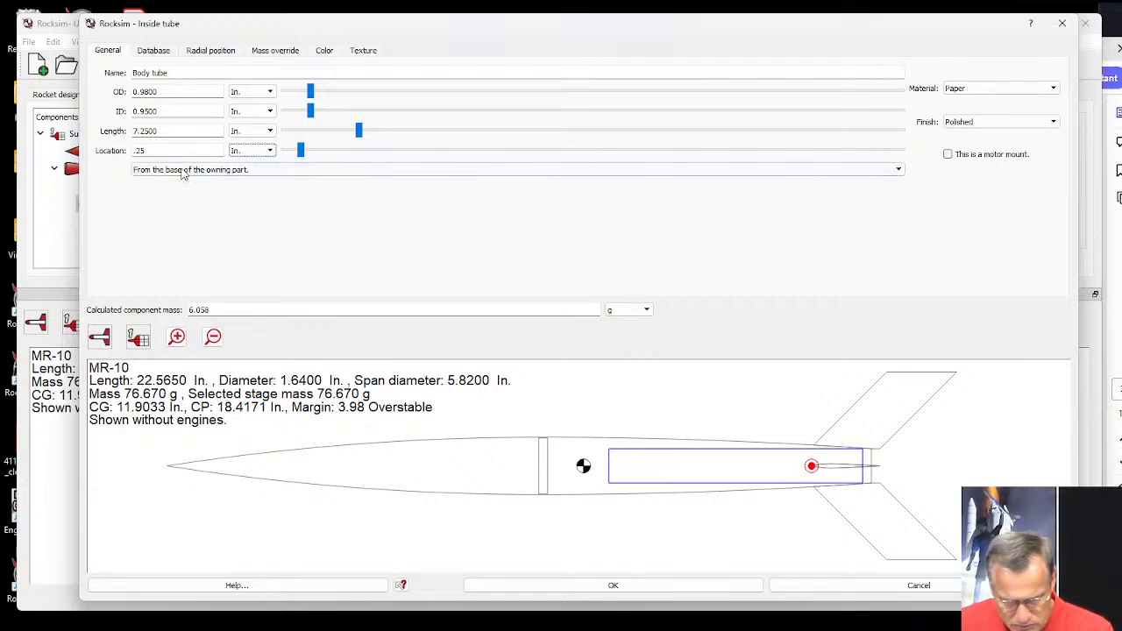
click(133, 150)
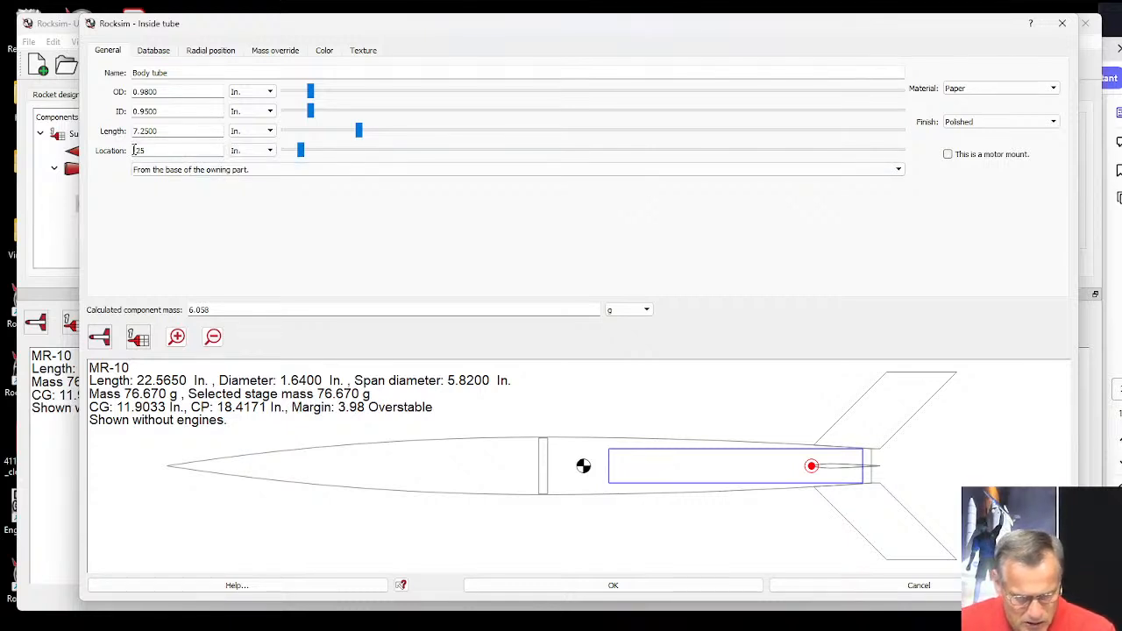
text(-)
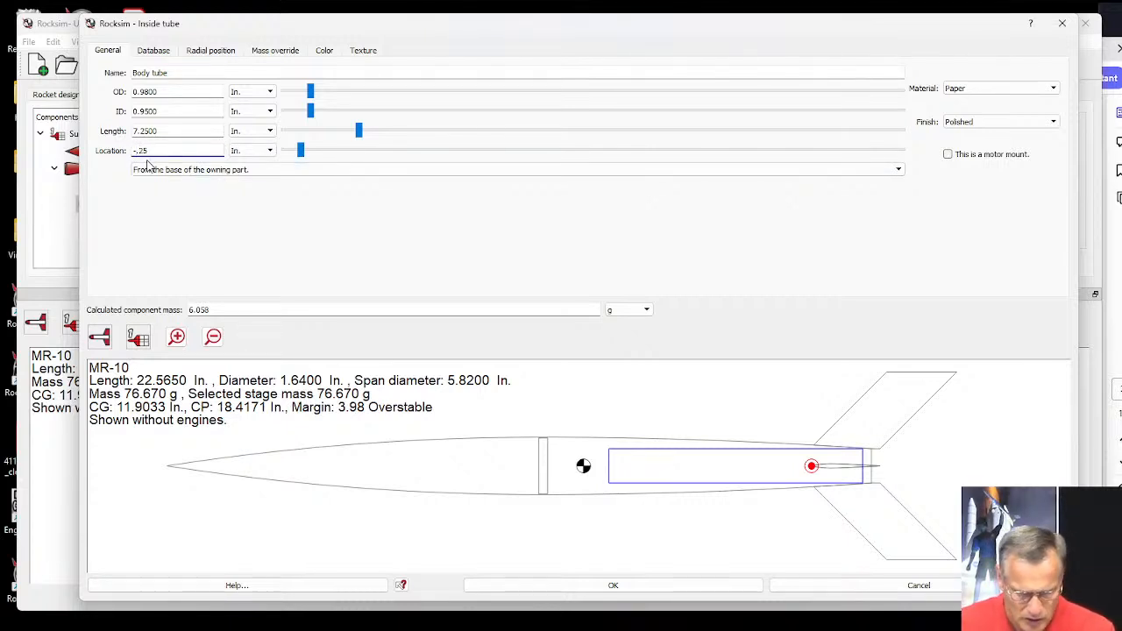
key(Tab)
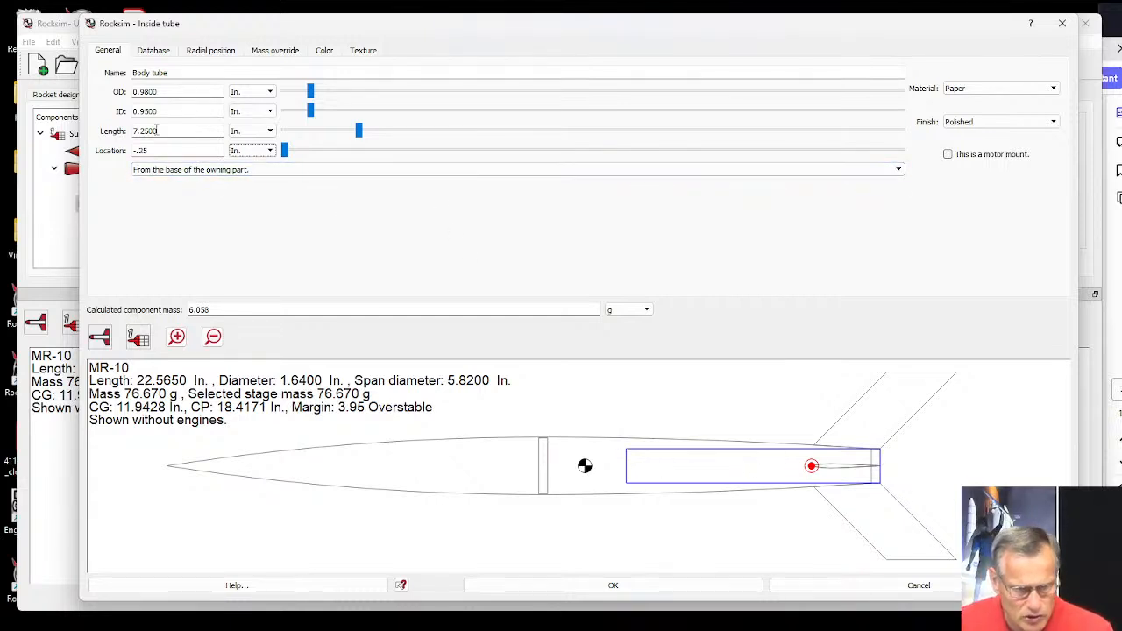
Set the inside tube's length to 3.5 in.
drag(158, 131, 138, 131)
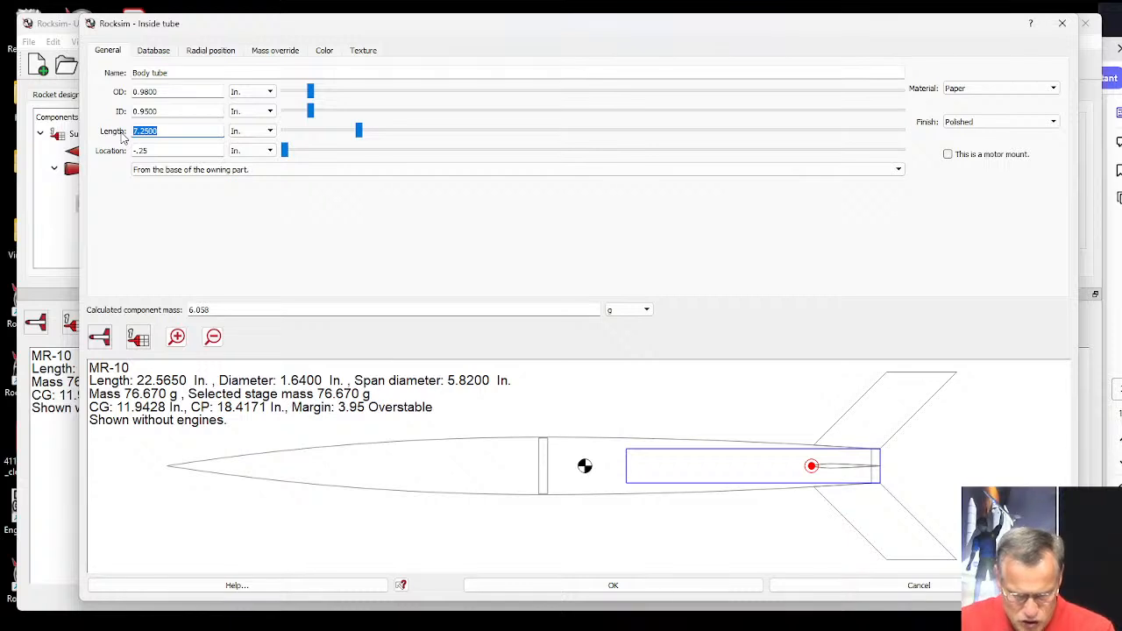
text(3)
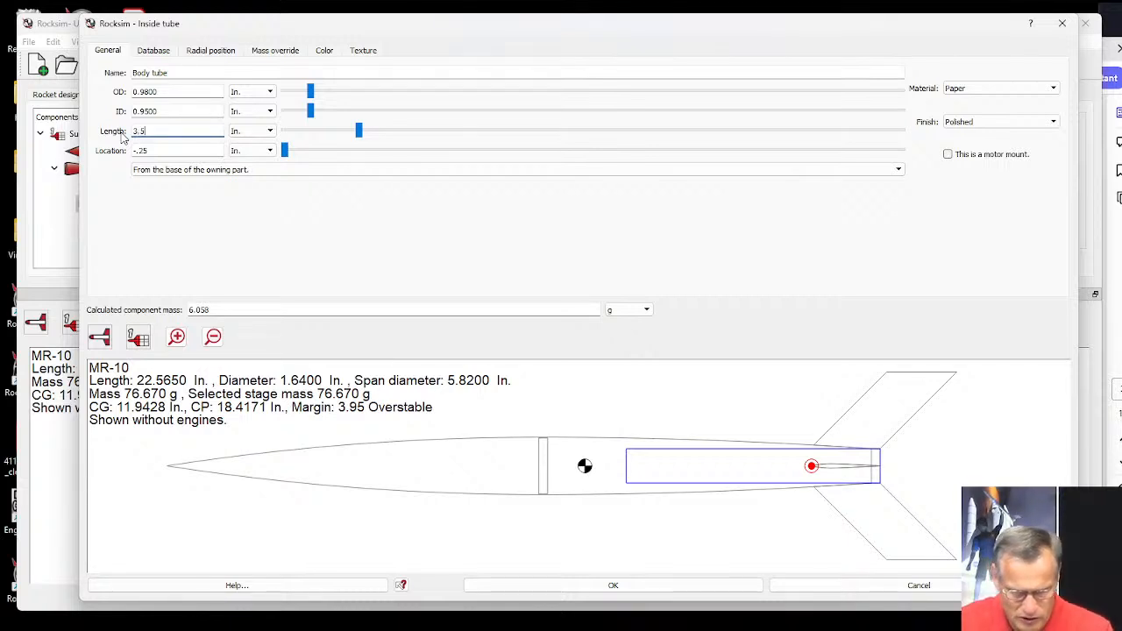
text(.5)
key(Tab)
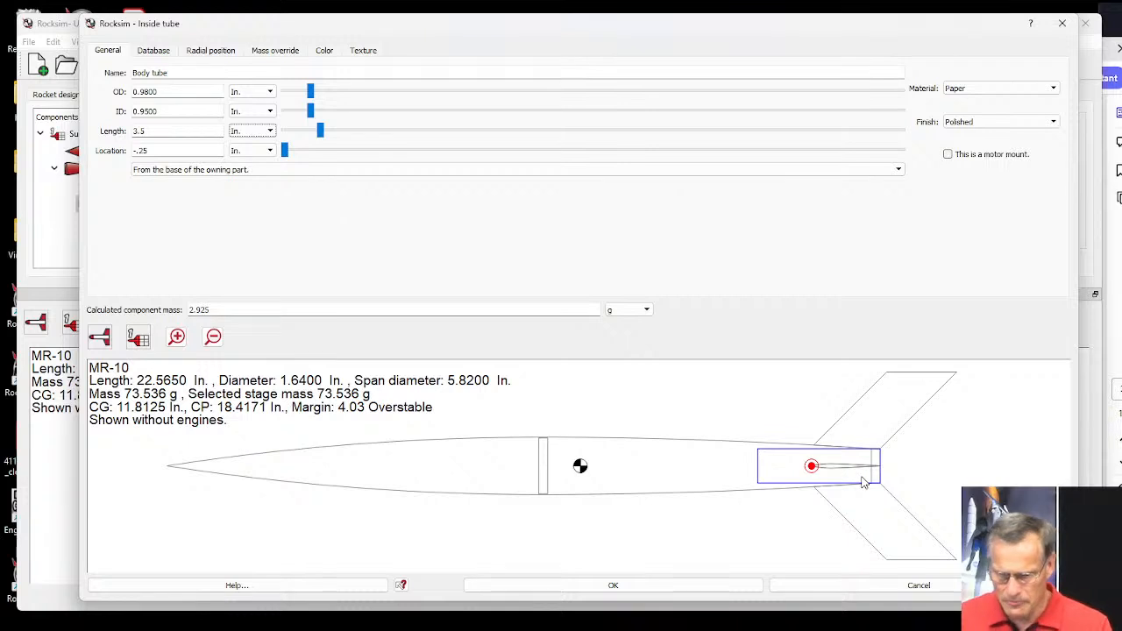
Change the inside tube's diffuse color to pale lavender #f8efff and its 2D color to purple.
click(323, 52)
click(635, 120)
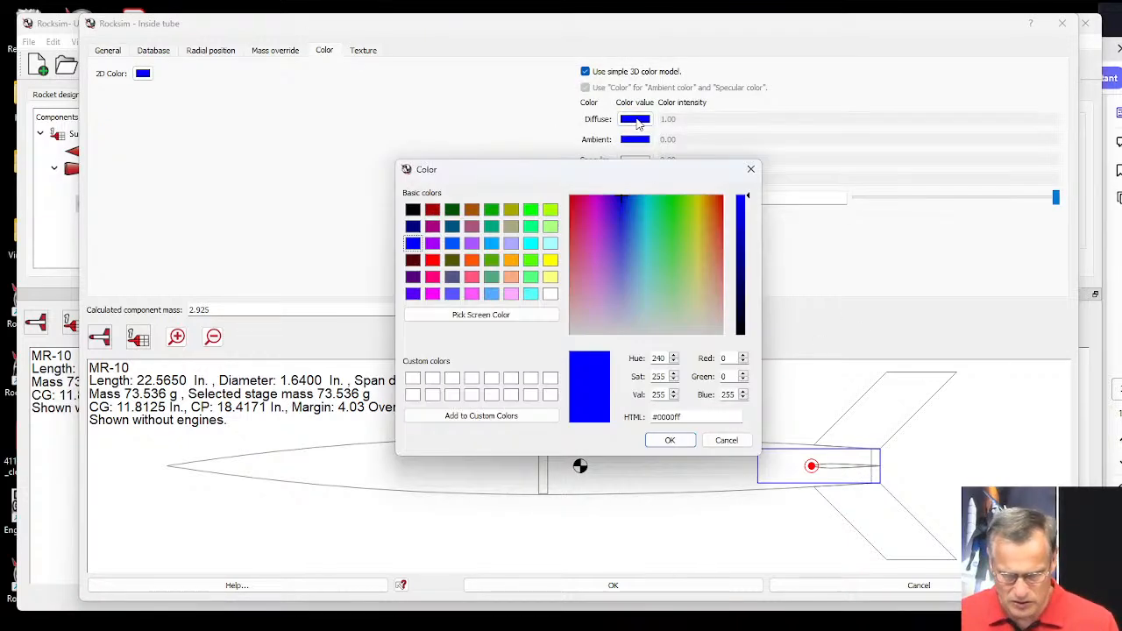
click(606, 325)
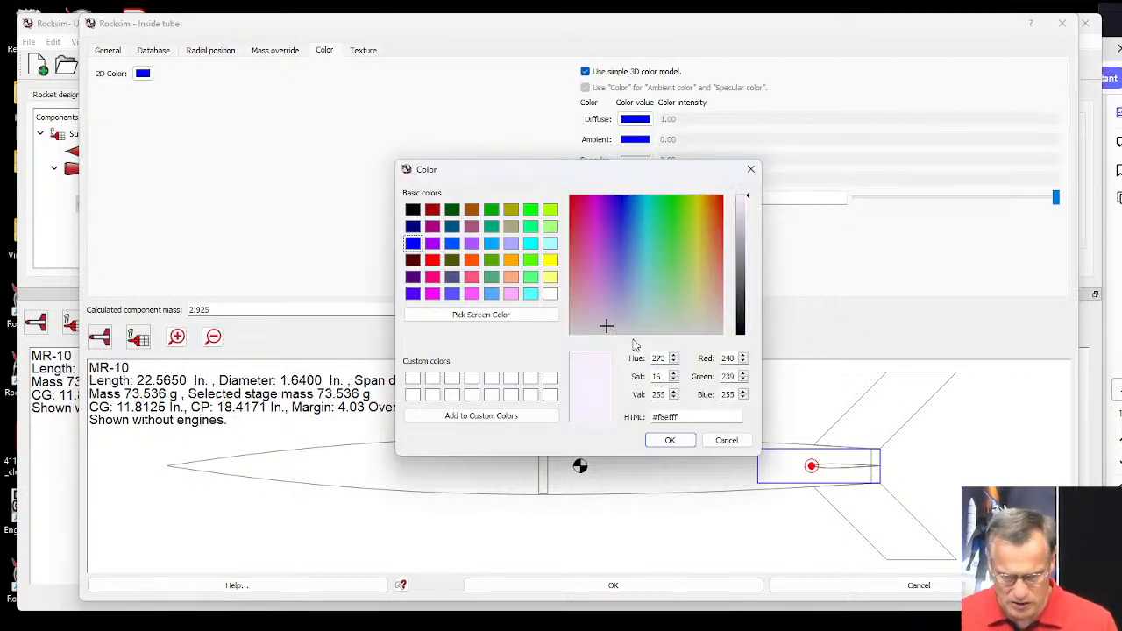
click(669, 441)
click(143, 74)
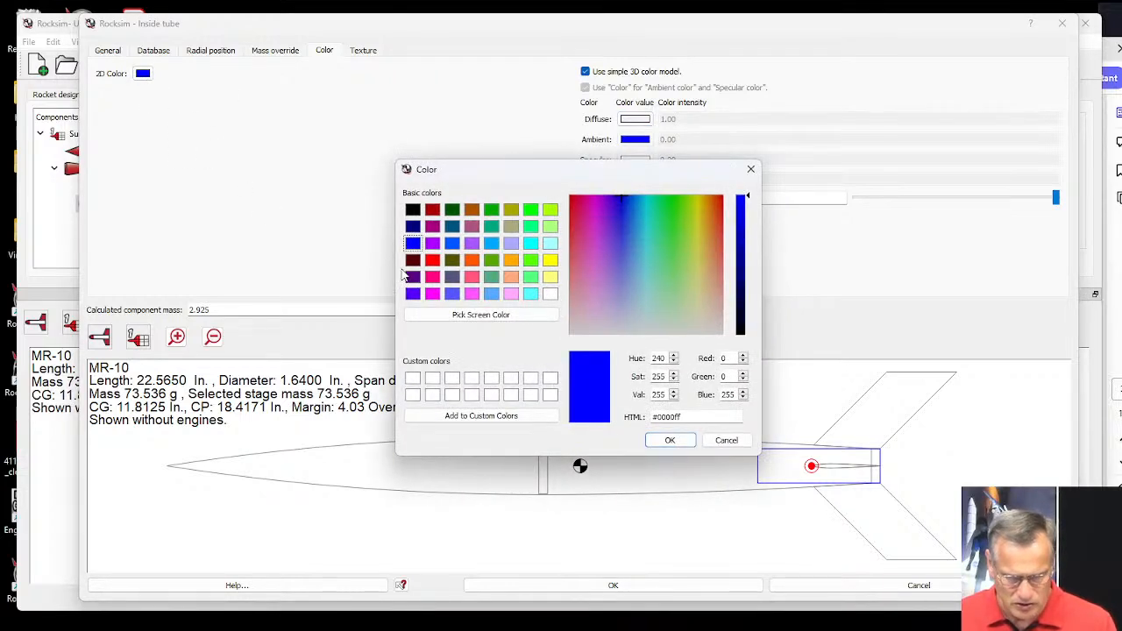
click(433, 243)
click(671, 440)
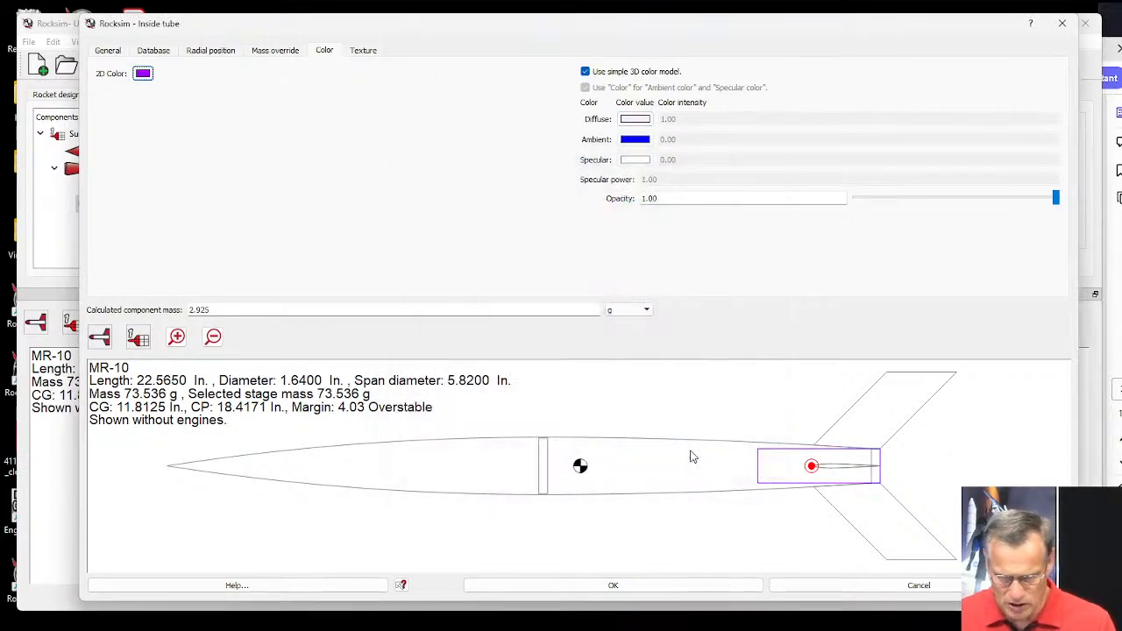
Rename the inside tube as Engine Mount Tube.
click(109, 52)
drag(171, 73, 114, 79)
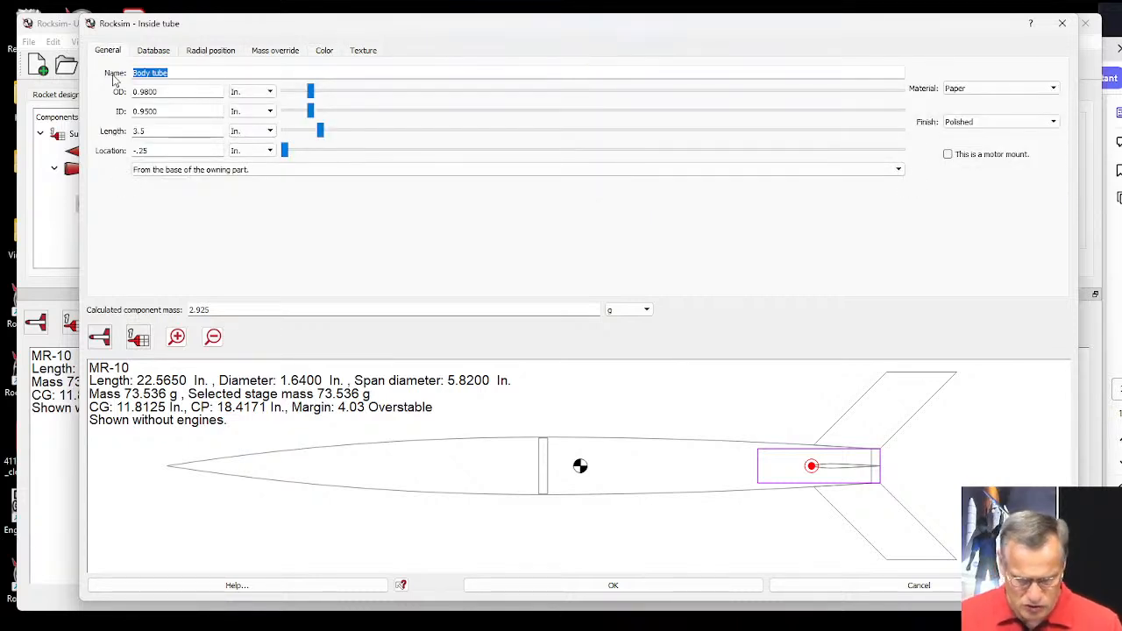
text(Engine Mo)
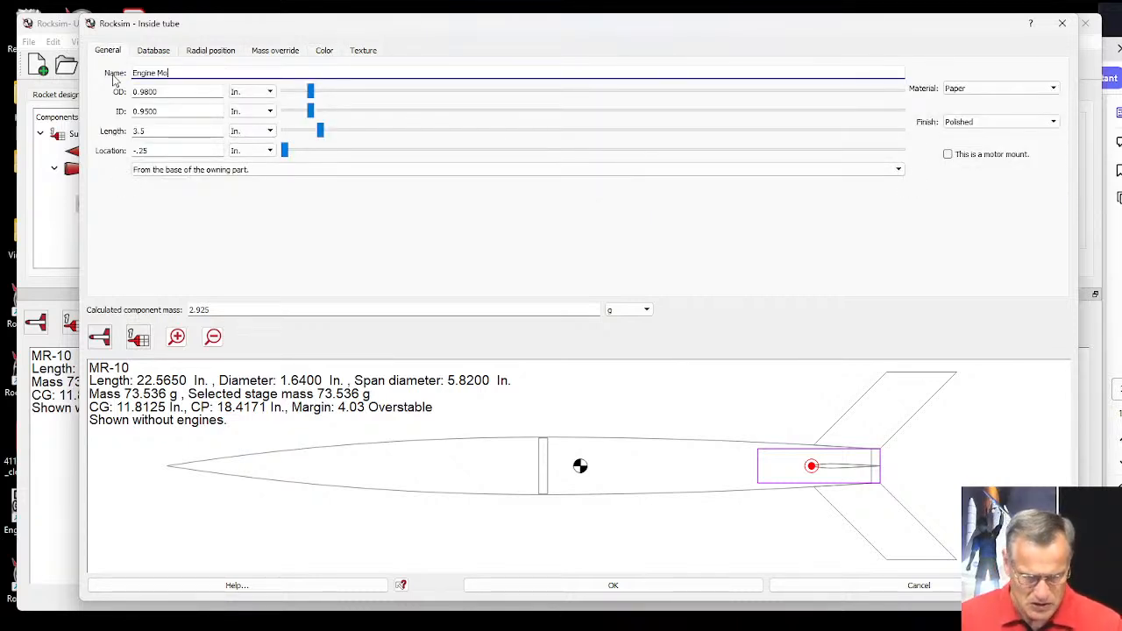
text(unt Tube)
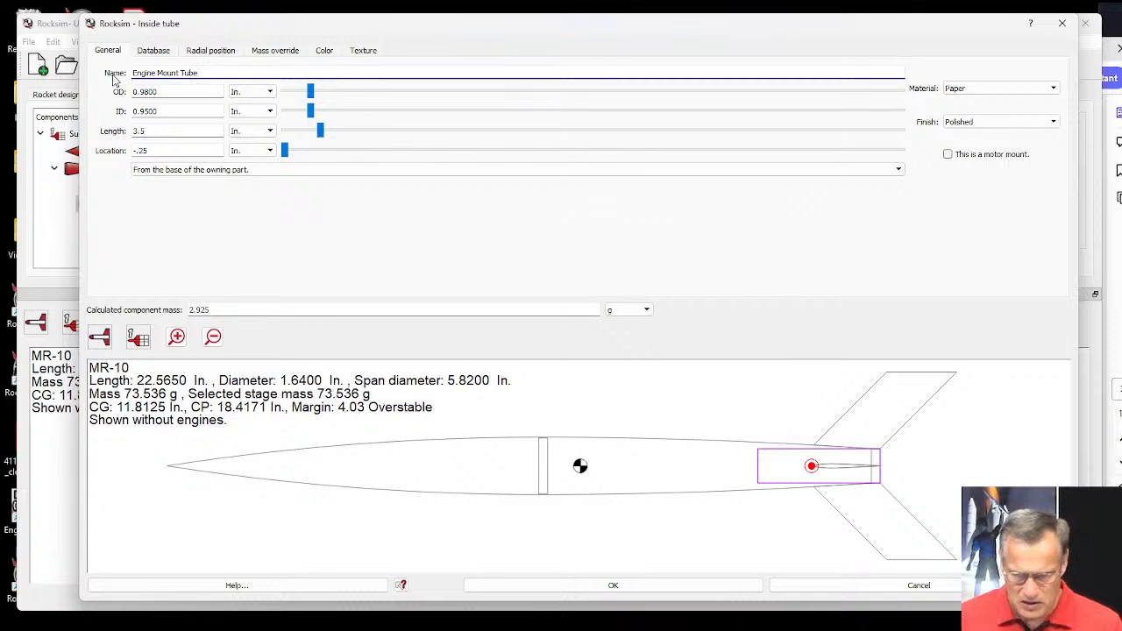
Mark the tube as a motor mount and load the Aerotech E30T engine with a 7-second ejection delay.
click(950, 153)
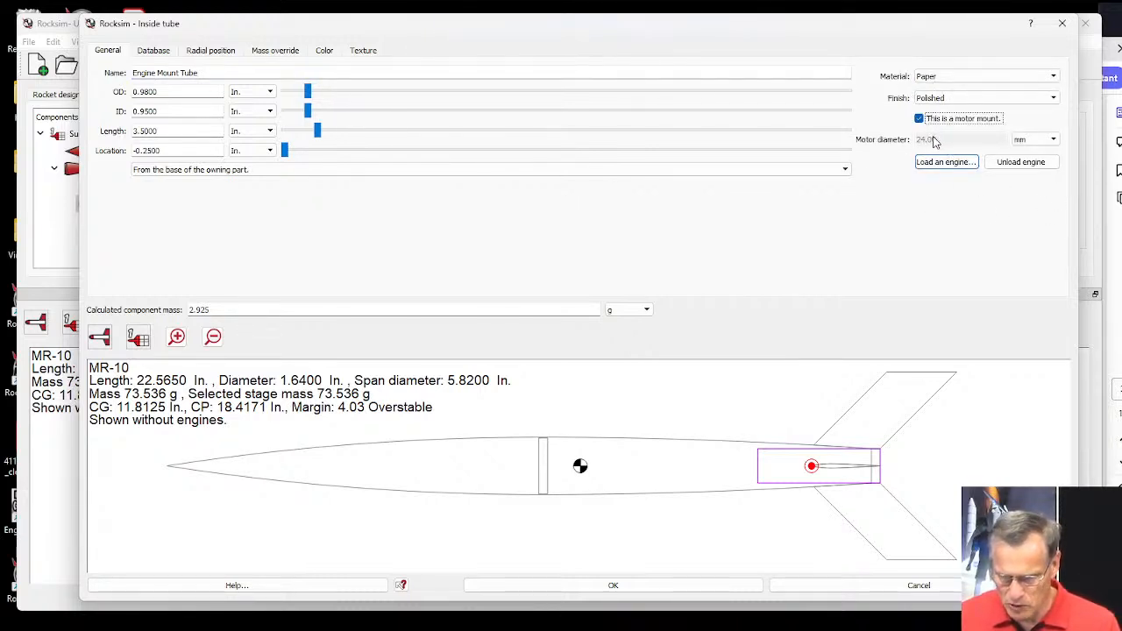
click(943, 163)
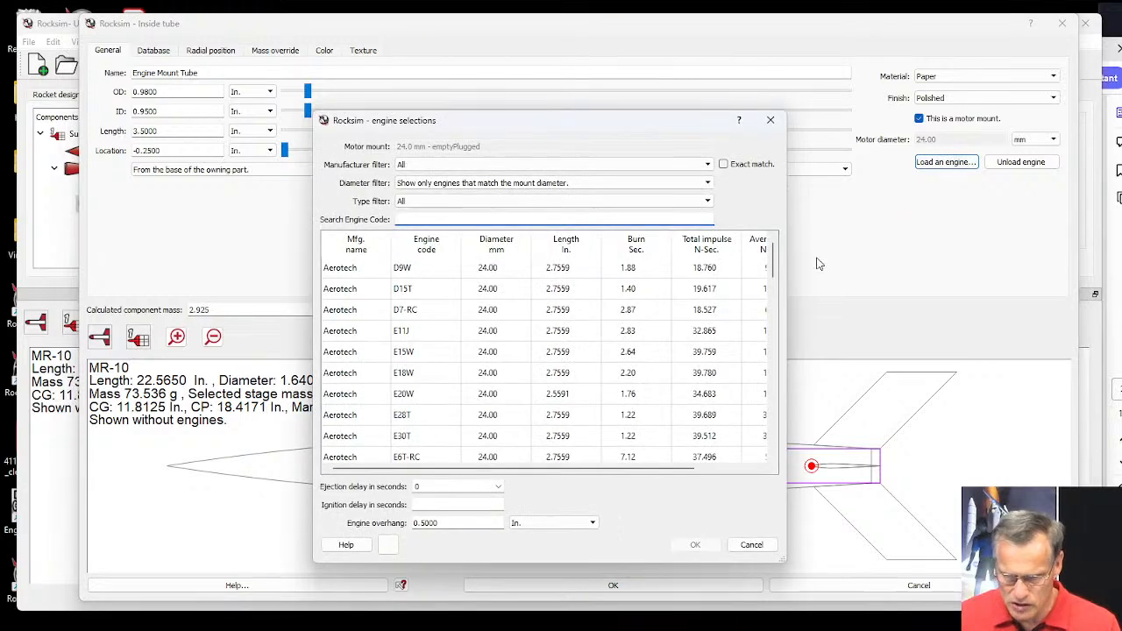
click(406, 438)
click(497, 487)
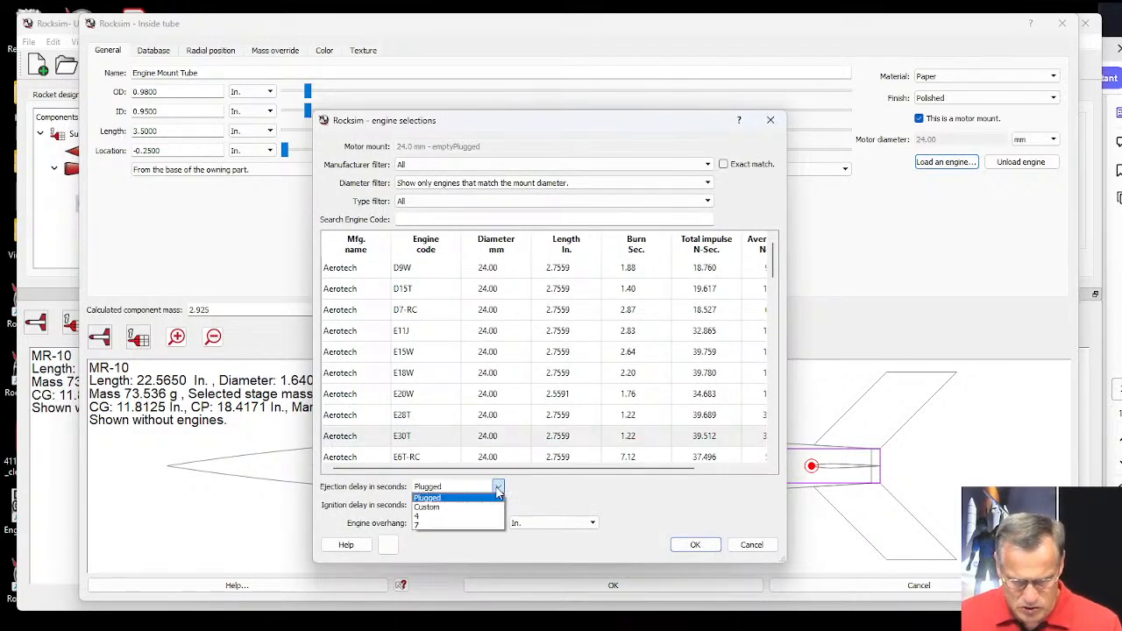
click(486, 523)
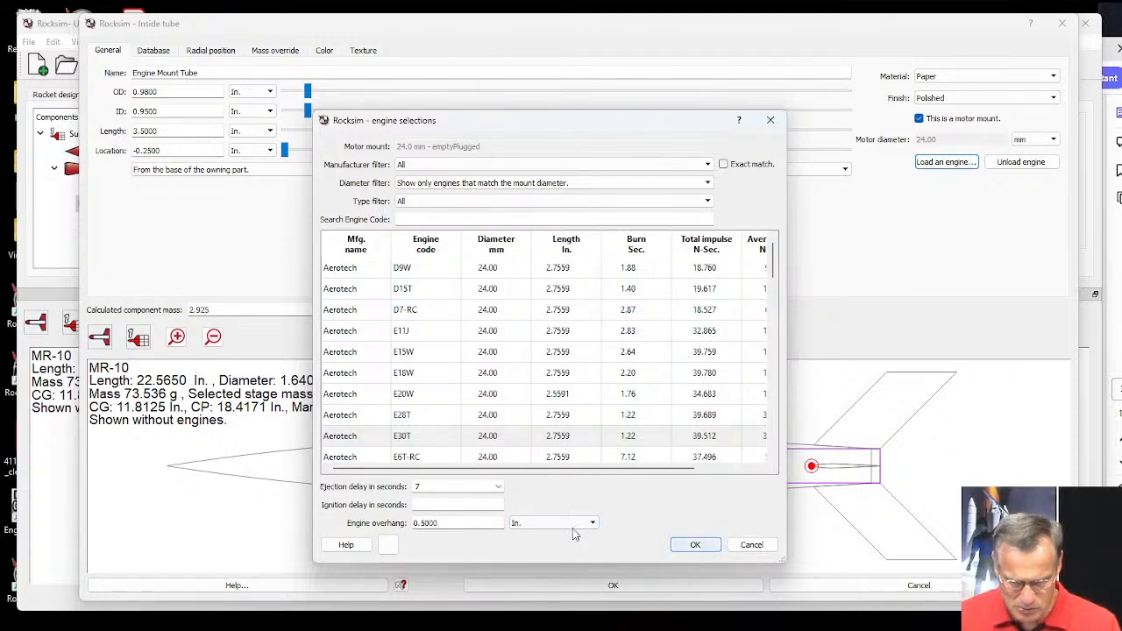
click(695, 545)
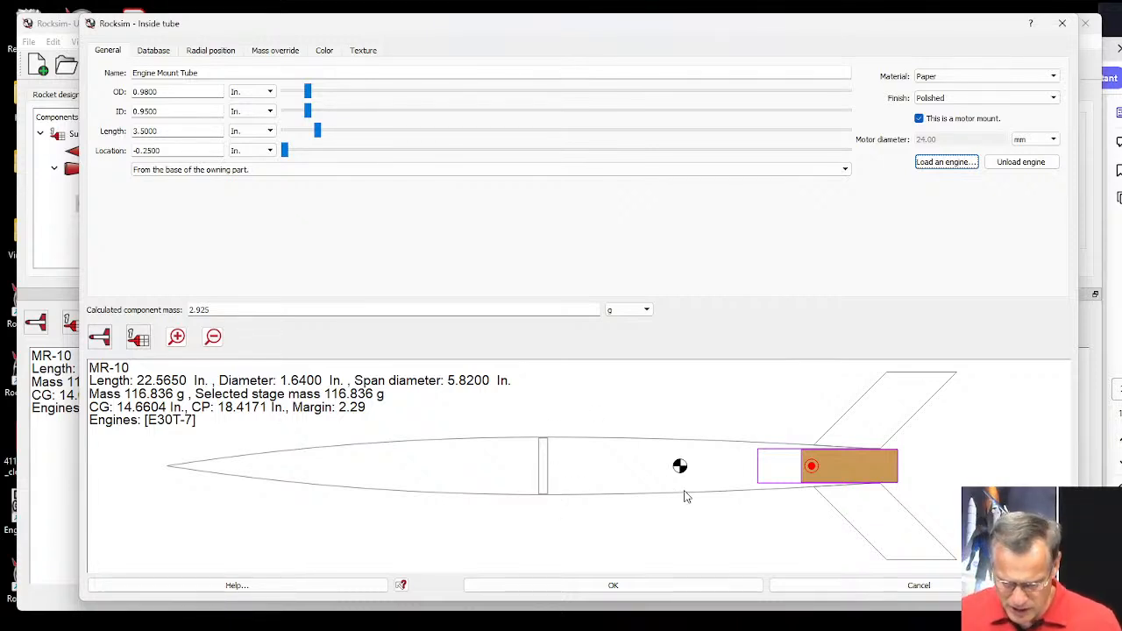
Accept the engine mount tube settings and switch the main rocket view to the 2D side view.
click(666, 586)
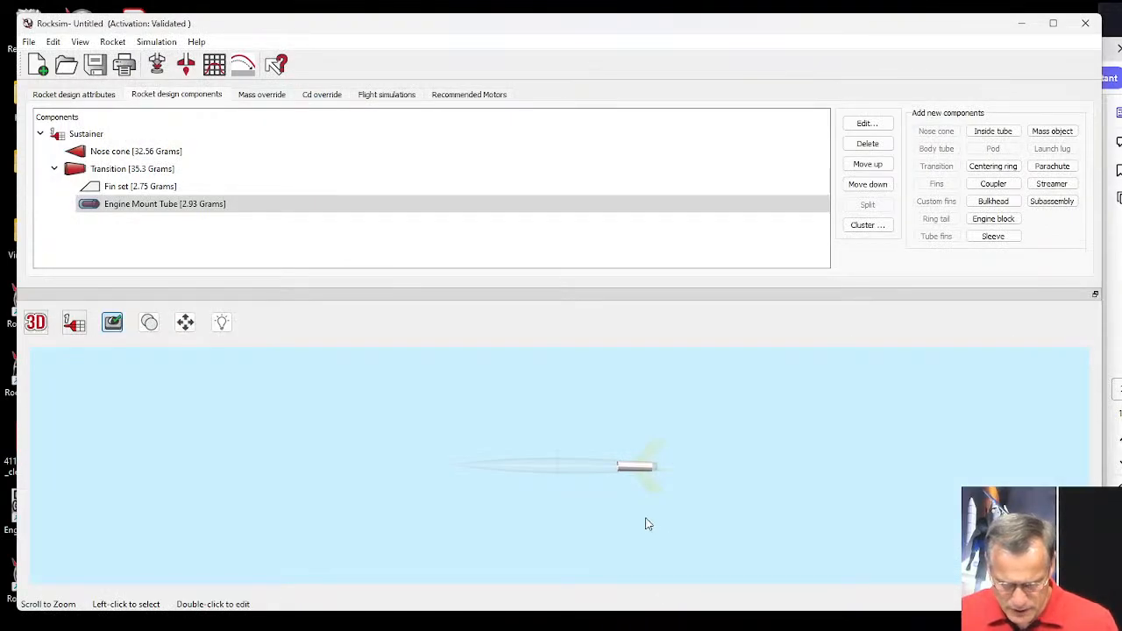
click(34, 333)
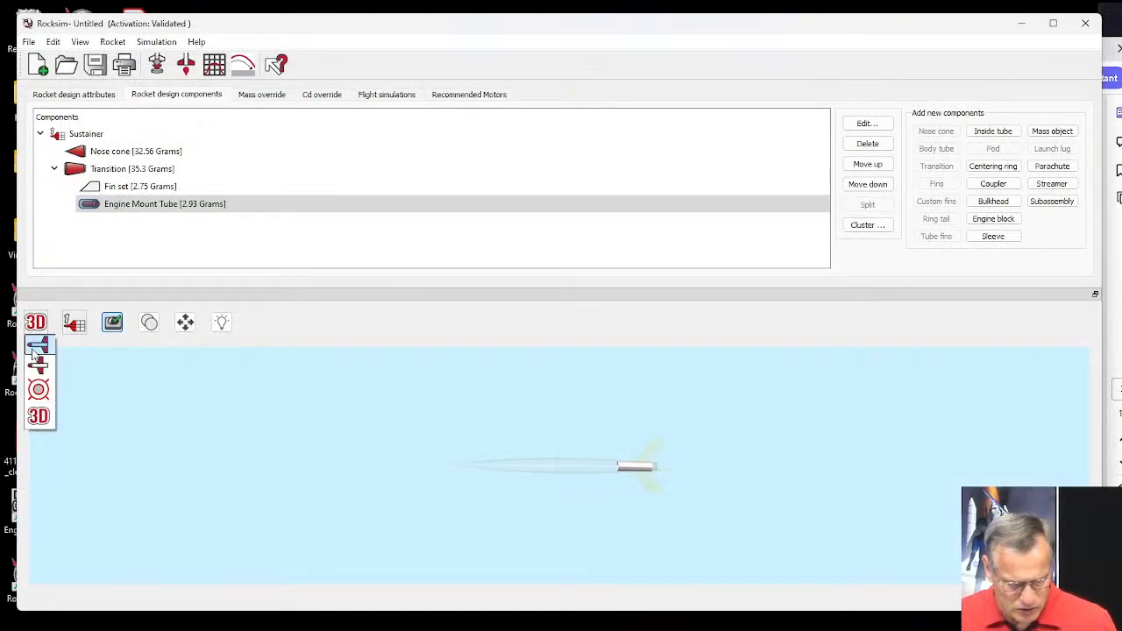
click(35, 347)
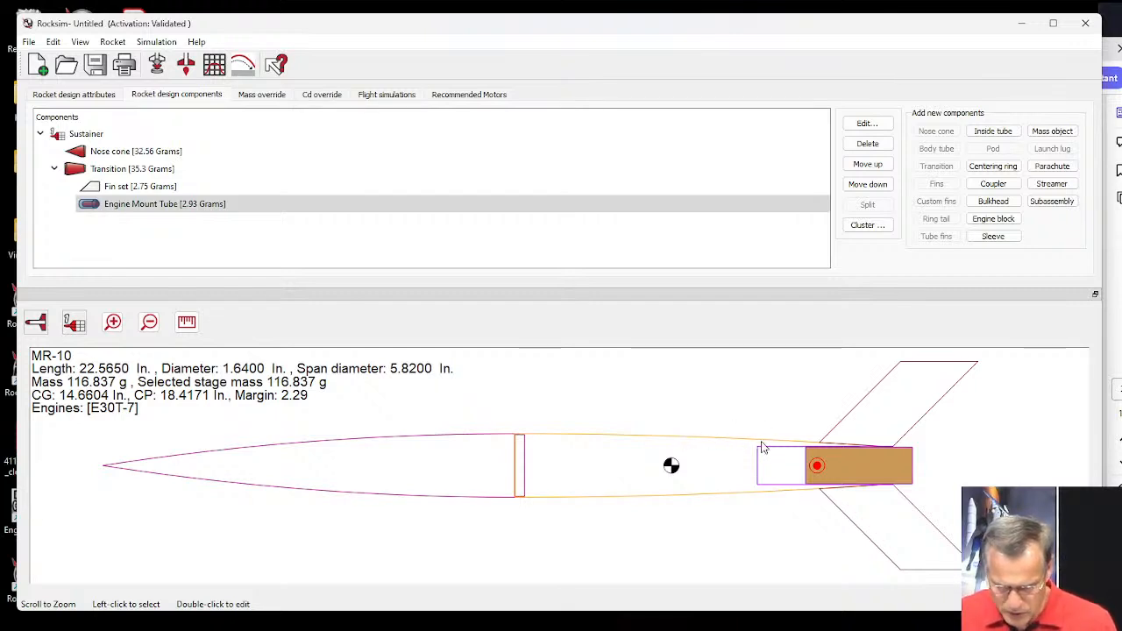
Add a centering ring to the Engine Mount Tube without choosing a part from the database.
click(73, 173)
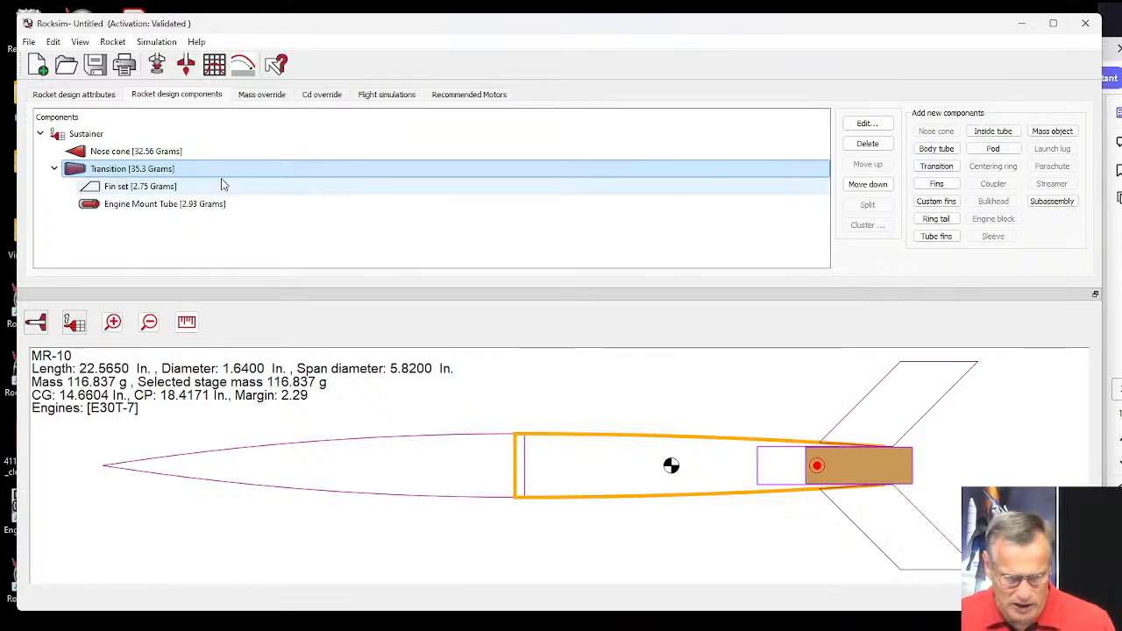
click(137, 210)
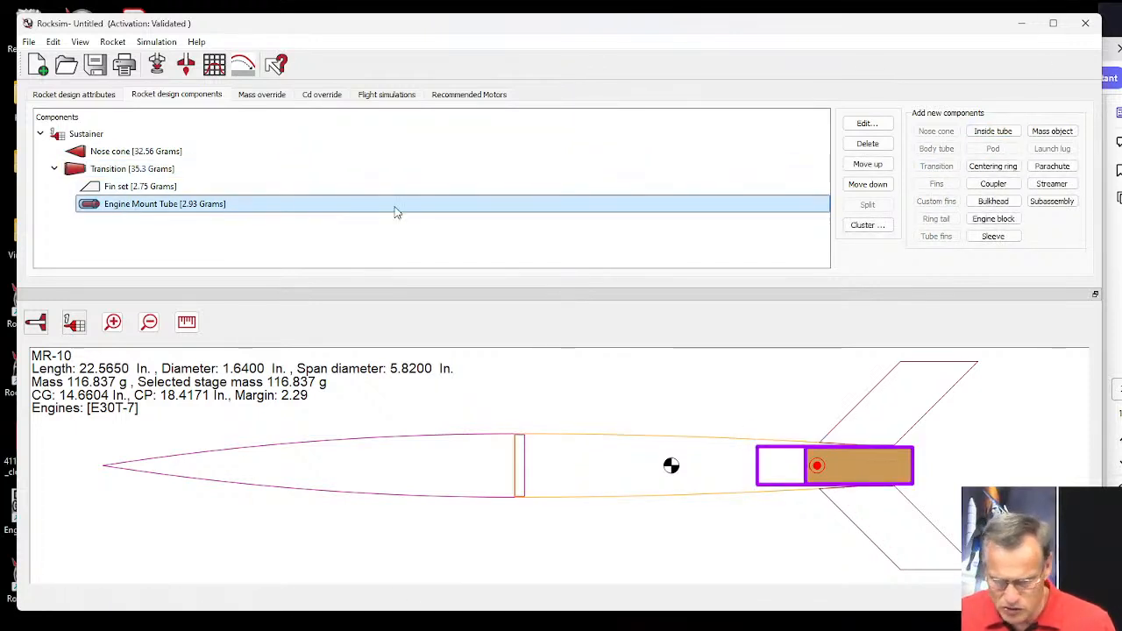
click(1004, 169)
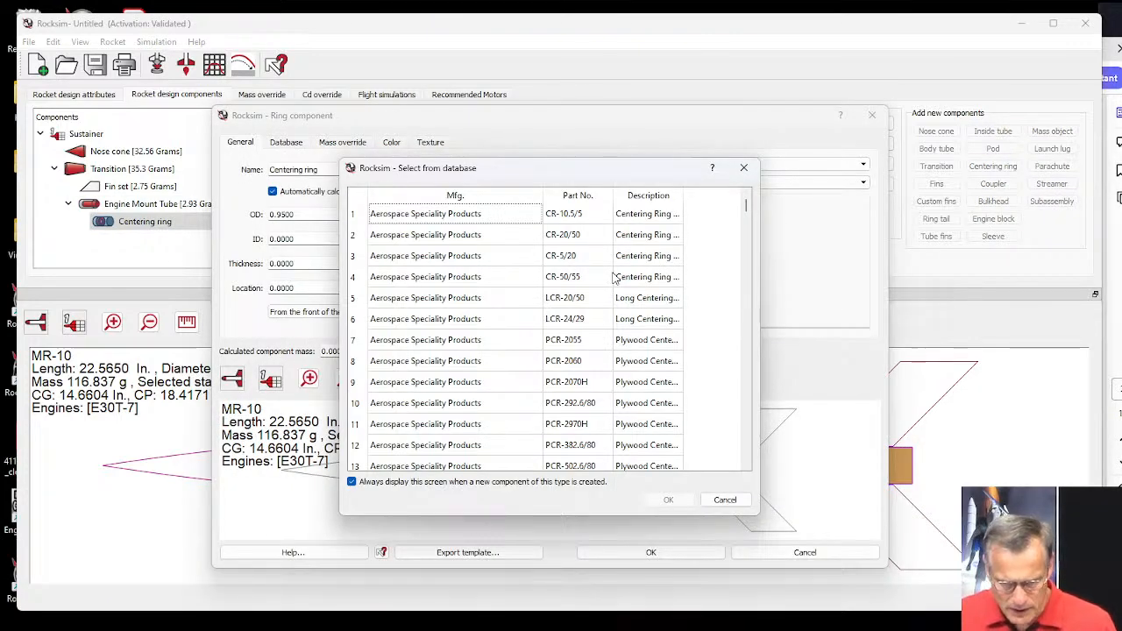
click(728, 500)
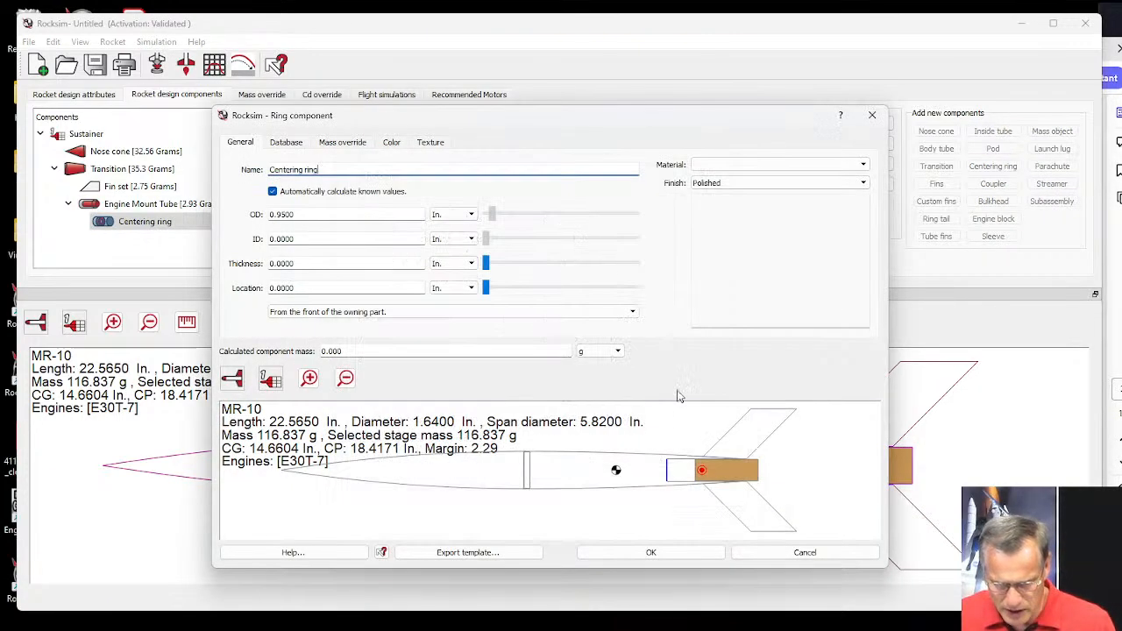
Enlarge the centering ring settings window and turn off the automatic calculation of known values.
drag(379, 123, 229, 31)
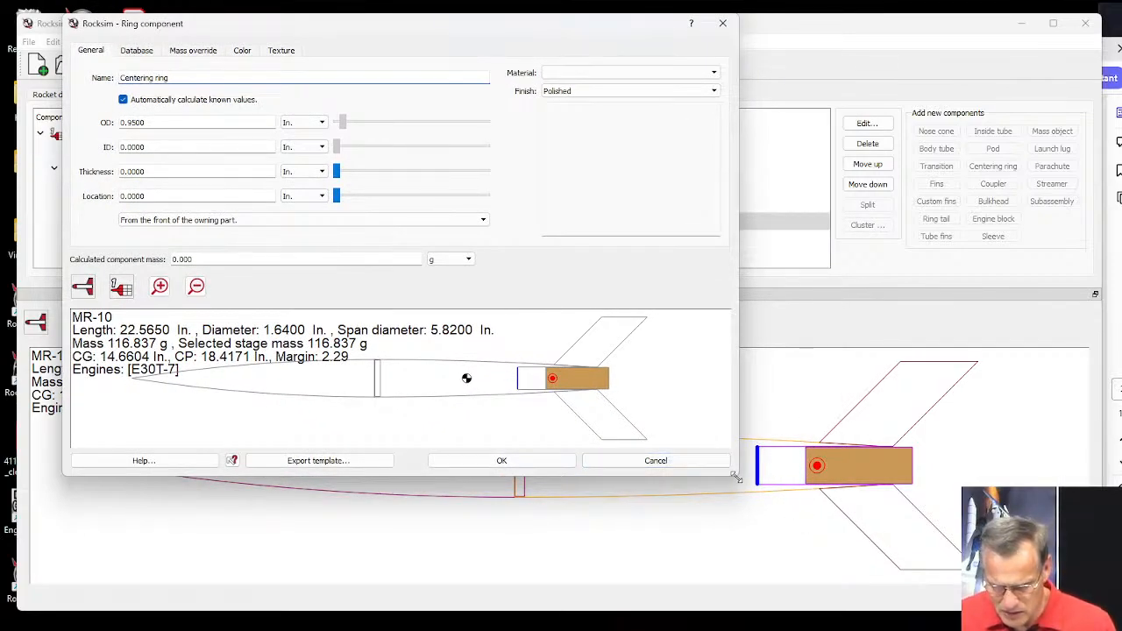
drag(738, 474, 1068, 593)
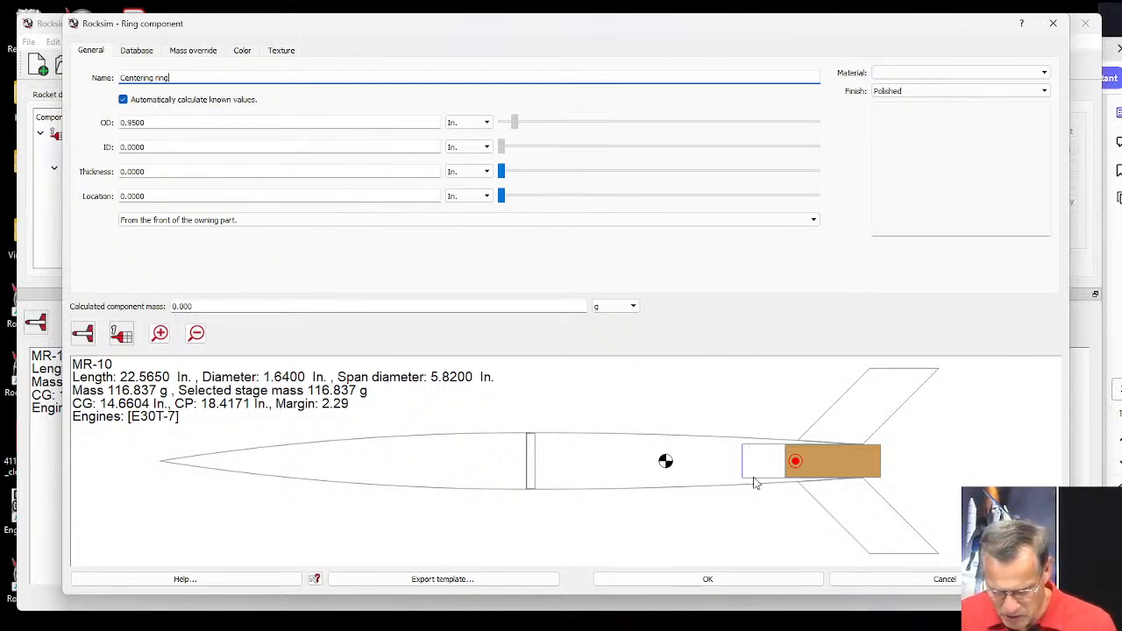
click(123, 100)
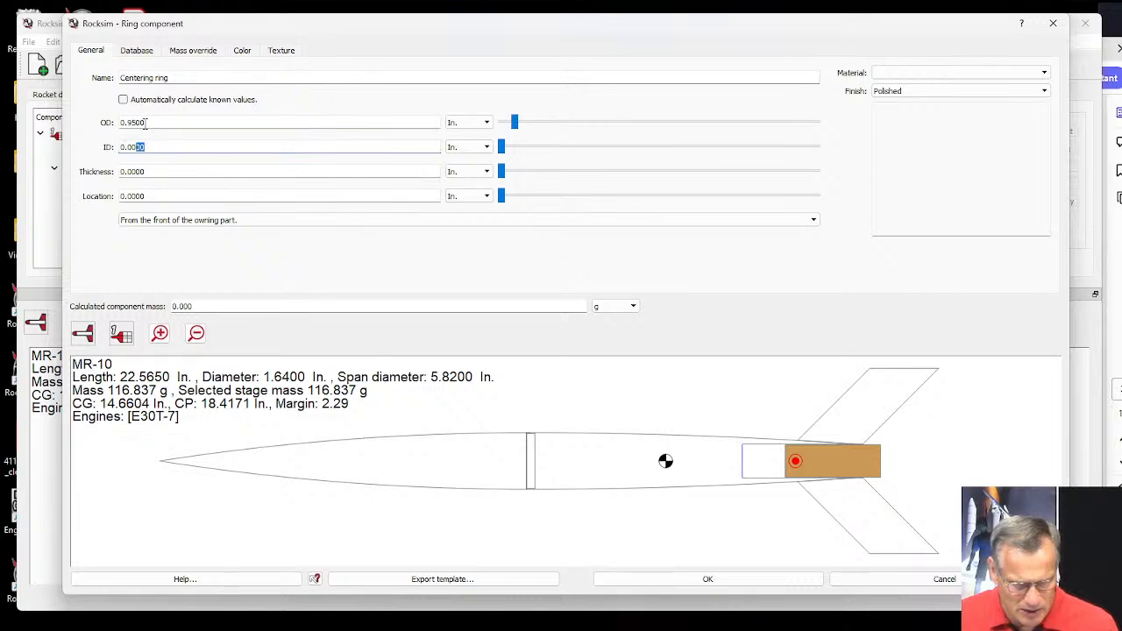
Set the centering ring's inner diameter to 0.976 in and its outer diameter to 1.25 in.
drag(142, 146, 113, 147)
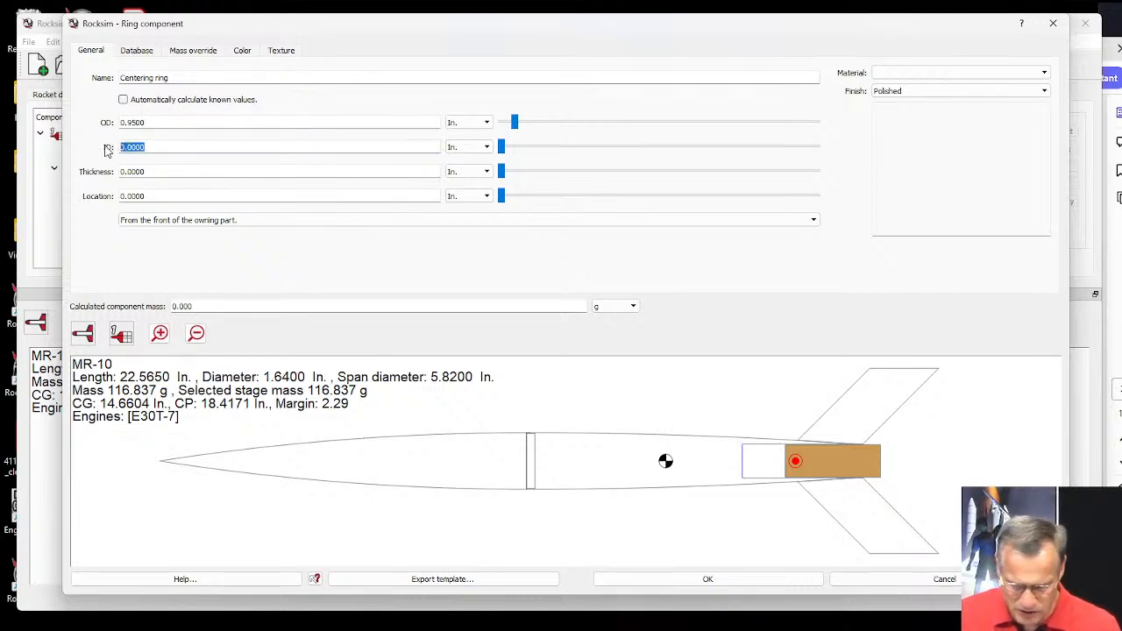
text(.976)
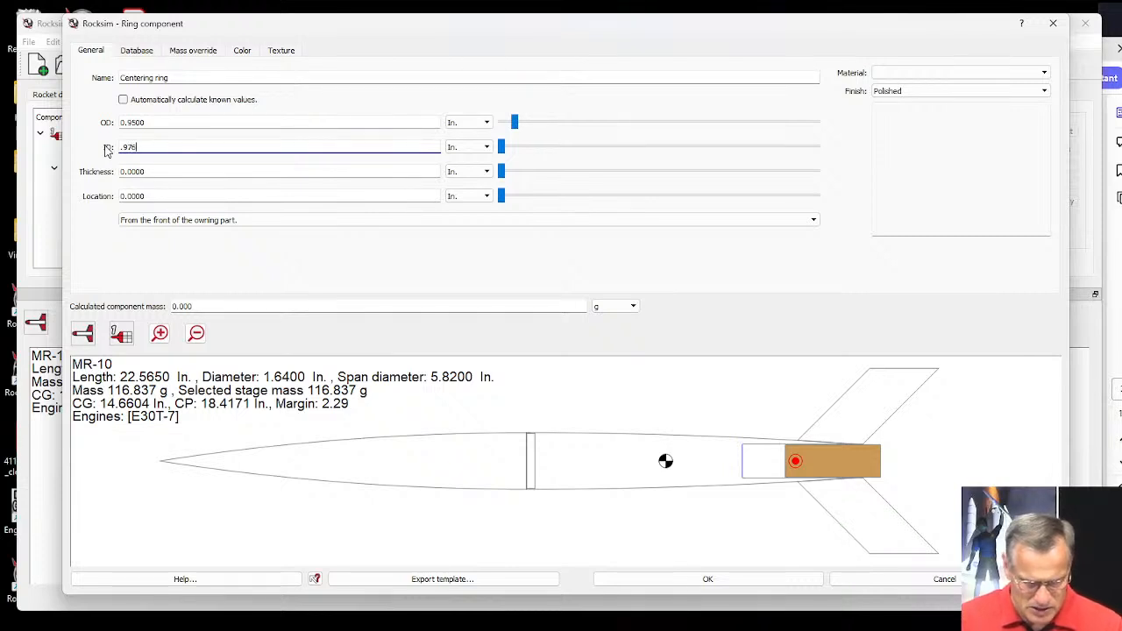
key(Tab)
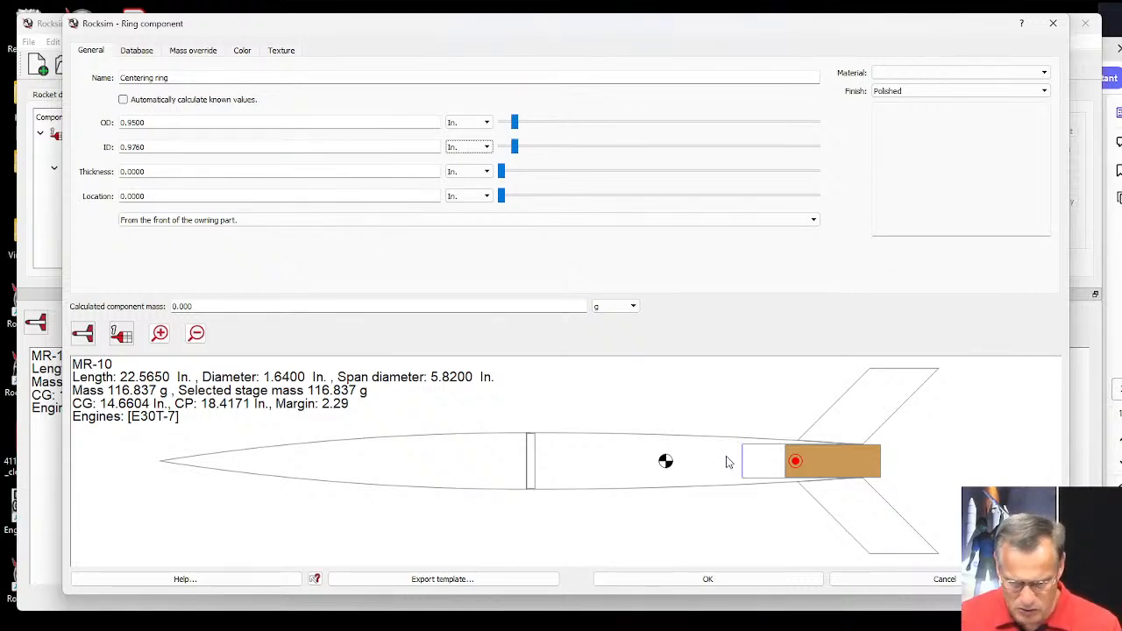
drag(156, 123, 116, 124)
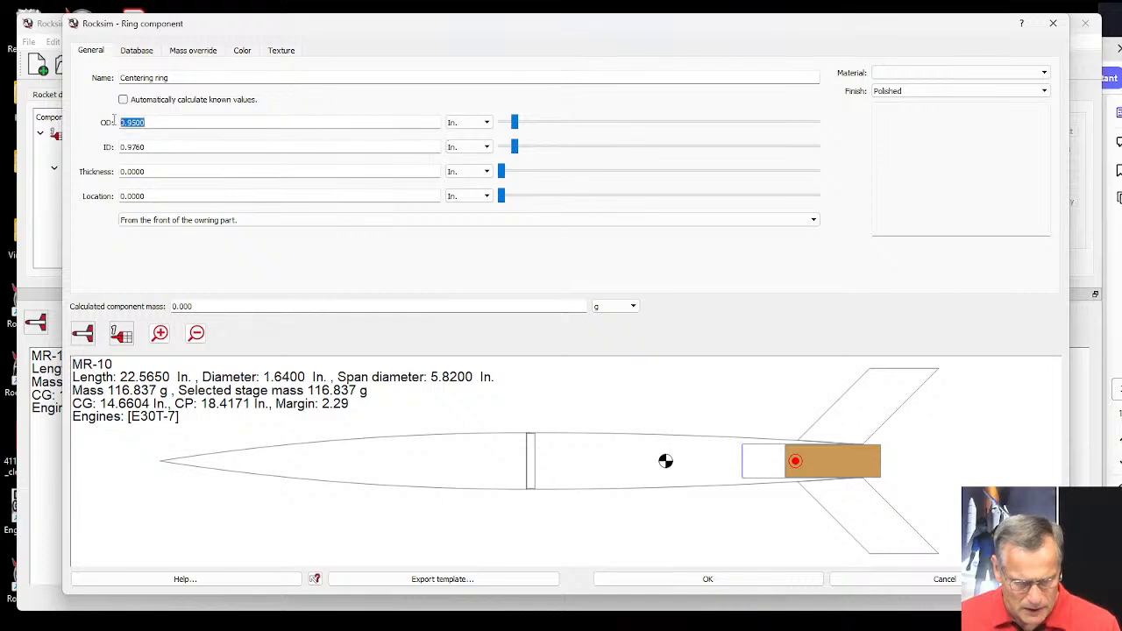
text(1.25)
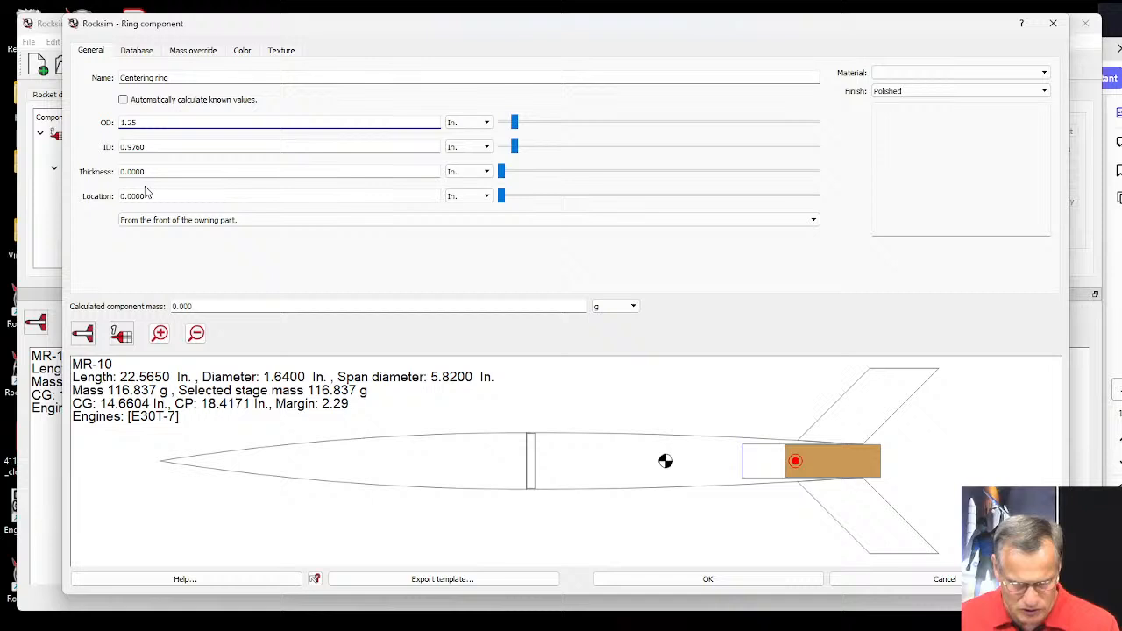
key(Tab)
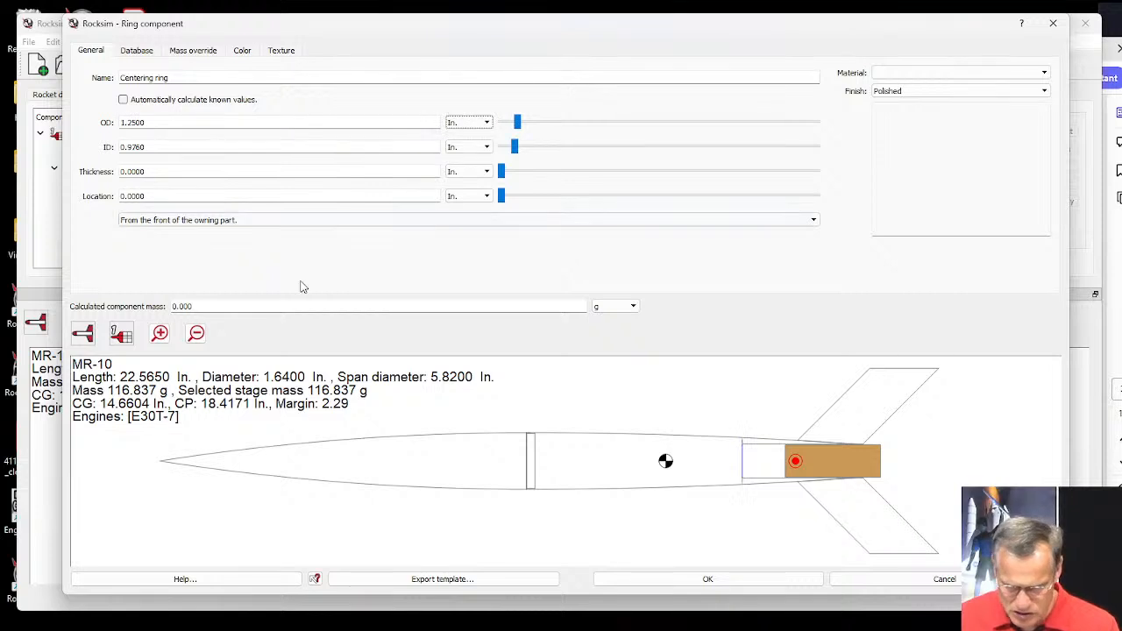
Set the centering ring's thickness to 0.25 in.
scroll(745, 469, up, 3)
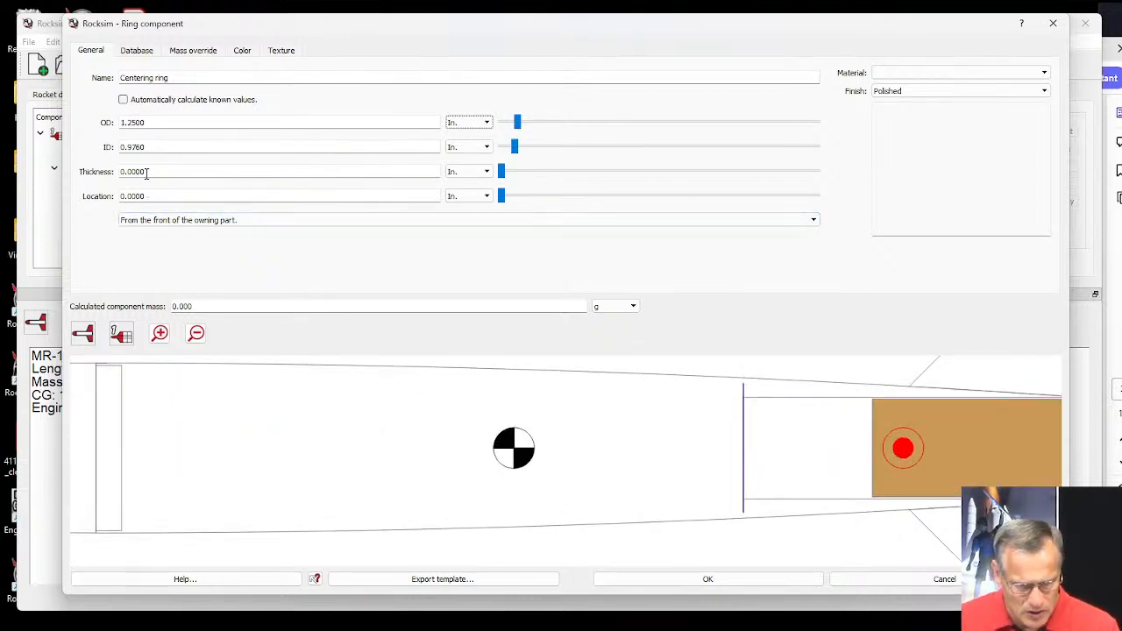
drag(146, 173, 126, 172)
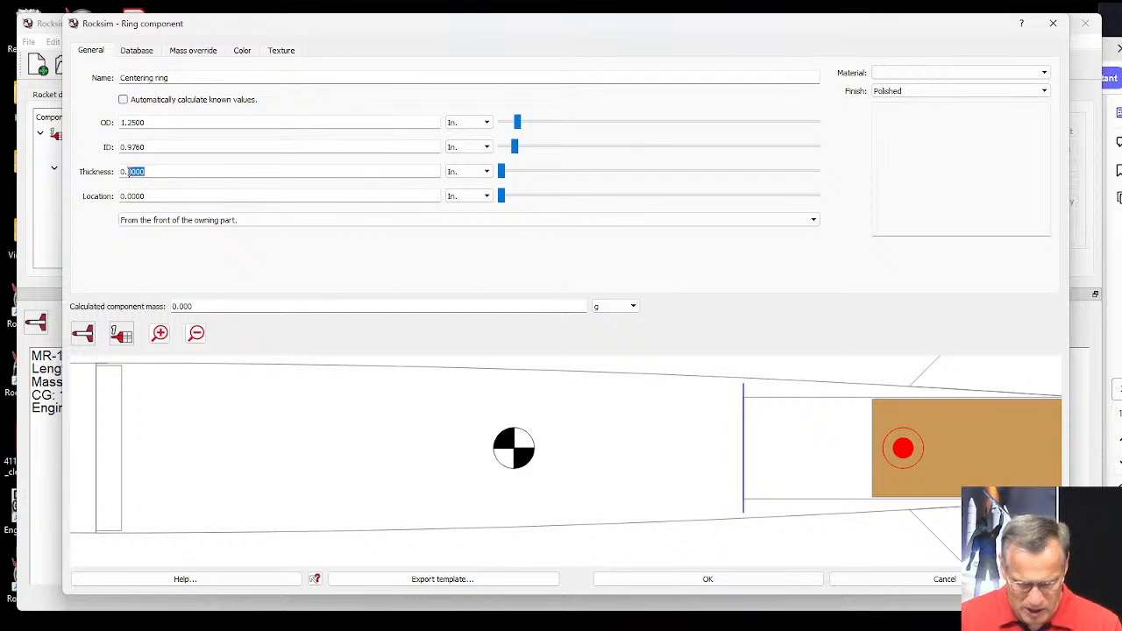
text(1.2)
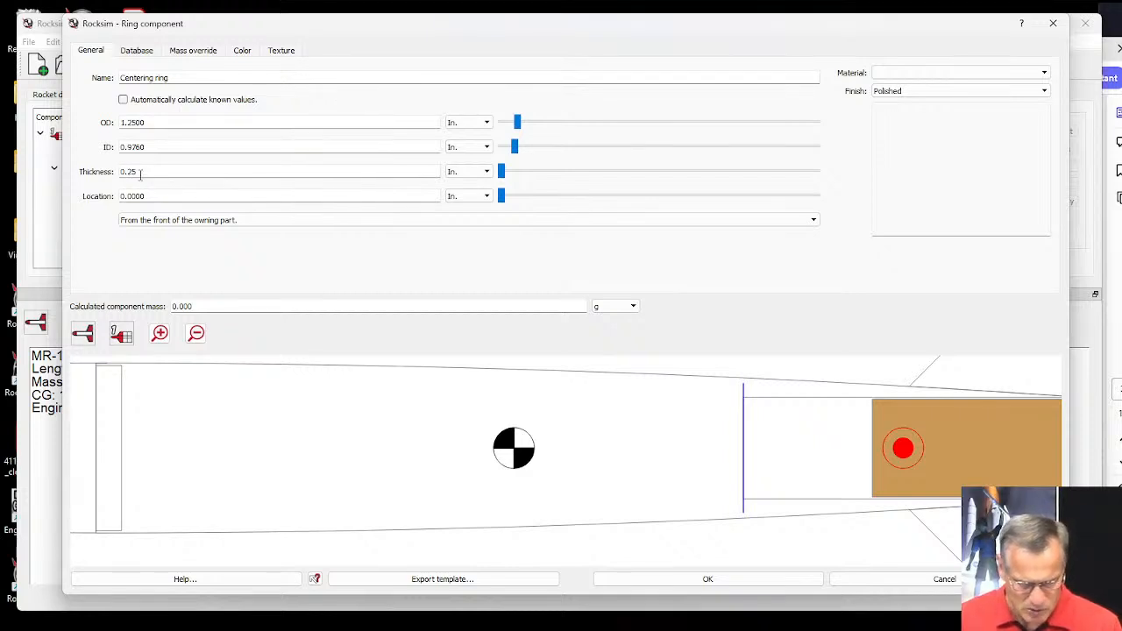
text(5)
key(Tab)
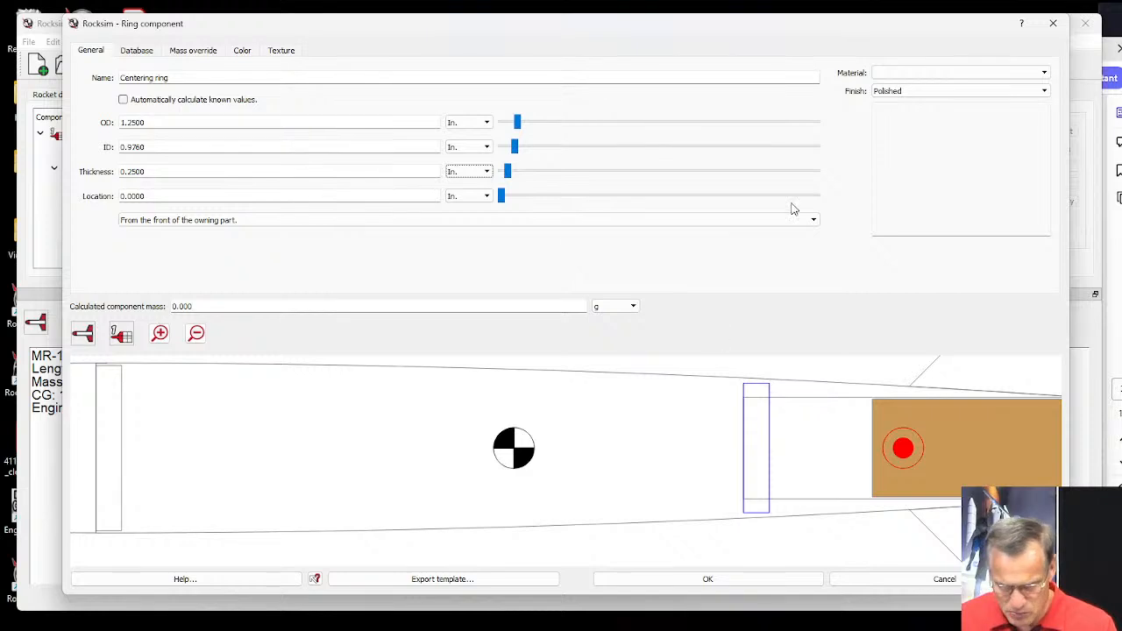
Assign Paper as the centering ring's material.
click(891, 72)
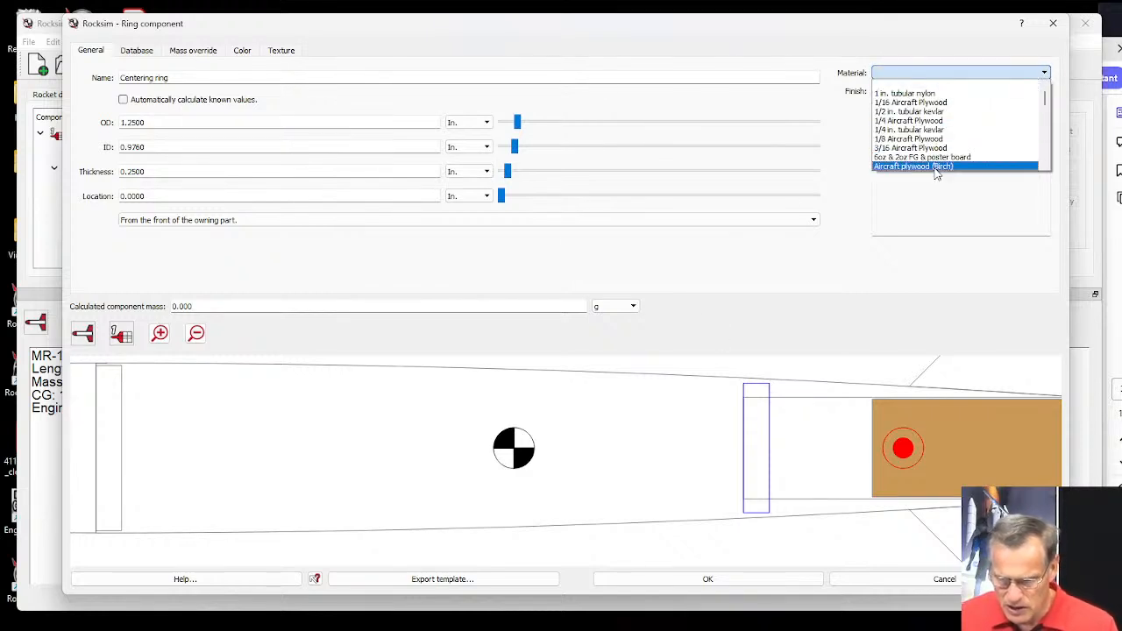
scroll(936, 174, down, 5)
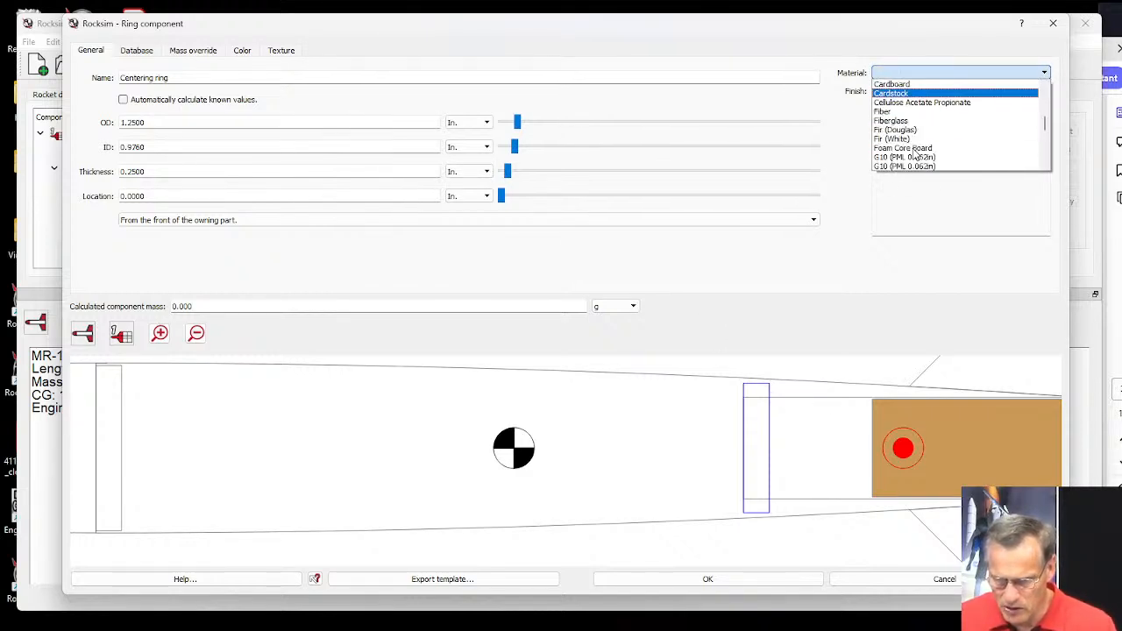
scroll(916, 155, down, 3)
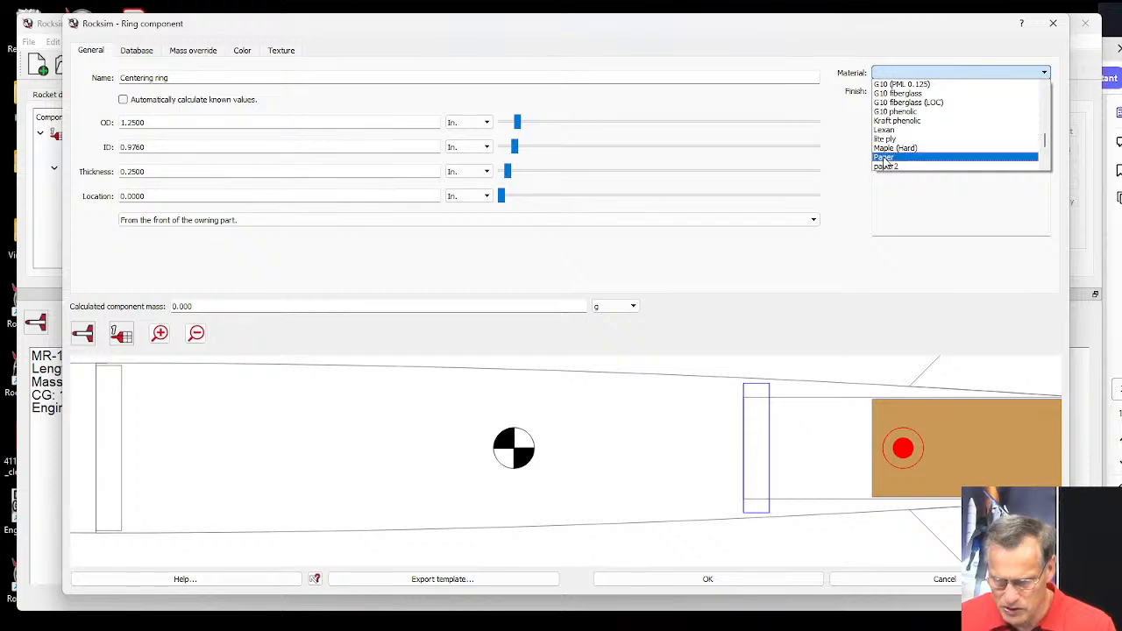
click(885, 158)
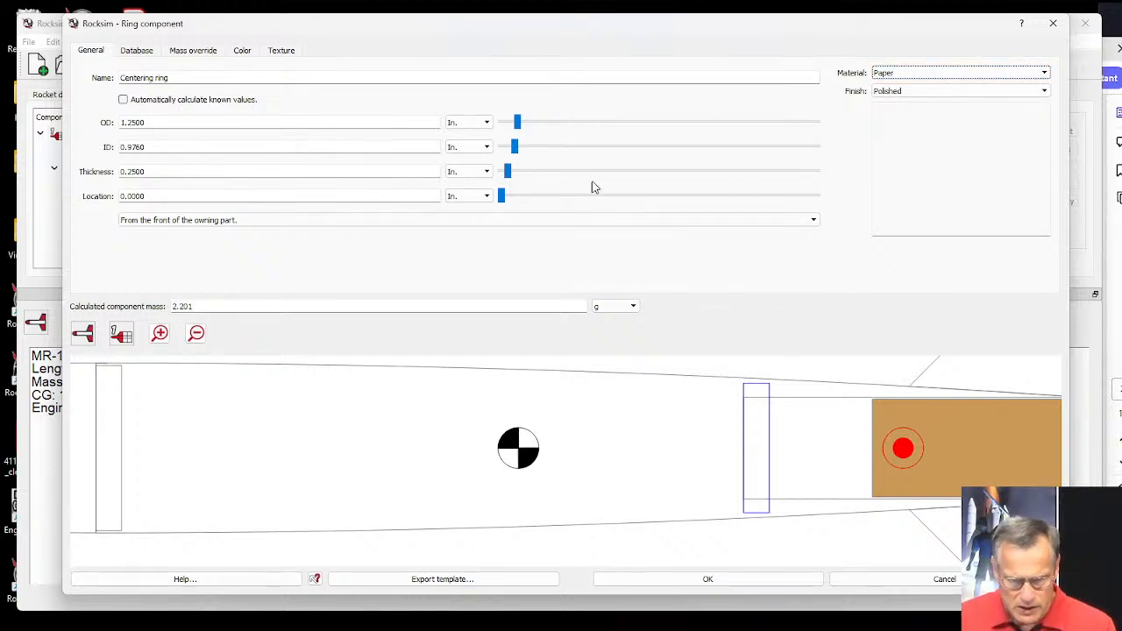
Color the centering ring green #00aa7f for 3D diffuse and dark blue #00557f for 2D, and accept the ring settings.
click(244, 52)
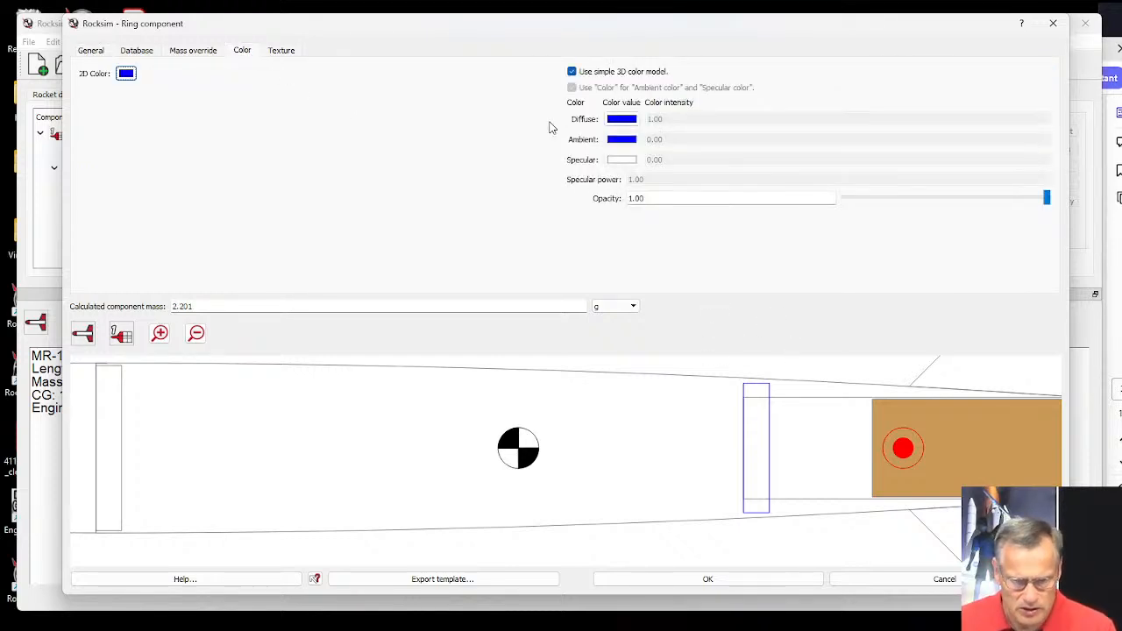
click(622, 119)
click(478, 223)
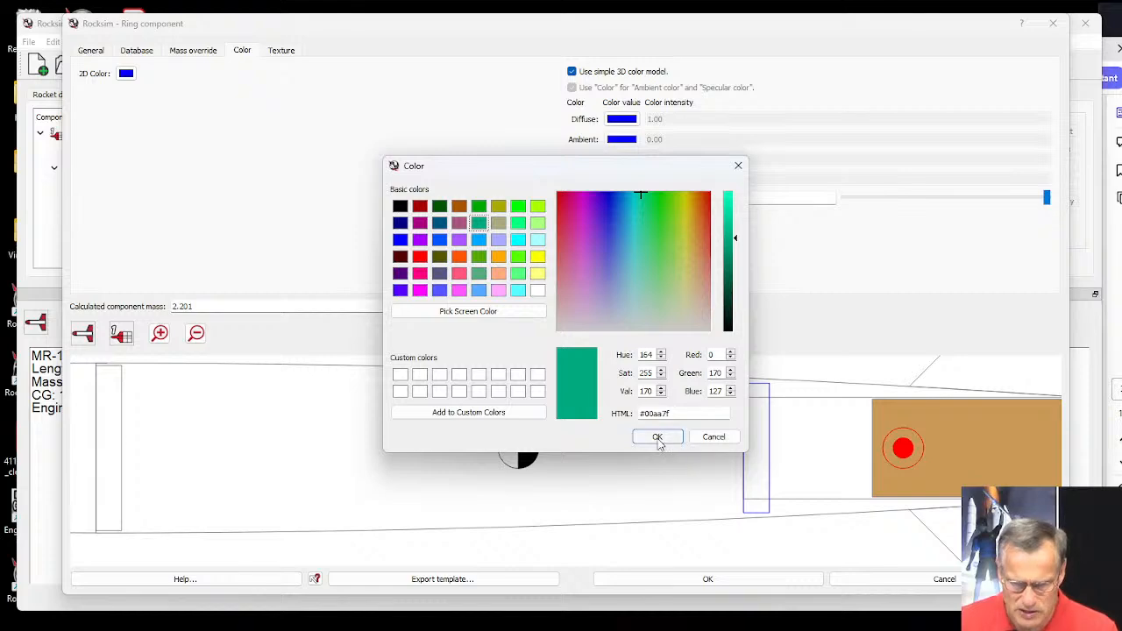
click(658, 438)
click(126, 73)
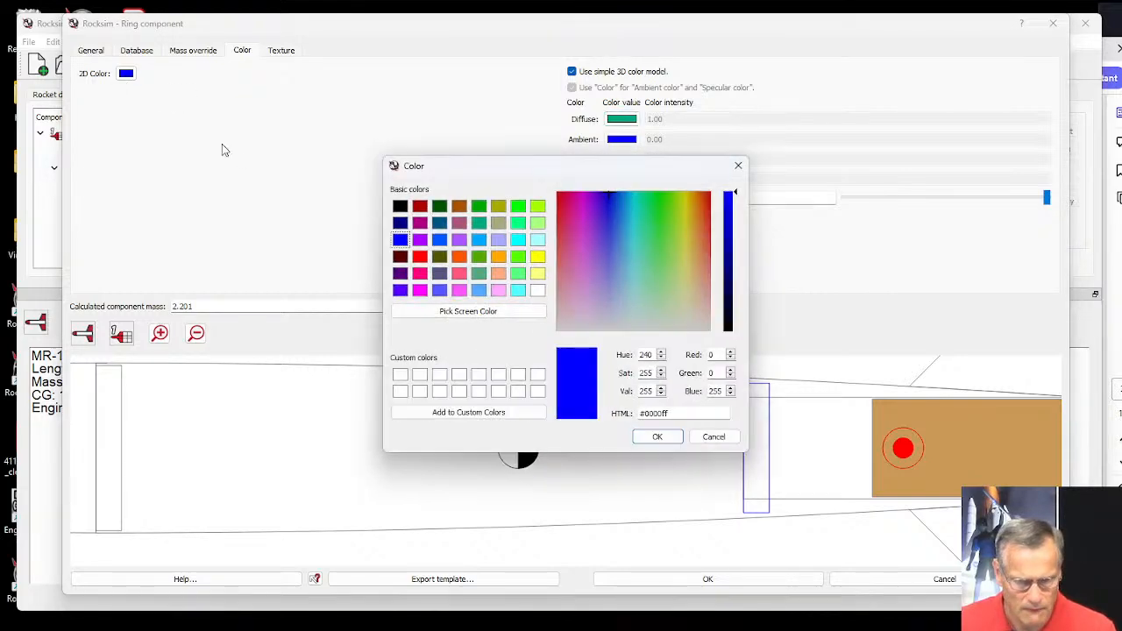
click(439, 222)
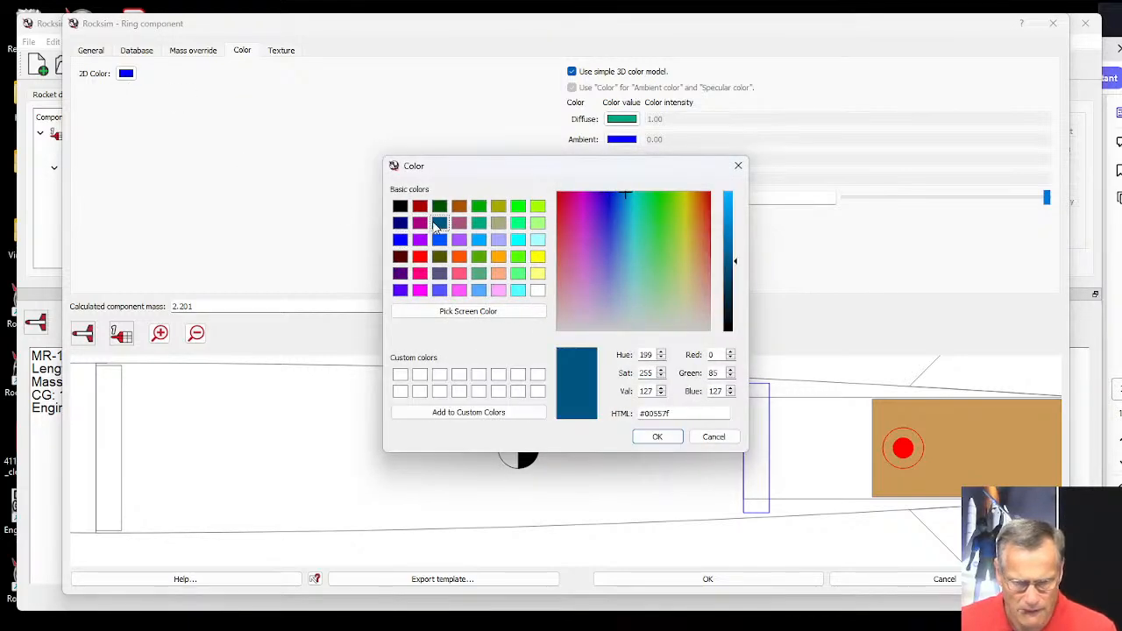
click(657, 444)
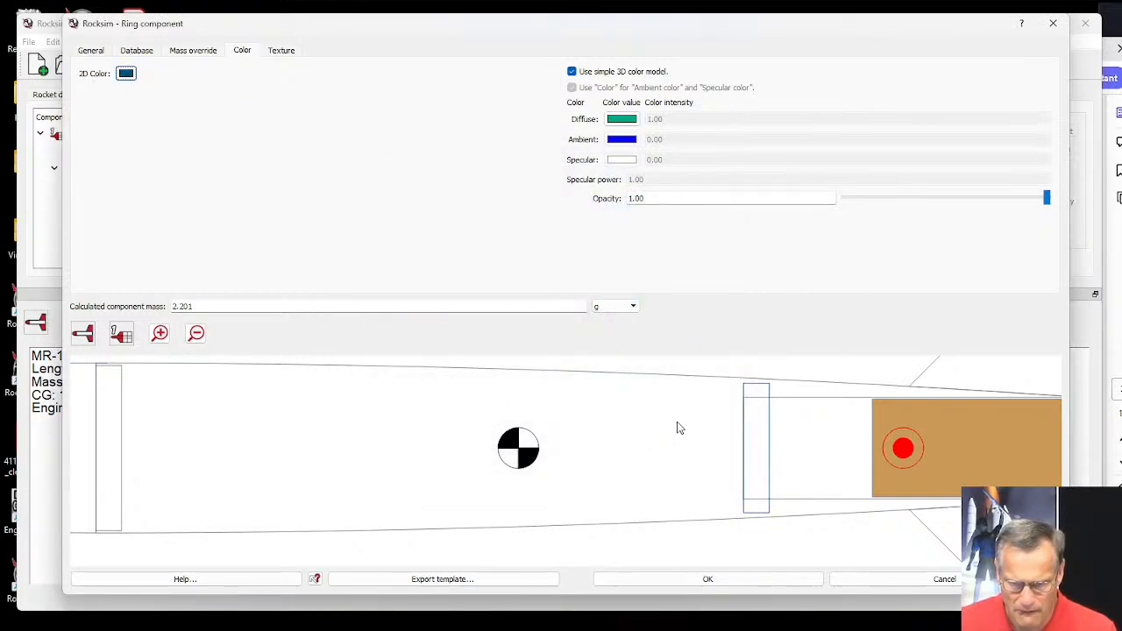
click(708, 578)
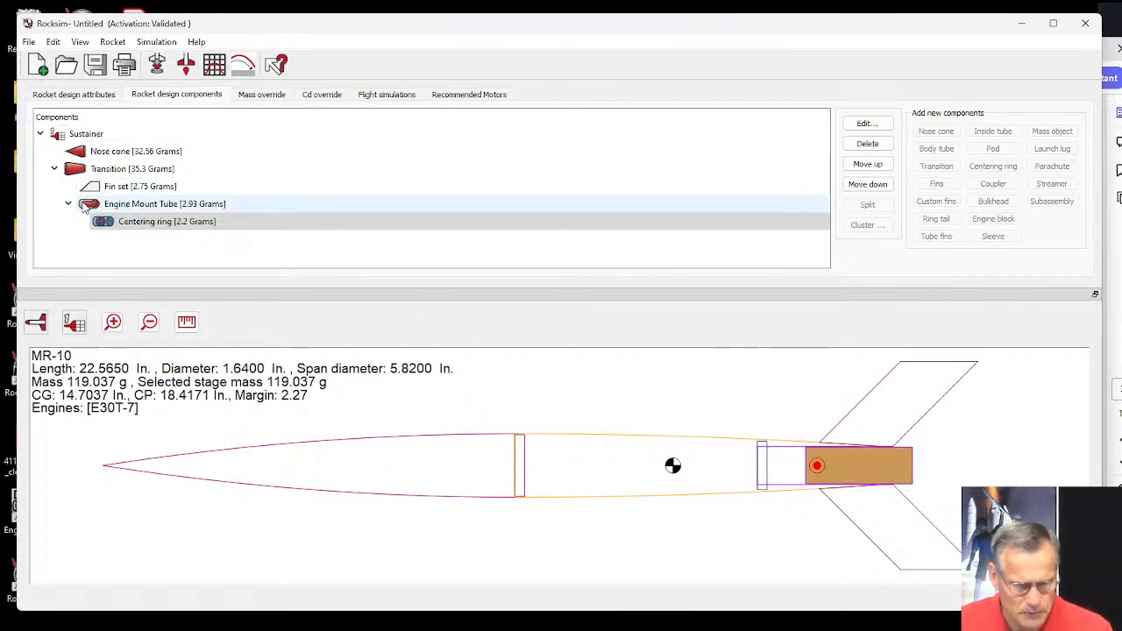
Add a parachute to the Engine Mount Tube using the Apogee 29092 18-inch nylon part from the database.
click(77, 171)
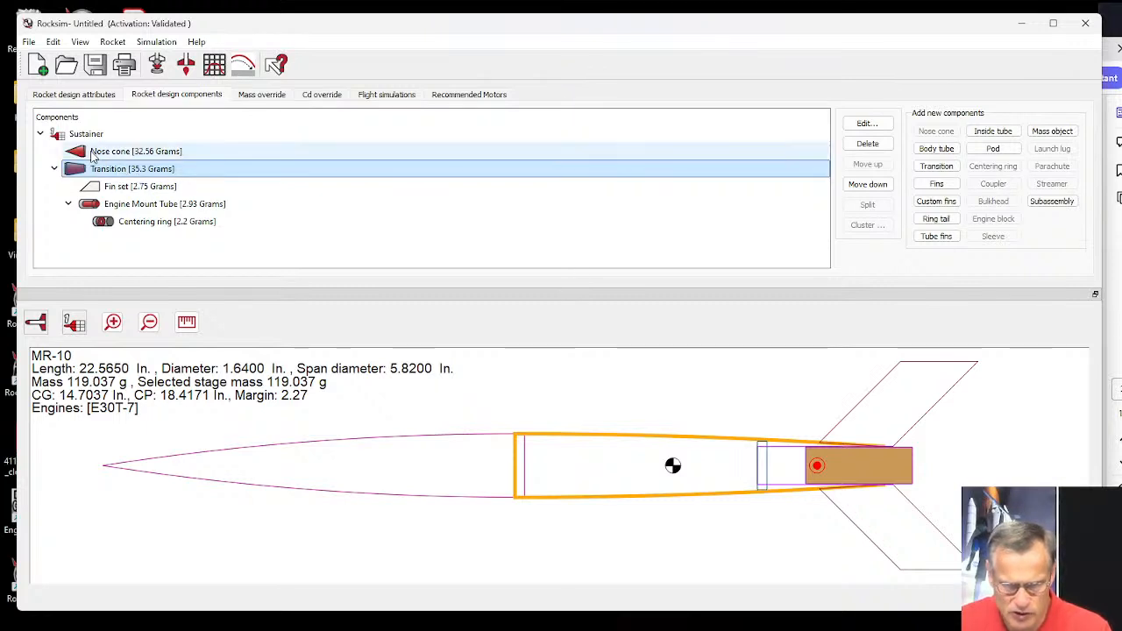
click(93, 154)
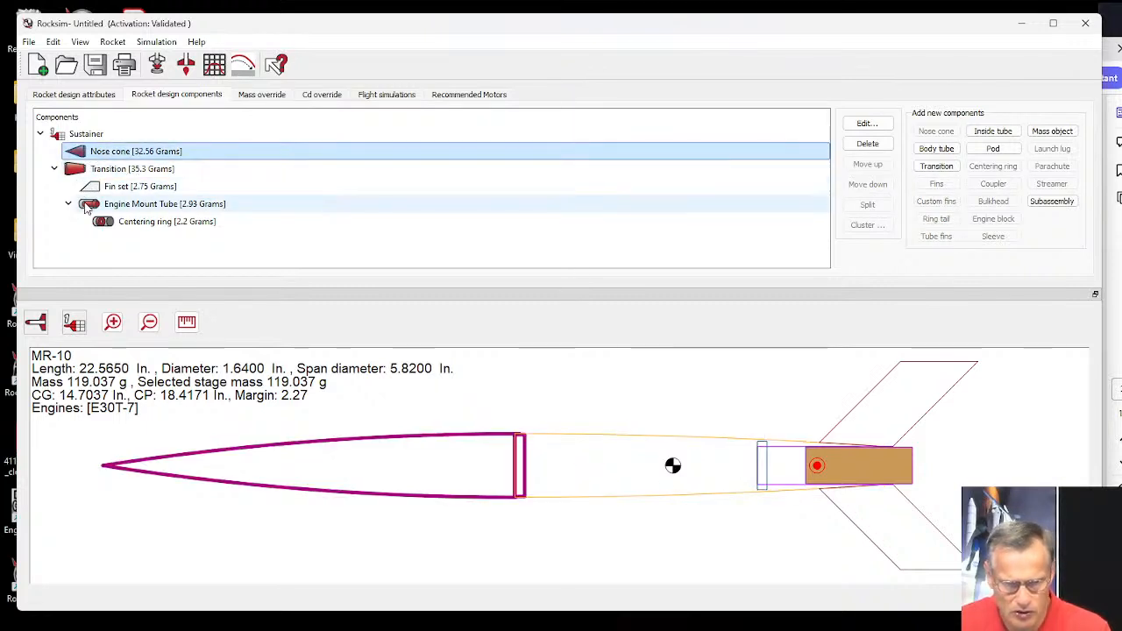
click(89, 205)
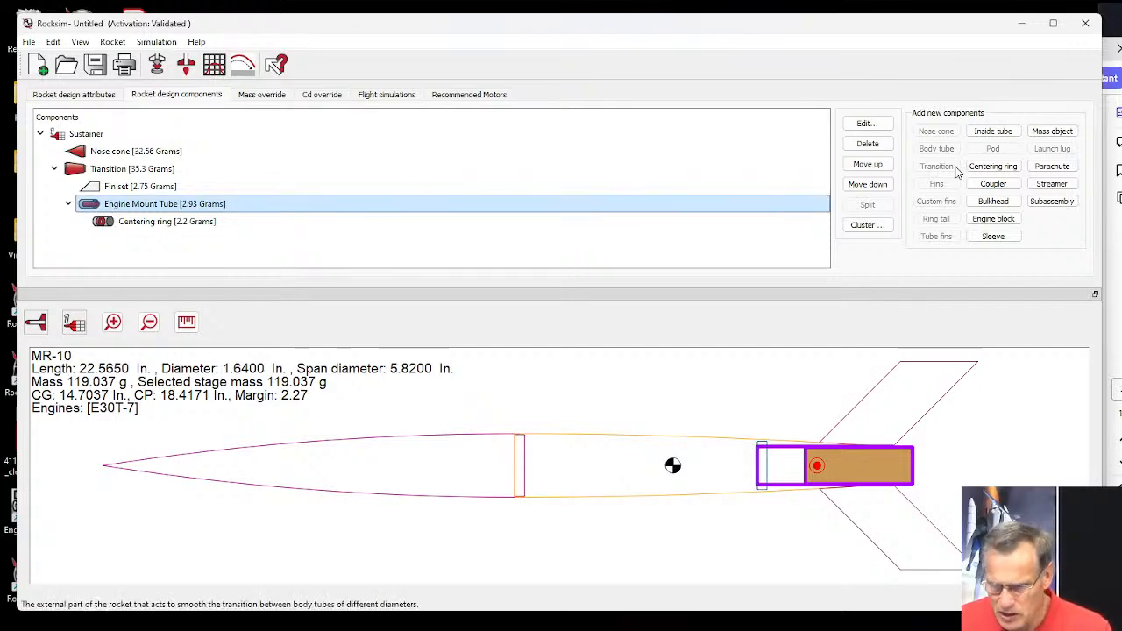
click(1052, 166)
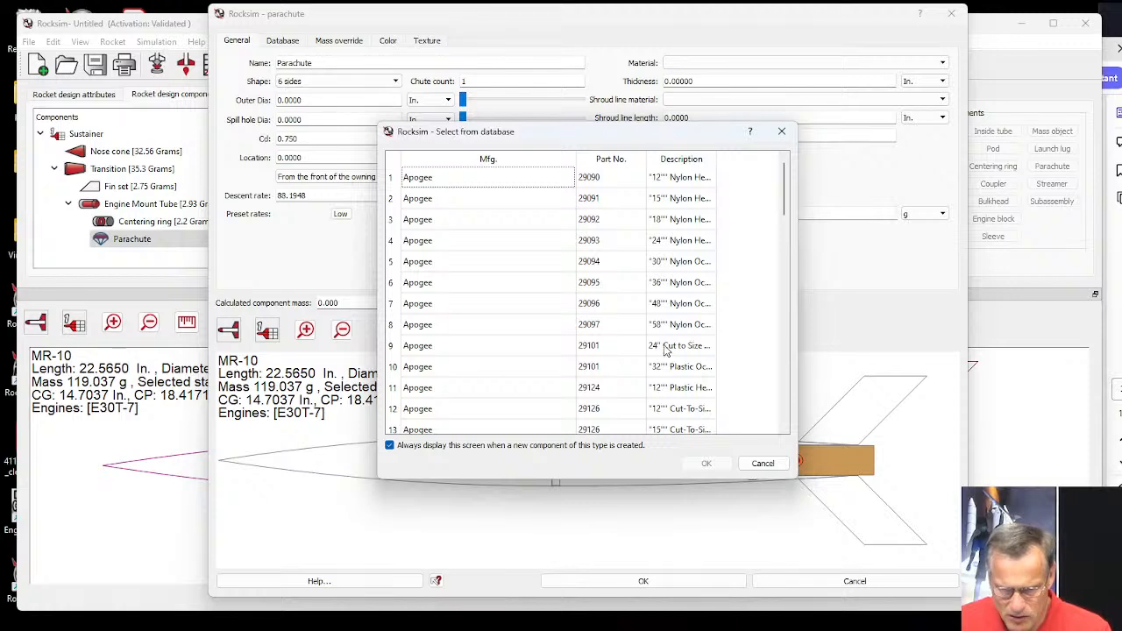
click(668, 199)
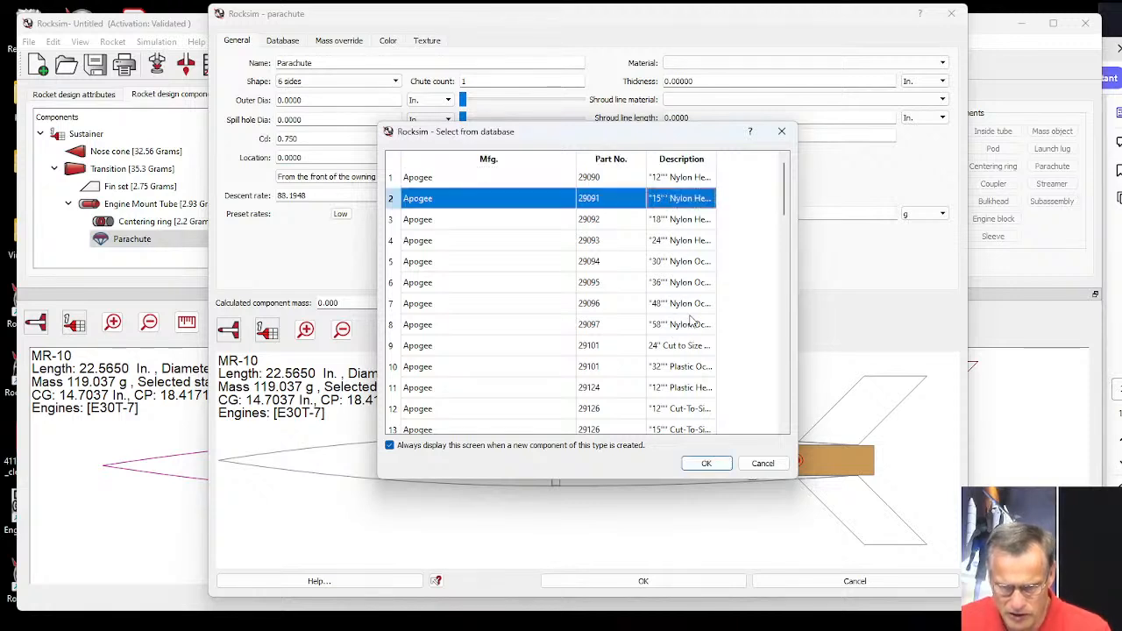
click(668, 242)
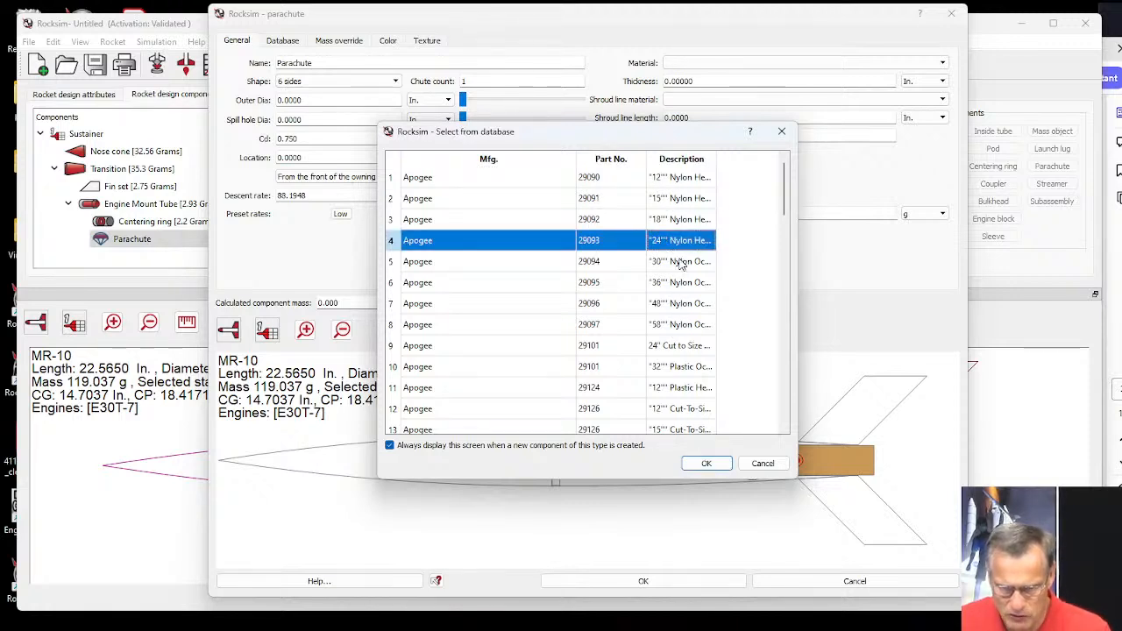
click(672, 224)
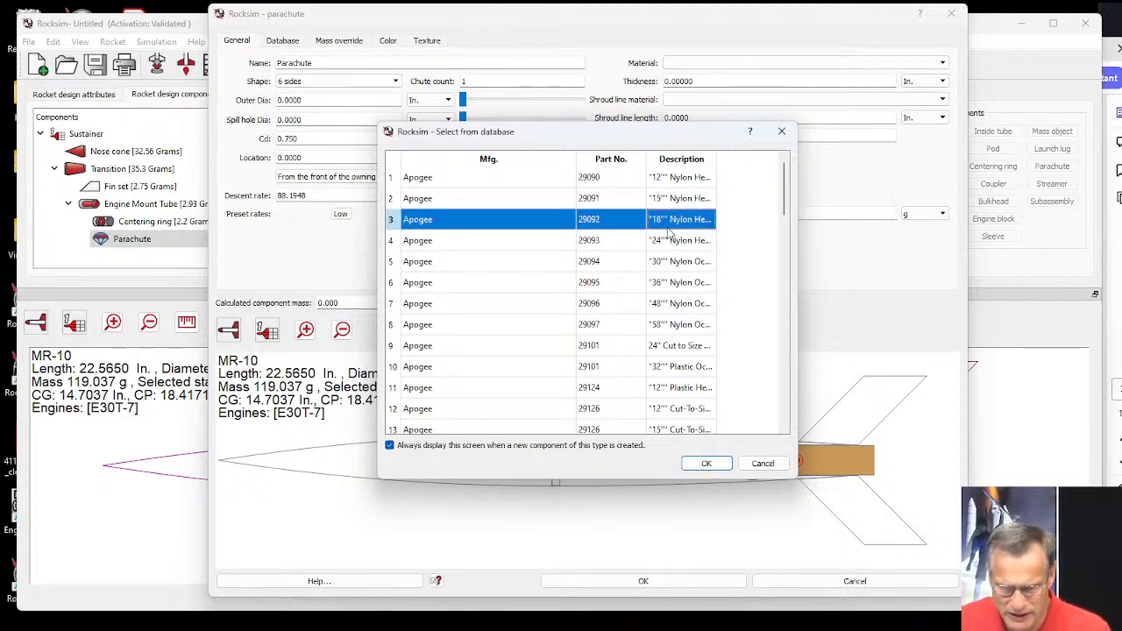
click(708, 463)
click(706, 464)
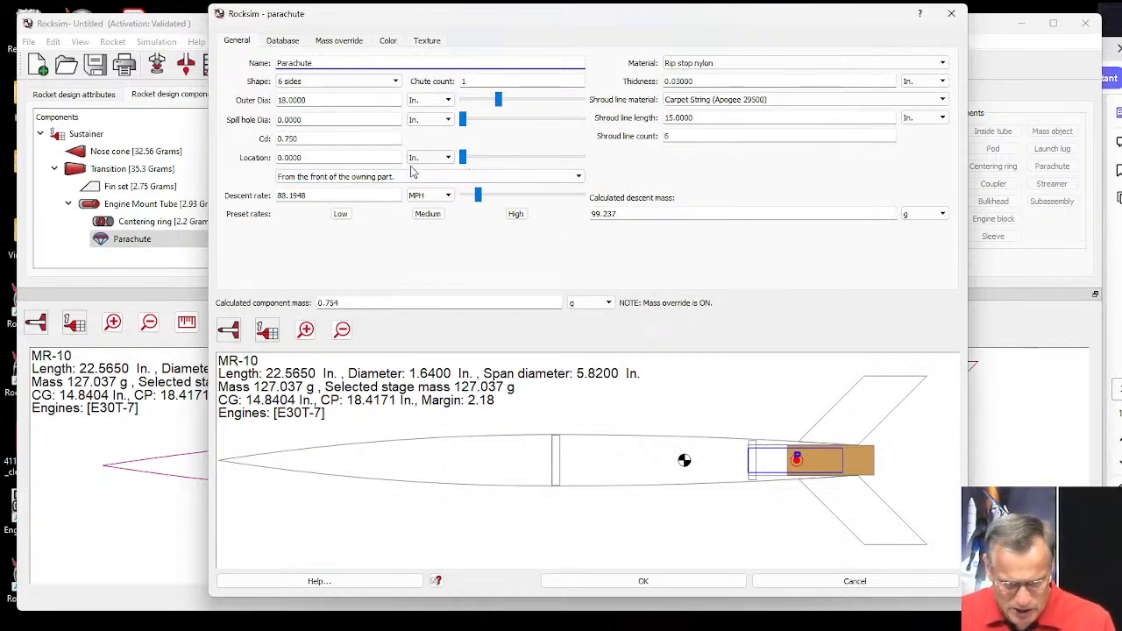
Set the parachute's location to -4 in from the front of the Engine Mount Tube.
drag(327, 158, 277, 158)
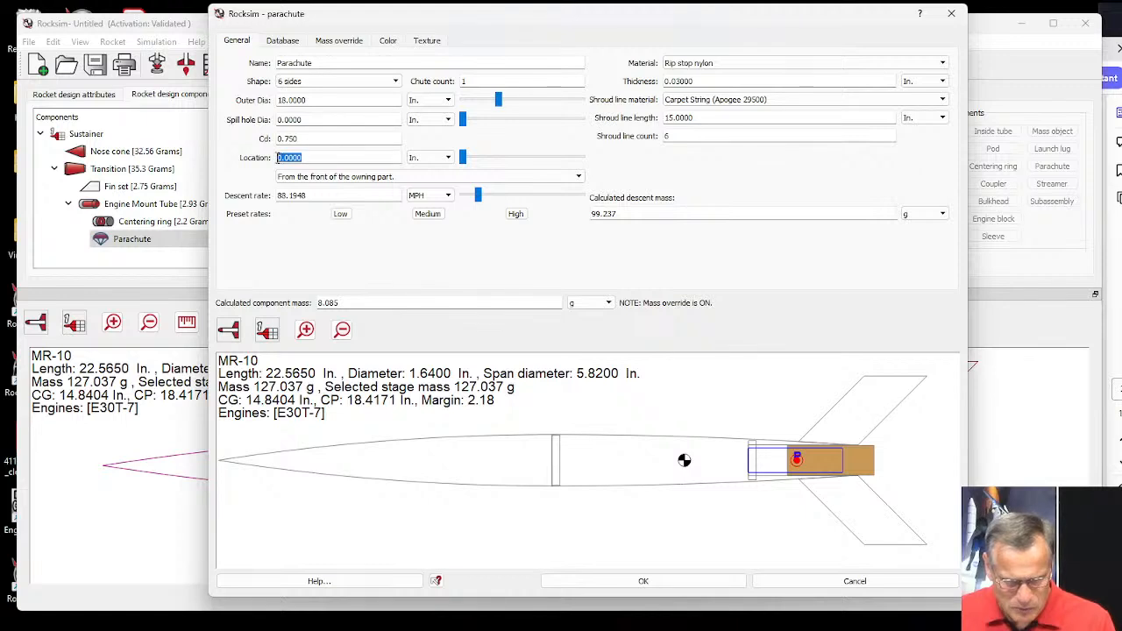
key(BackSpace)
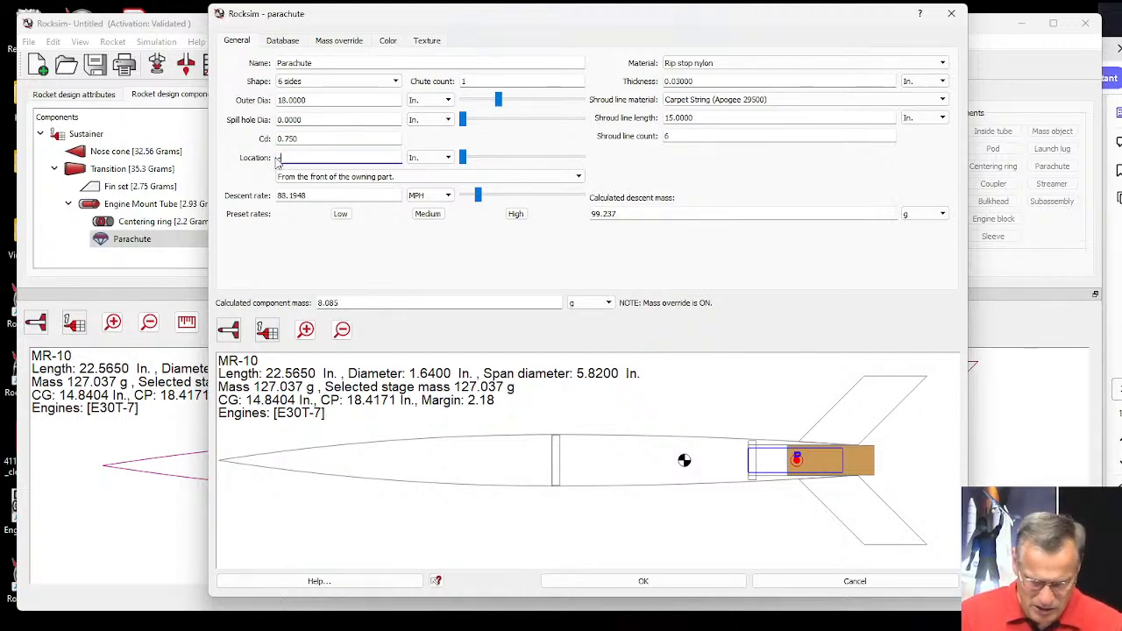
text(-4)
key(Tab)
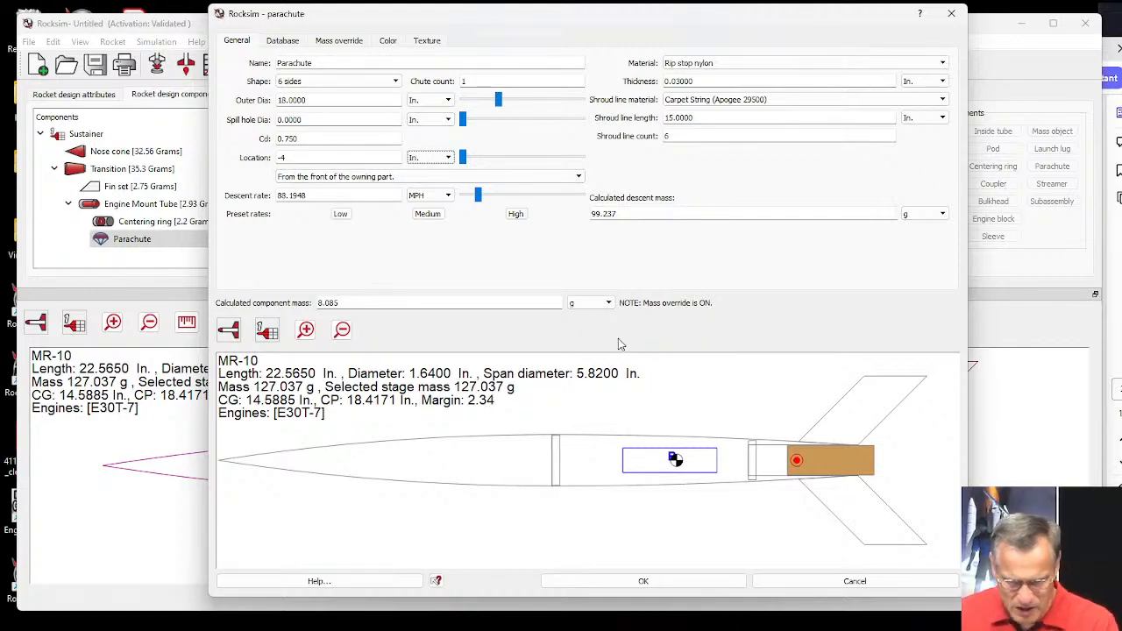
Change the parachute's 3D diffuse color to yellow #ffff00.
click(386, 44)
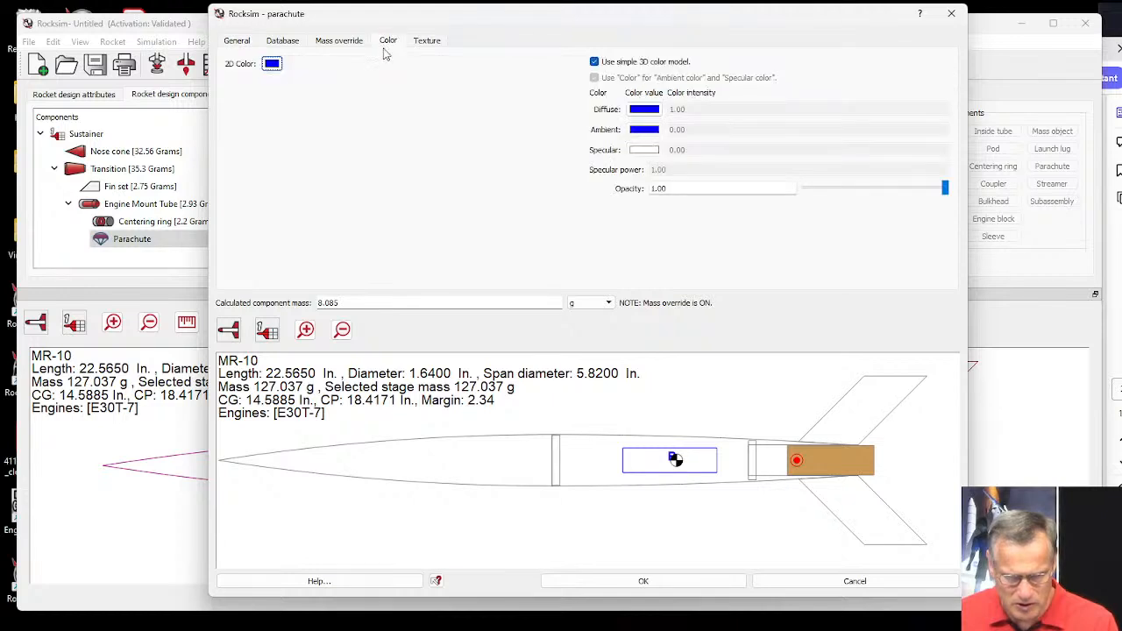
click(639, 110)
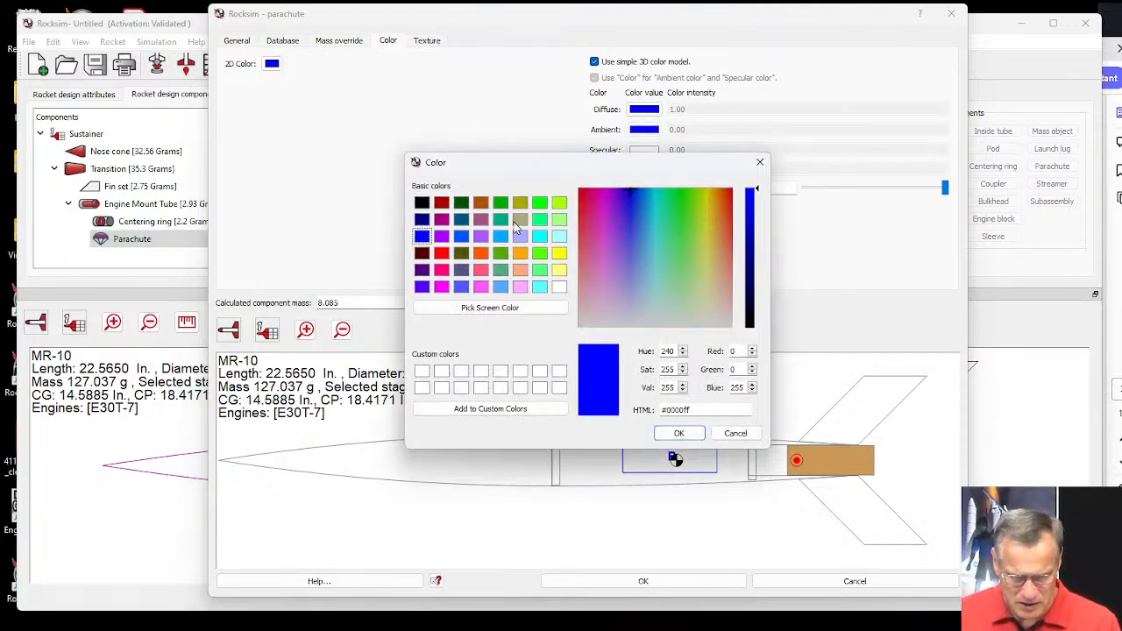
click(558, 253)
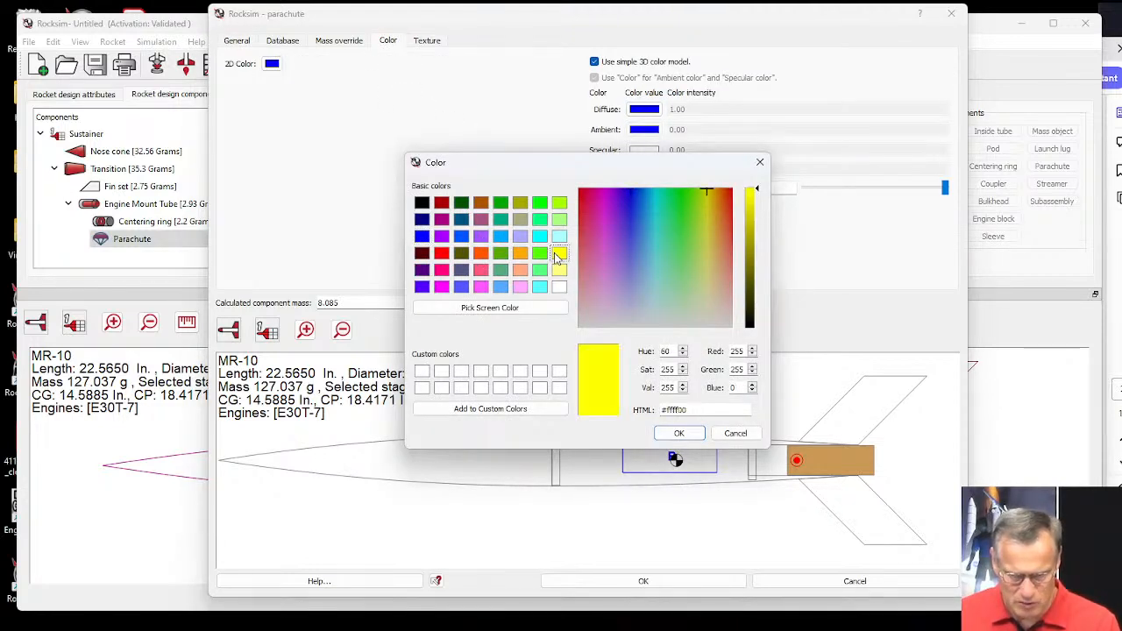
click(679, 433)
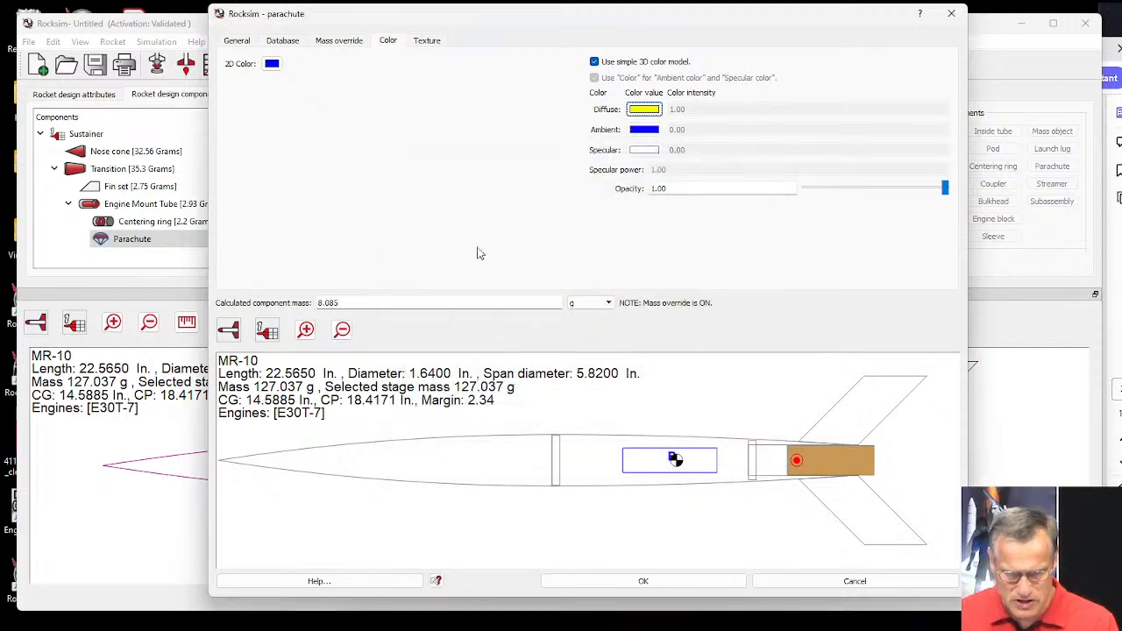
Change the parachute's 2D color to orange #ff5500 and accept the parachute settings.
click(271, 64)
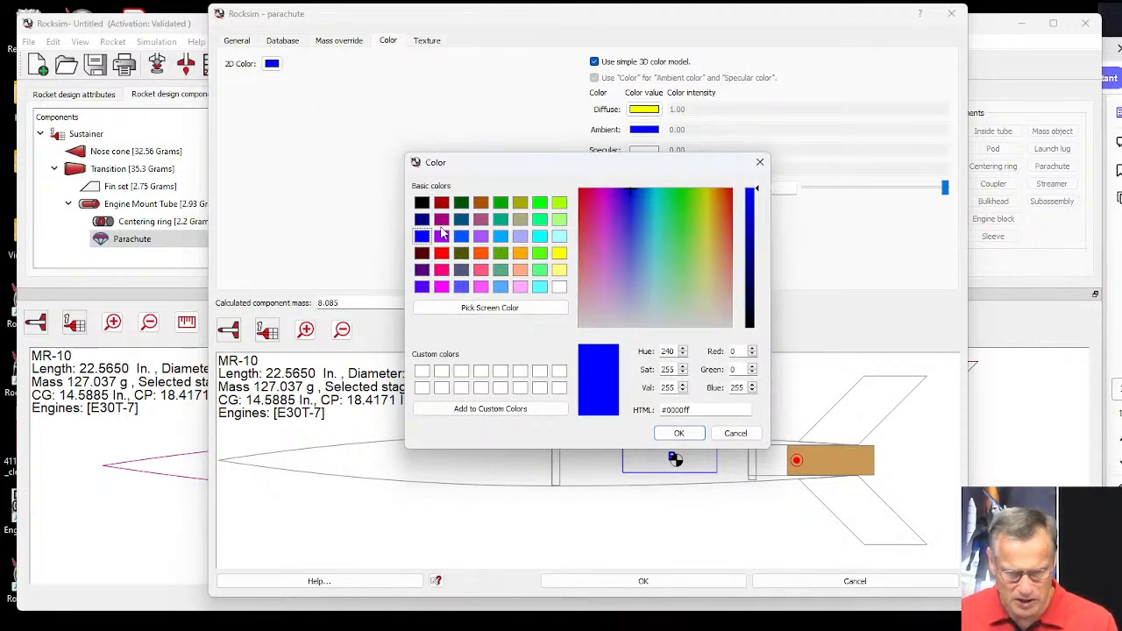
click(480, 253)
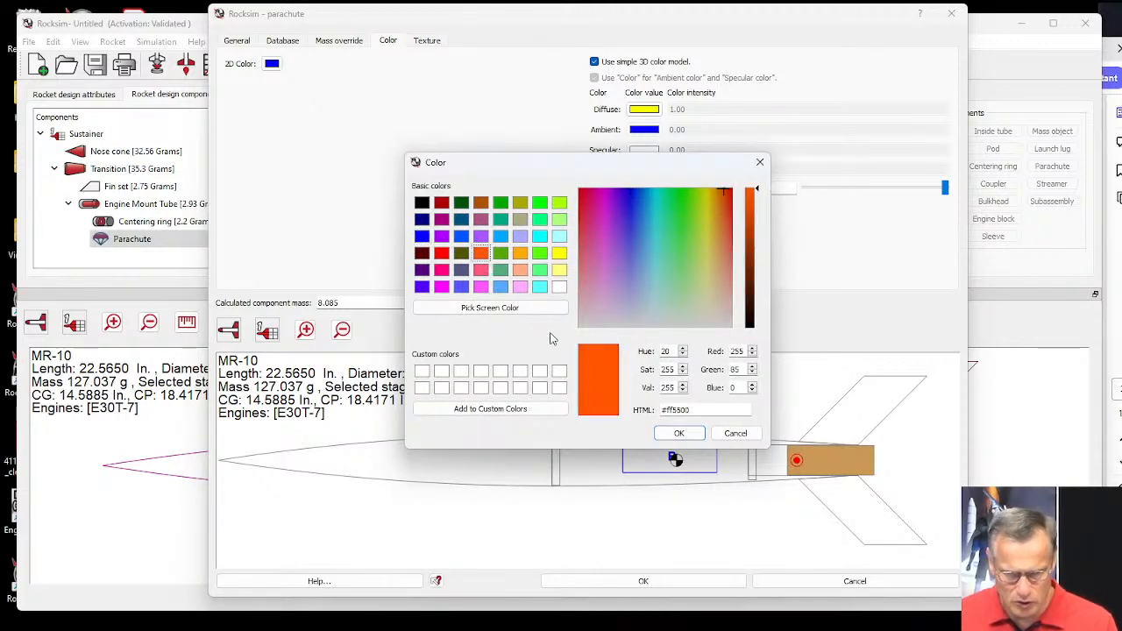
click(678, 433)
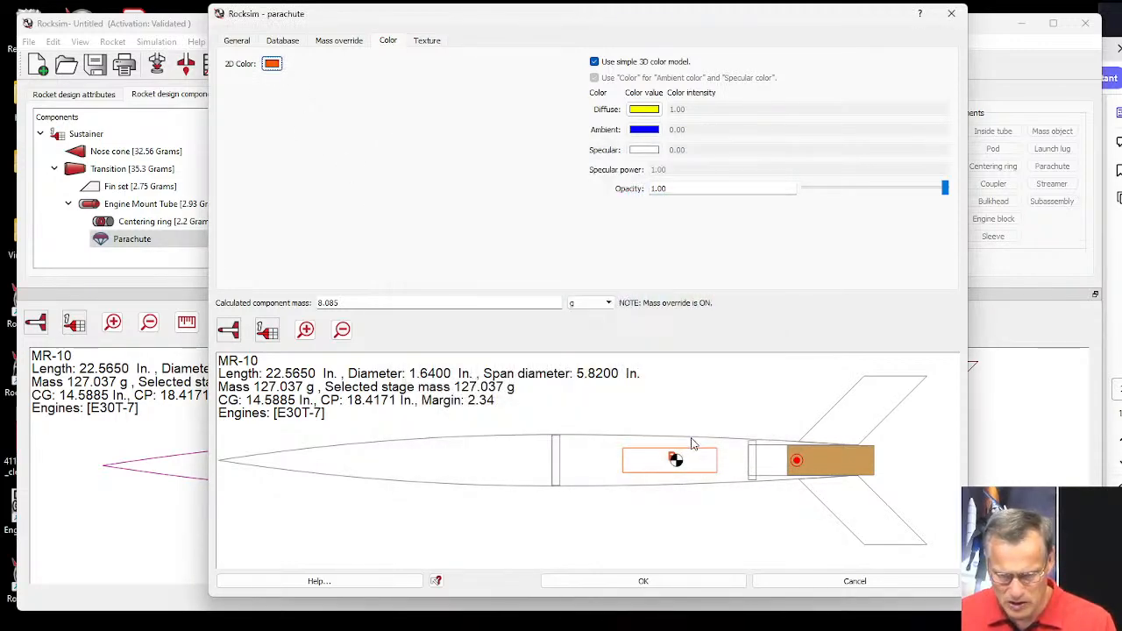
click(663, 582)
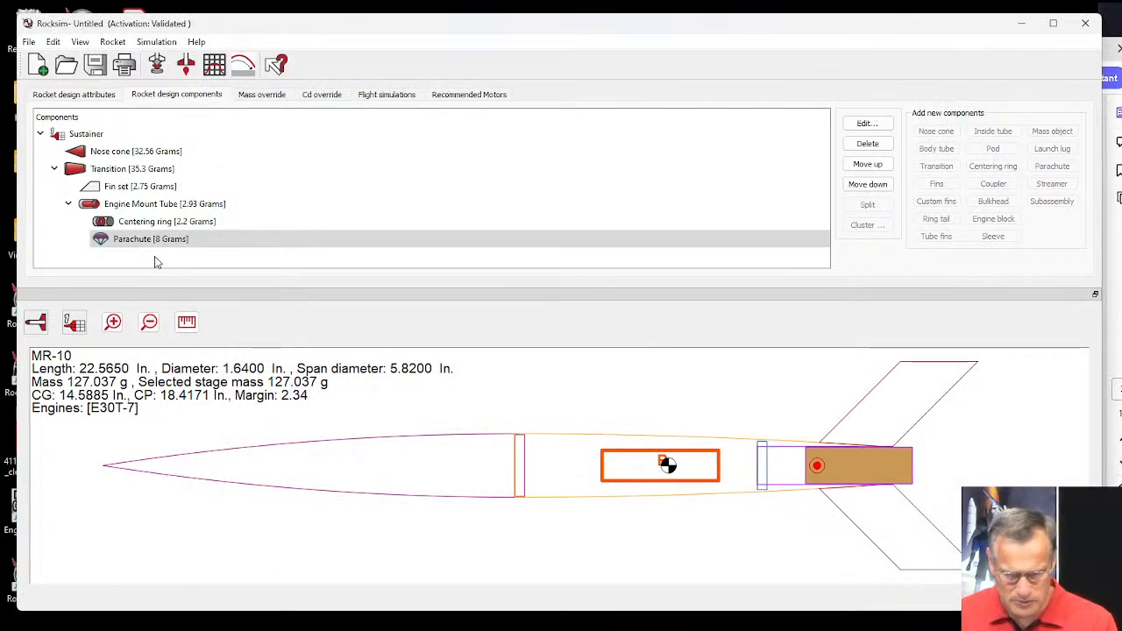
Add a mass object to the Transition without using a database part, and classify it as a shock cord.
click(97, 170)
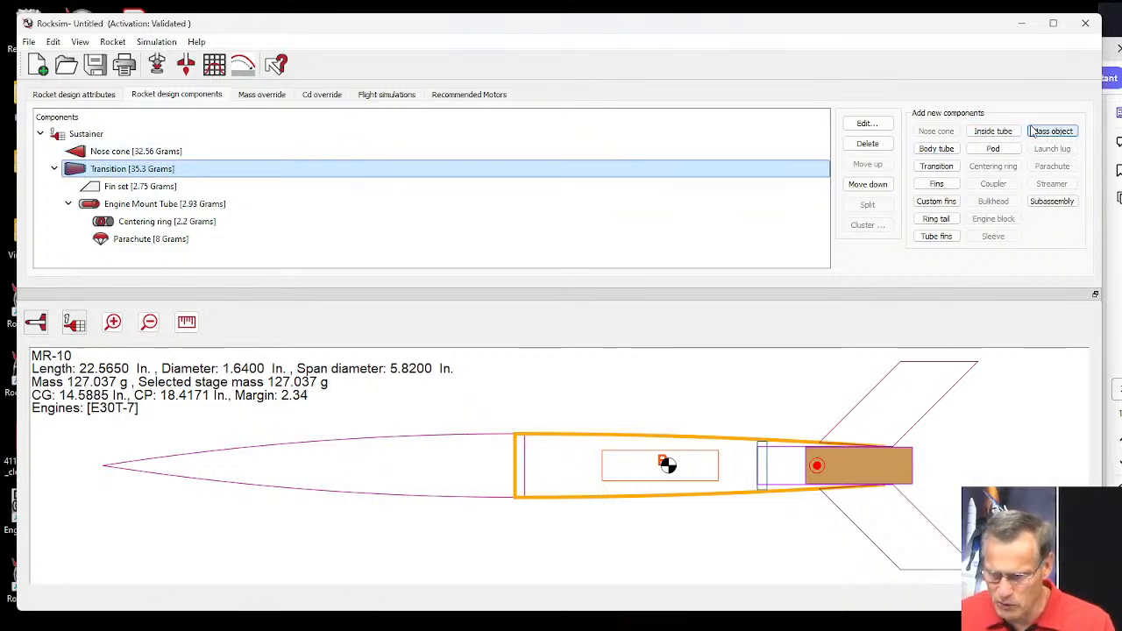
click(1052, 131)
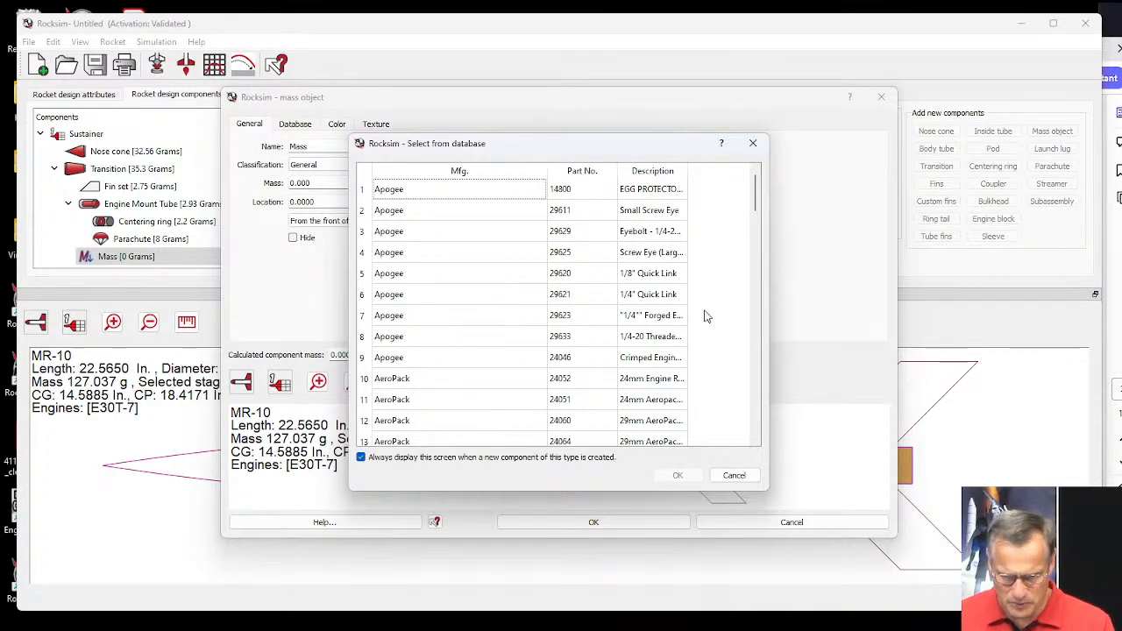
click(735, 476)
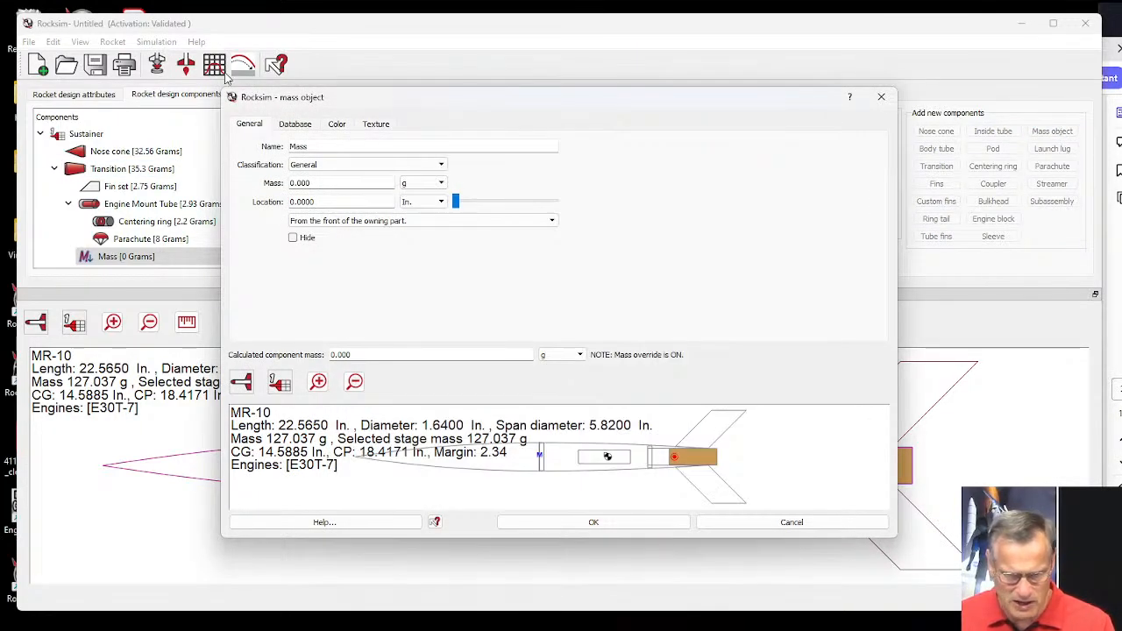
drag(226, 90, 119, 22)
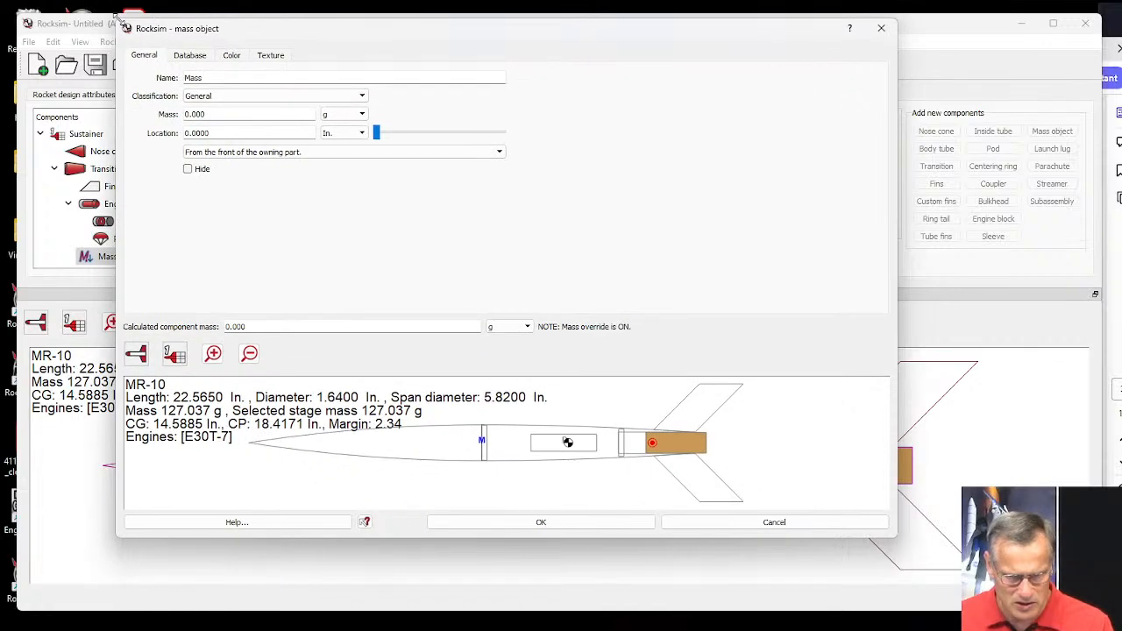
click(199, 100)
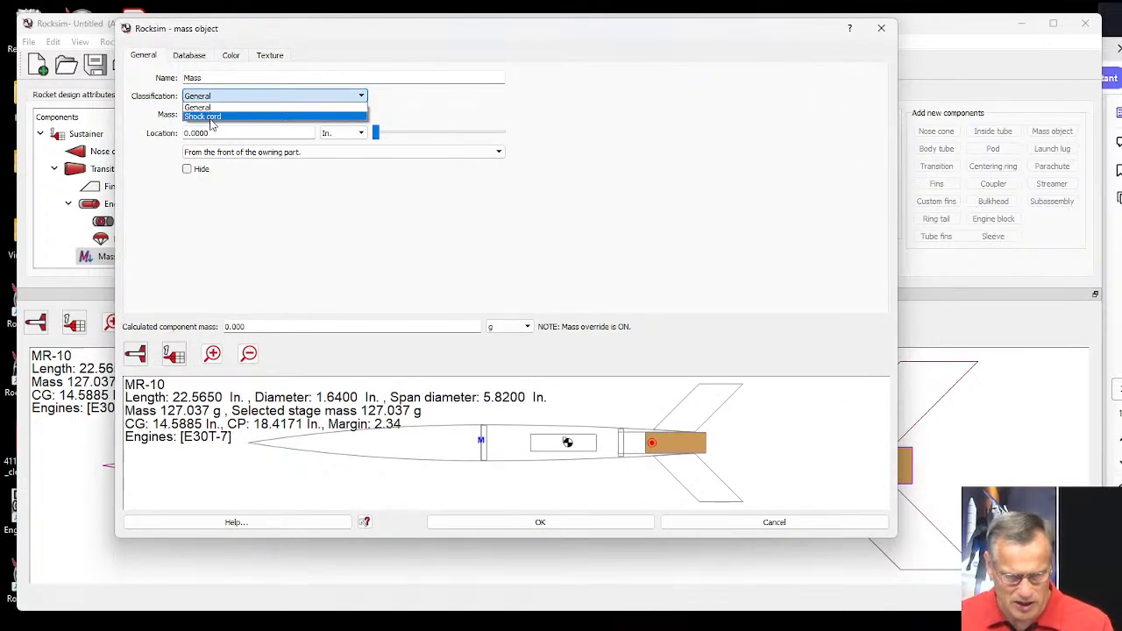
click(210, 124)
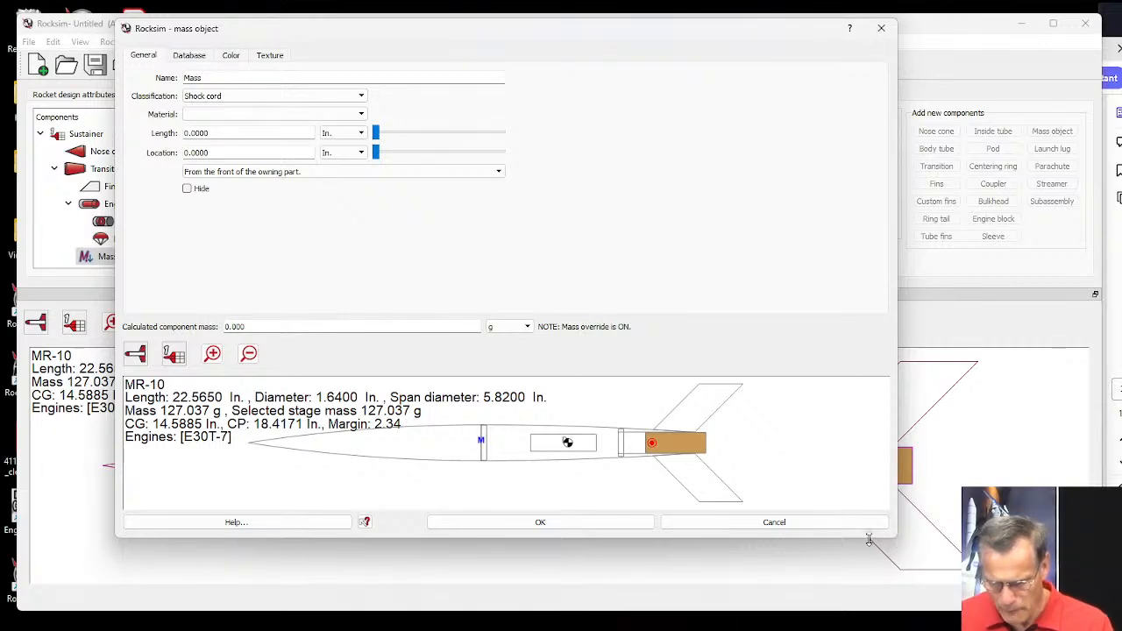
drag(870, 538, 1097, 583)
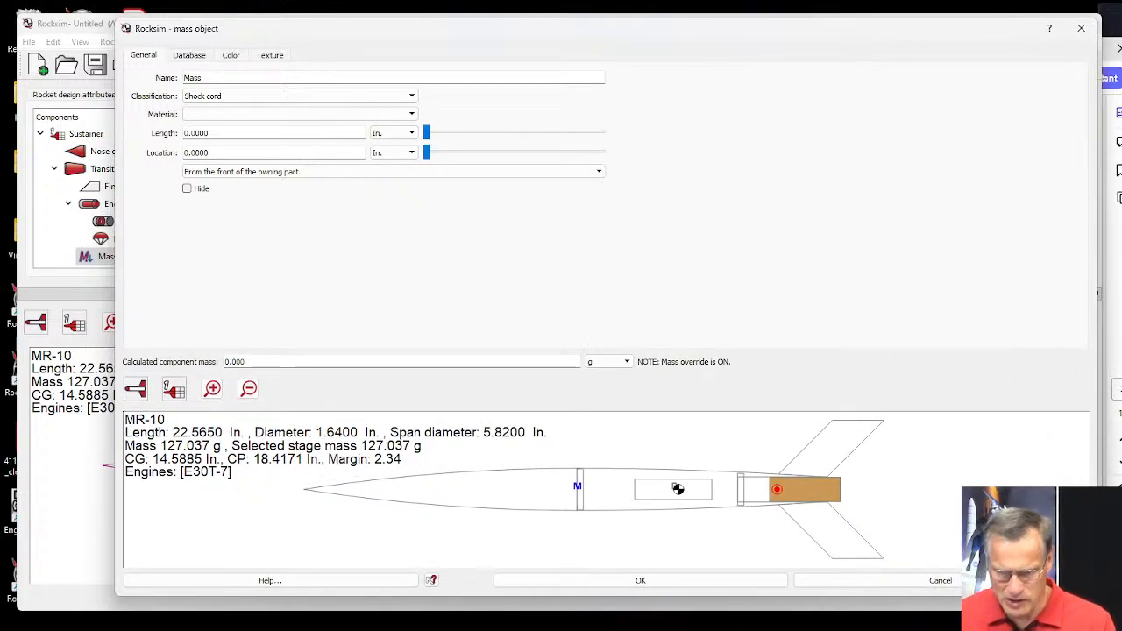
Set the shock cord's material to 300lb Kevlar (Apogee 29506) and its length to 60 in.
click(198, 116)
scroll(228, 167, down, 2)
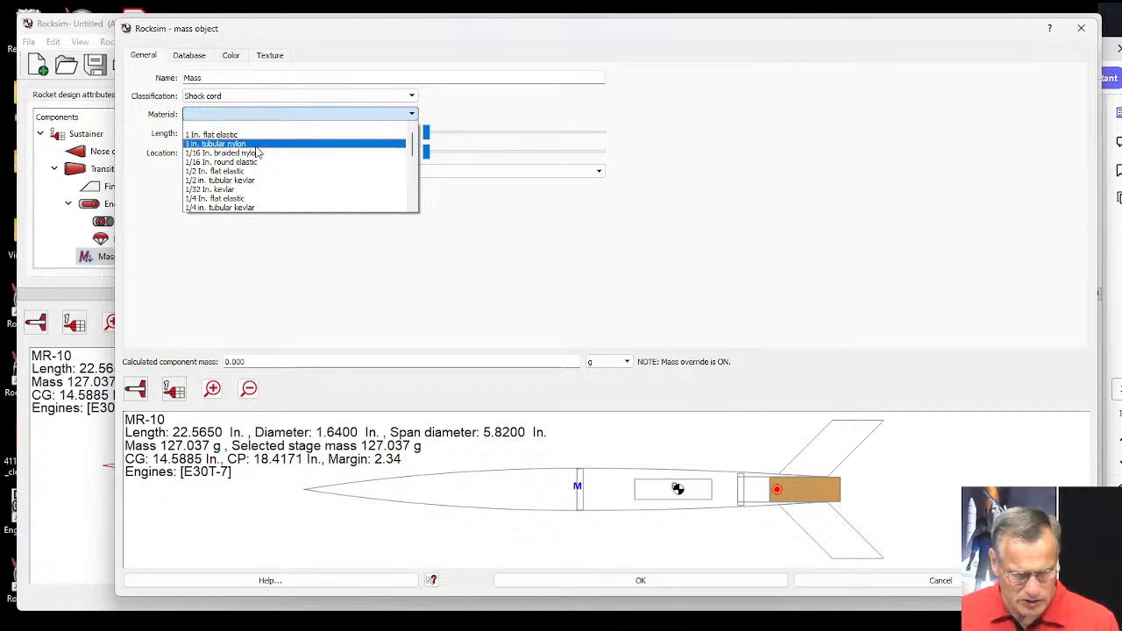
scroll(241, 180, down, 5)
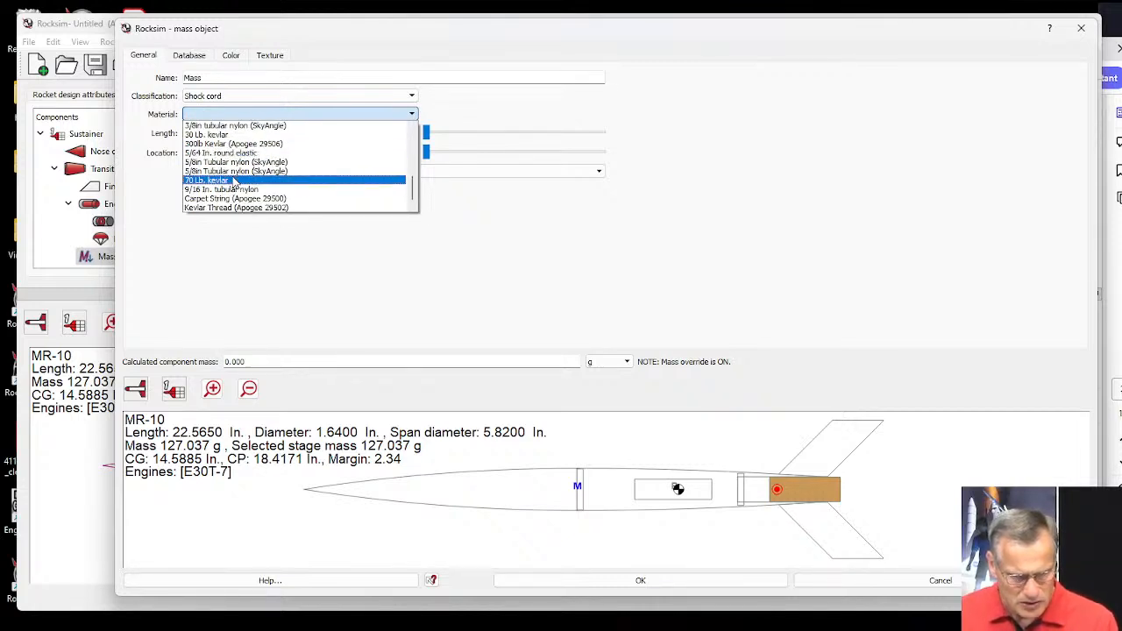
click(214, 143)
drag(211, 134, 184, 136)
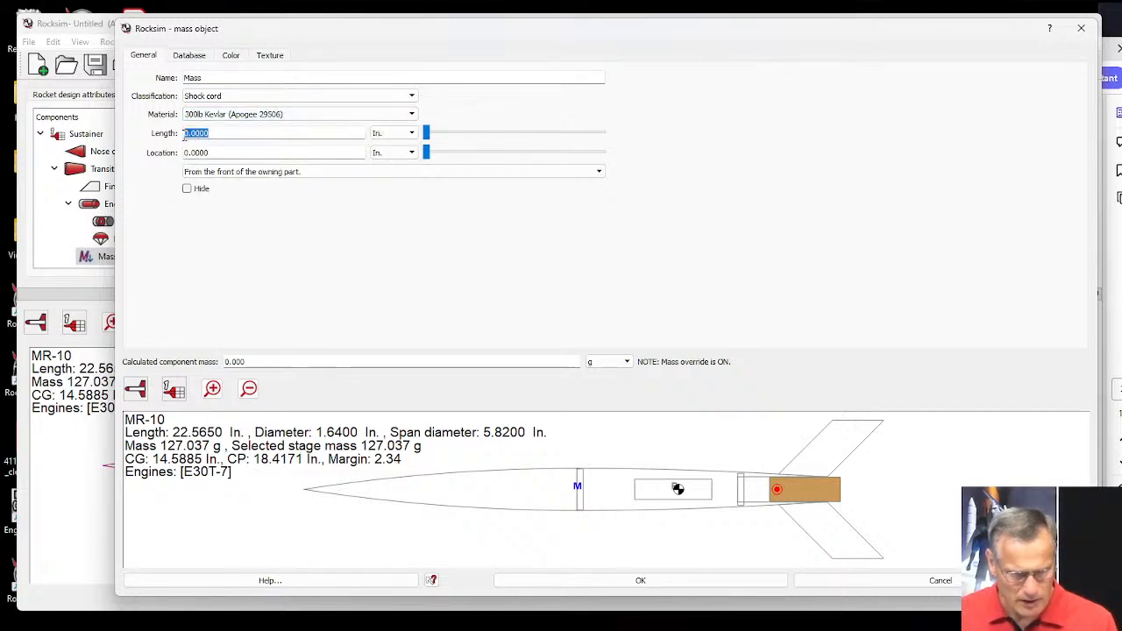
text(5)
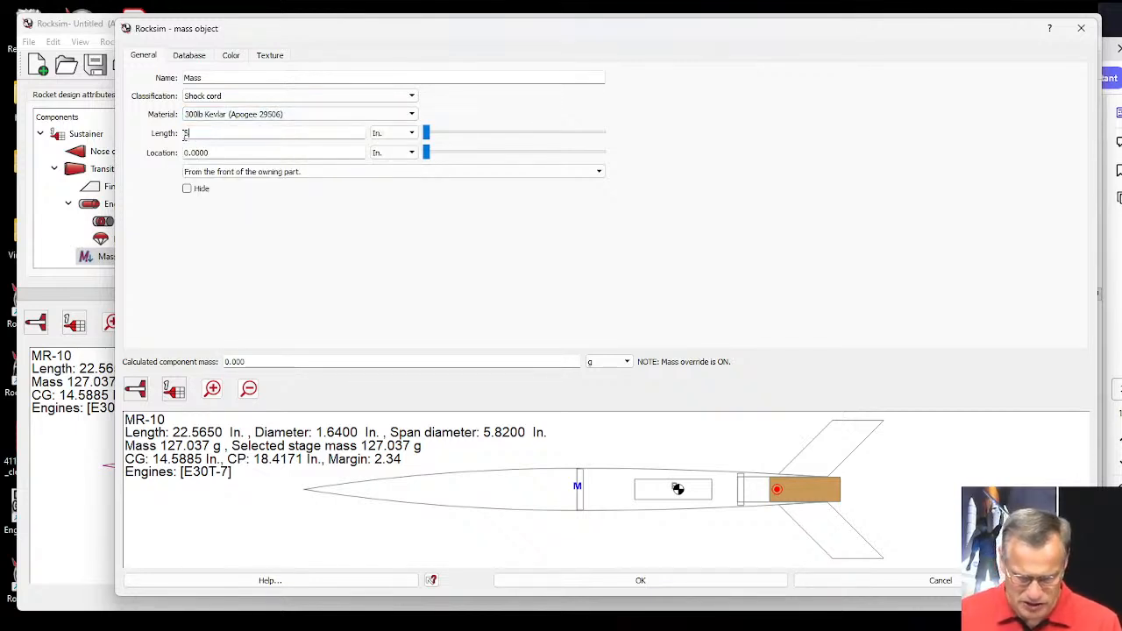
text(0)
key(Tab)
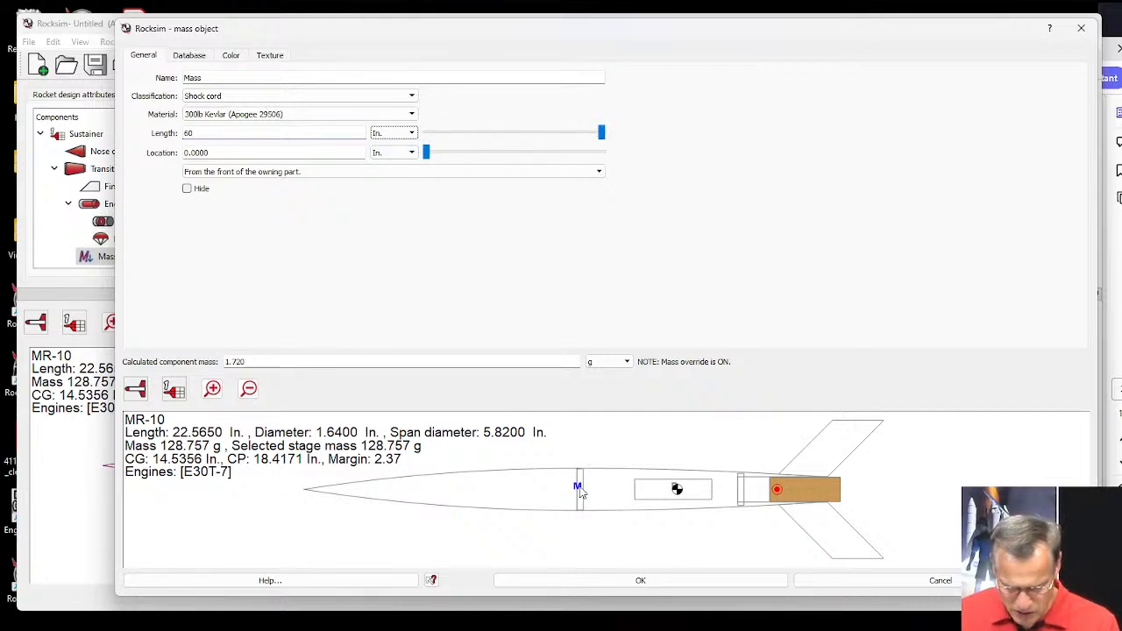
Position the shock cord 1.5 in from the front of the Transition, leaving it unhidden.
drag(426, 152, 456, 155)
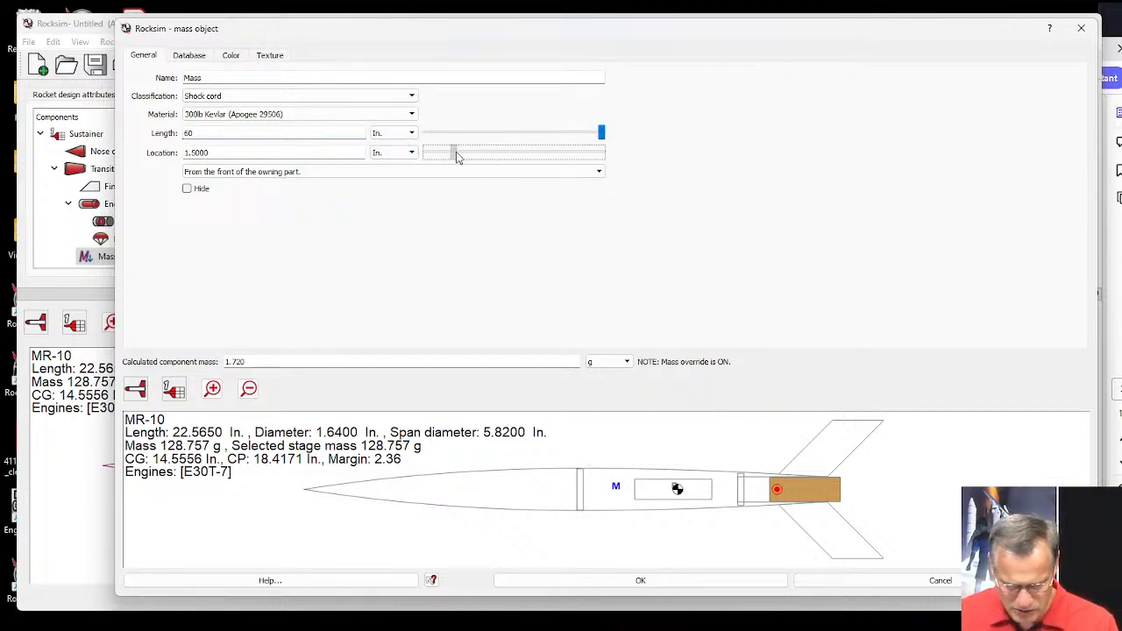
click(185, 190)
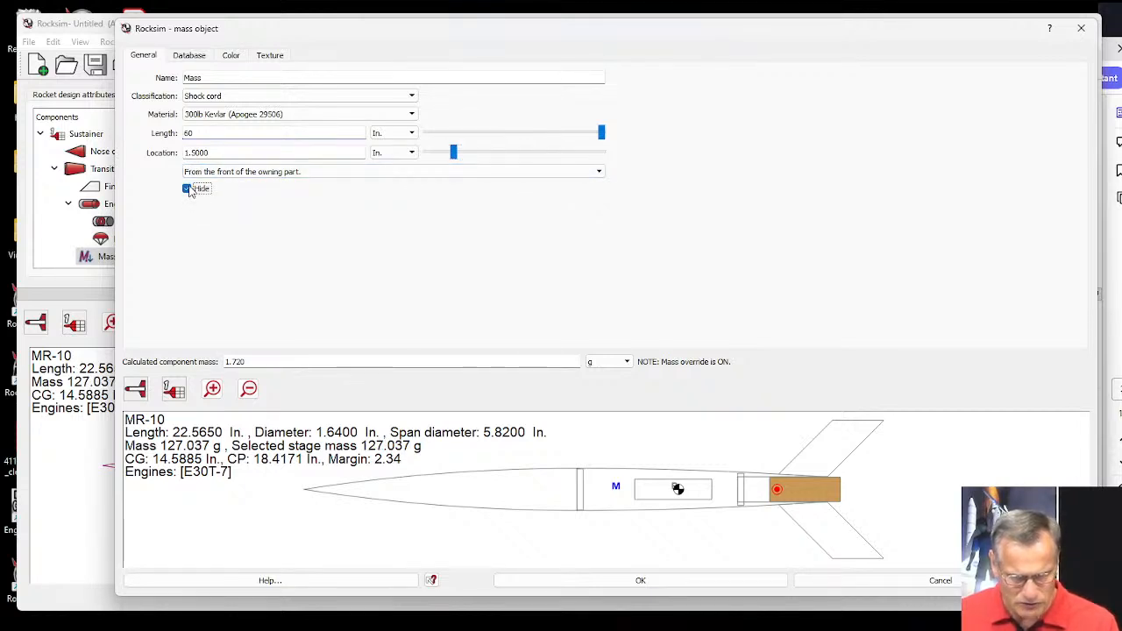
click(187, 189)
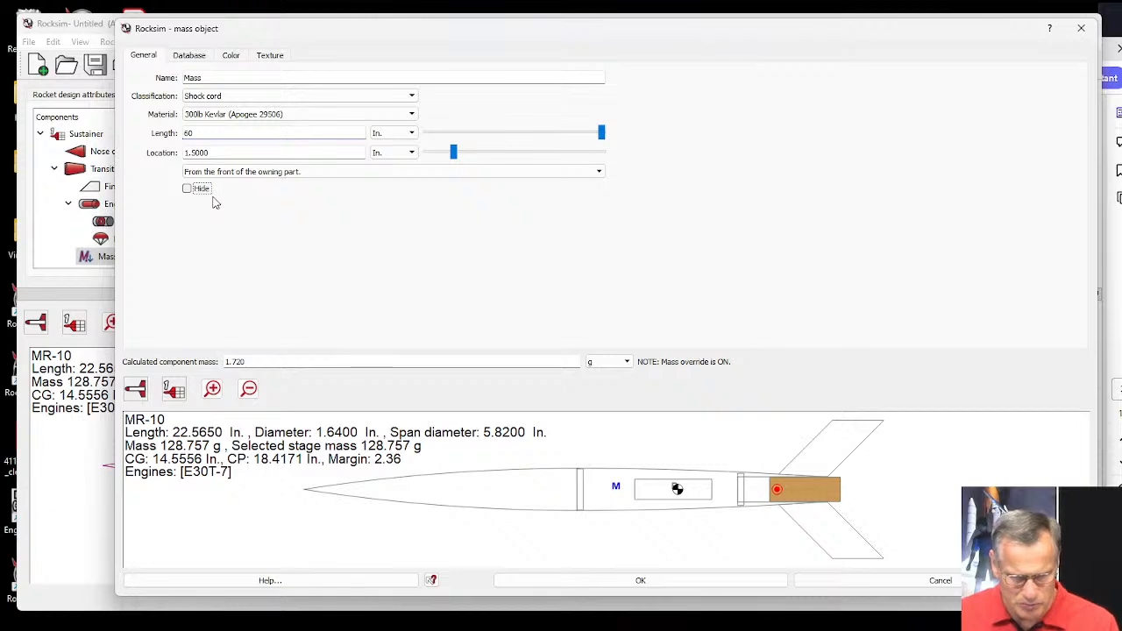
Color the shock cord mass object bright green #00ff00 for both its 3D diffuse and 2D colors.
click(232, 58)
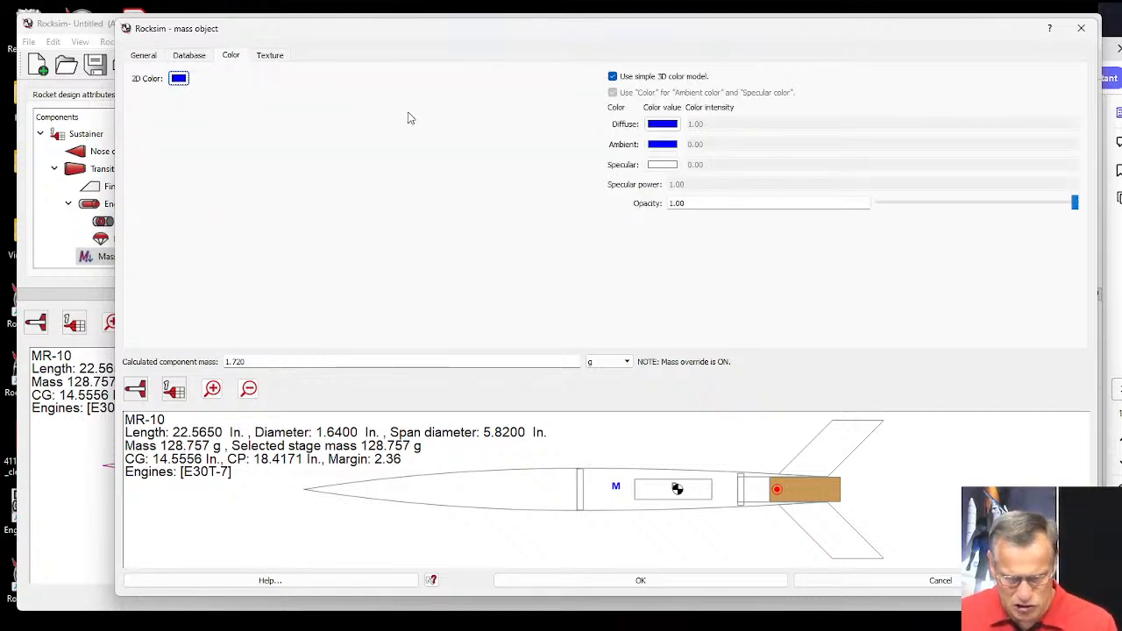
click(664, 125)
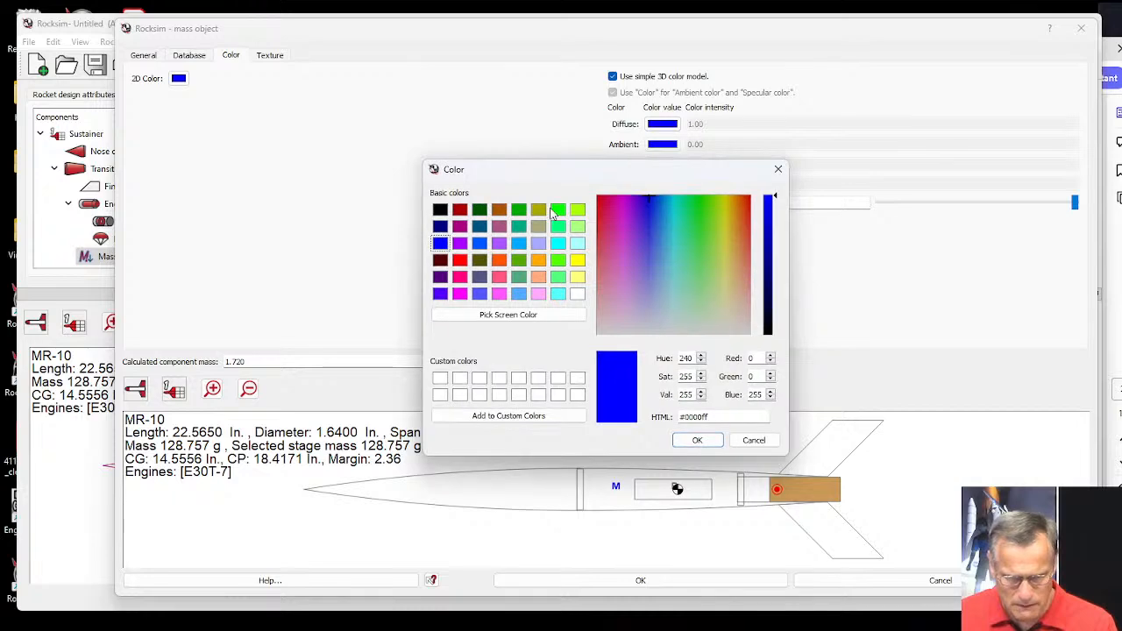
click(559, 209)
click(698, 441)
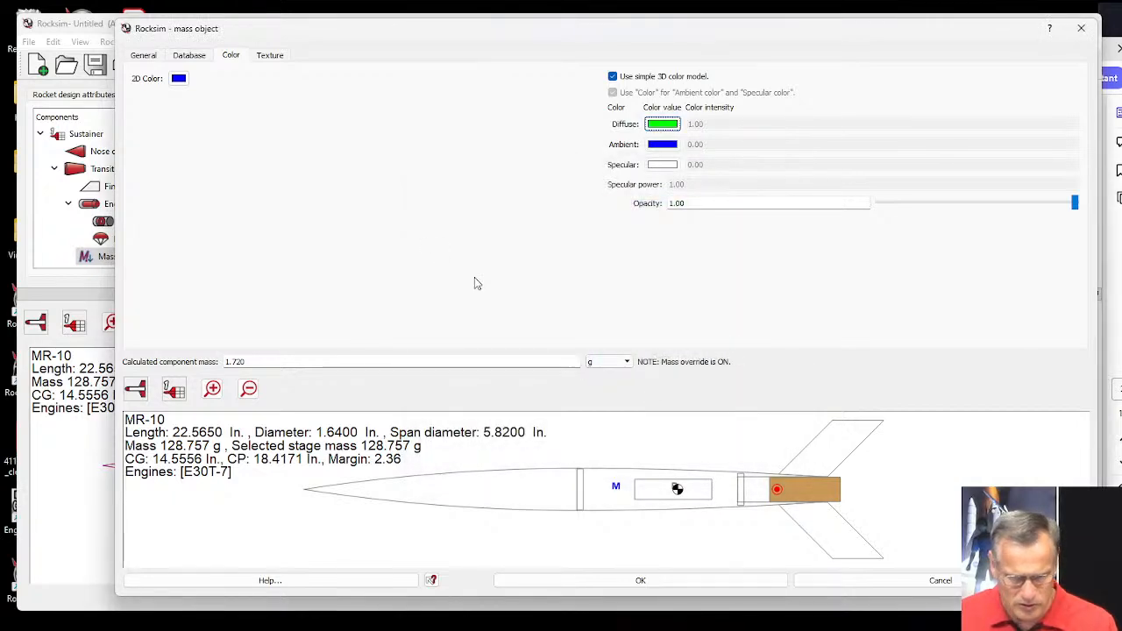
click(178, 78)
click(559, 210)
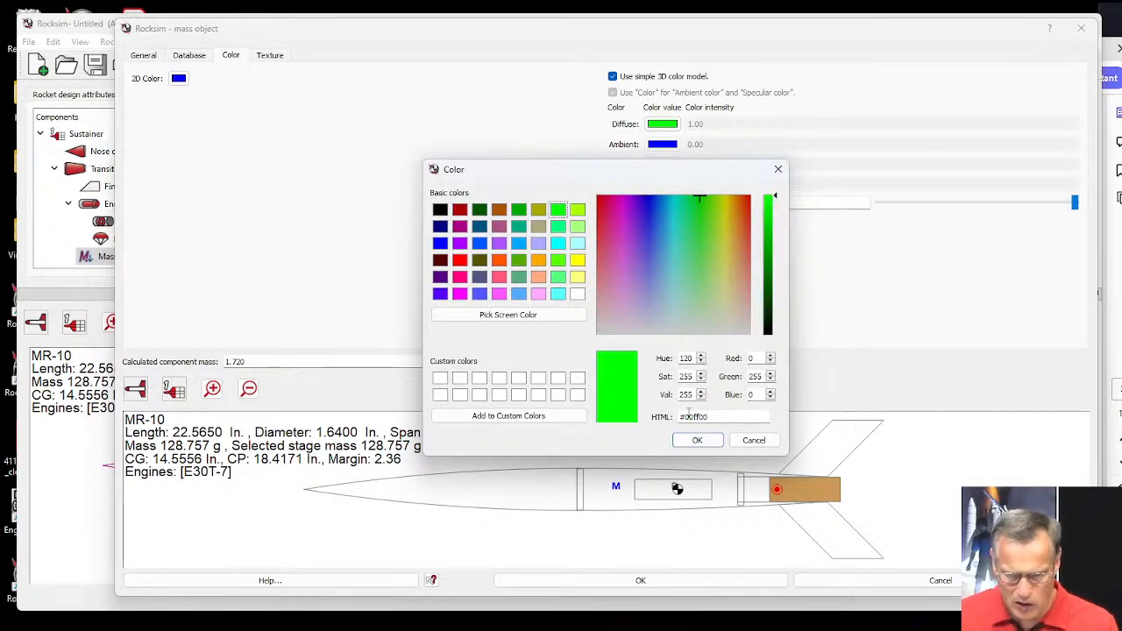
click(697, 440)
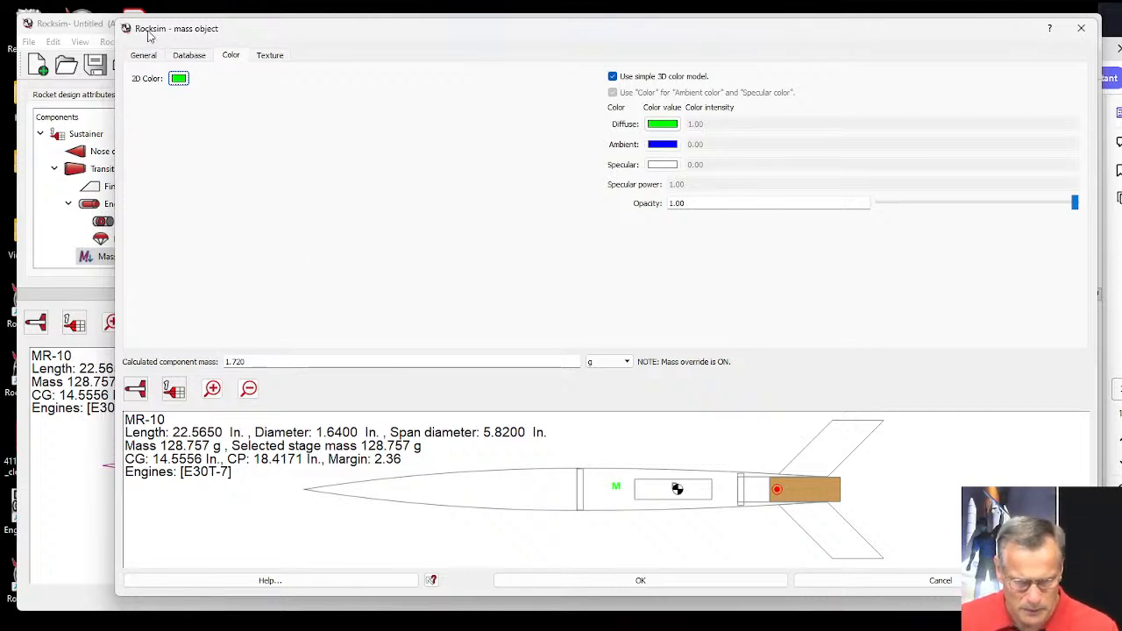
Rename the mass object to Shock Cord and accept its settings.
click(145, 57)
drag(209, 78, 168, 74)
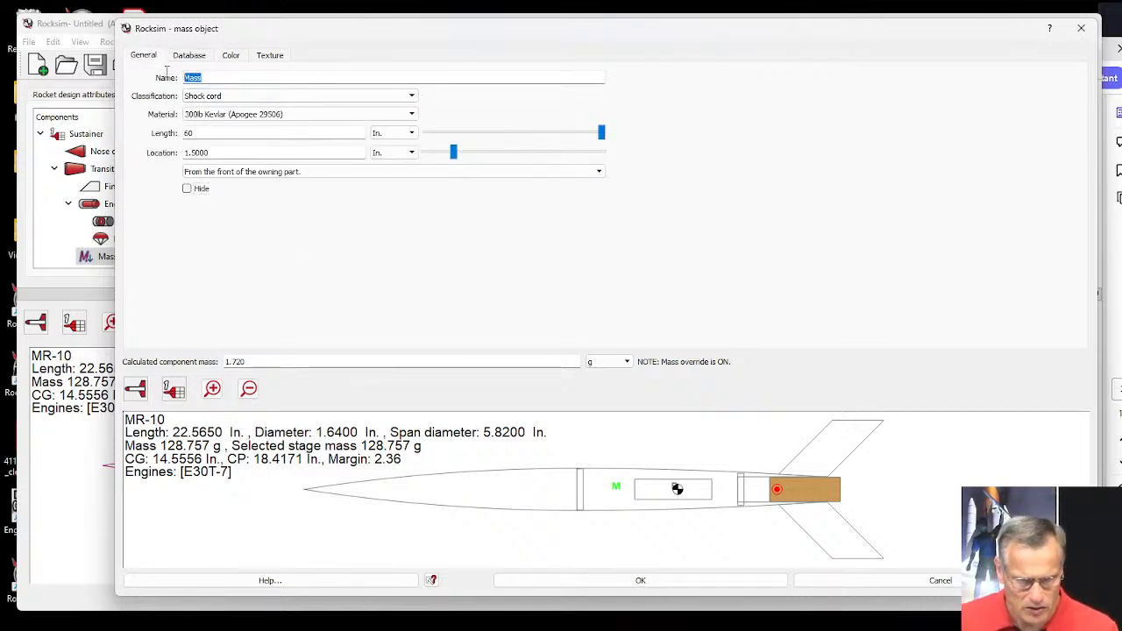
text(Shock Cord)
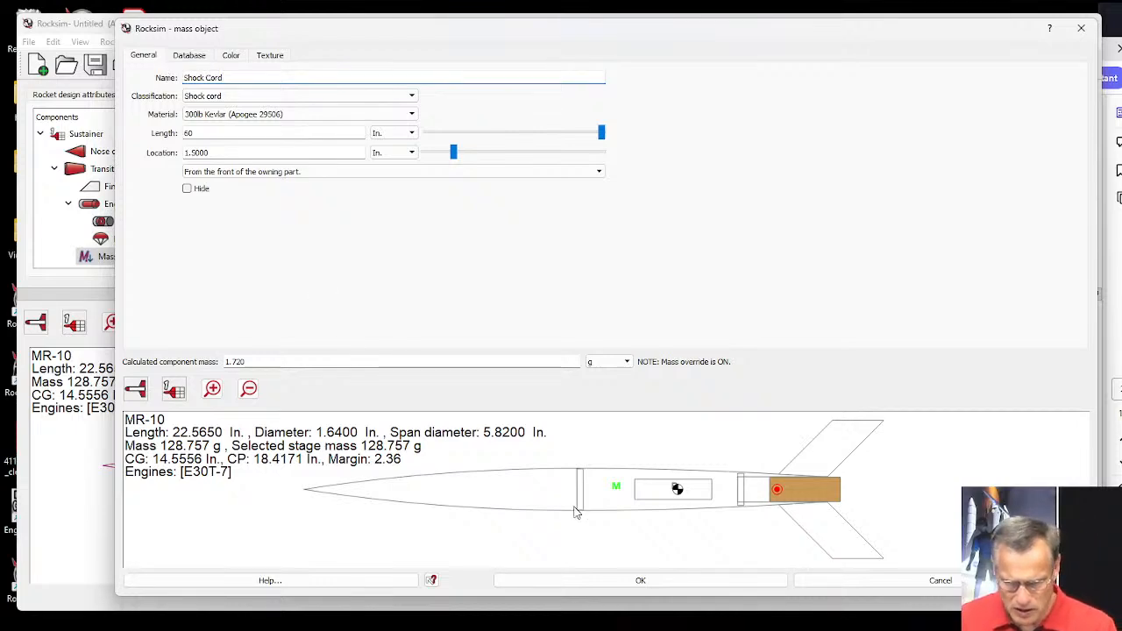
click(653, 581)
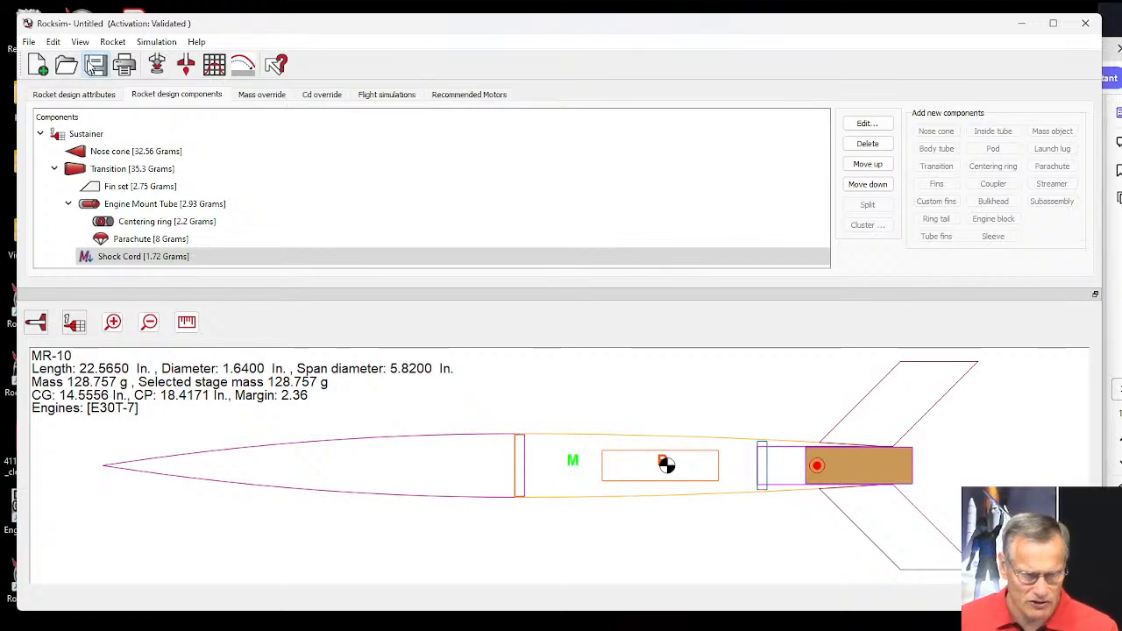
Save the rocket design as RM-10 in RockSim 11's Designs folder, using the RockSim design file type.
click(92, 68)
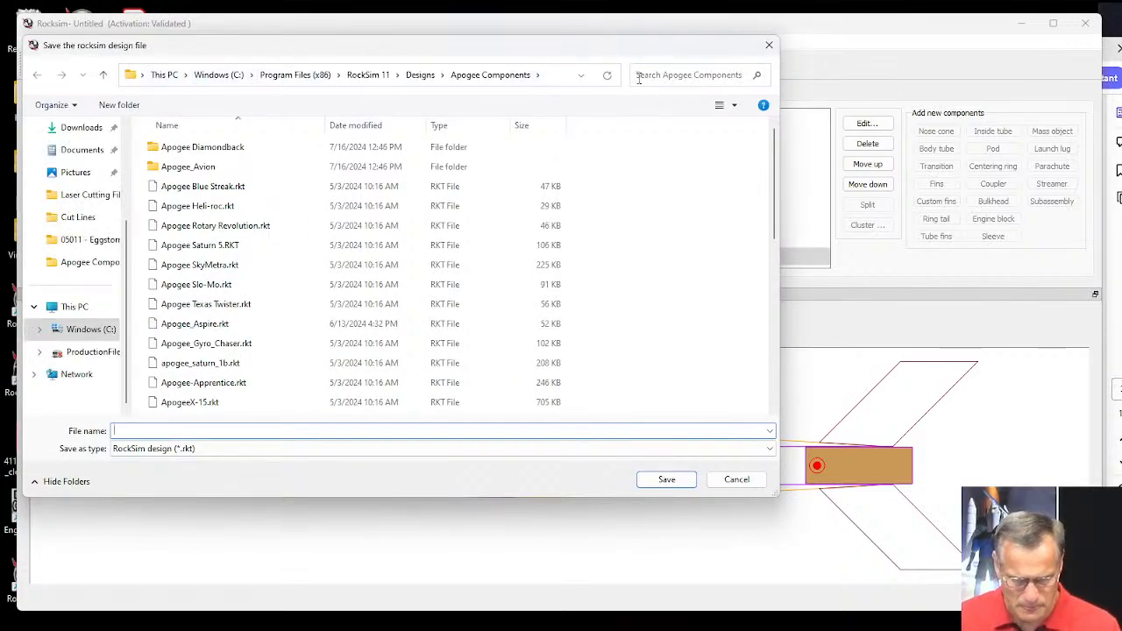
click(420, 77)
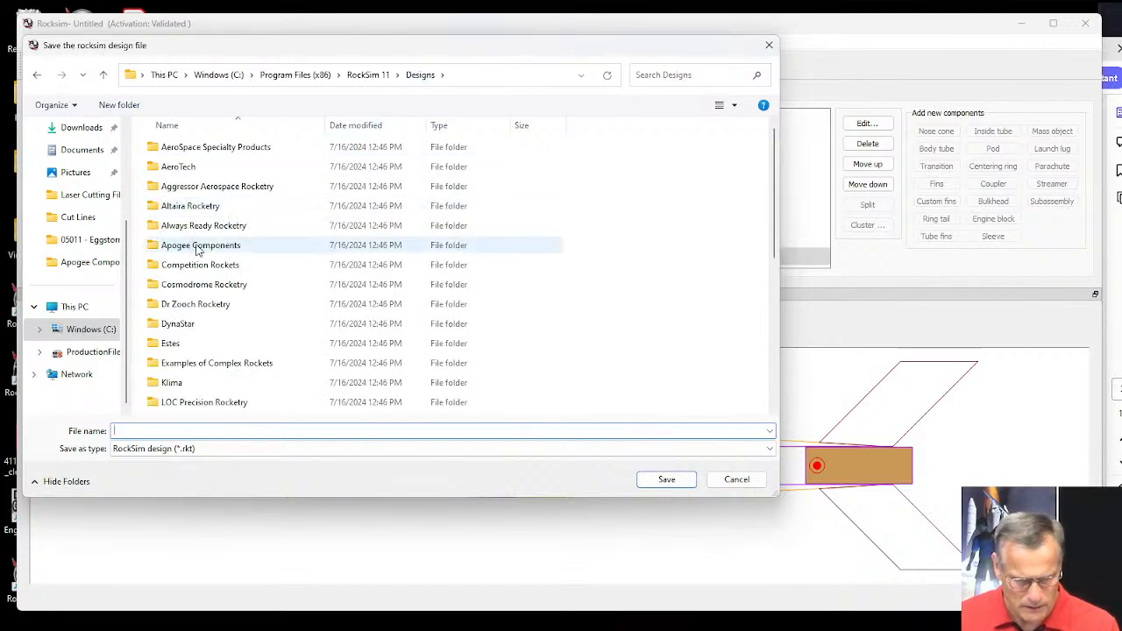
scroll(194, 252, down, 1)
scroll(200, 263, down, 4)
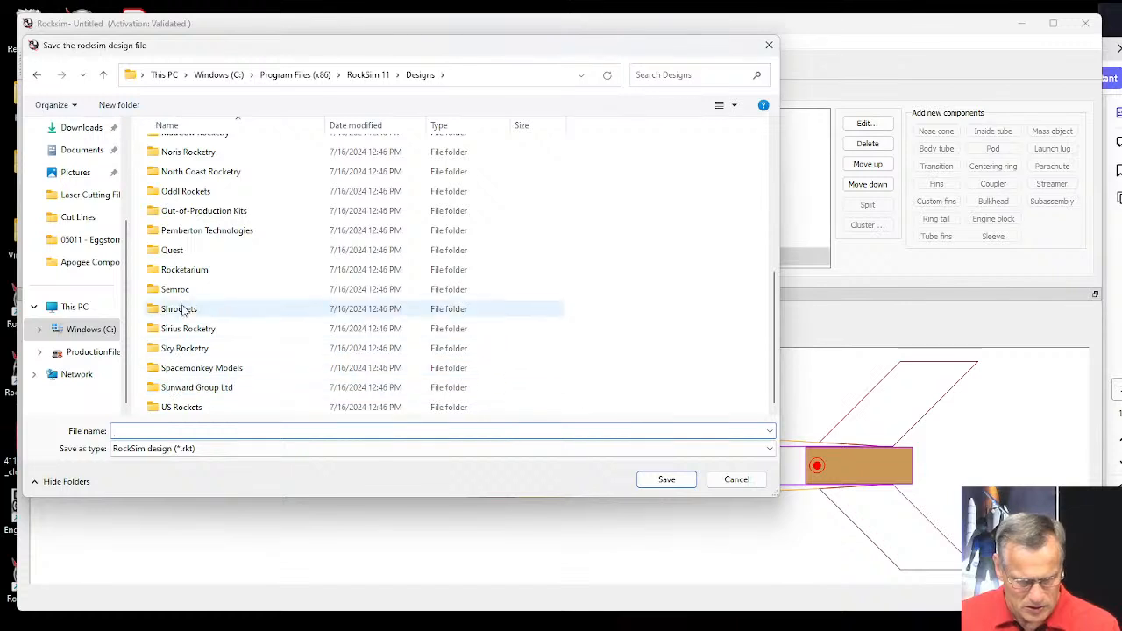
scroll(186, 255, up, 3)
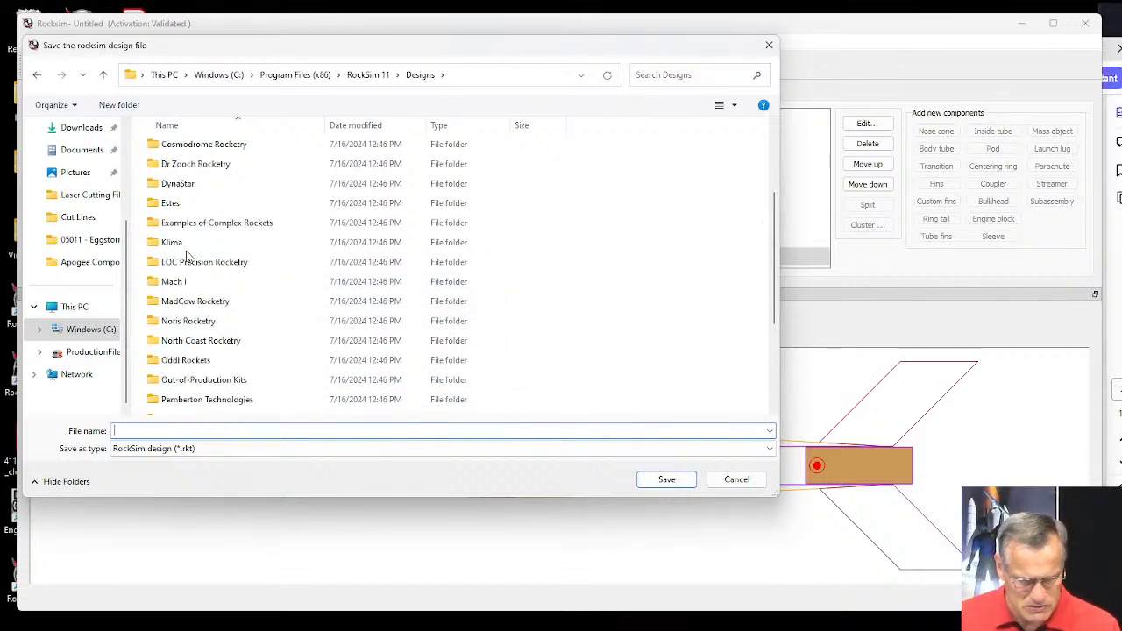
scroll(186, 254, up, 2)
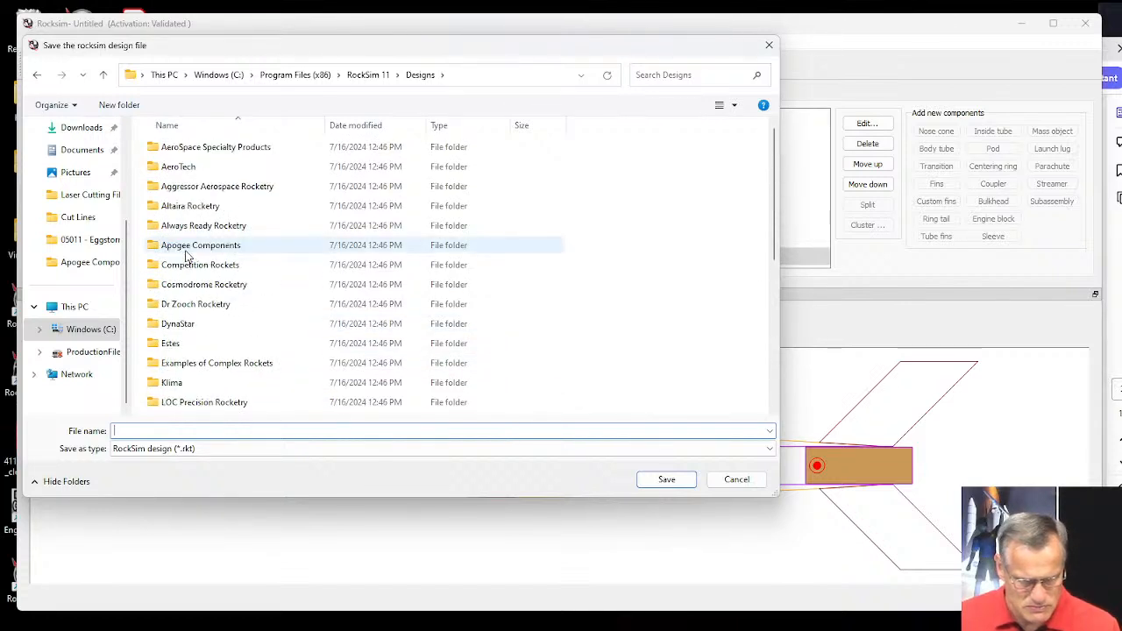
click(650, 75)
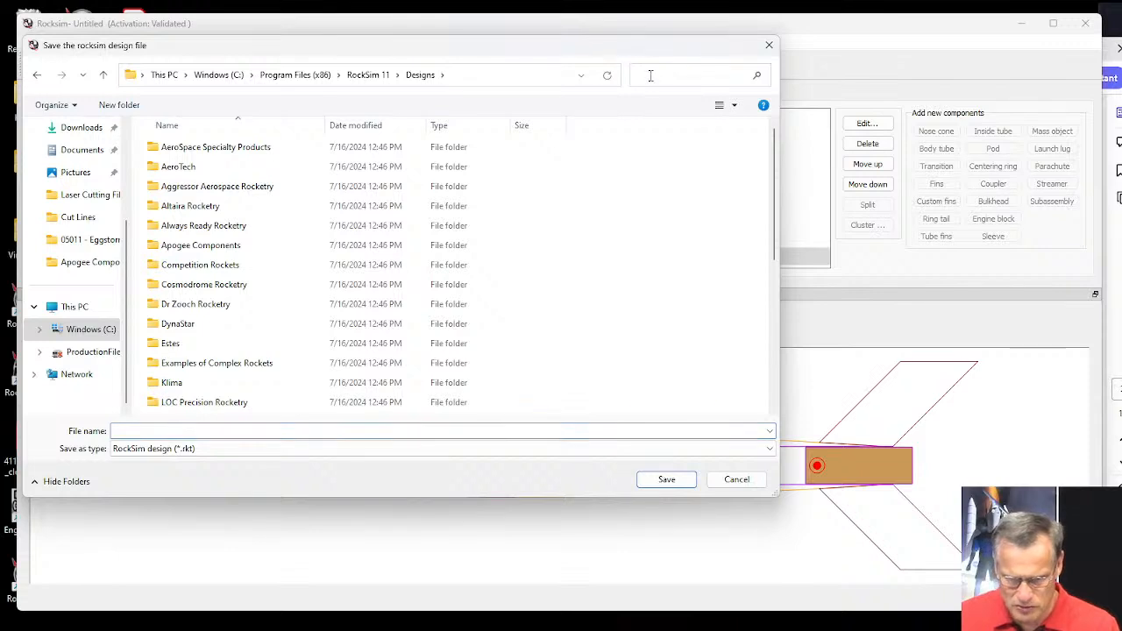
click(143, 431)
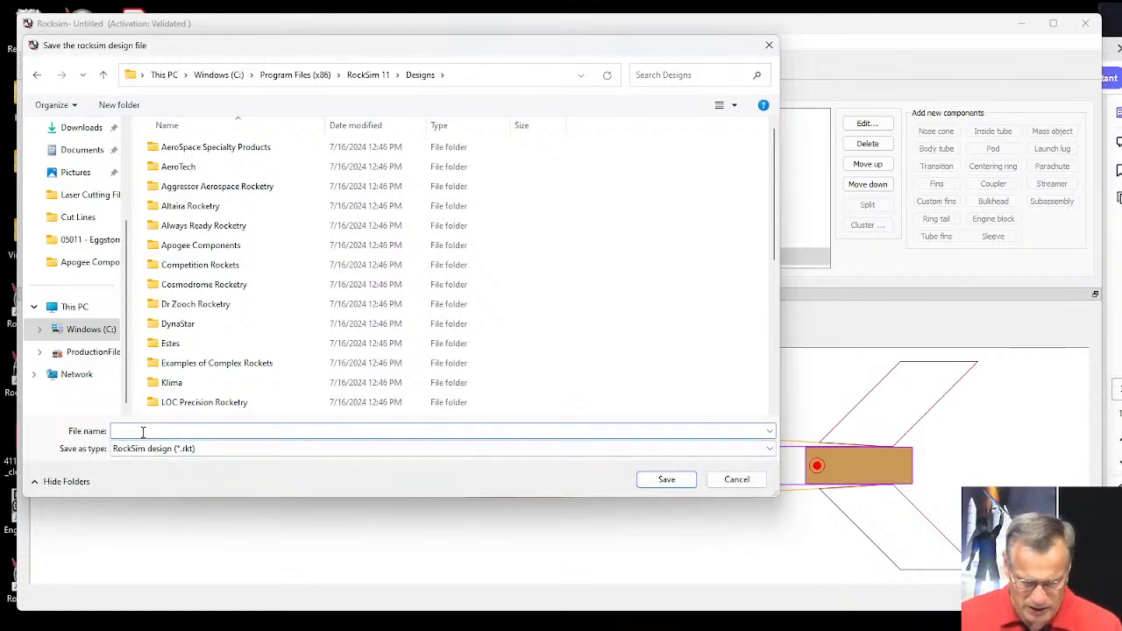
text(RM)
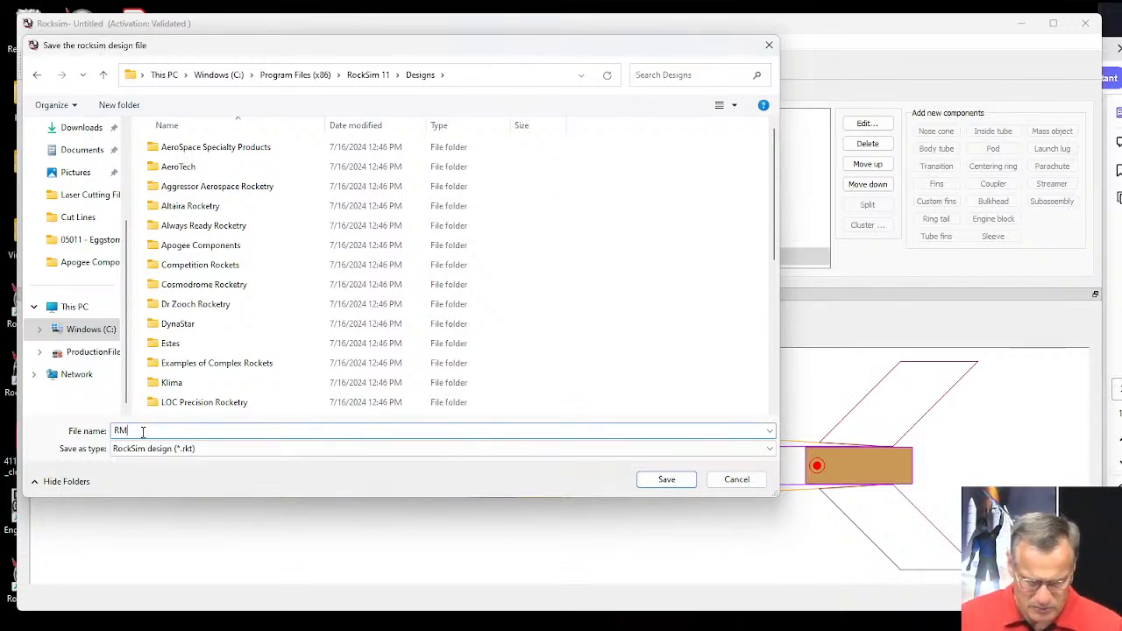
text(-10)
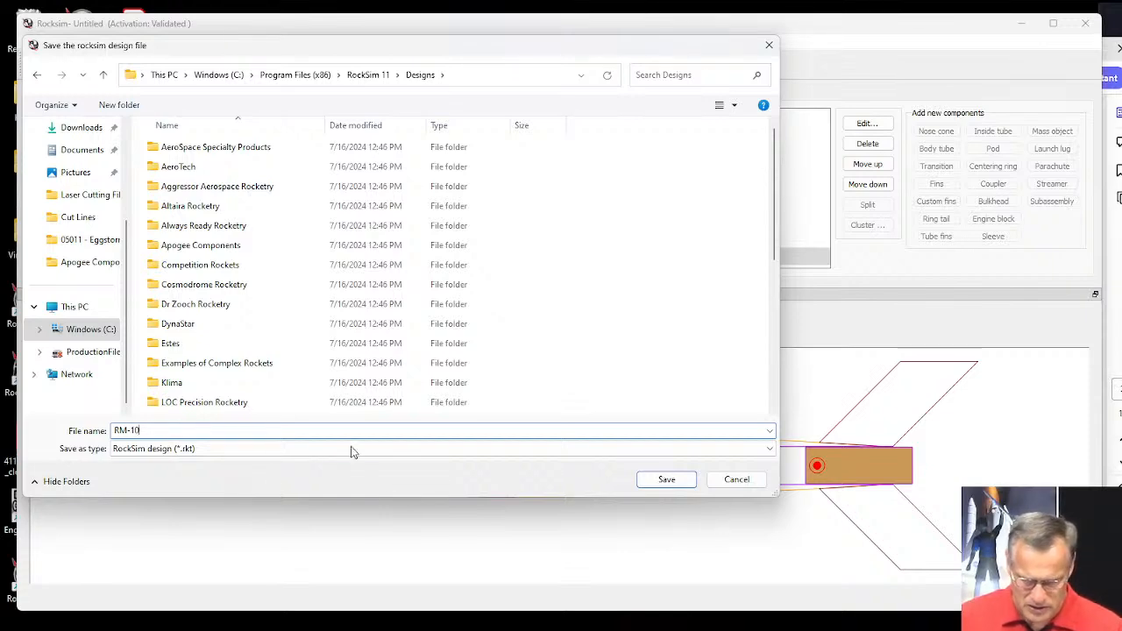
click(665, 479)
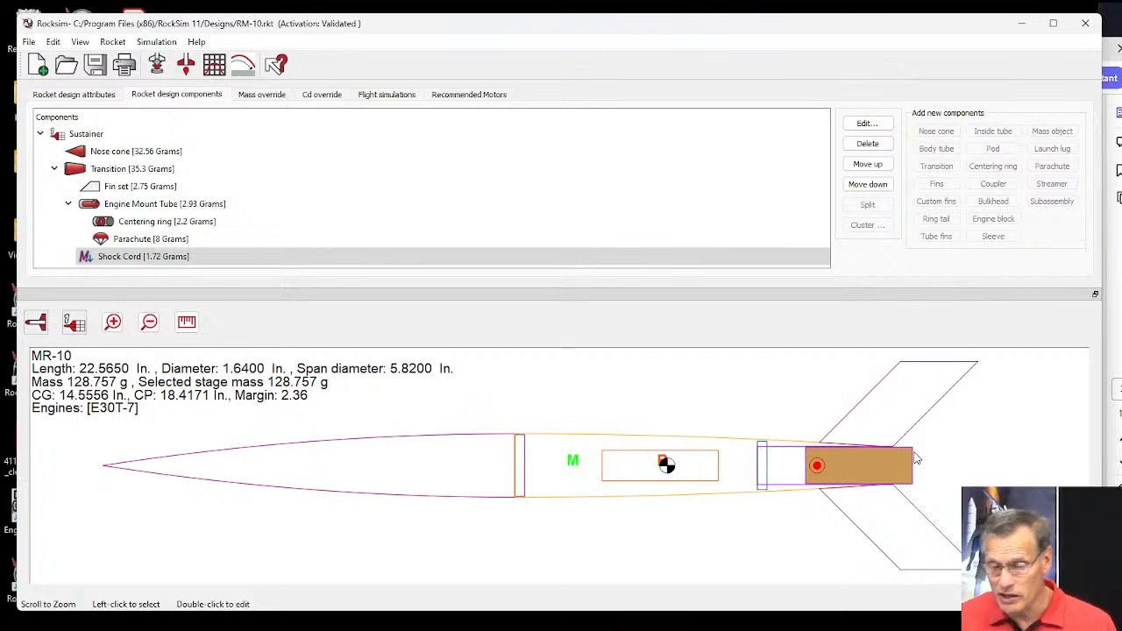
Switch the rocket display to the 3D view and examine the body, fins and aft end from close up and as a whole.
click(35, 321)
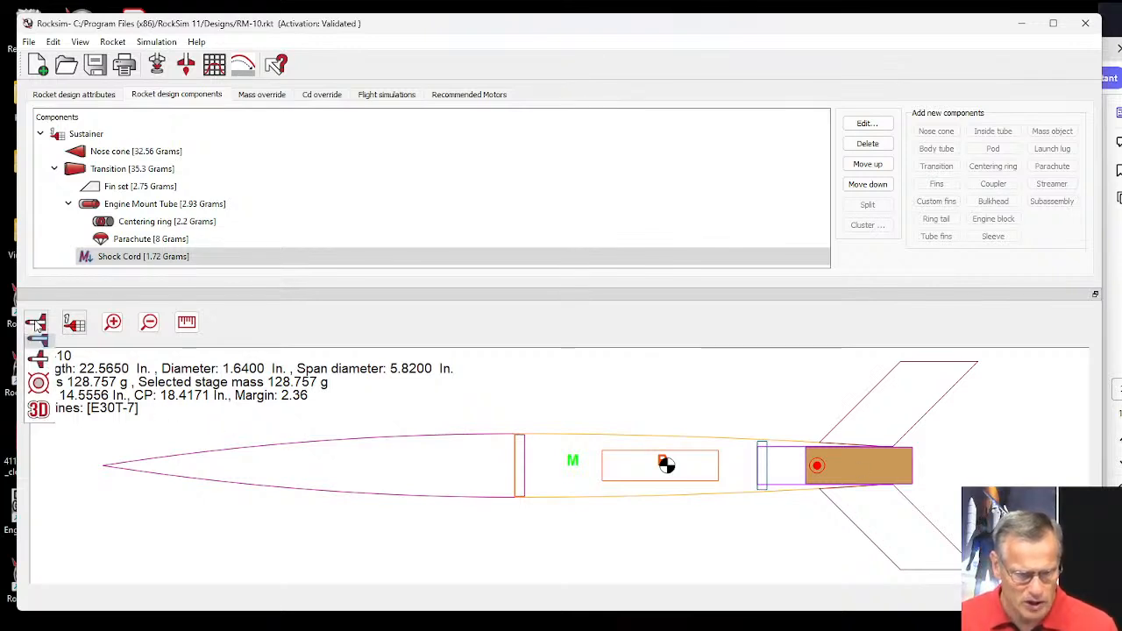
click(39, 416)
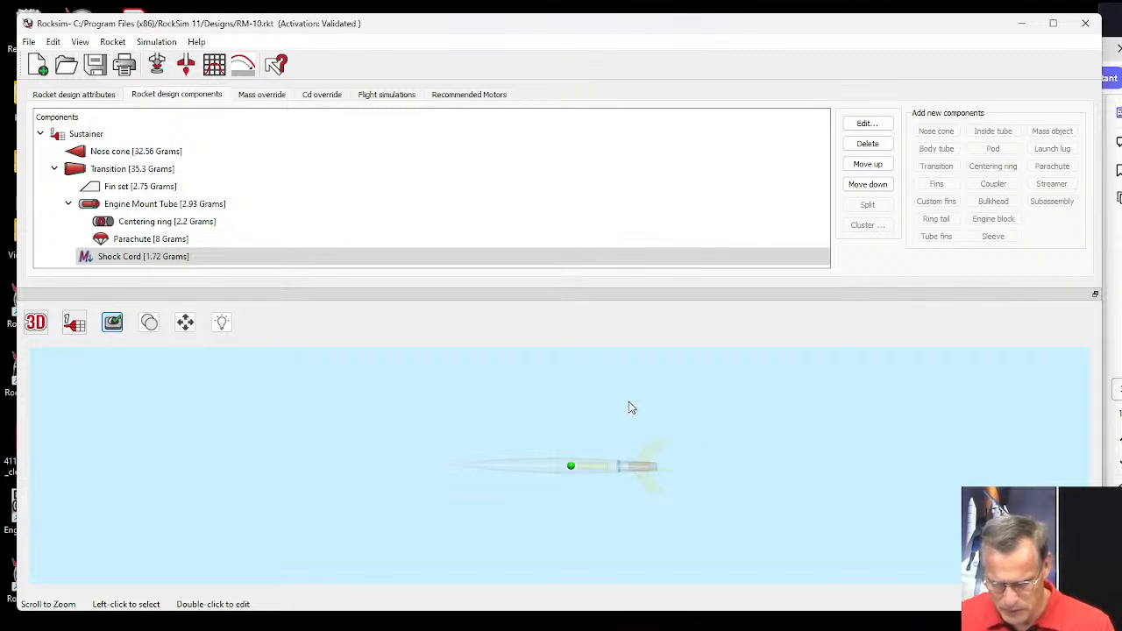
scroll(628, 408, up, 10)
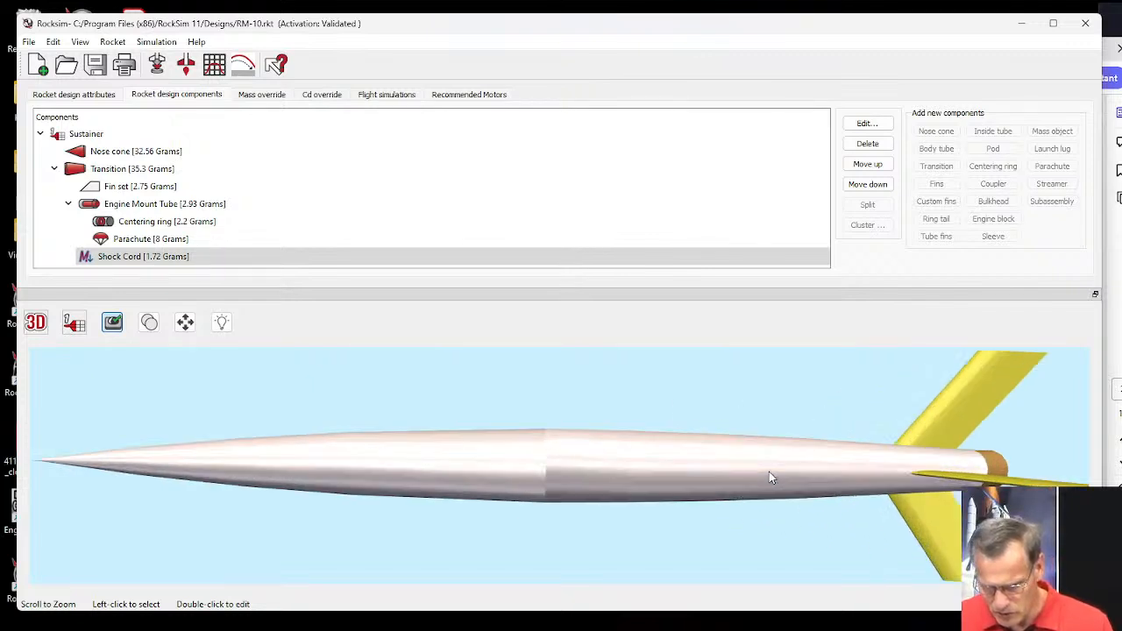
click(805, 471)
drag(801, 471, 600, 477)
click(748, 425)
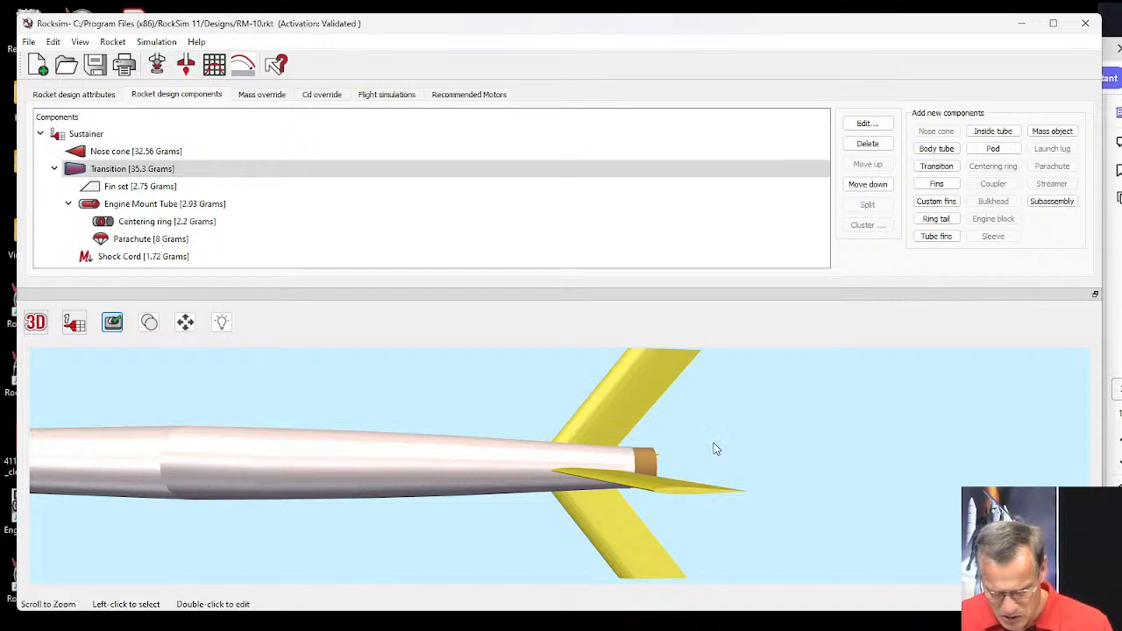
scroll(713, 442, up, 5)
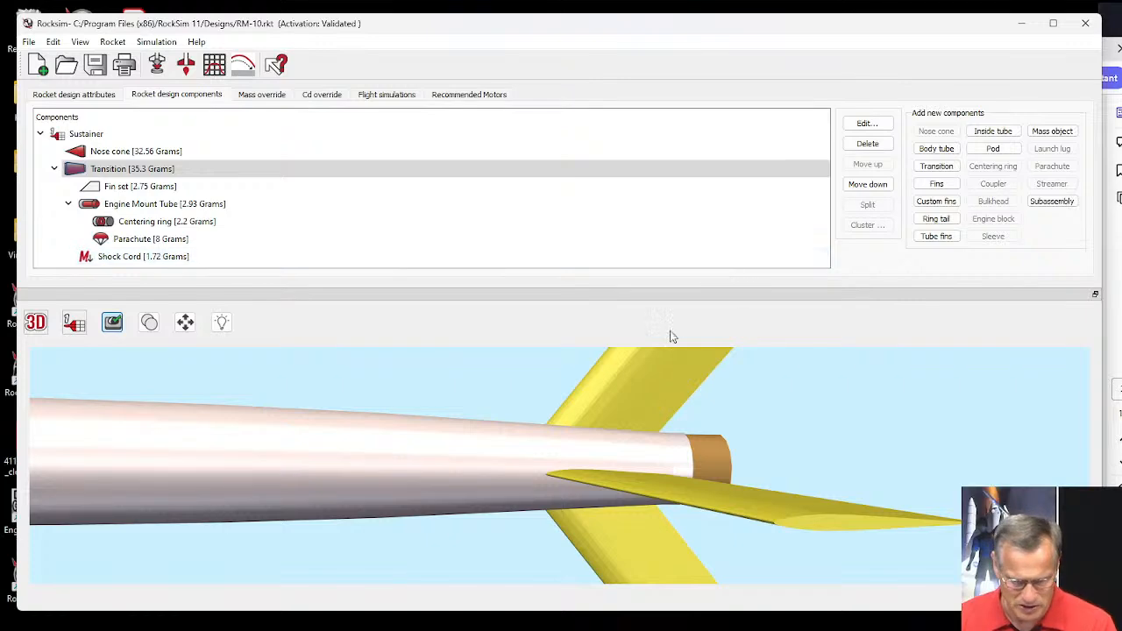
scroll(634, 378, down, 6)
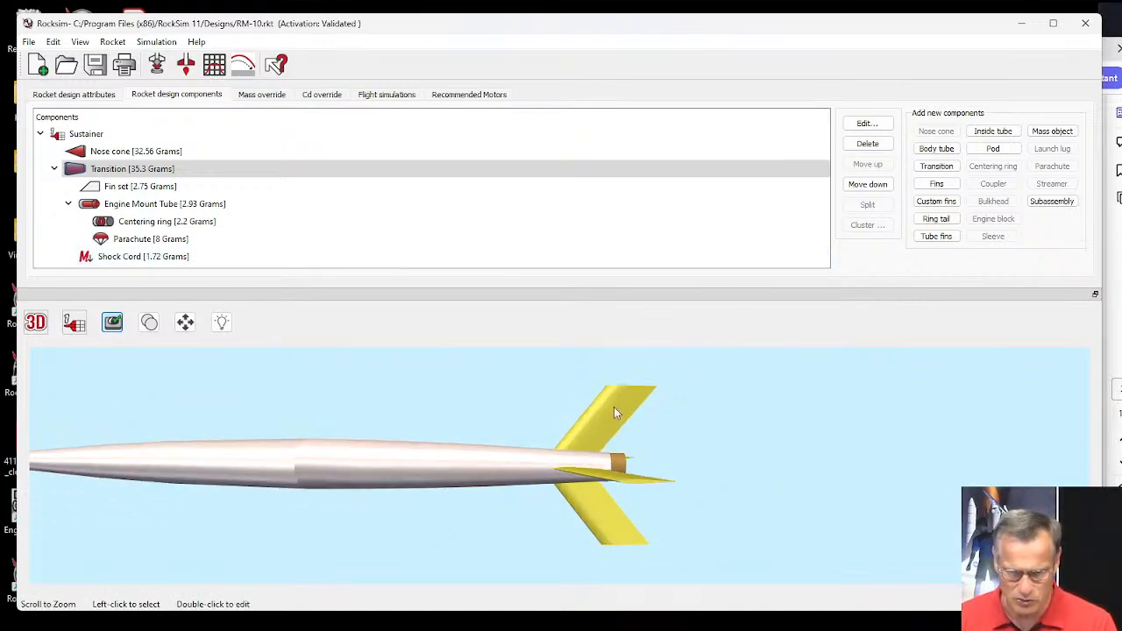
key(super)
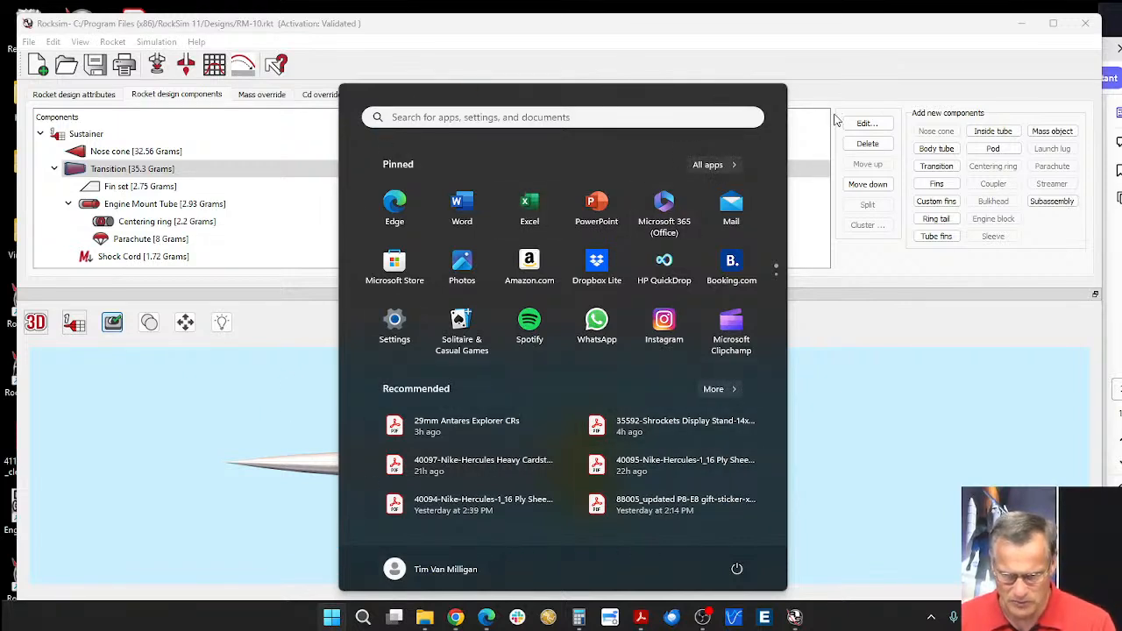
click(903, 484)
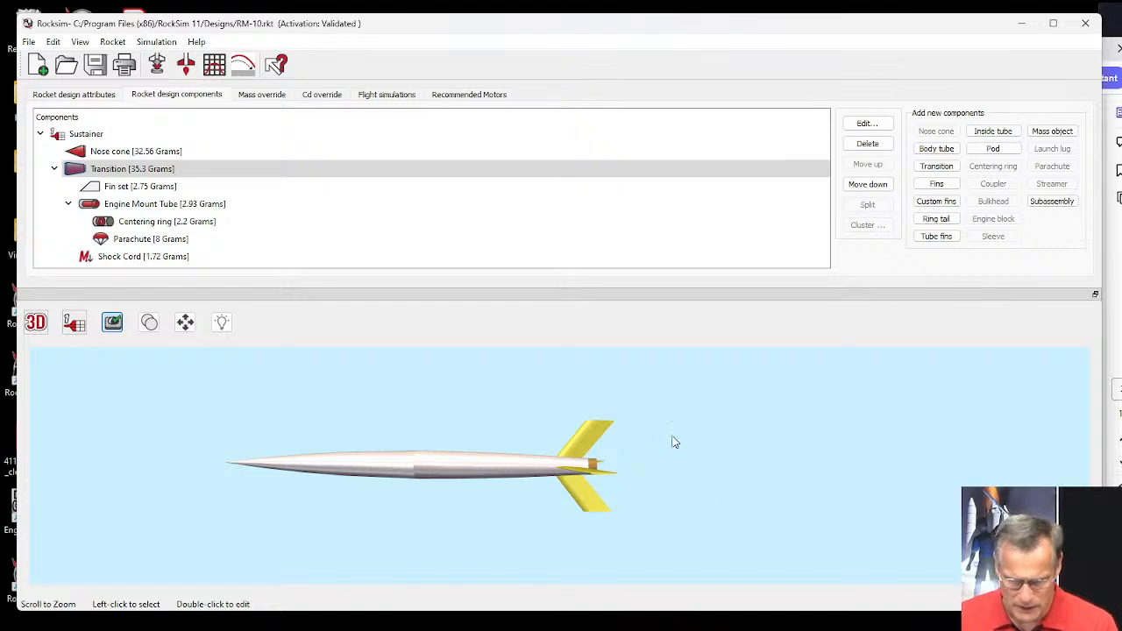
drag(673, 441, 603, 421)
Review the flight events and simulation controls for a new flight simulation and set its launch guide length to 48 in.
click(156, 64)
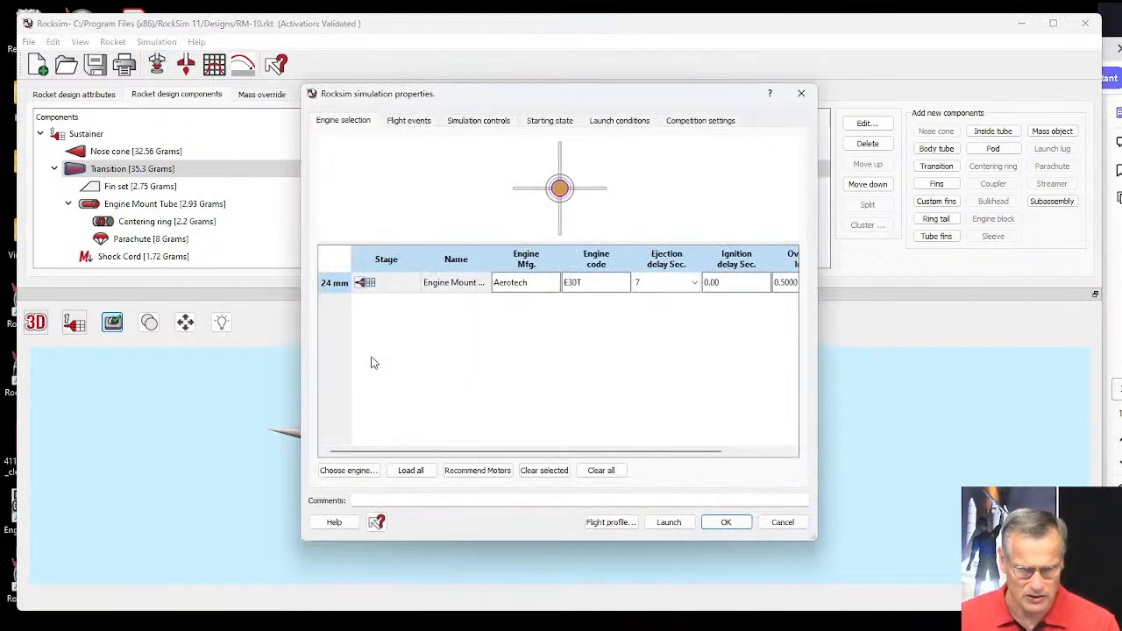
click(416, 122)
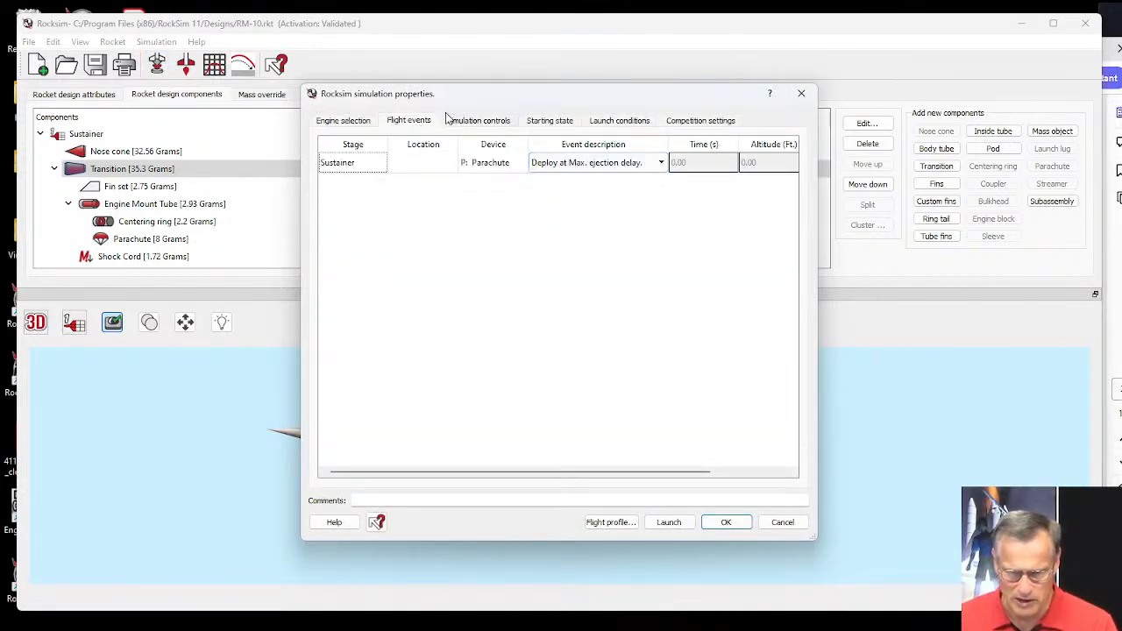
click(459, 123)
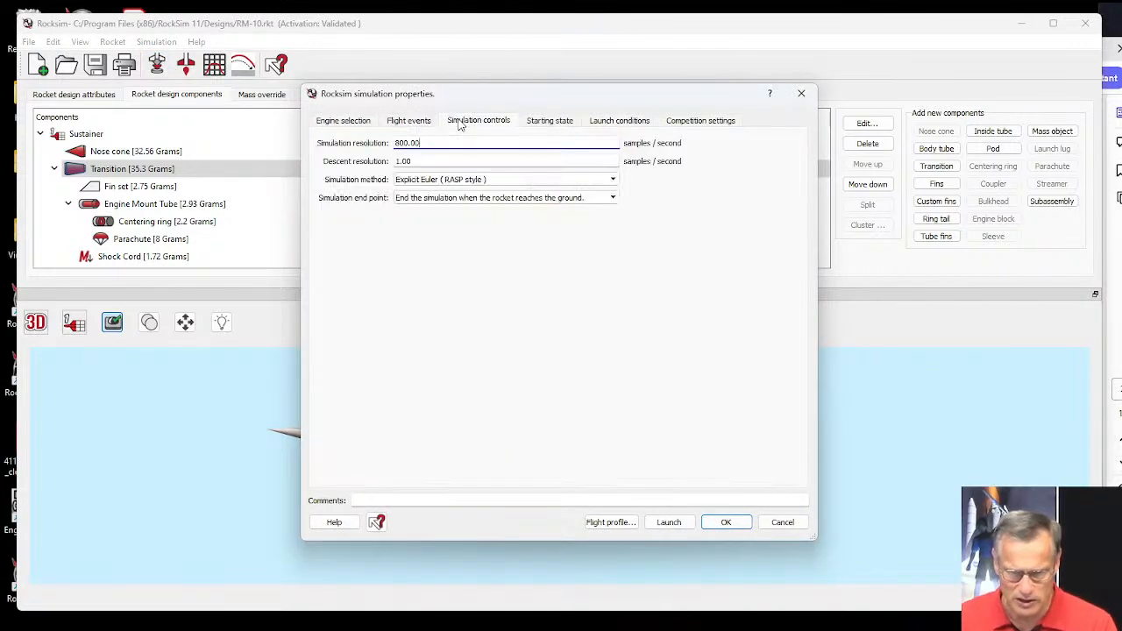
click(551, 122)
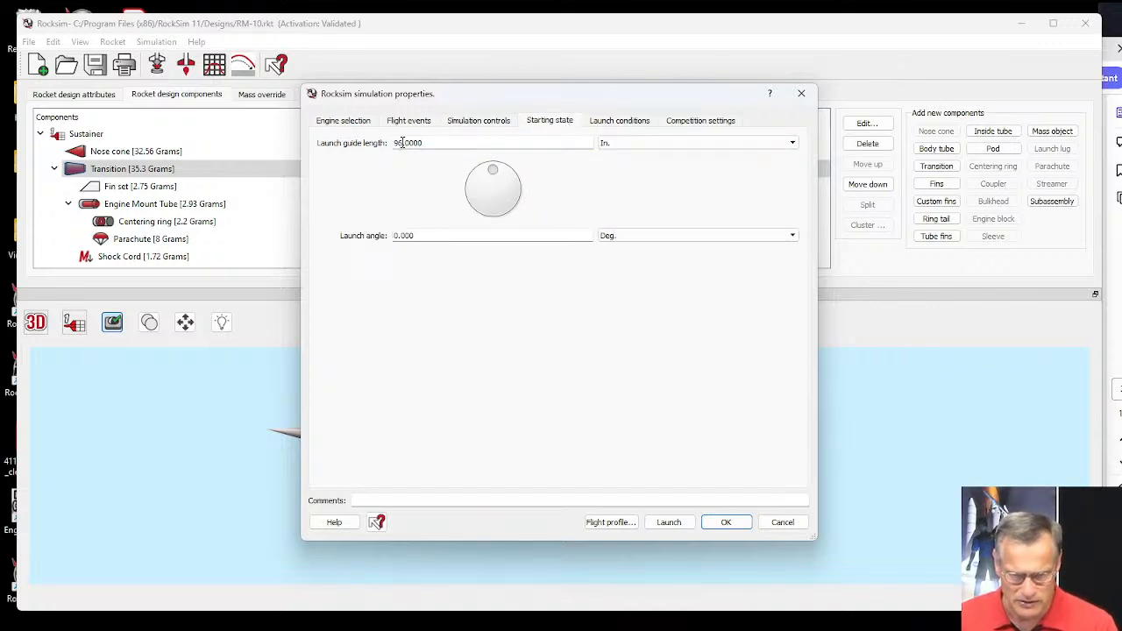
text(48)
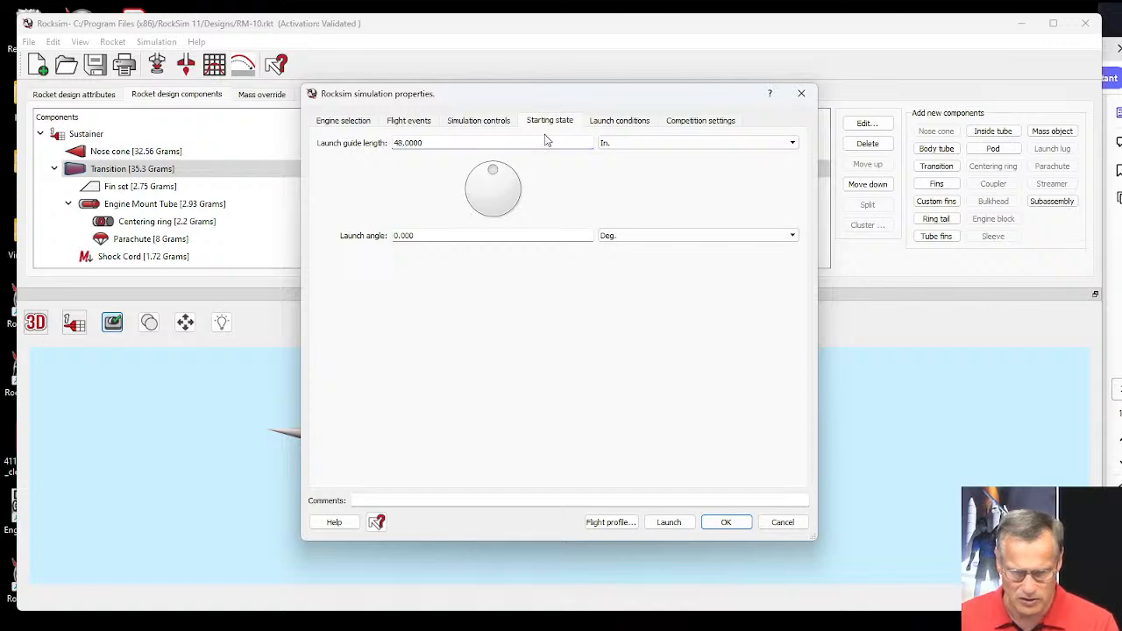
Check the launch conditions' wind speed, run the simulation and play through its 2D flight profile.
click(619, 122)
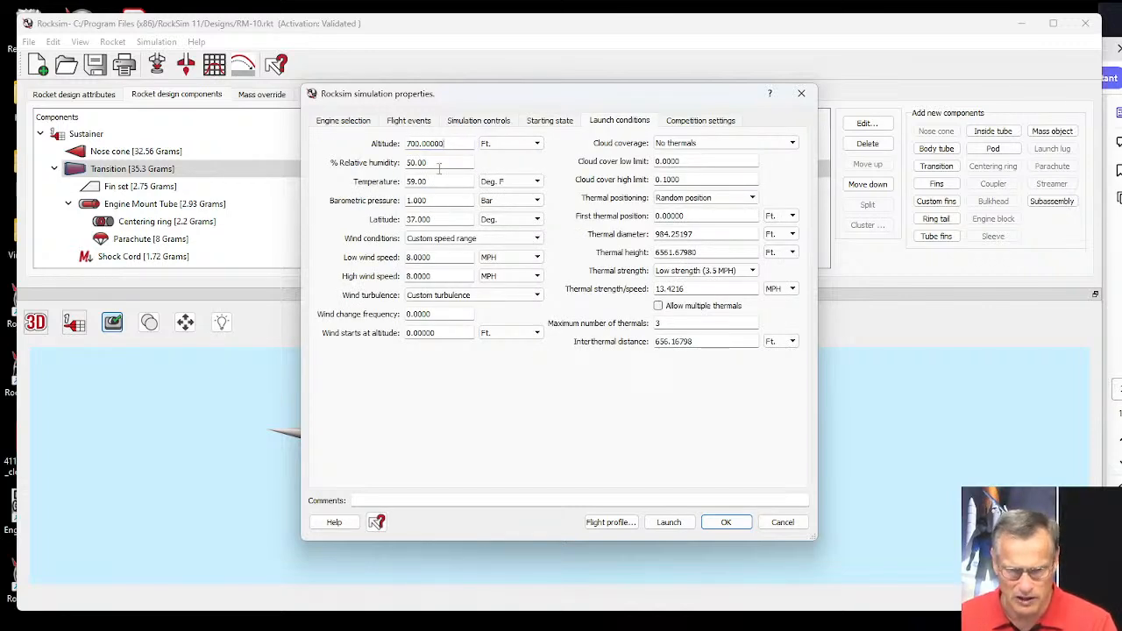
double_click(429, 257)
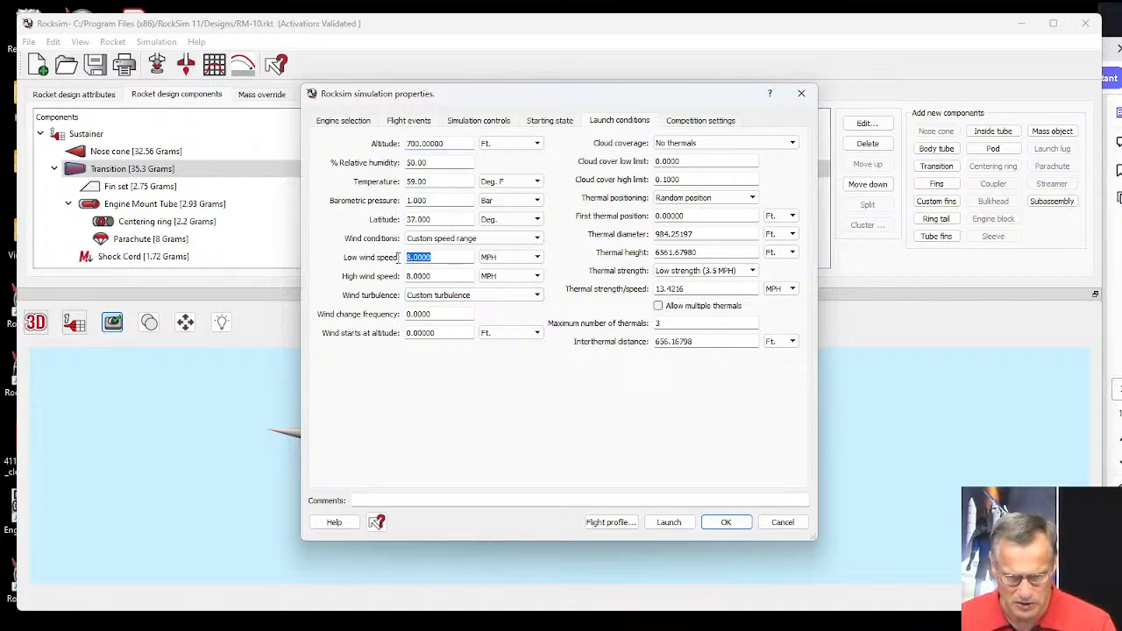
click(615, 522)
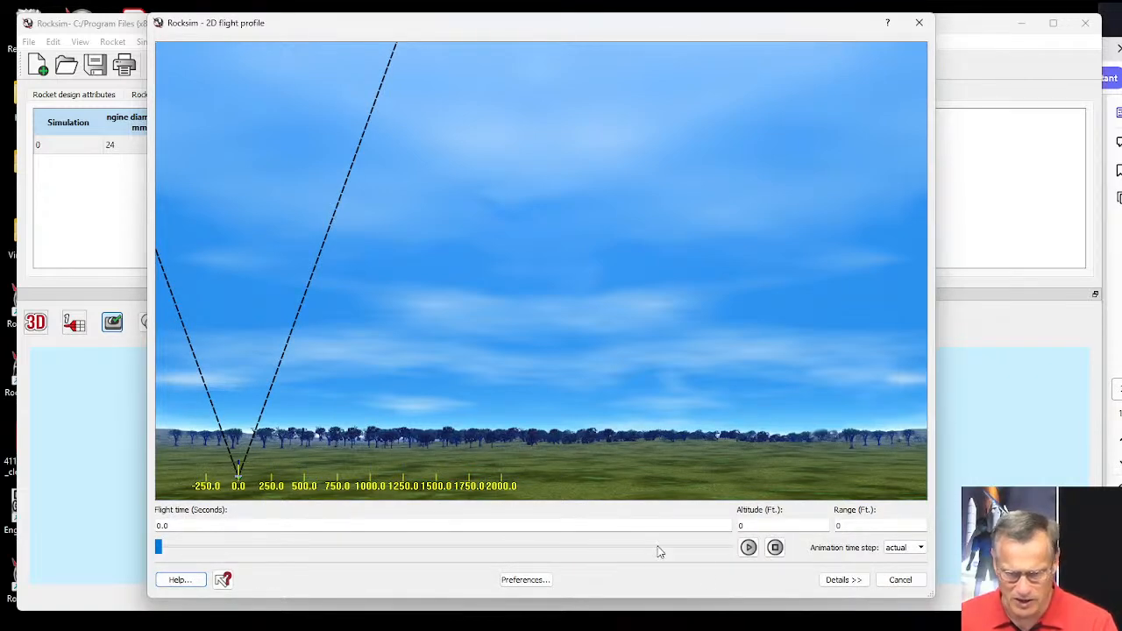
click(748, 548)
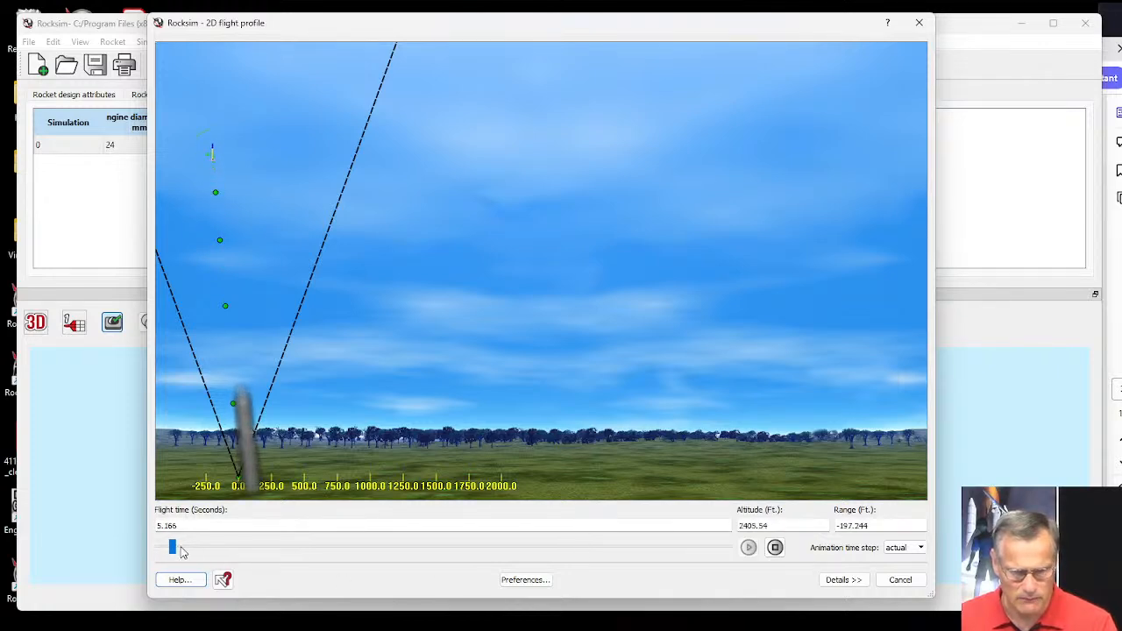
drag(175, 546, 724, 576)
click(900, 580)
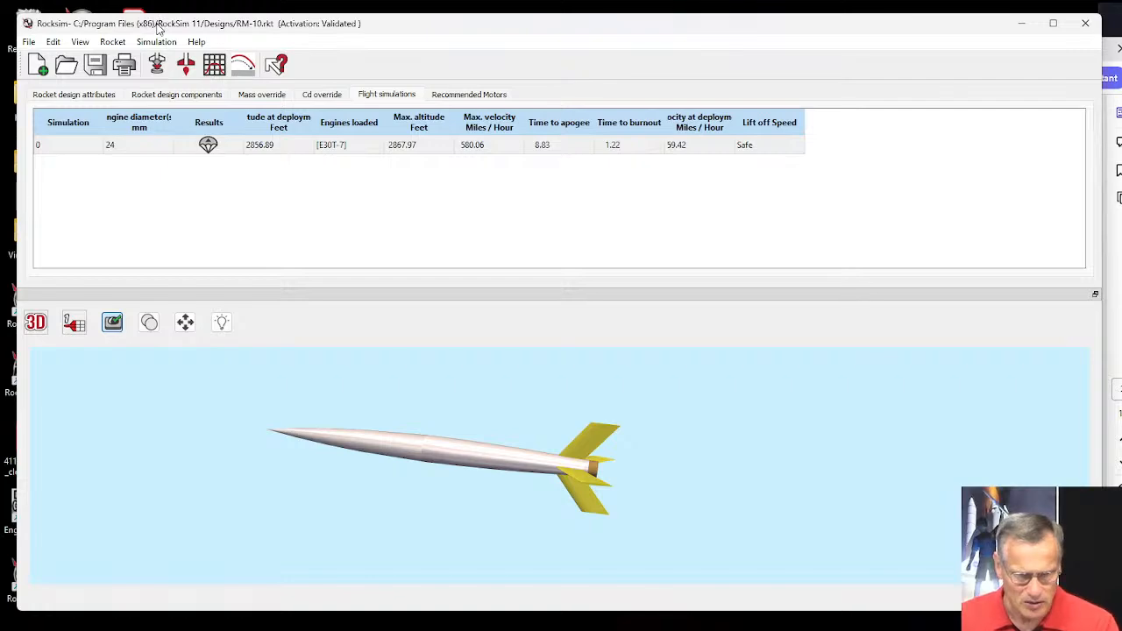
Move the RockSim window aside to uncover the desktop and start RockSim Pro 4.
drag(159, 29, 231, 30)
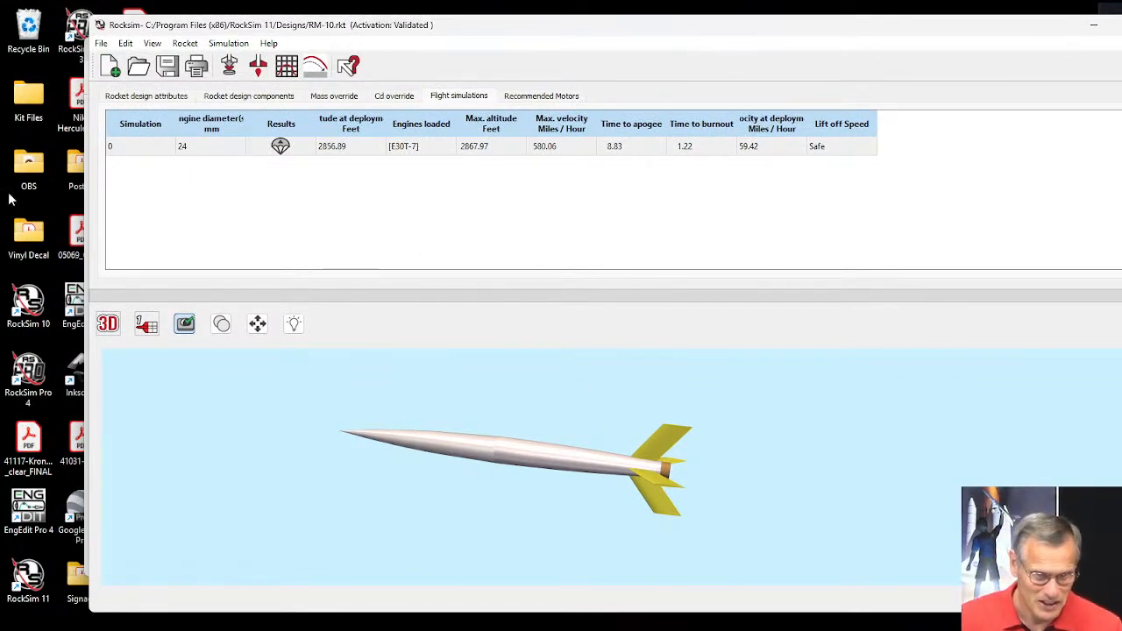
drag(210, 32, 247, 36)
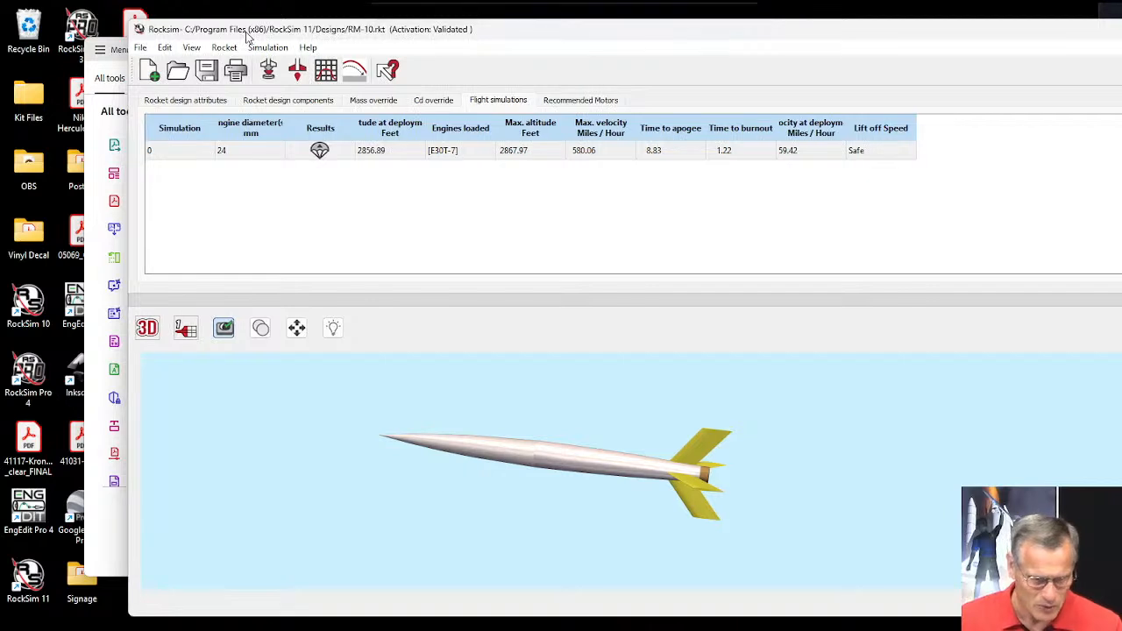
click(30, 374)
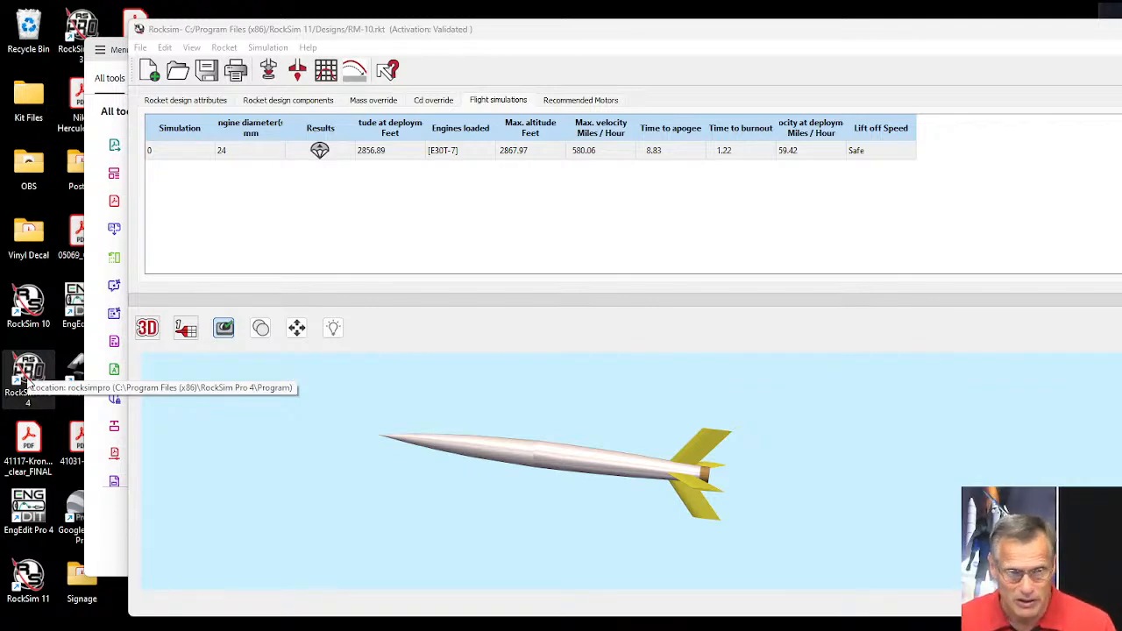
double_click(29, 383)
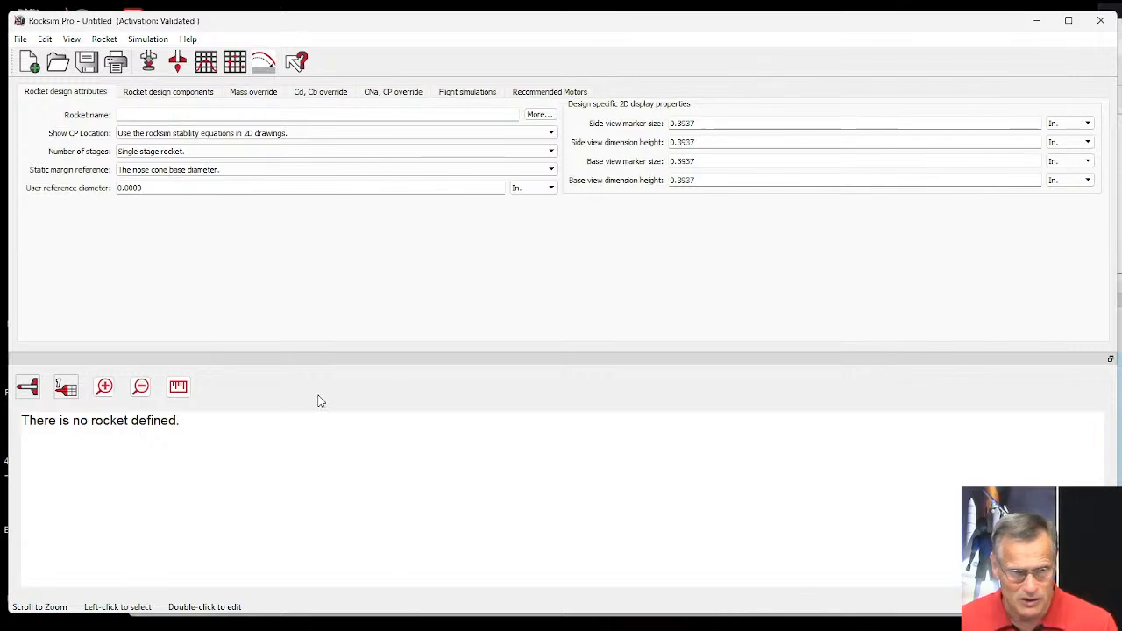
Open the RM-10.rkt design from the RockSim 11 Designs folder.
click(58, 62)
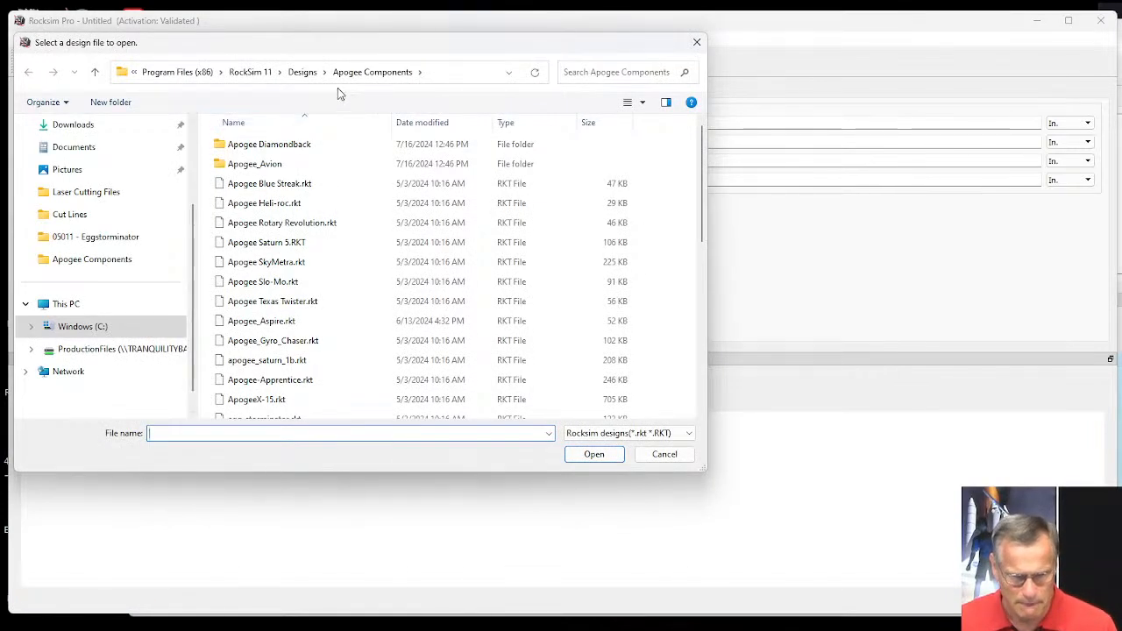
click(301, 71)
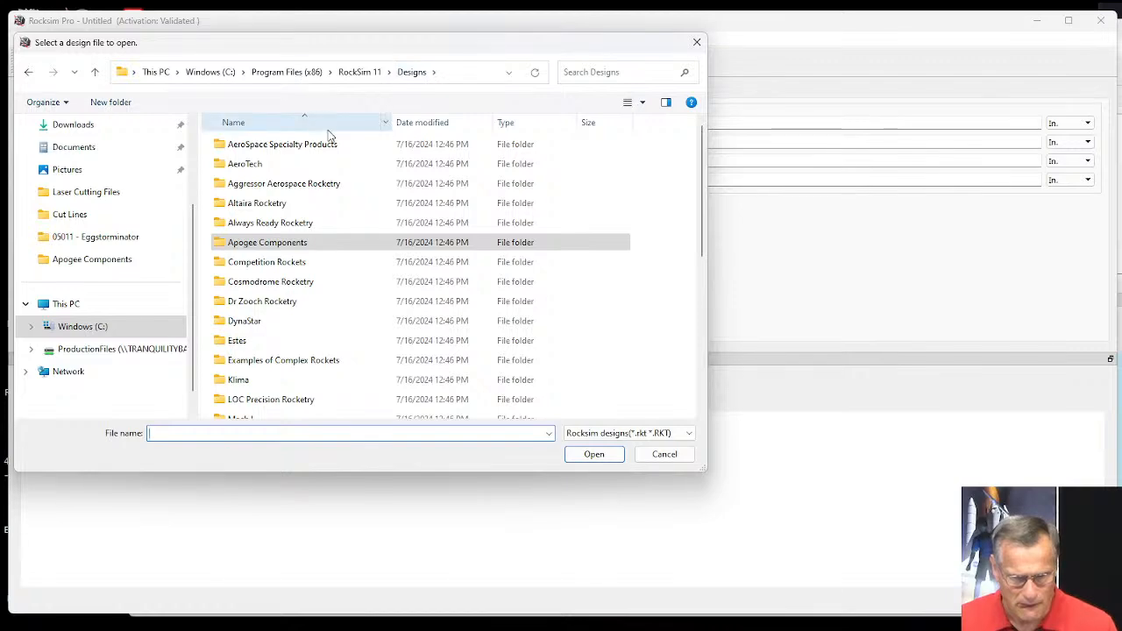
scroll(361, 219, down, 4)
scroll(358, 223, down, 1)
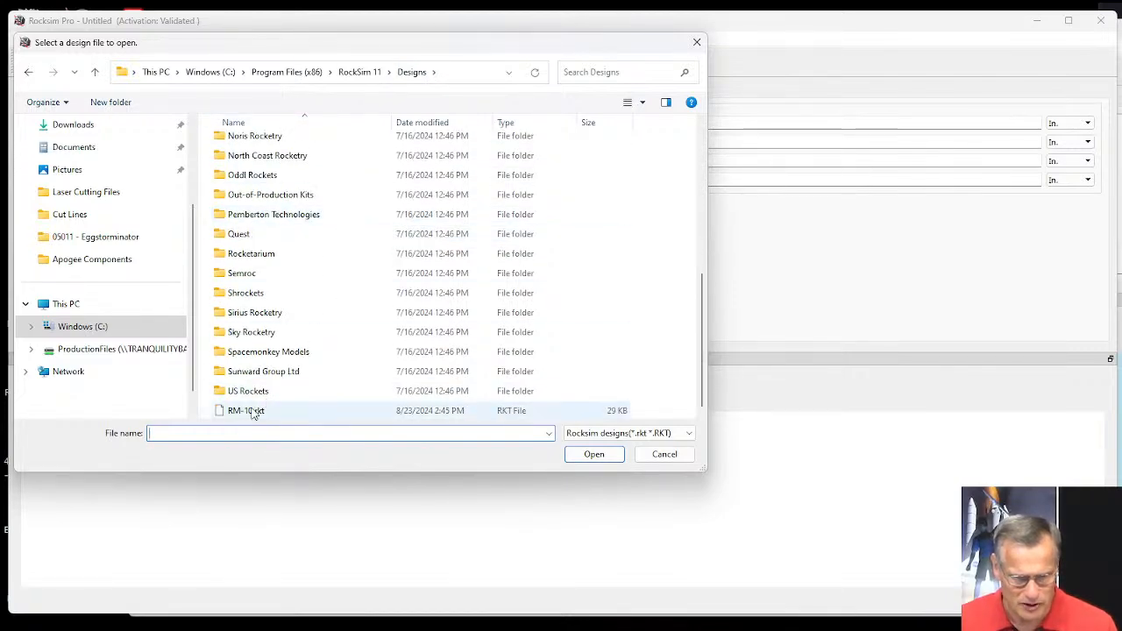
click(224, 417)
click(593, 454)
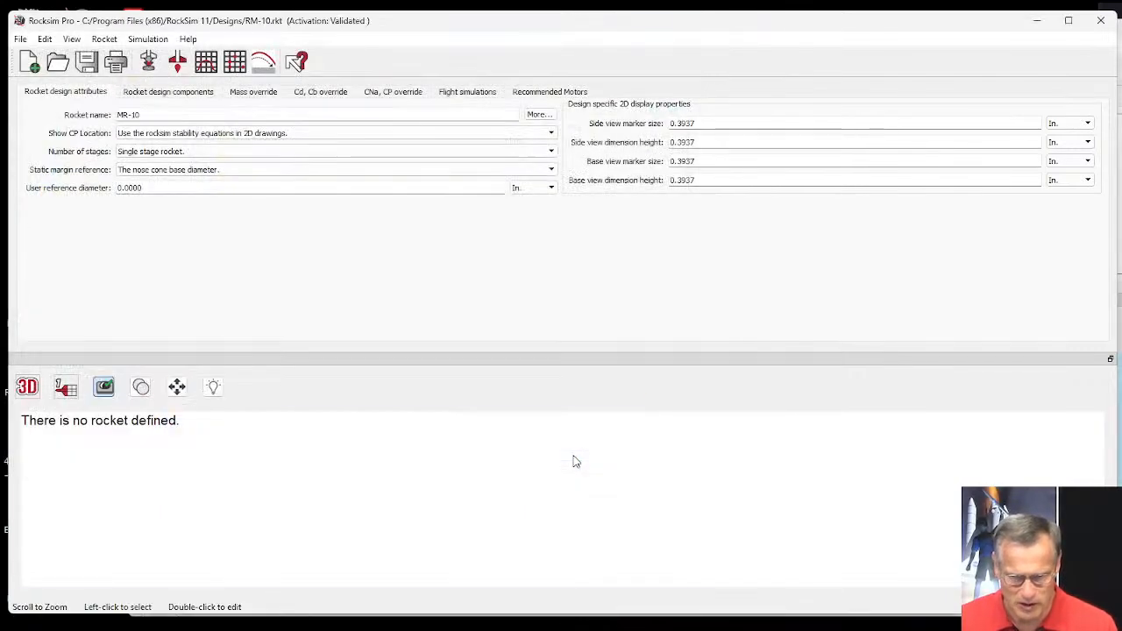
mouse_move(594, 464)
mouse_down()
mouse_move(599, 429)
mouse_move(606, 459)
mouse_up()
Widen the engine diameter column of the flight simulations list and try to edit the existing E30T-7 simulation.
click(471, 91)
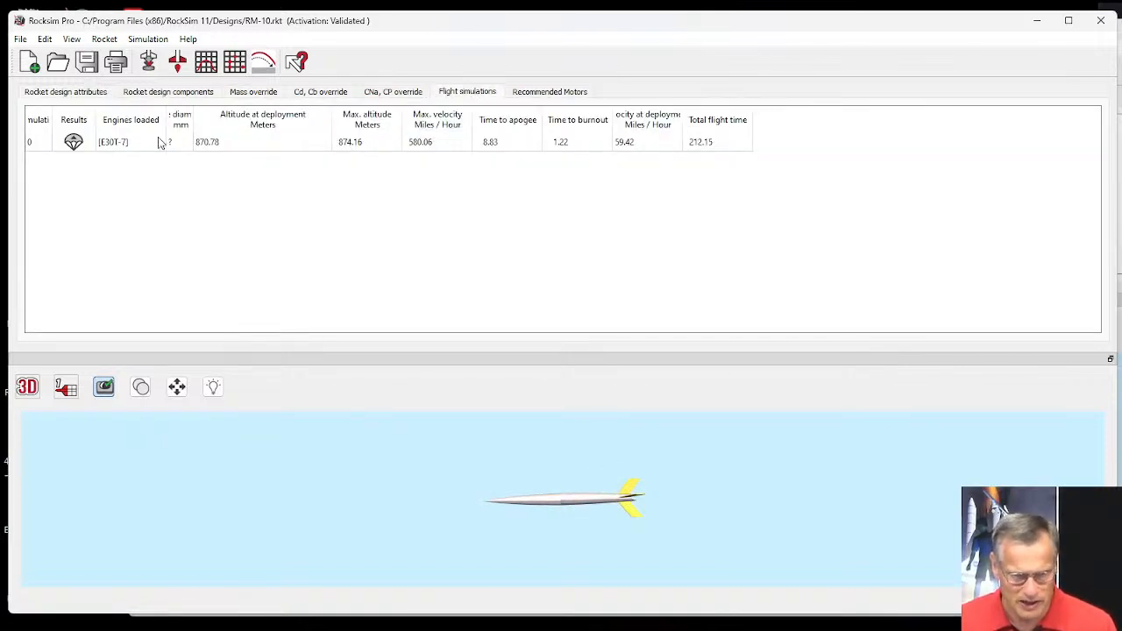
drag(193, 114, 263, 116)
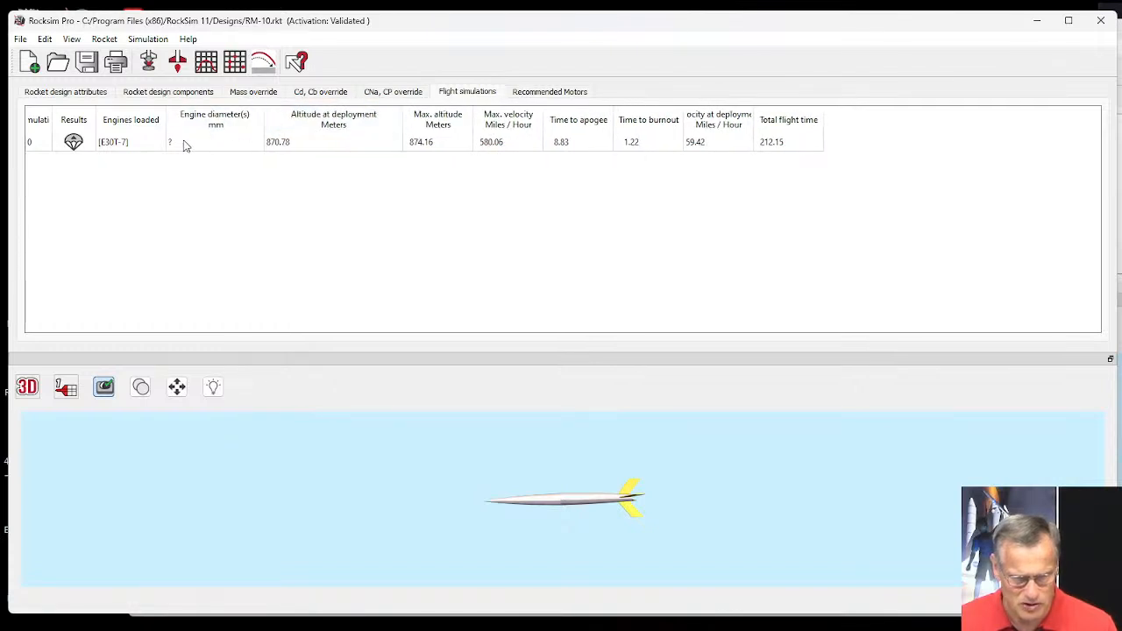
click(119, 146)
right_click(117, 145)
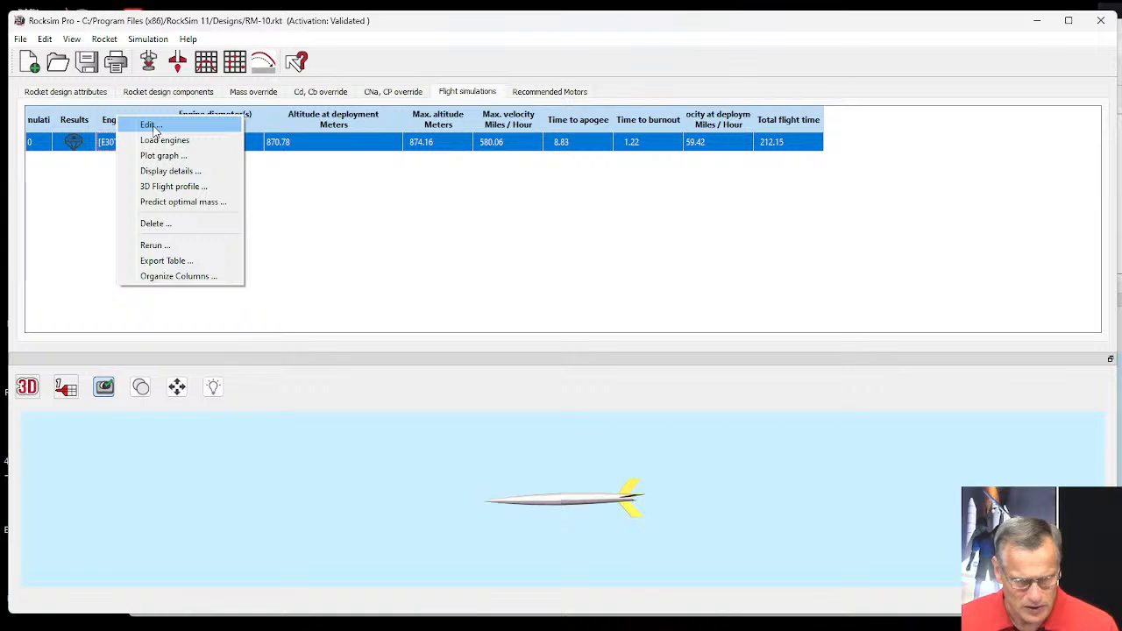
click(151, 125)
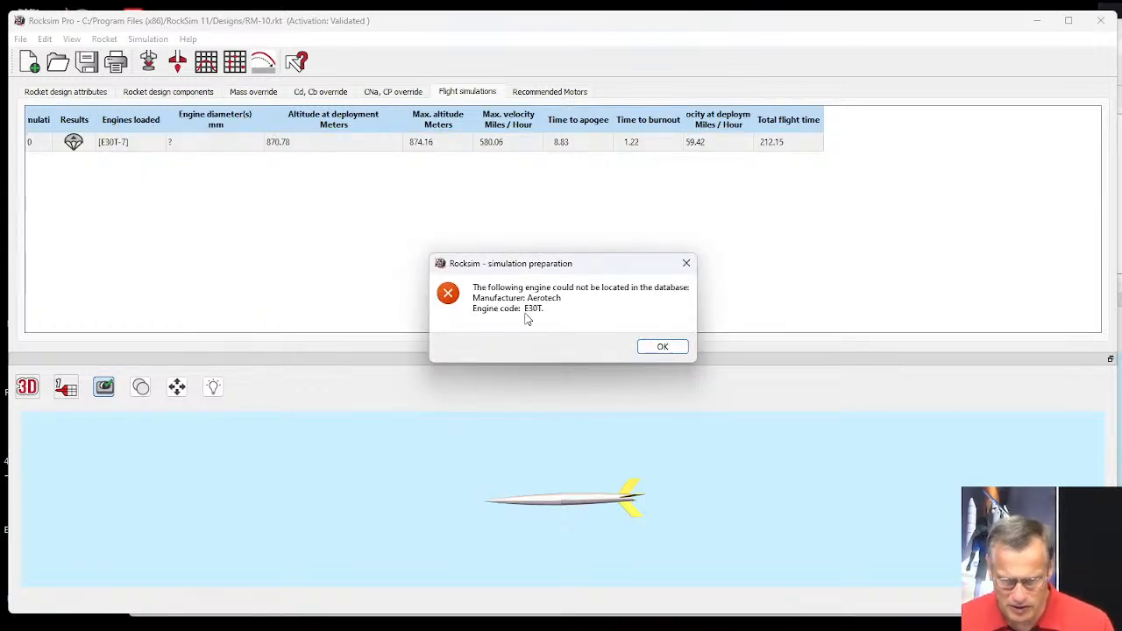
click(664, 348)
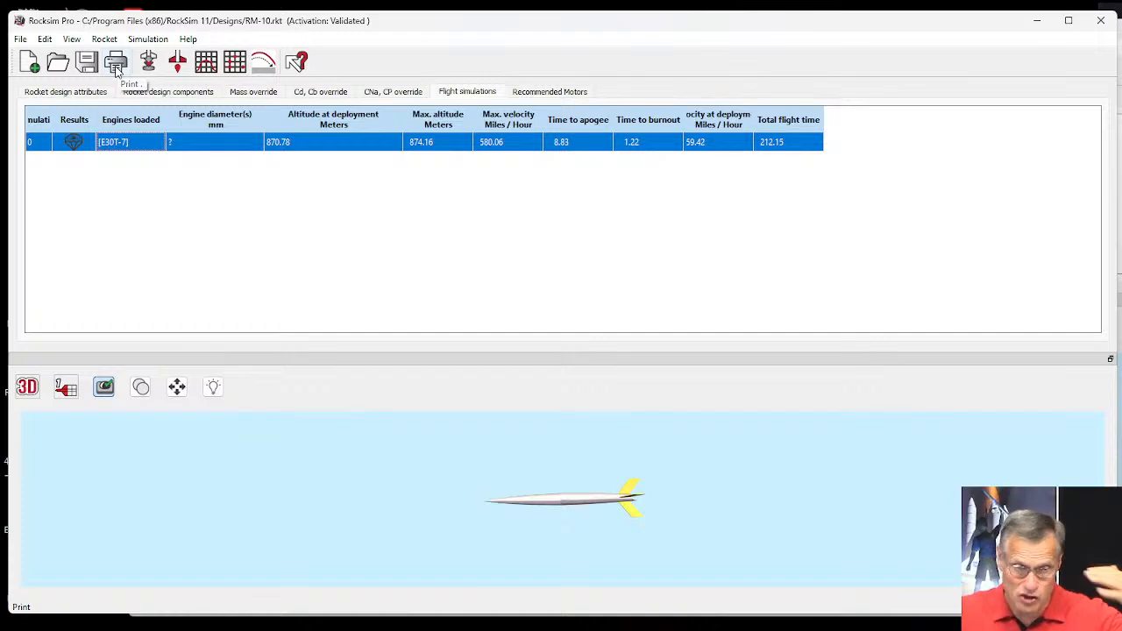
Prepare a new launch with the Aerotech E30 engine and a 7-second ejection delay in the 24 mm mount.
click(148, 61)
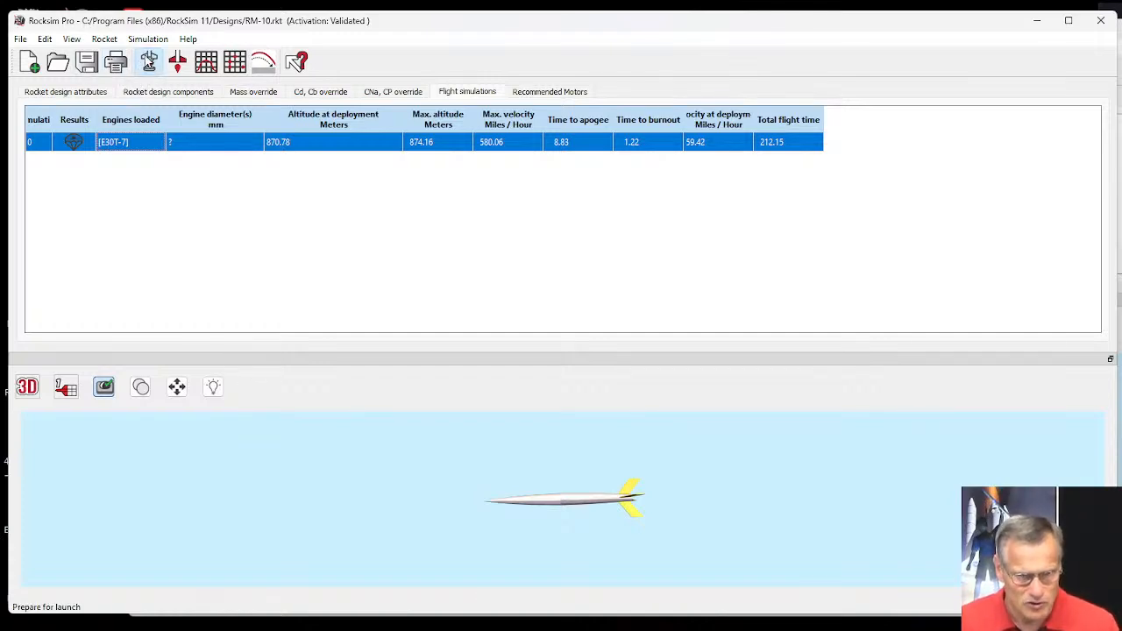
click(259, 502)
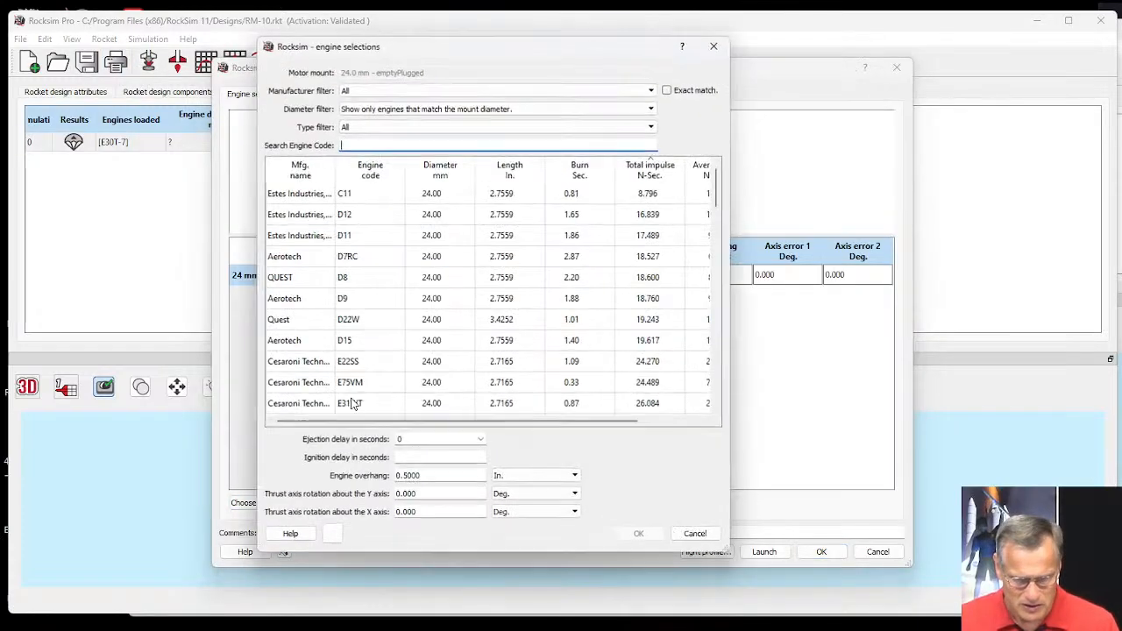
scroll(366, 360, down, 1)
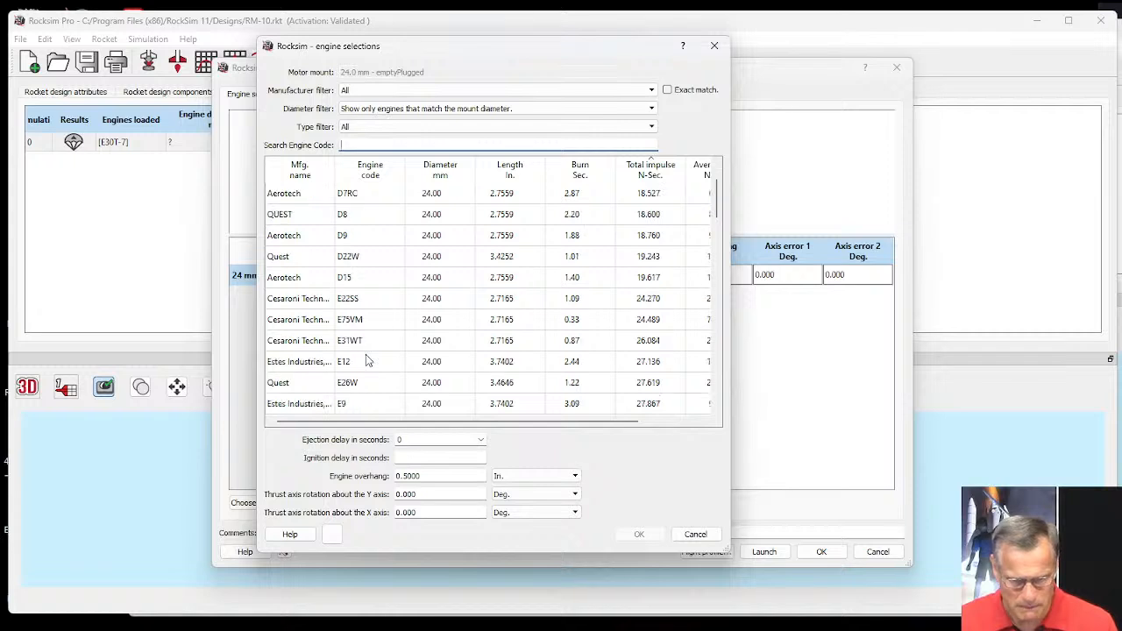
scroll(367, 355, down, 1)
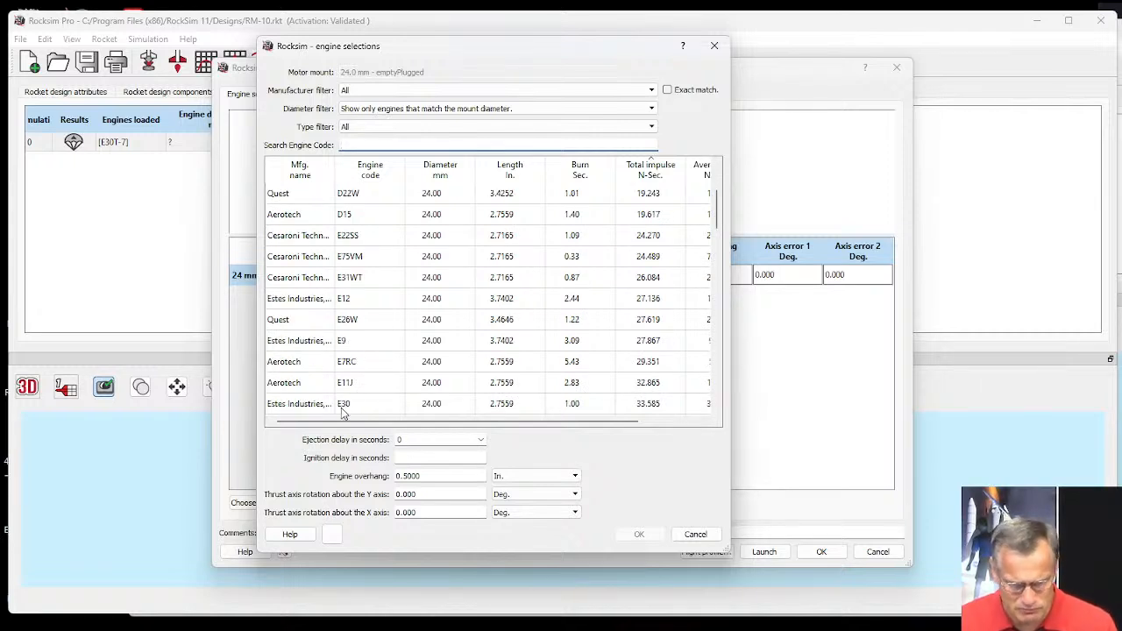
click(366, 169)
scroll(371, 361, down, 1)
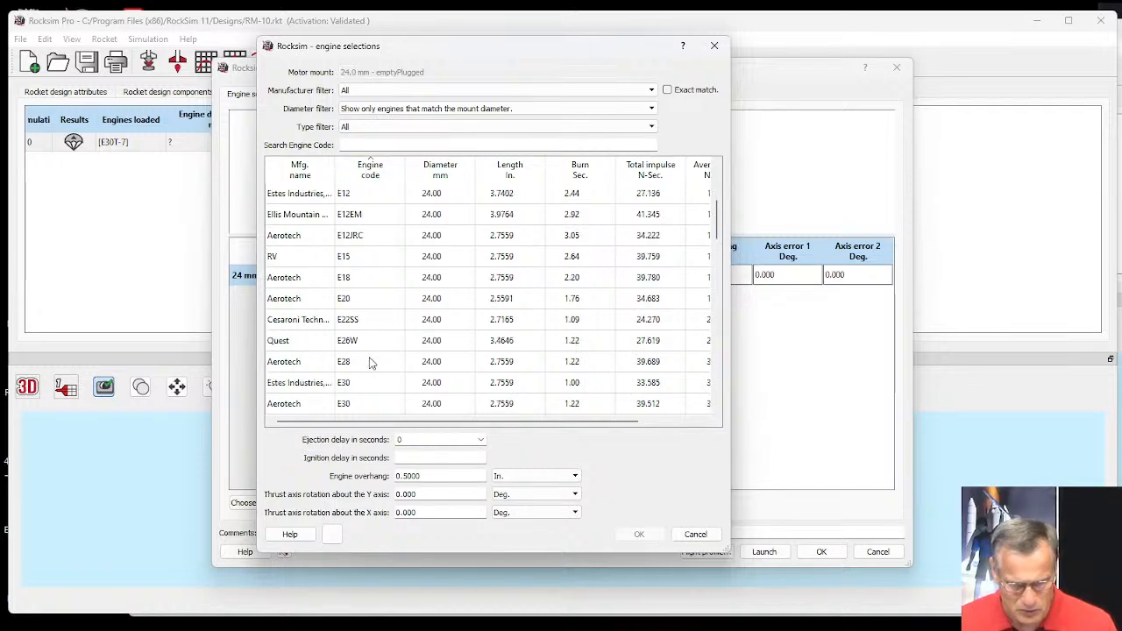
scroll(372, 363, down, 1)
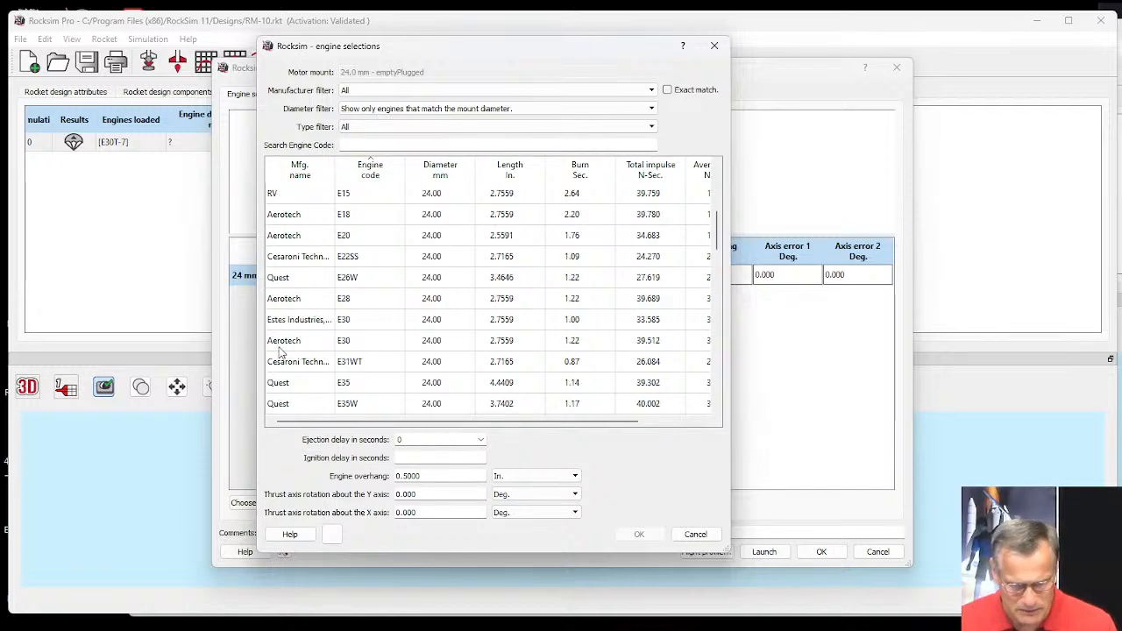
click(361, 346)
click(481, 439)
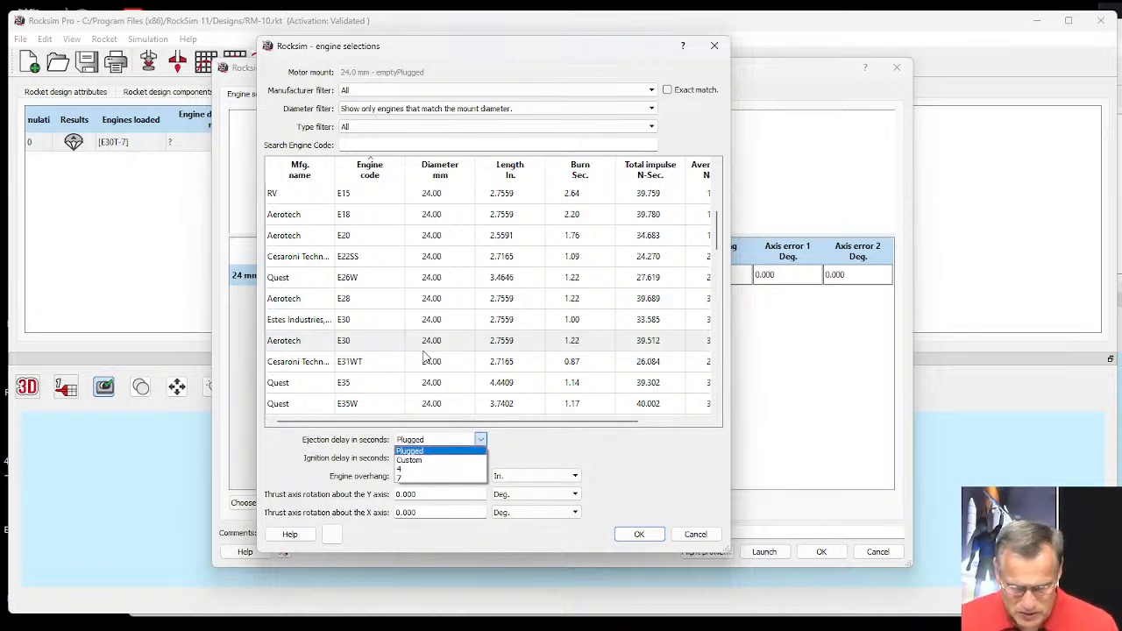
click(409, 478)
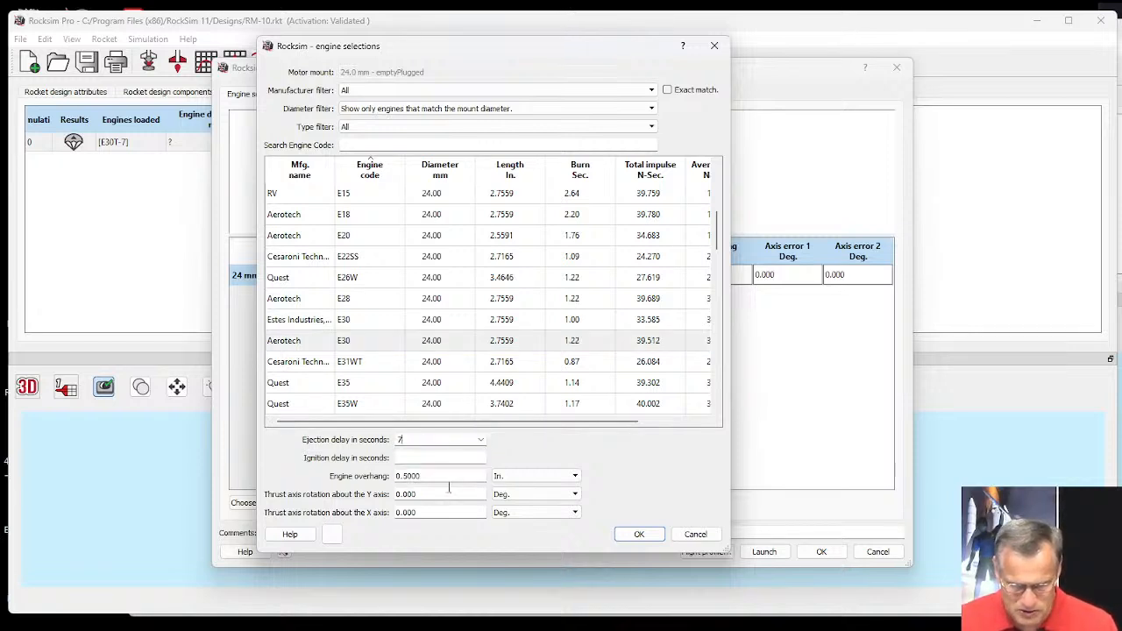
click(637, 533)
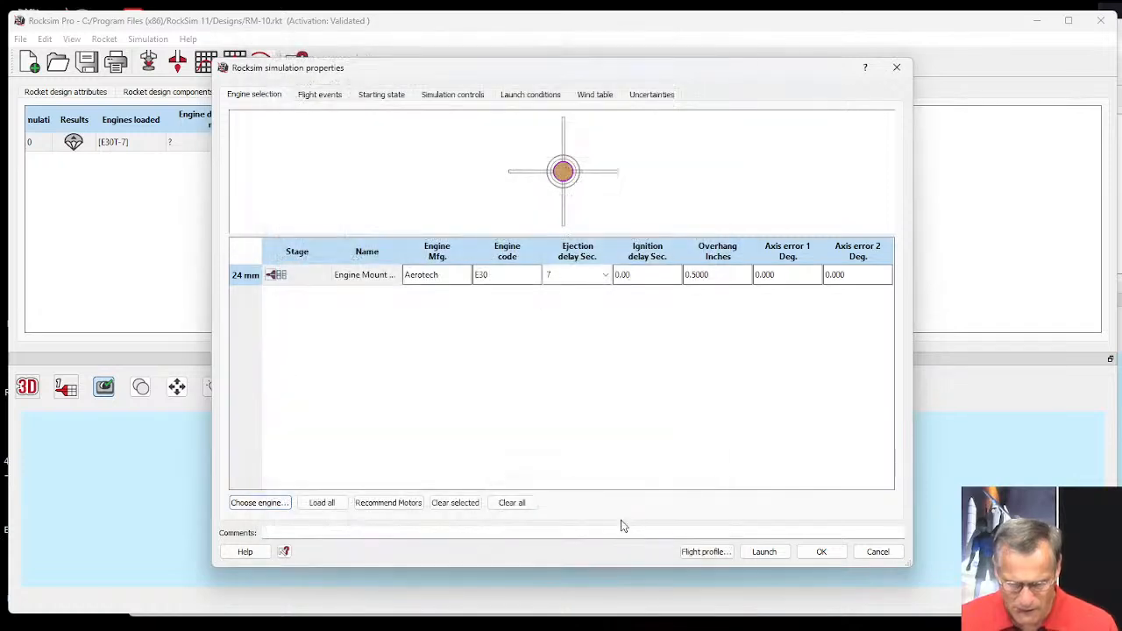
Check the flight events, and set the launch guide length to 48 in and its angle from vertical to 0 degrees.
click(320, 94)
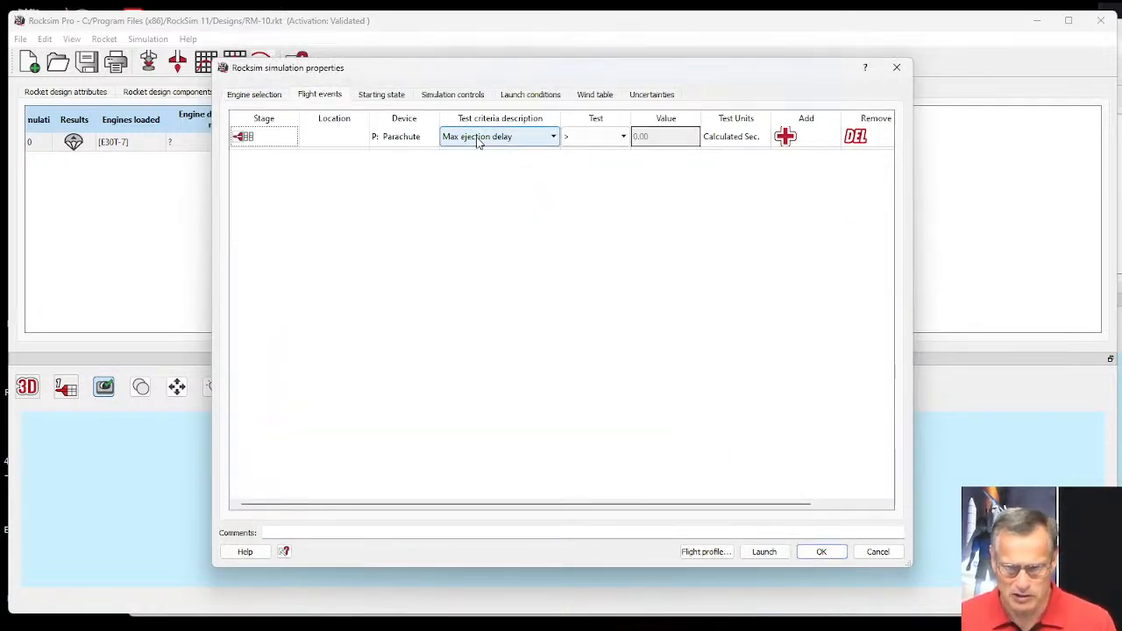
click(392, 96)
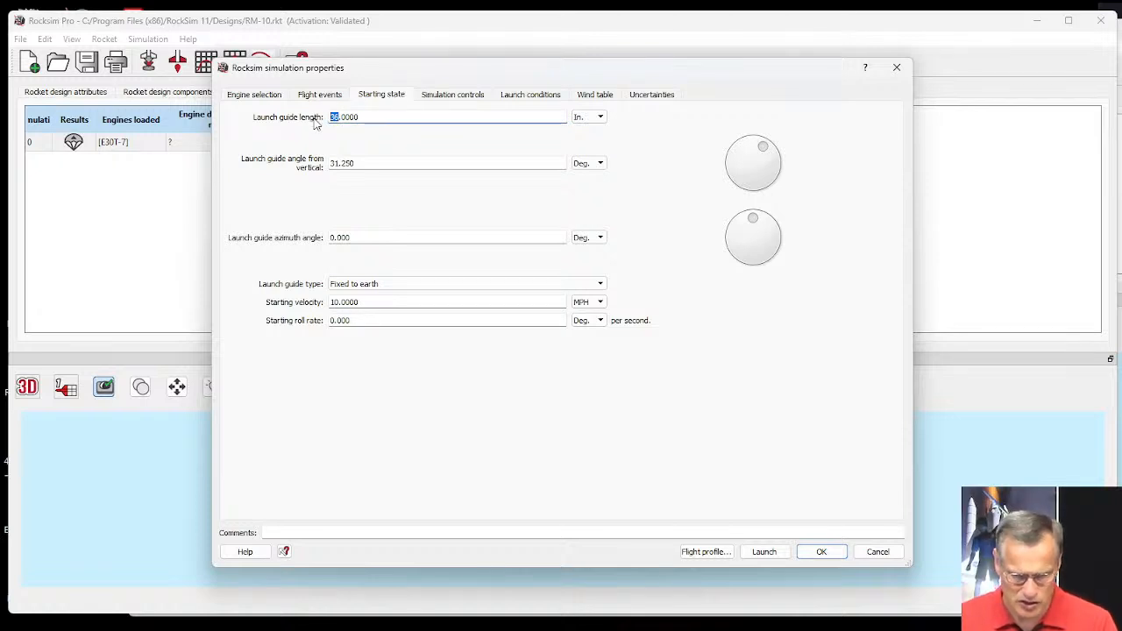
text(48)
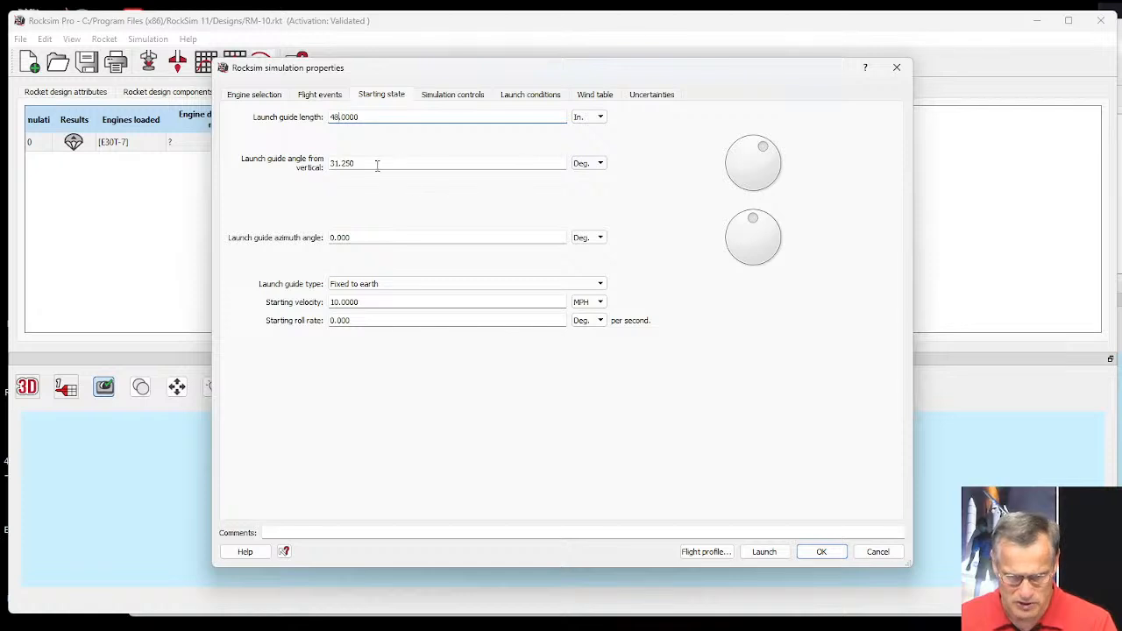
drag(377, 166, 308, 168)
text(0)
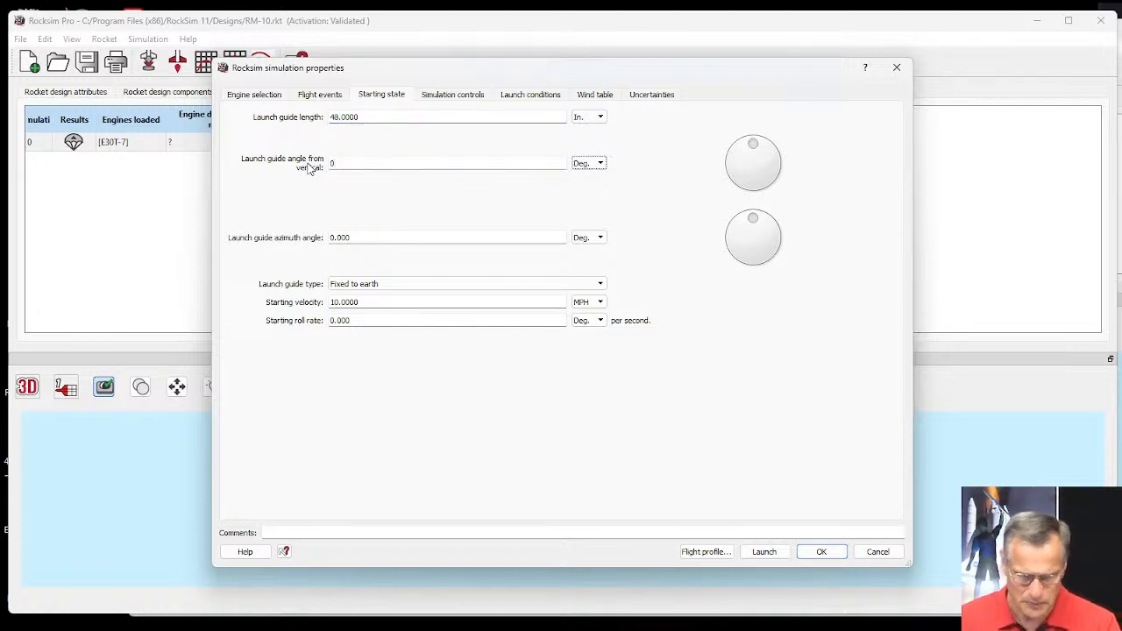
Review the simulation controls and launch conditions, and run the simulation with its 3D flight profile.
click(432, 100)
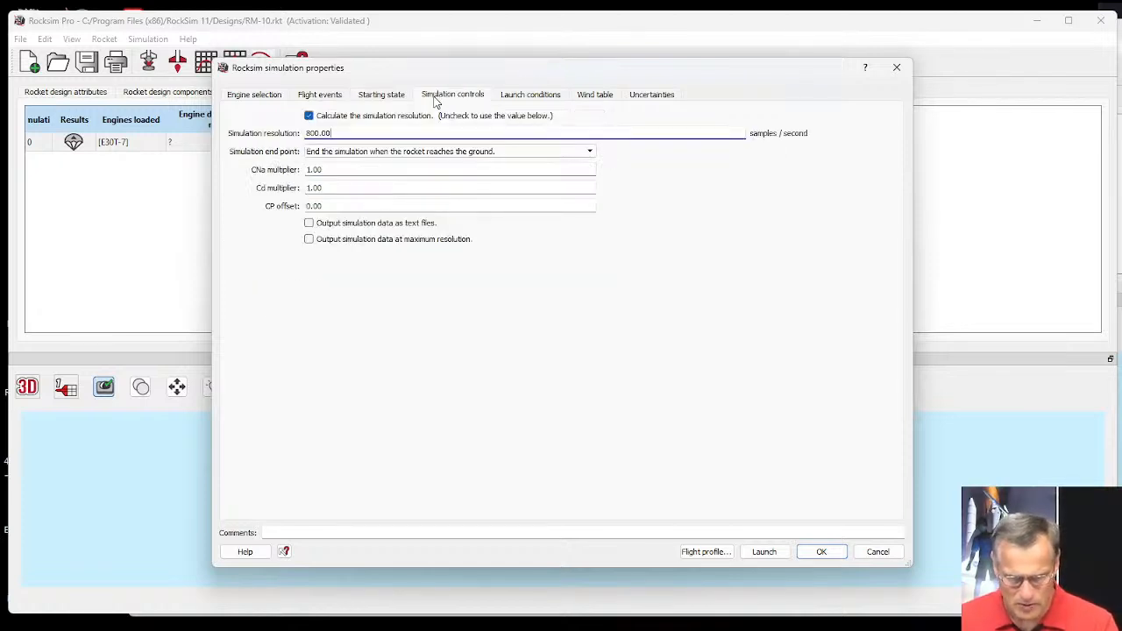
click(522, 98)
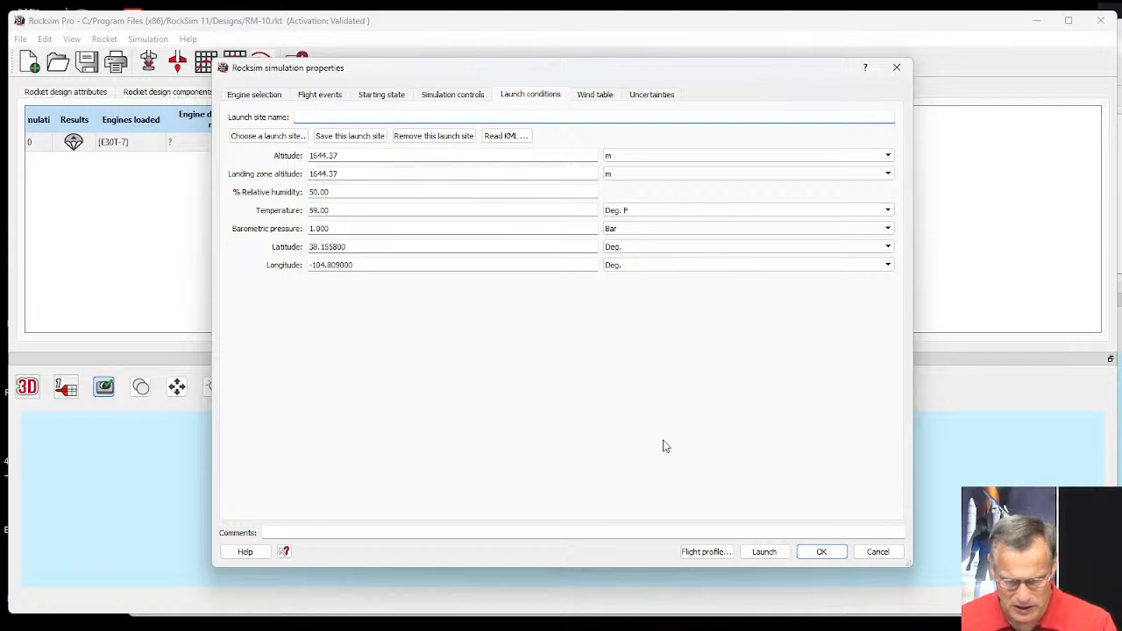
click(710, 550)
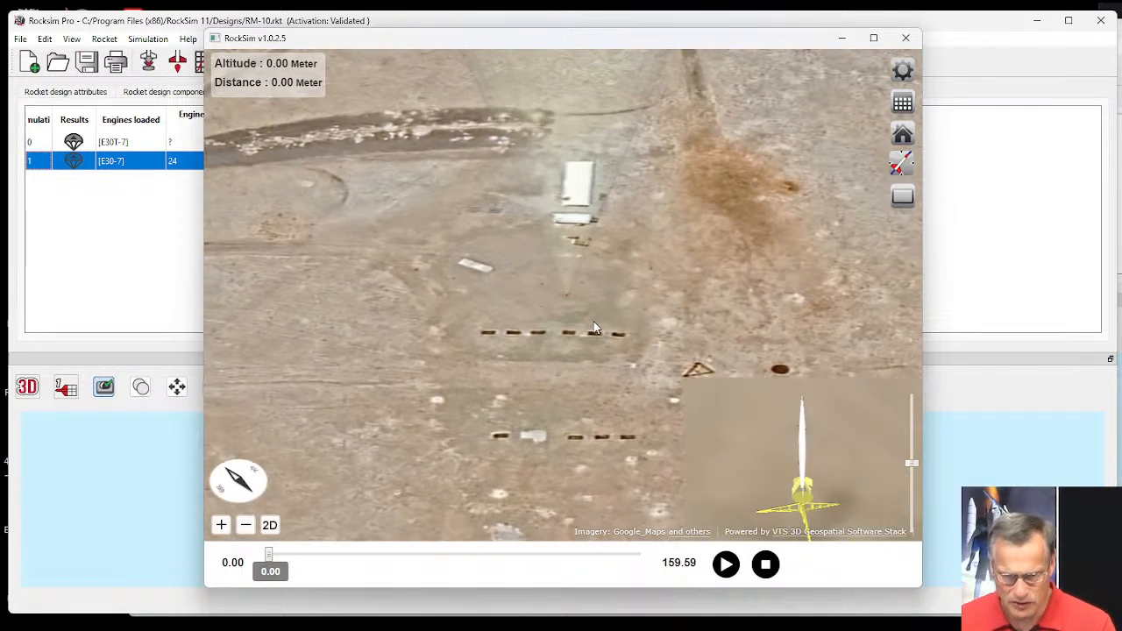
Examine the launch site from above and at an oblique angle in the 3D flight profile, and play the flight.
drag(599, 312, 431, 362)
drag(578, 311, 478, 313)
scroll(563, 287, down, 4)
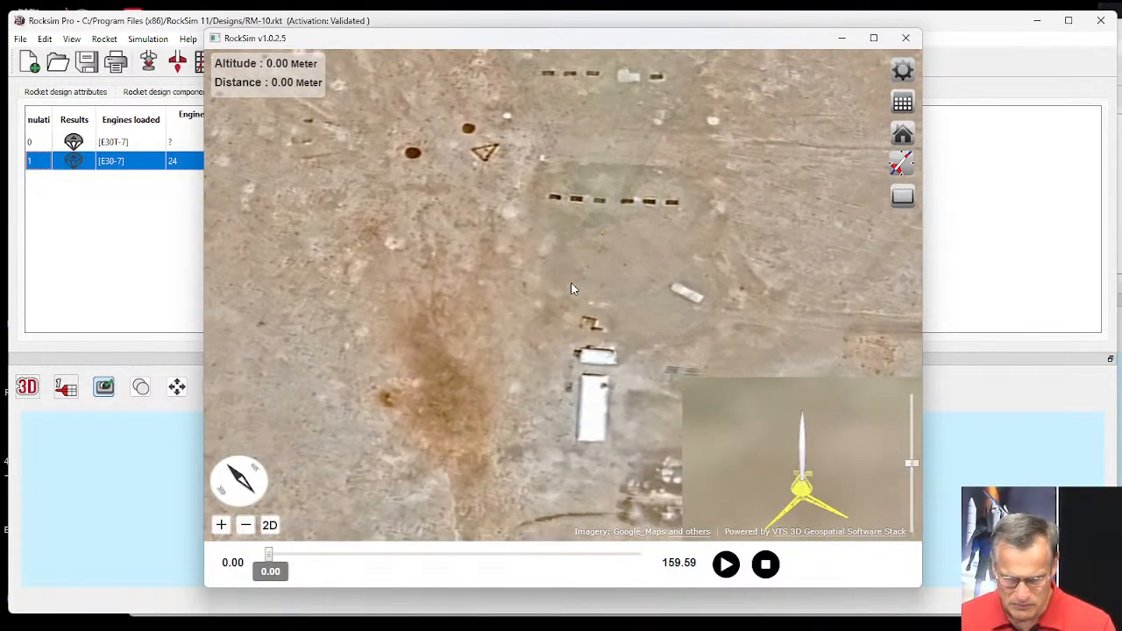
scroll(622, 266, down, 4)
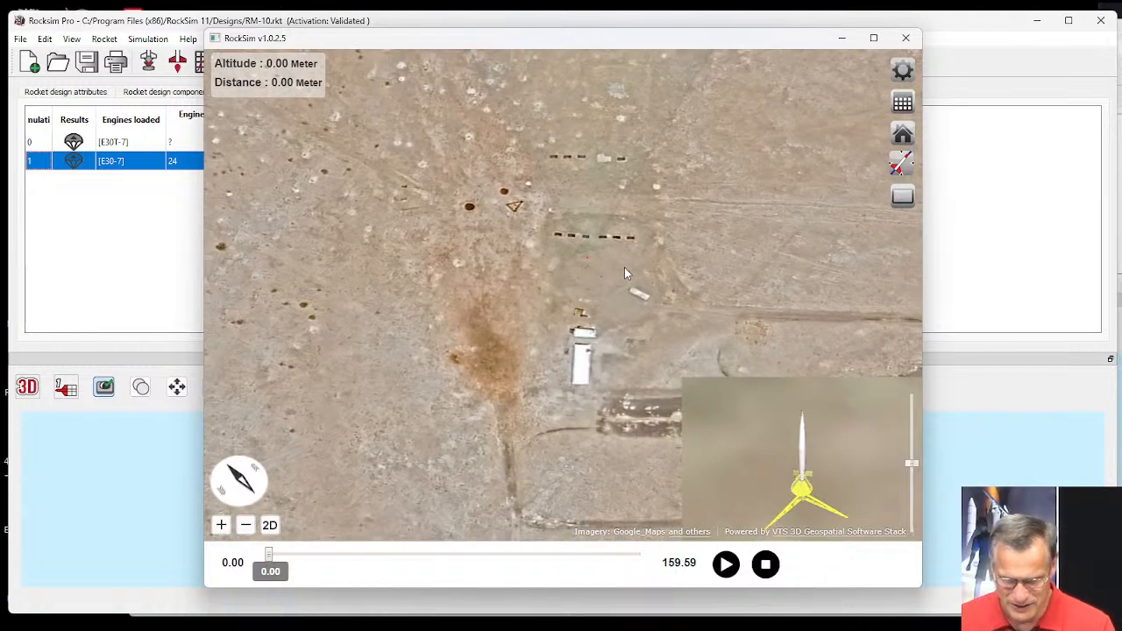
scroll(628, 272, down, 3)
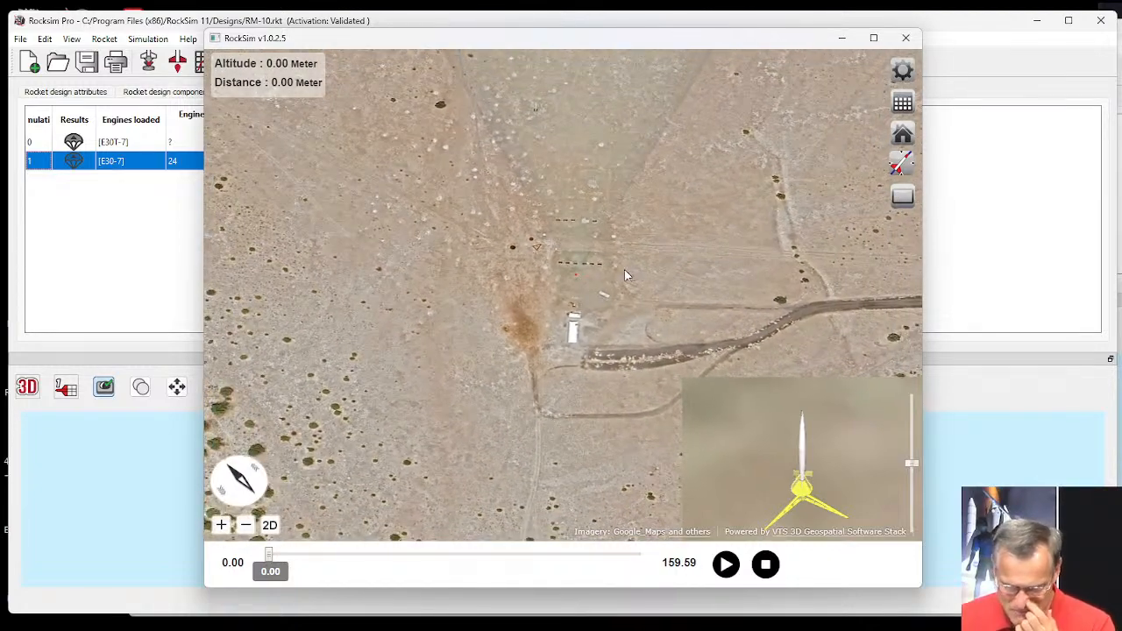
scroll(624, 269, up, 3)
scroll(598, 330, up, 3)
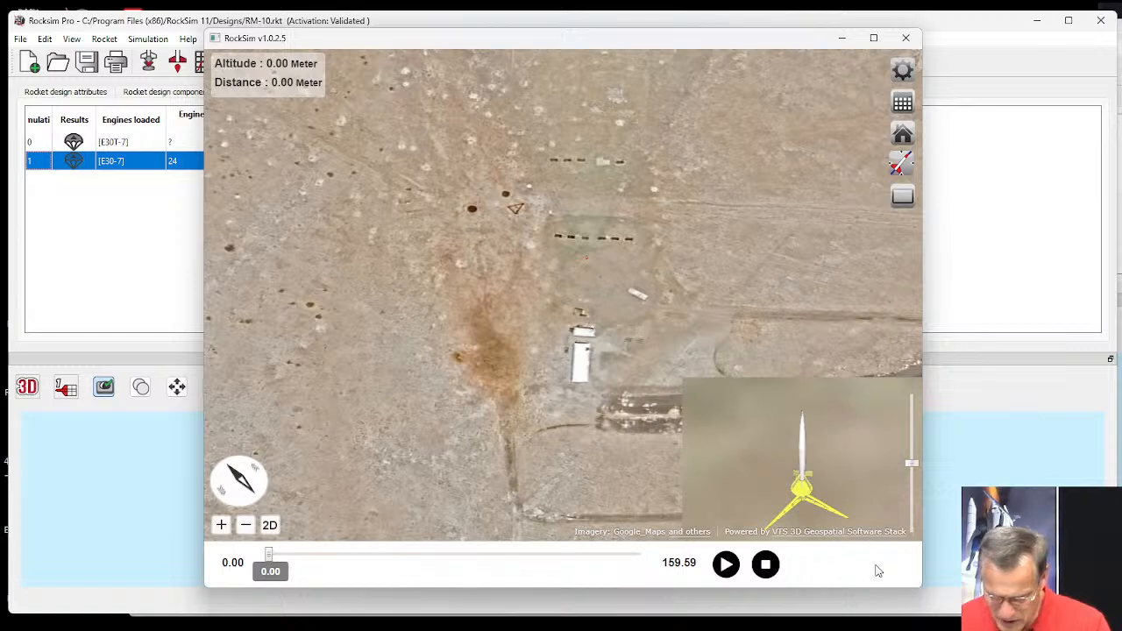
scroll(596, 337, down, 3)
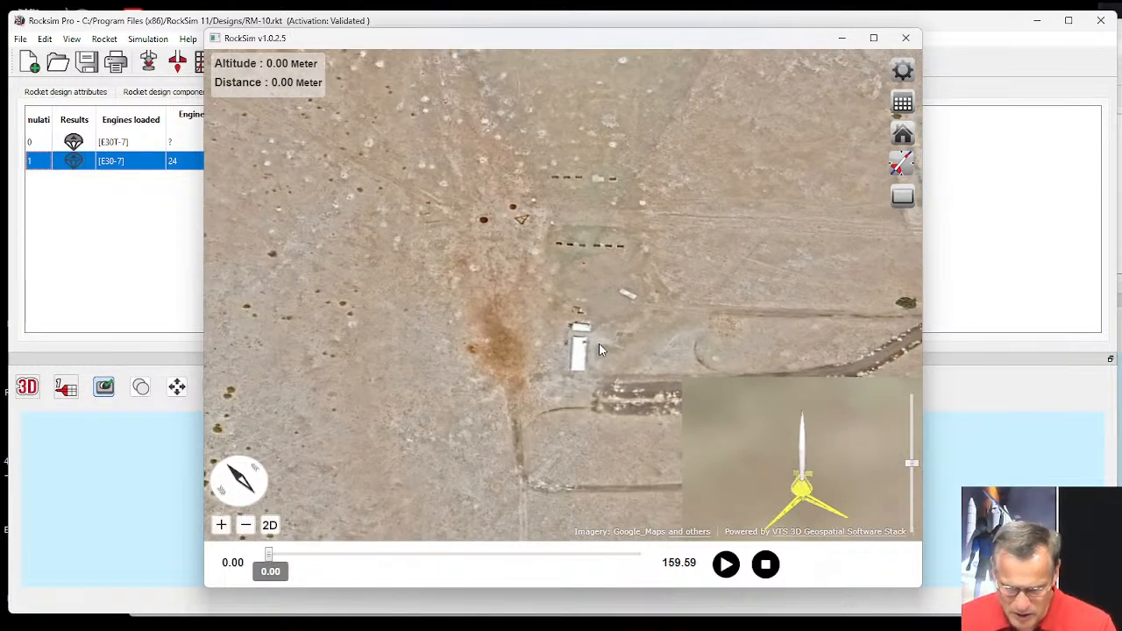
scroll(594, 330, down, 1)
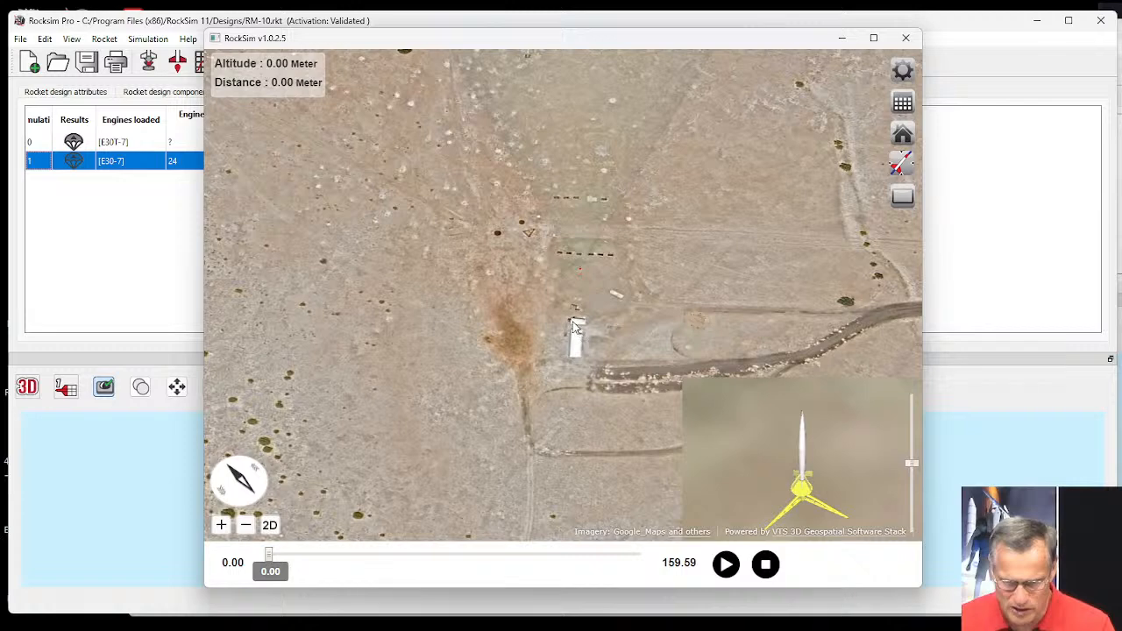
scroll(585, 325, up, 4)
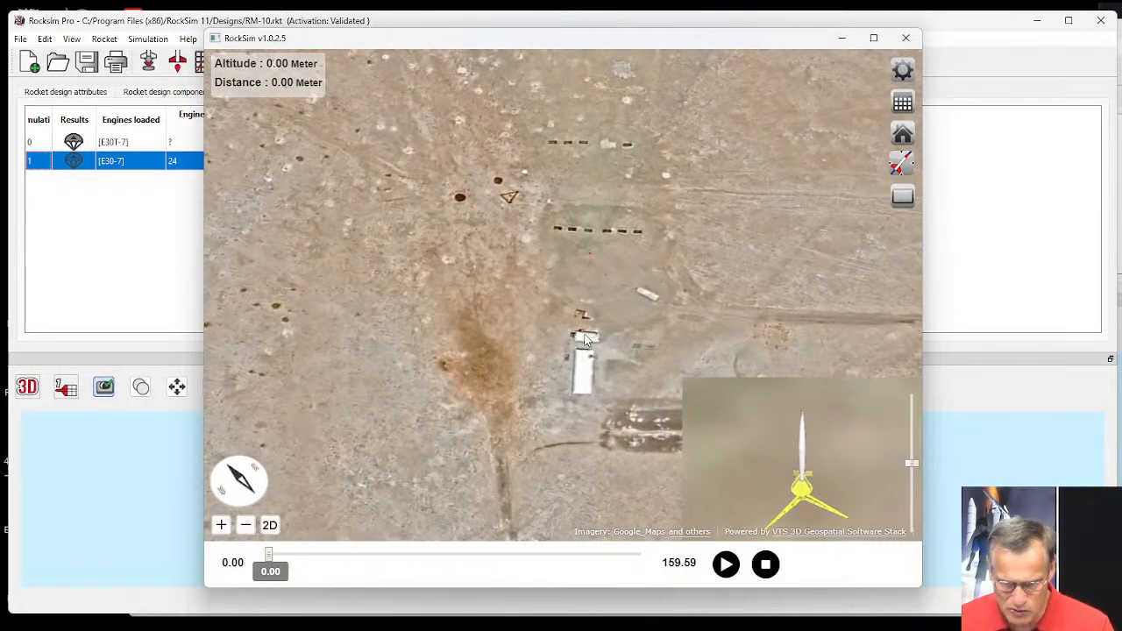
scroll(587, 324, up, 3)
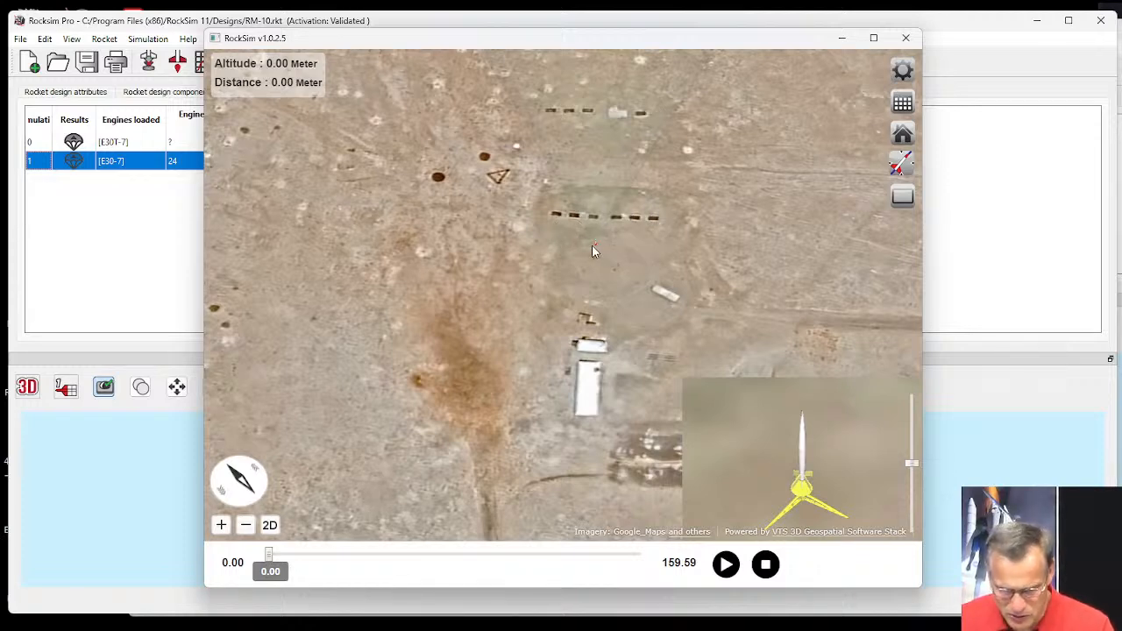
drag(597, 248, 542, 200)
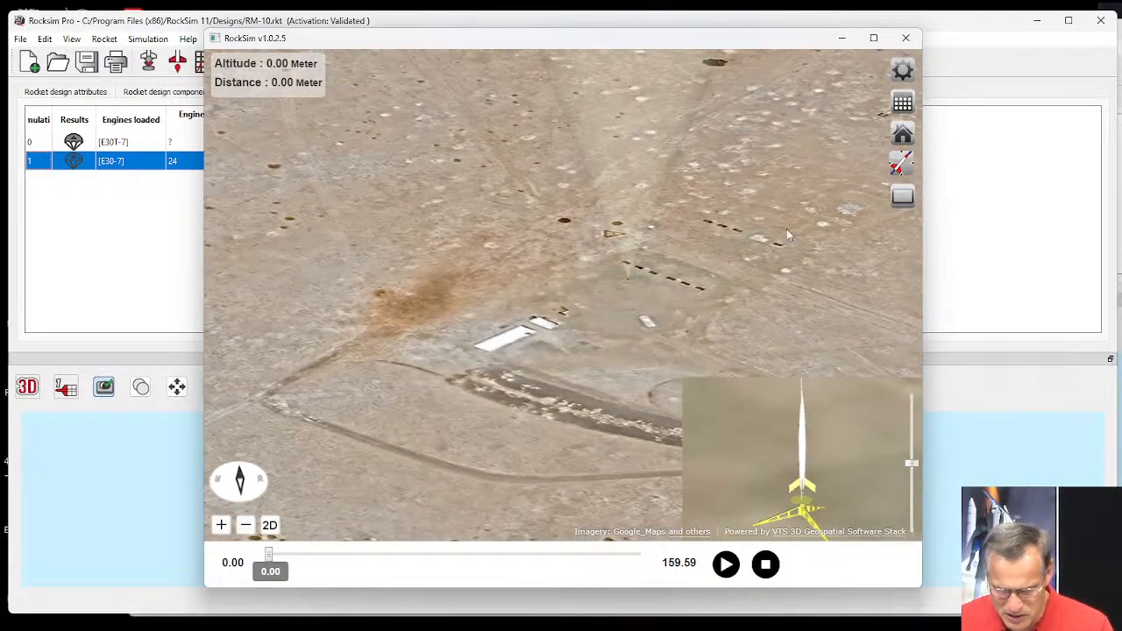
click(727, 567)
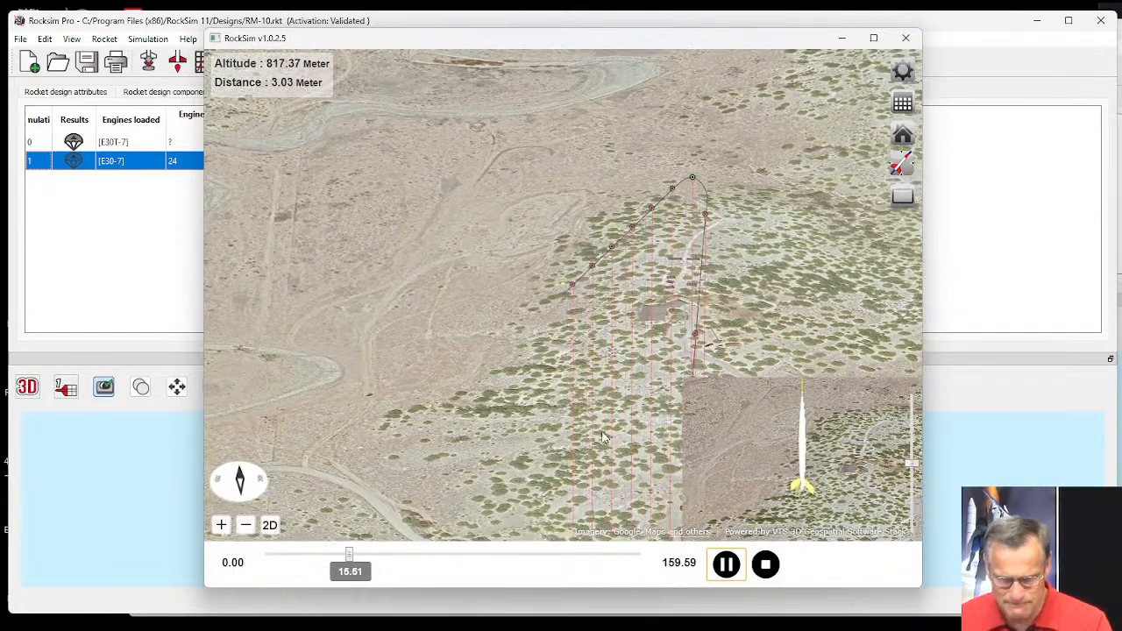
Advance the 3D flight playback to the landing at 159.59 seconds and view the area around the touchdown point.
drag(351, 555, 638, 554)
scroll(621, 289, down, 3)
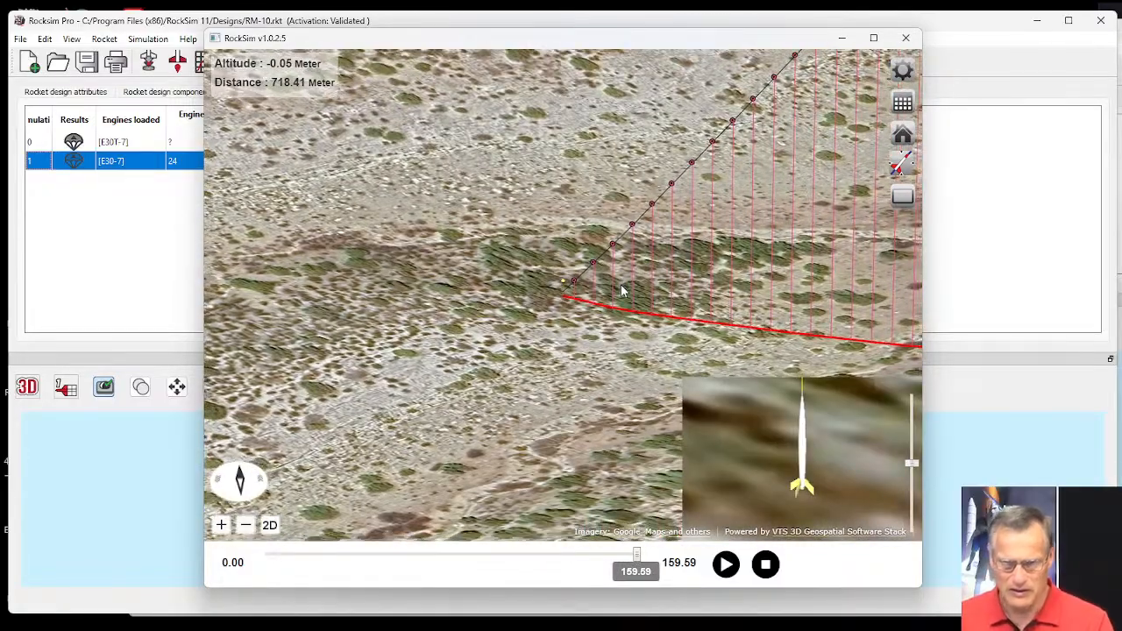
scroll(586, 322, down, 6)
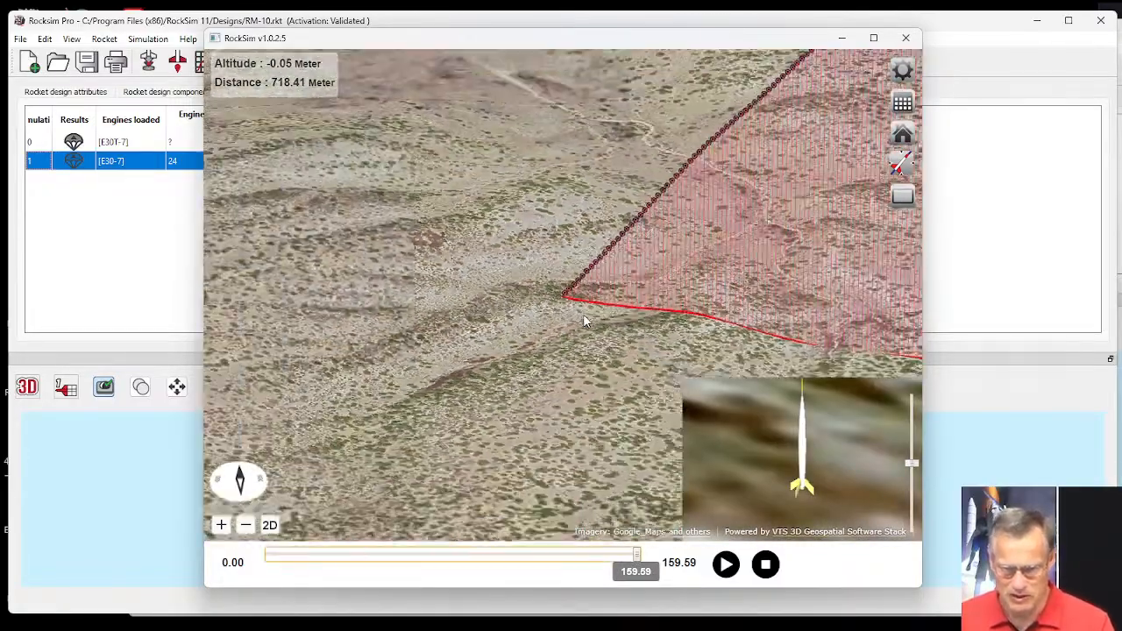
scroll(584, 321, down, 3)
key(super)
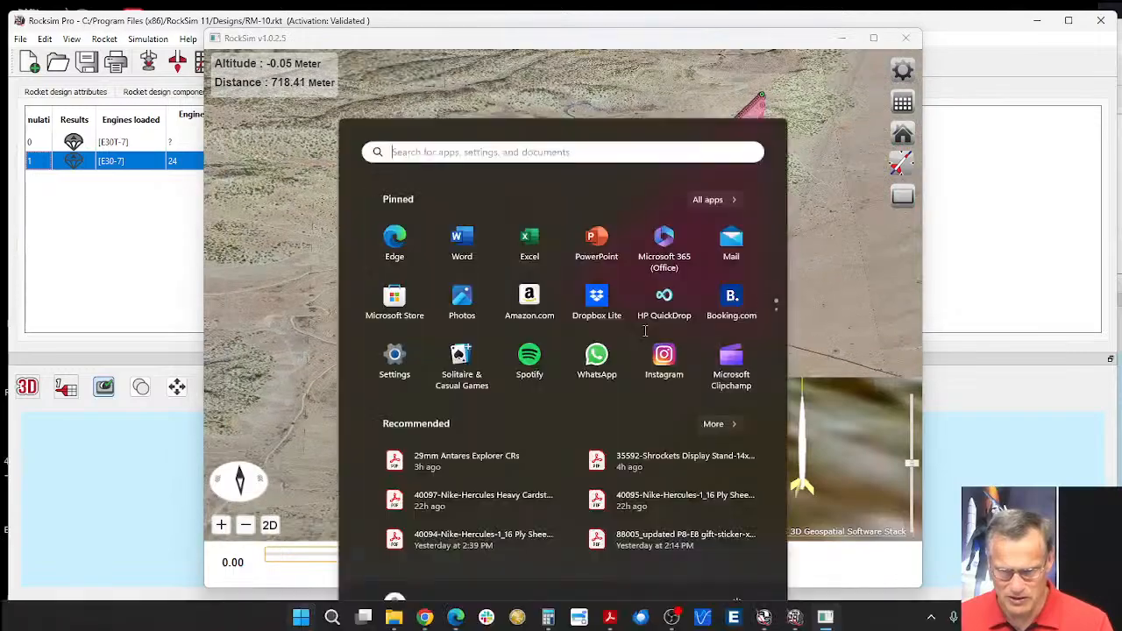
click(818, 243)
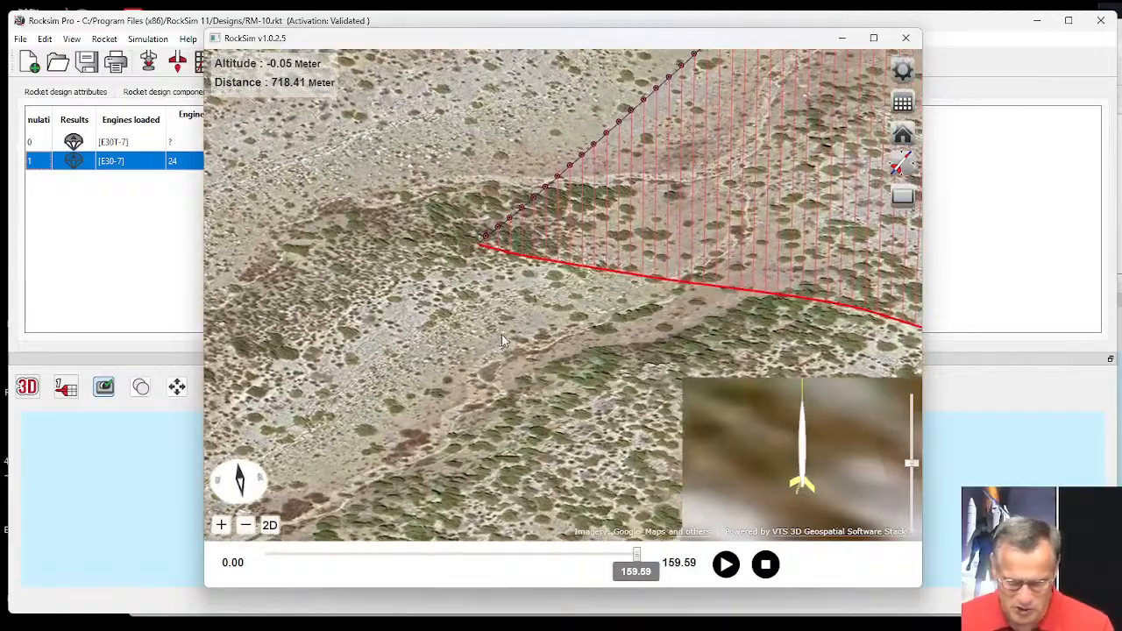
Examine the flight path and surrounding terrain from low, overhead and opposite angles, and close the 3D flight profile.
drag(503, 341, 525, 297)
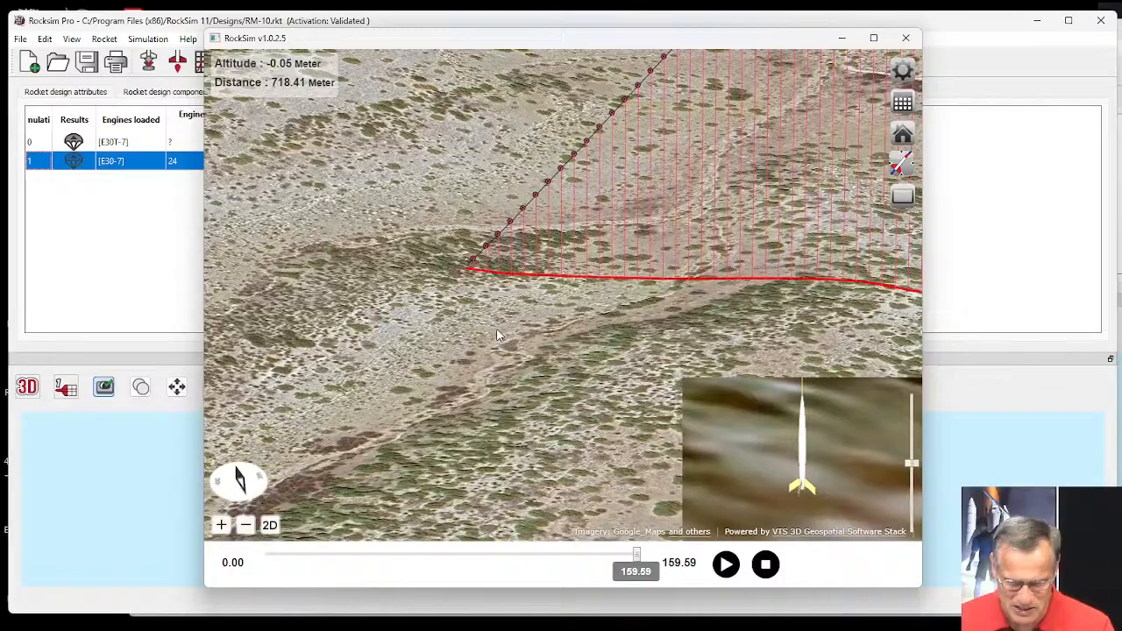
drag(497, 335, 507, 298)
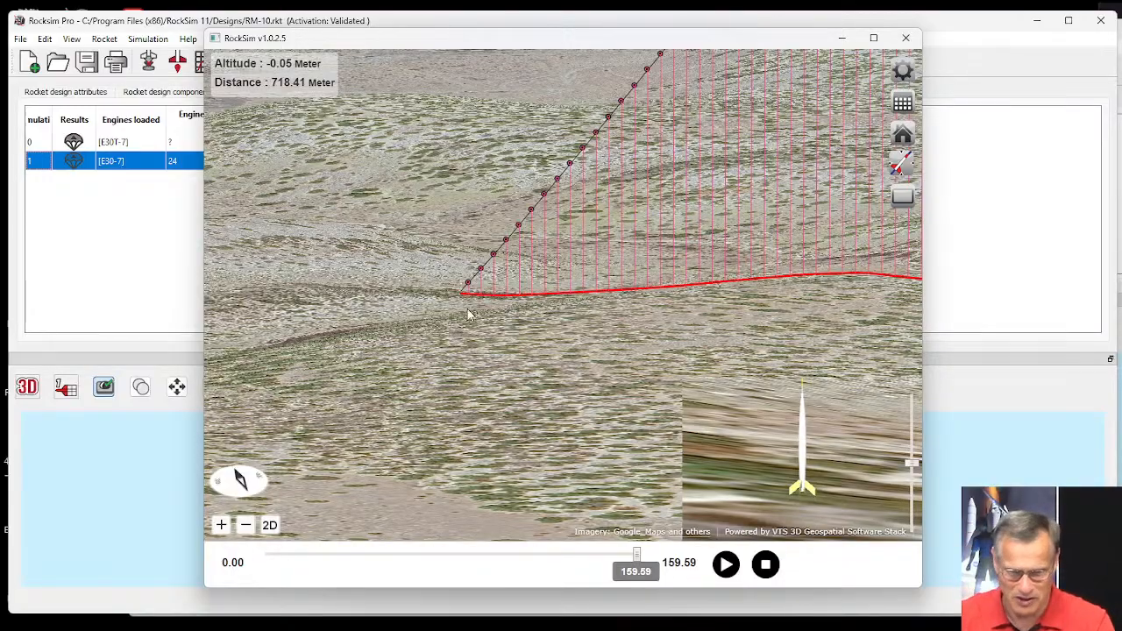
scroll(468, 314, up, 5)
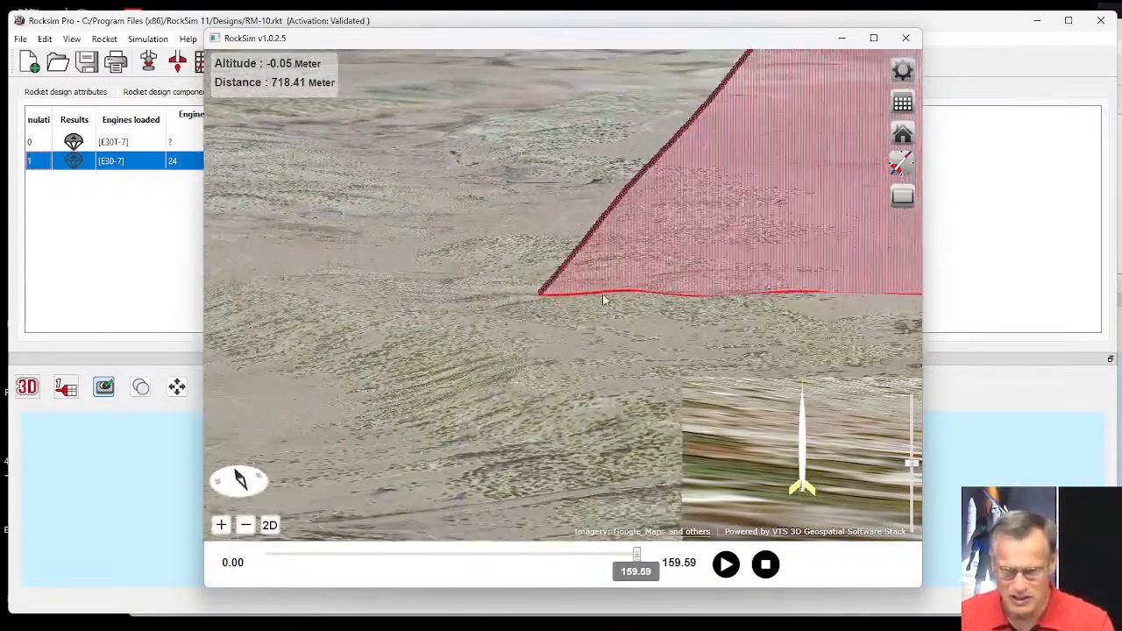
drag(603, 300, 538, 334)
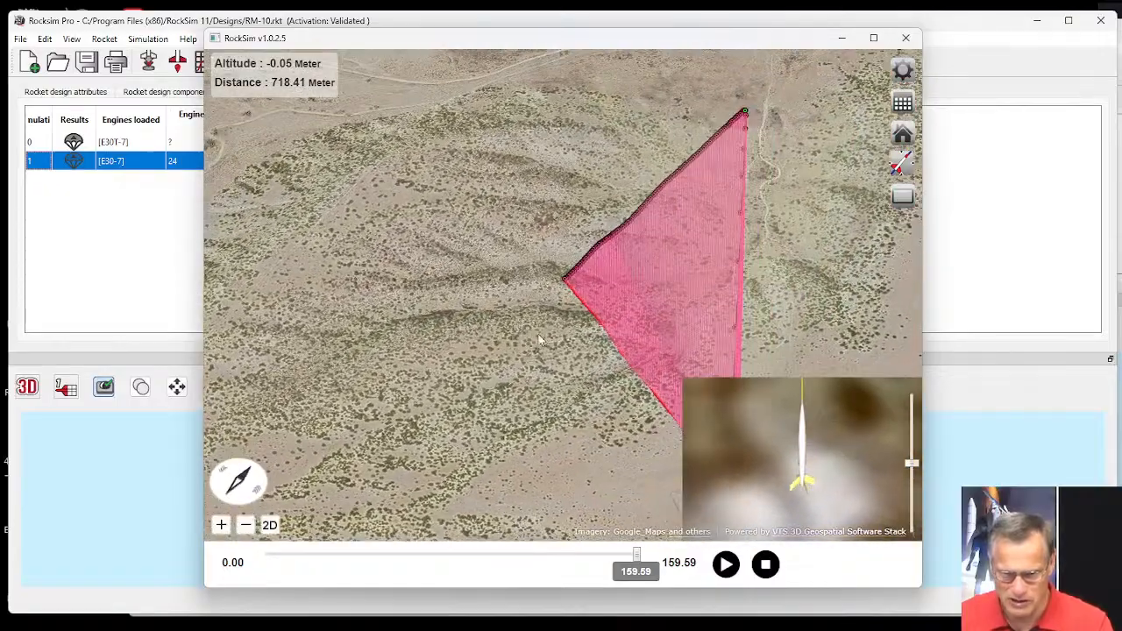
scroll(547, 332, down, 5)
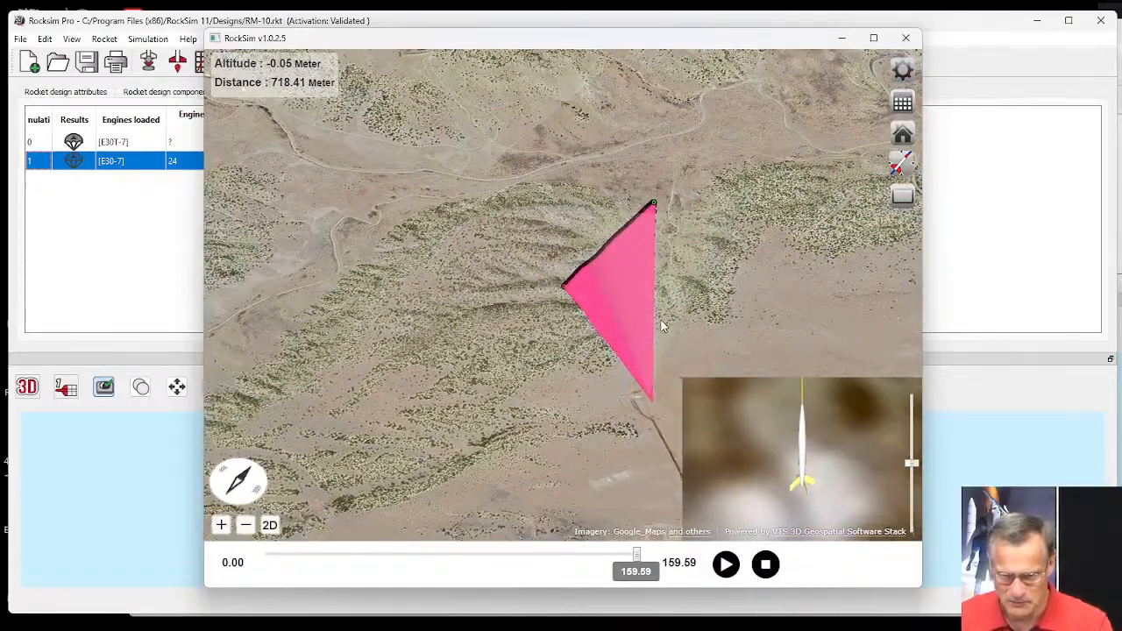
drag(662, 326, 699, 279)
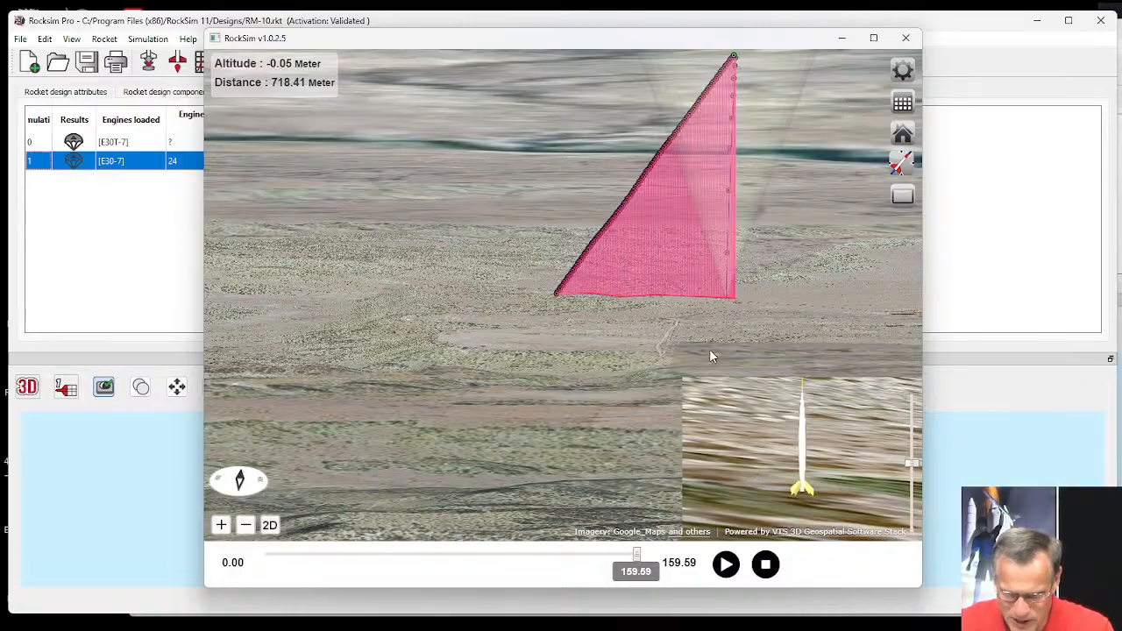
drag(627, 348, 485, 341)
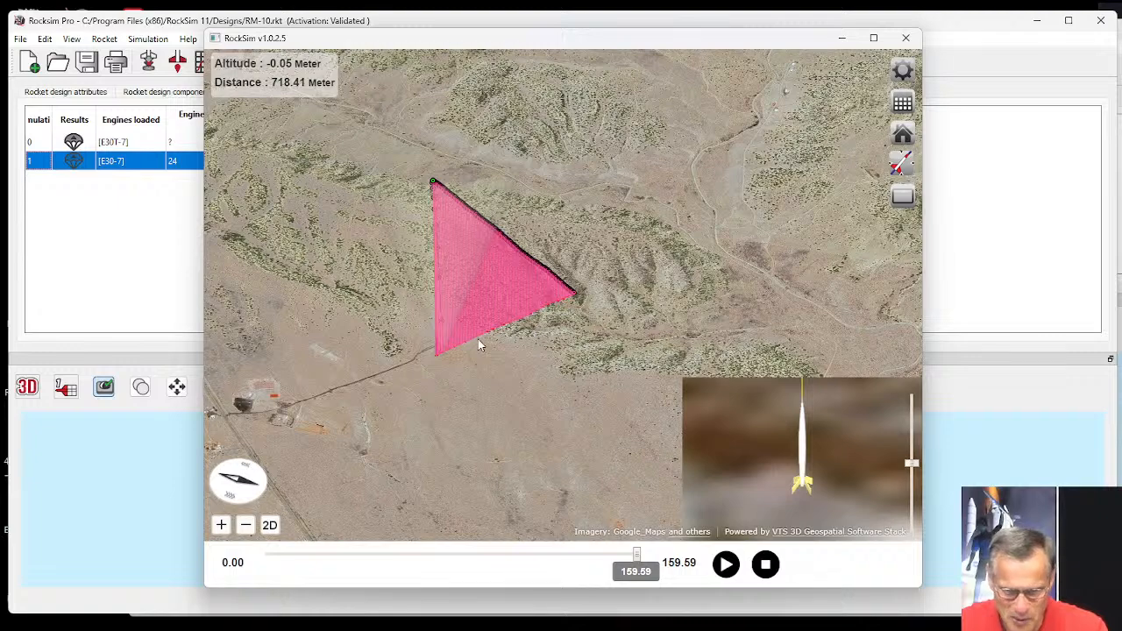
drag(478, 369, 507, 372)
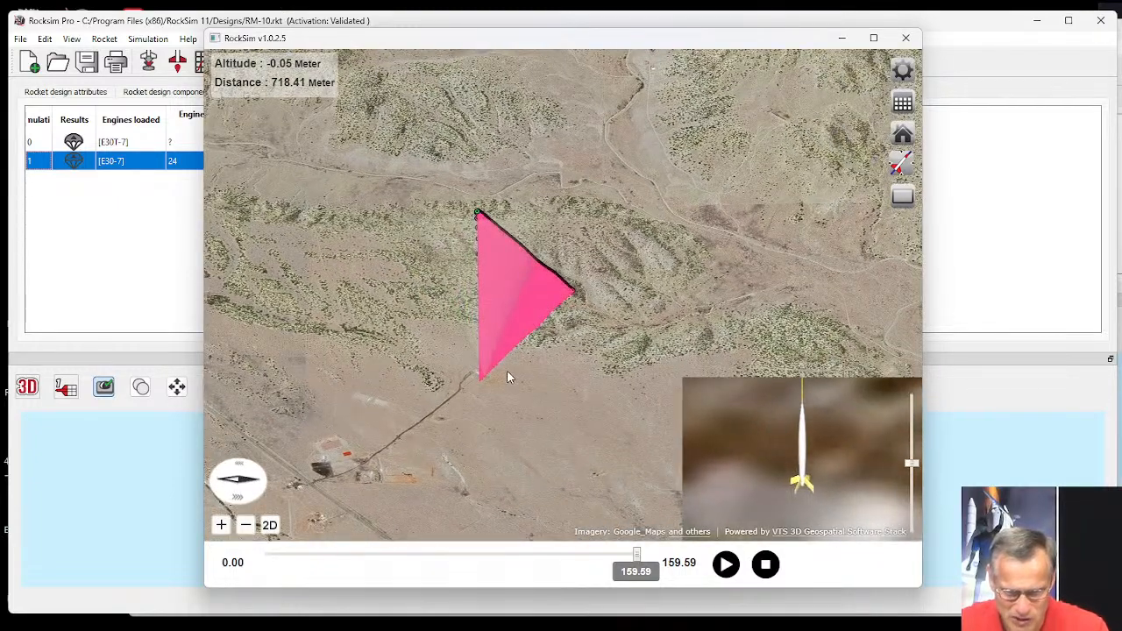
click(905, 39)
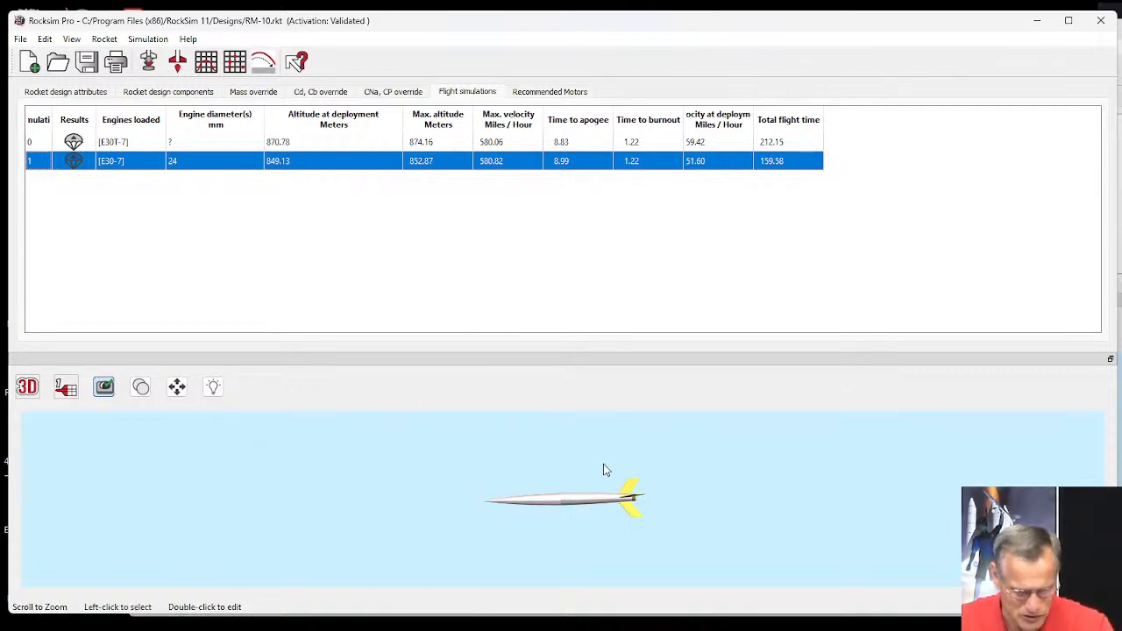
Inspect the rocket's body and fins from several angles in 3D, and switch the design display to the 2D side view.
scroll(609, 474, up, 5)
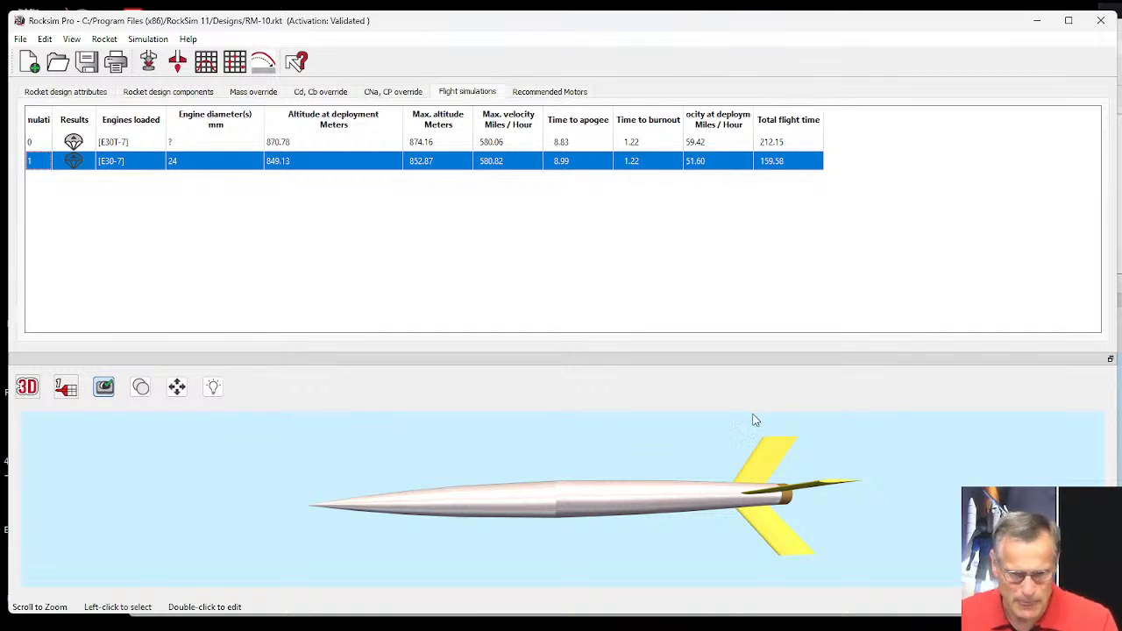
click(718, 424)
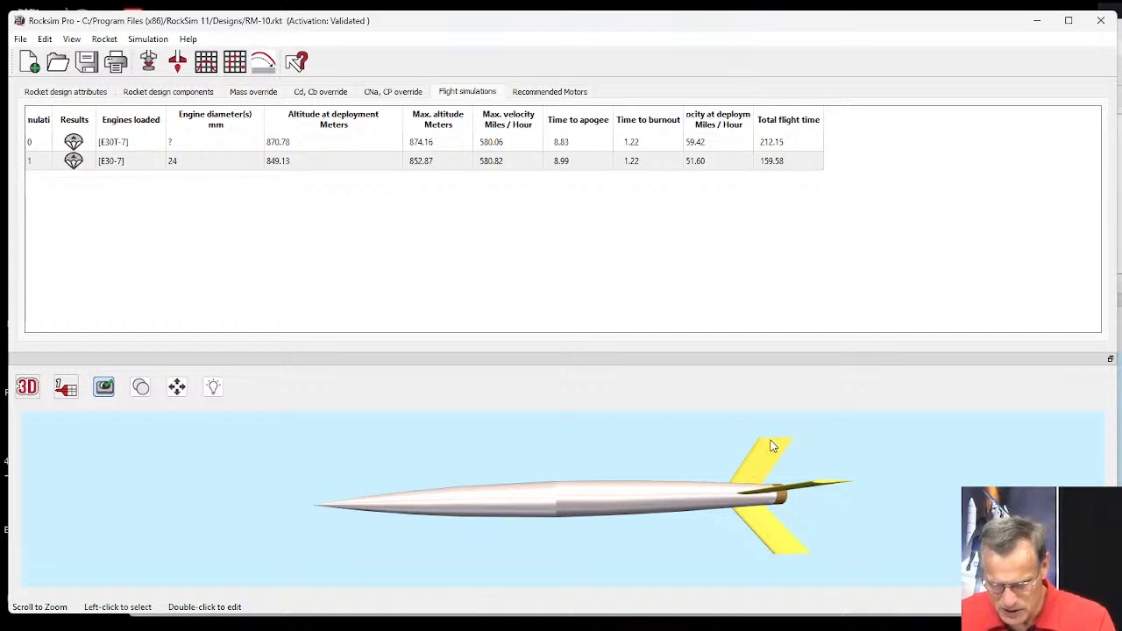
drag(772, 446, 755, 486)
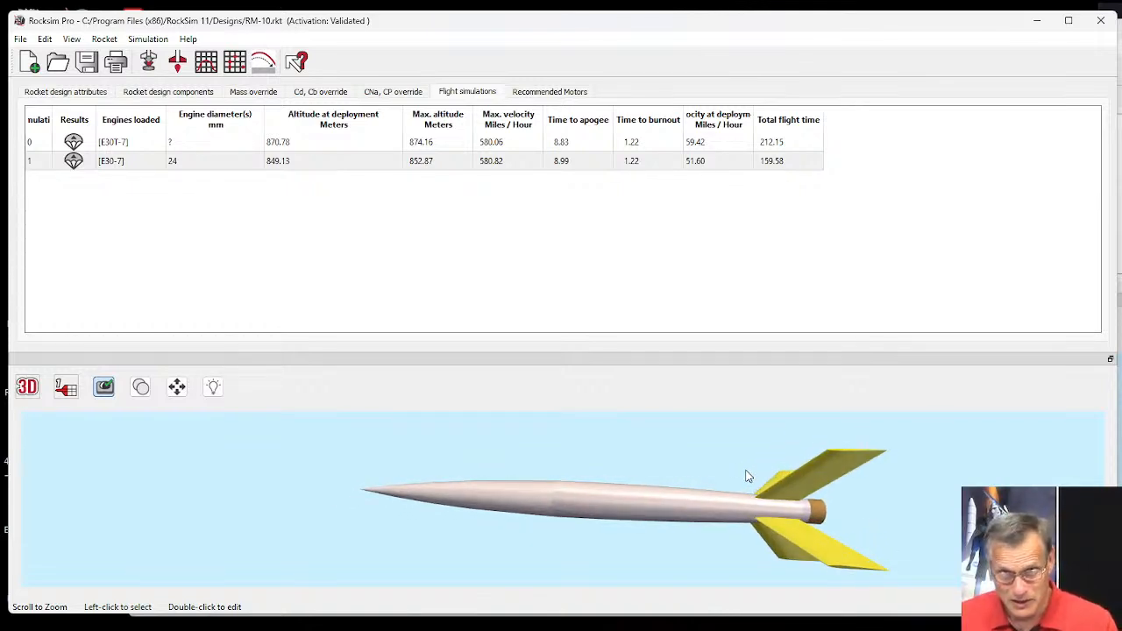
drag(775, 469, 747, 448)
click(27, 387)
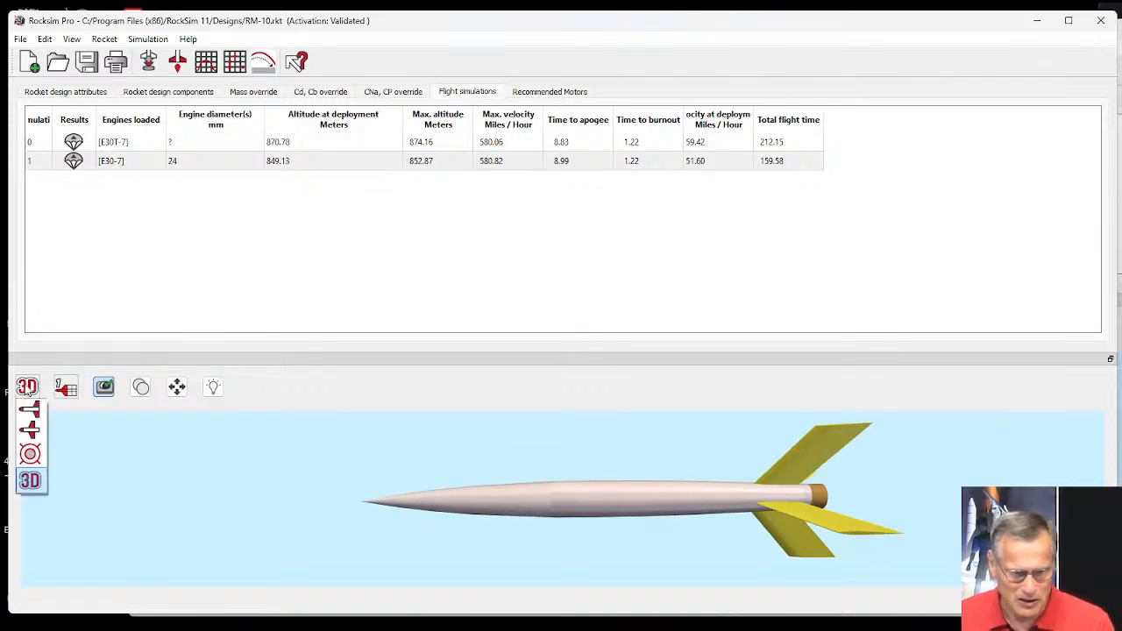
click(31, 409)
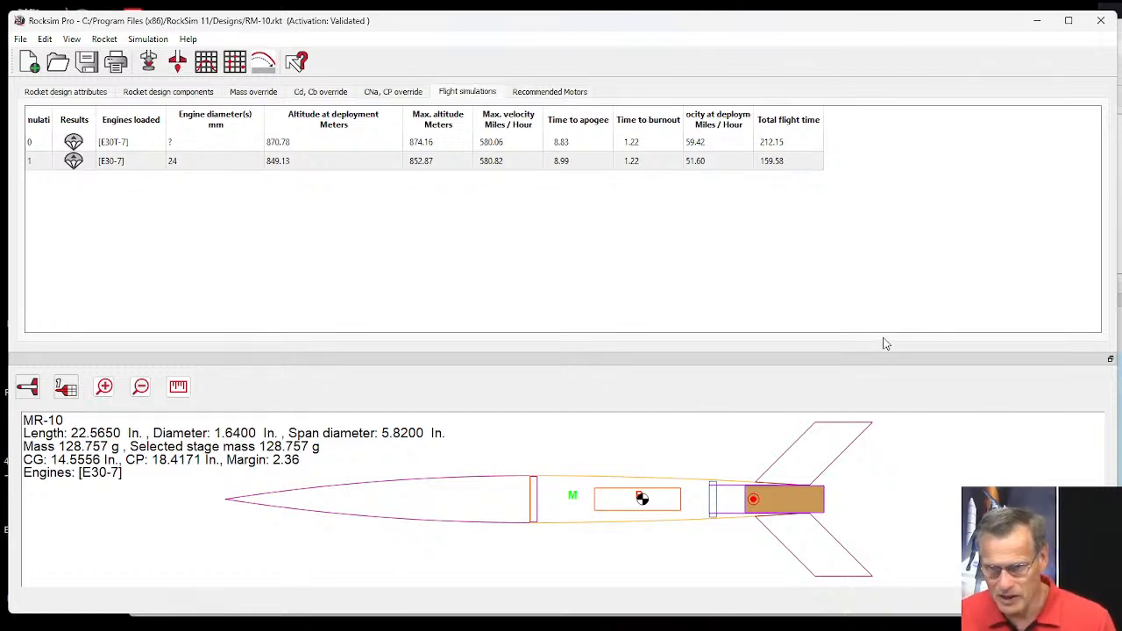
Minimize the RockSim Pro and RockSim windows, and close the RM-10 reference PDF and the Calculator.
click(1037, 26)
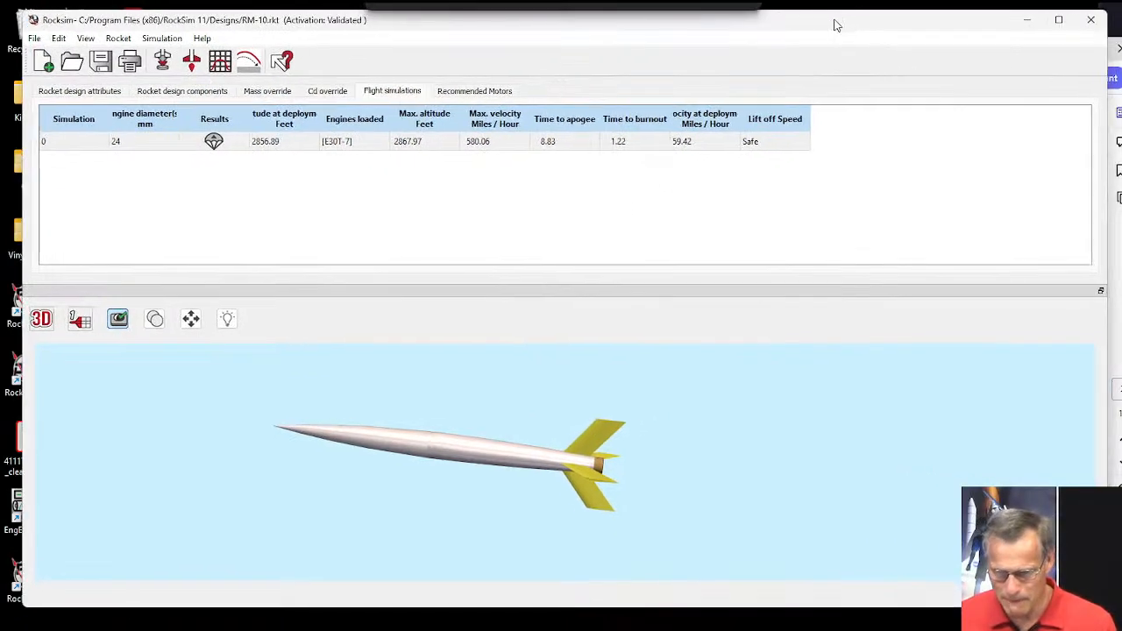
click(1010, 26)
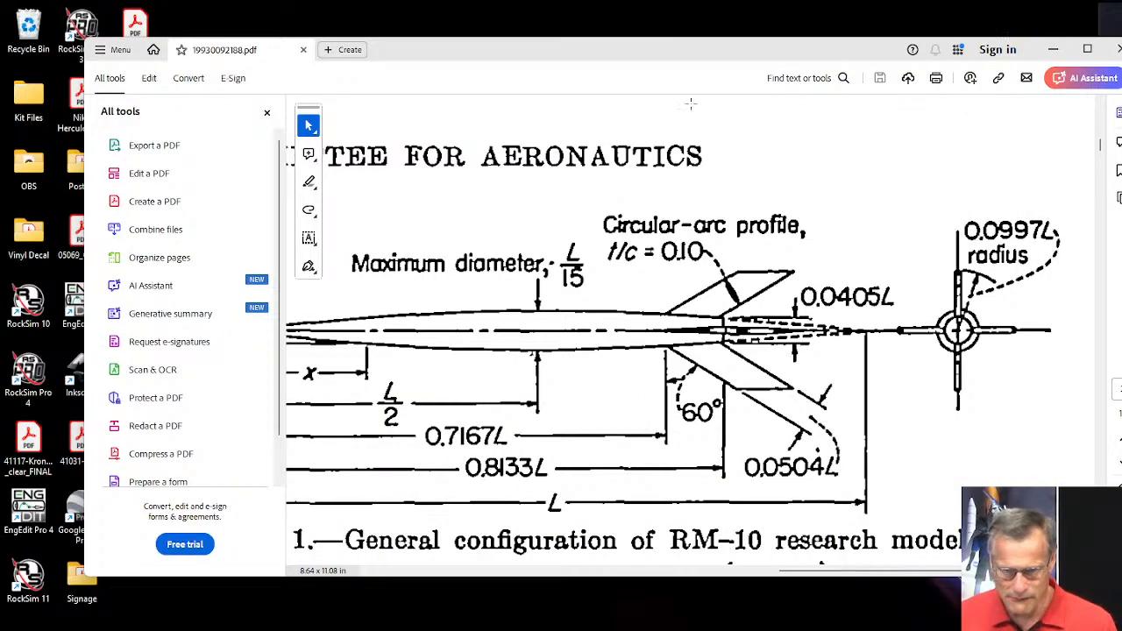
click(1113, 49)
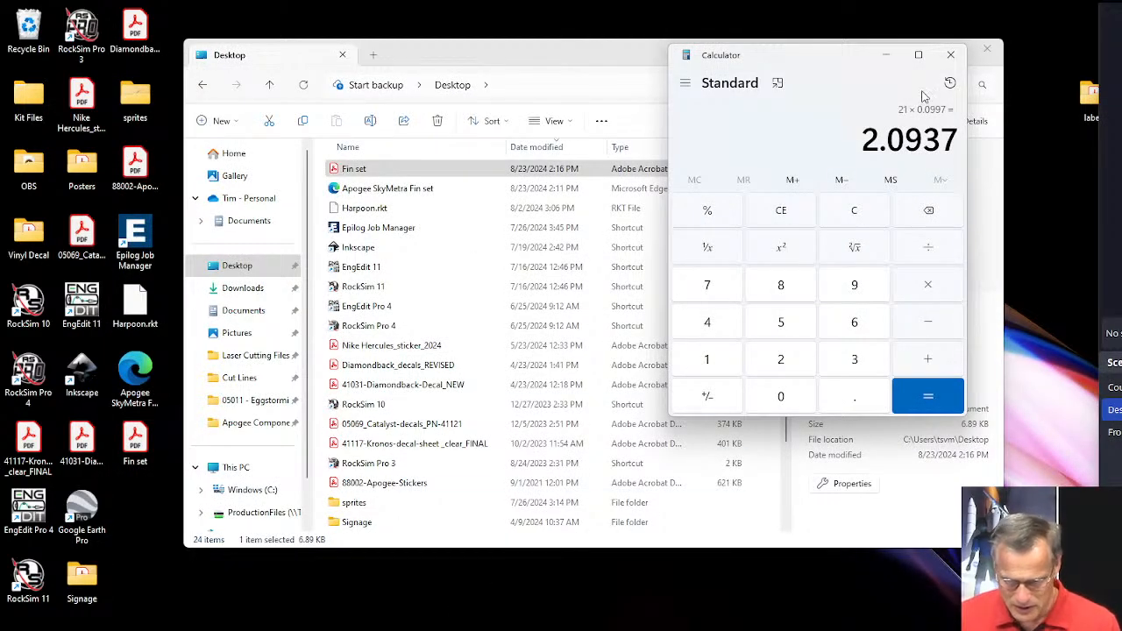
click(949, 54)
Switch to the Edge browser, bring its window fully into view, and load the National Association of Rocketry site, nar.org.
mouse_move(440, 629)
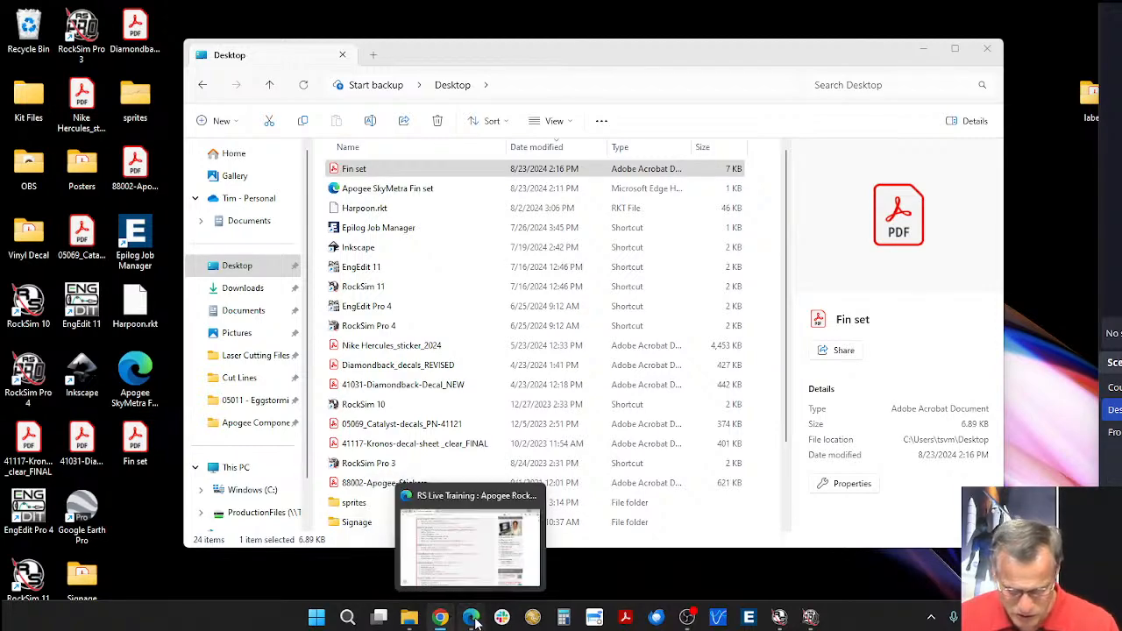
click(474, 621)
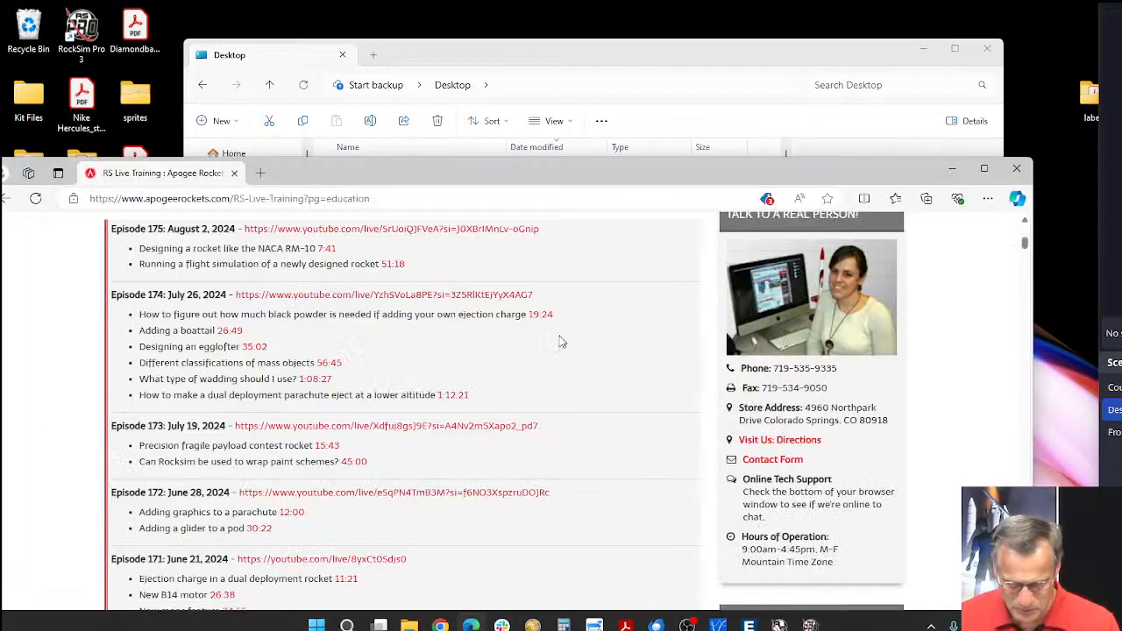
drag(591, 160, 634, 32)
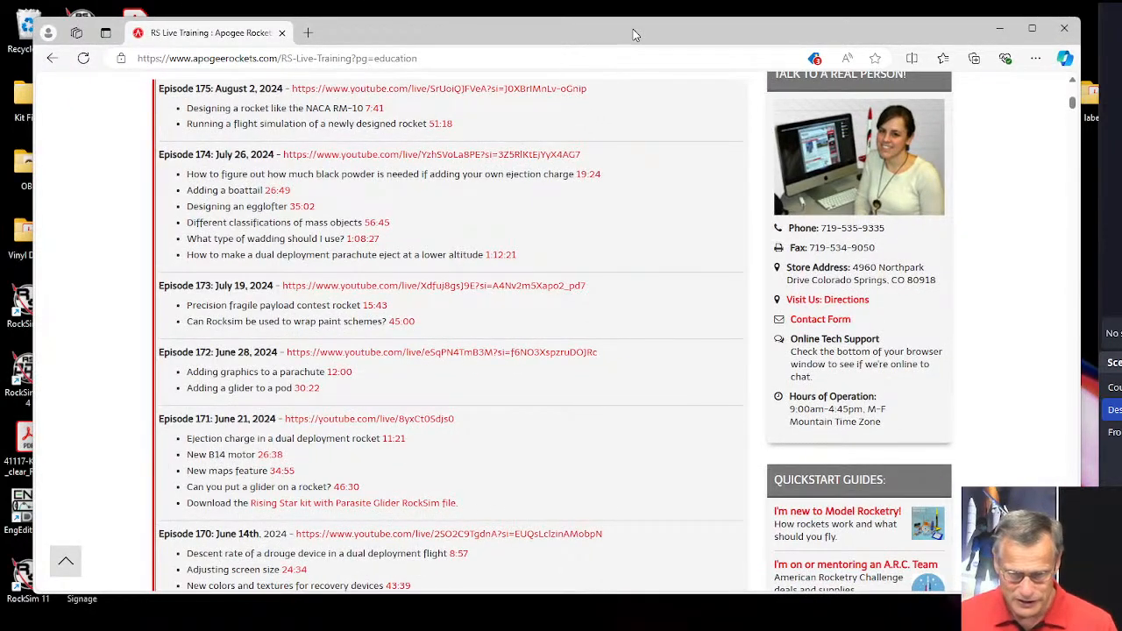
click(469, 58)
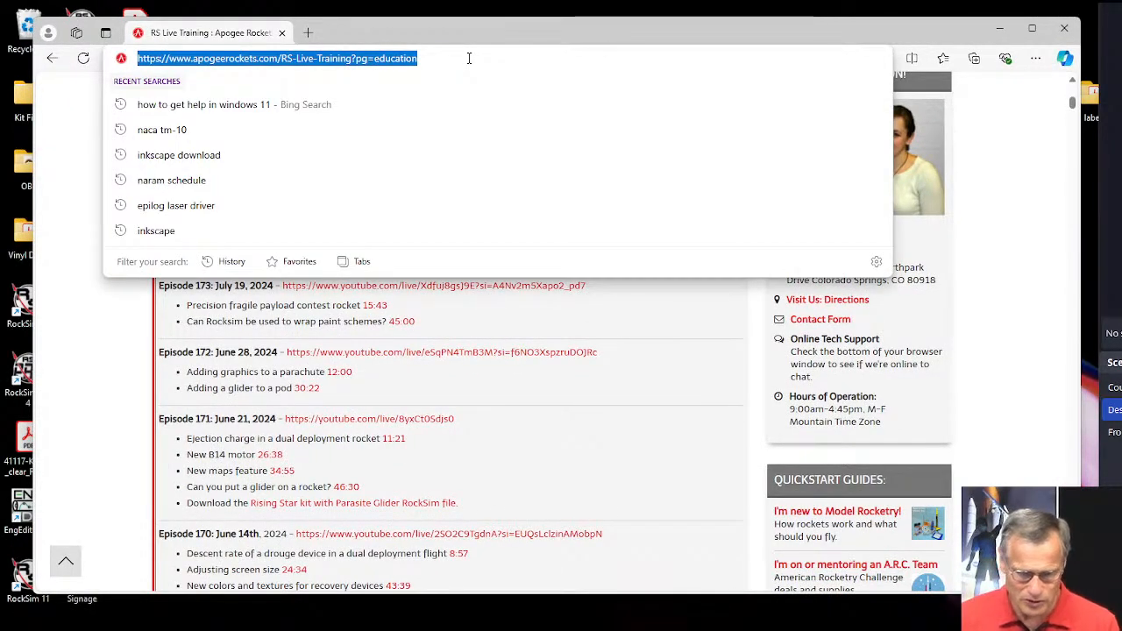
text(nar.org)
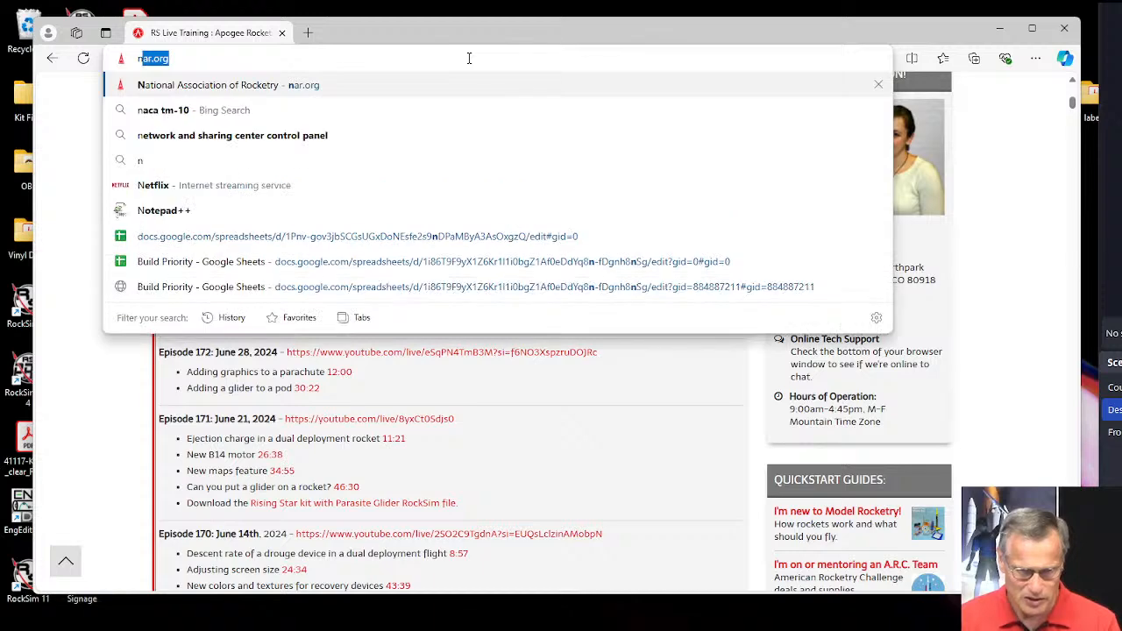
key(Return)
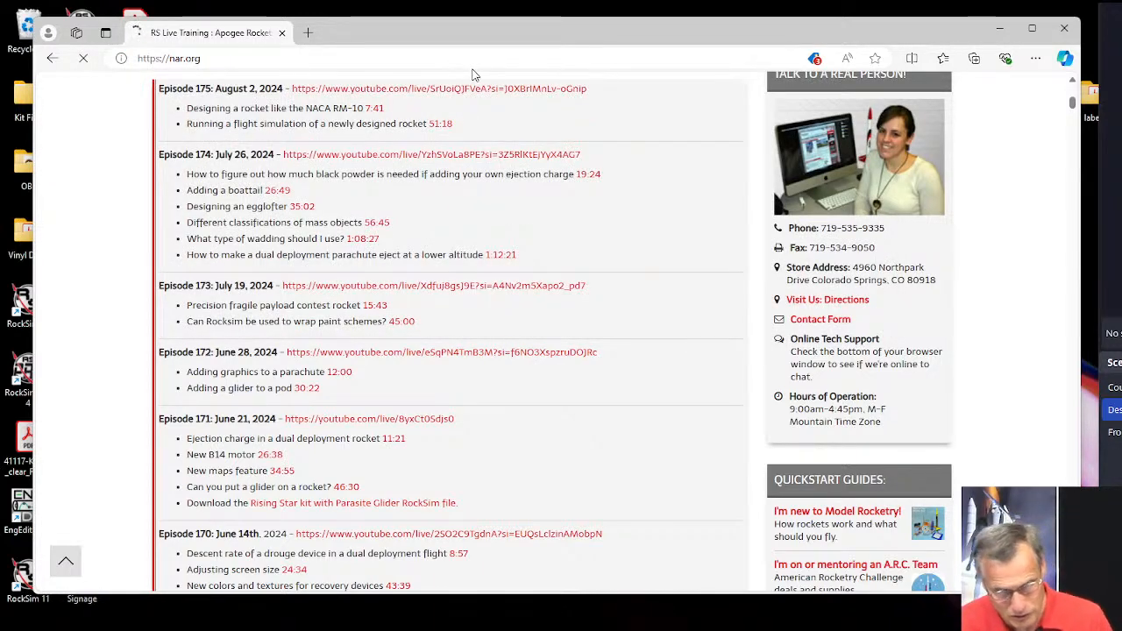
Open the Tripoli Rocketry Association site, tripoli.org, in a new browser tab.
click(309, 34)
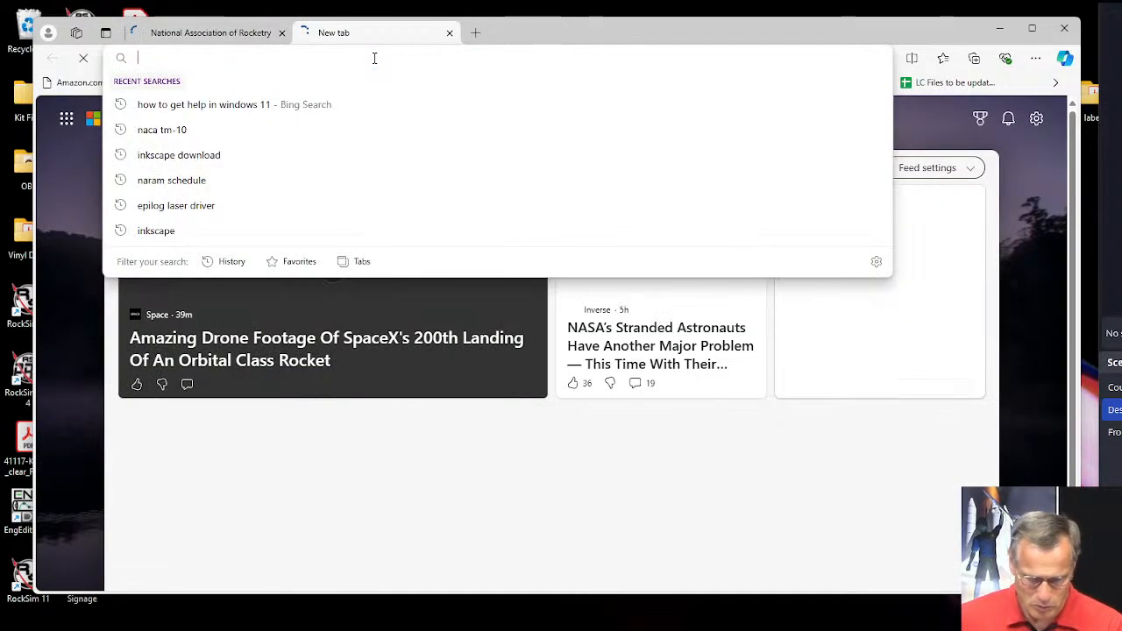
text(tripoli.org)
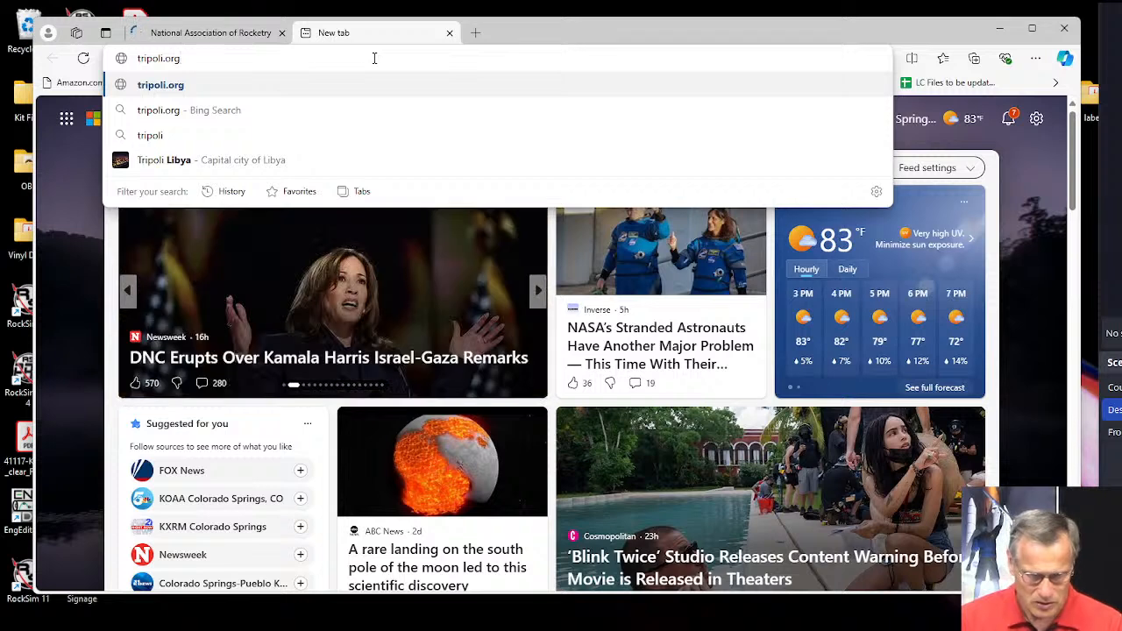
key(Return)
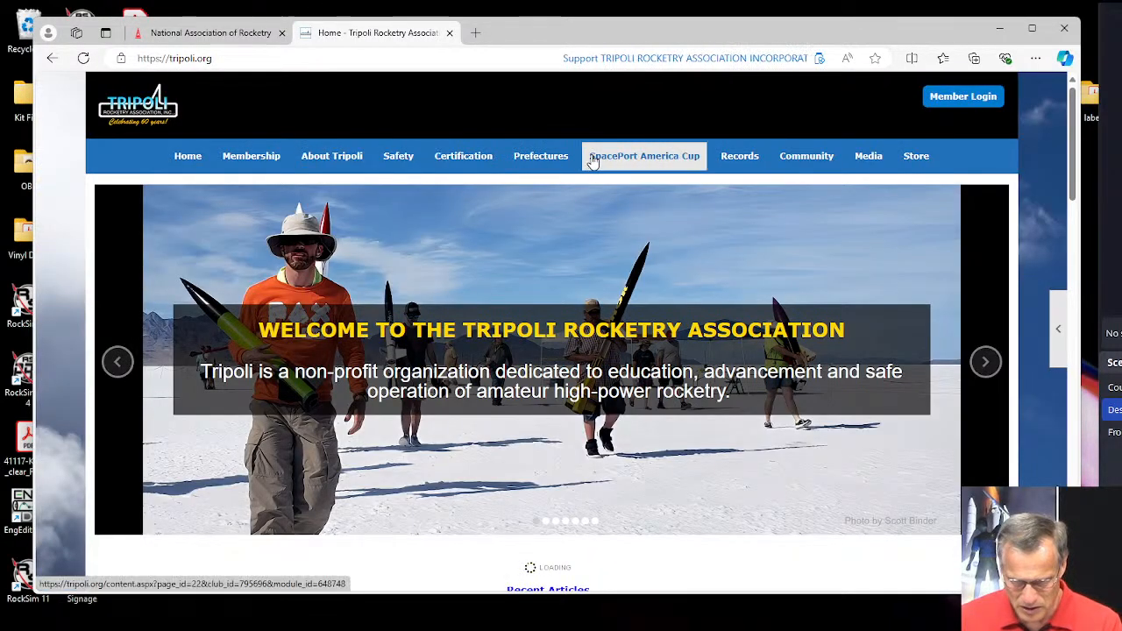
Open the Tripoli Motor Testing page, and review the Quest B14T motor's data from its 2024 certification list.
mouse_move(349, 158)
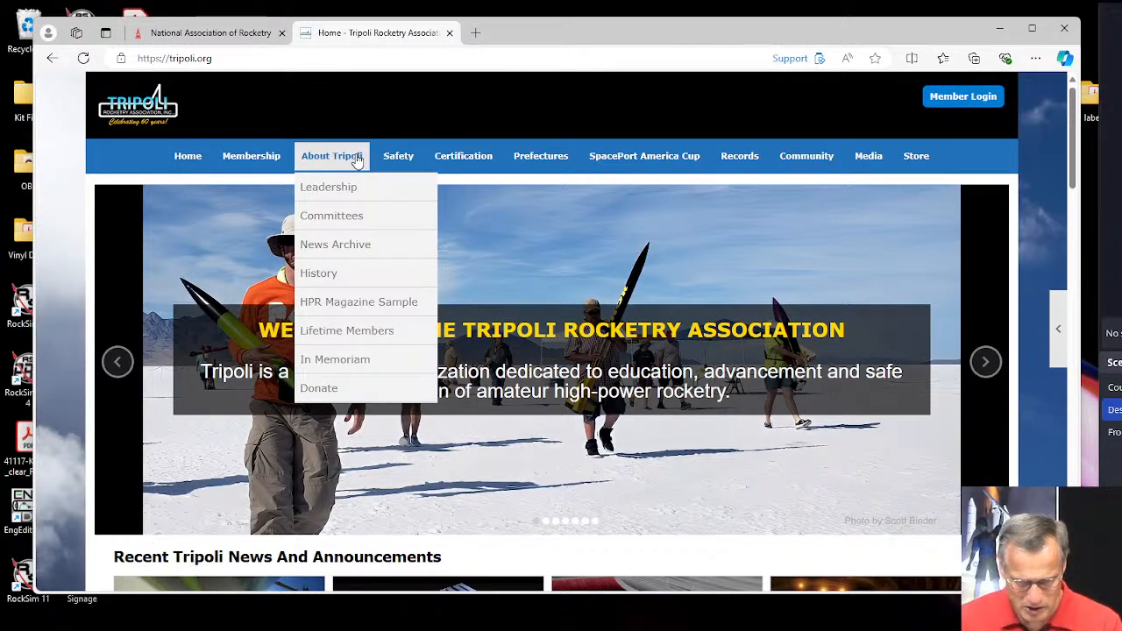
mouse_move(403, 160)
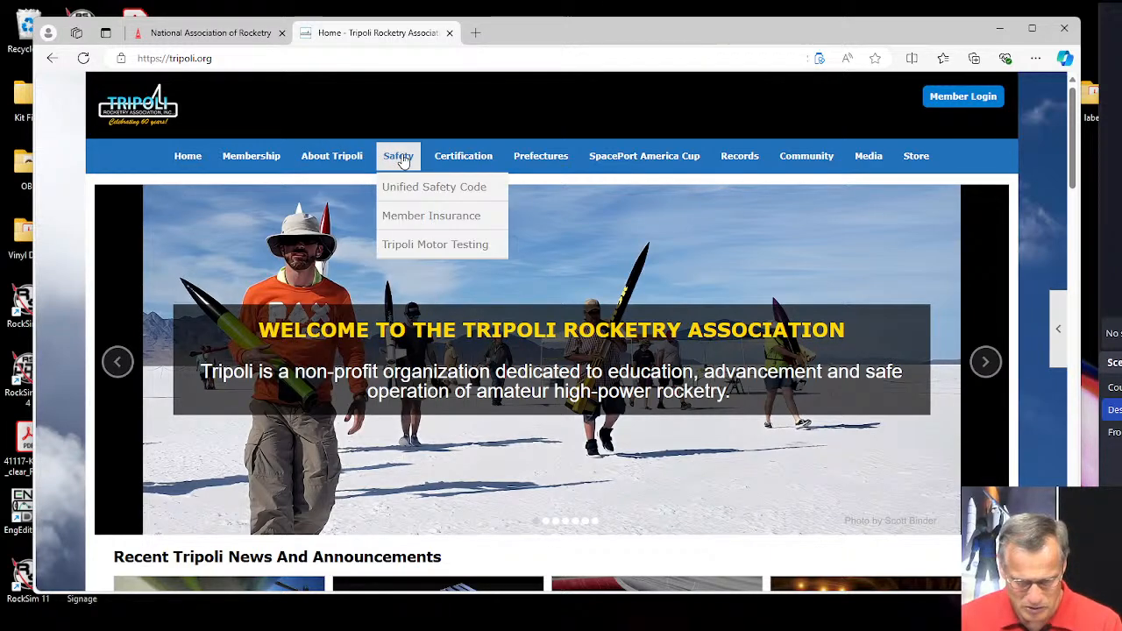
click(416, 246)
scroll(415, 246, down, 2)
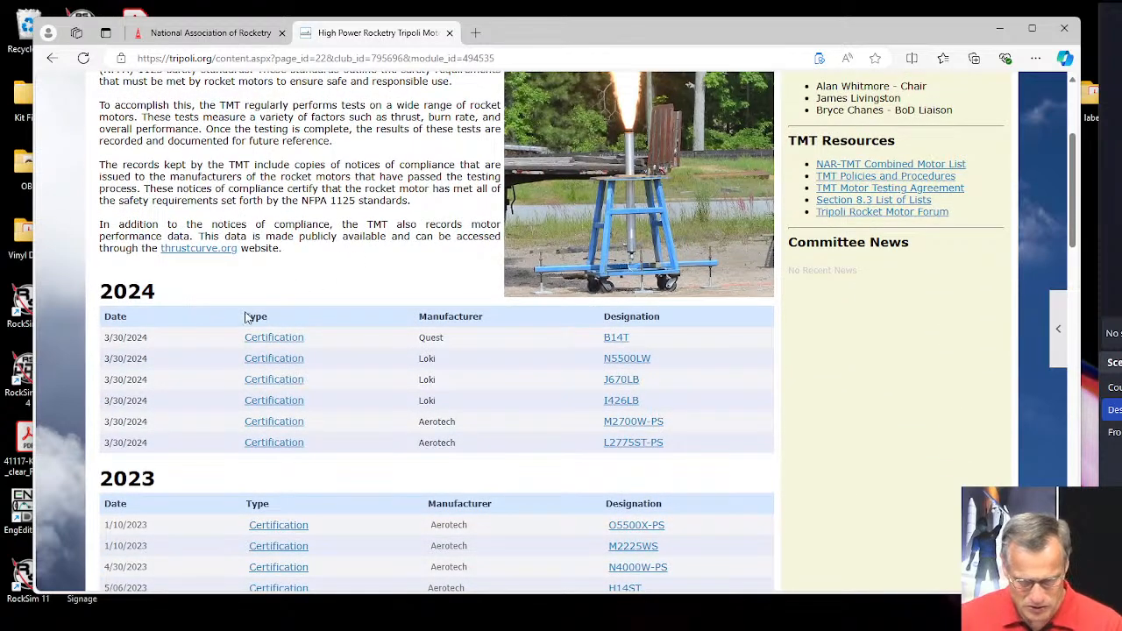
click(613, 340)
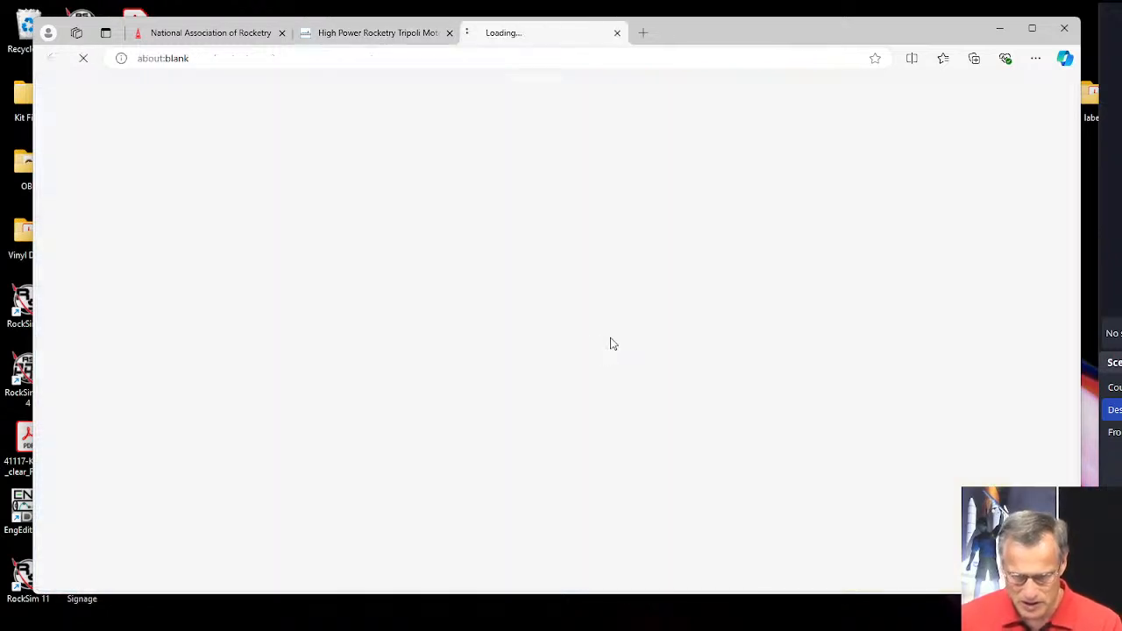
scroll(508, 290, down, 3)
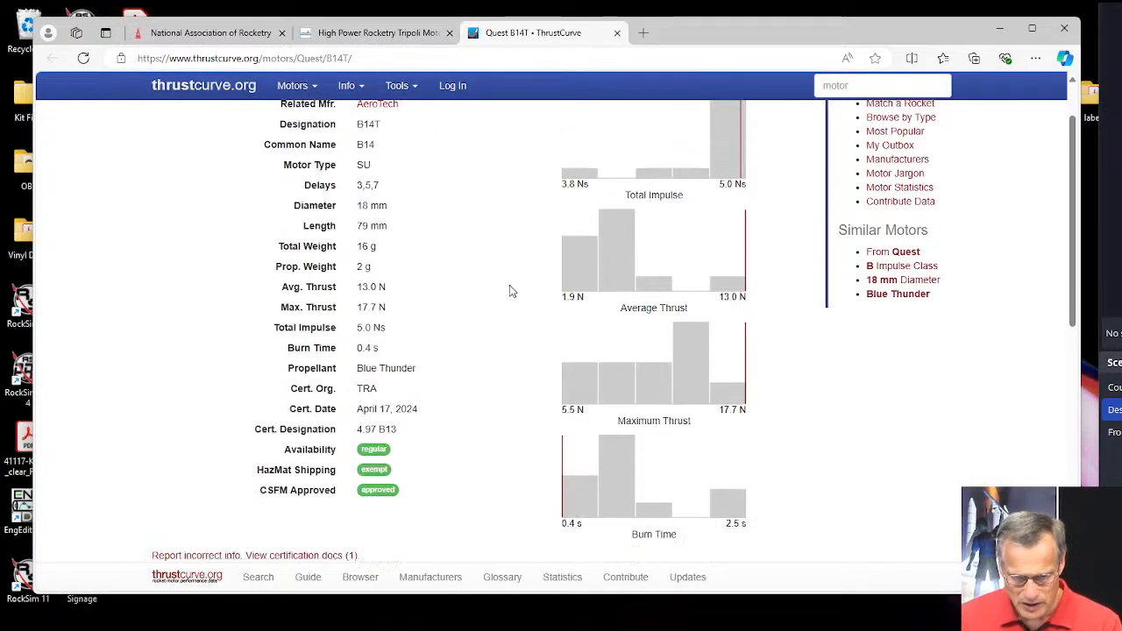
Compare the Quest B14T data on ThrustCurve with the motor's entry in Tripoli's 2024 certification list.
scroll(483, 303, up, 3)
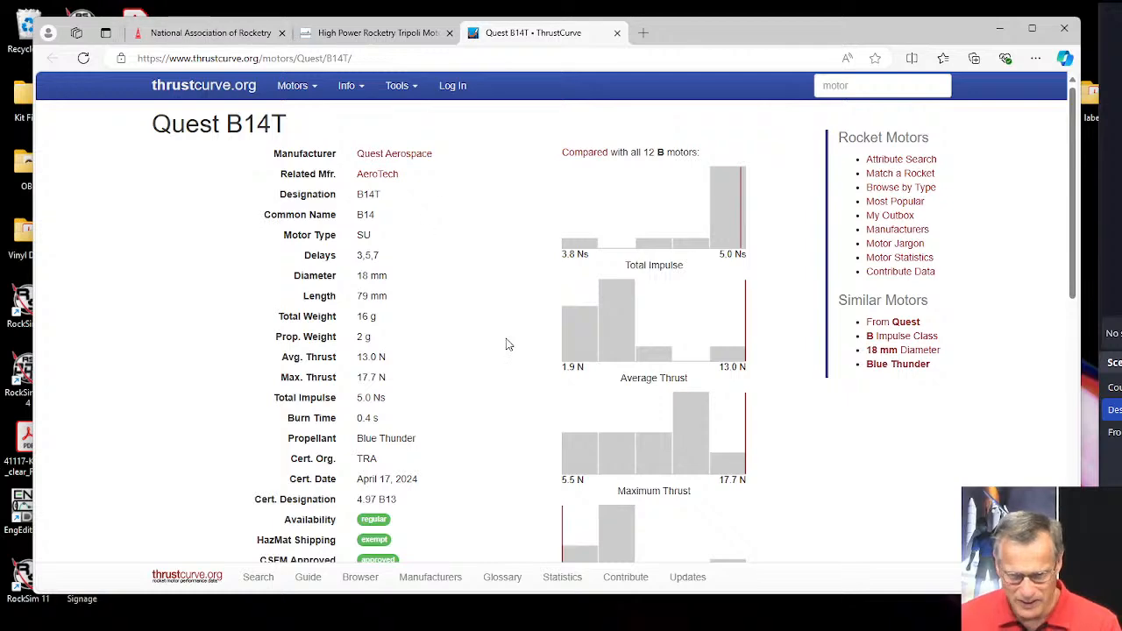
click(392, 37)
scroll(552, 358, down, 1)
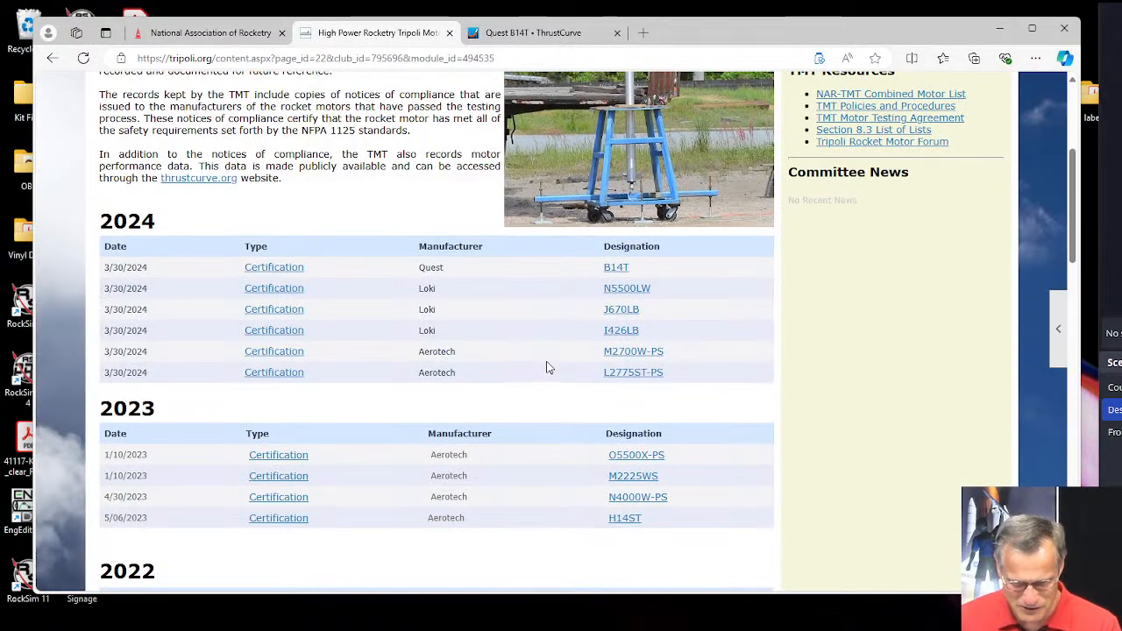
click(535, 35)
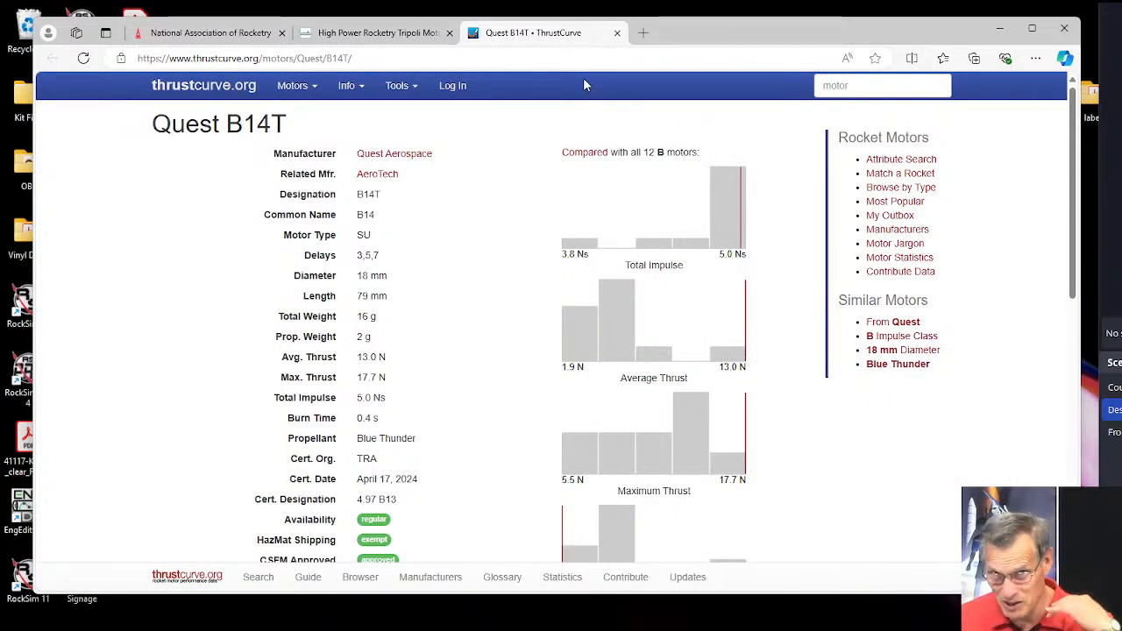
Try to open the Quest B14T certification document from Tripoli's 2024 list, and close the login page.
click(369, 35)
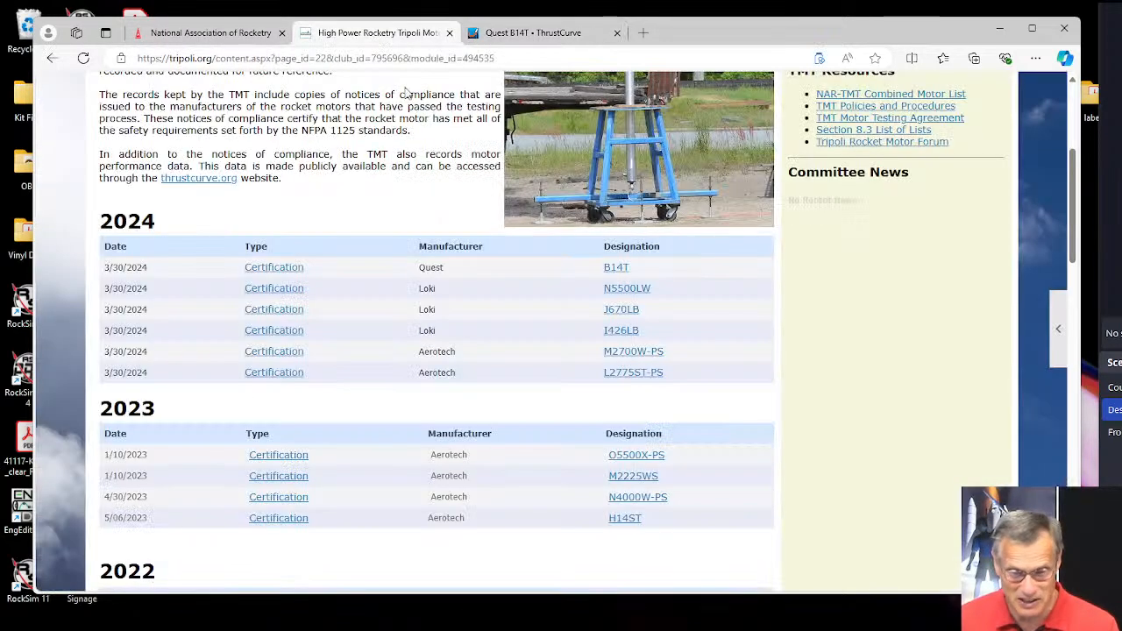
click(272, 268)
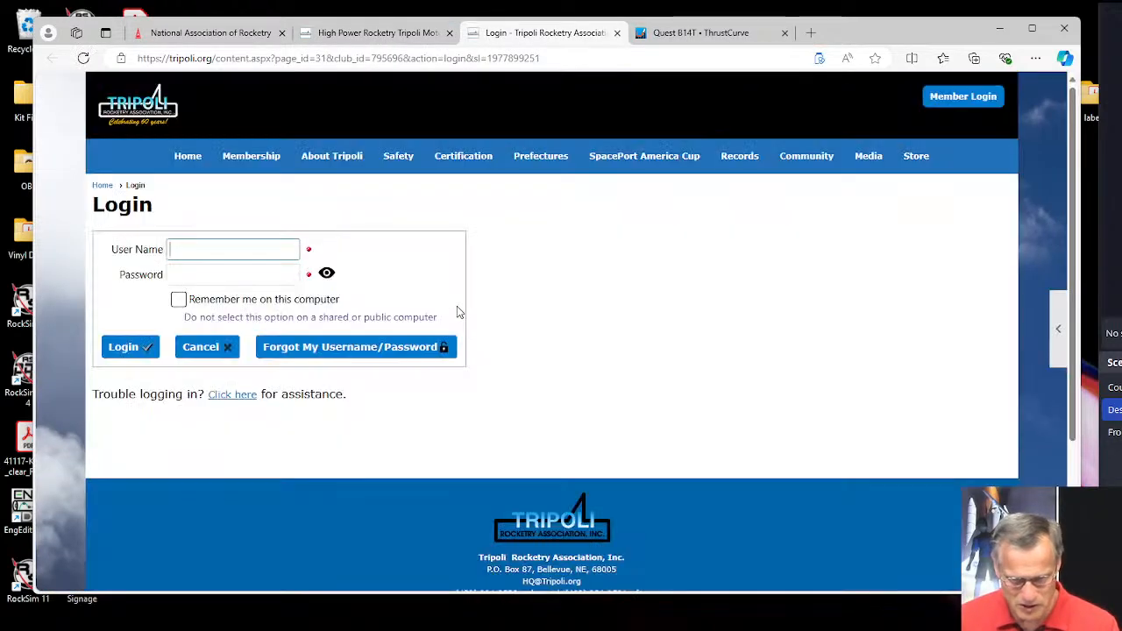
click(617, 33)
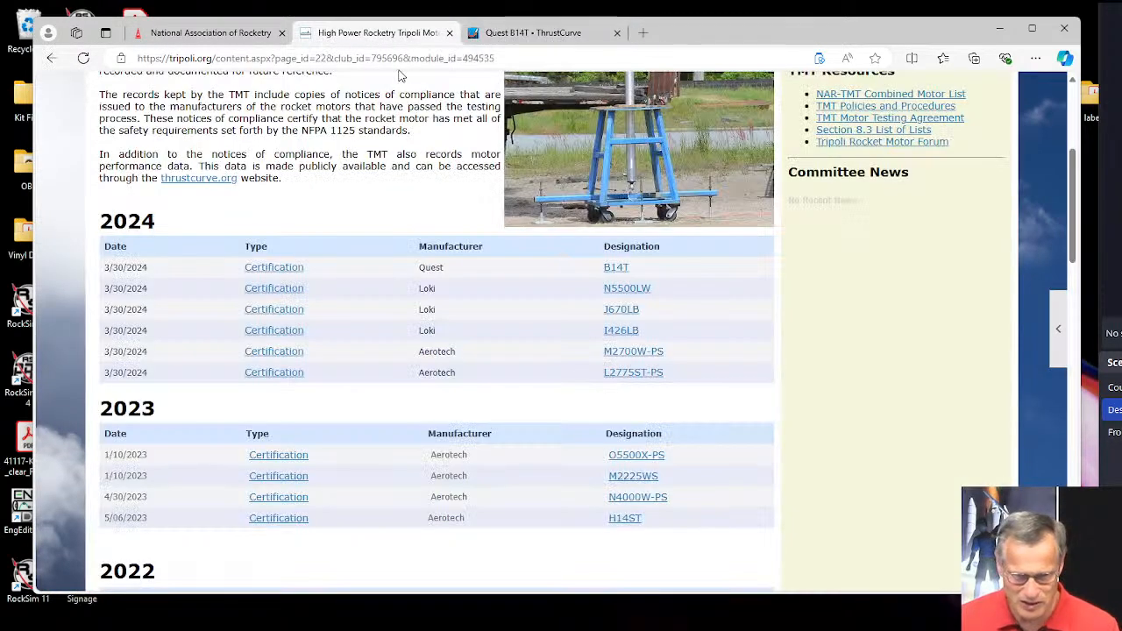
Return to the National Association of Rocketry site and open its Certified Motors page under Rocket Motor Information.
click(252, 35)
mouse_move(245, 430)
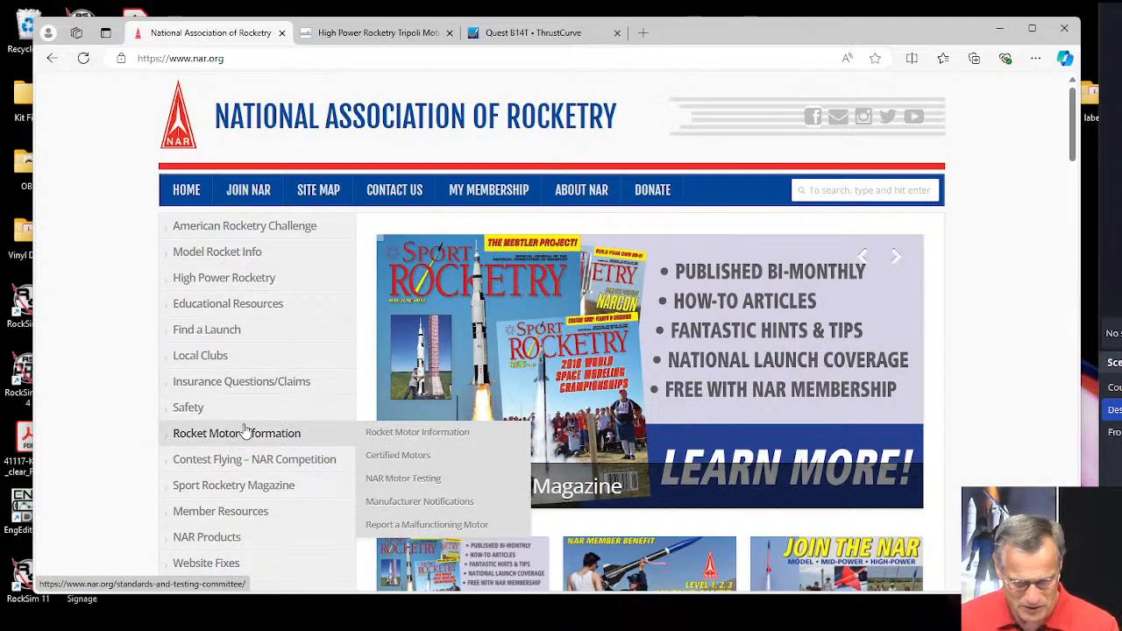
scroll(246, 429, down, 2)
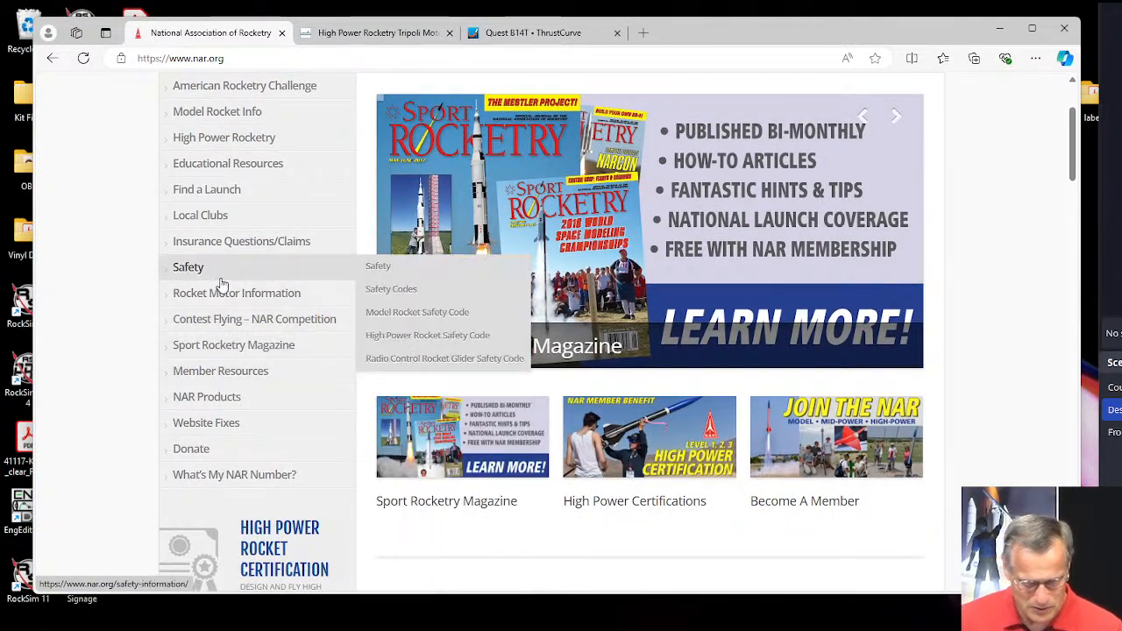
mouse_move(226, 294)
mouse_move(401, 321)
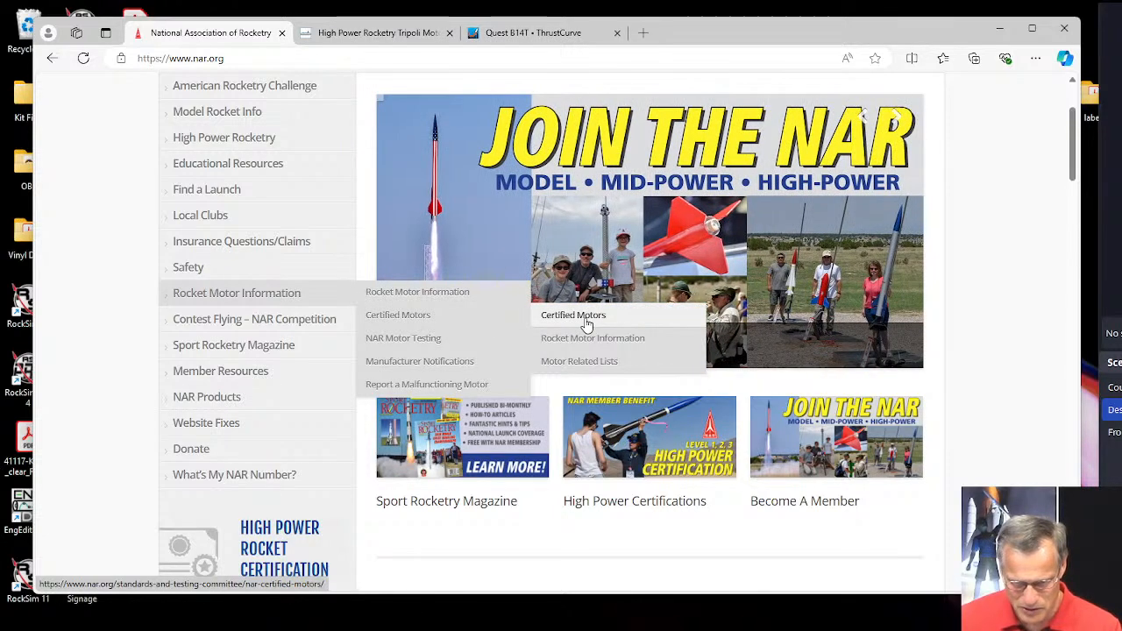
click(585, 323)
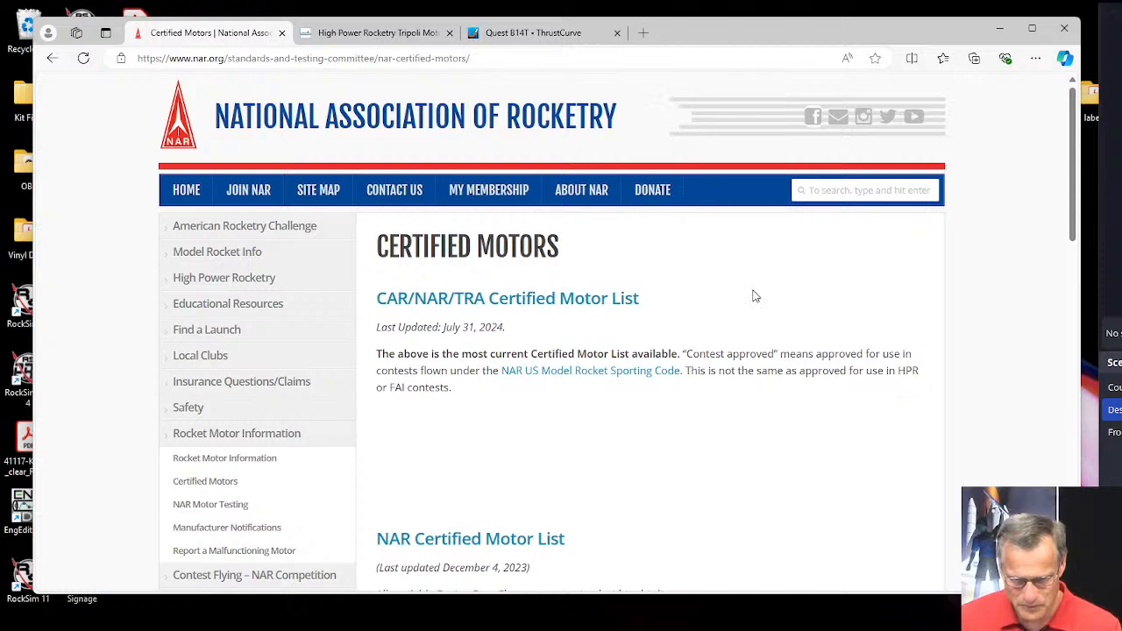
Open the CAR/NAR/TRA Certified Motor List PDF from the Certified Motors page.
scroll(684, 329, down, 3)
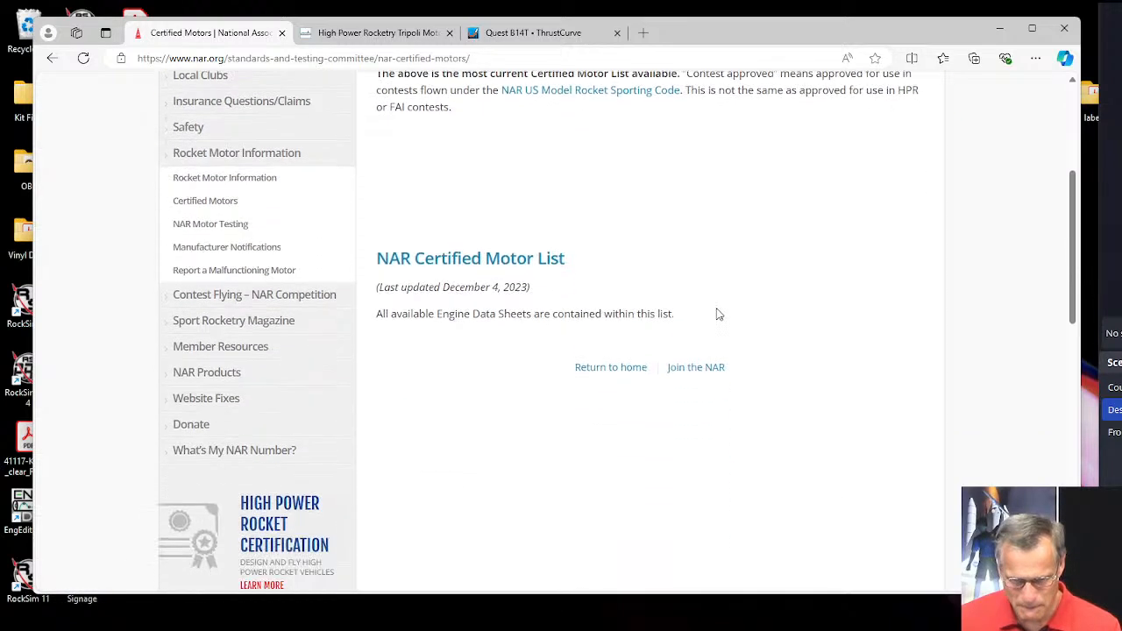
scroll(496, 265, up, 2)
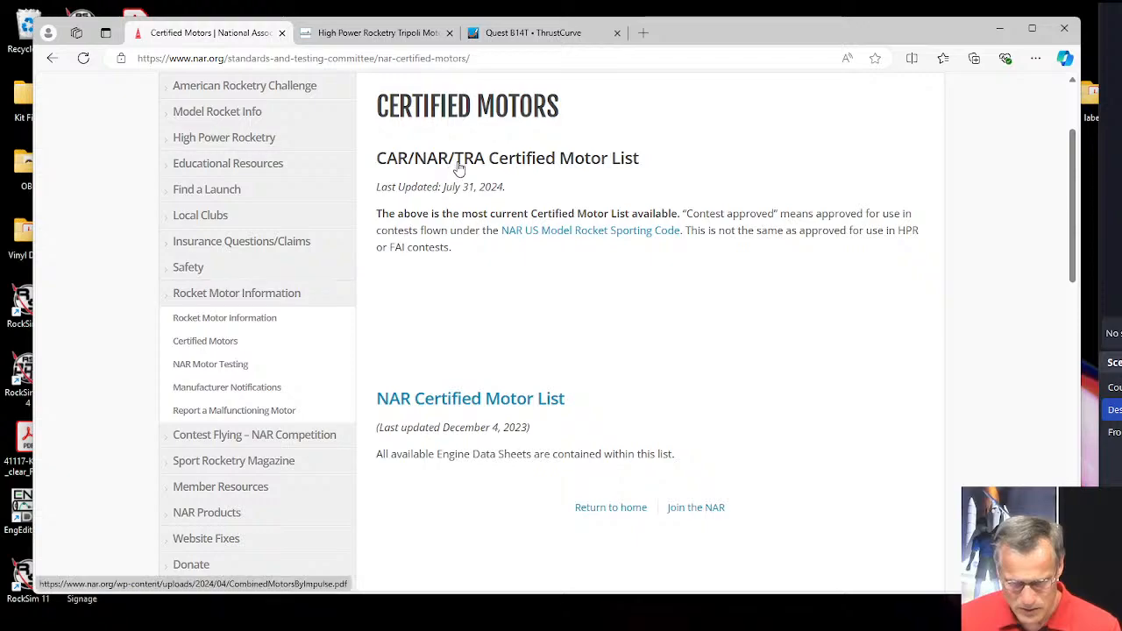
click(537, 161)
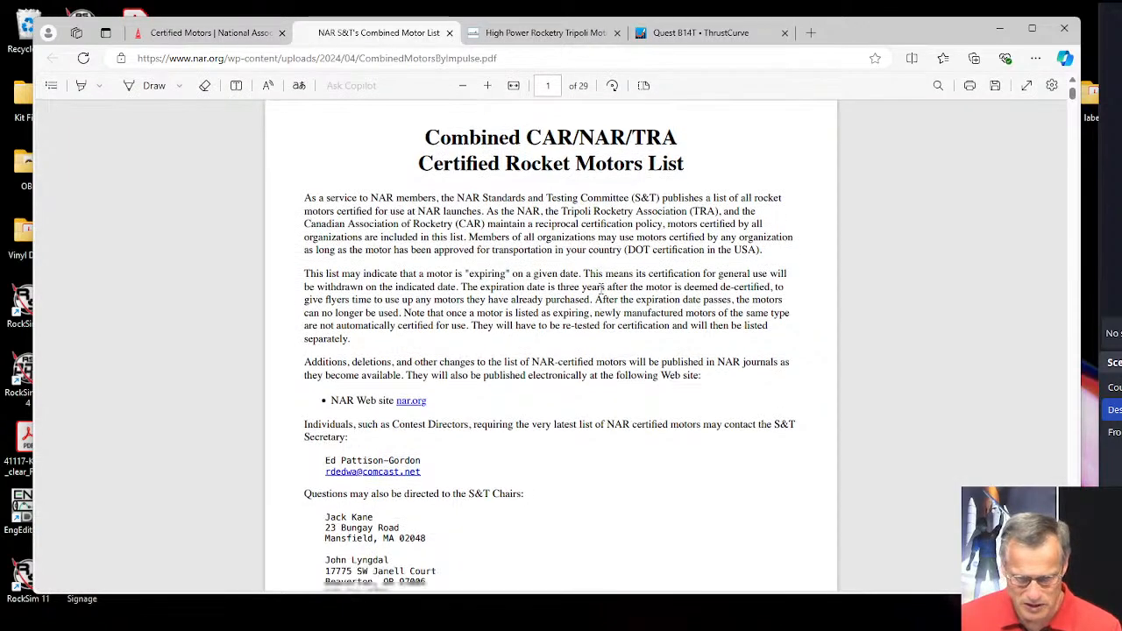
Find the Q-Jet/AT B14T-3,5,7 motor in the combined list, and highlight its row through the Tested By column.
scroll(583, 314, down, 3)
scroll(583, 314, down, 9)
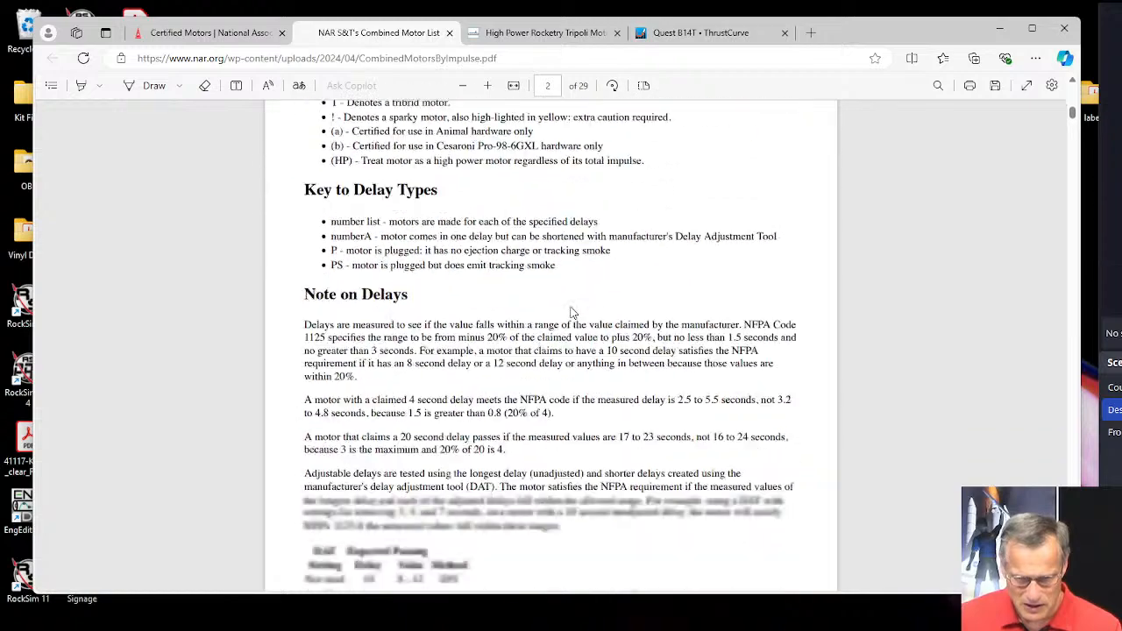
scroll(577, 305, down, 15)
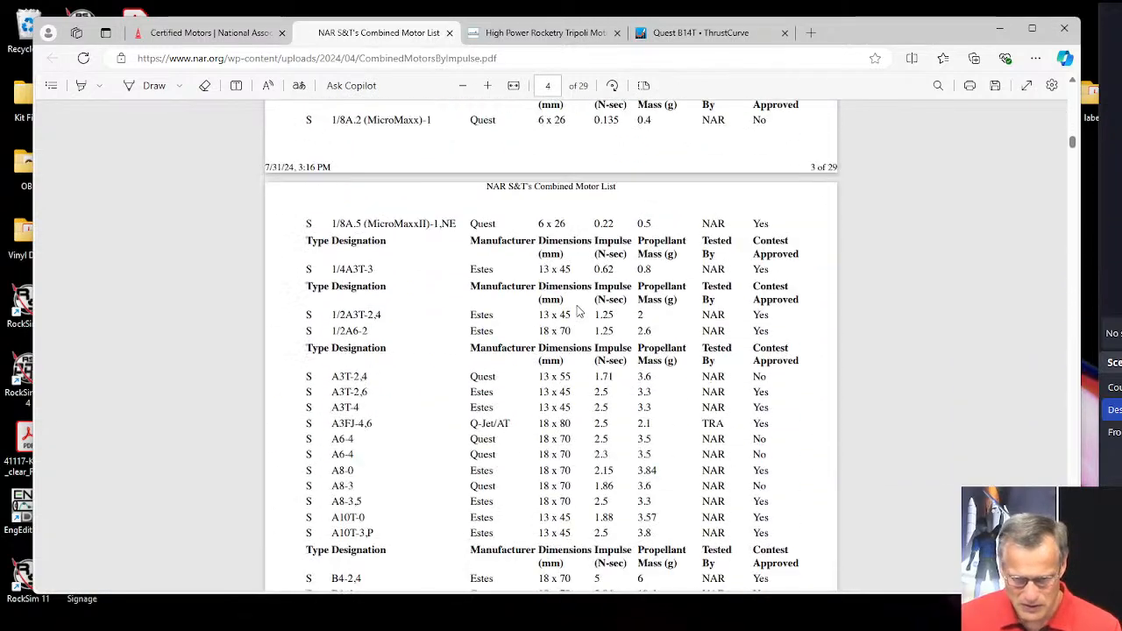
scroll(582, 314, down, 1)
drag(554, 261, 590, 263)
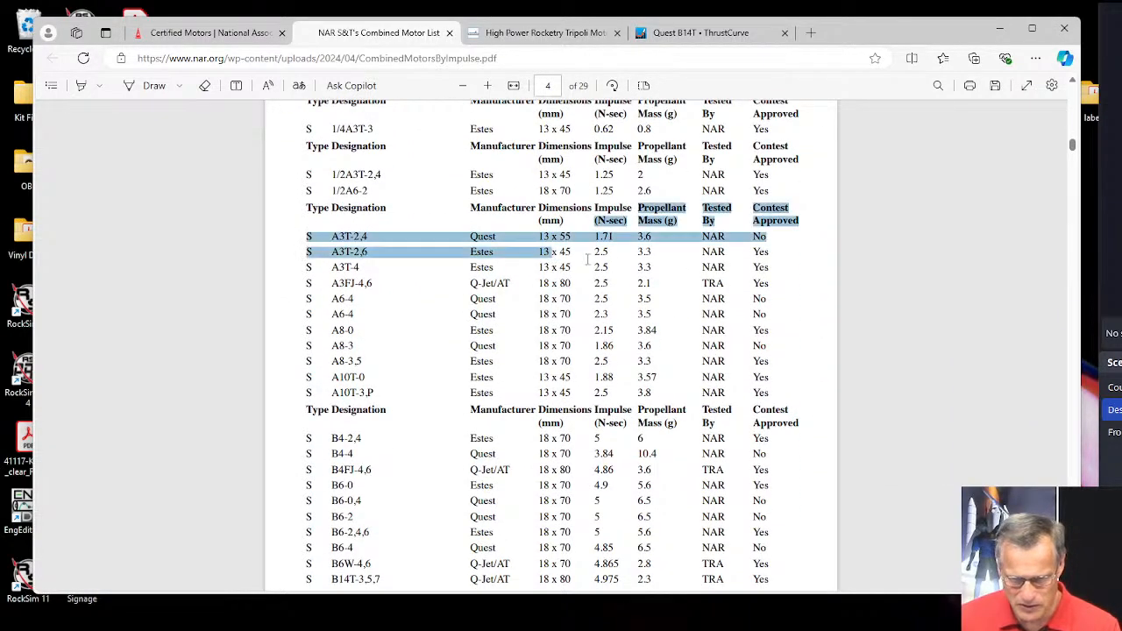
drag(700, 285, 707, 284)
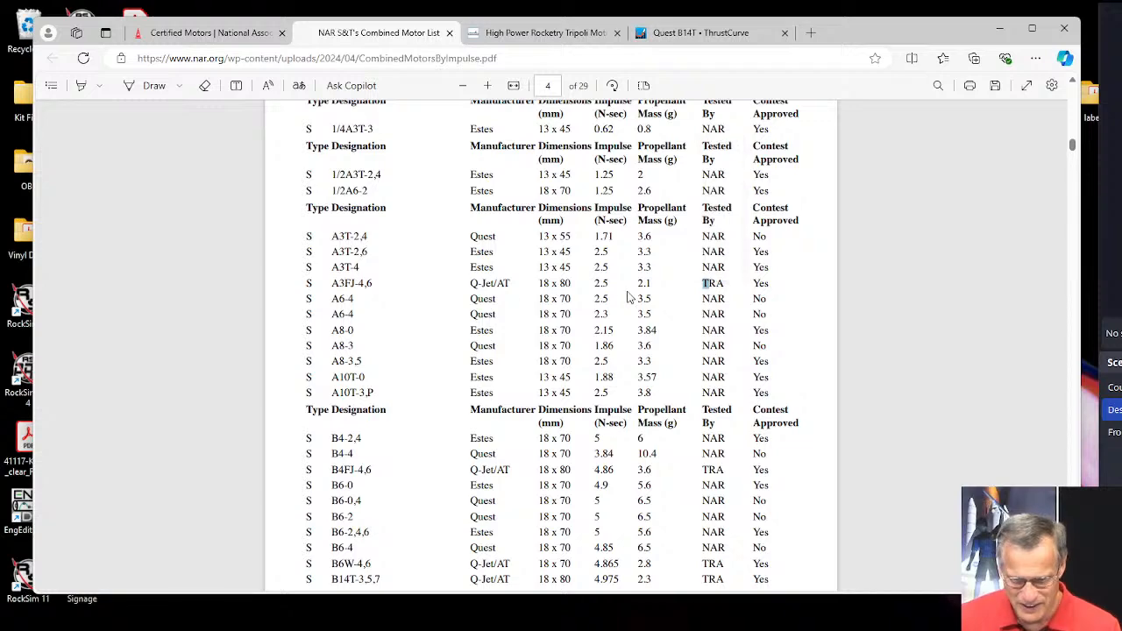
scroll(418, 268, down, 3)
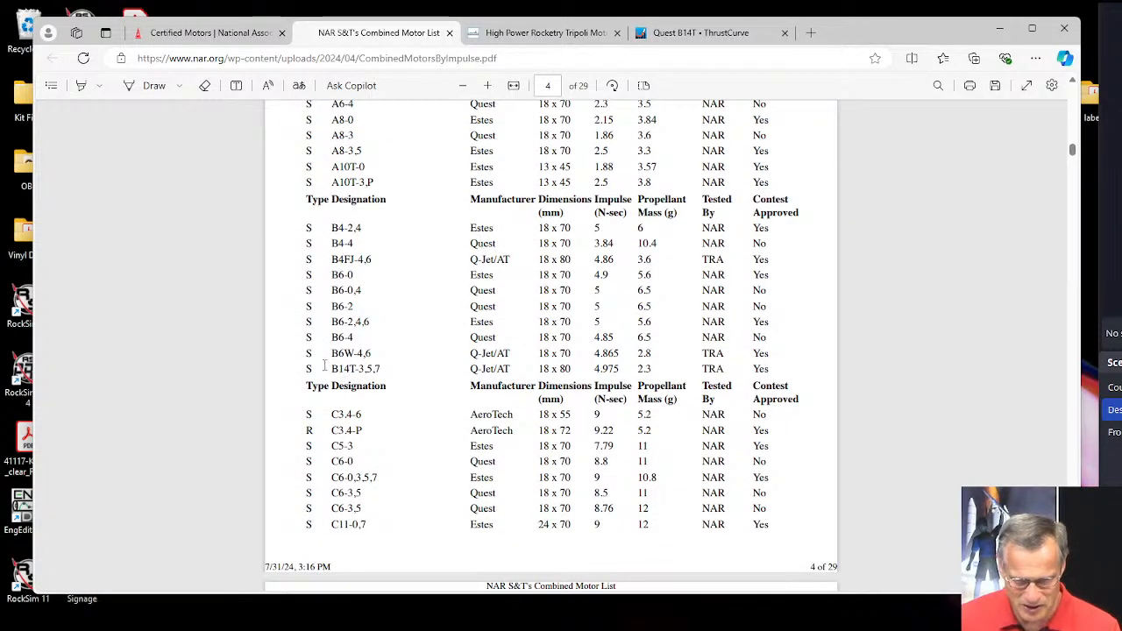
drag(330, 368, 717, 373)
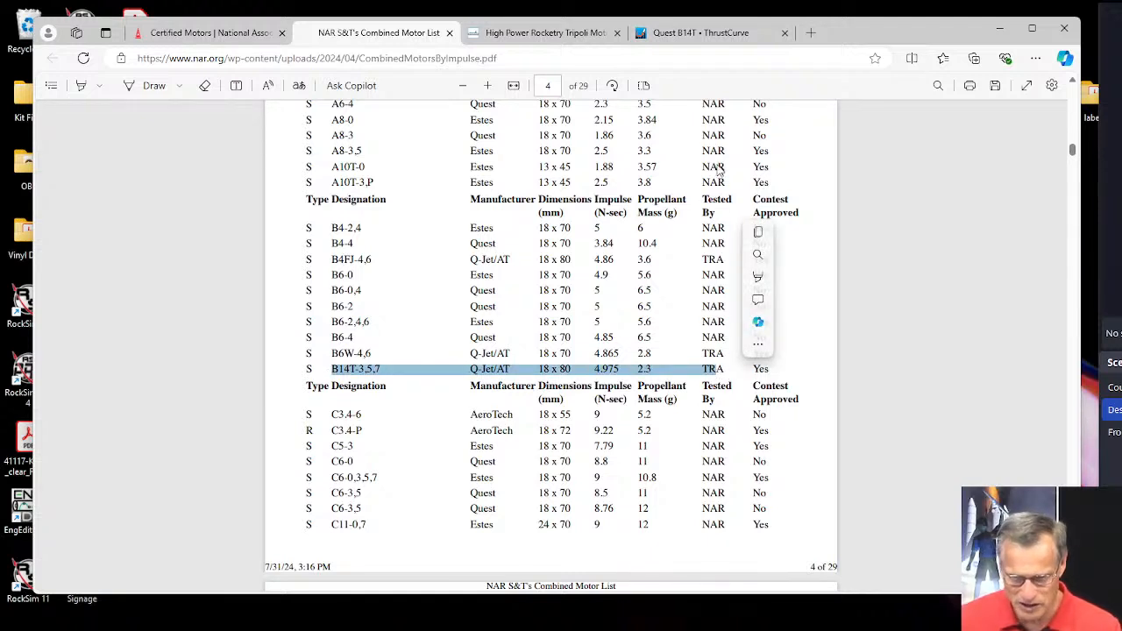
Return to the Certified Motors page and open the NAR Certified Motor List.
click(215, 34)
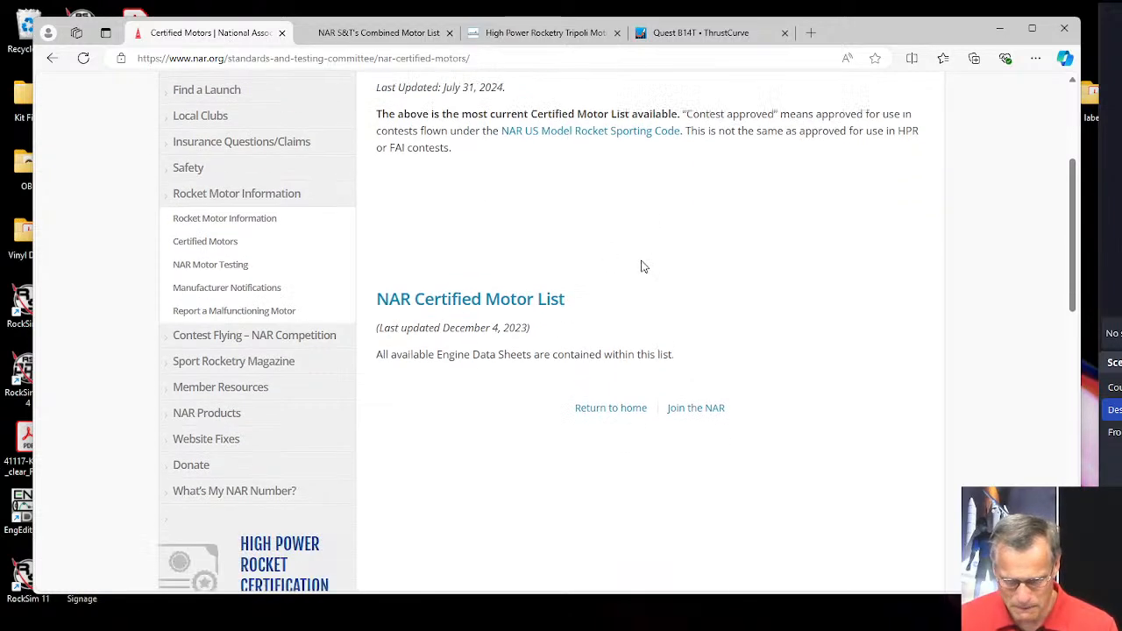
scroll(640, 263, down, 3)
scroll(707, 291, up, 3)
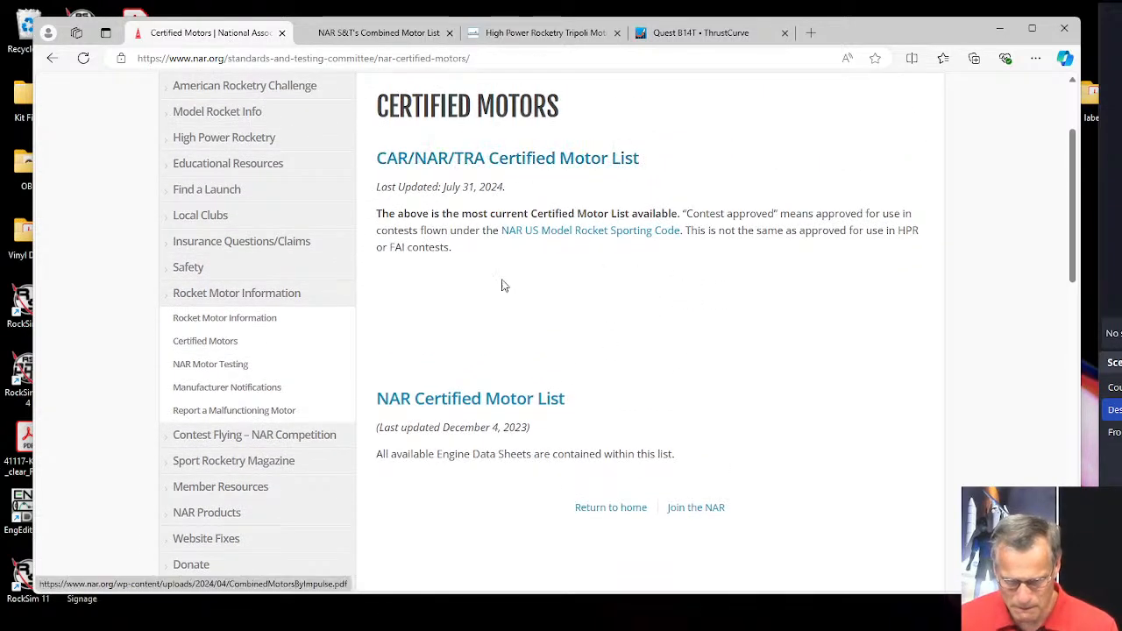
click(481, 400)
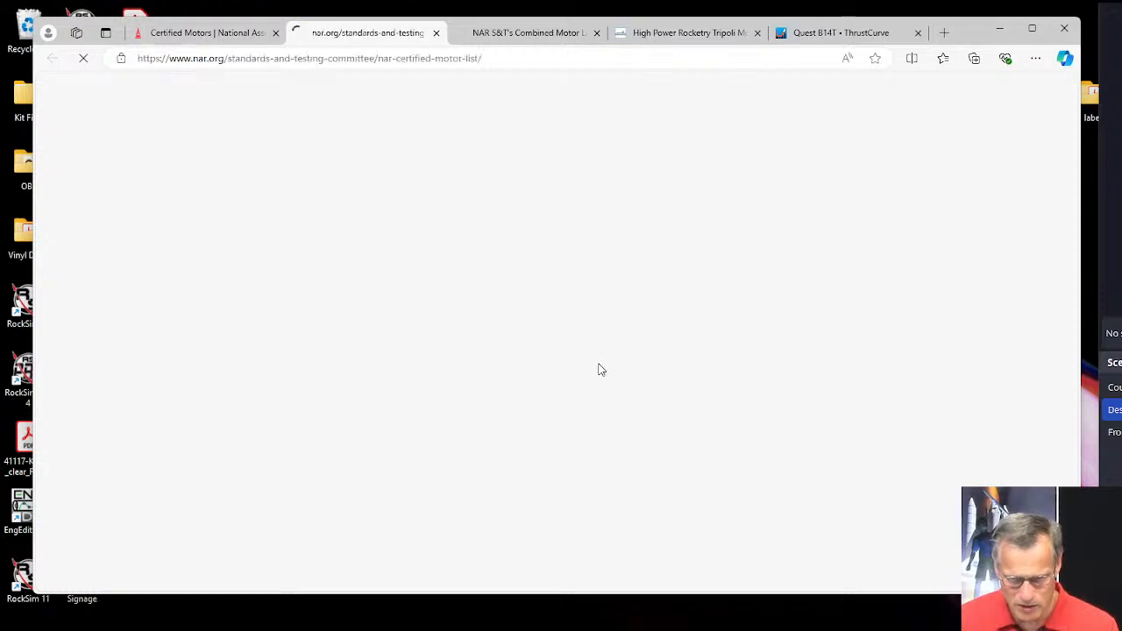
Review the A and B class motors in the NAR list, and highlight the Contest Approved entry for the Quest B6-4.
scroll(632, 338, down, 1)
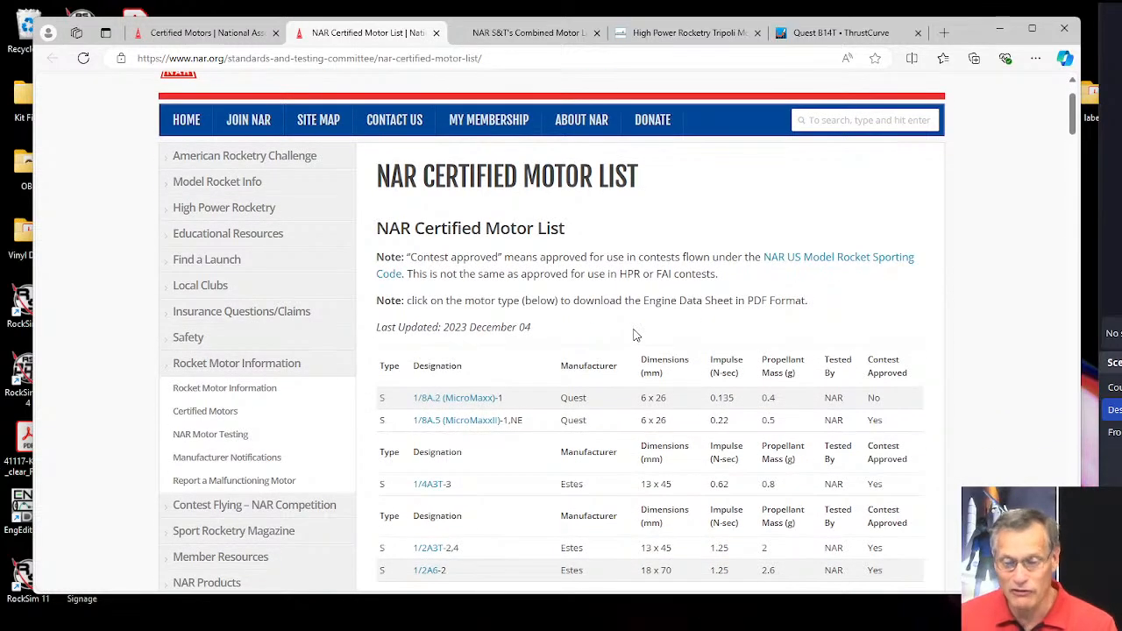
scroll(635, 337, down, 2)
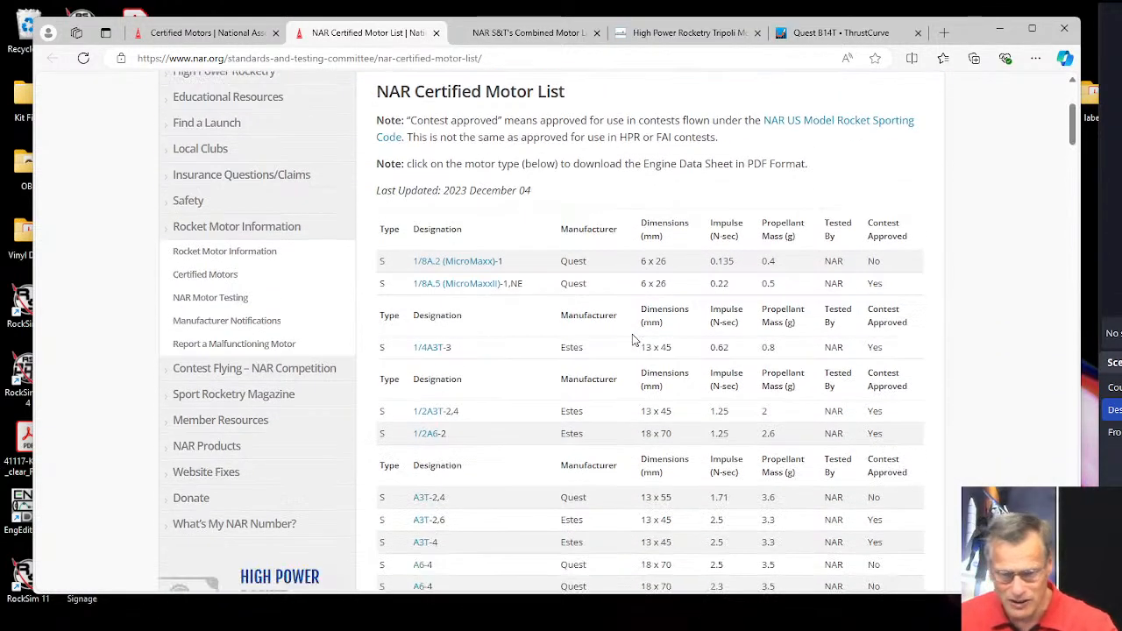
scroll(613, 359, down, 1)
scroll(526, 363, down, 4)
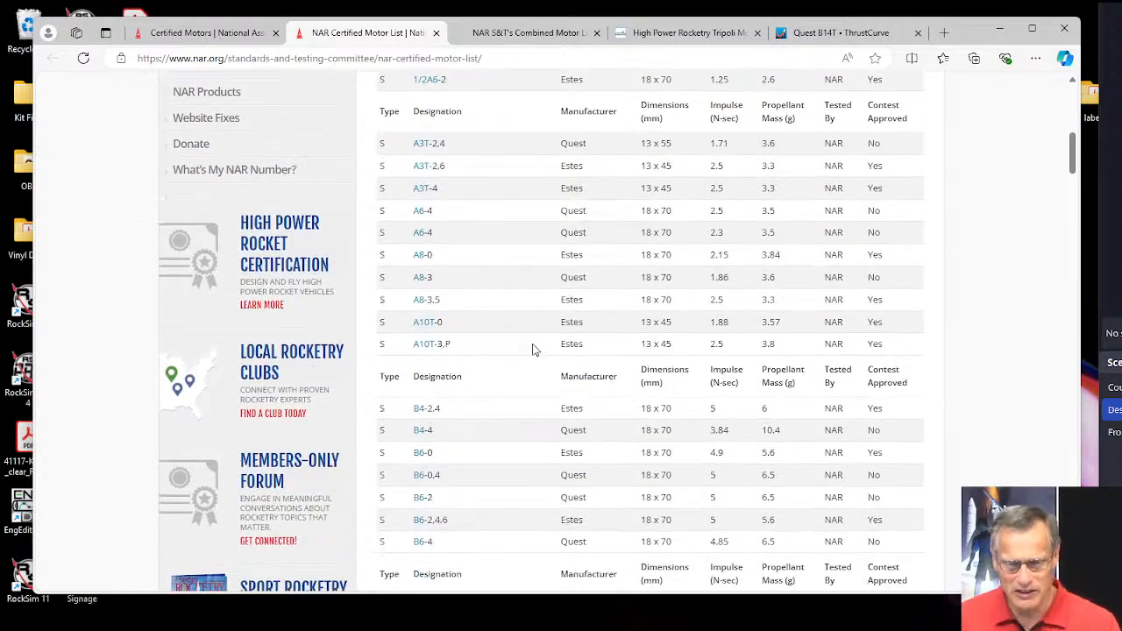
scroll(517, 346, down, 2)
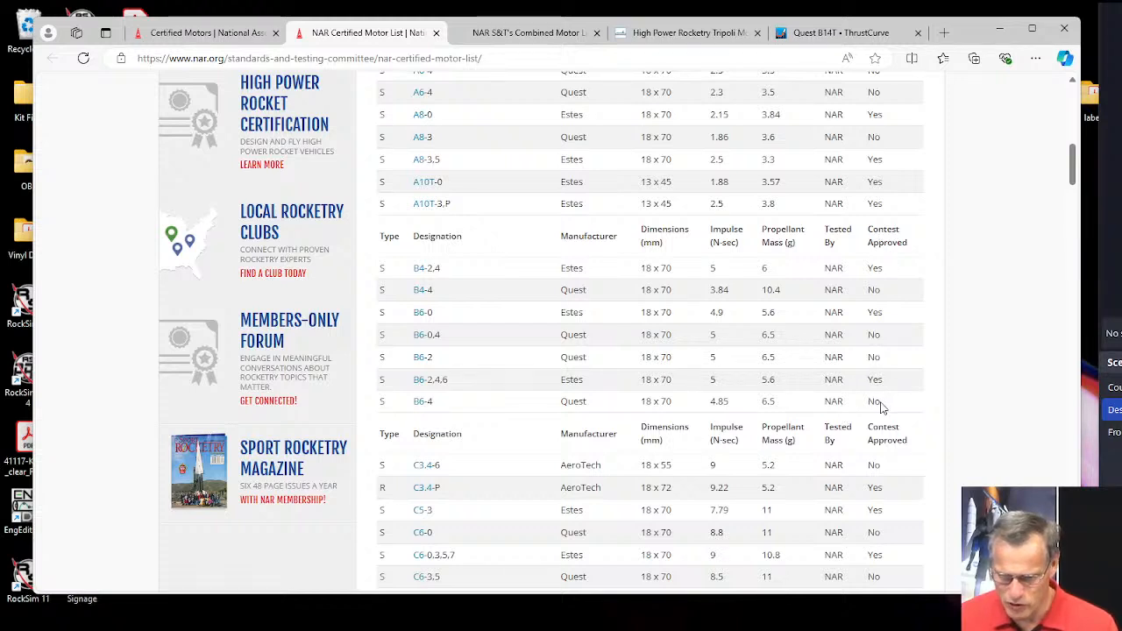
drag(881, 404, 868, 401)
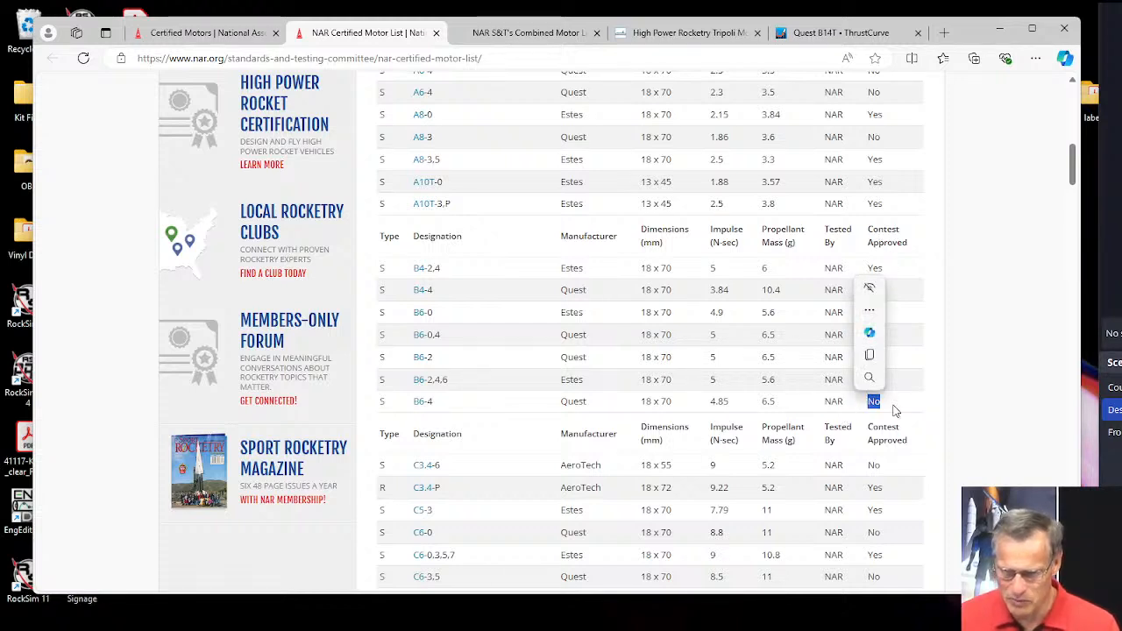
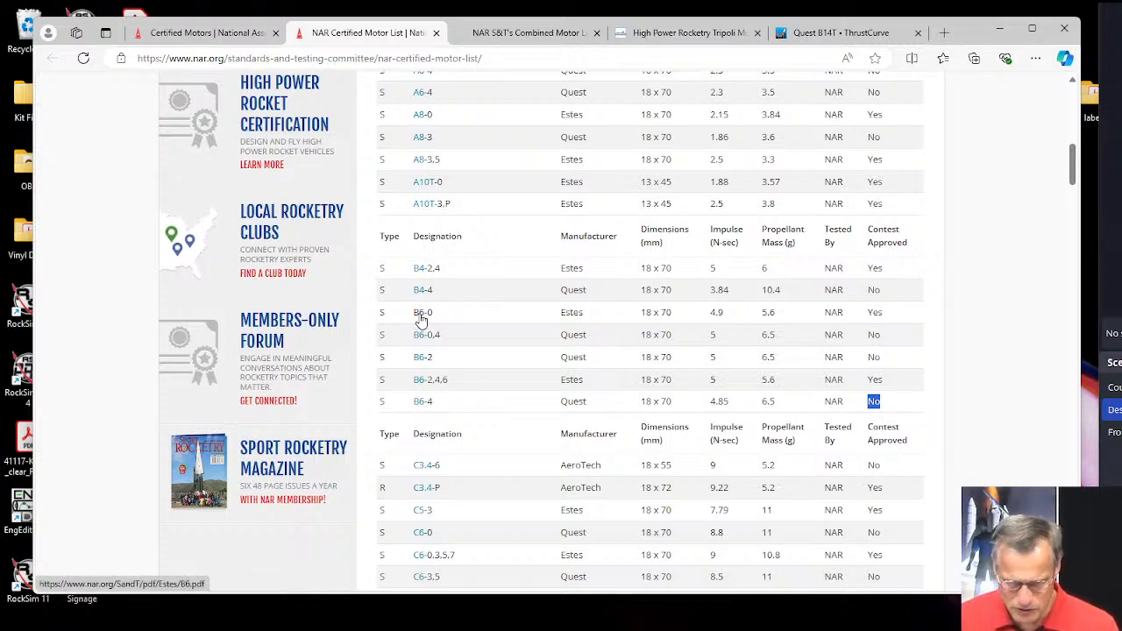
Open the Estes B6-0 certification sheet and copy the entire RASP.ENG data listing on page 2, including its comment lines.
click(421, 317)
scroll(734, 296, down, 1)
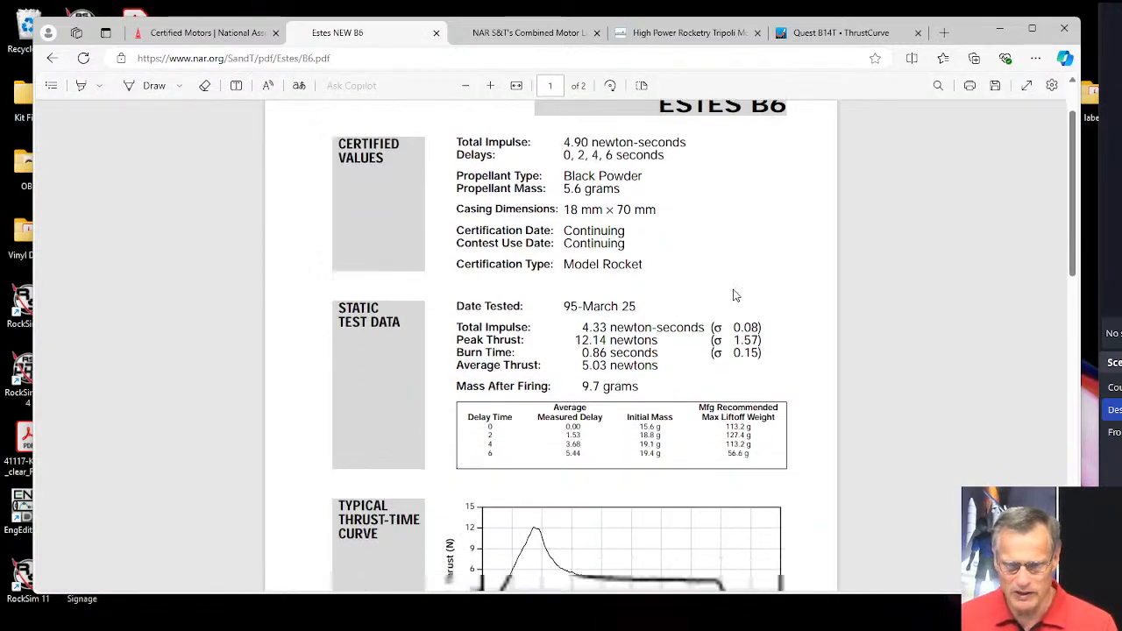
scroll(734, 296, down, 3)
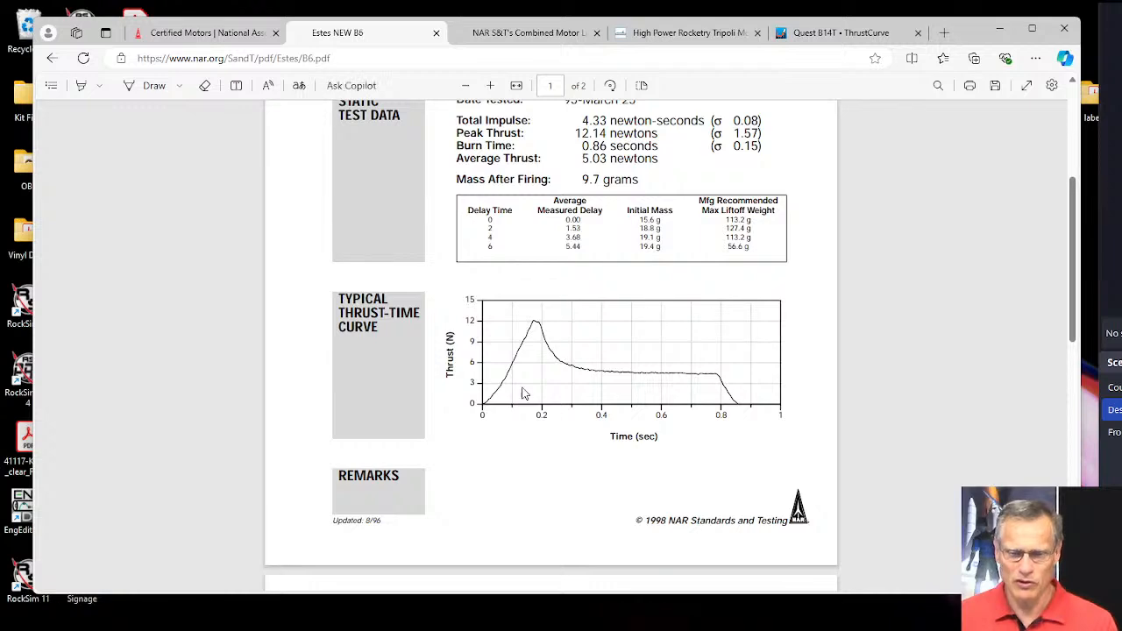
scroll(691, 369, down, 5)
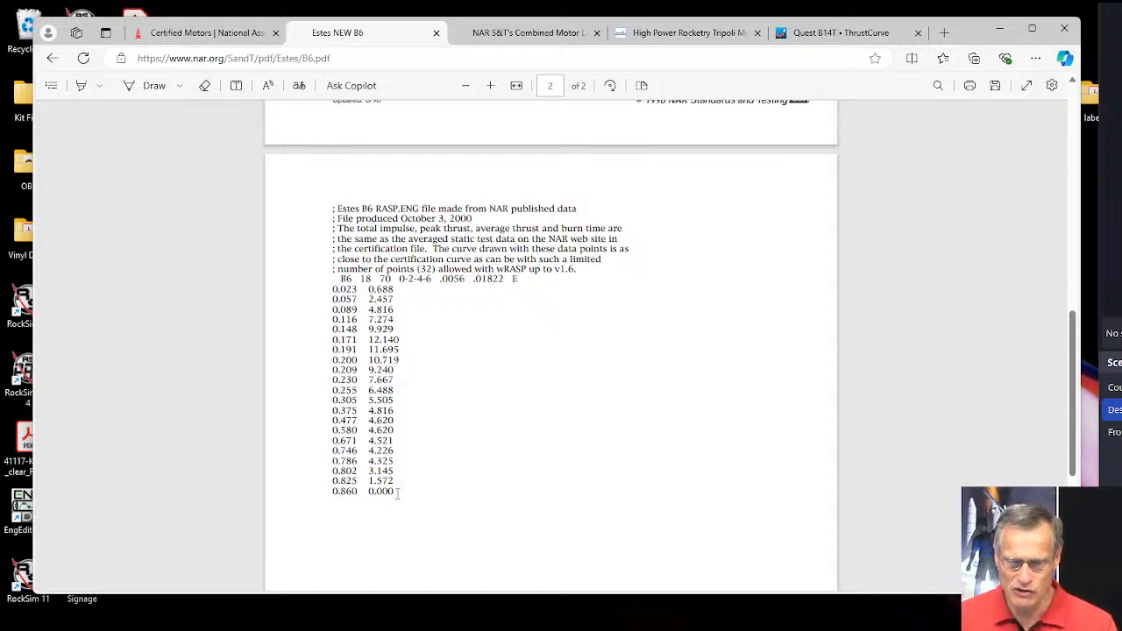
drag(399, 493, 320, 211)
key(ctrl+c)
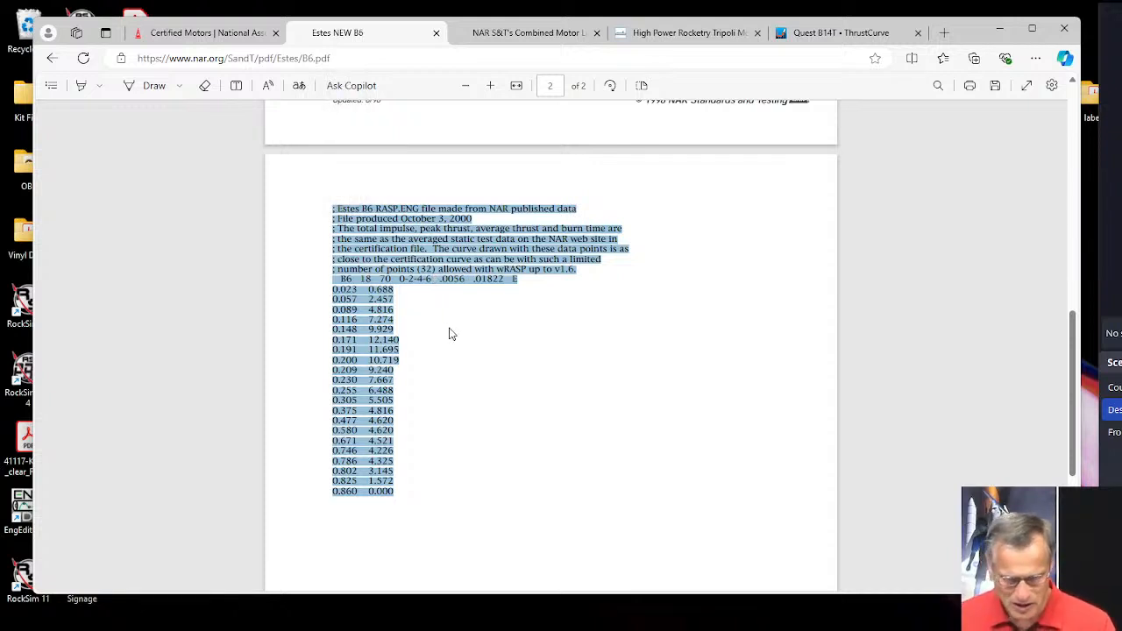
Open Notepad and paste the copied Estes B6 RASP data into the blank document.
mouse_move(494, 628)
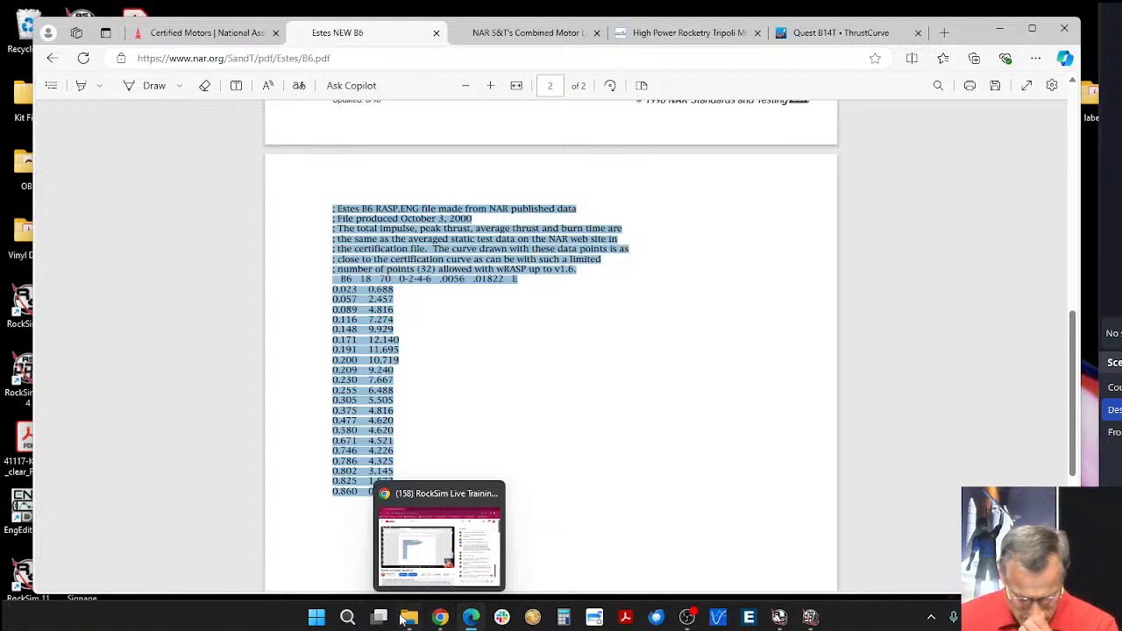
click(349, 618)
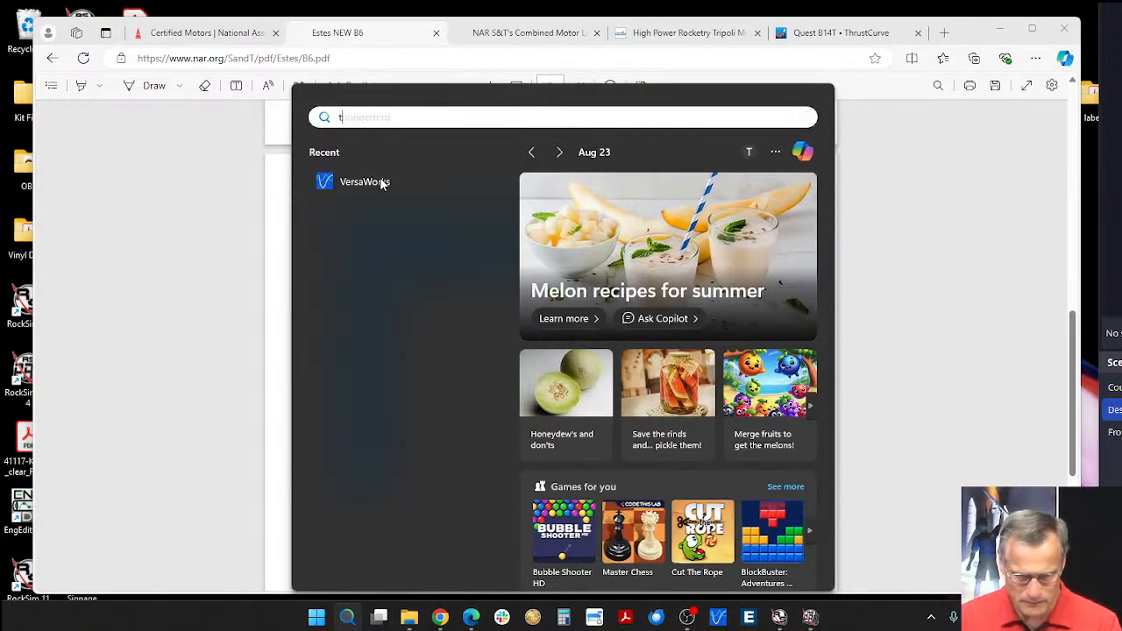
text(tex)
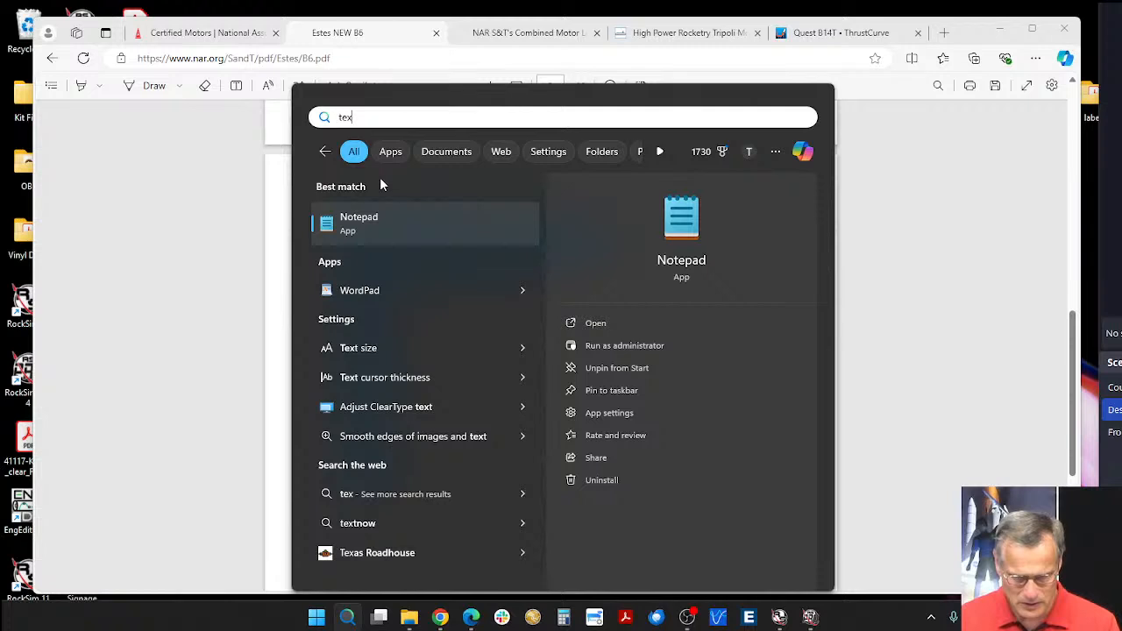
click(354, 221)
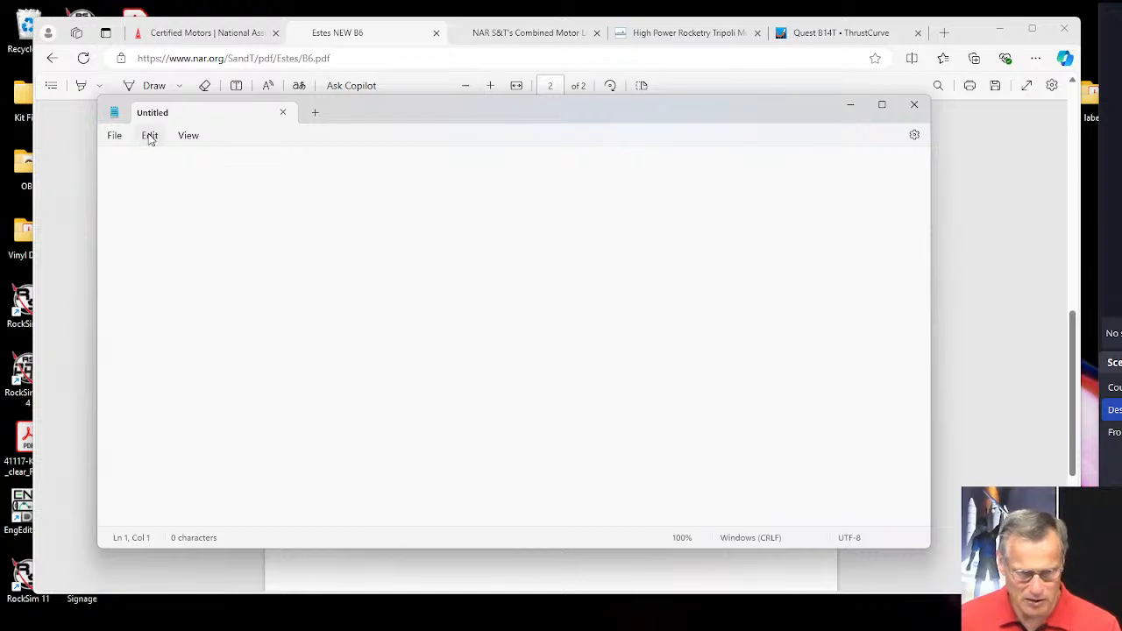
click(149, 135)
click(155, 230)
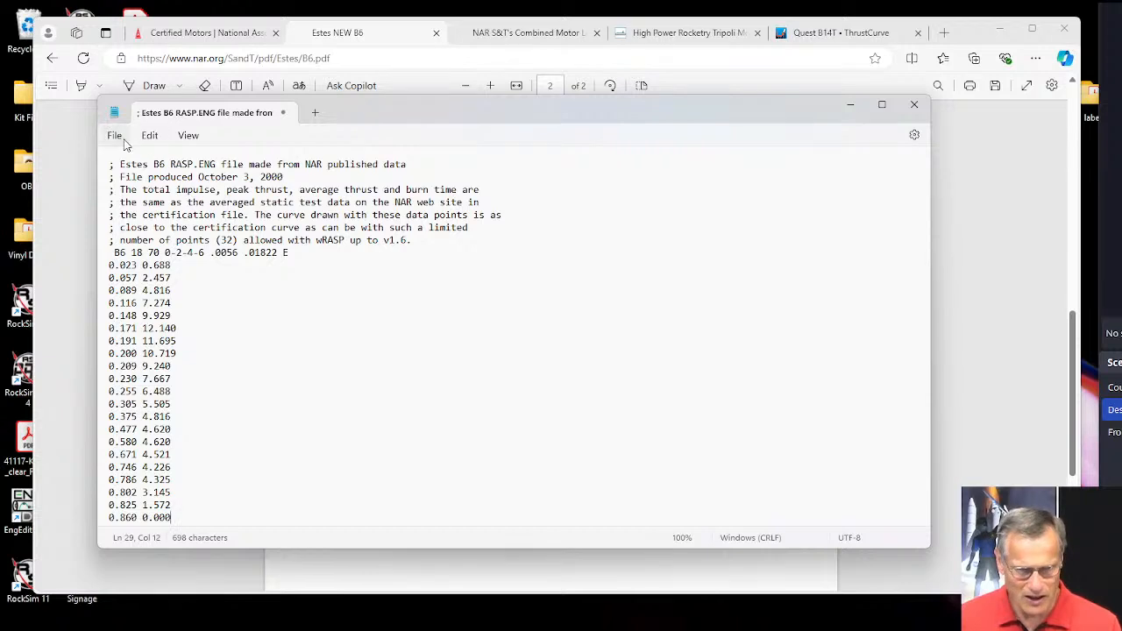
Save the pasted motor data to the Desktop as a text document named B7-RASP.ENG.
click(115, 138)
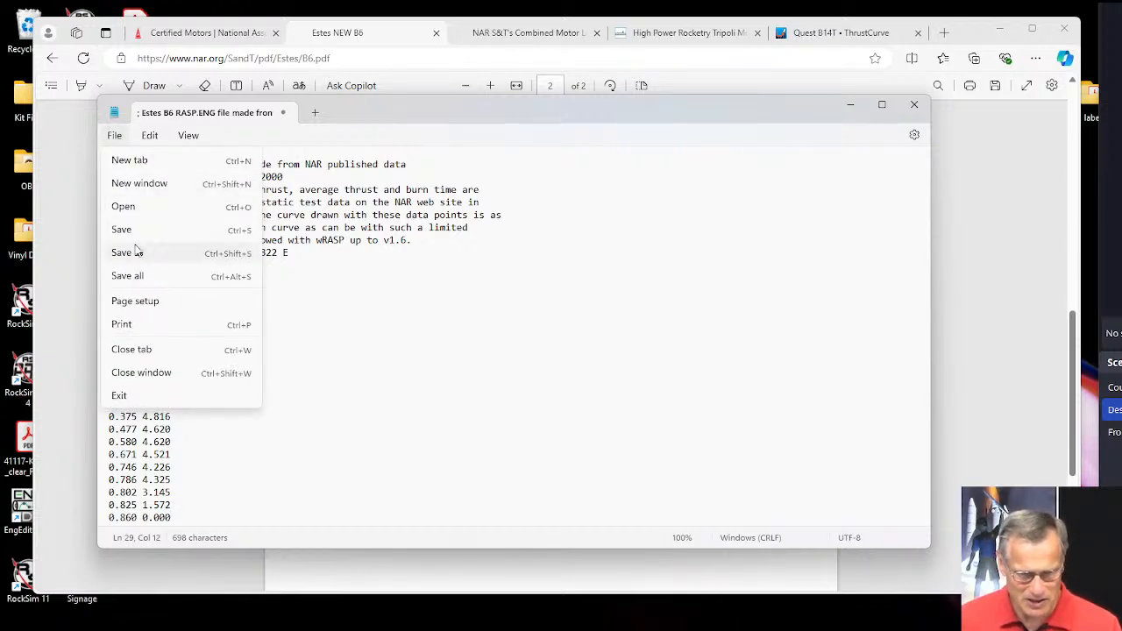
click(127, 253)
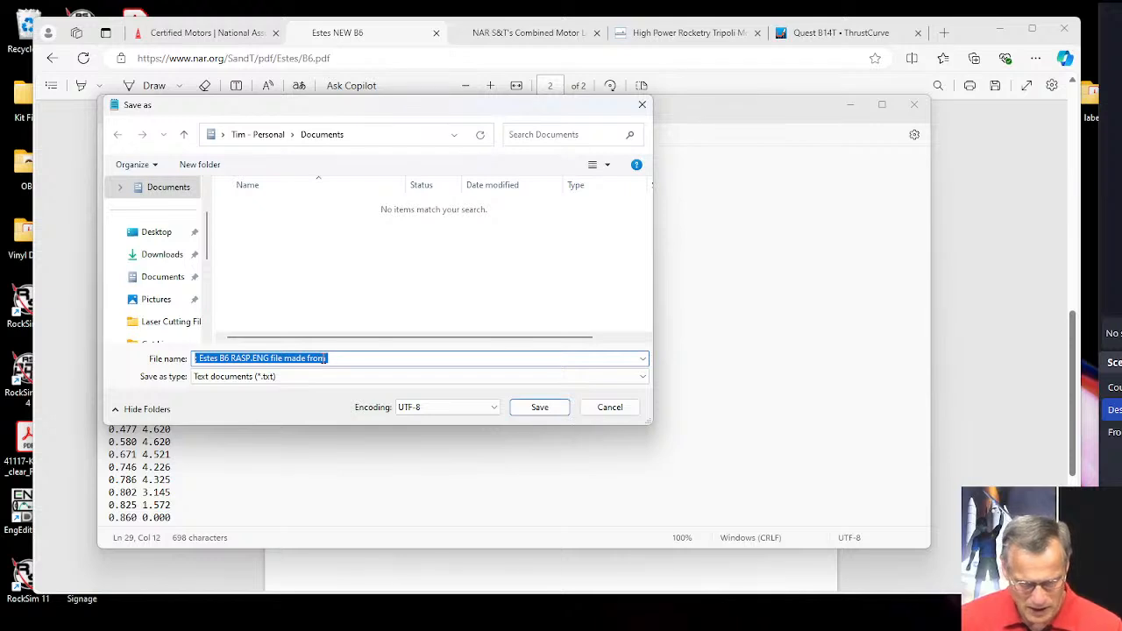
click(219, 358)
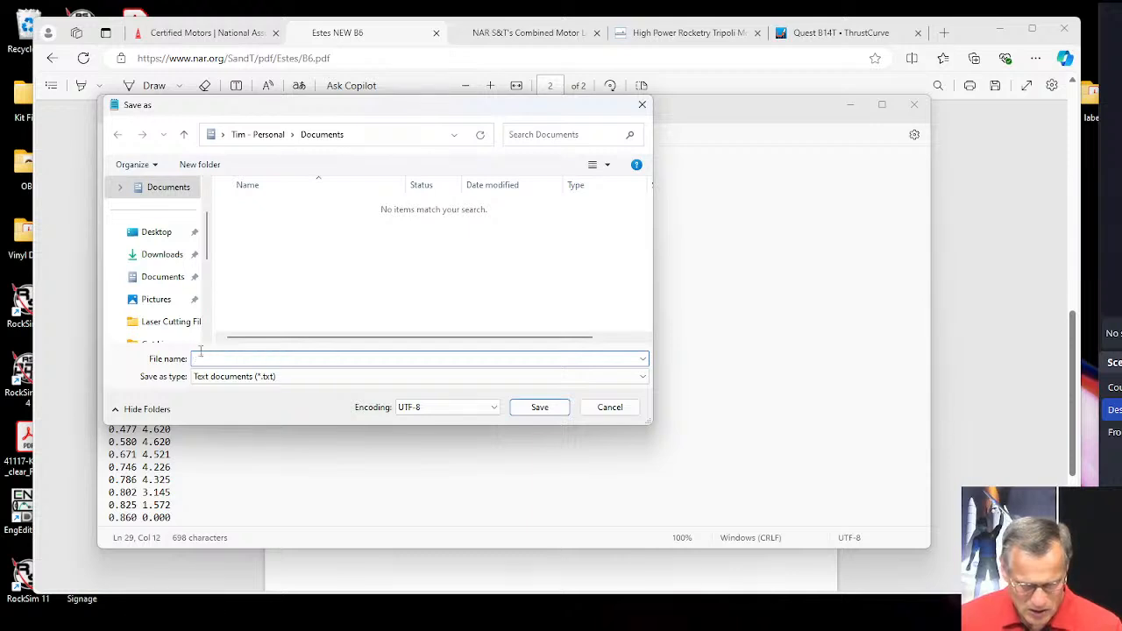
drag(221, 357, 178, 345)
key(BackSpace)
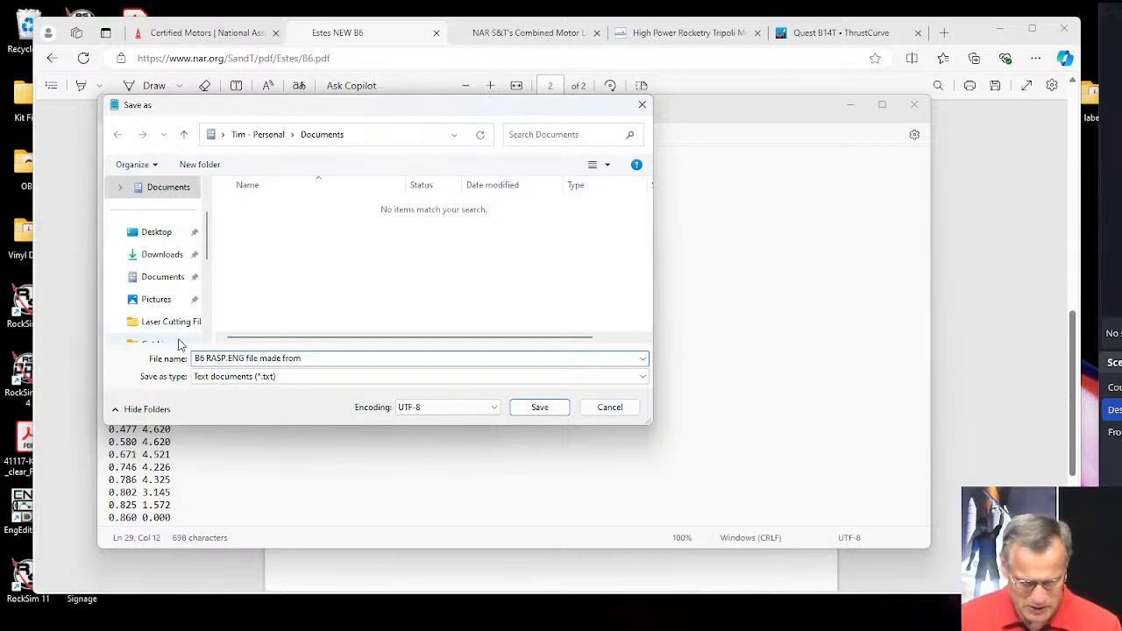
key(shift+Right)
key(shift+Right)
key(shift+Right)
key(shift+Right)
key(shift+Right)
key(shift+Right)
key(Right)
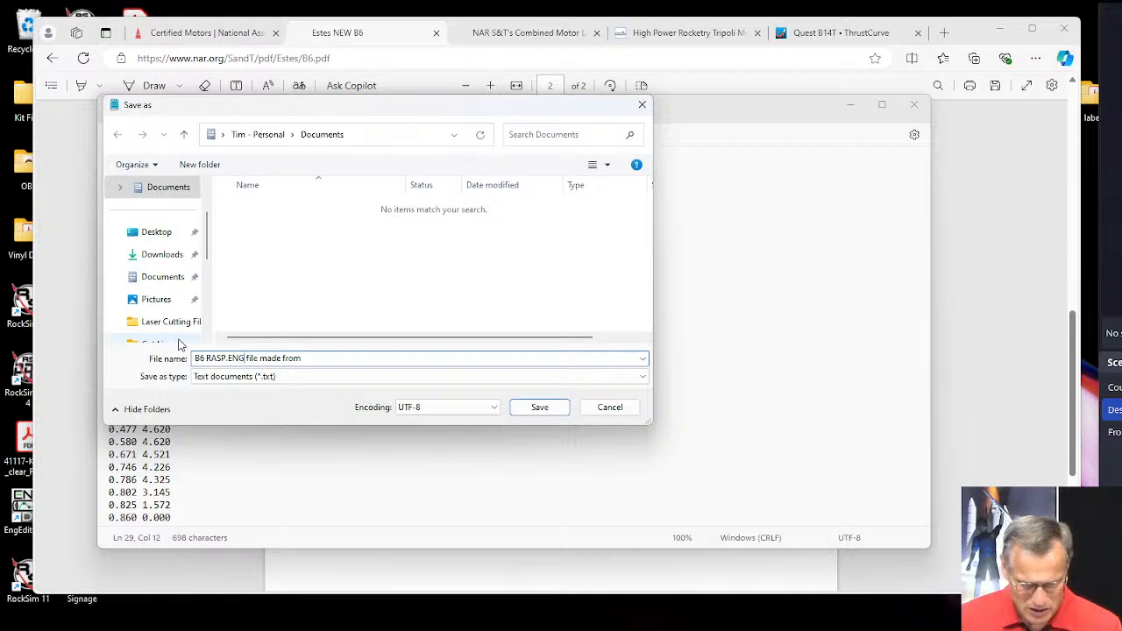
key(shift+Right)
key(shift+Right)
key(shift+Right)
key(shift+Right)
key(shift+Right)
key(shift+Right)
key(shift+Right)
key(shift+Right)
key(shift+Right)
key(shift+Right)
key(shift+Right)
key(shift+Right)
key(shift+Right)
key(shift+Right)
key(shift+Right)
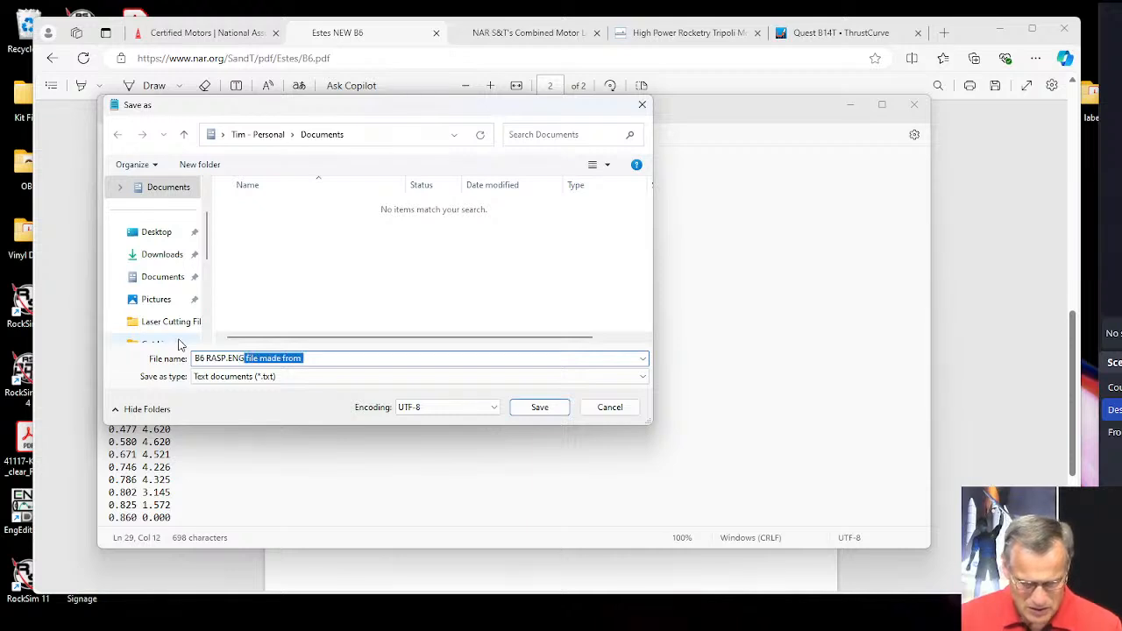
key(Delete)
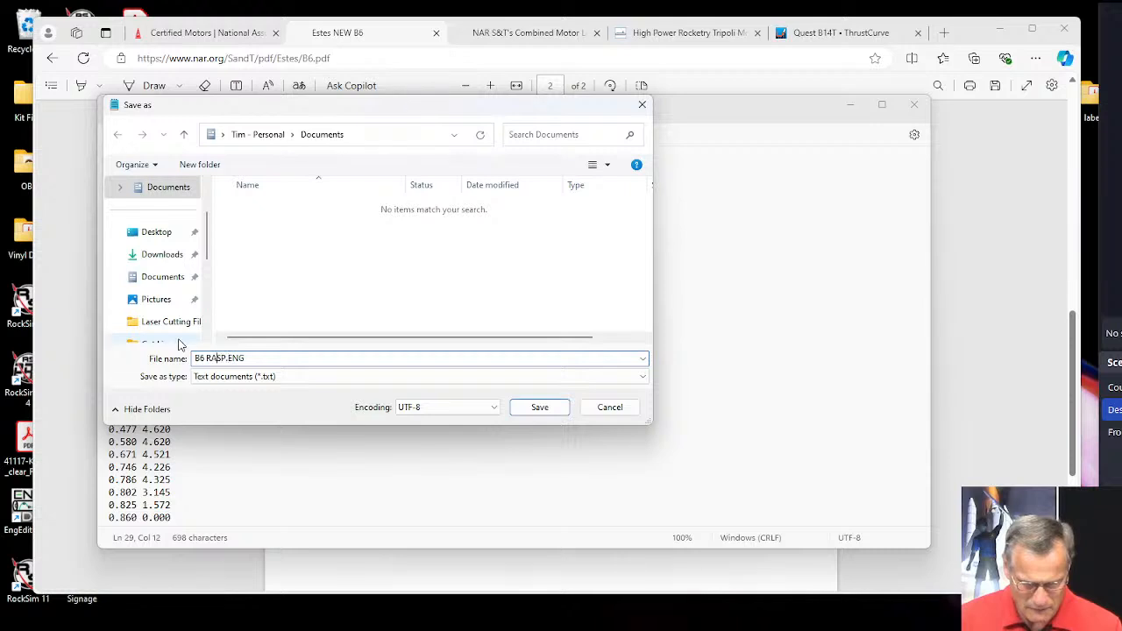
key(BackSpace)
text(-)
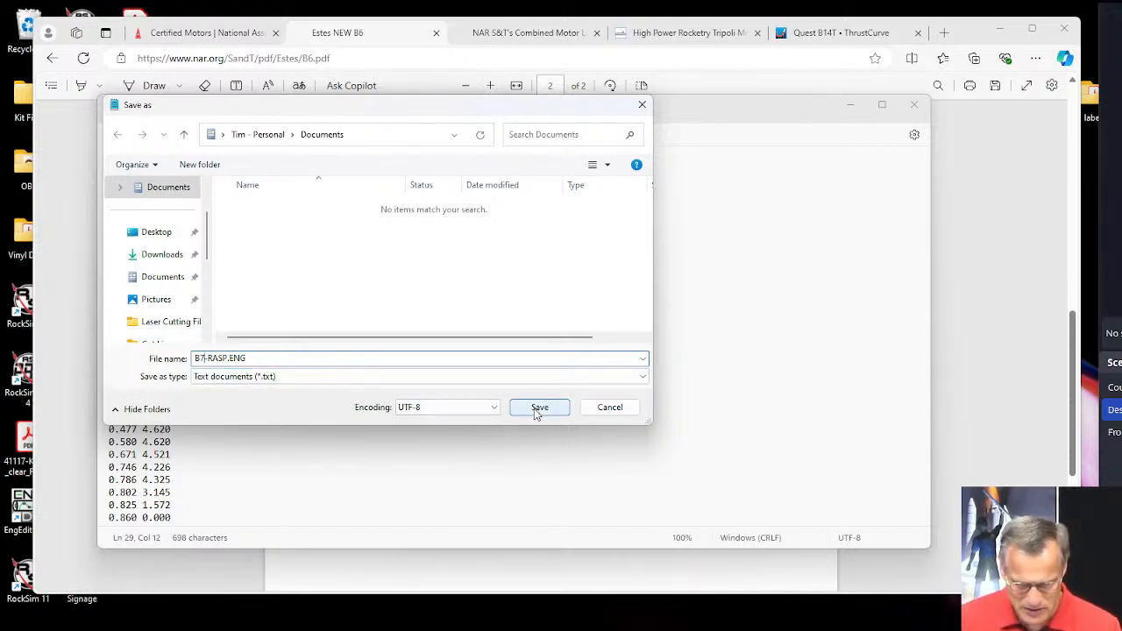
click(154, 235)
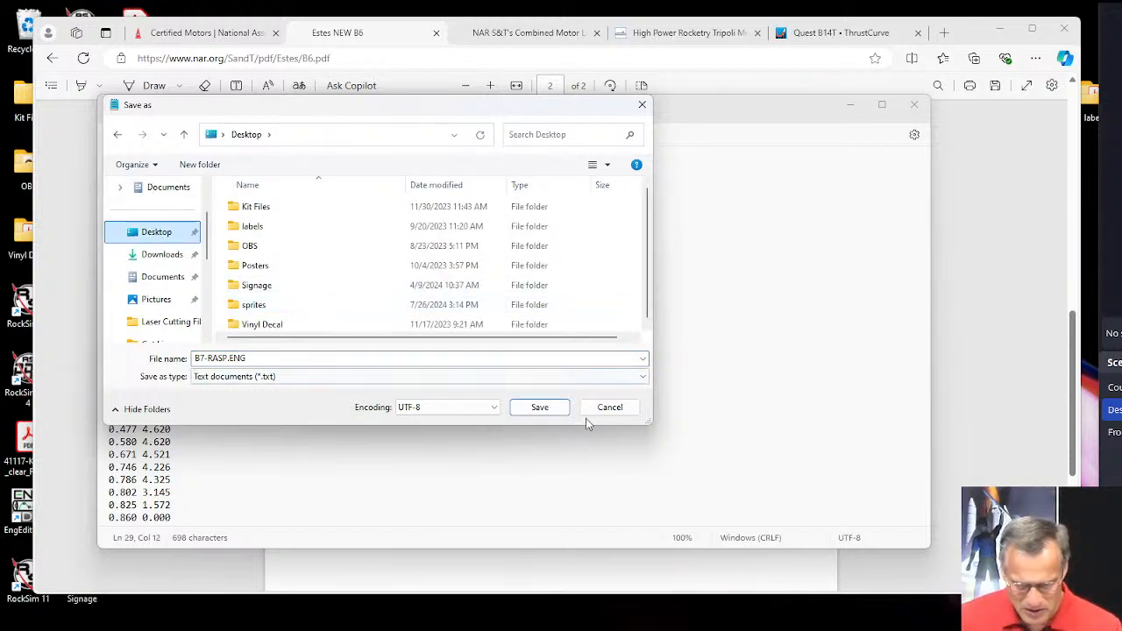
click(539, 408)
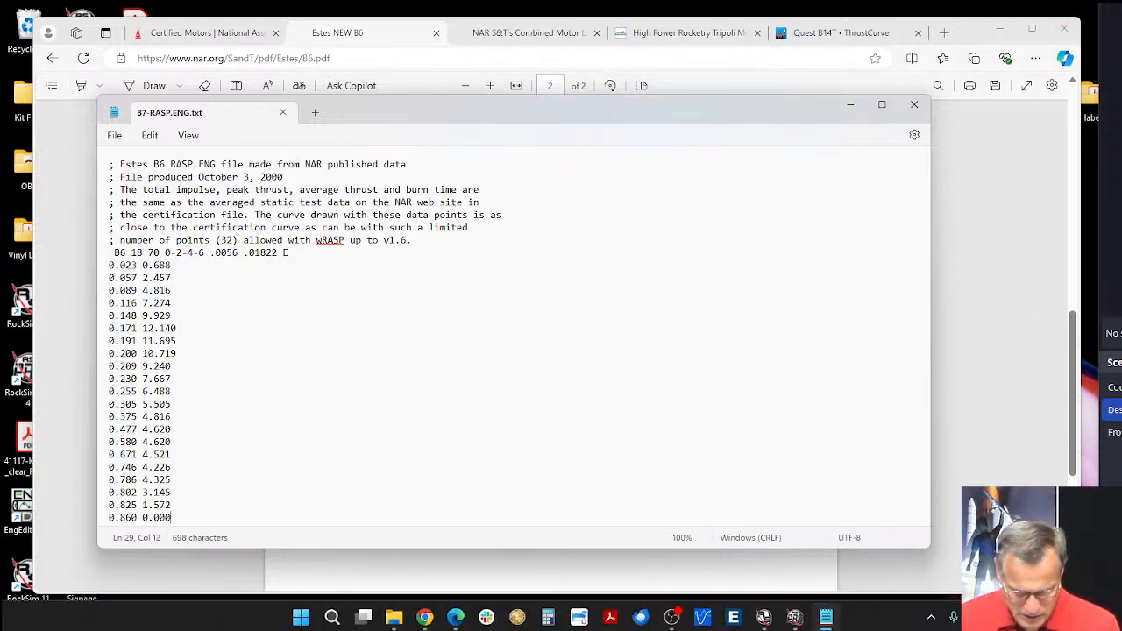
Open the Desktop folder in File Explorer, sort it by date modified with newest first, and select the B7-RASP.ENG file.
click(395, 617)
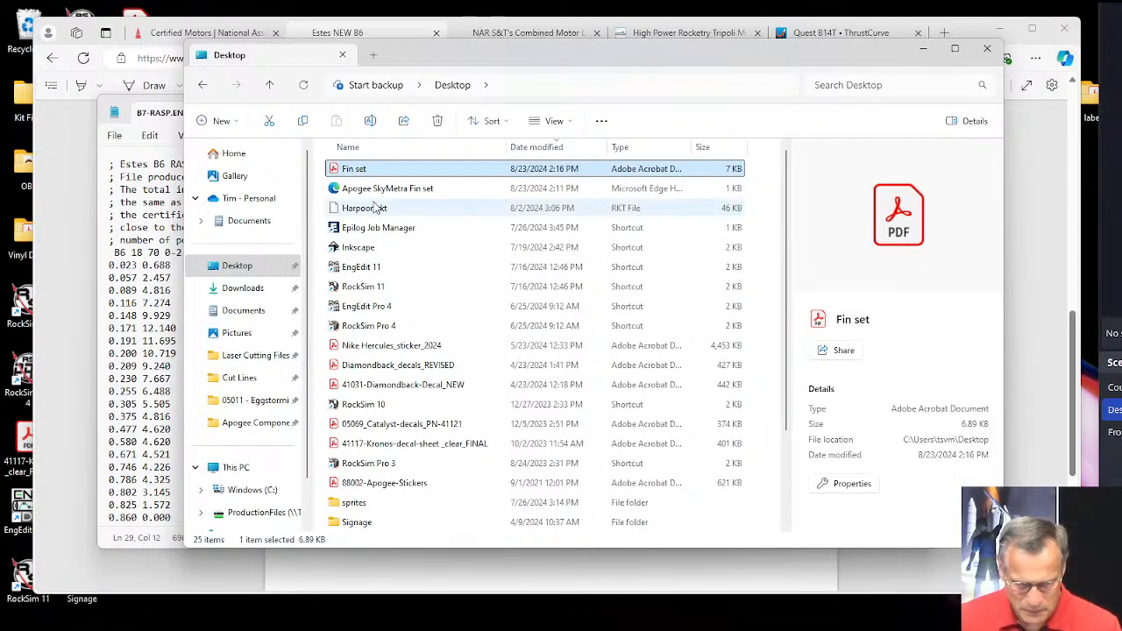
scroll(463, 275, down, 2)
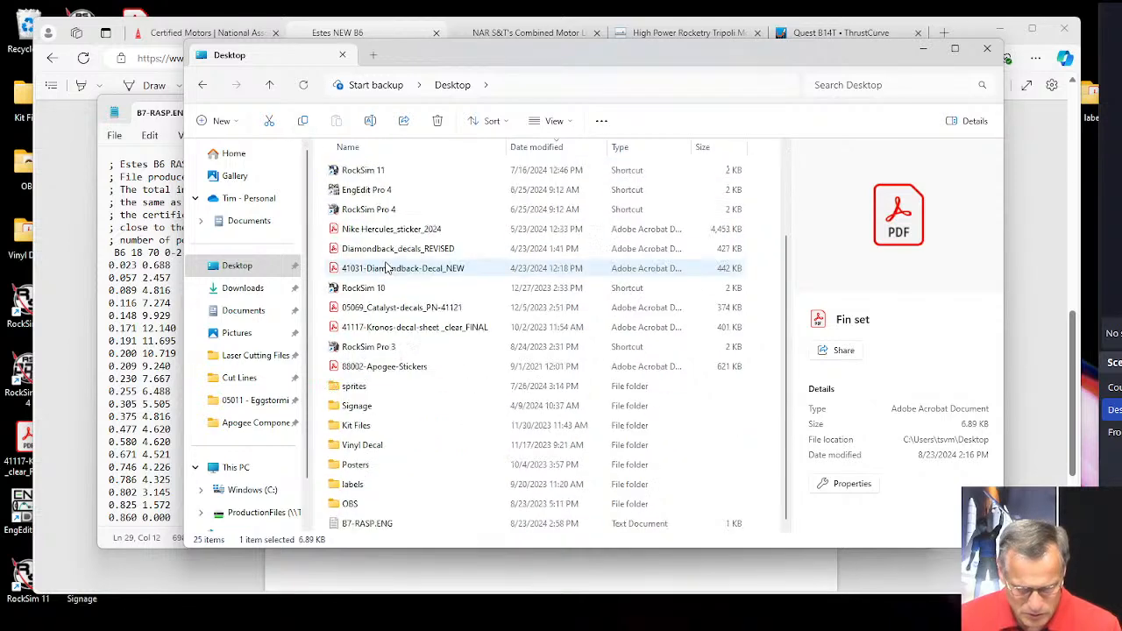
scroll(438, 225, up, 2)
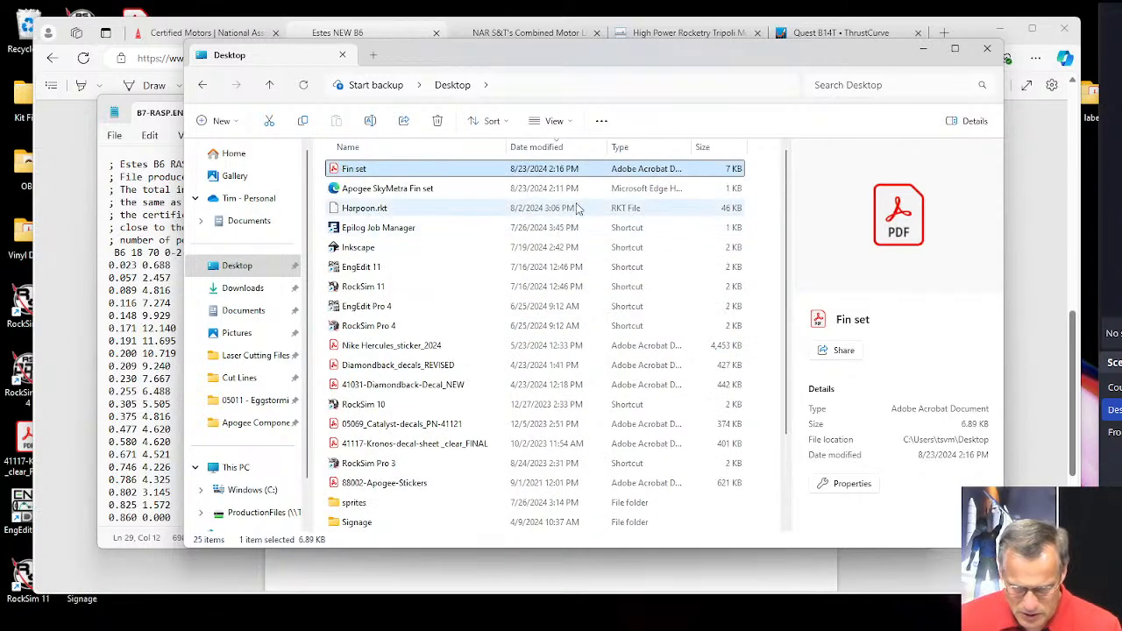
click(559, 151)
click(559, 149)
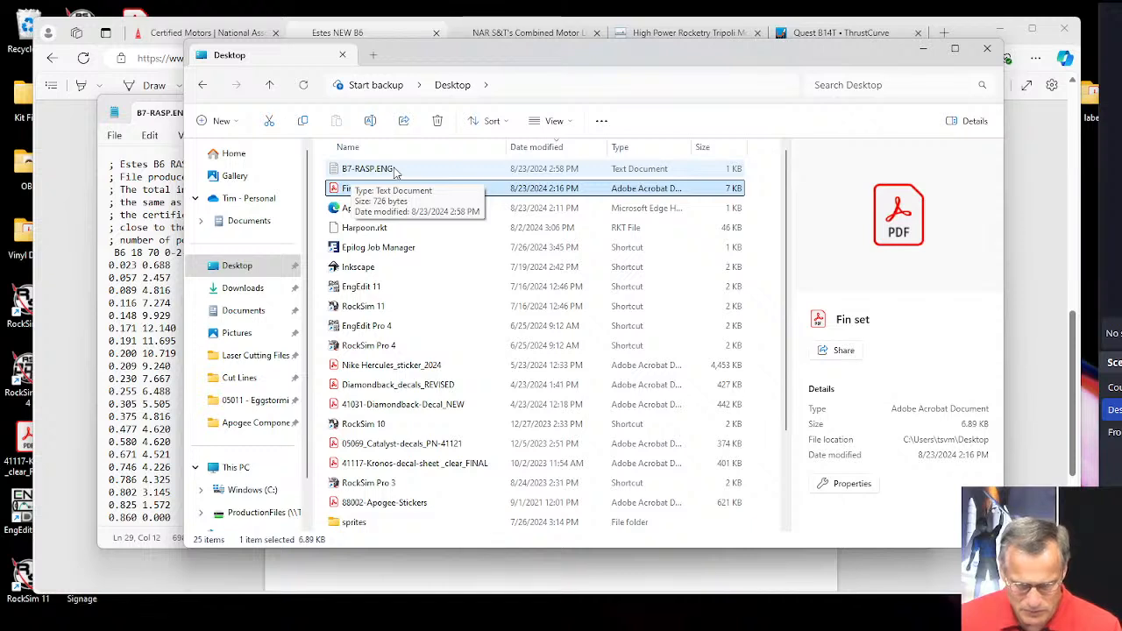
click(393, 171)
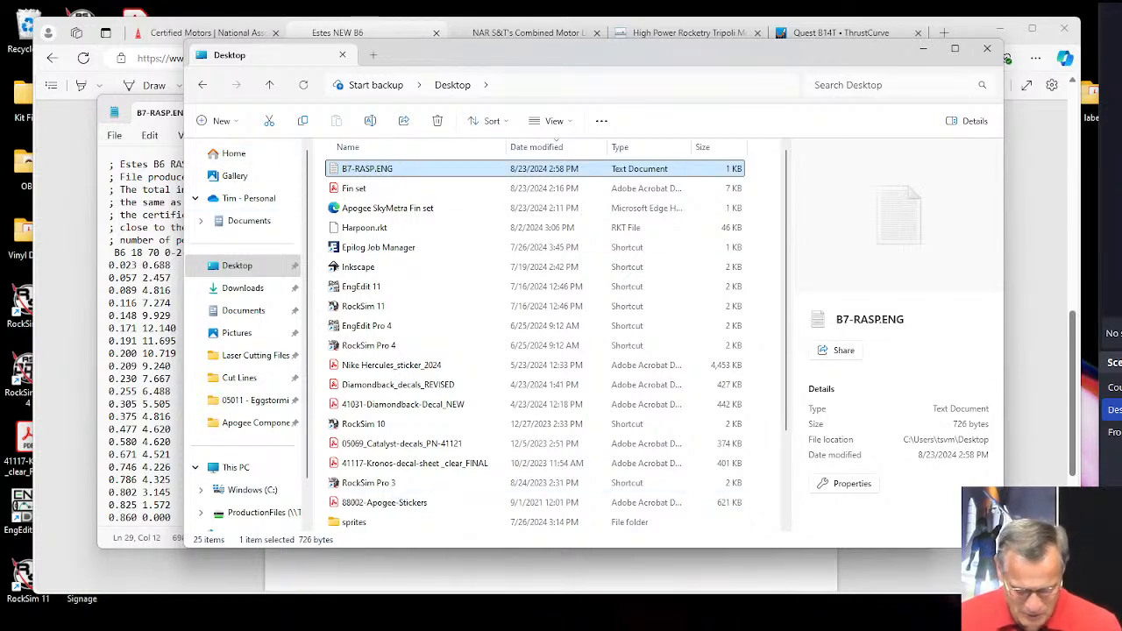
Switch to RockSim and try to import the saved engine file from the Desktop, checking the selectable file types before cancelling.
mouse_move(363, 628)
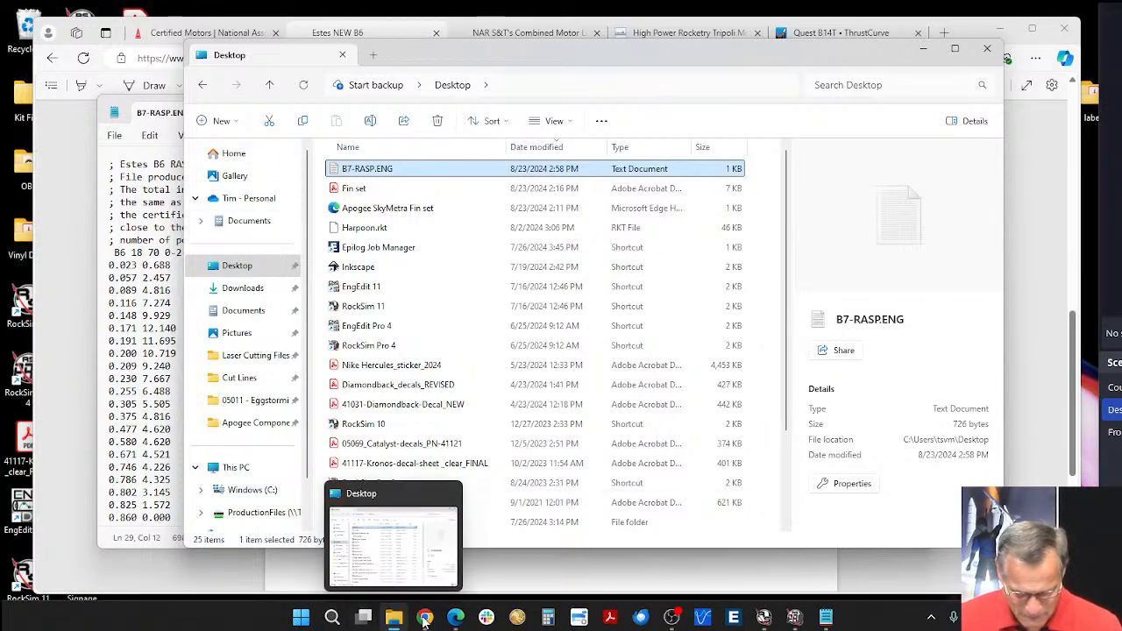
click(764, 618)
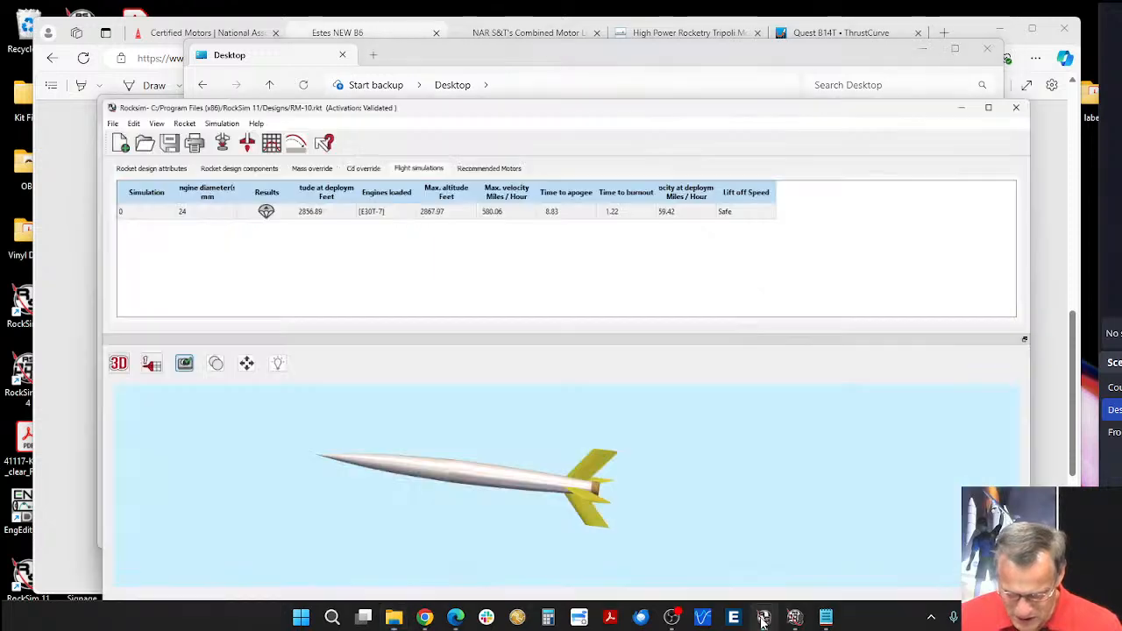
click(16, 42)
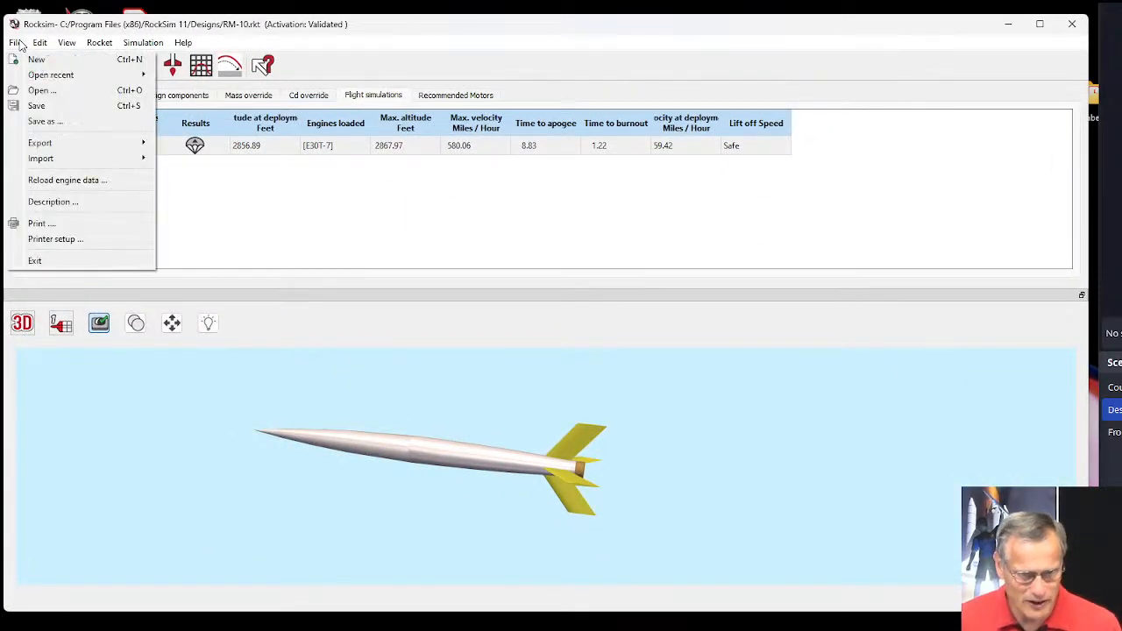
mouse_move(44, 161)
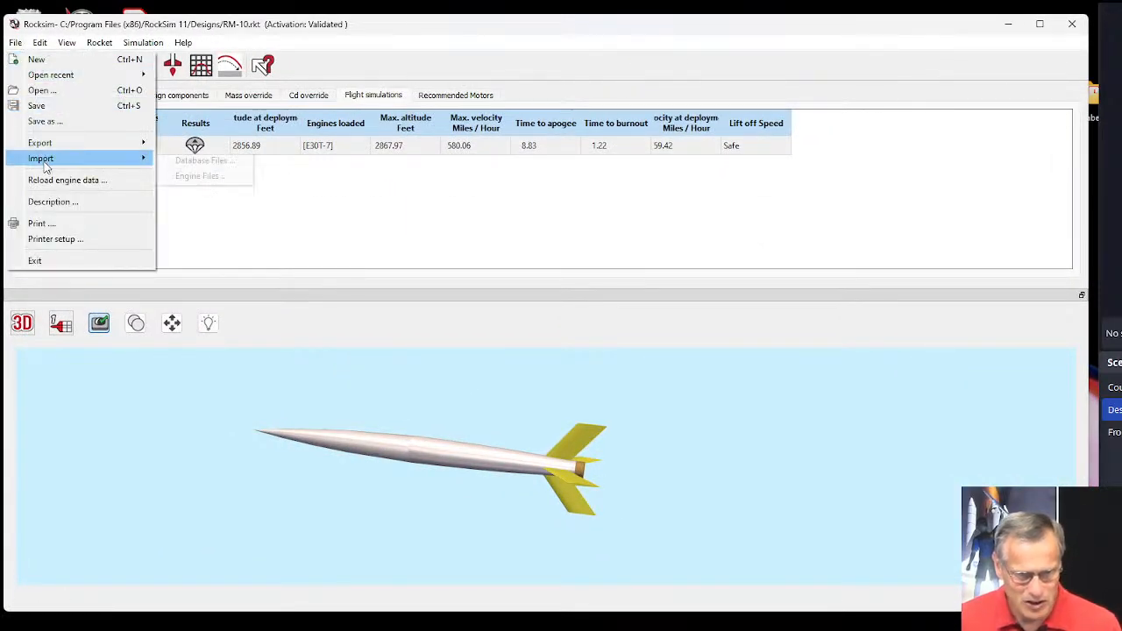
click(201, 177)
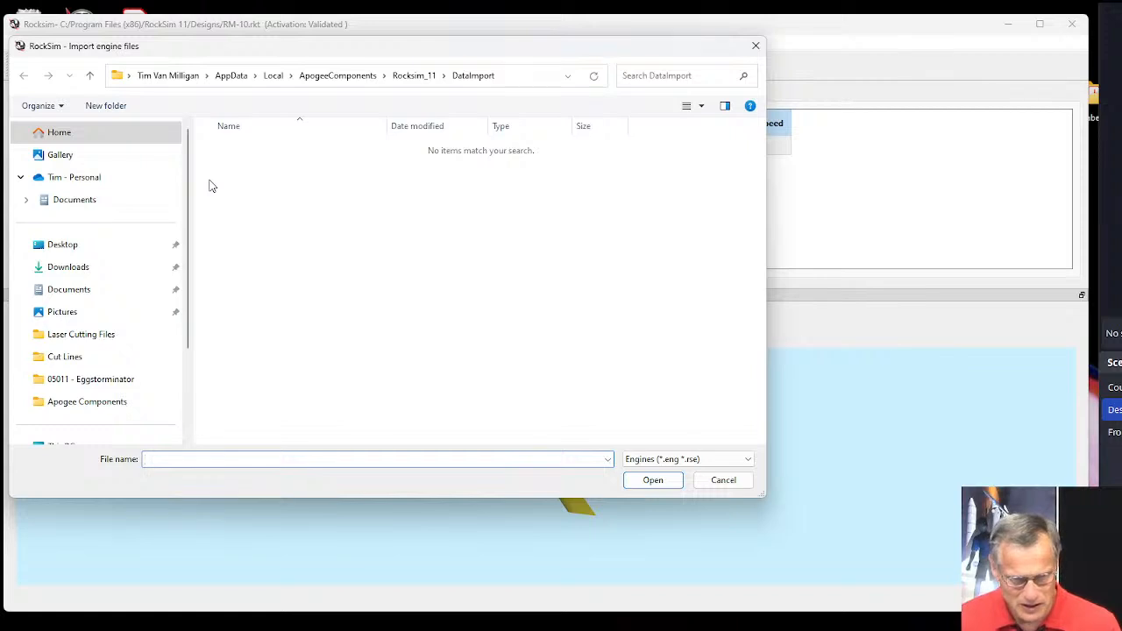
drag(359, 46, 433, 45)
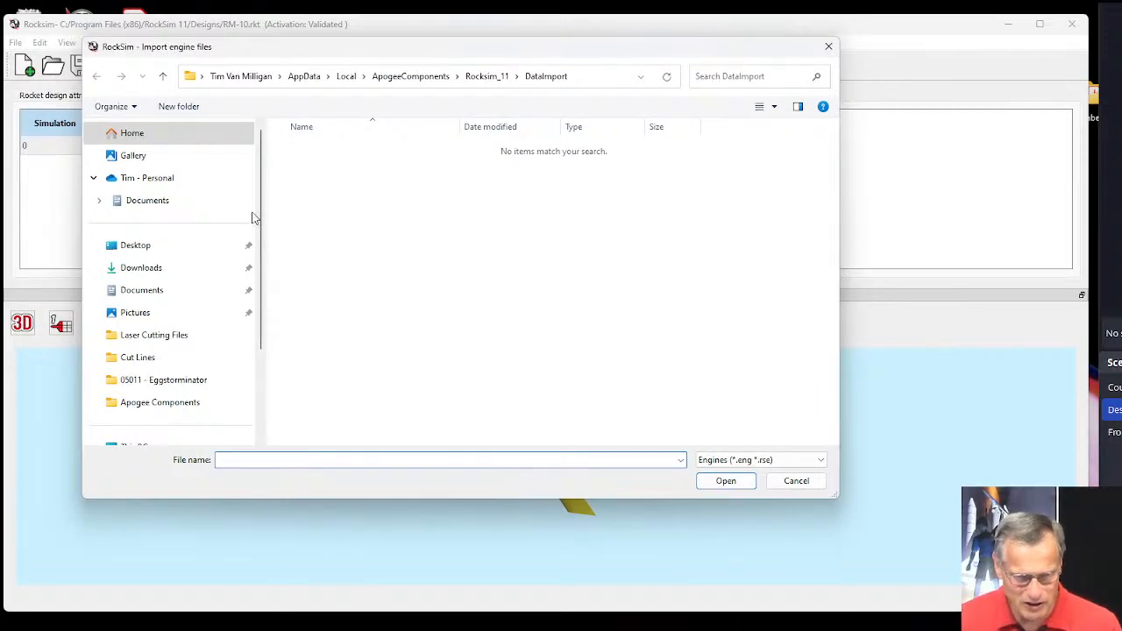
click(143, 248)
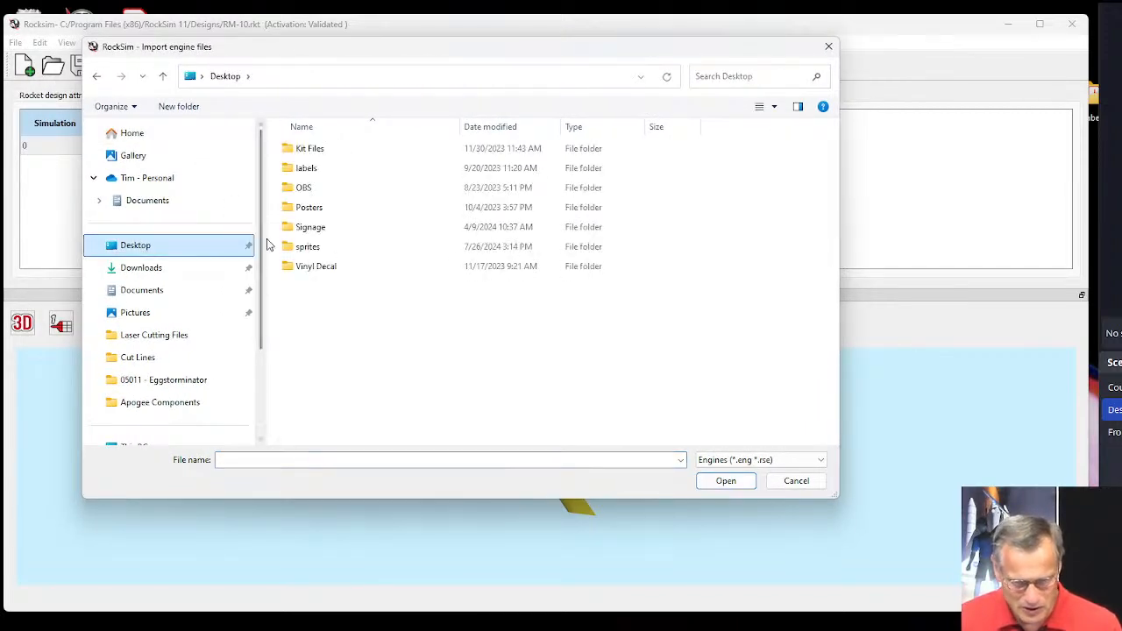
click(712, 459)
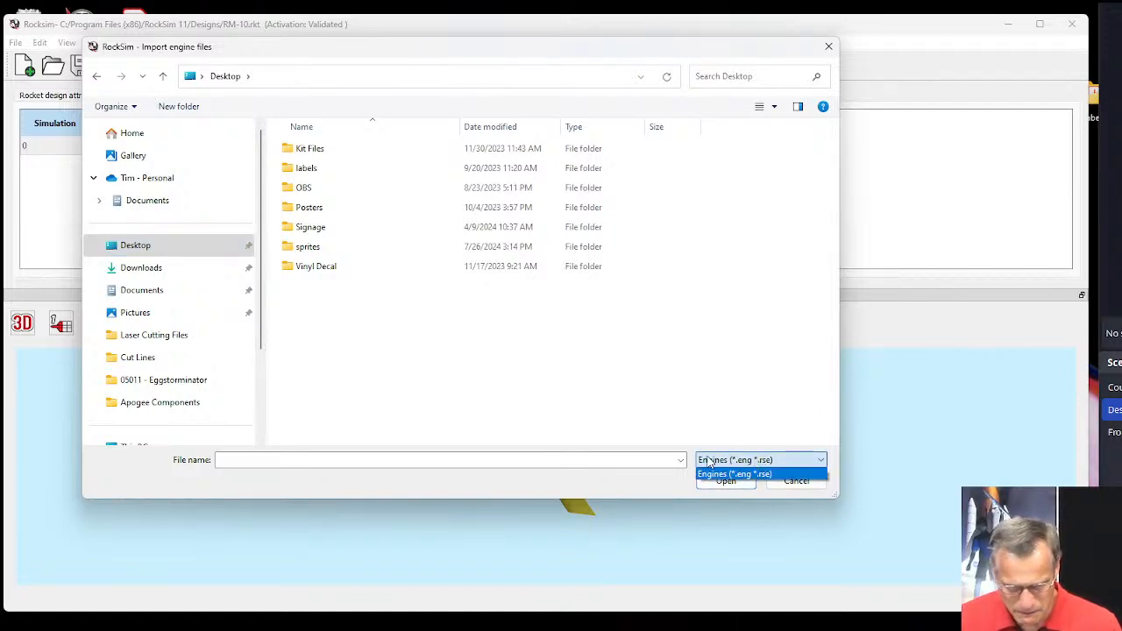
click(286, 456)
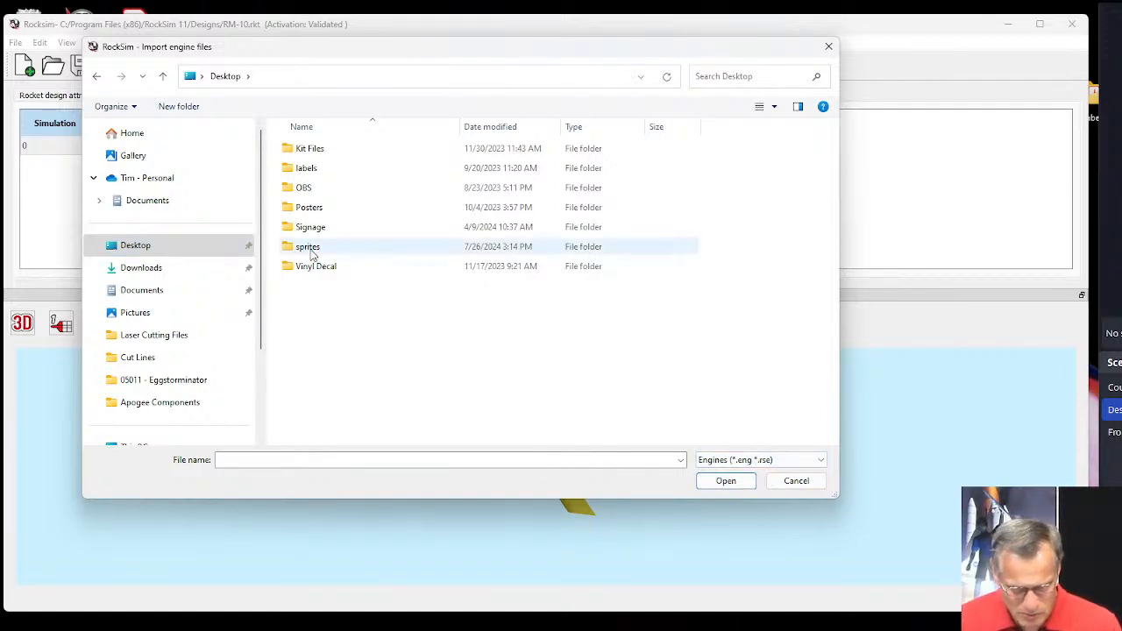
click(155, 245)
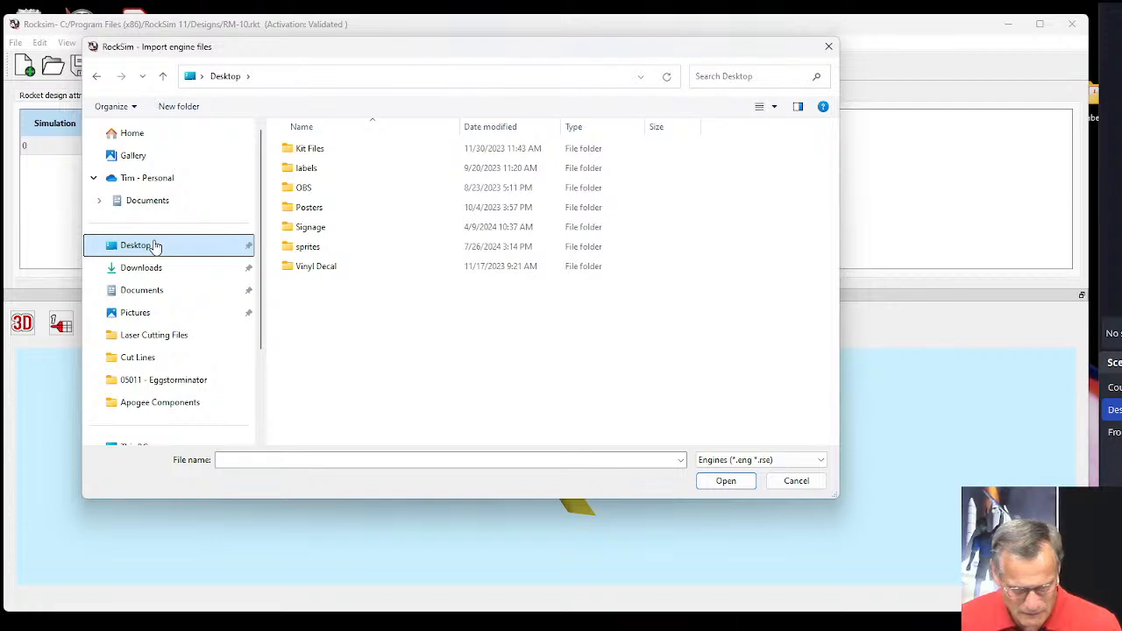
click(793, 484)
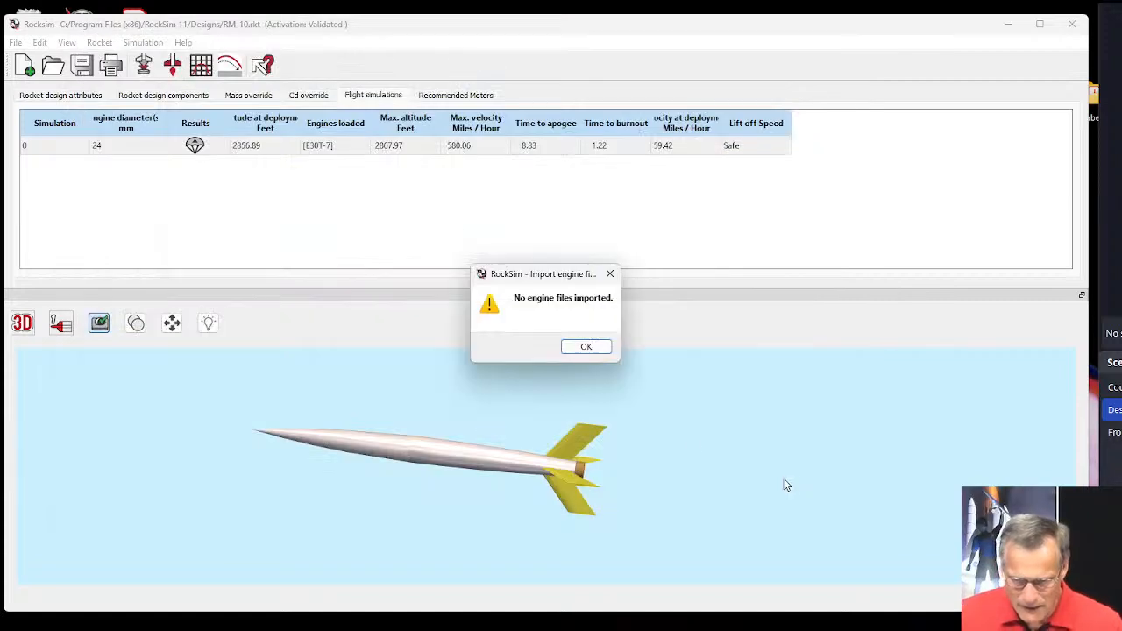
Dismiss the import message, switch to File Explorer, and rename the B7-RASP.ENG file on the Desktop as B7-RASP.eng.
click(581, 348)
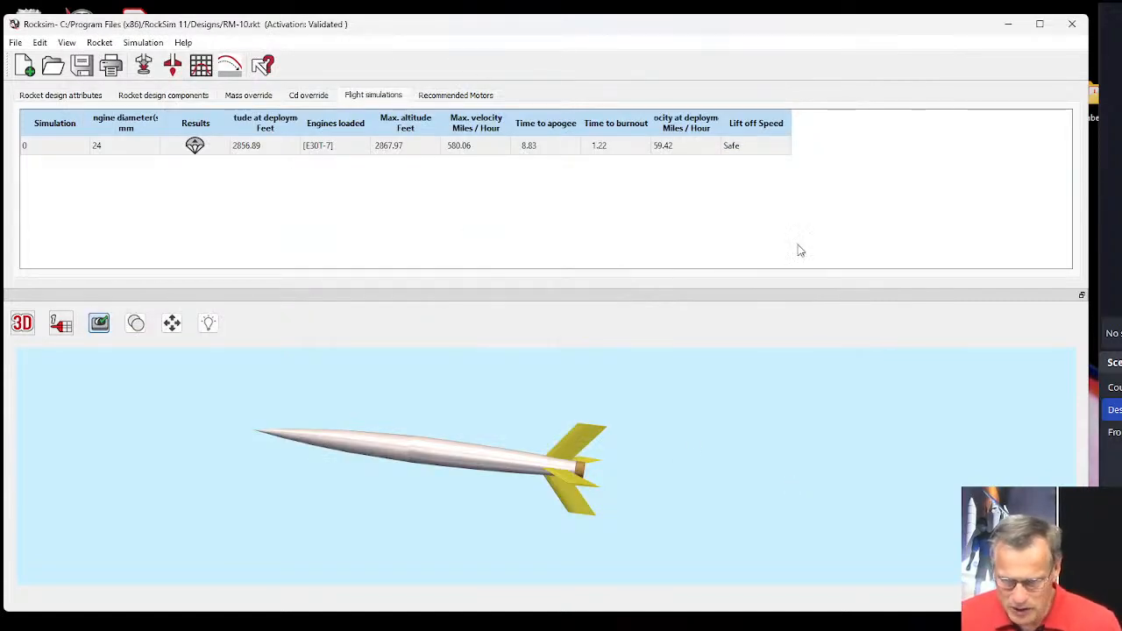
mouse_move(469, 624)
click(395, 618)
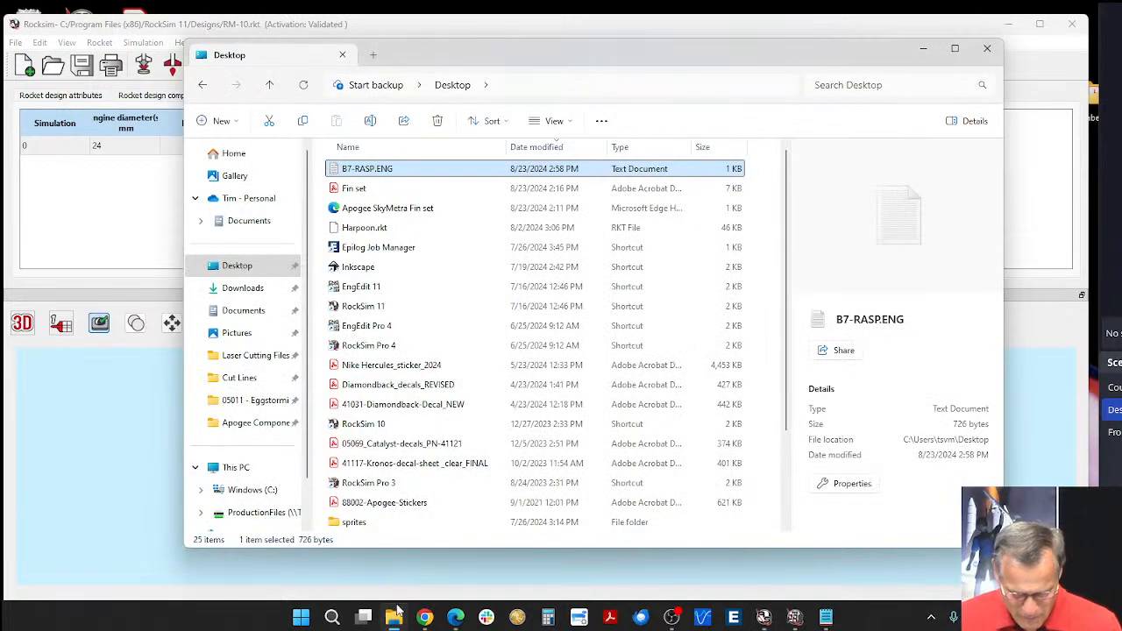
click(382, 169)
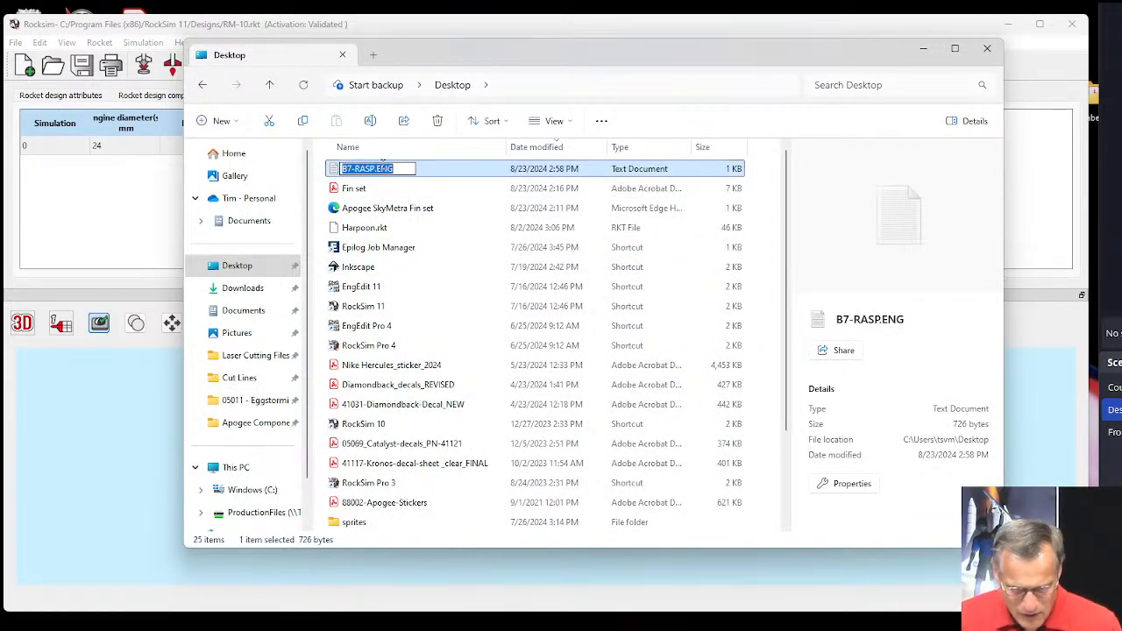
click(378, 170)
drag(375, 169, 423, 175)
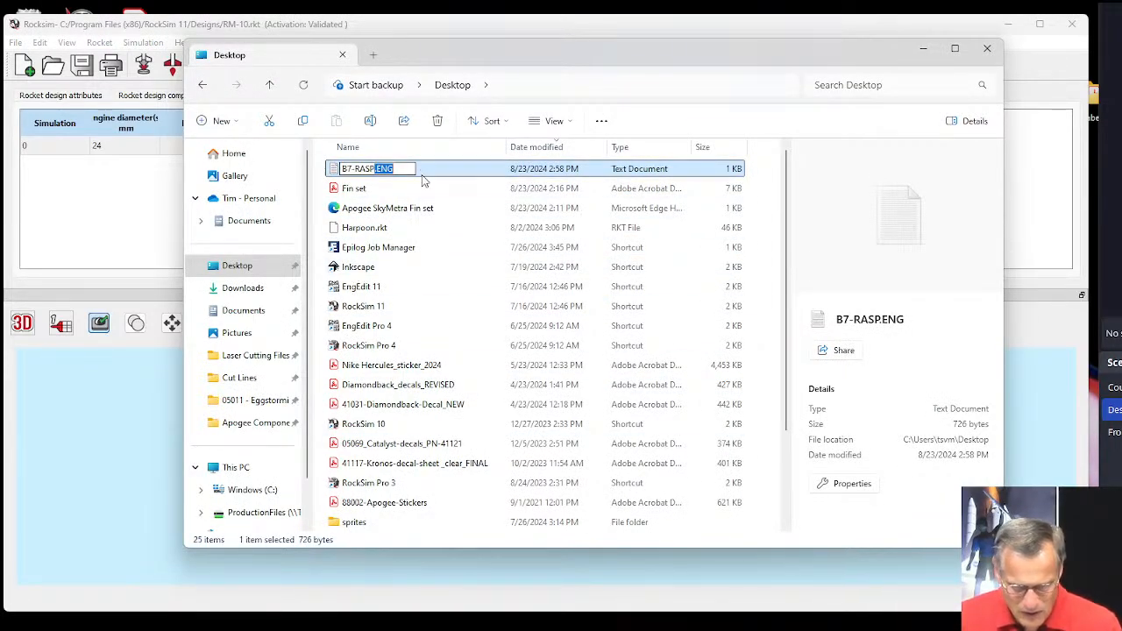
key(BackSpace)
text(eng)
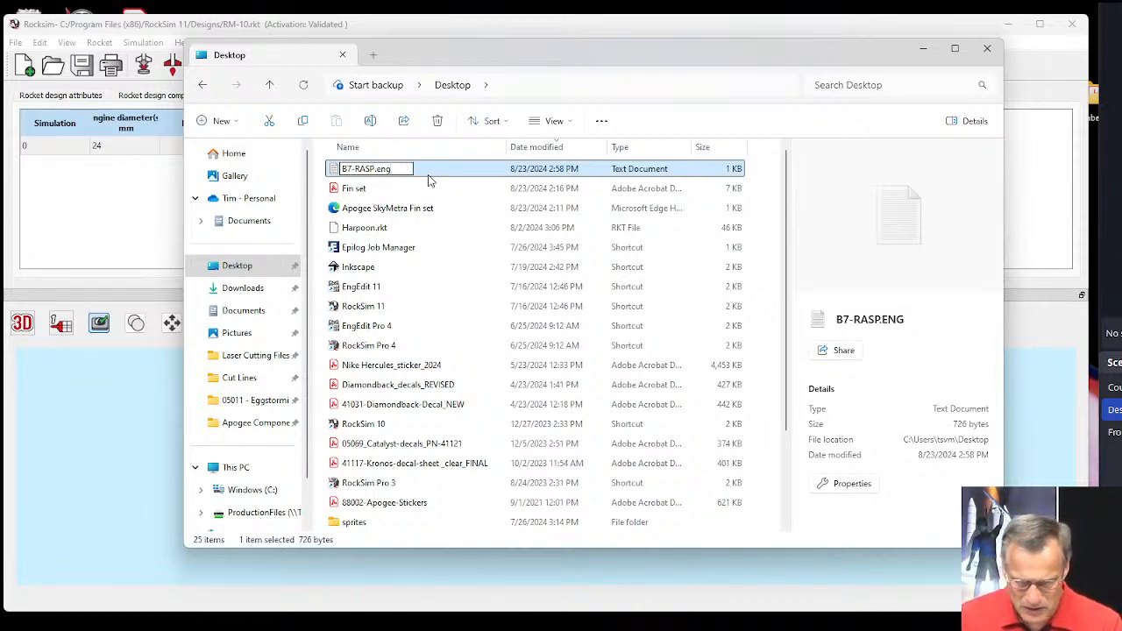
key(Return)
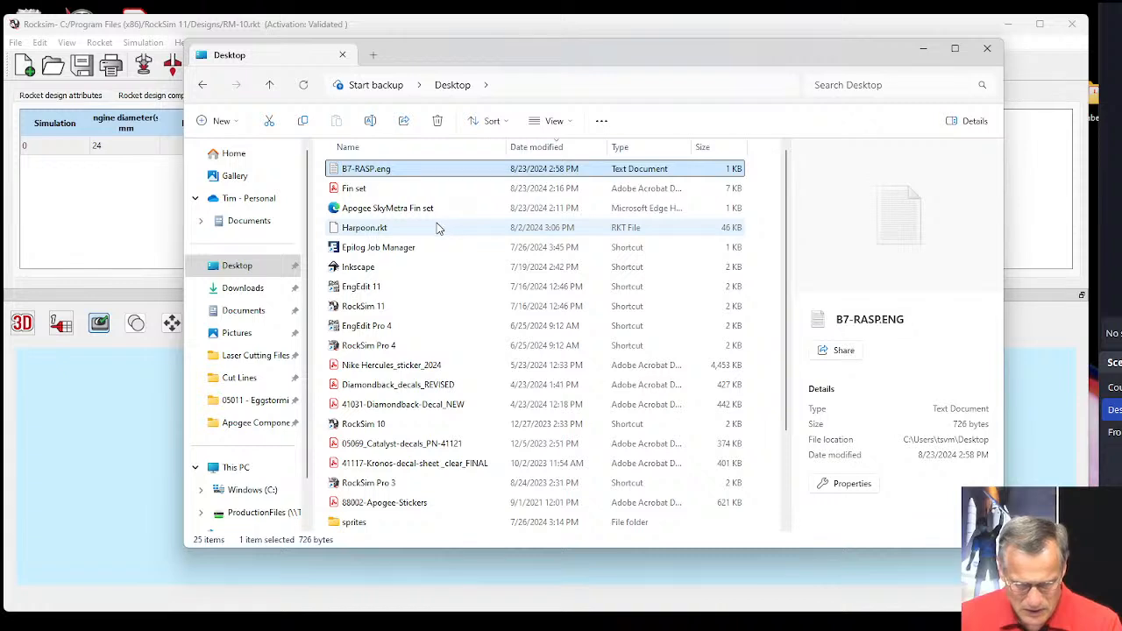
Return to RockSim and try to import the renamed B7-RASP.eng file from the Desktop, rechecking the engine file type filter.
click(131, 235)
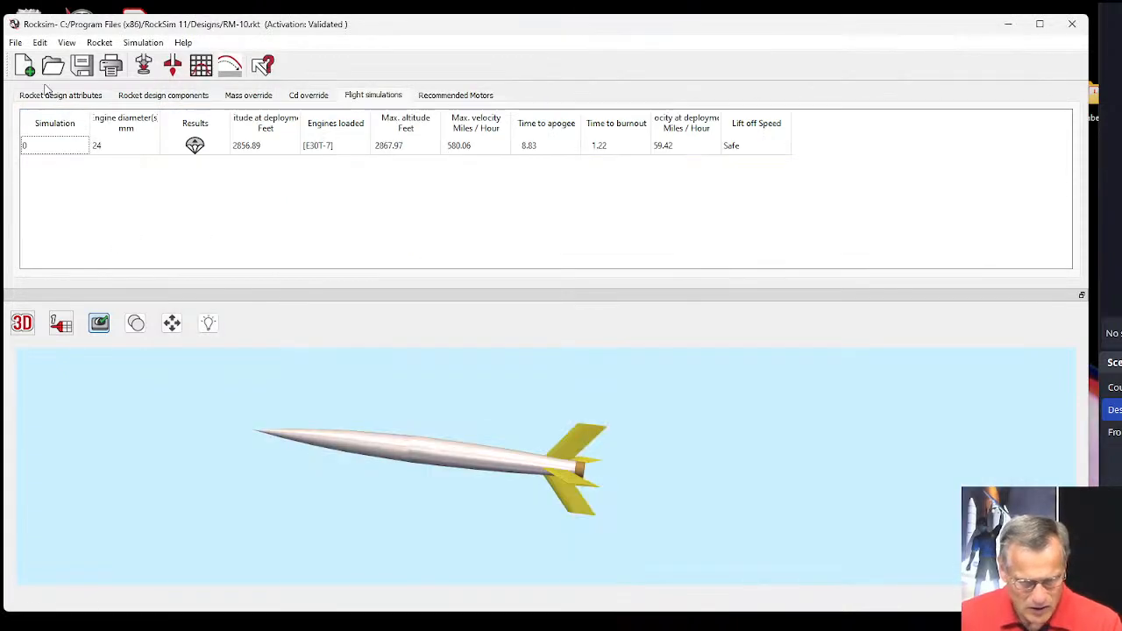
click(17, 42)
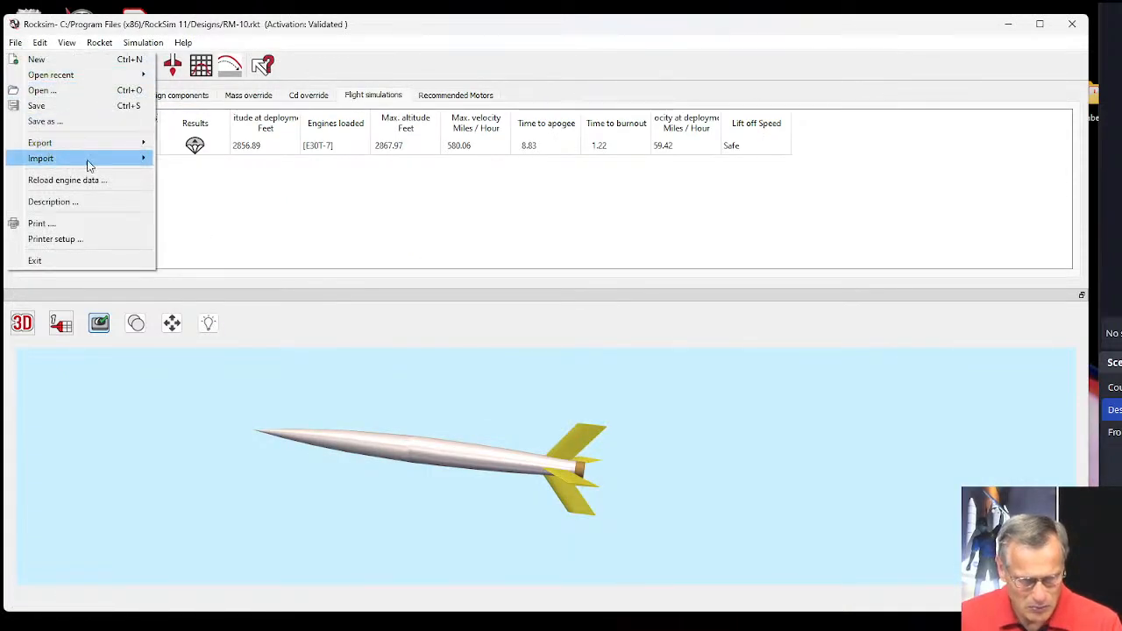
mouse_move(87, 160)
click(189, 176)
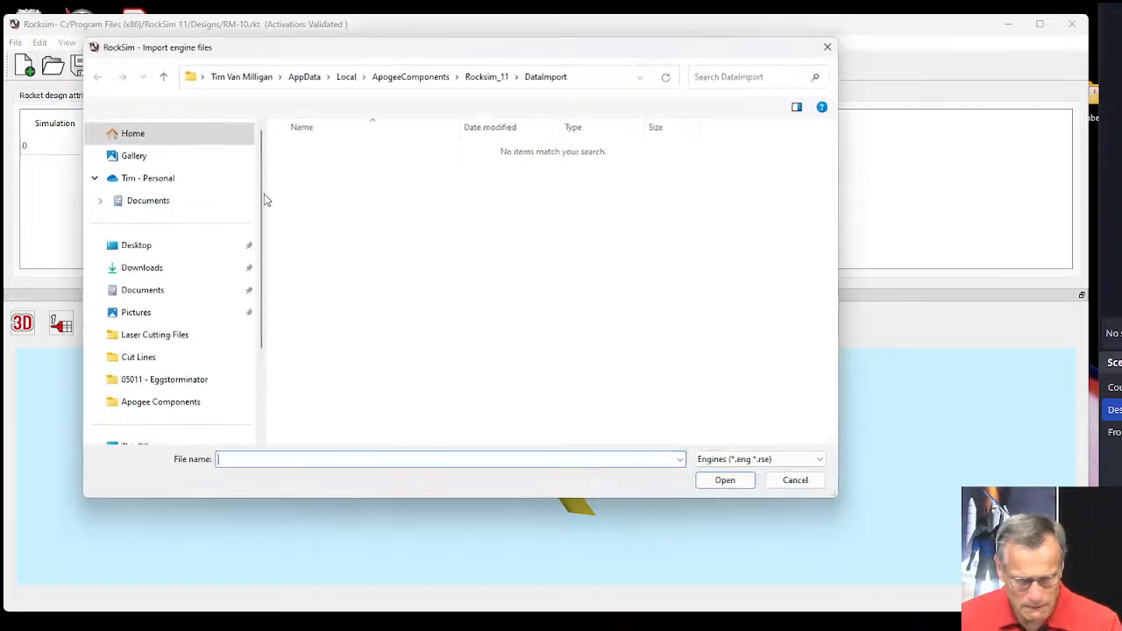
click(136, 248)
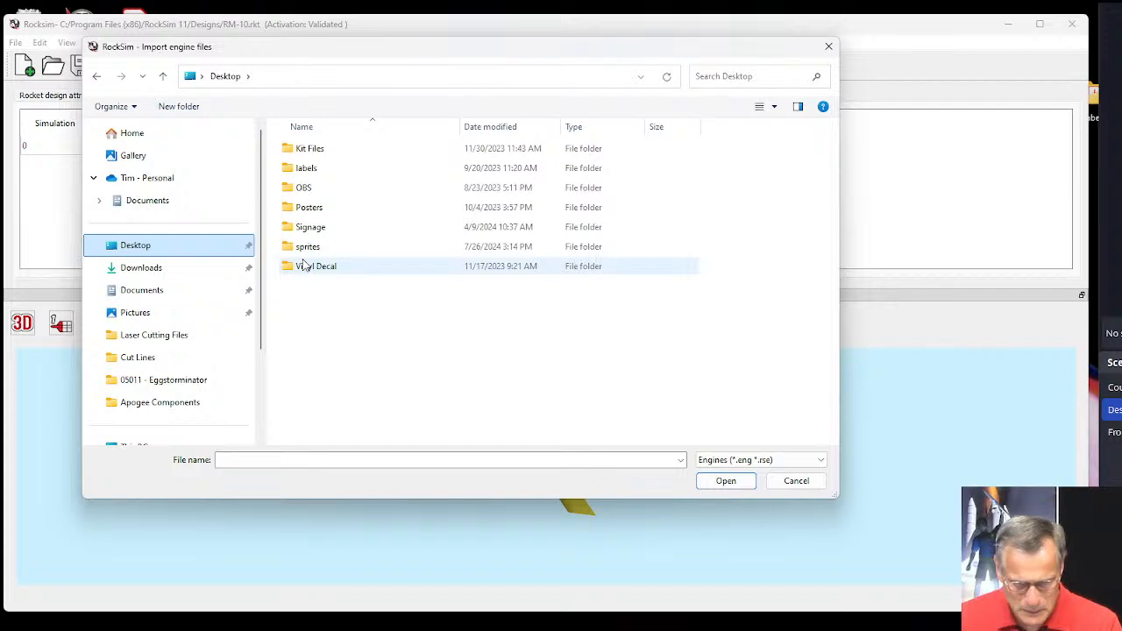
click(811, 464)
click(747, 473)
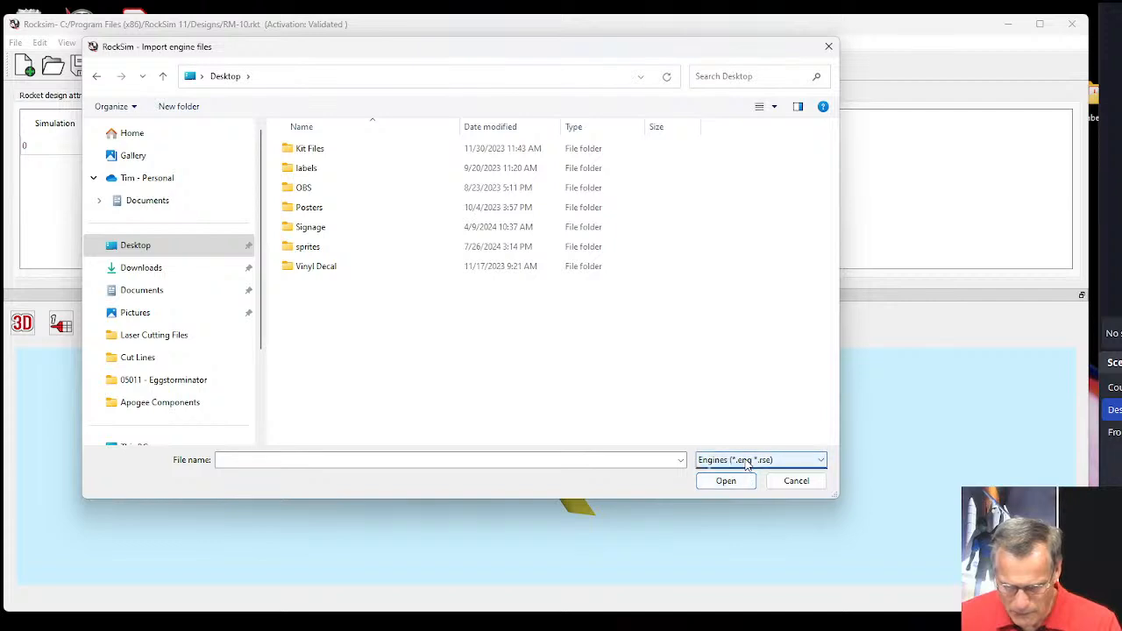
click(746, 464)
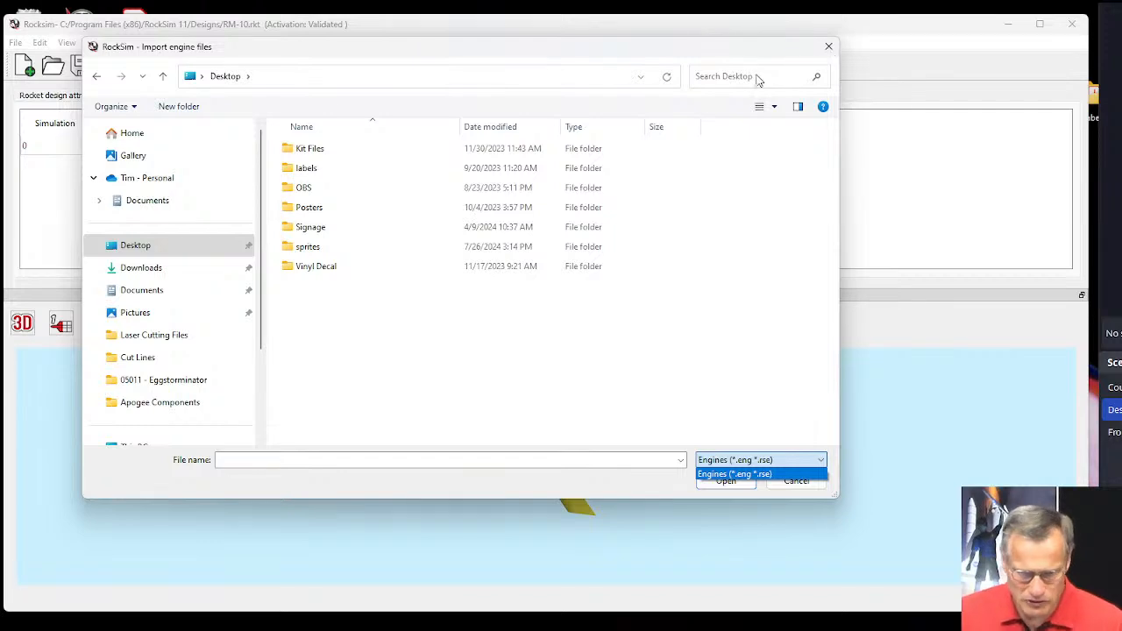
click(830, 48)
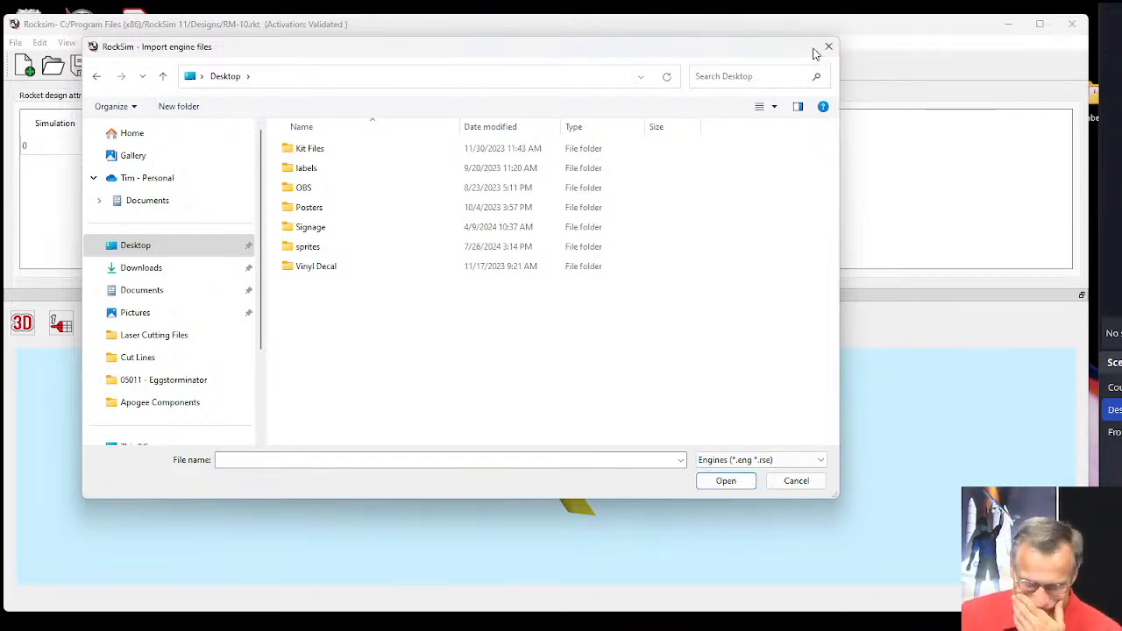
click(824, 52)
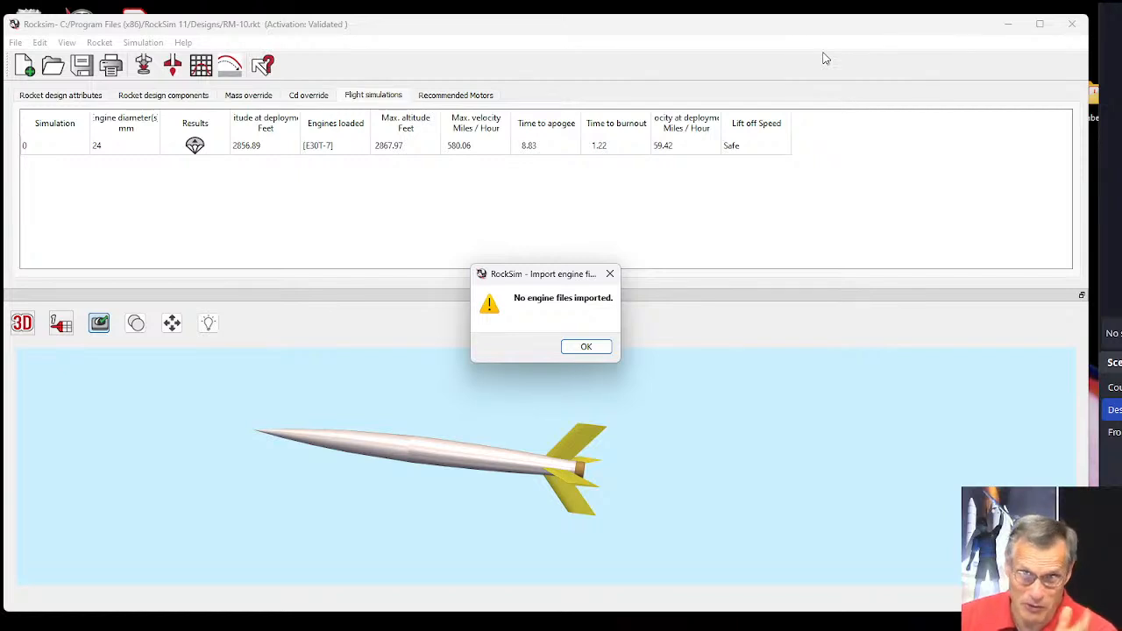
click(587, 347)
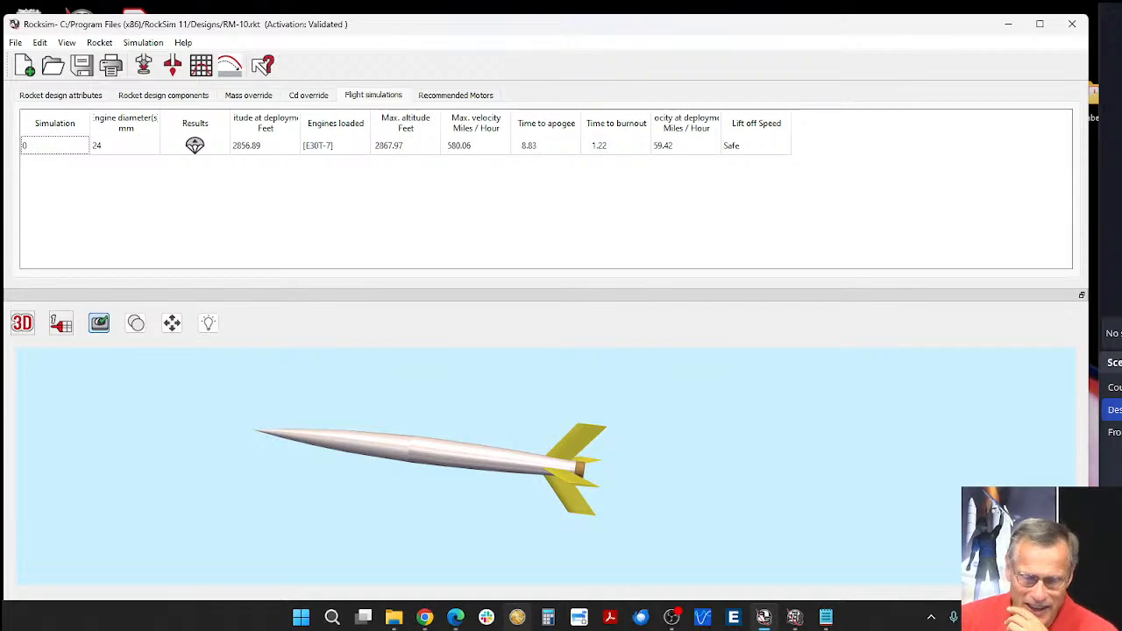
Open B7-RASP.eng from the Desktop folder in Notepad, inspect its header and time-thrust data points, and close Notepad.
mouse_move(391, 620)
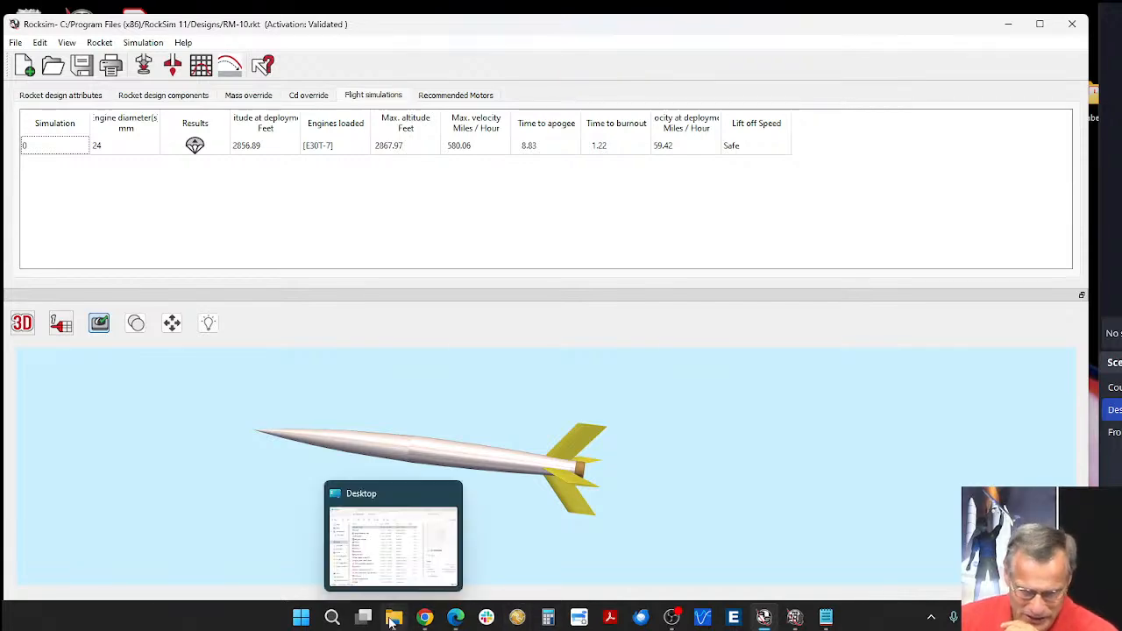
click(359, 540)
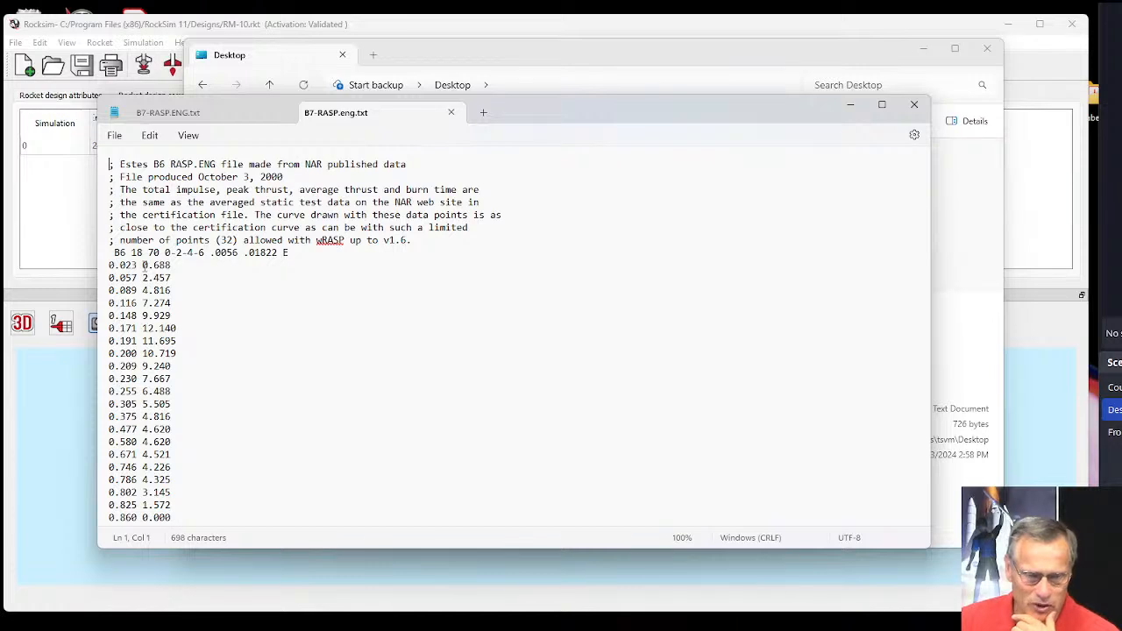
drag(143, 266, 174, 270)
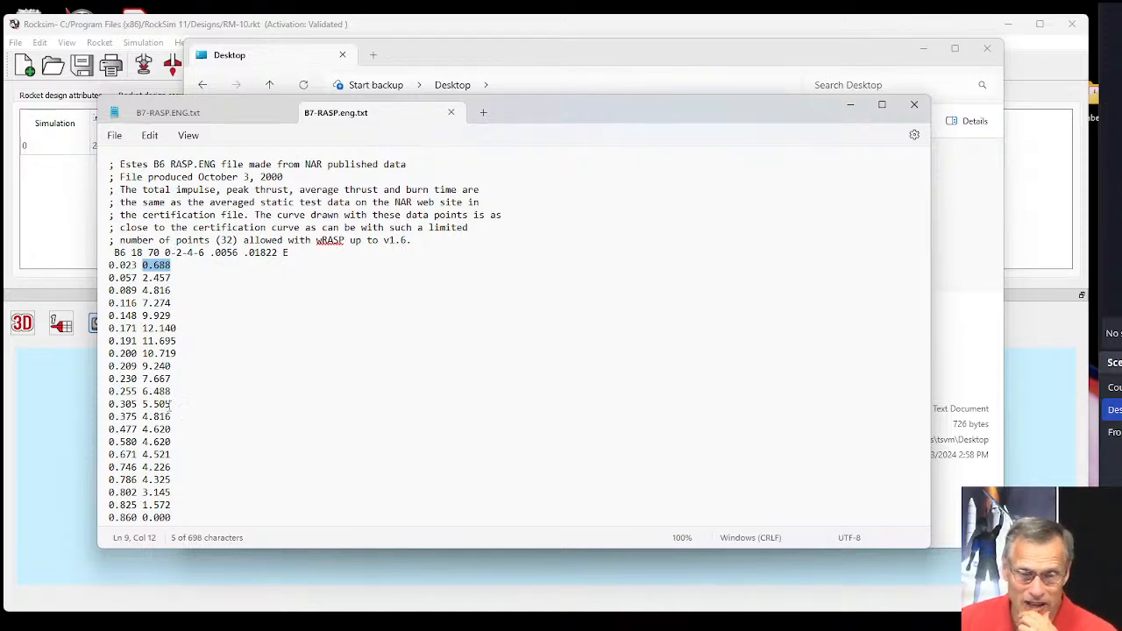
click(914, 106)
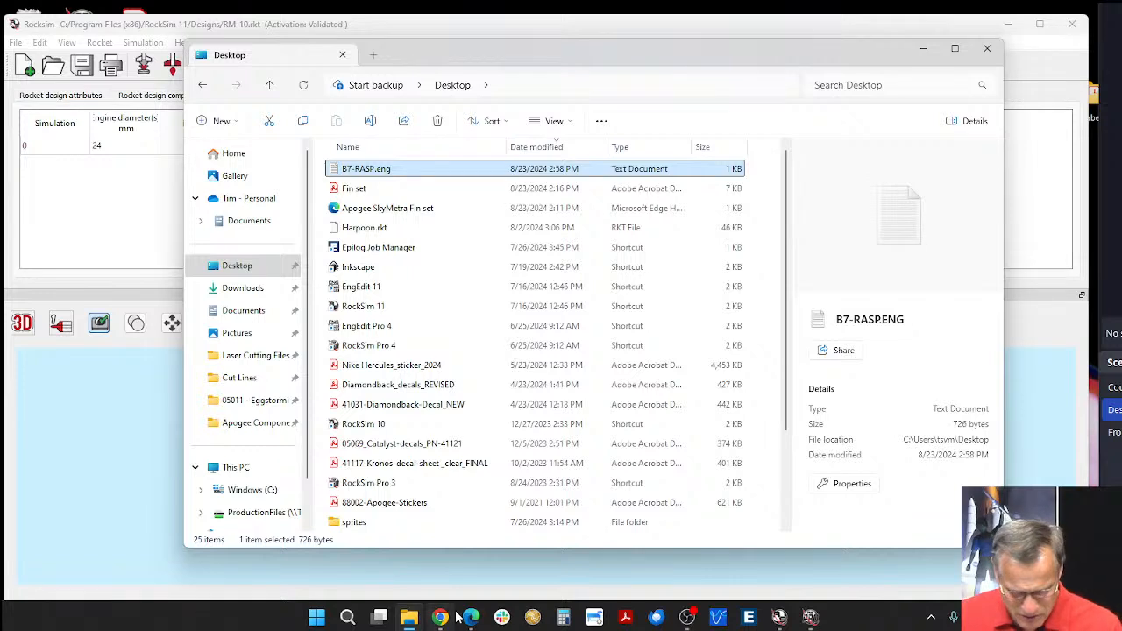
Switch to the Edge browser and load apogeerockets.com in place of the NAR Certified Motors page.
mouse_move(470, 618)
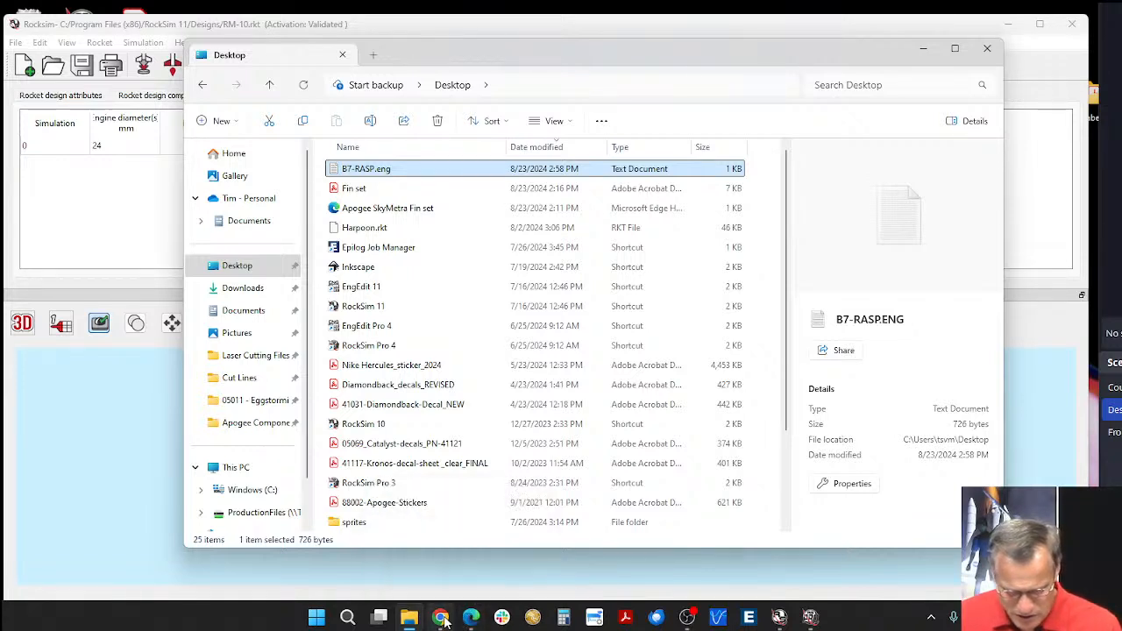
click(470, 618)
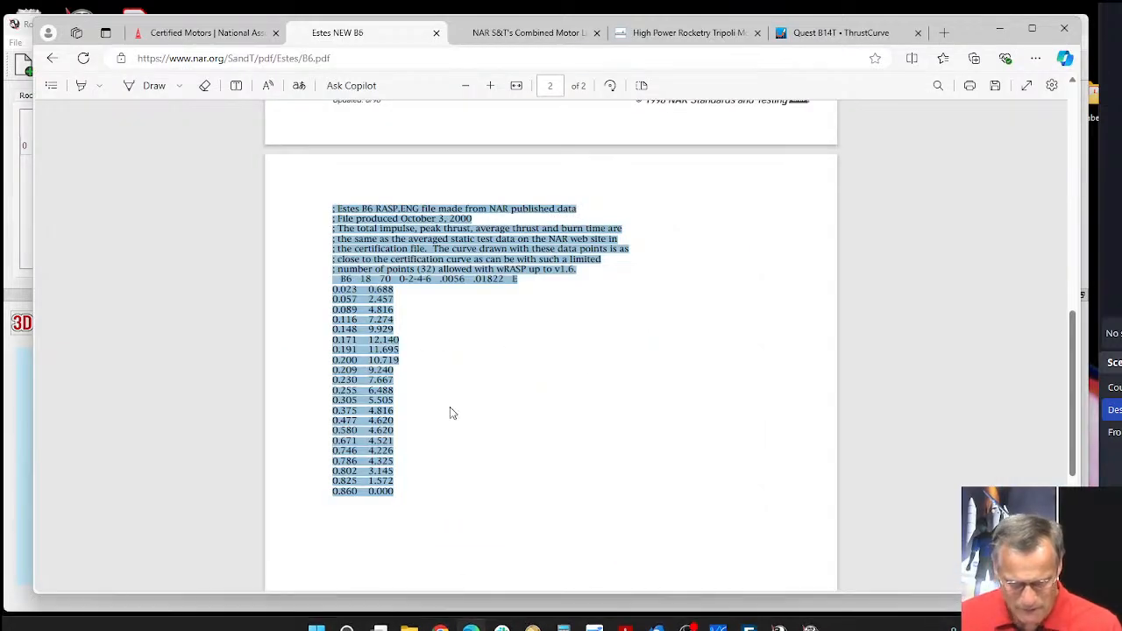
click(237, 40)
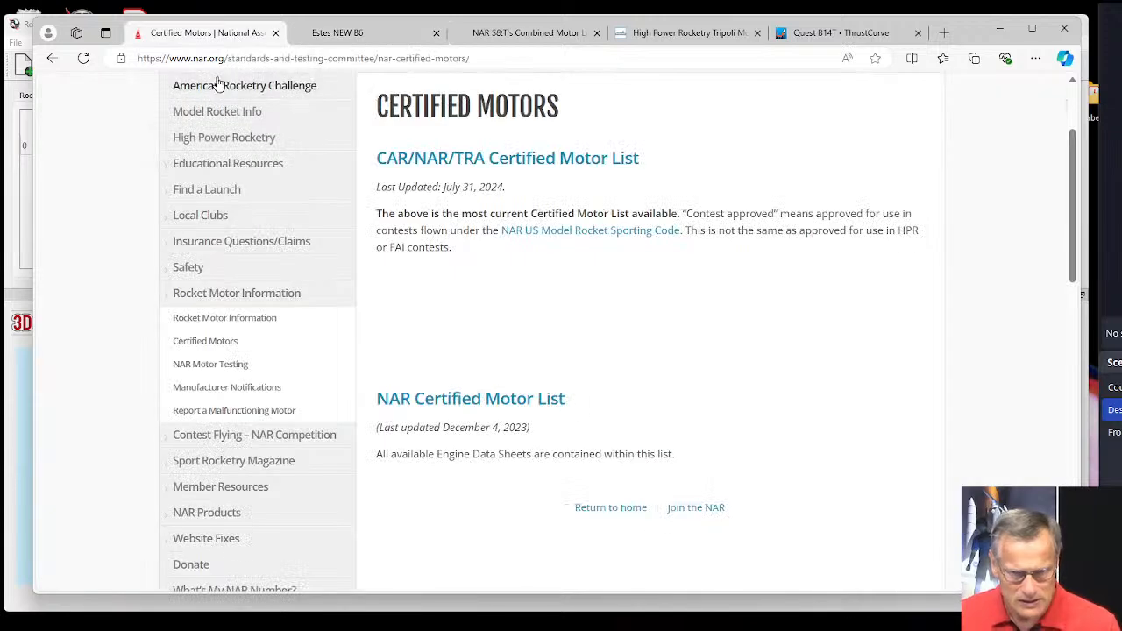
click(417, 58)
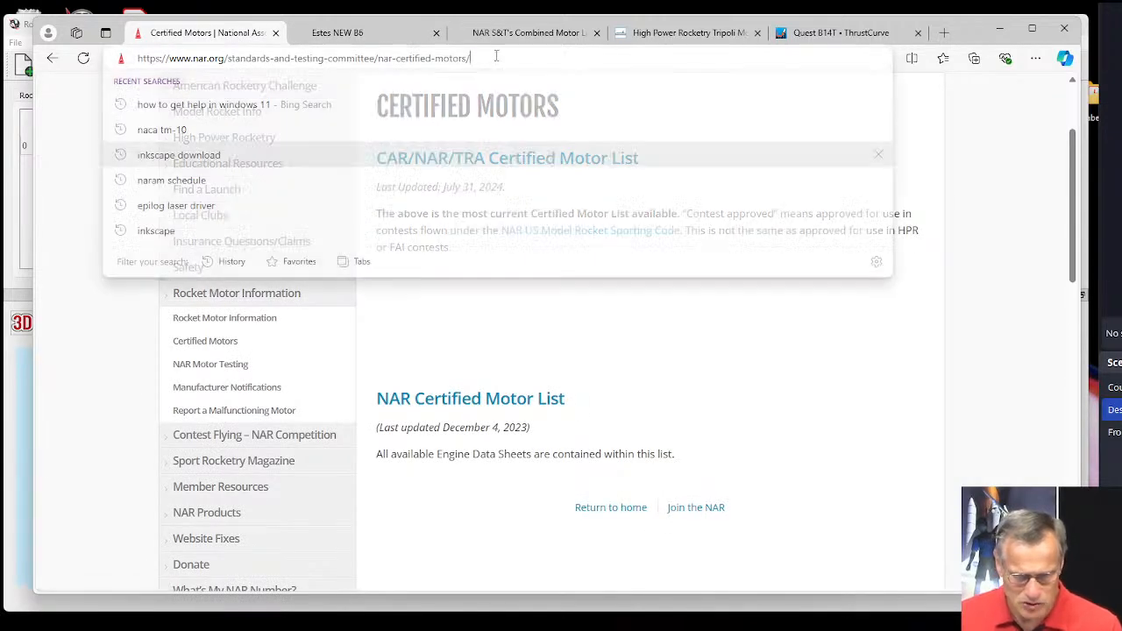
text(apo)
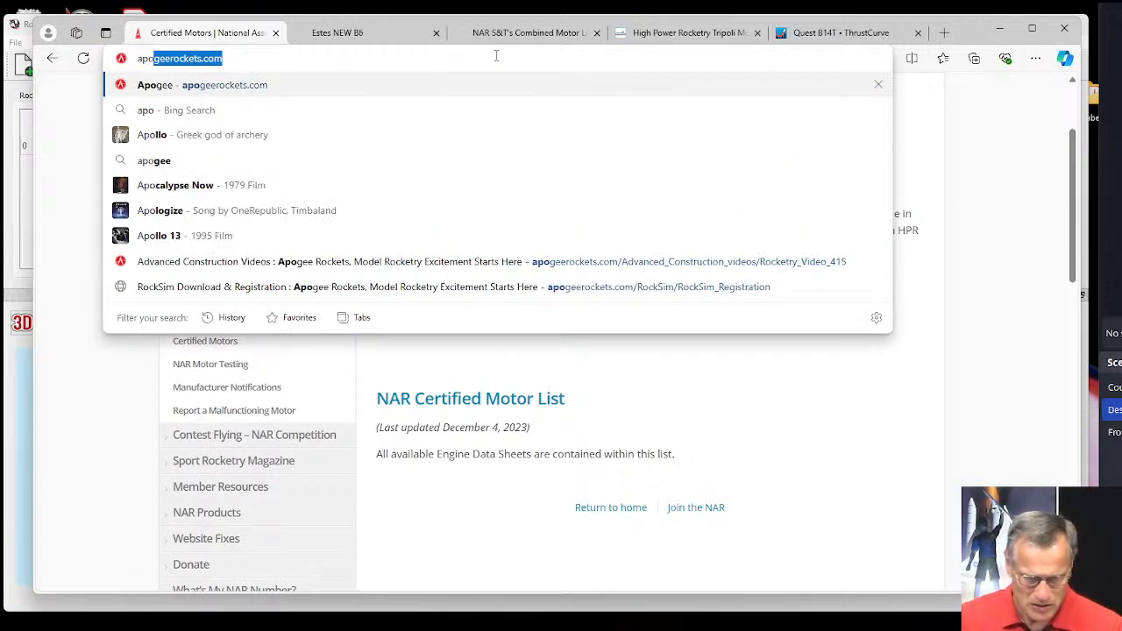
key(Return)
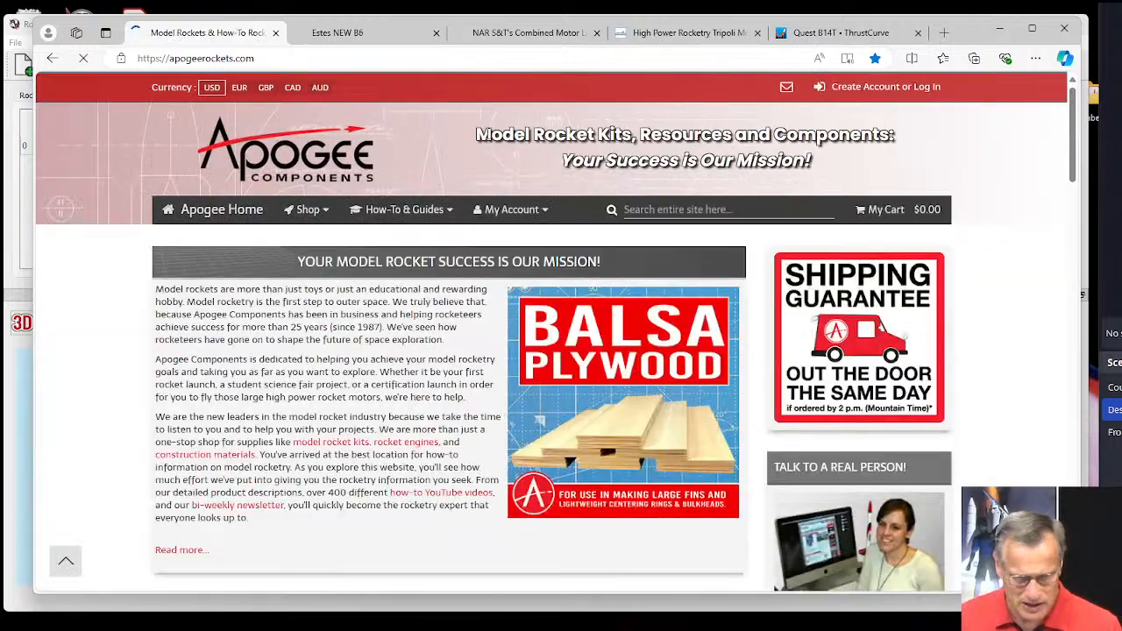
Open the full archive of all Peak of Flight newsletters from the site's how-to guides.
mouse_move(400, 211)
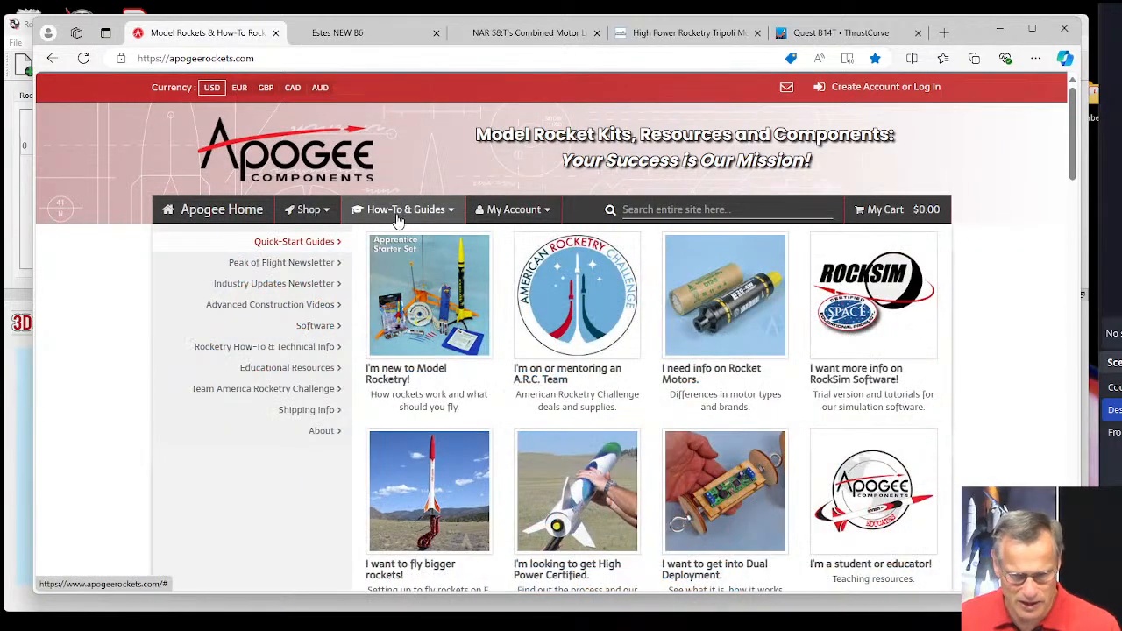
mouse_move(311, 272)
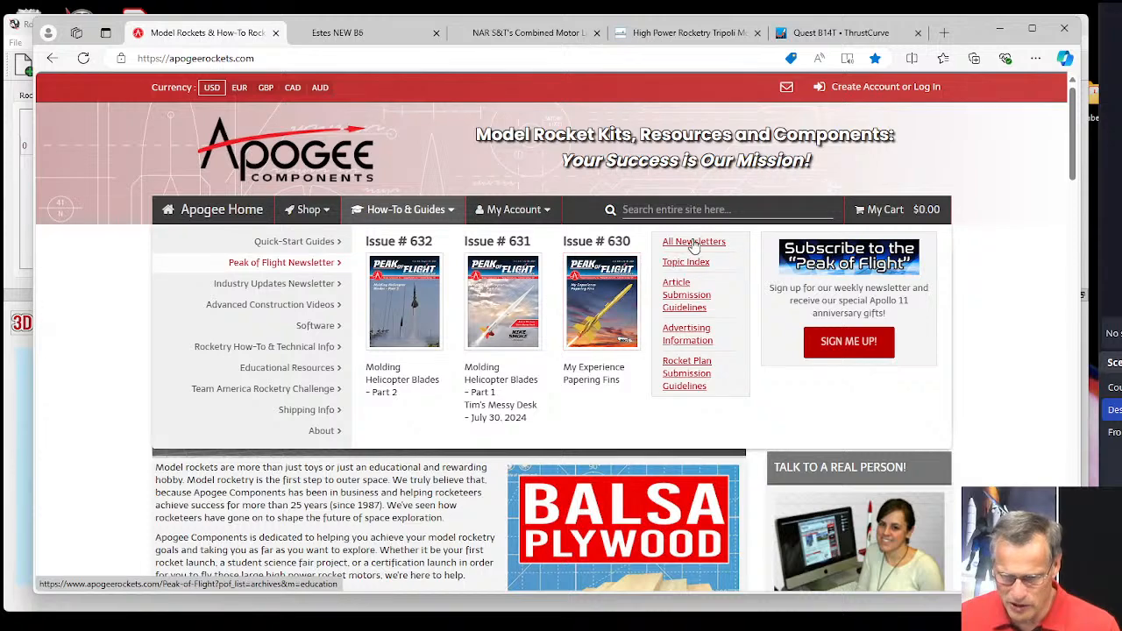
click(693, 244)
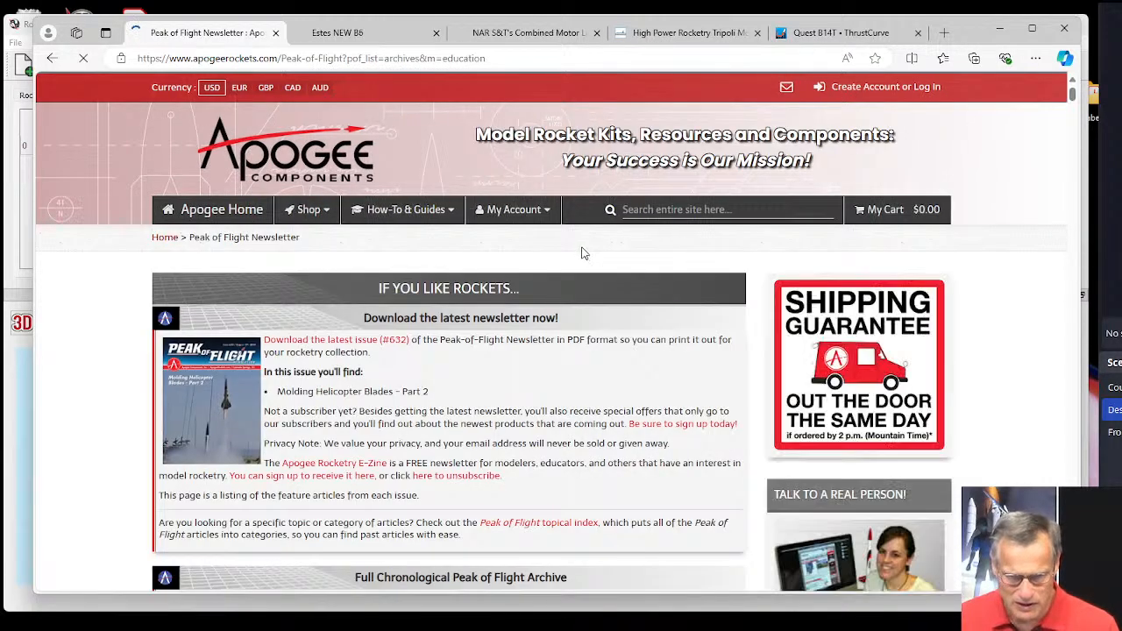
scroll(578, 256, down, 2)
scroll(577, 255, up, 2)
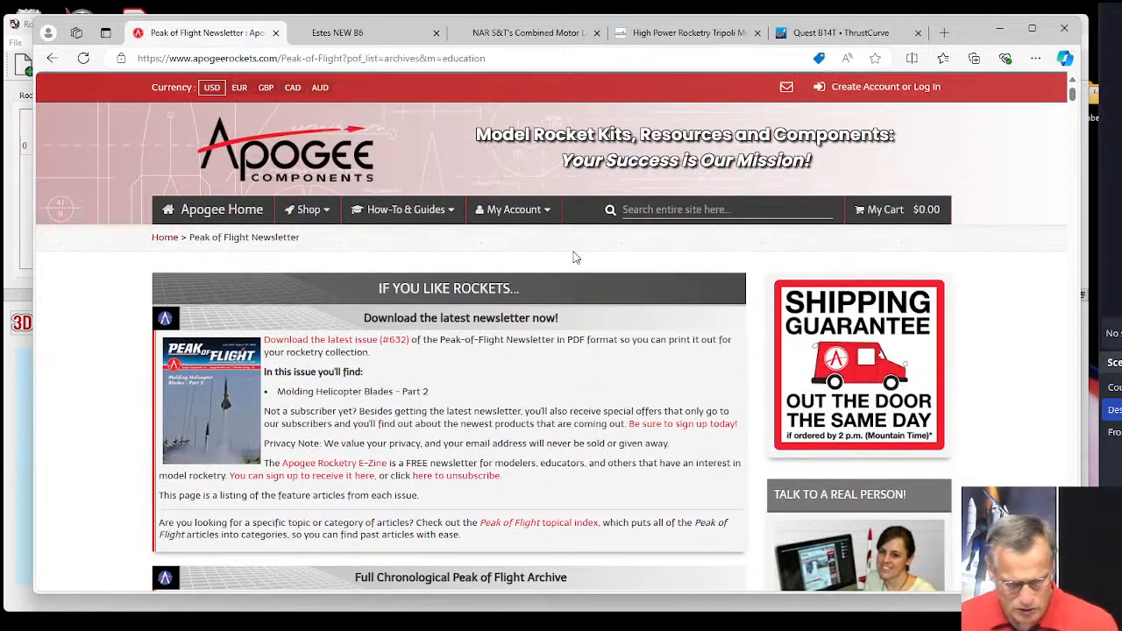
Search the newsletter archive for "motor" and review the matching article titles backward from the oldest issues, rechecking the issue #162 entry on reloading motors in RockSim.
key(ctrl+f)
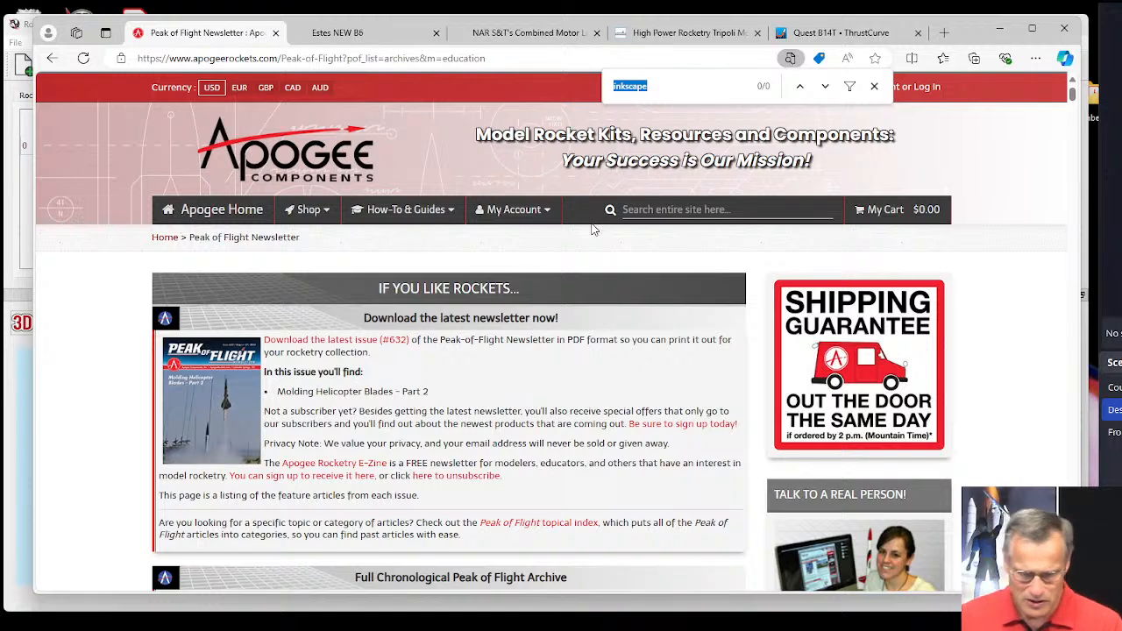
text(motor)
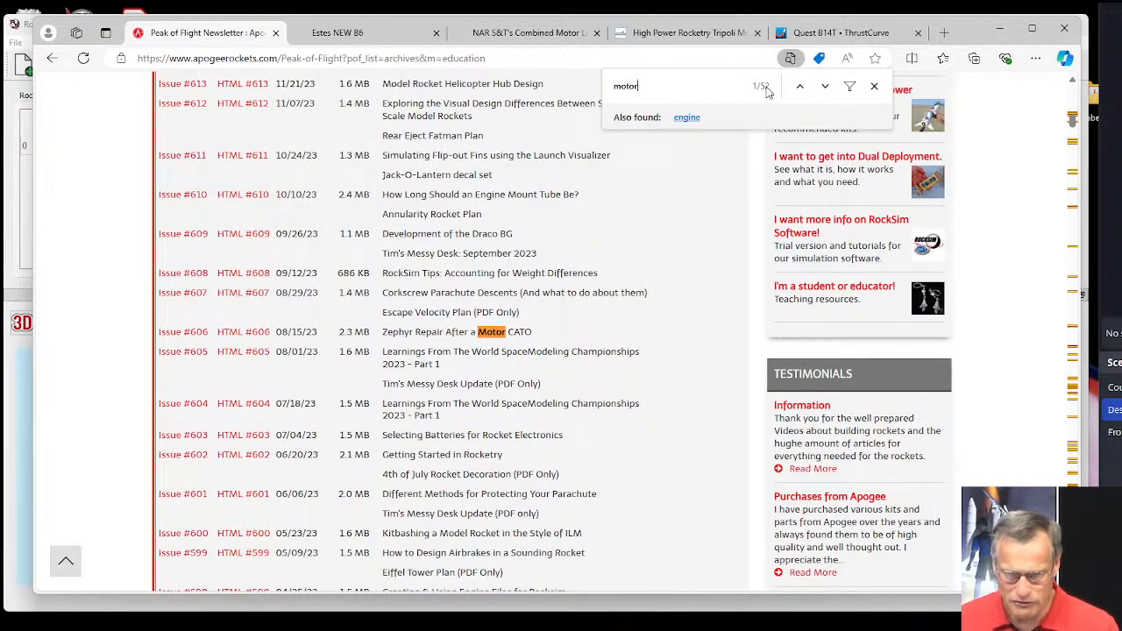
click(800, 88)
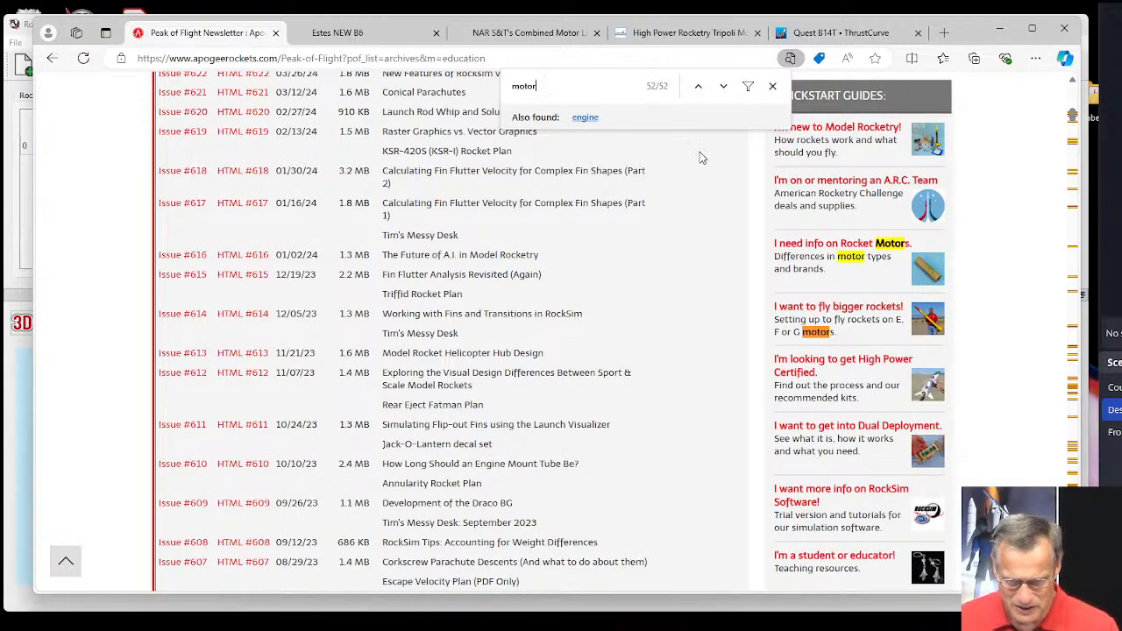
click(698, 86)
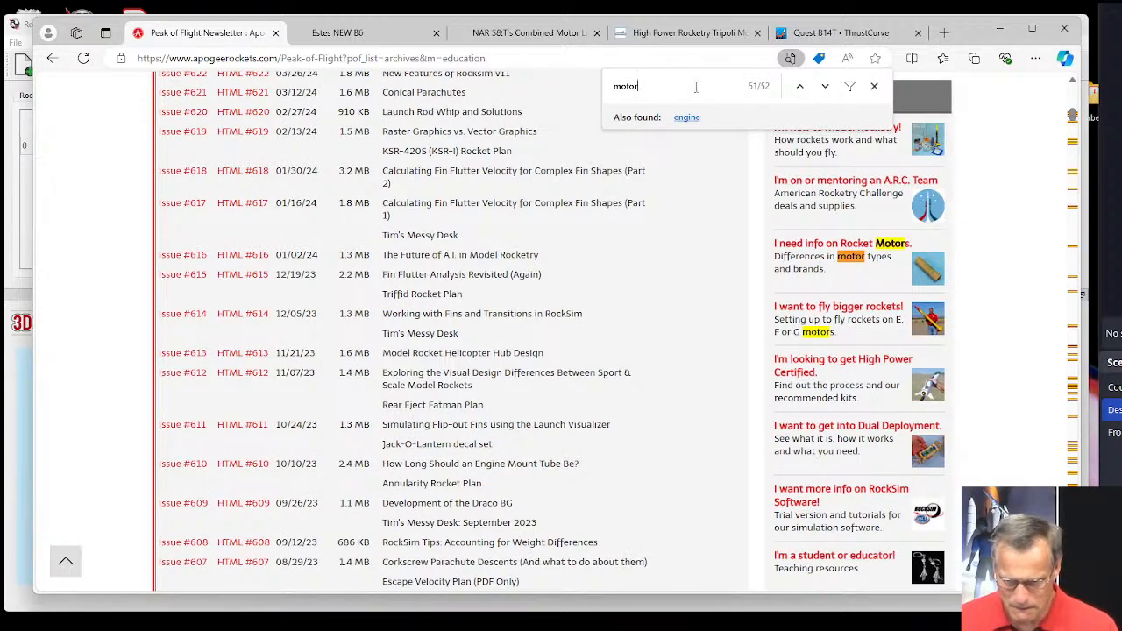
click(798, 87)
click(801, 89)
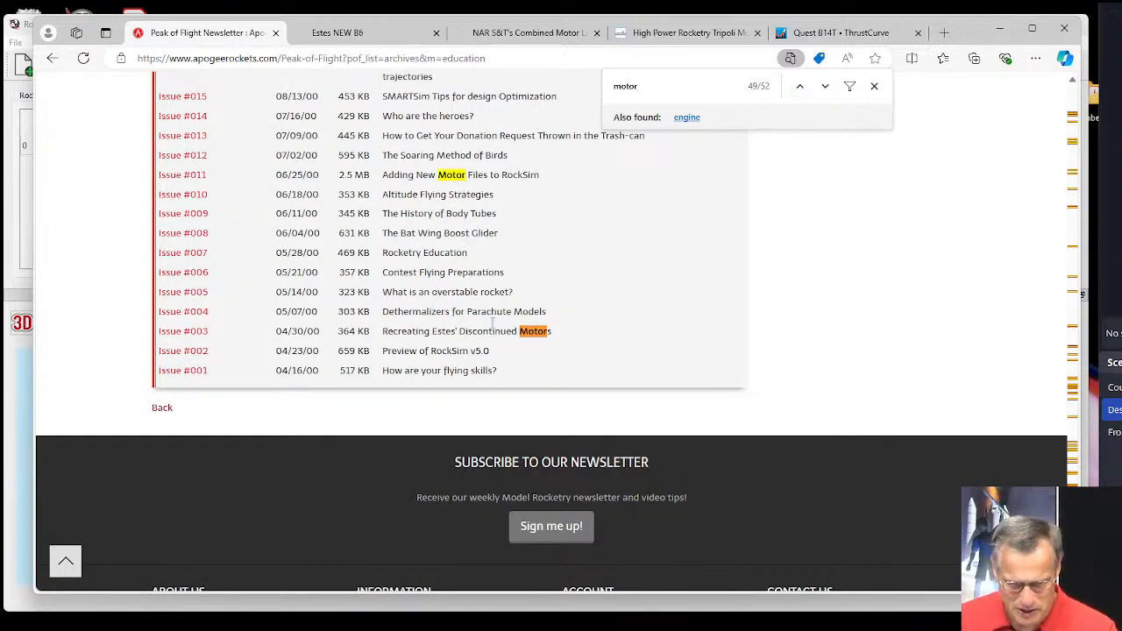
click(800, 86)
click(800, 86)
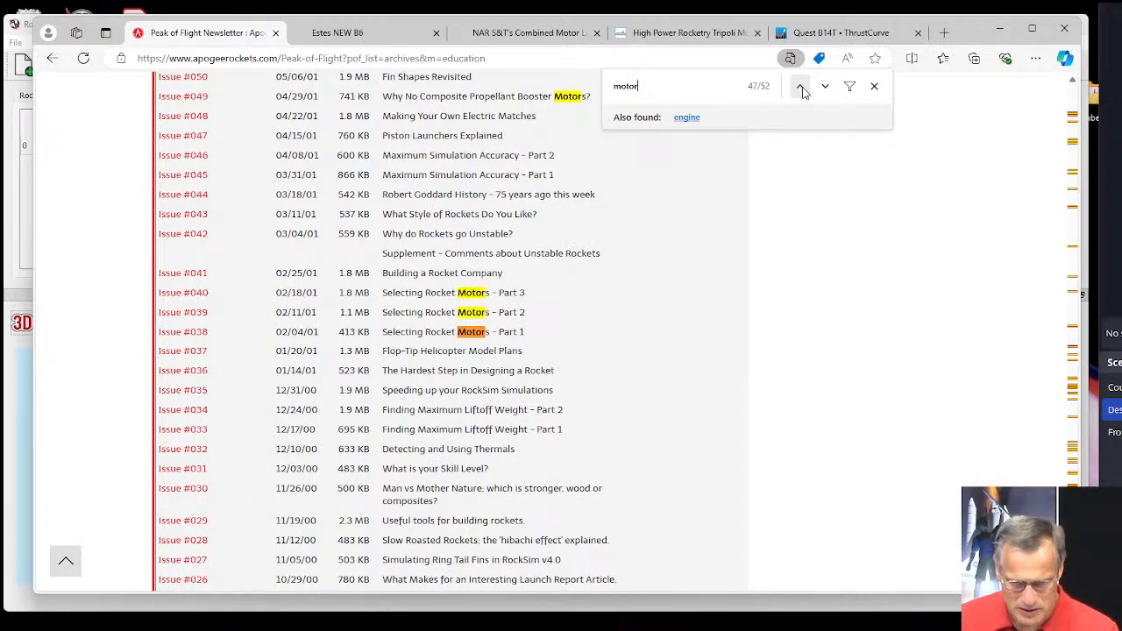
click(801, 86)
click(800, 86)
click(800, 86)
click(800, 86)
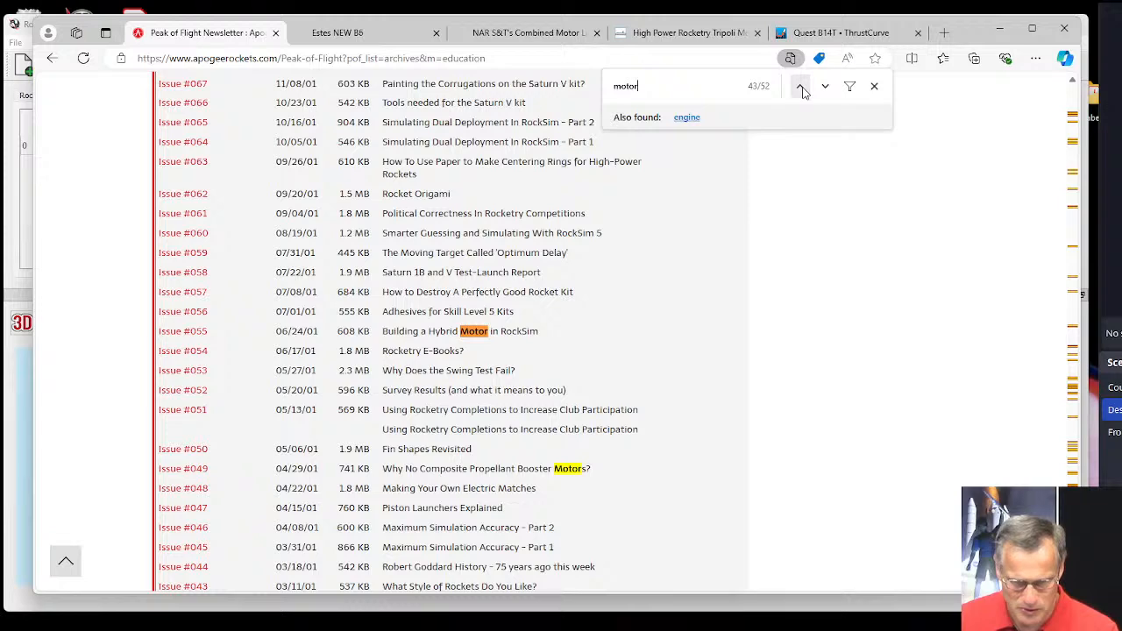
click(800, 85)
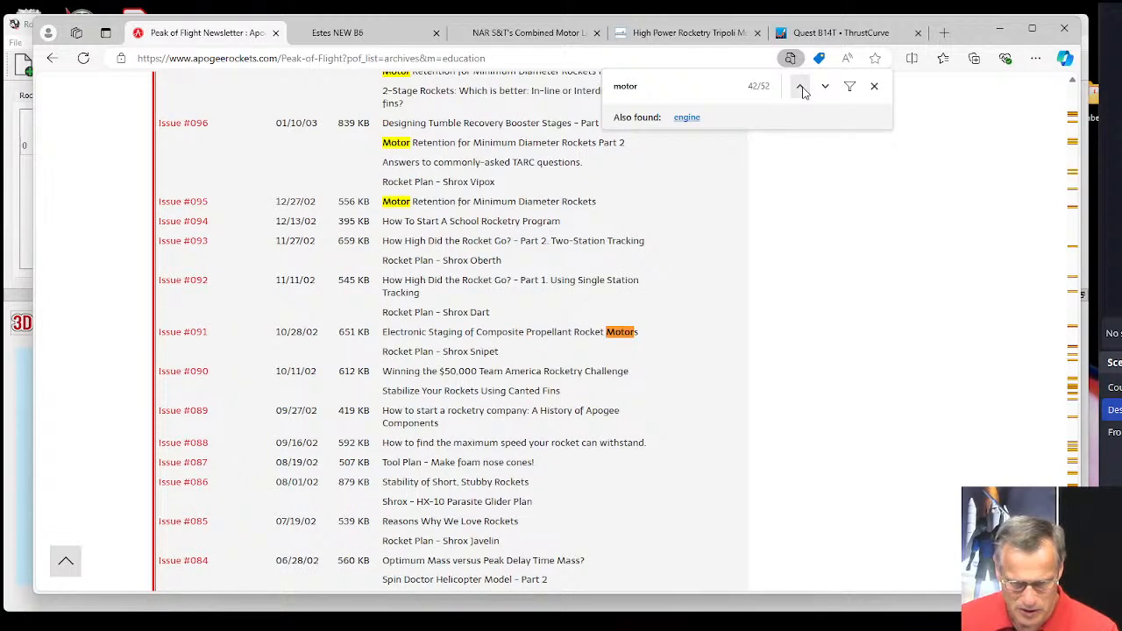
click(800, 86)
click(800, 86)
click(800, 85)
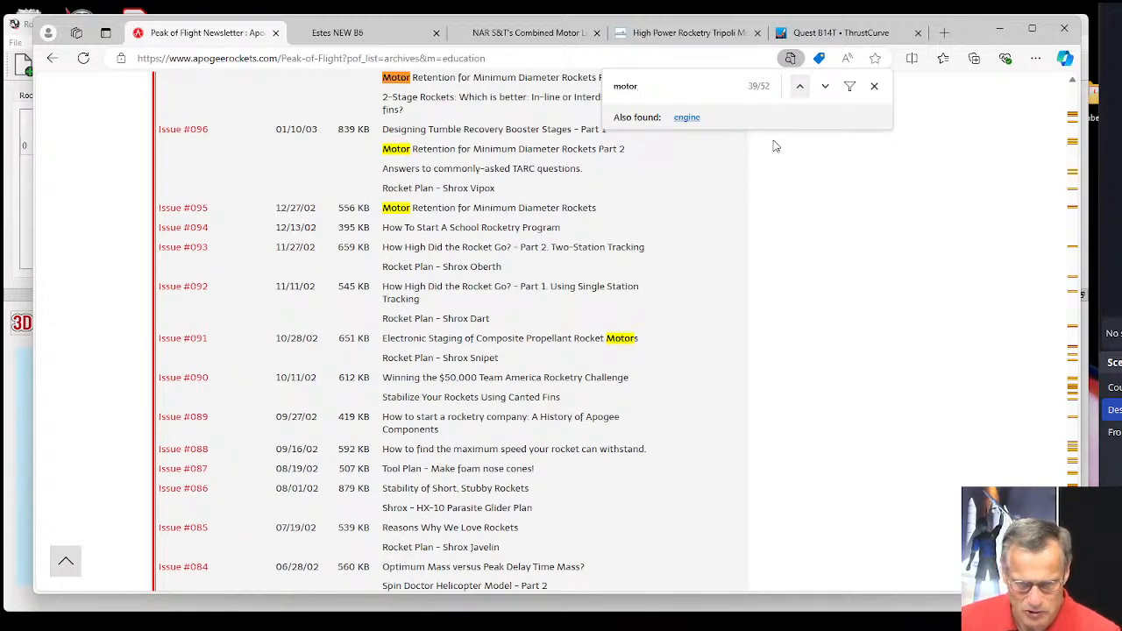
scroll(701, 217, up, 3)
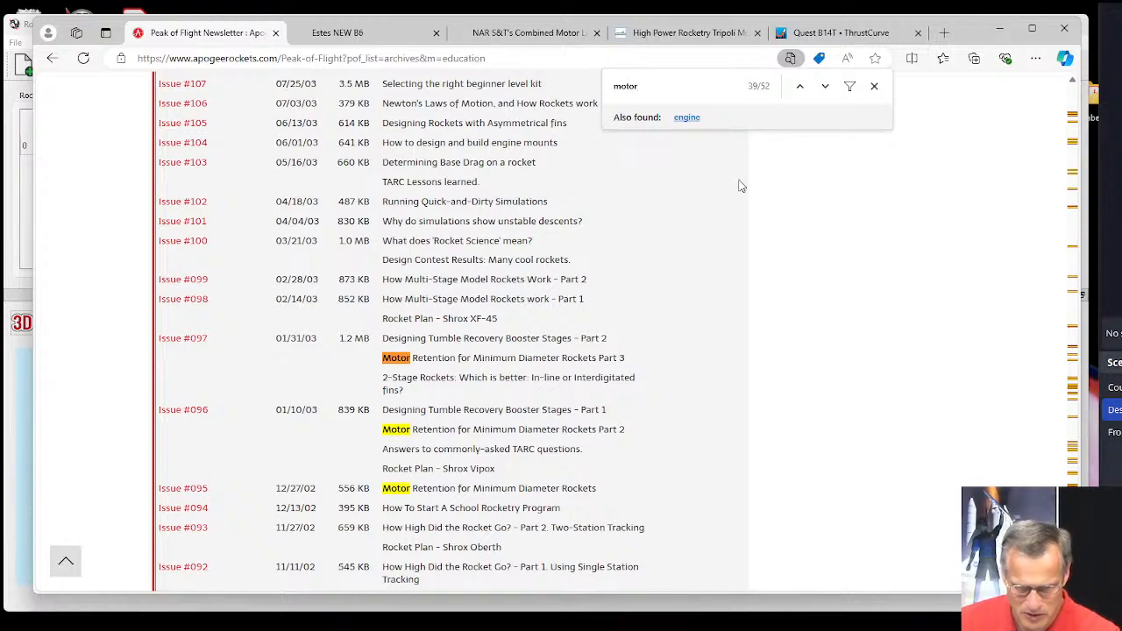
click(800, 85)
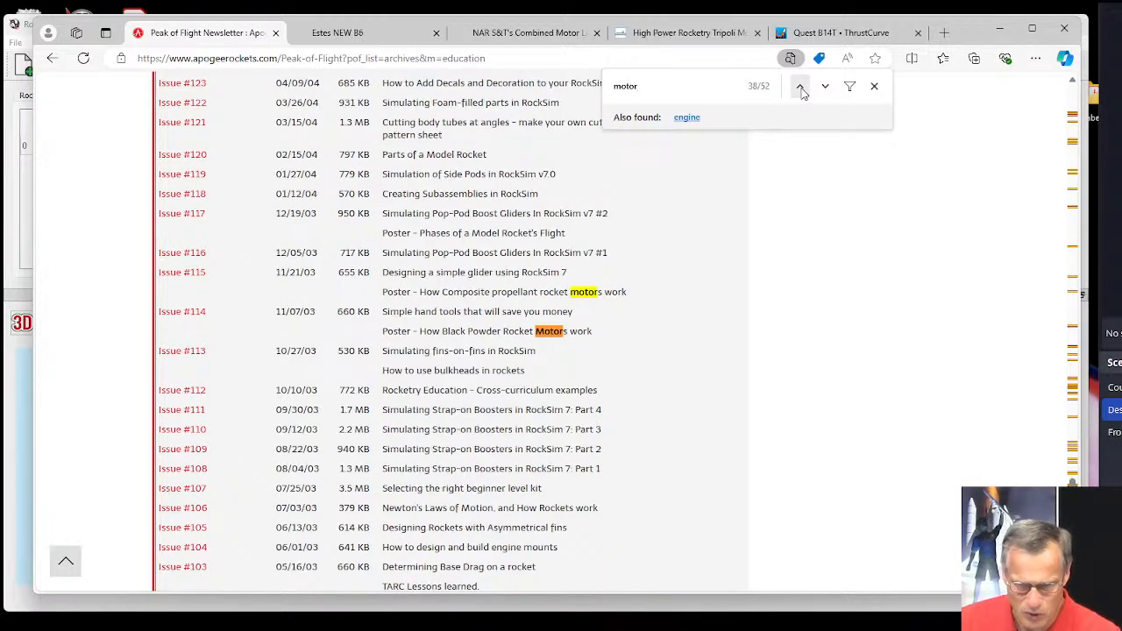
click(801, 85)
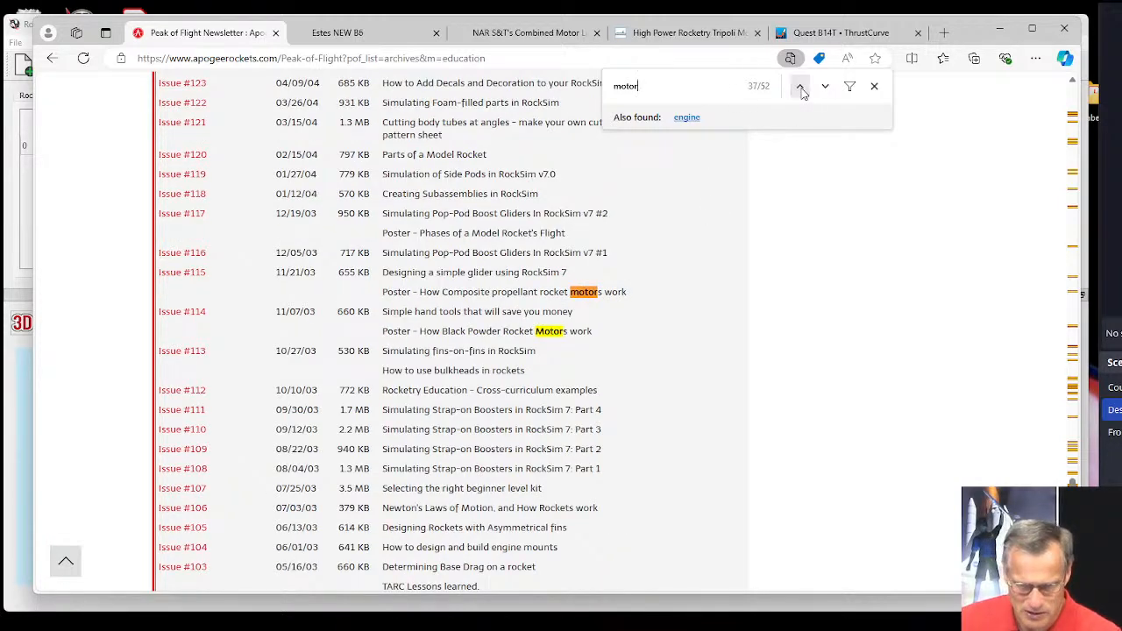
click(800, 85)
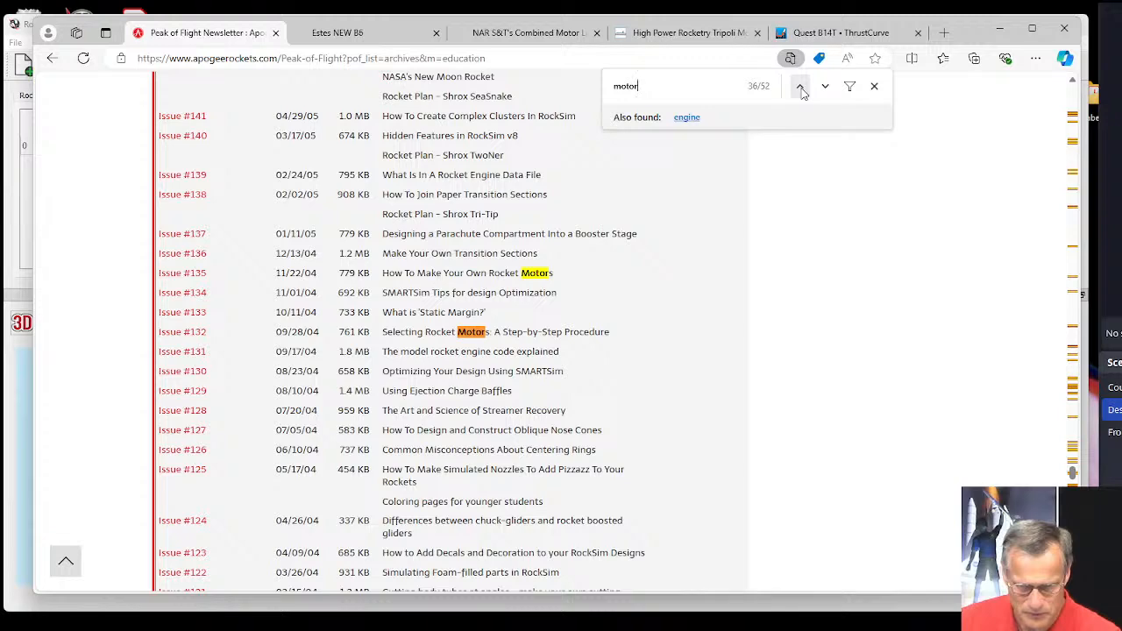
click(800, 86)
click(800, 86)
click(802, 91)
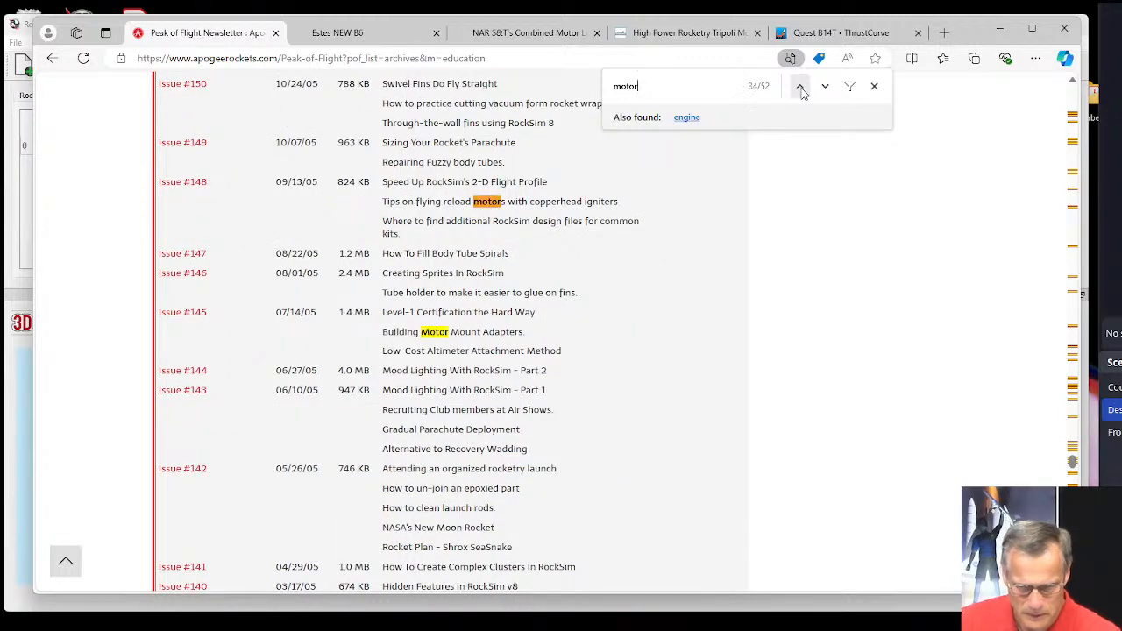
click(801, 88)
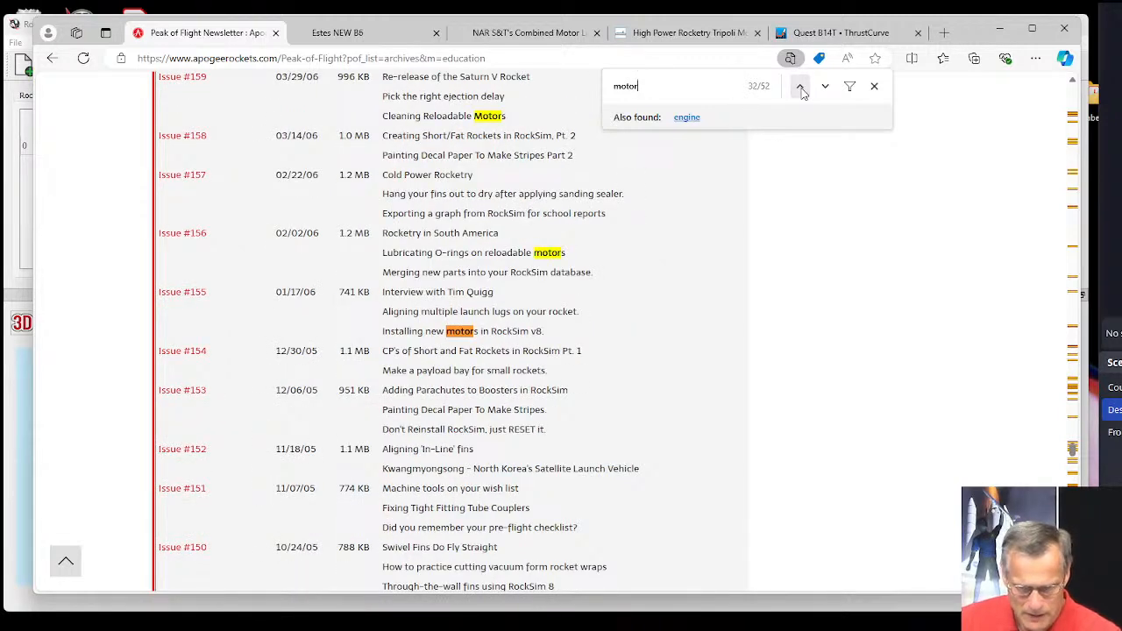
click(800, 86)
click(800, 86)
click(800, 86)
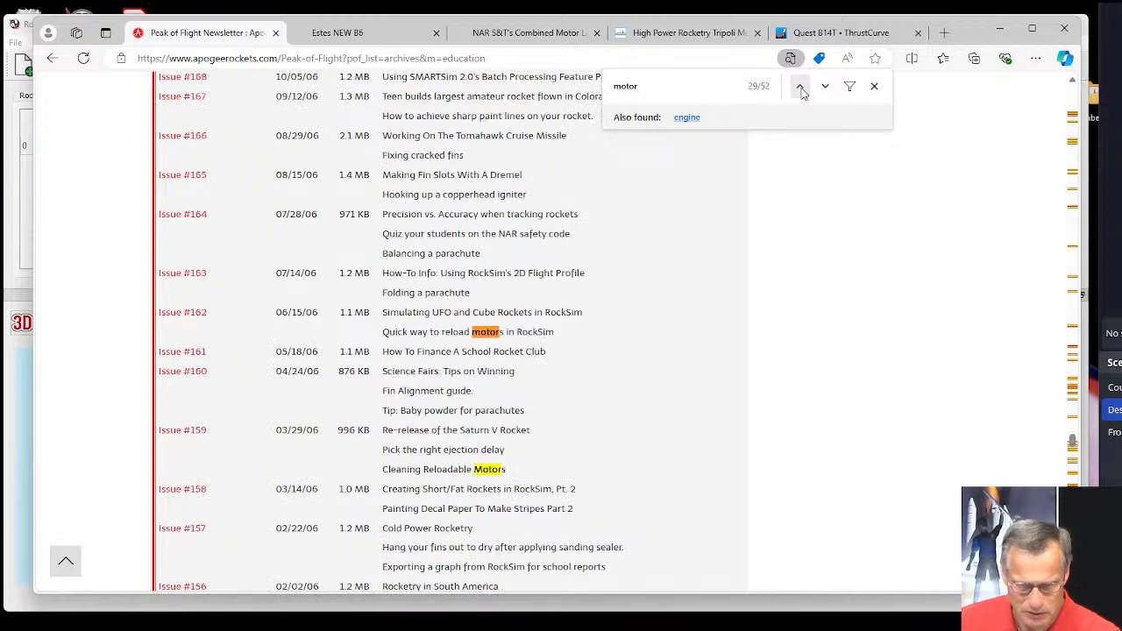
click(800, 86)
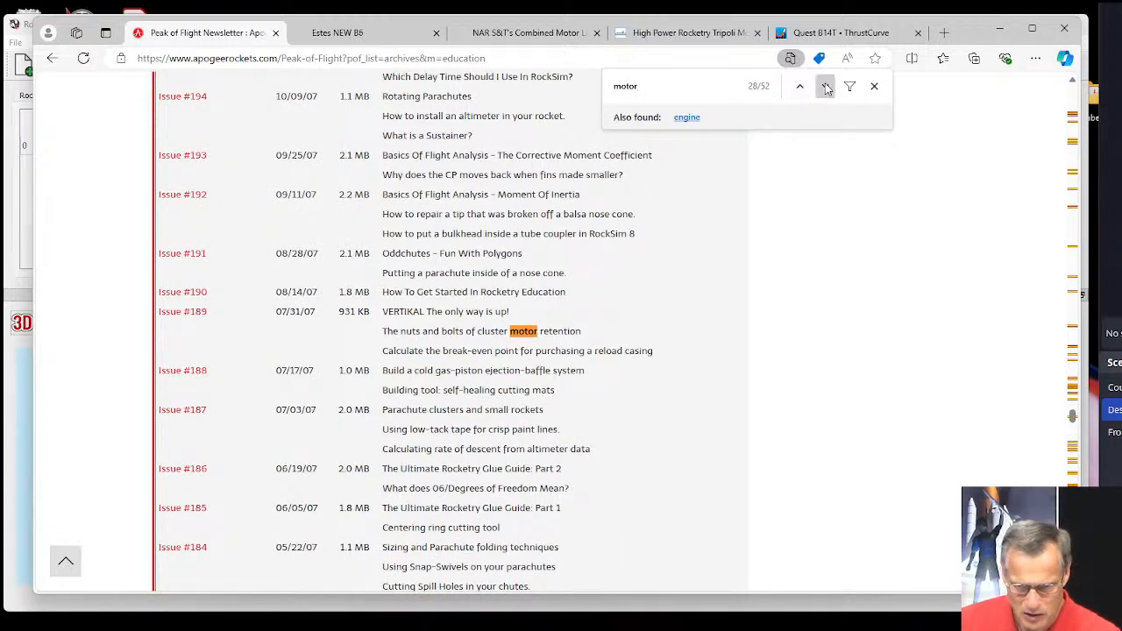
click(825, 86)
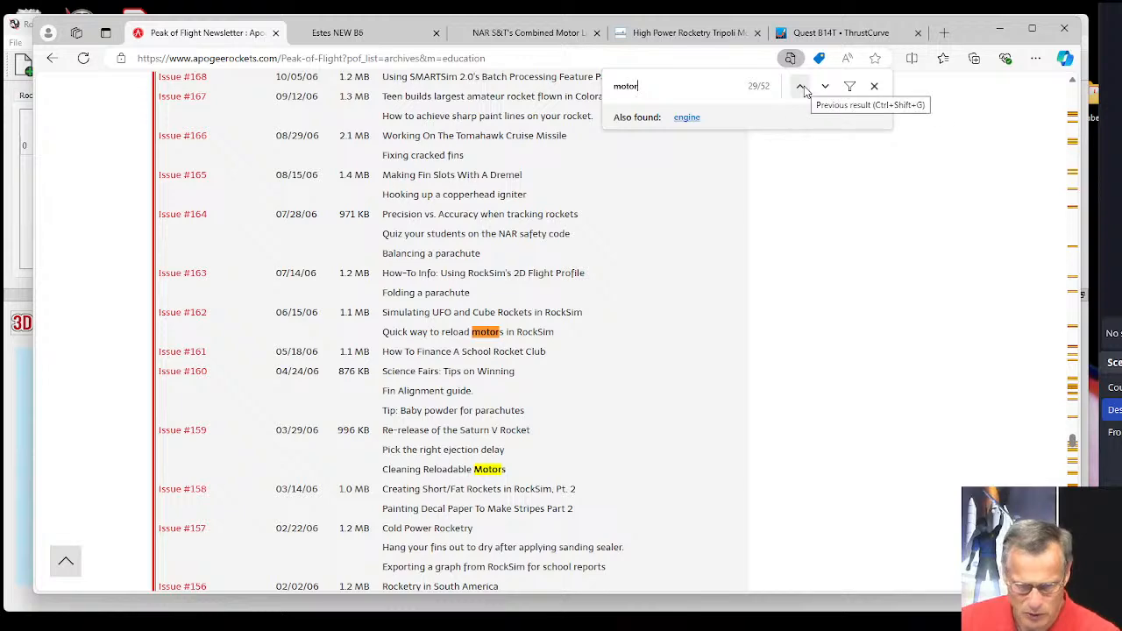
click(801, 86)
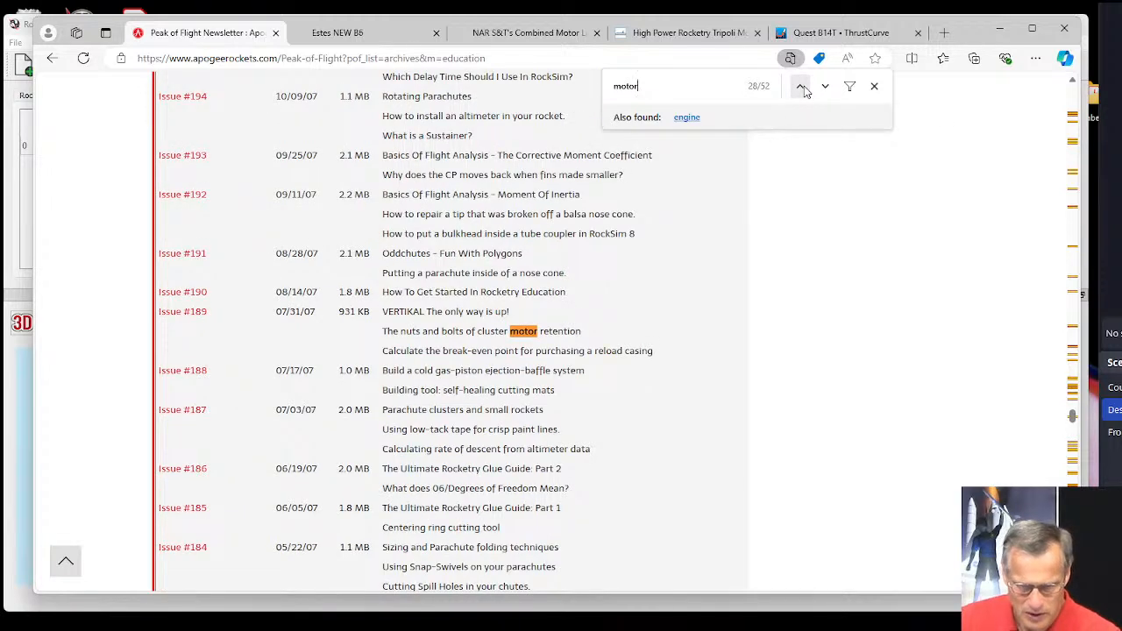
Review the remaining "motor" matches from issue #202 up to issue #606 for an article about adding motor files to RockSim.
click(801, 86)
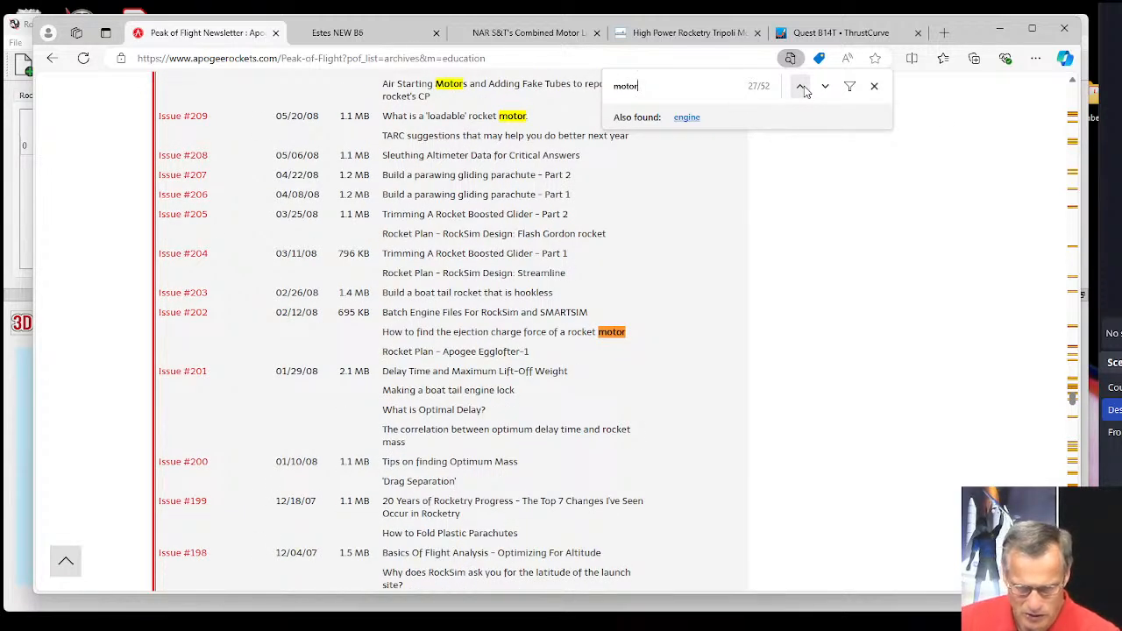
click(801, 85)
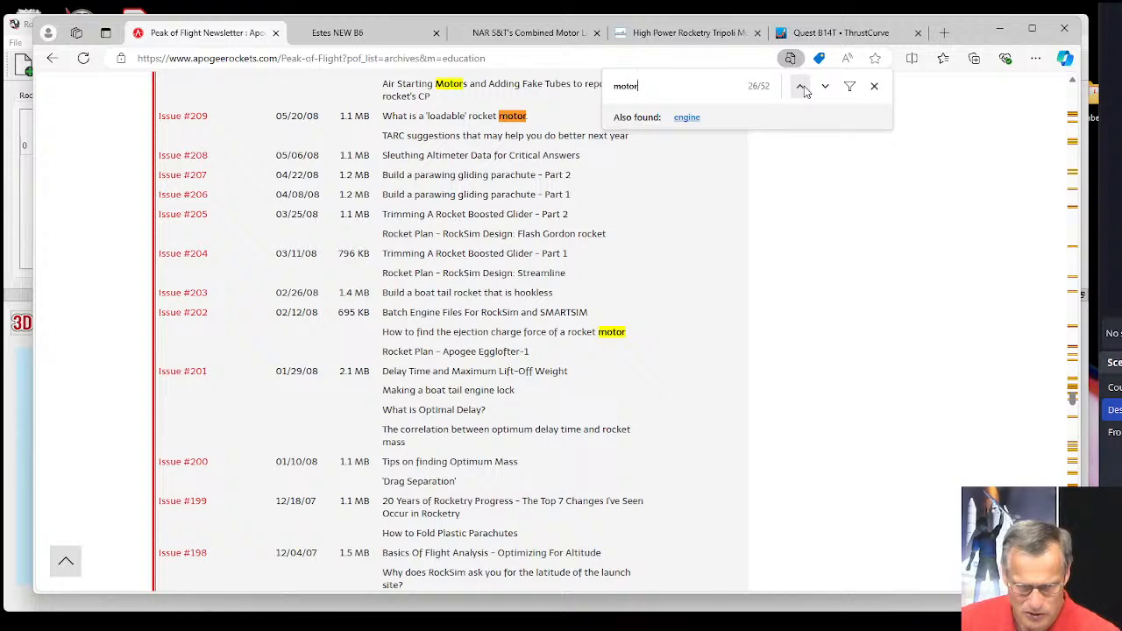
click(801, 86)
click(801, 86)
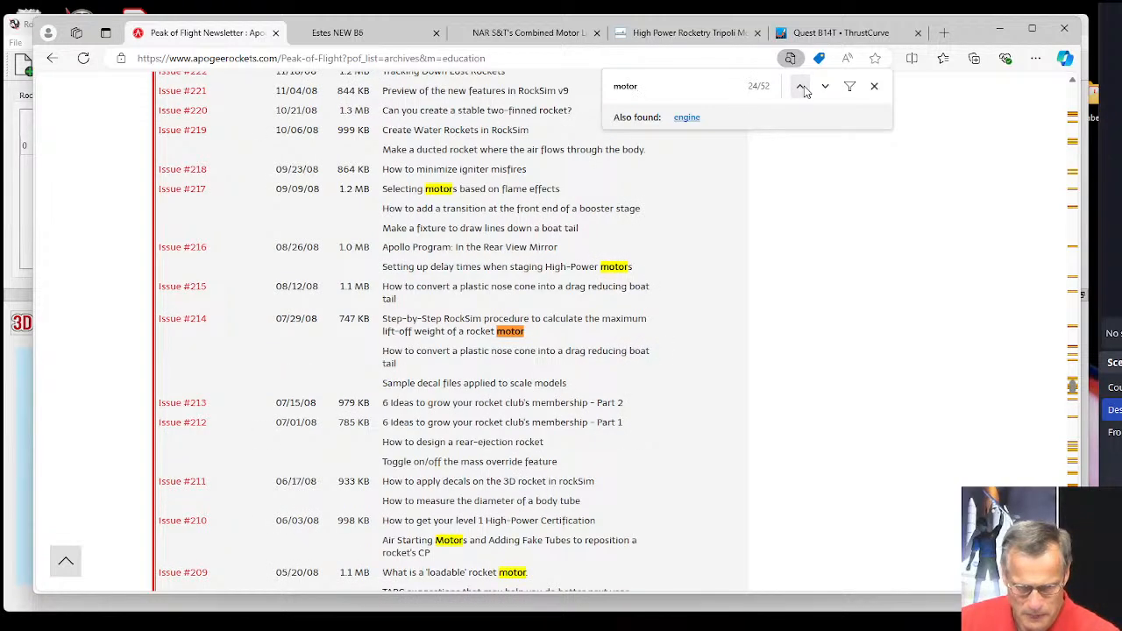
click(801, 86)
click(801, 86)
click(801, 86)
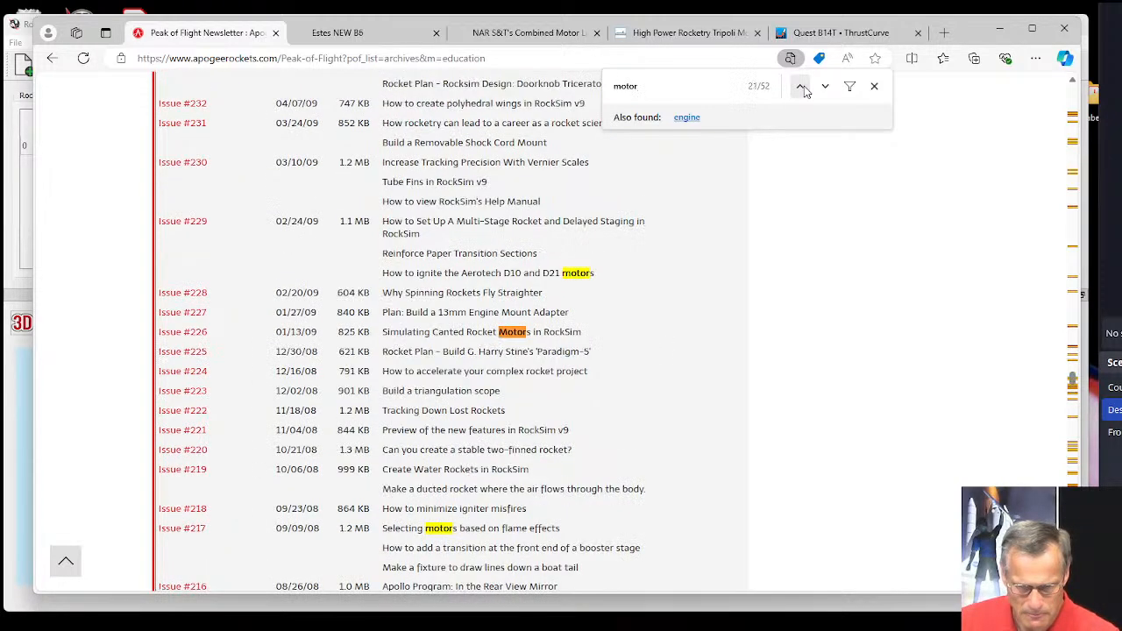
click(801, 86)
click(801, 86)
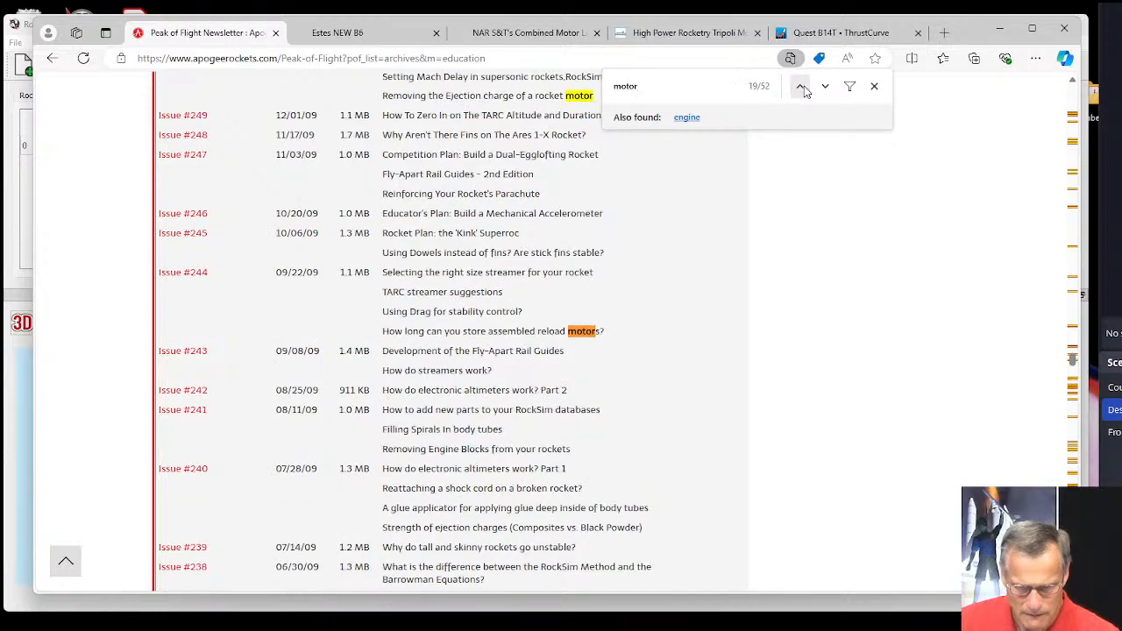
click(801, 86)
click(801, 86)
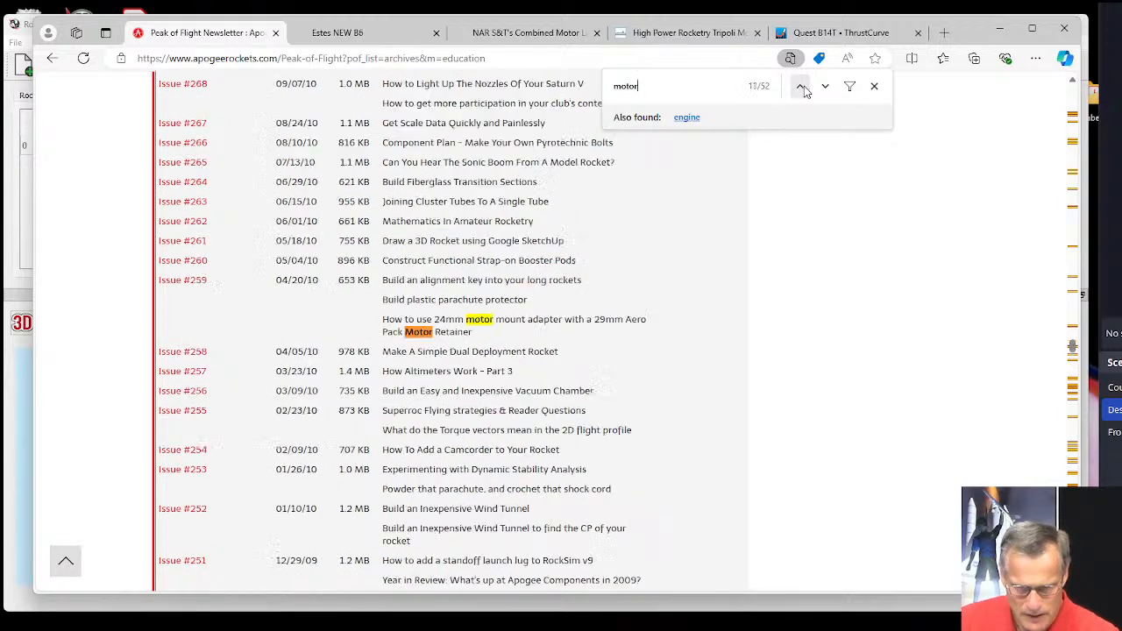
click(801, 86)
click(801, 86)
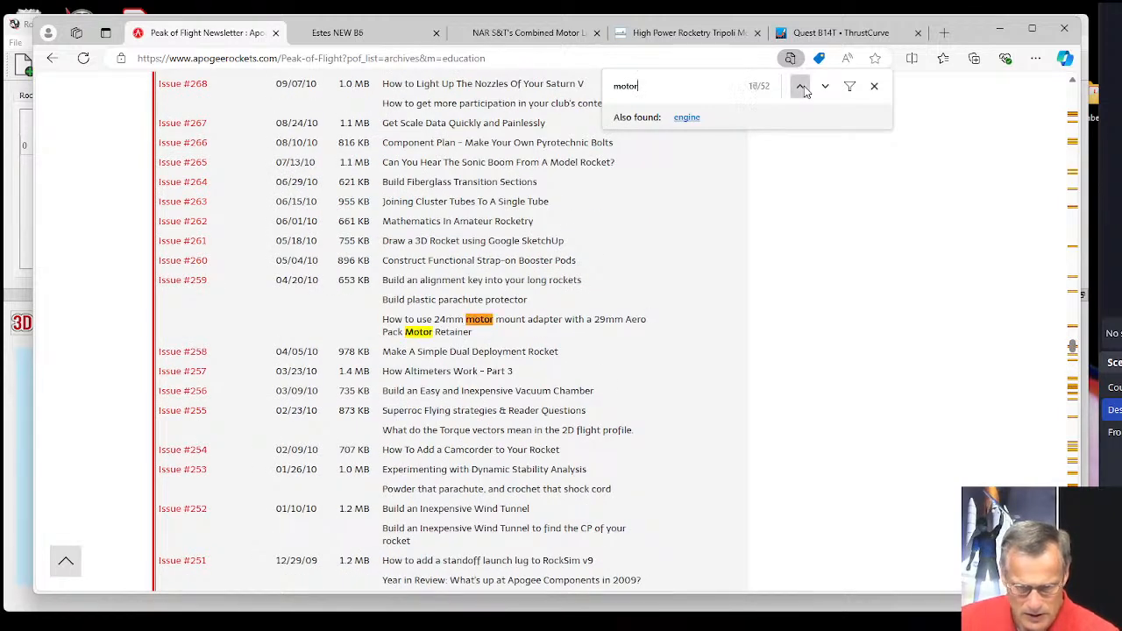
click(803, 87)
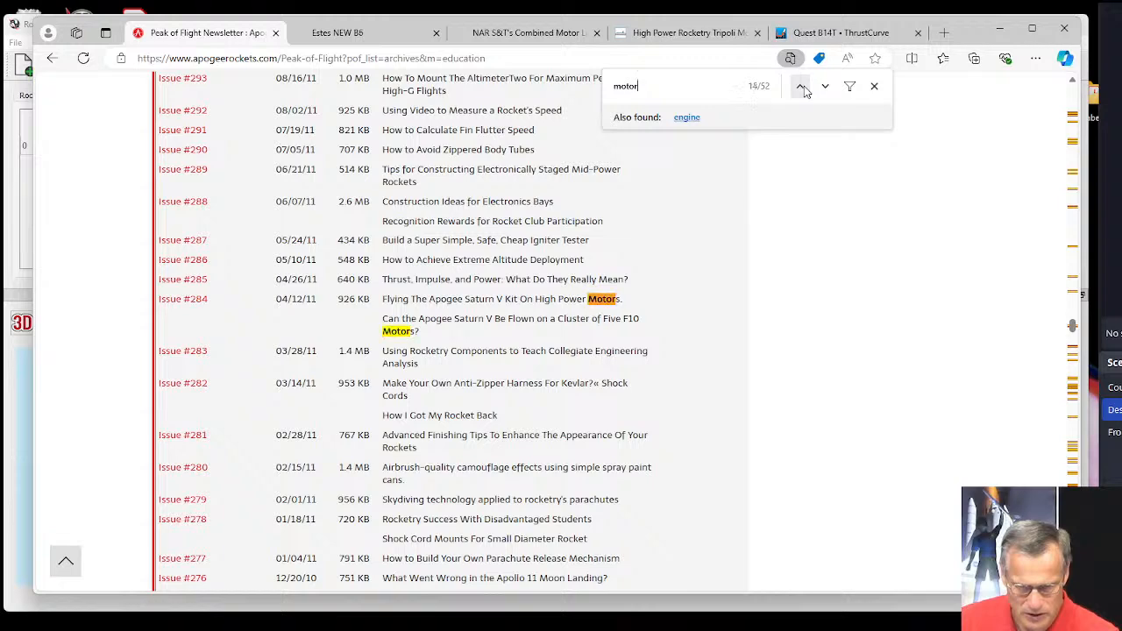
click(801, 86)
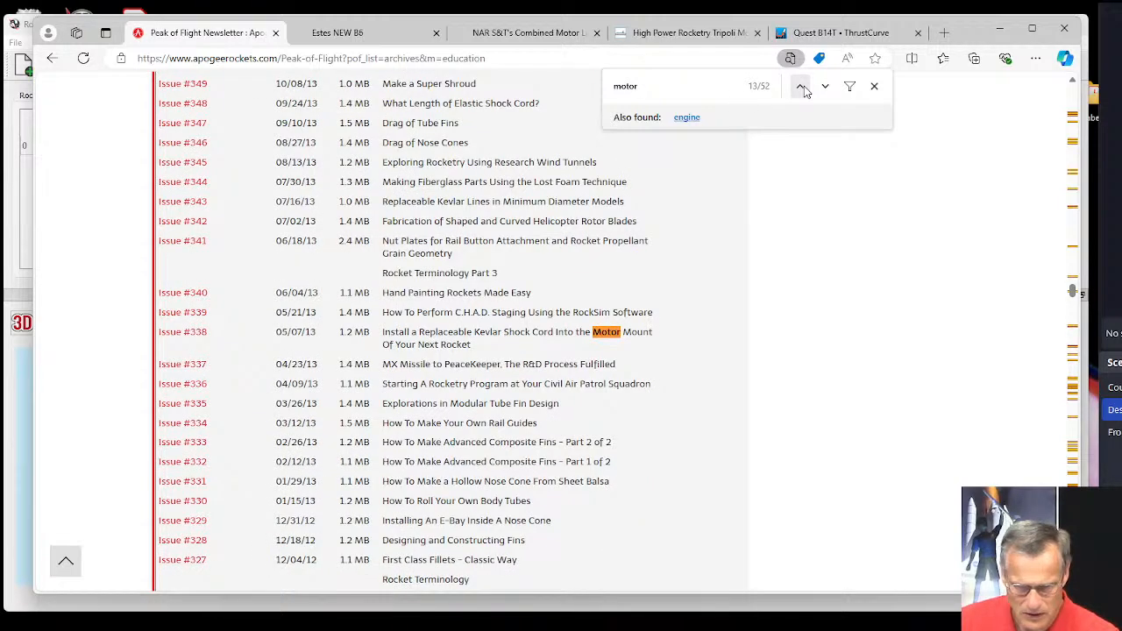
click(801, 86)
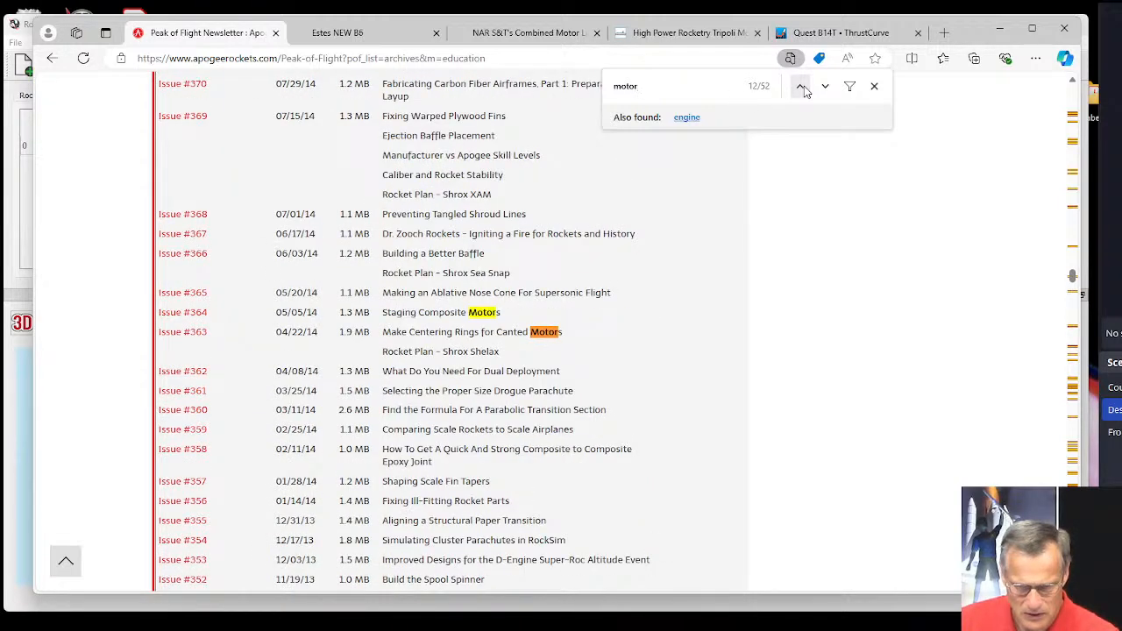
click(801, 86)
click(802, 85)
click(801, 86)
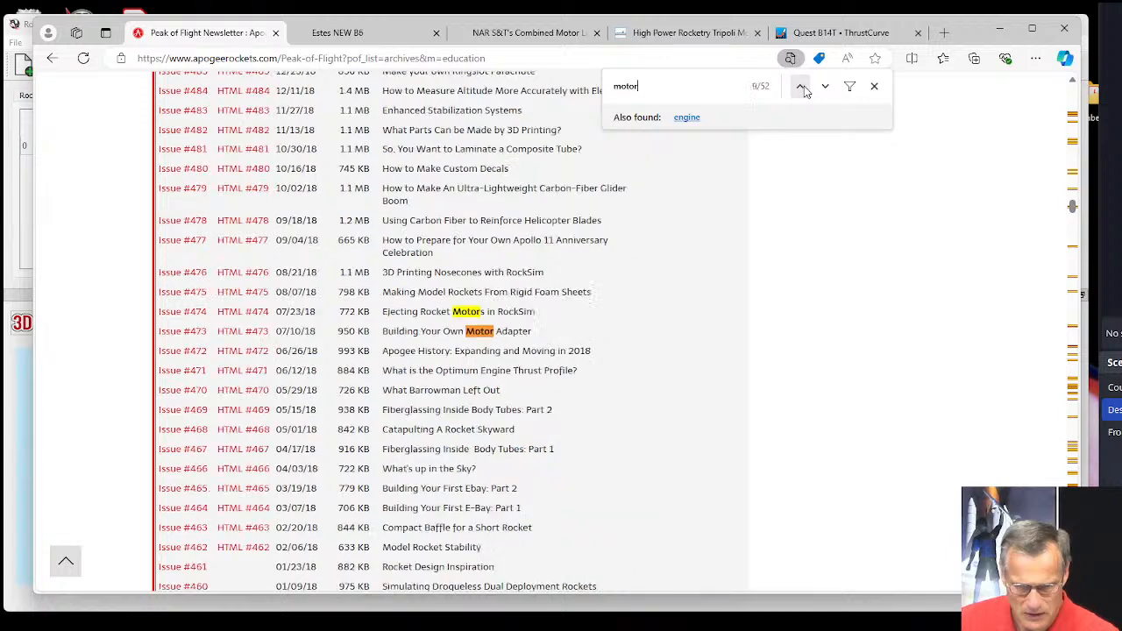
click(801, 86)
click(801, 86)
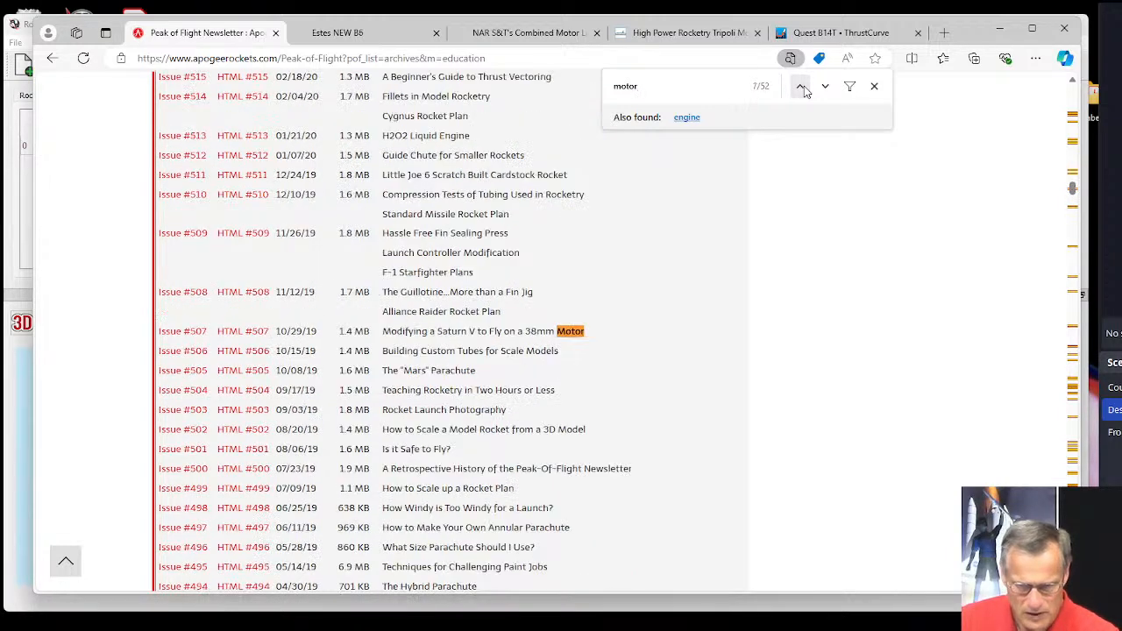
click(801, 86)
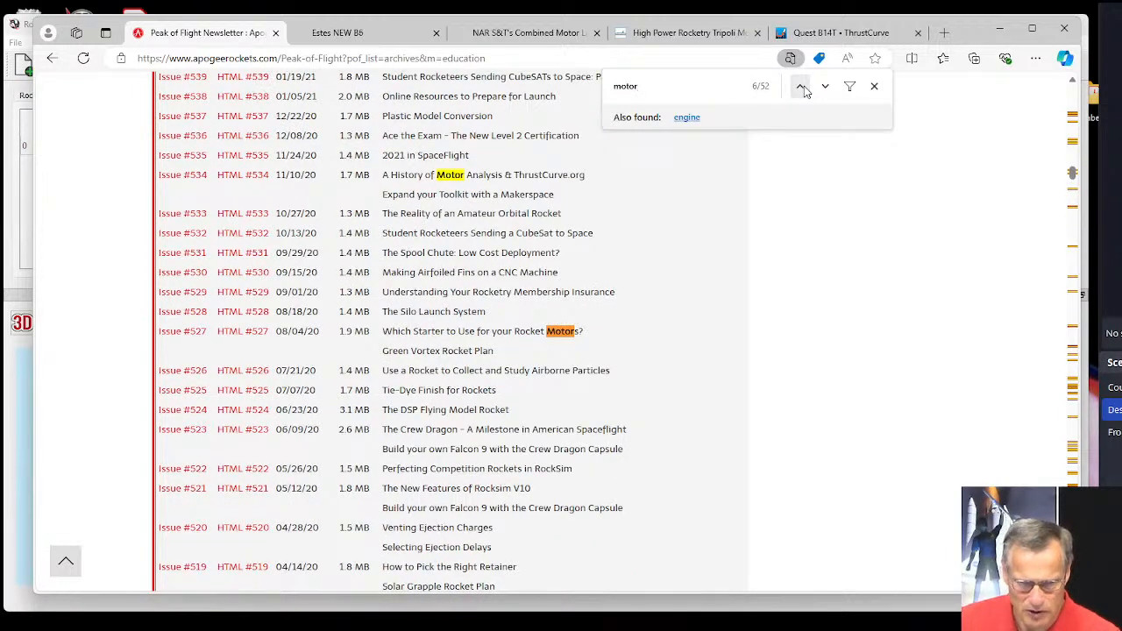
click(801, 86)
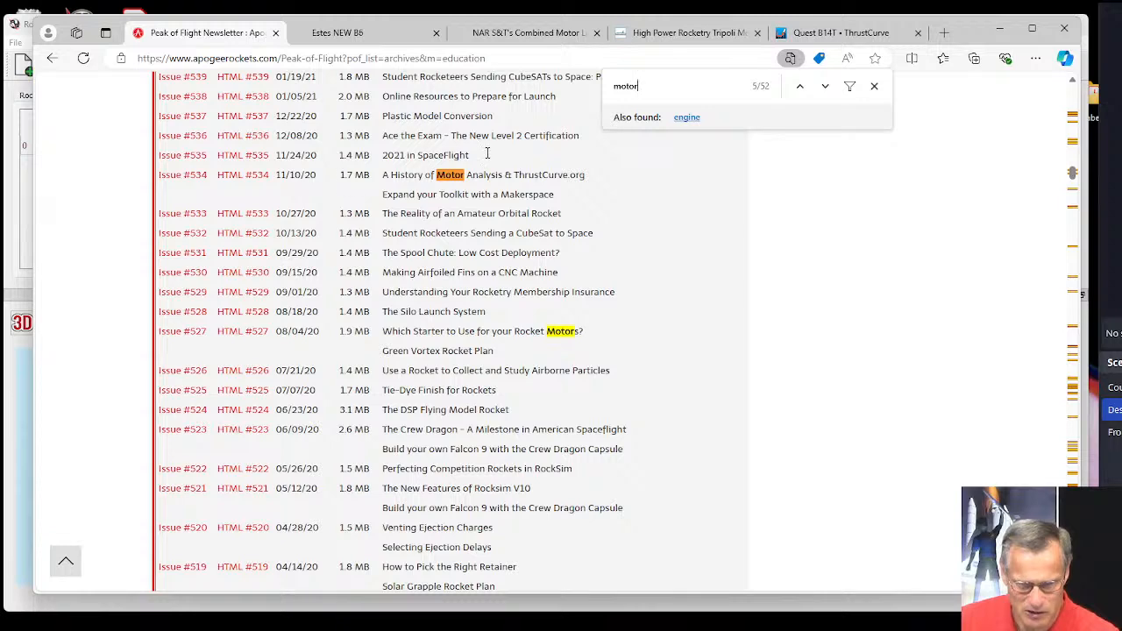
click(801, 86)
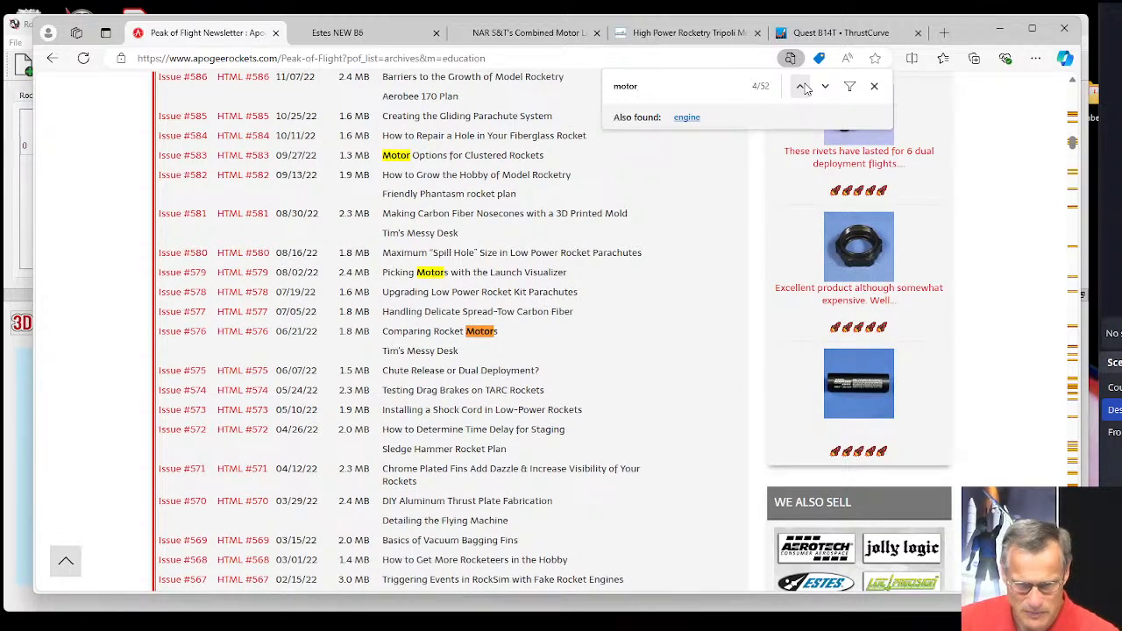
click(801, 86)
click(801, 86)
click(802, 86)
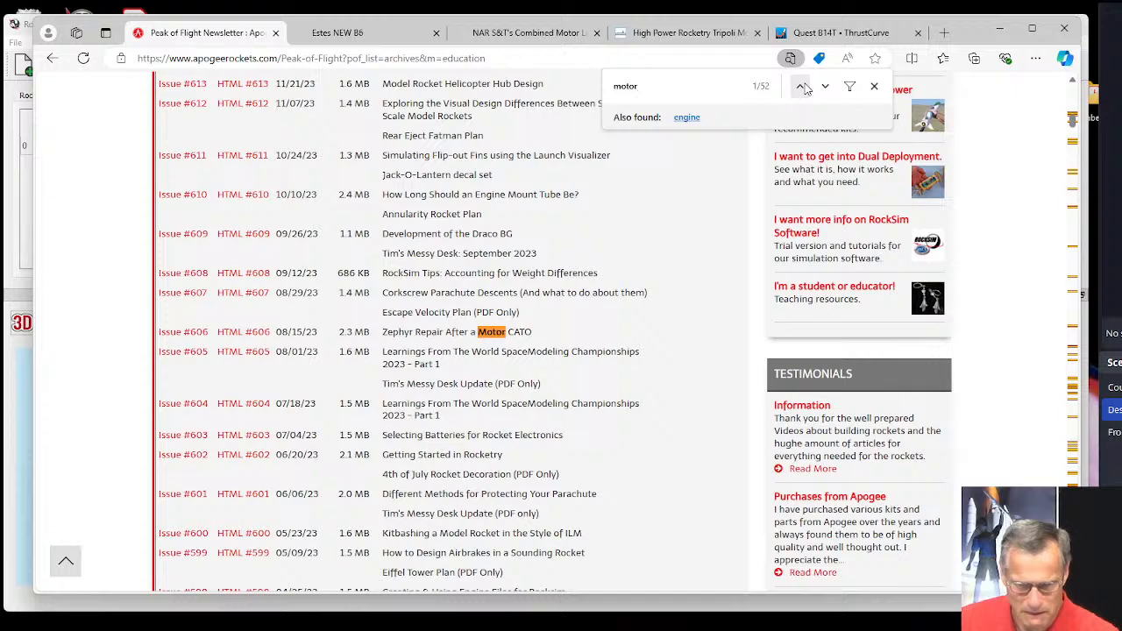
Finish reviewing the "motor" matches in the newsletter archive, close the page search and look over the titles around issue #610.
click(802, 86)
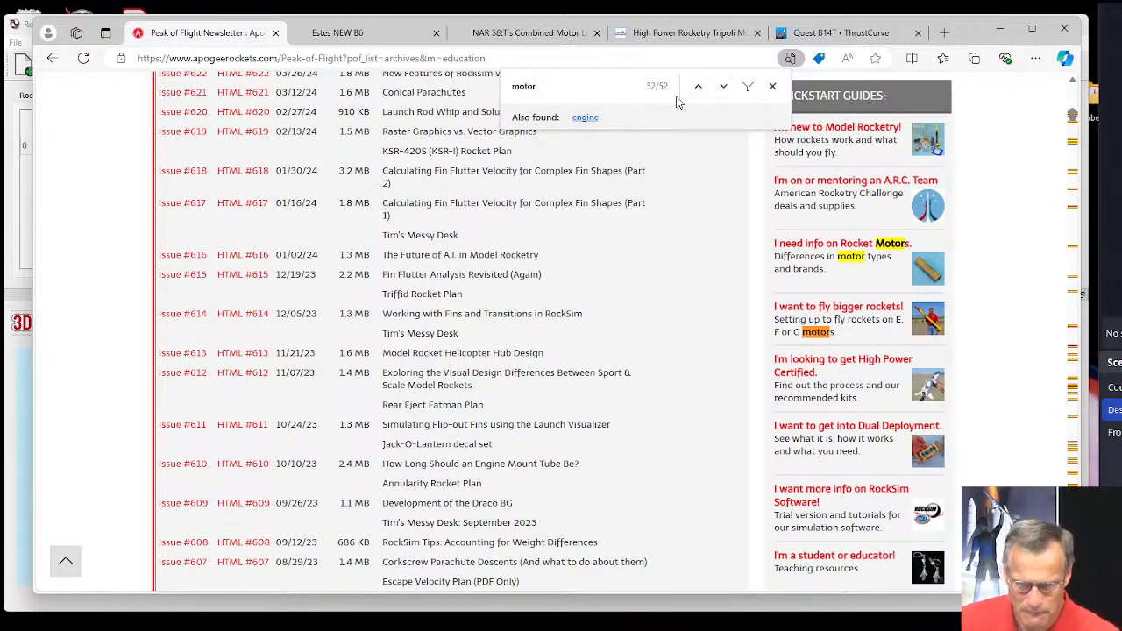
click(774, 88)
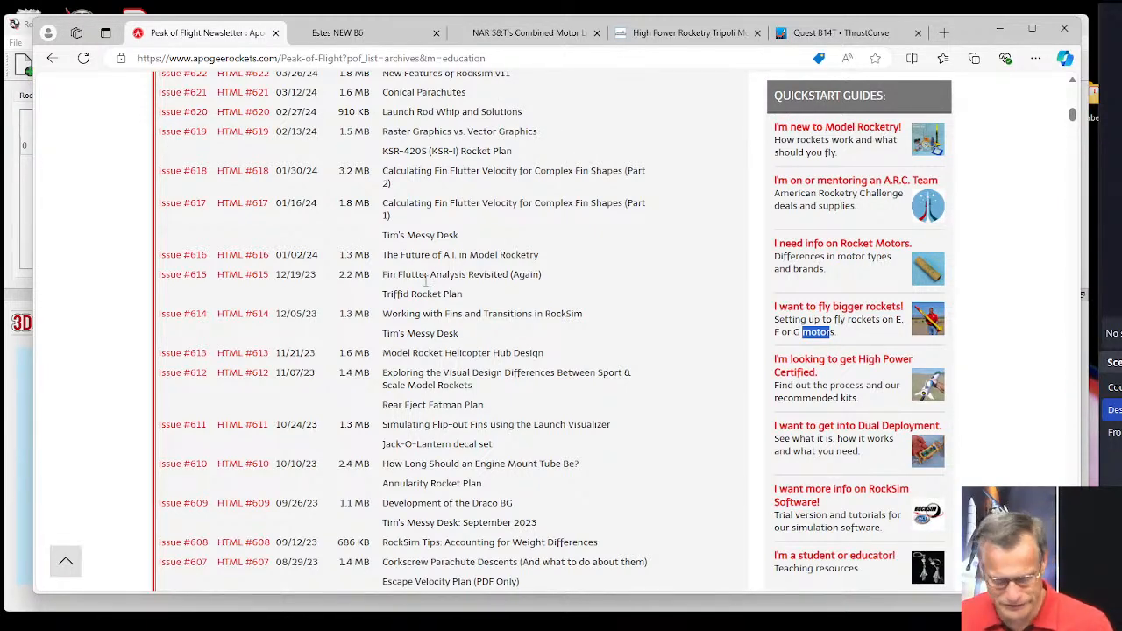
scroll(459, 255, down, 3)
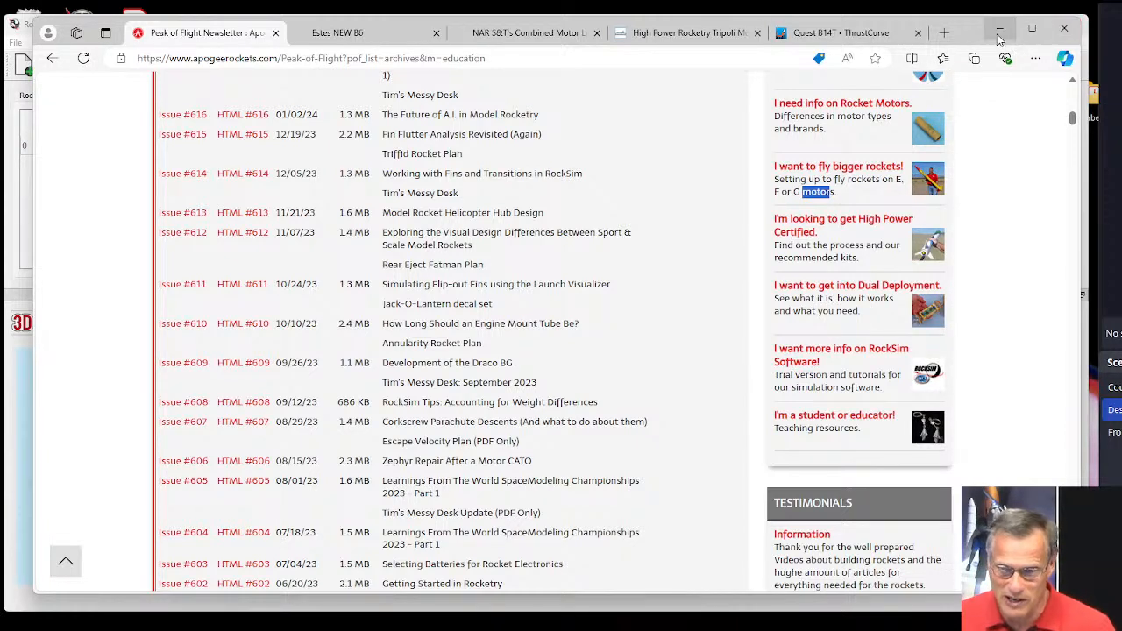
Launch EngEdit 11 from its shortcut in the Desktop folder.
mouse_move(620, 627)
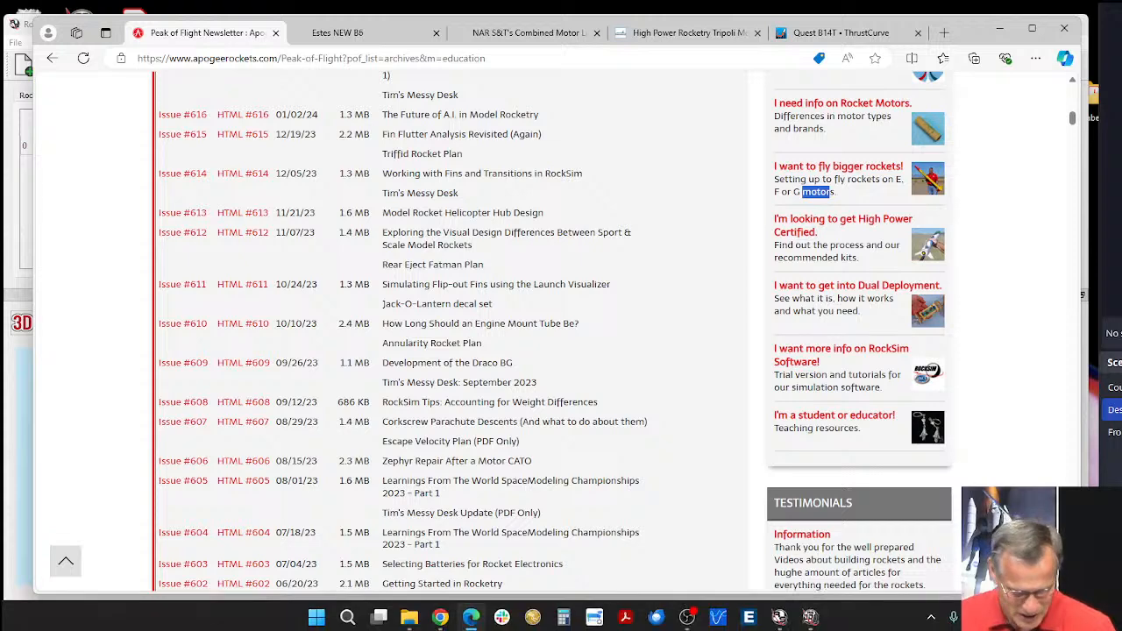
click(348, 619)
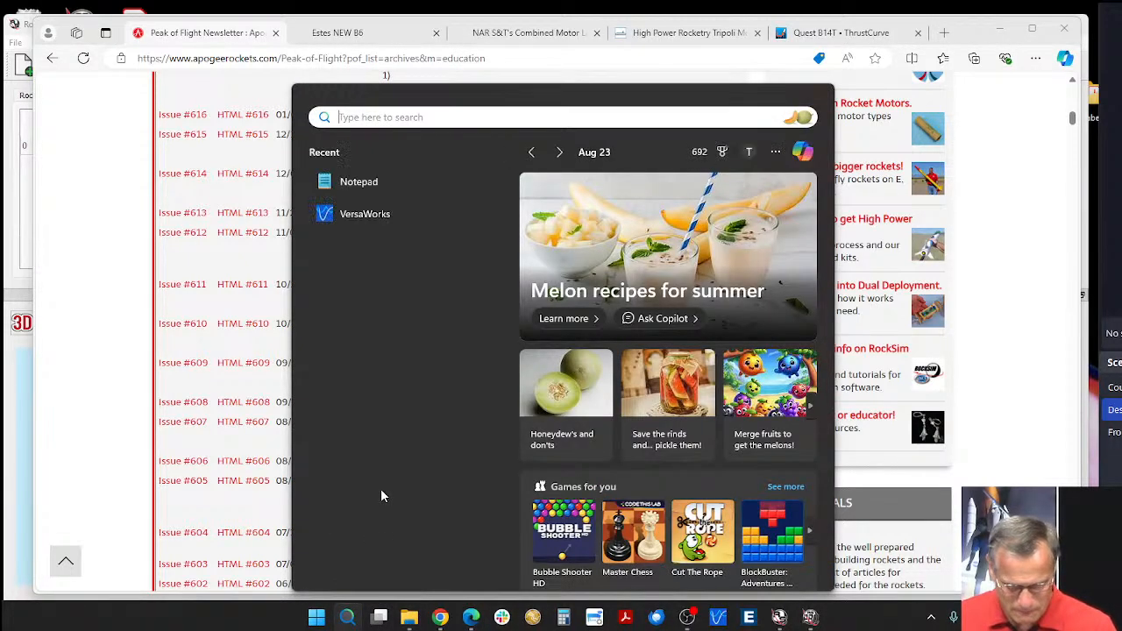
click(416, 620)
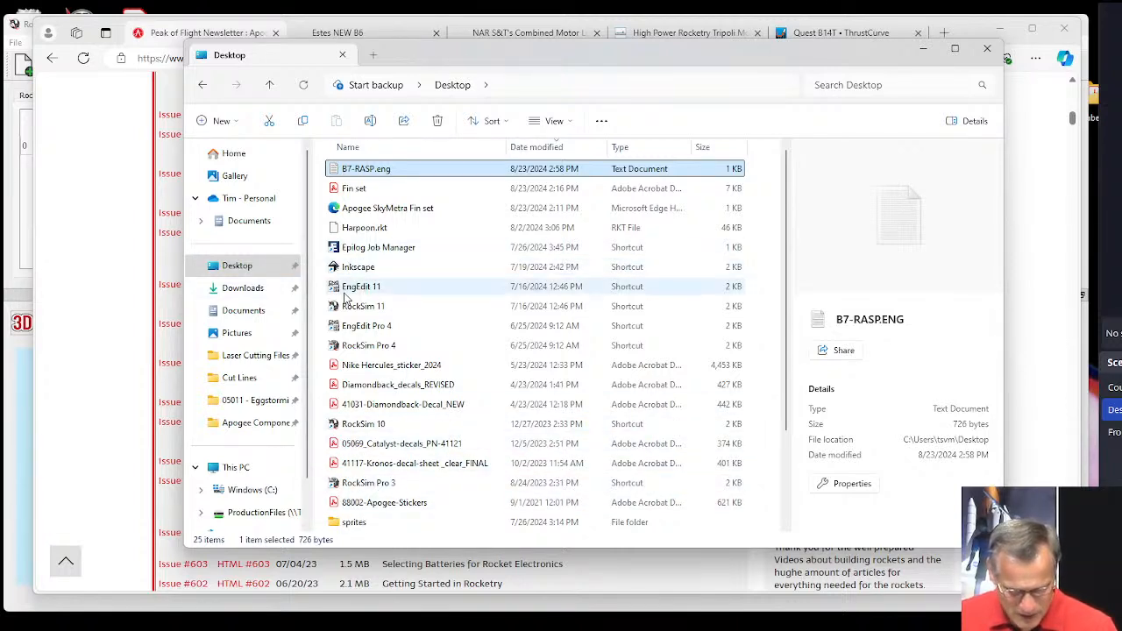
click(350, 291)
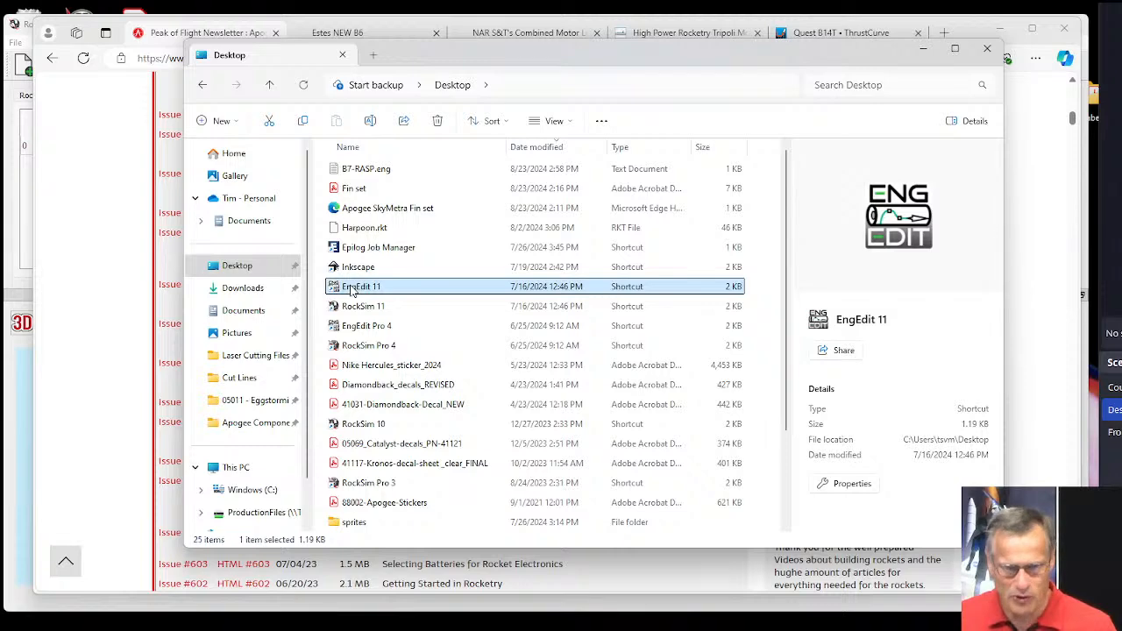
double_click(351, 291)
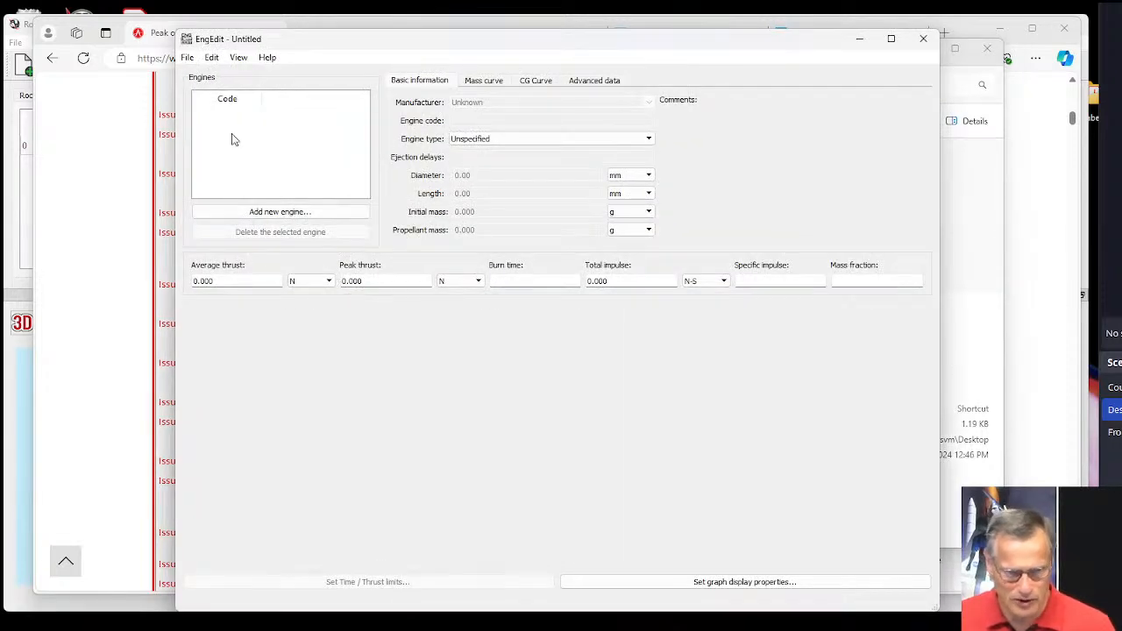
Browse the Desktop folder for an engine file to open in EngEdit, and dismiss the file chooser without opening one.
click(187, 57)
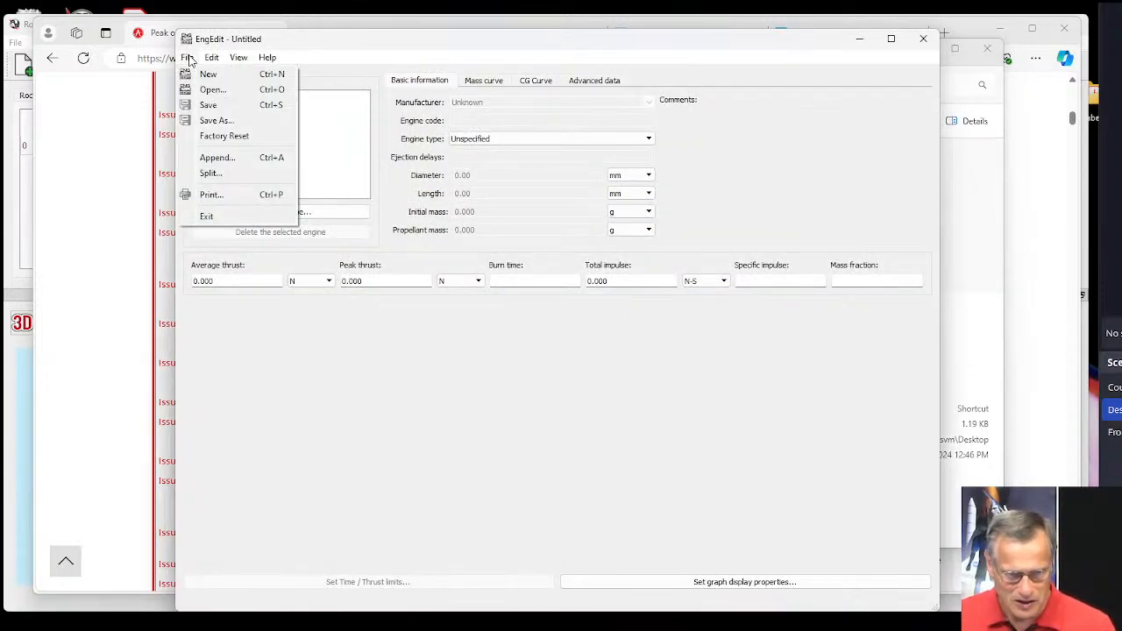
click(221, 93)
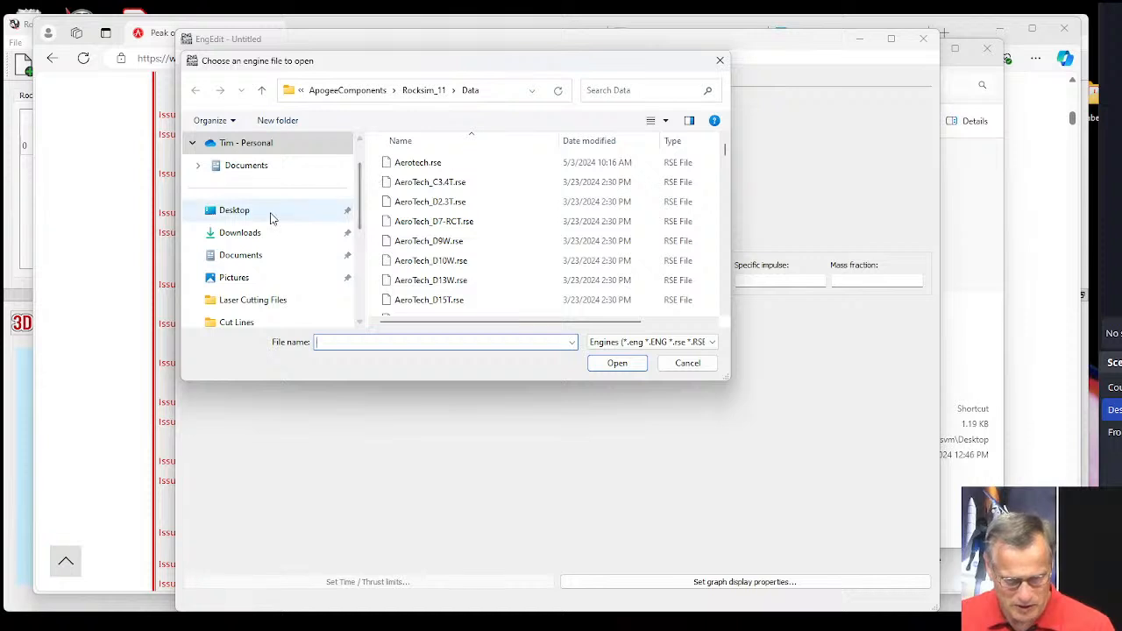
click(240, 218)
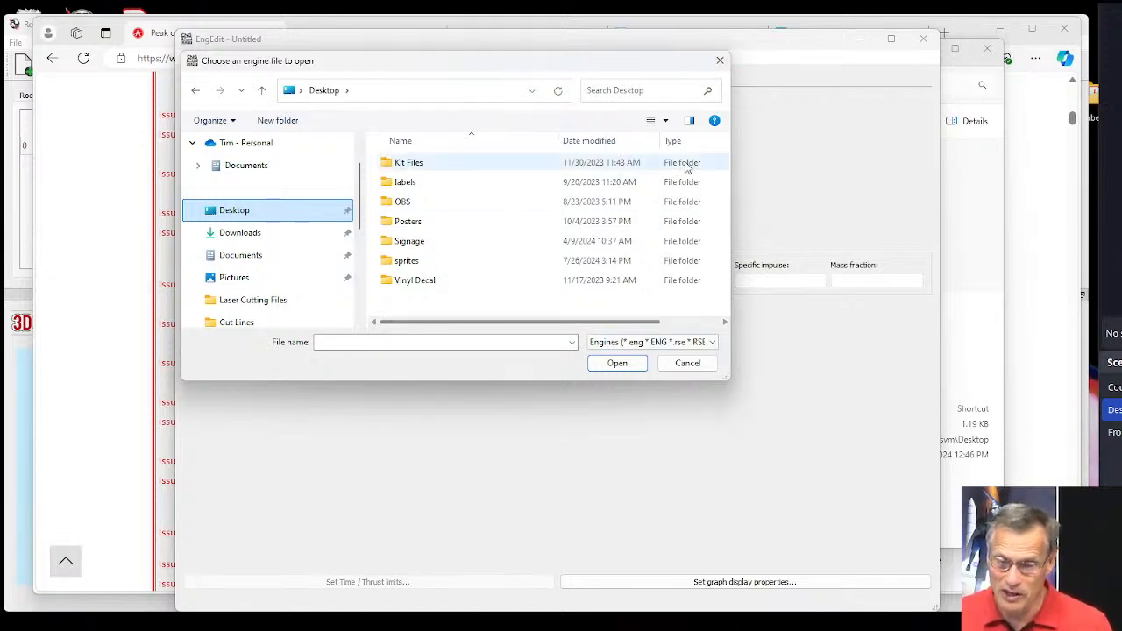
click(720, 62)
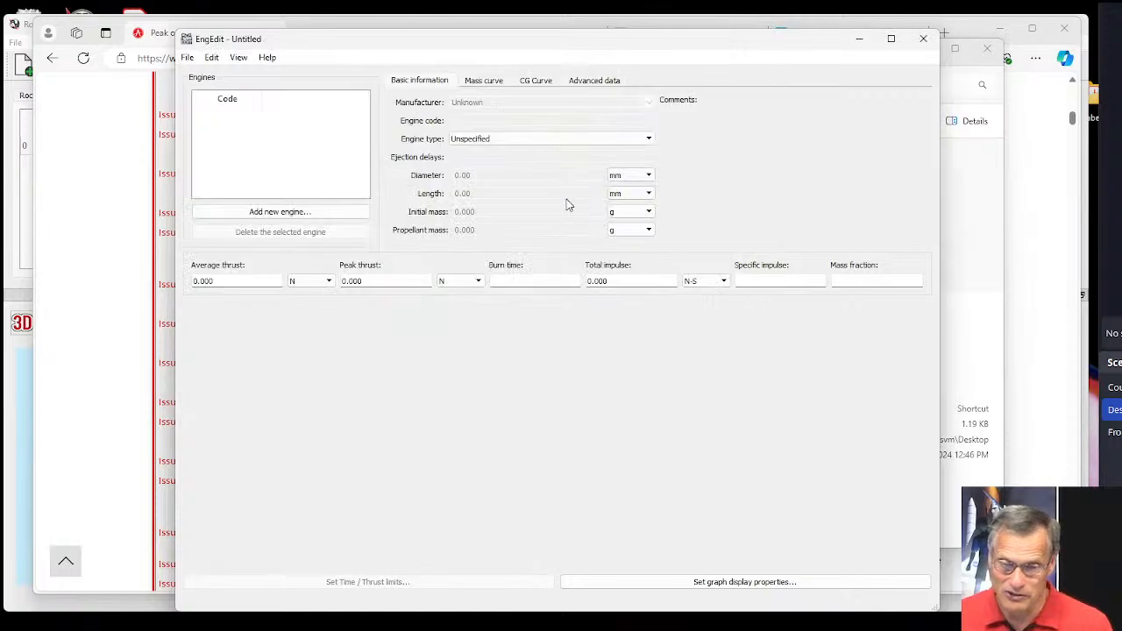
drag(280, 47, 258, 32)
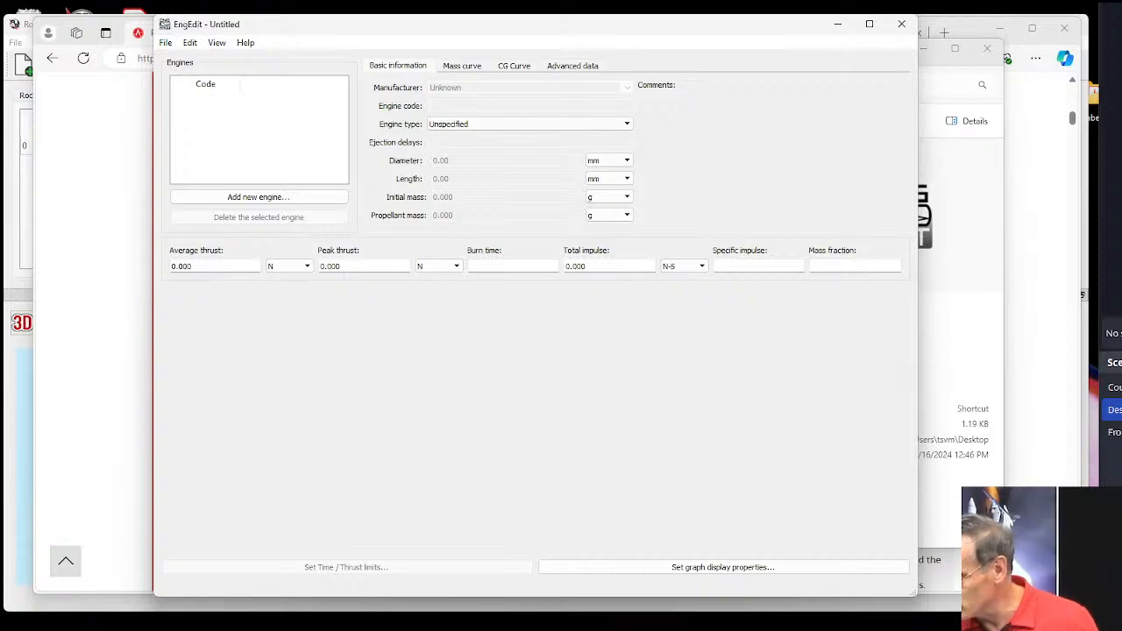
Switch to Edge, search the web for "tsp model rocket engines" and open the Rocketry Forum thread about TSP motors from Poland.
click(1068, 422)
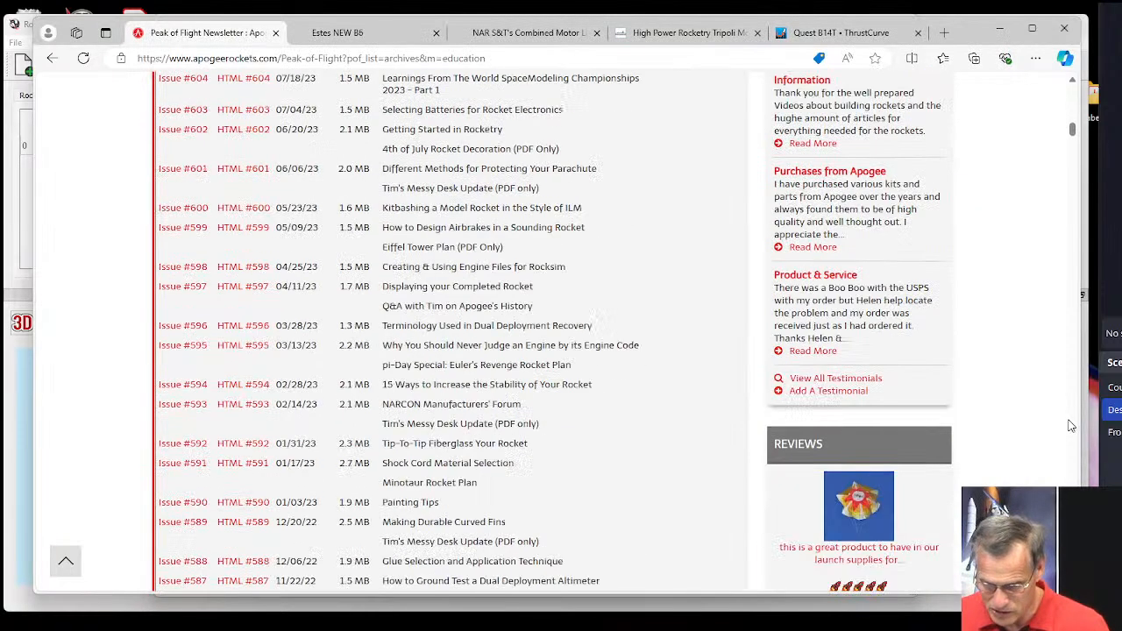
click(501, 56)
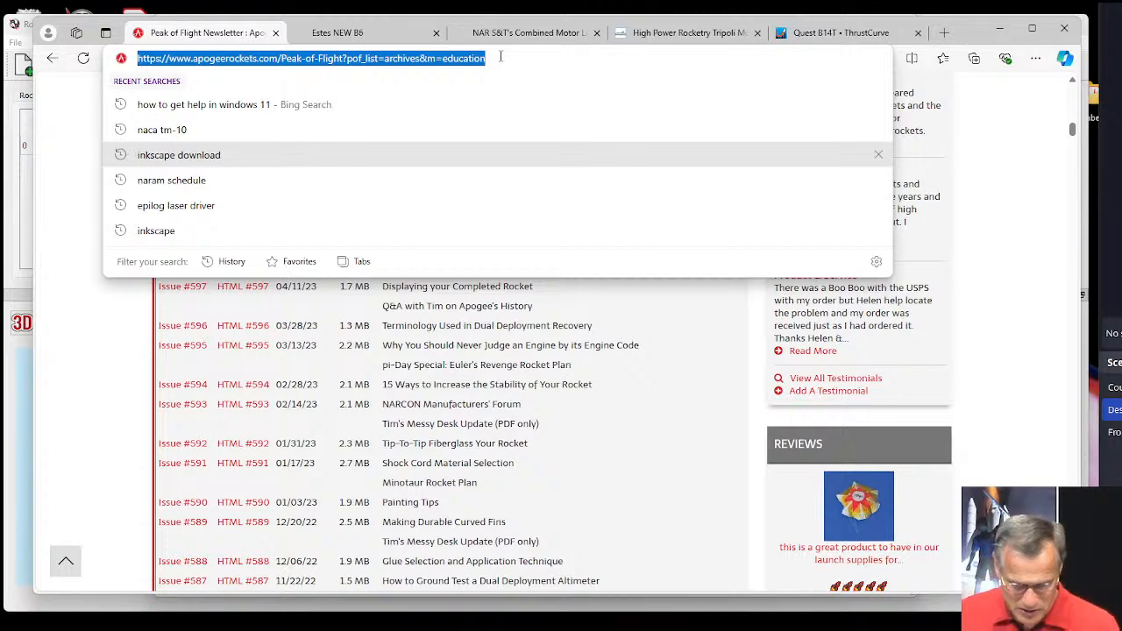
text(TSP )
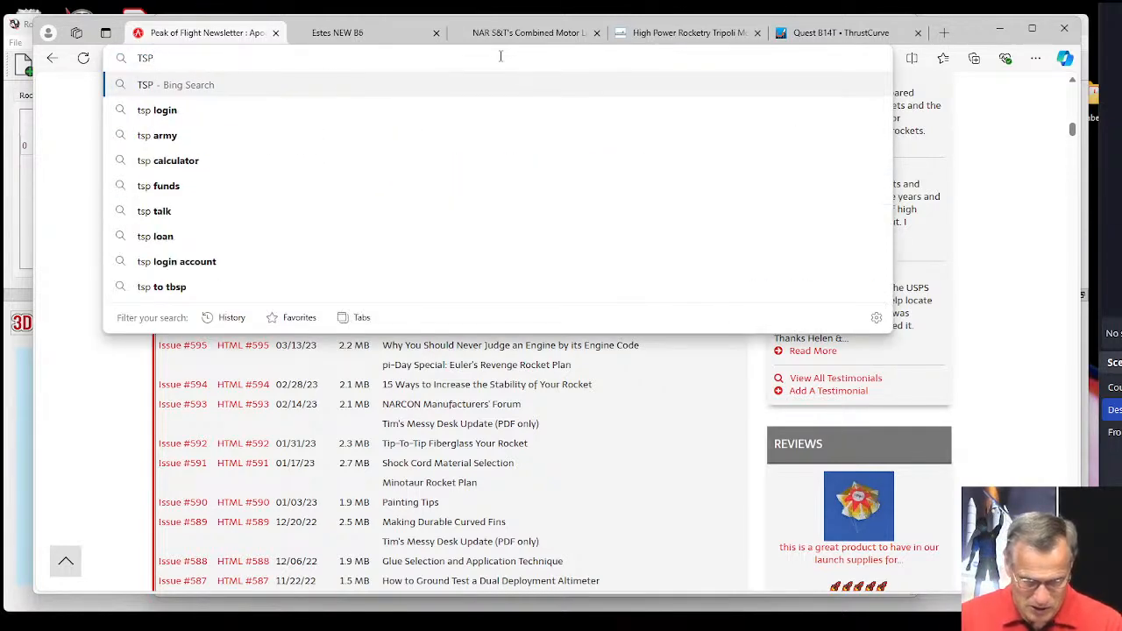
text(rocket engine)
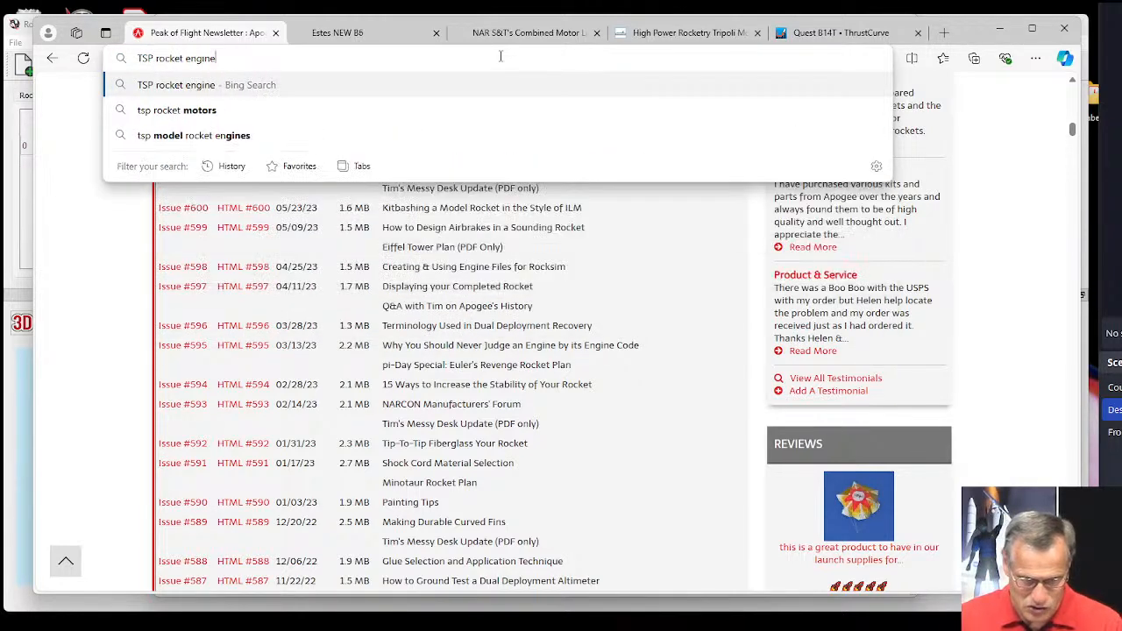
text(s)
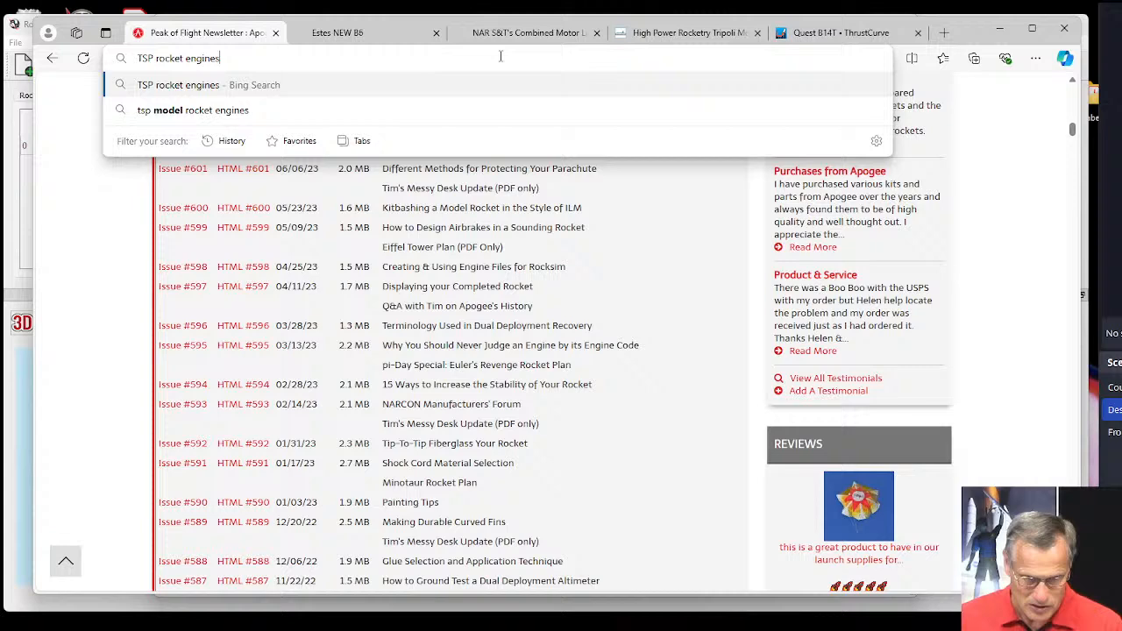
click(244, 110)
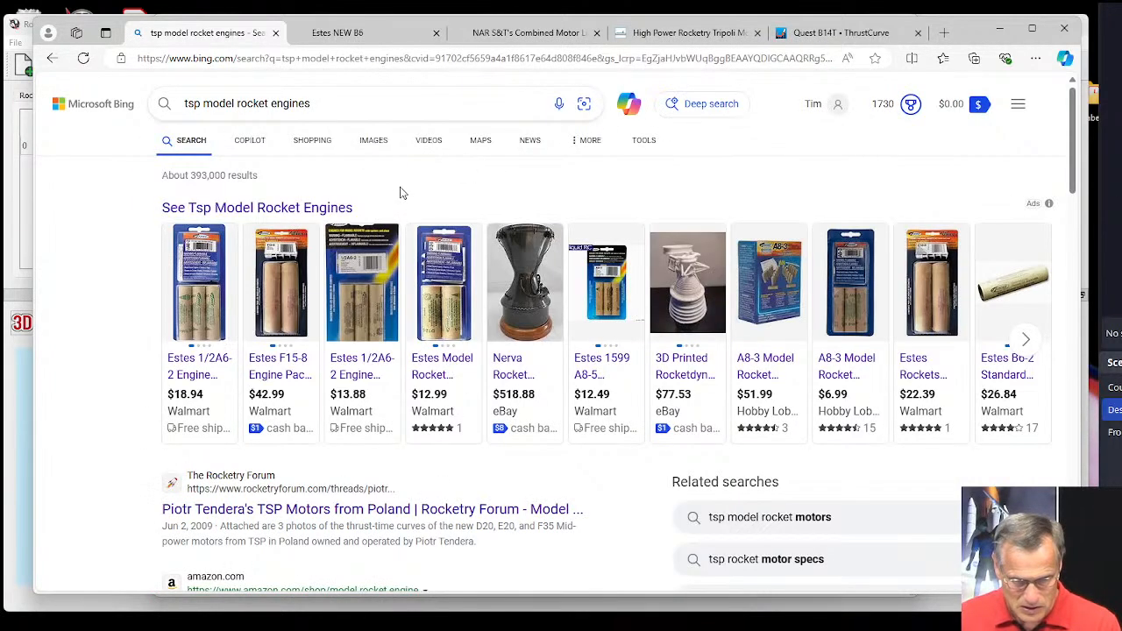
scroll(372, 200, down, 1)
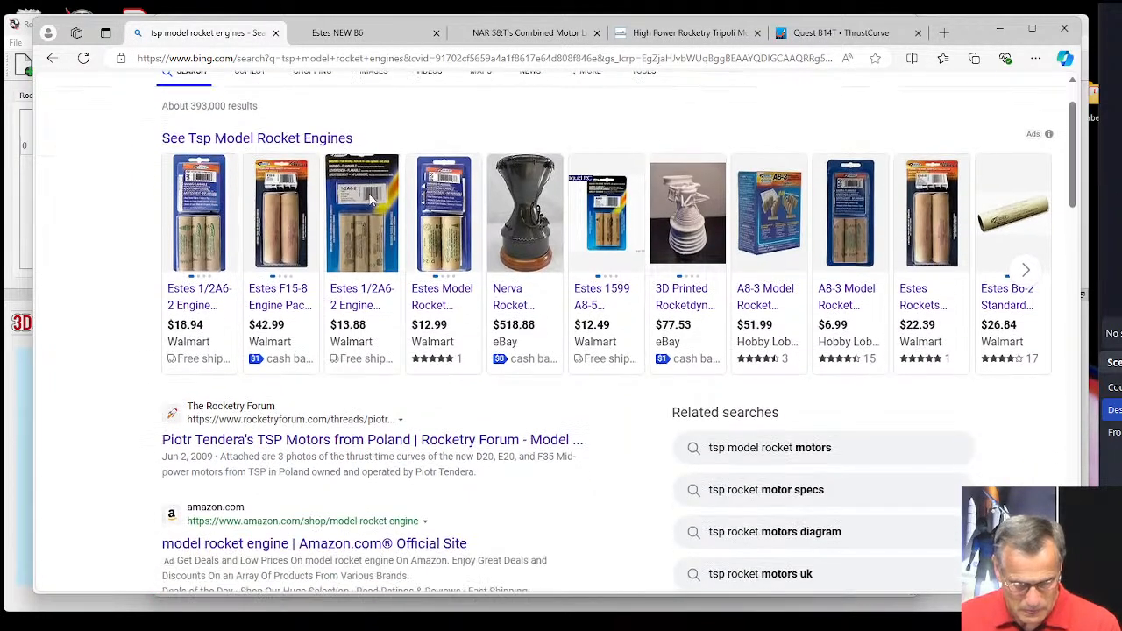
click(336, 443)
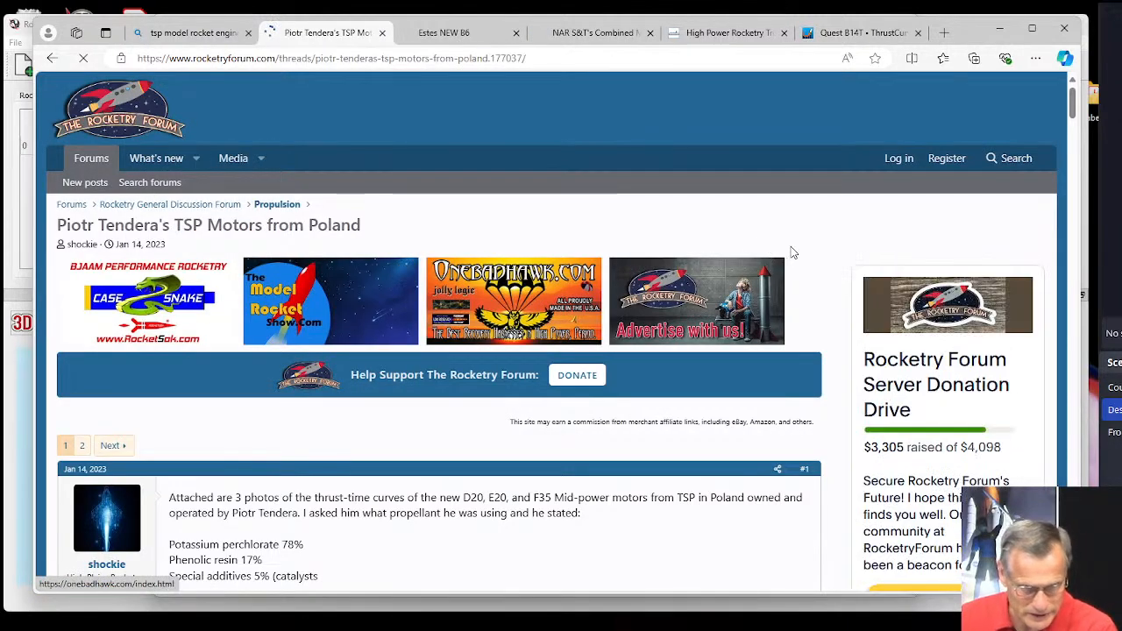
Read the thread's first post on TSP's D20, E20 and F35 motors, including propellant composition, and examine the attached thrust curves and packaging photos.
scroll(480, 379, down, 1)
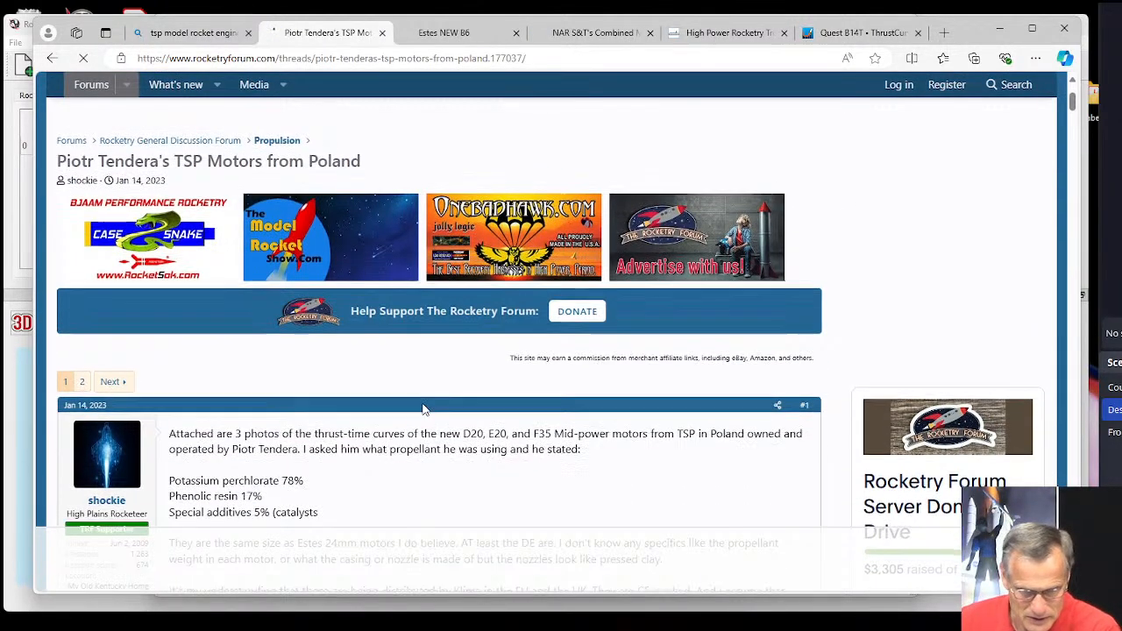
scroll(426, 408, down, 2)
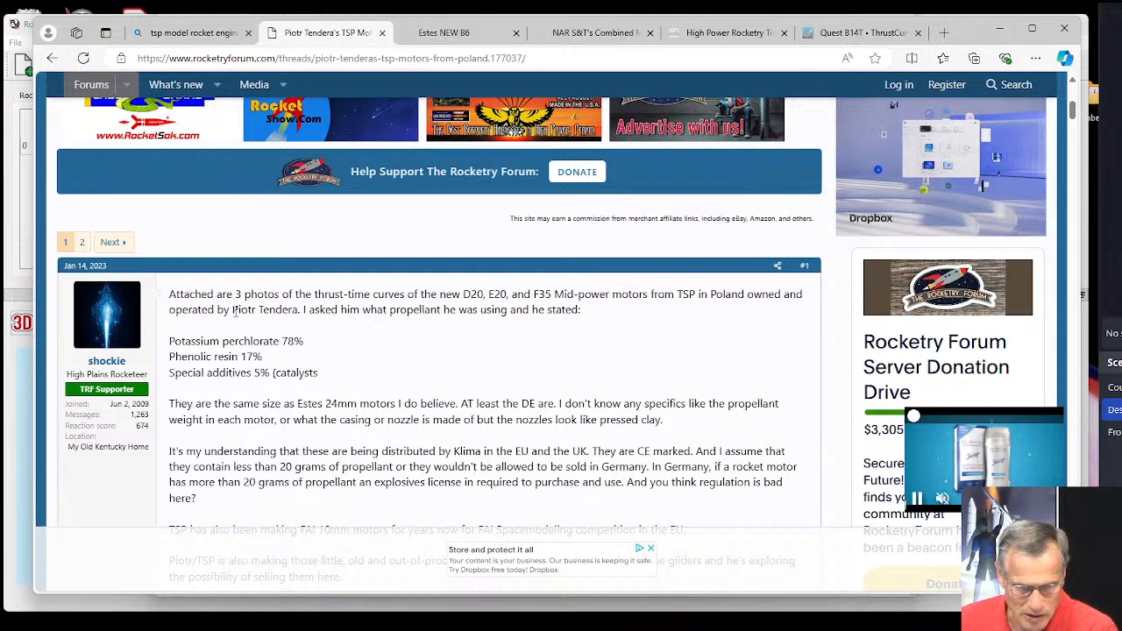
drag(232, 309, 298, 310)
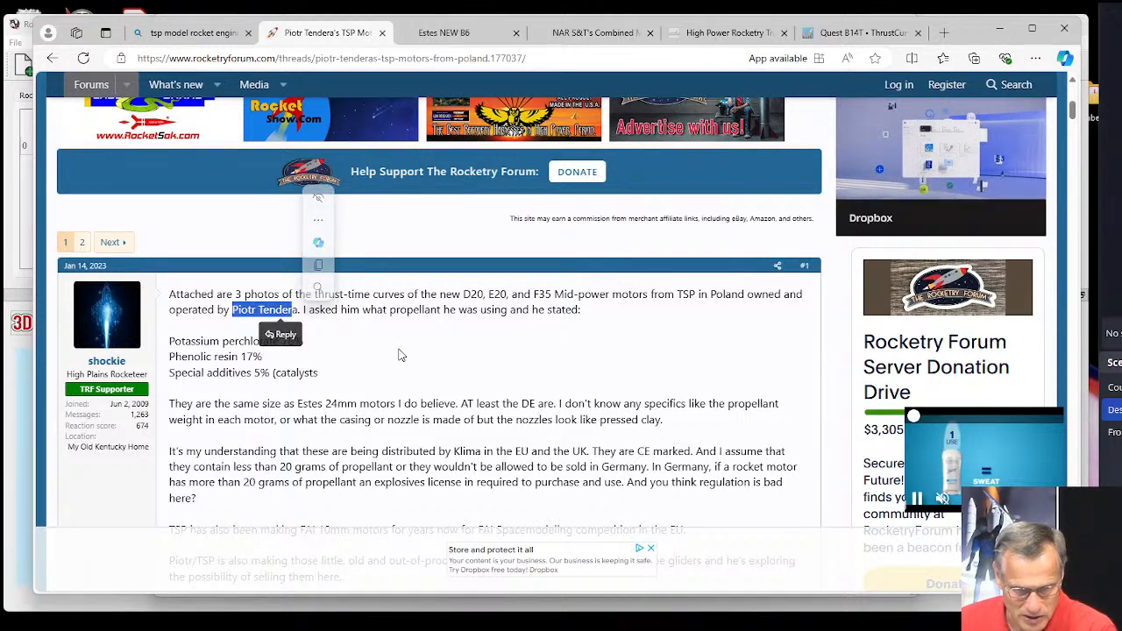
click(300, 368)
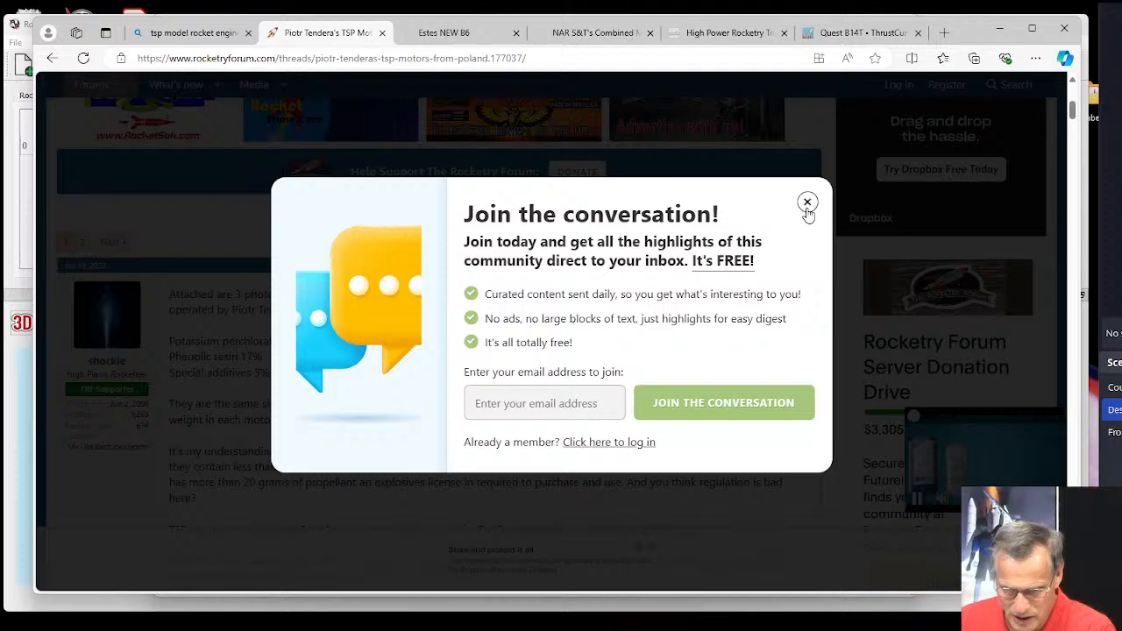
click(807, 204)
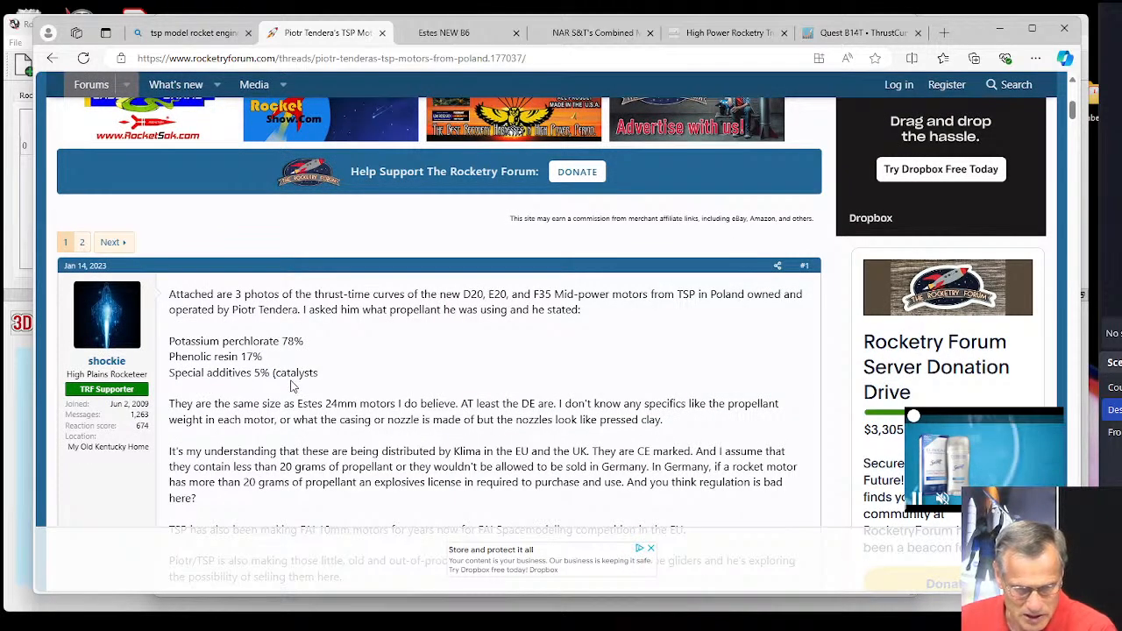
scroll(414, 383, down, 1)
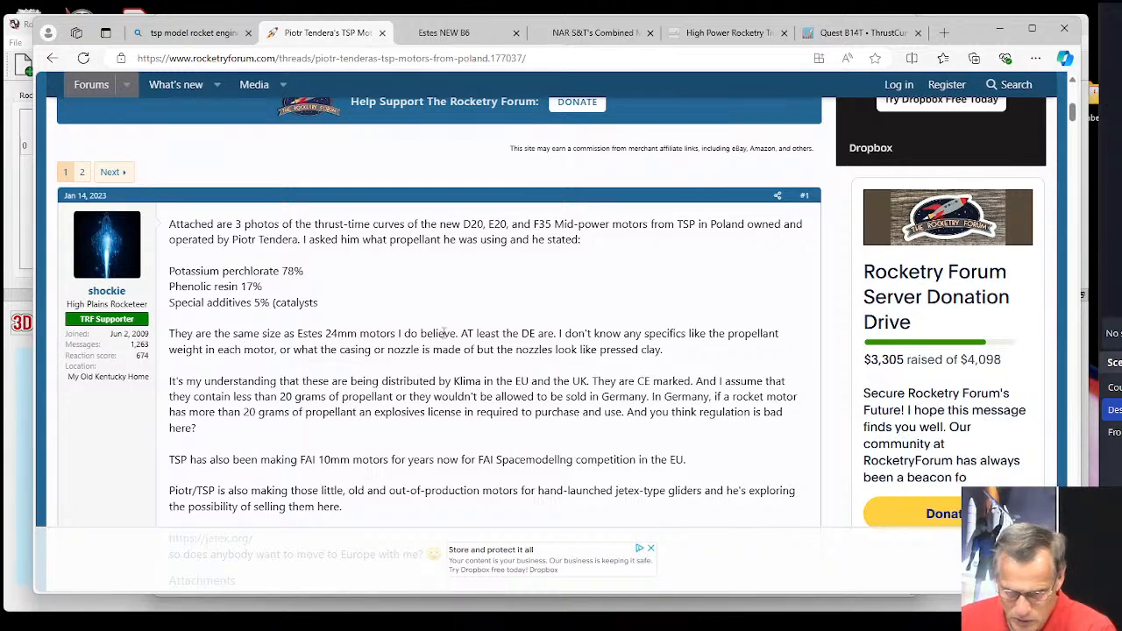
scroll(444, 333, down, 4)
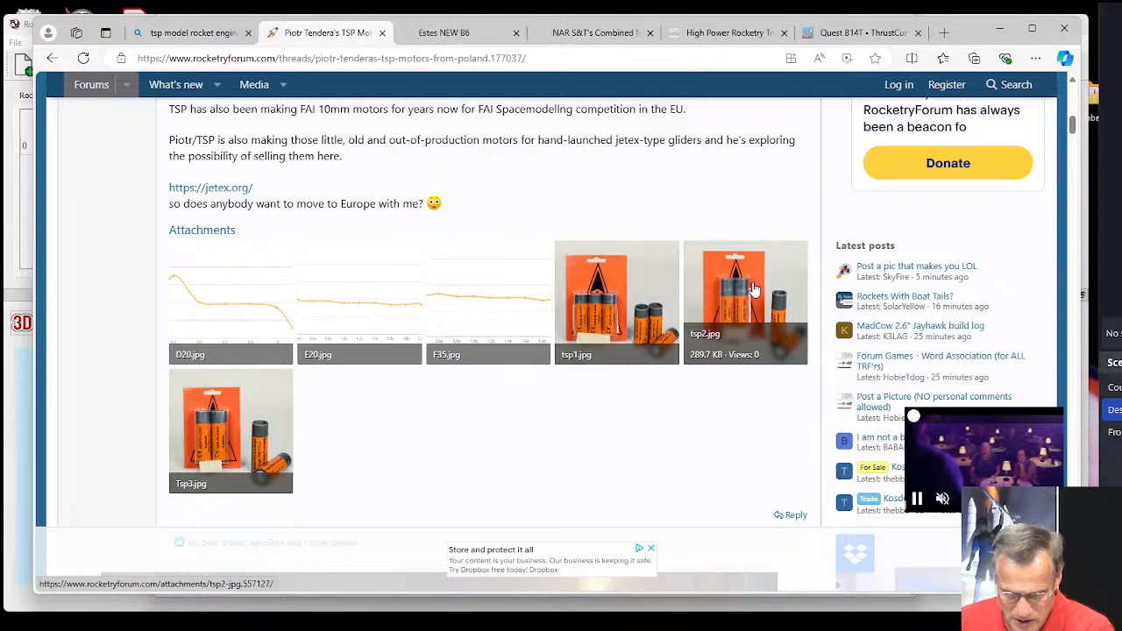
scroll(356, 426, down, 2)
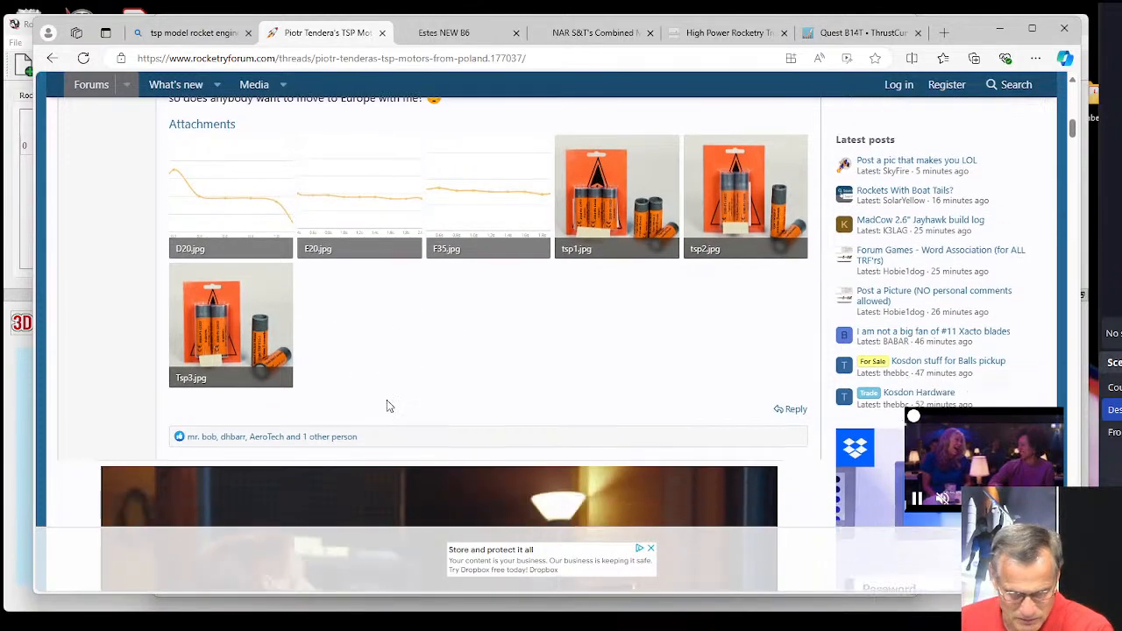
scroll(372, 382, up, 3)
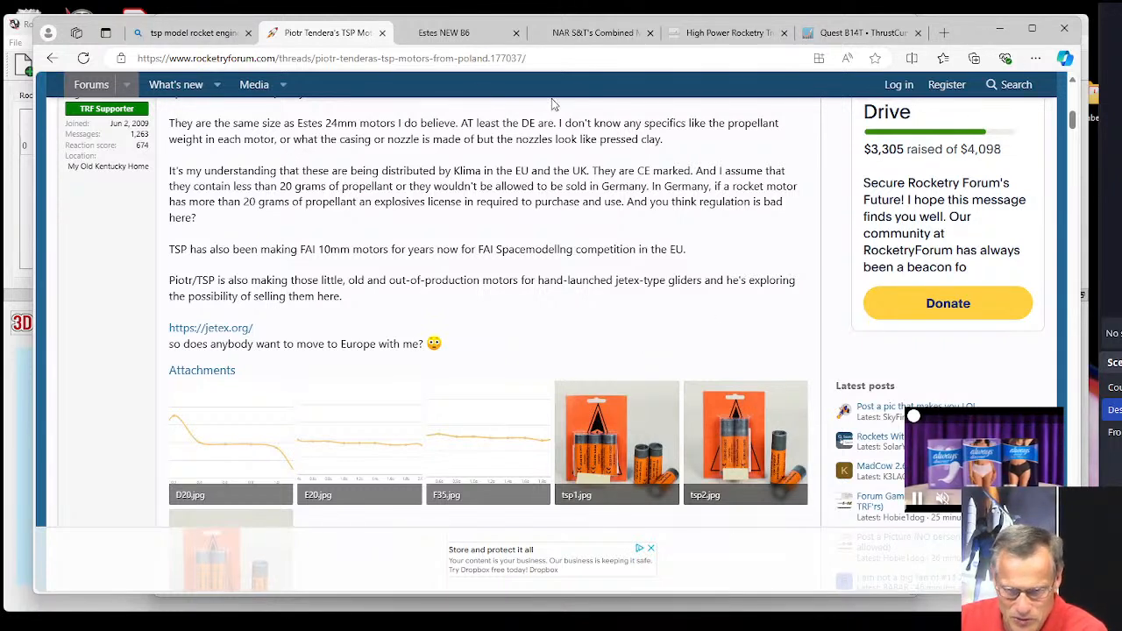
Load apogeerockets.com in place of the Estes B6 PDF and go to the home page's Free RockSim Training section.
click(452, 34)
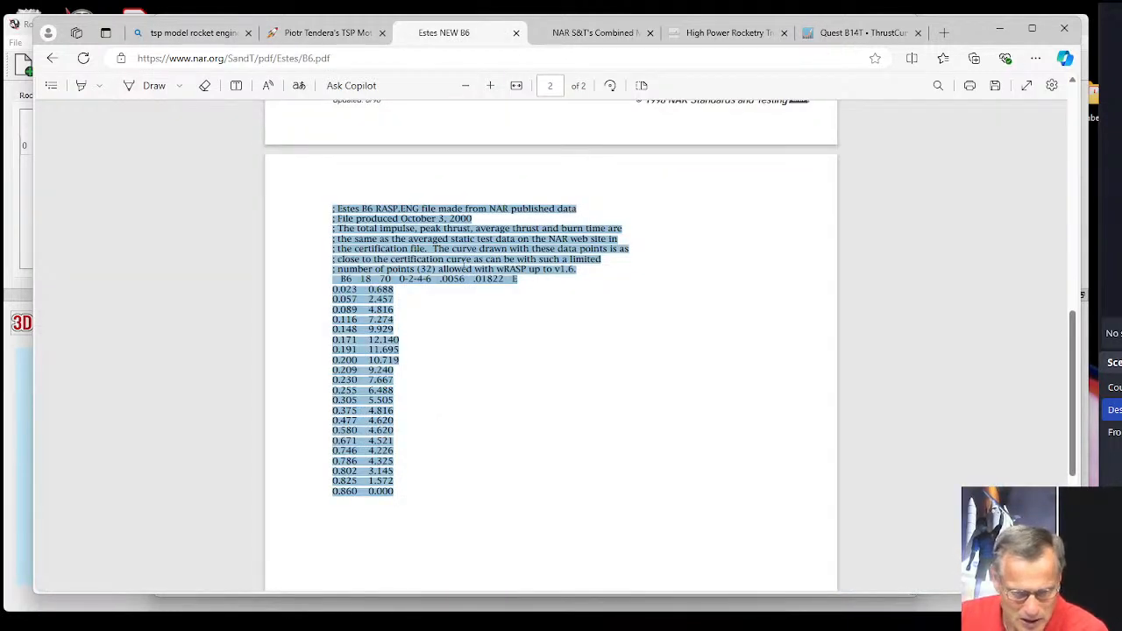
click(362, 59)
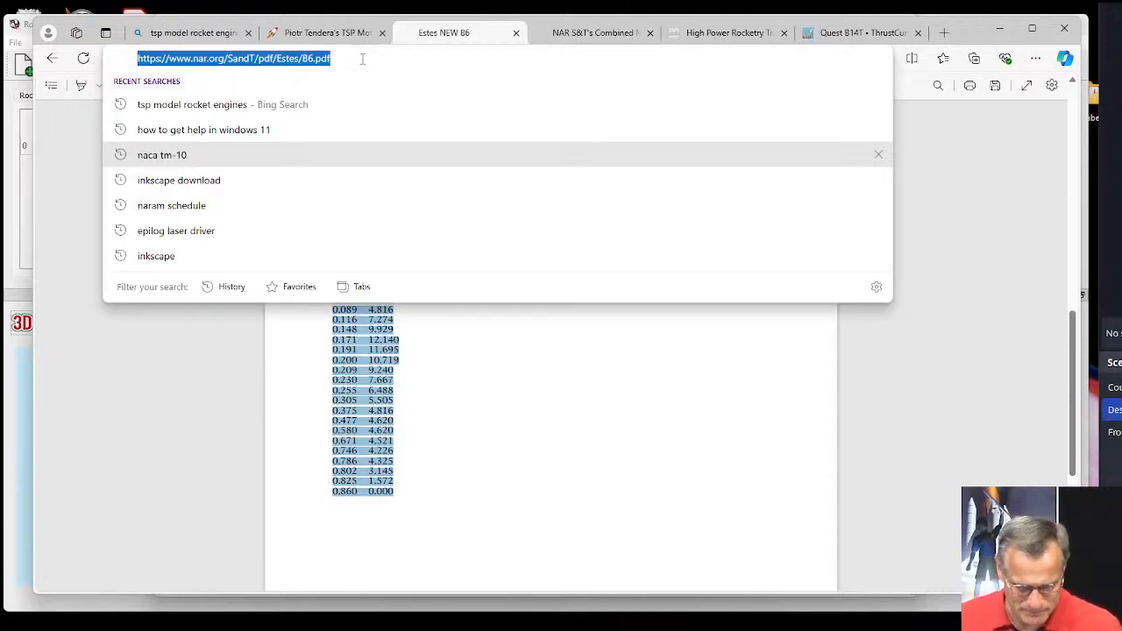
text(apogeerockets.com)
key(Return)
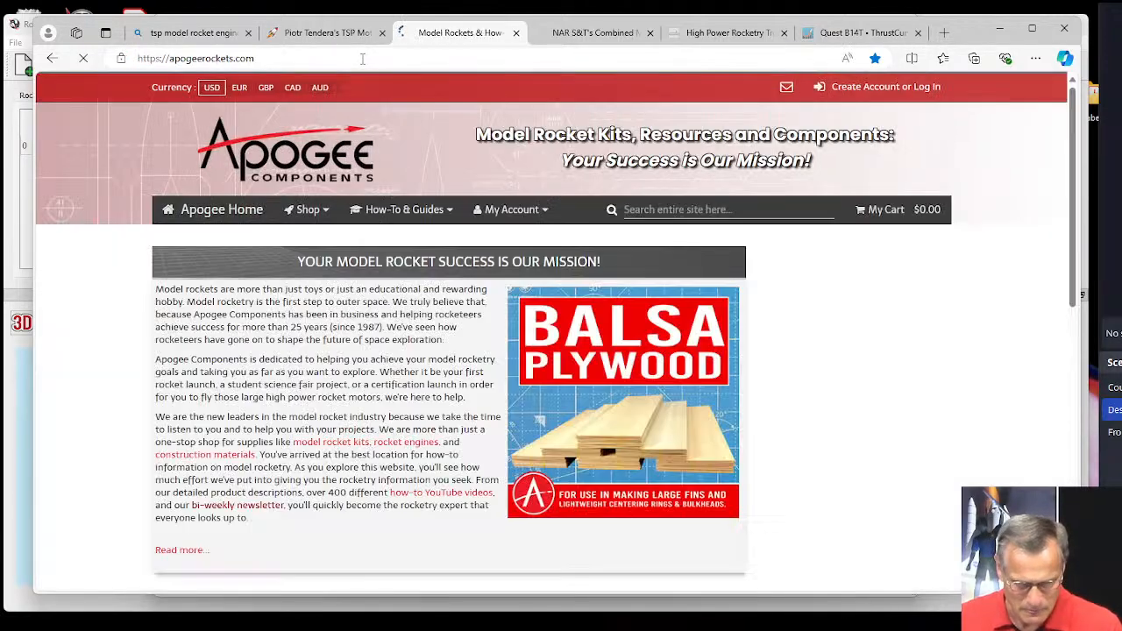
scroll(302, 409, down, 5)
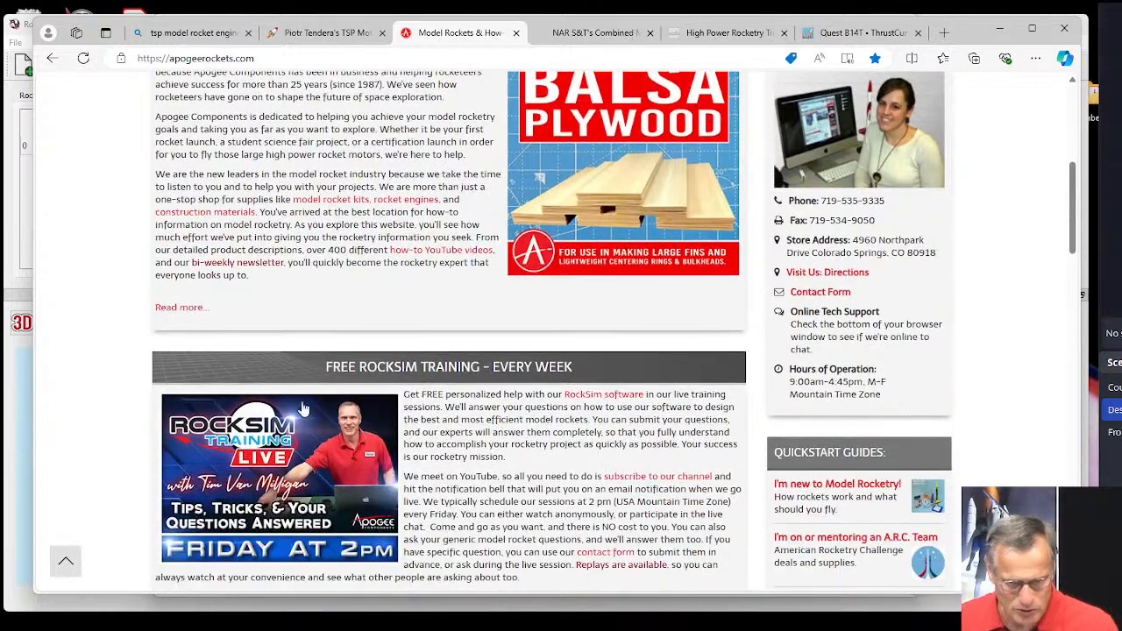
scroll(302, 409, down, 2)
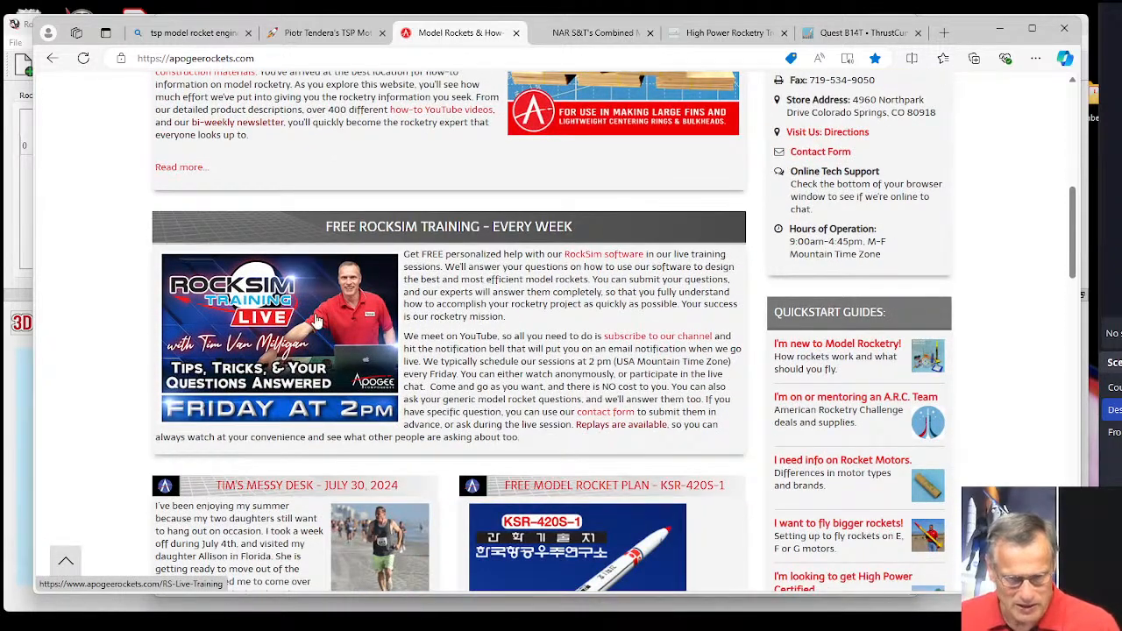
Open the RockSim Live Training page from the Free RockSim Training banner and start a text search within its episode list.
click(317, 322)
scroll(337, 344, down, 2)
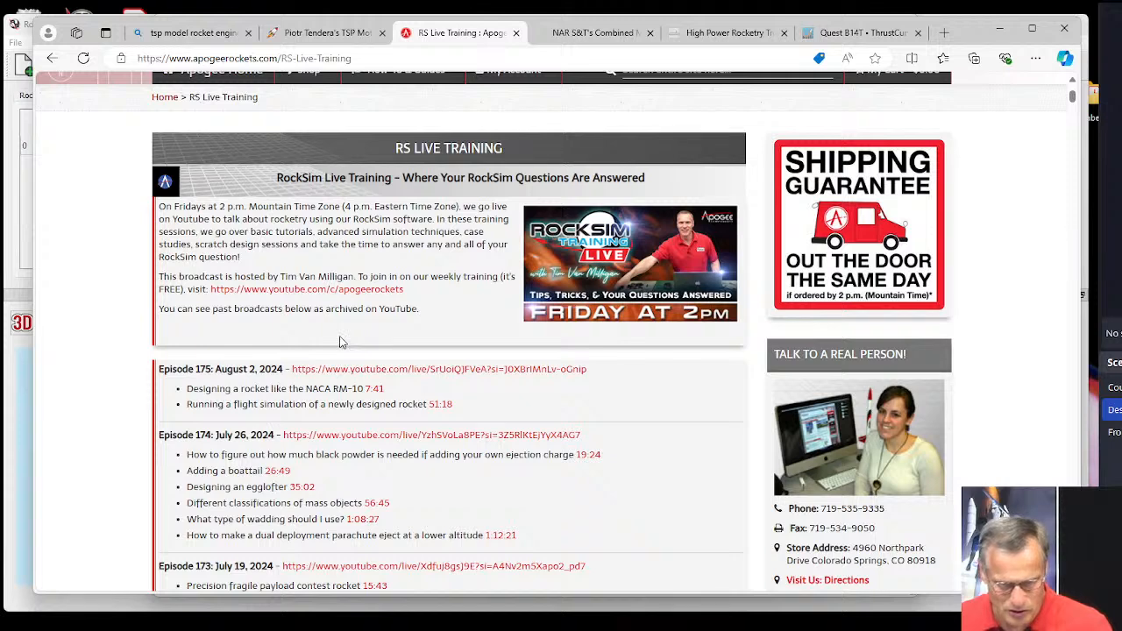
key(ctrl+f)
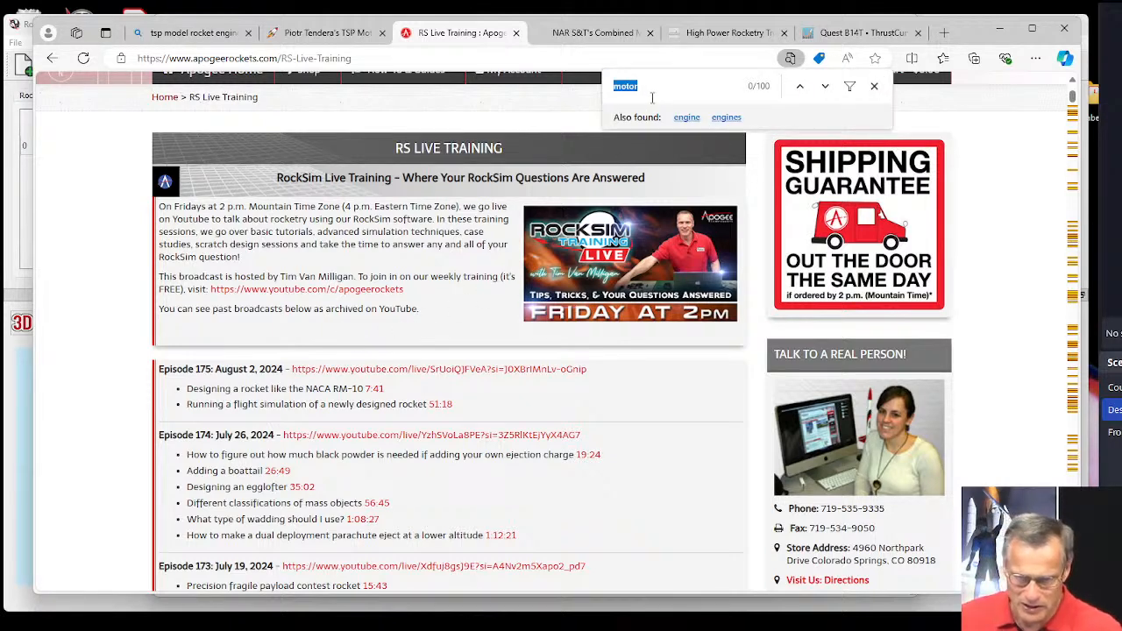
text(make)
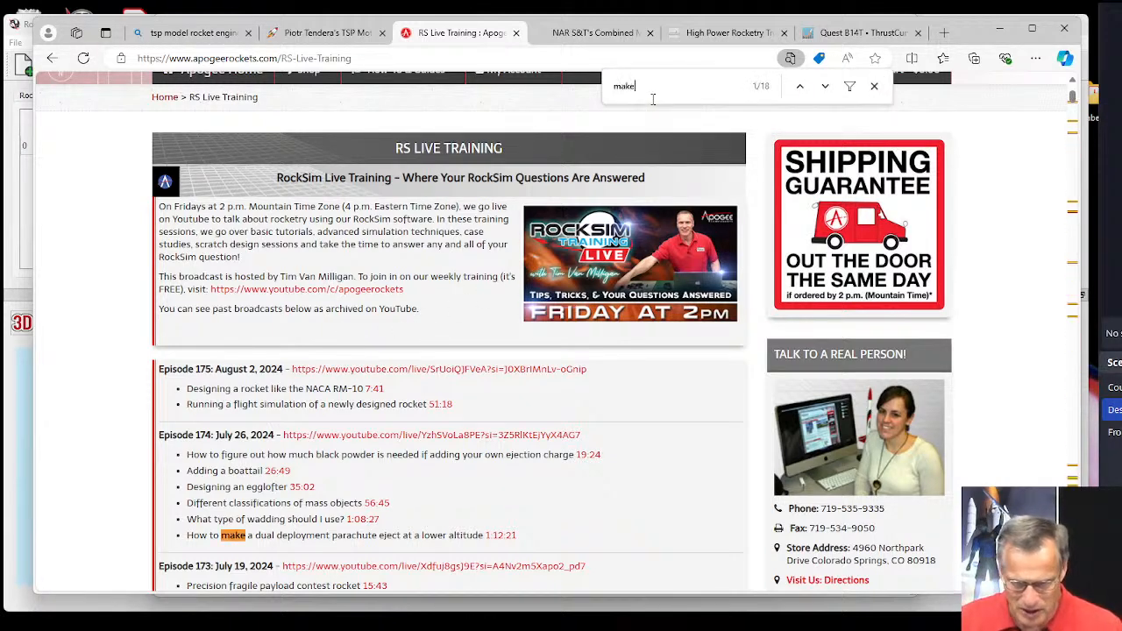
text( eng)
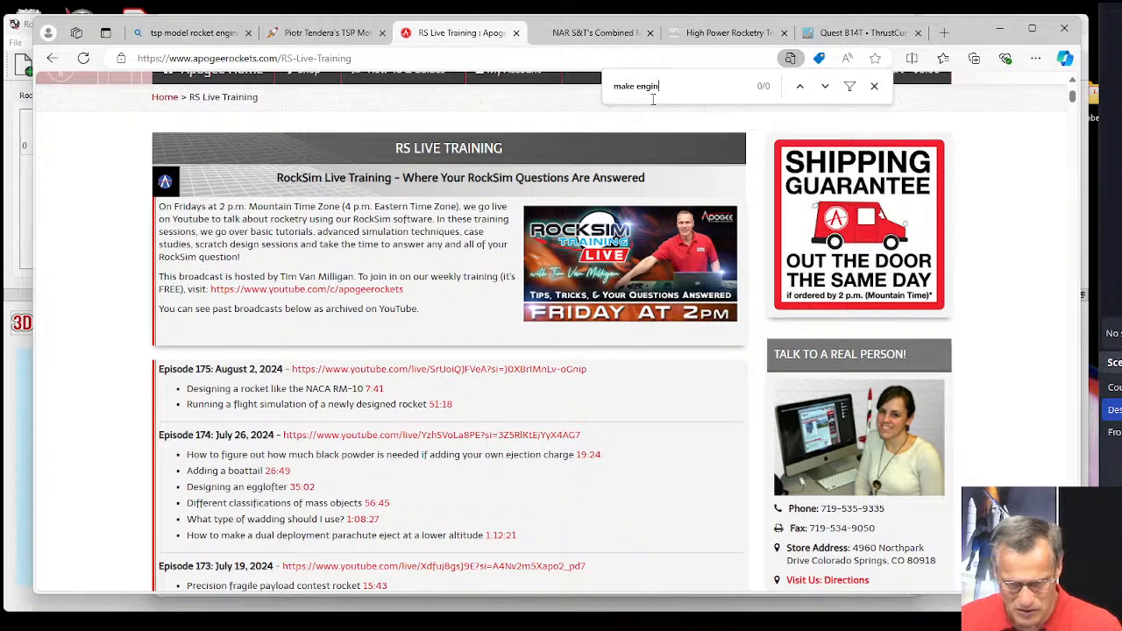
text(in)
key(BackSpace)
key(BackSpace)
key(BackSpace)
key(BackSpace)
key(BackSpace)
key(BackSpace)
key(BackSpace)
key(BackSpace)
key(BackSpace)
key(BackSpace)
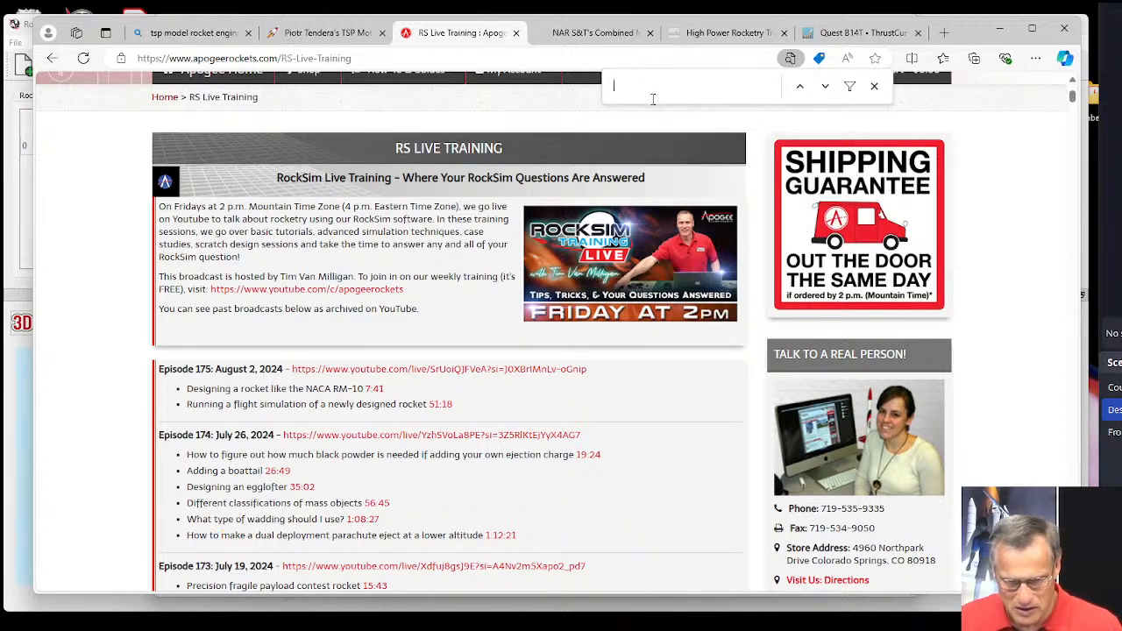
Search the episode list for "engine" and advance through the matches to the Engine Edit Program topic under Episode 162.
text(engine)
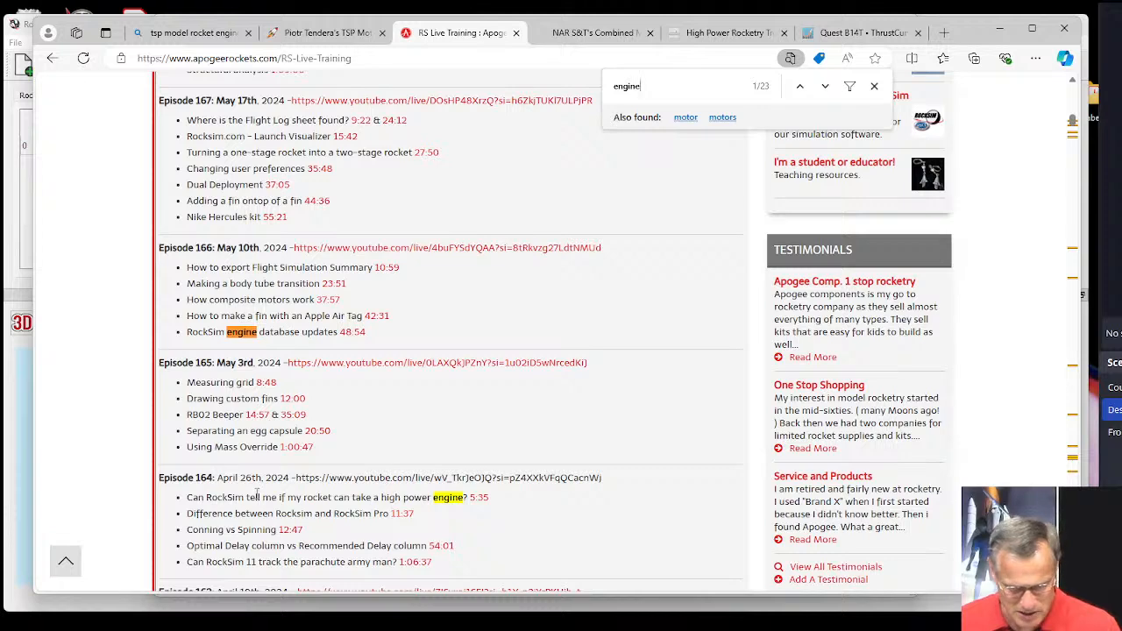
click(827, 86)
click(826, 87)
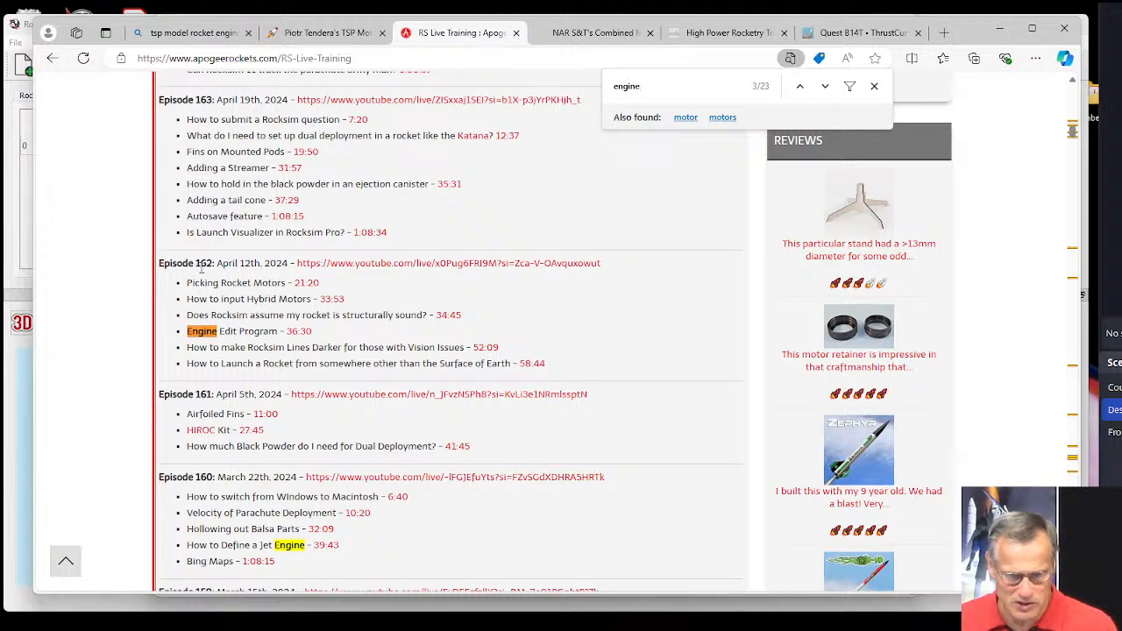
Highlight the Episode 162 entry through its Engine Edit Program topic, clear the highlight, and mark part of that topic's title.
drag(159, 263, 313, 334)
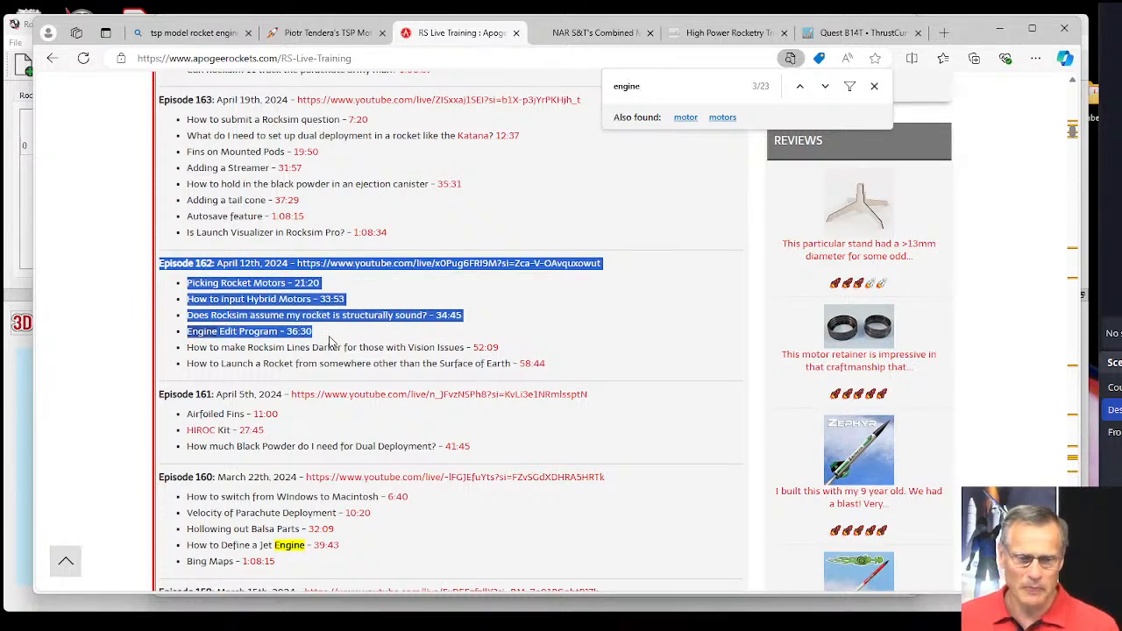
click(519, 333)
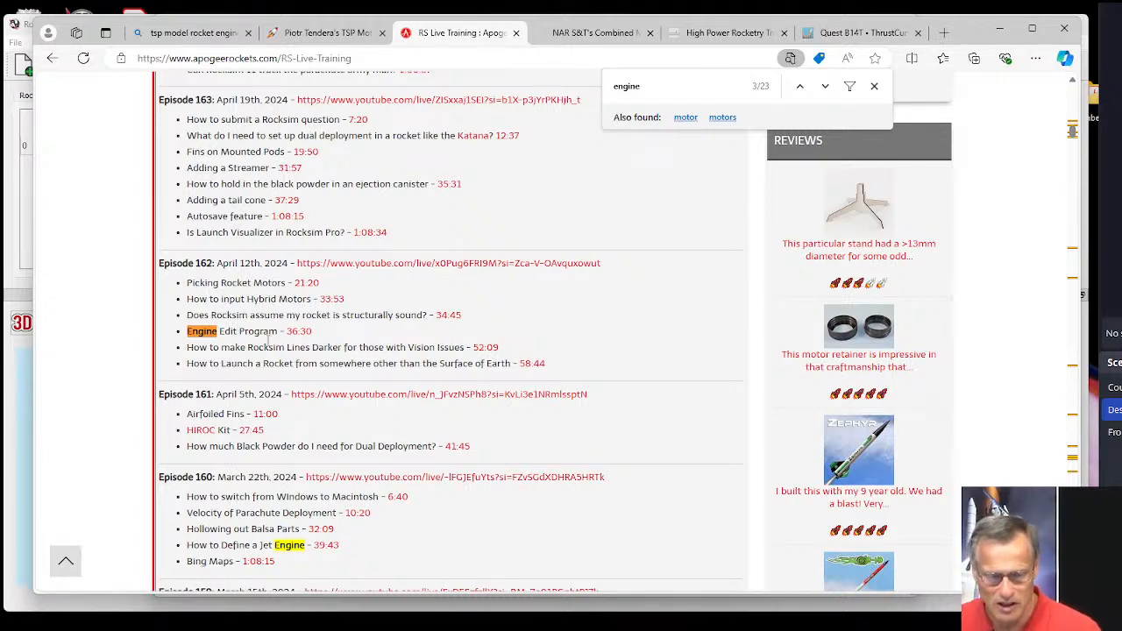
drag(253, 331, 218, 331)
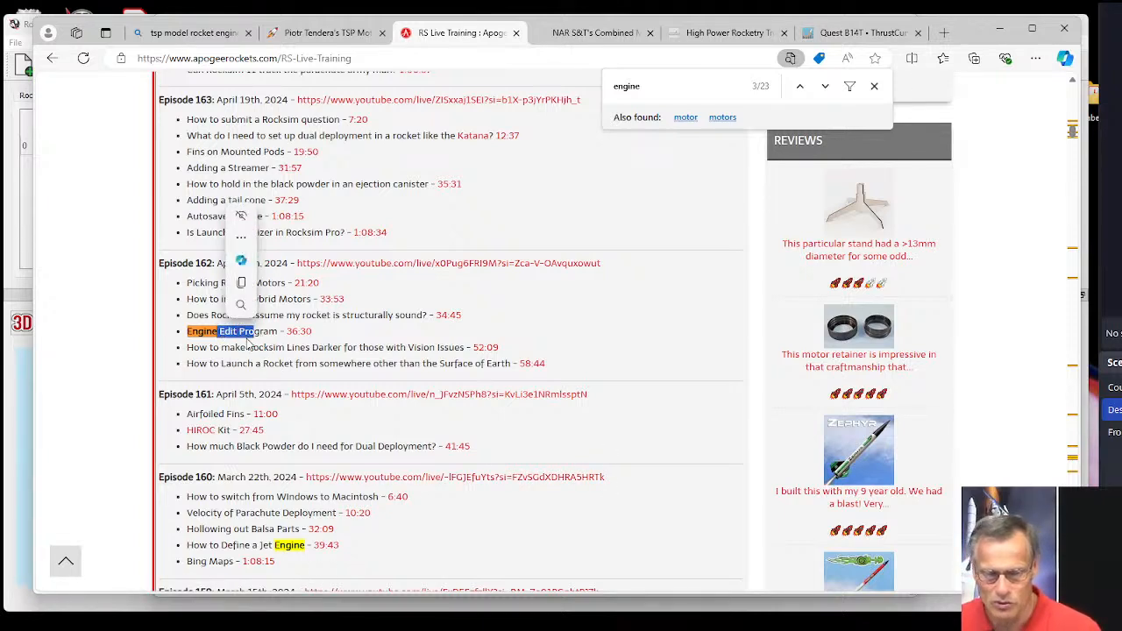